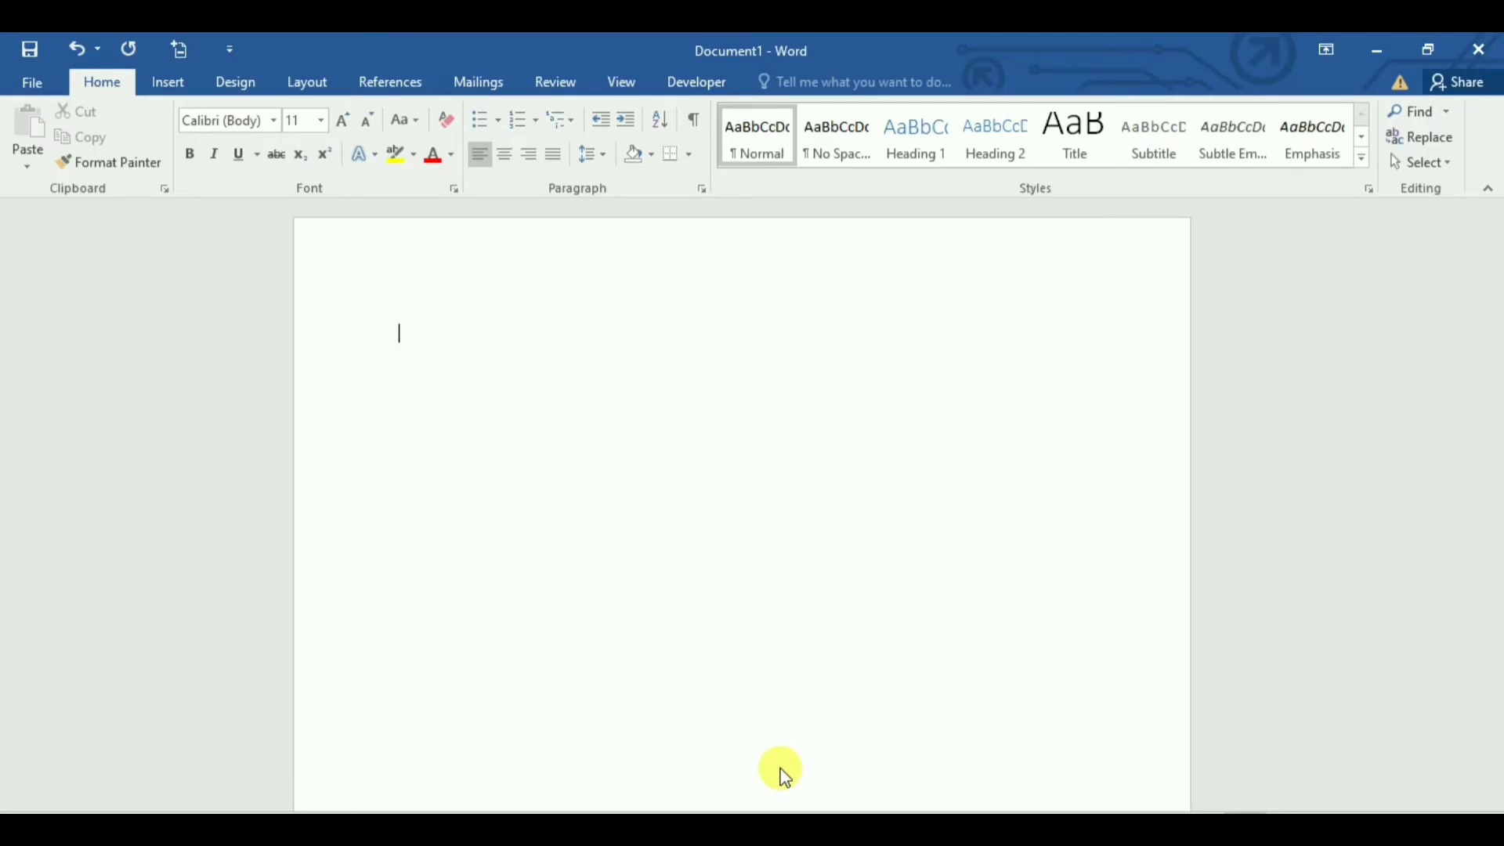
Set all four page margins (top, bottom, left, right) to 0.5 inch through Custom Margins
left_click(312, 78)
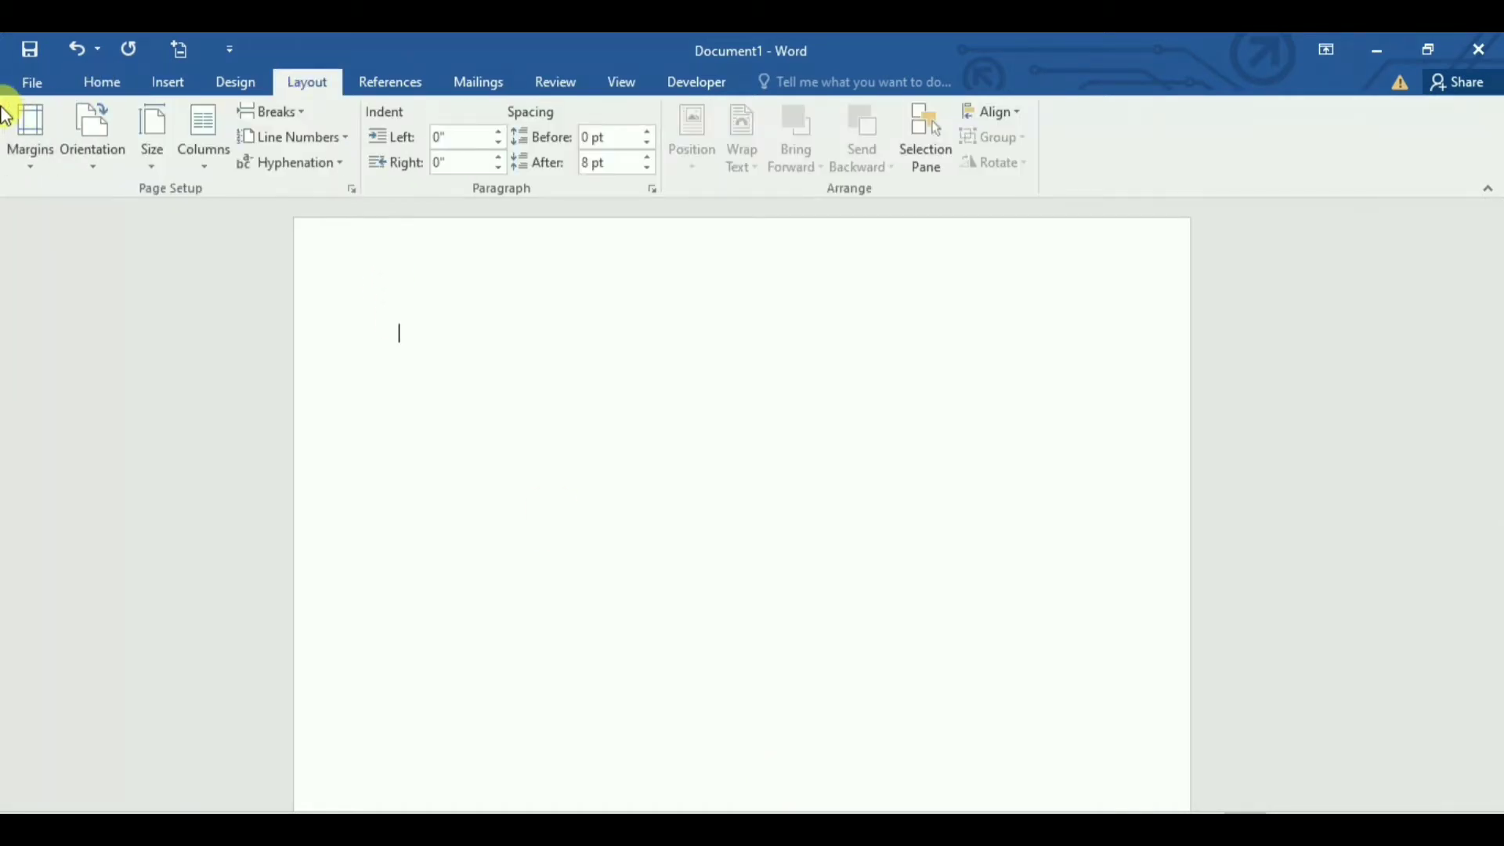
left_click(27, 124)
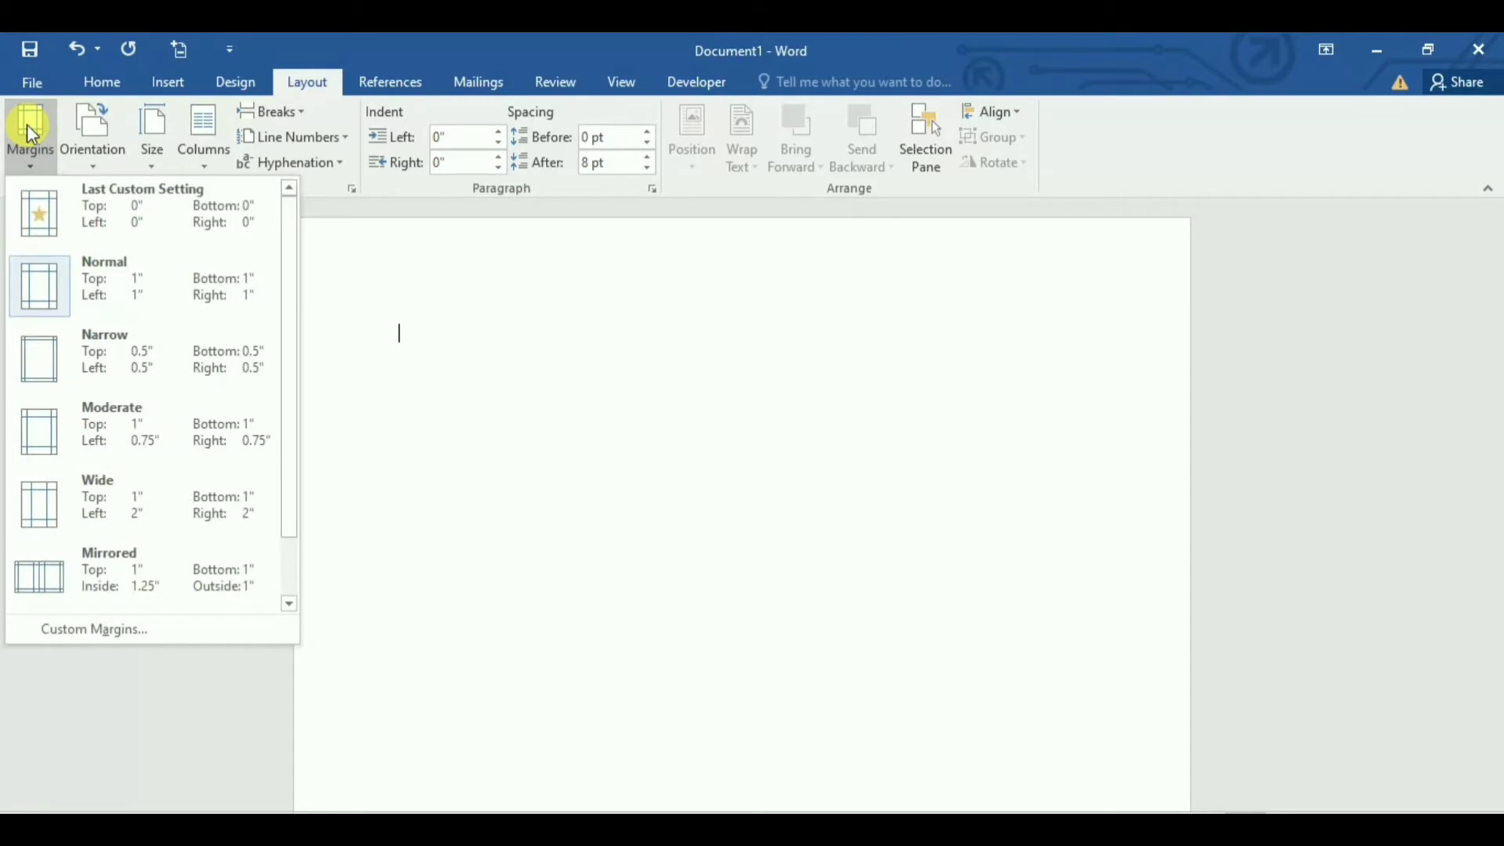
left_click(115, 627)
type("0.5")
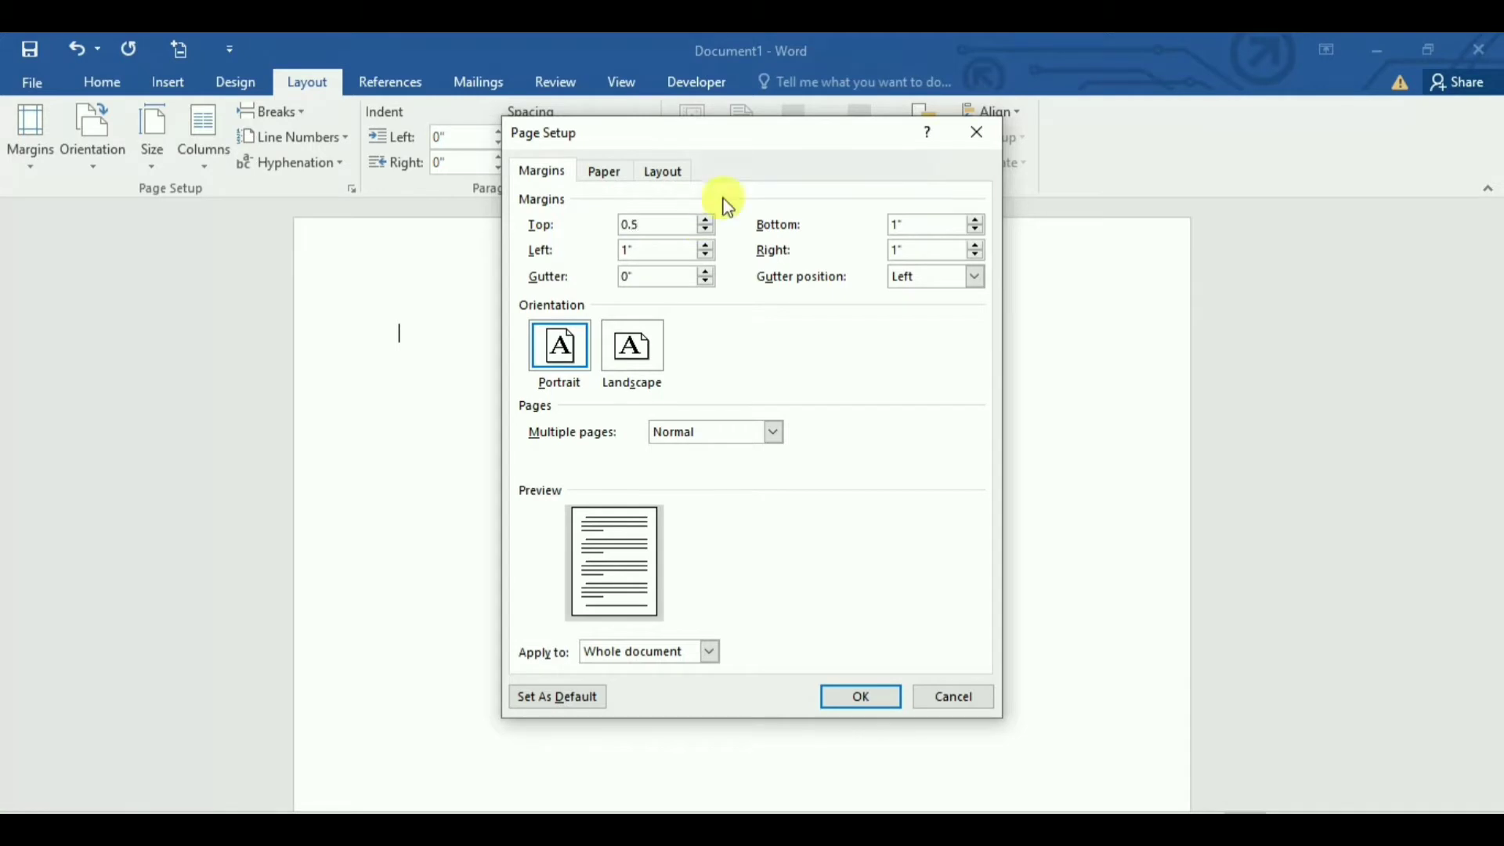
double_click(939, 222)
type("0.5")
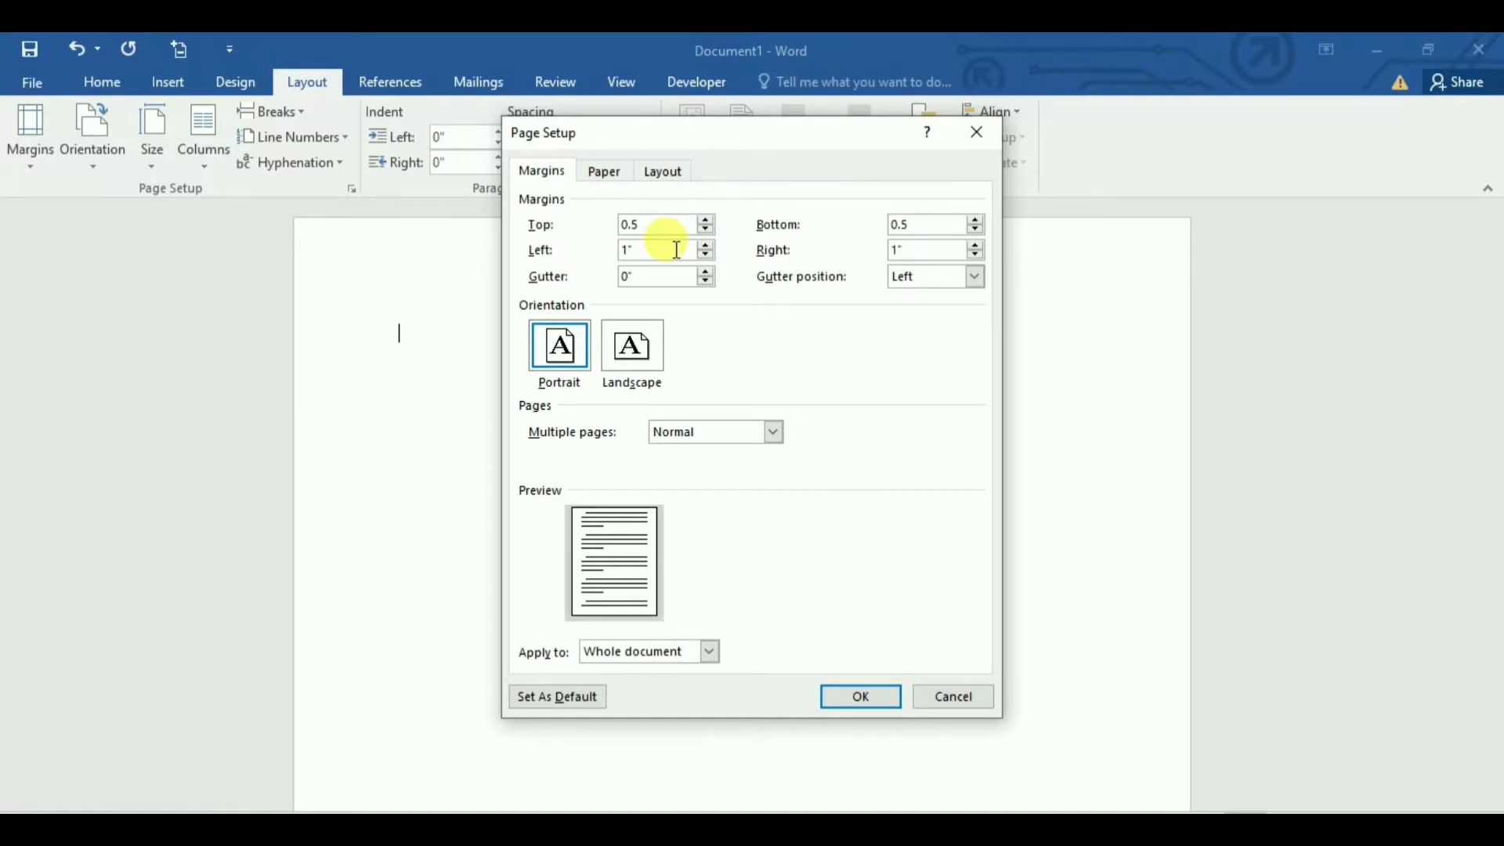
double_click(677, 249)
type("0.5")
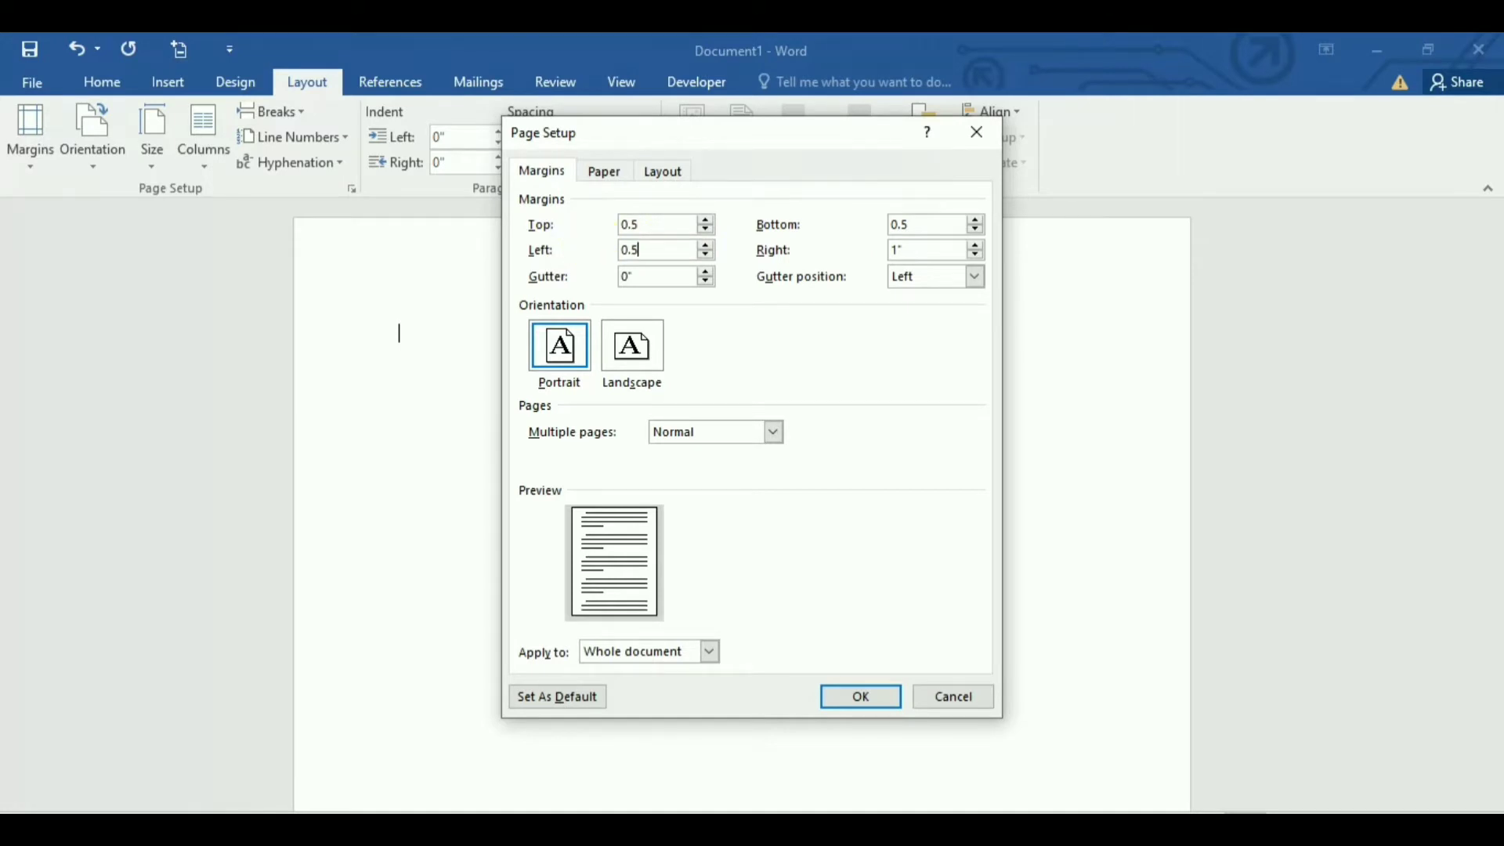
double_click(900, 250)
type("0.5")
left_click(858, 694)
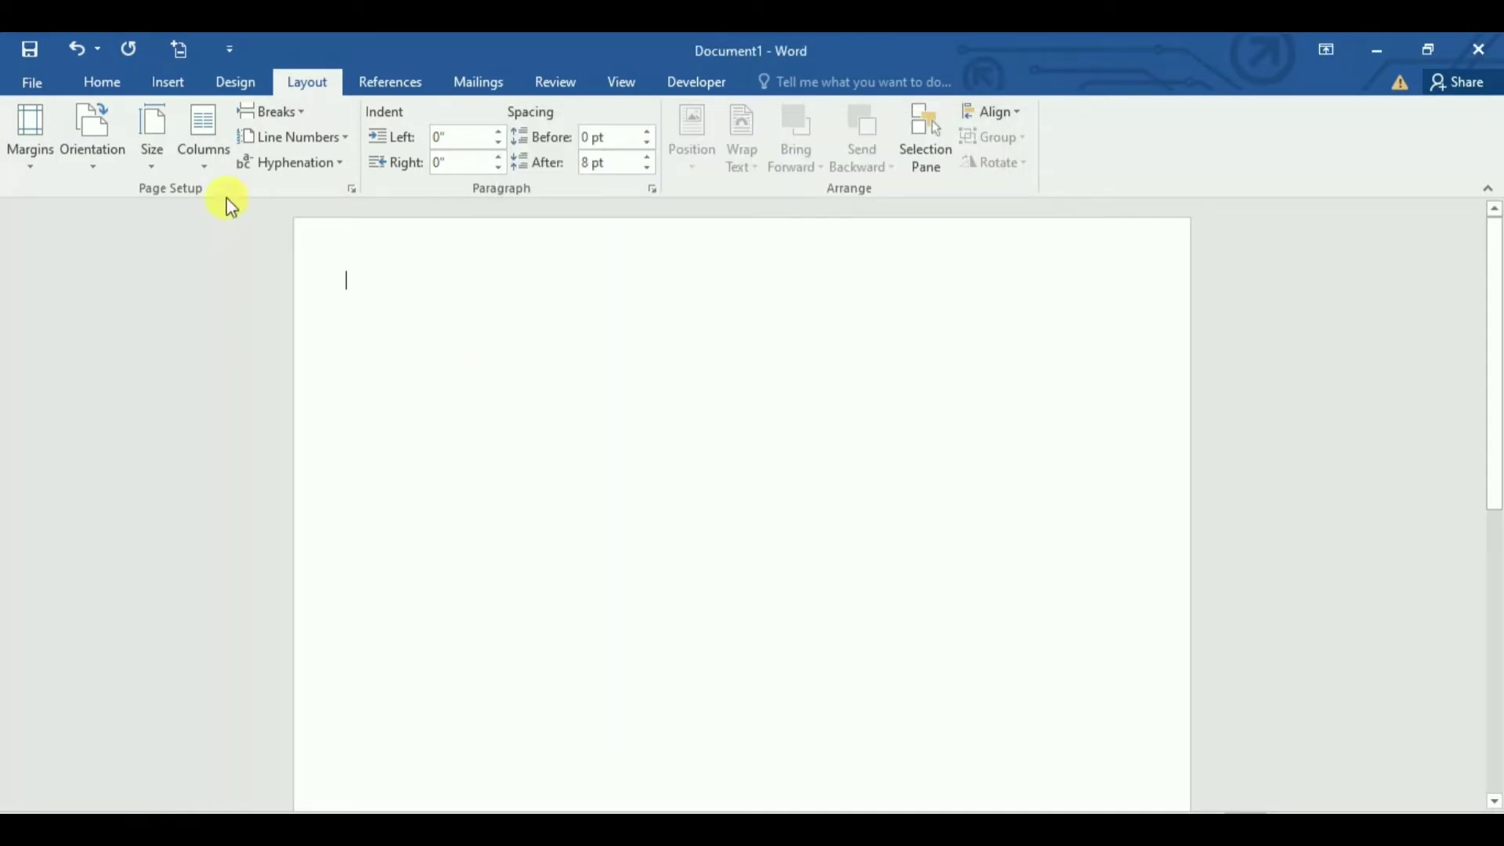
Apply a Box page border with a 2 ¼ pt line width
left_click(241, 88)
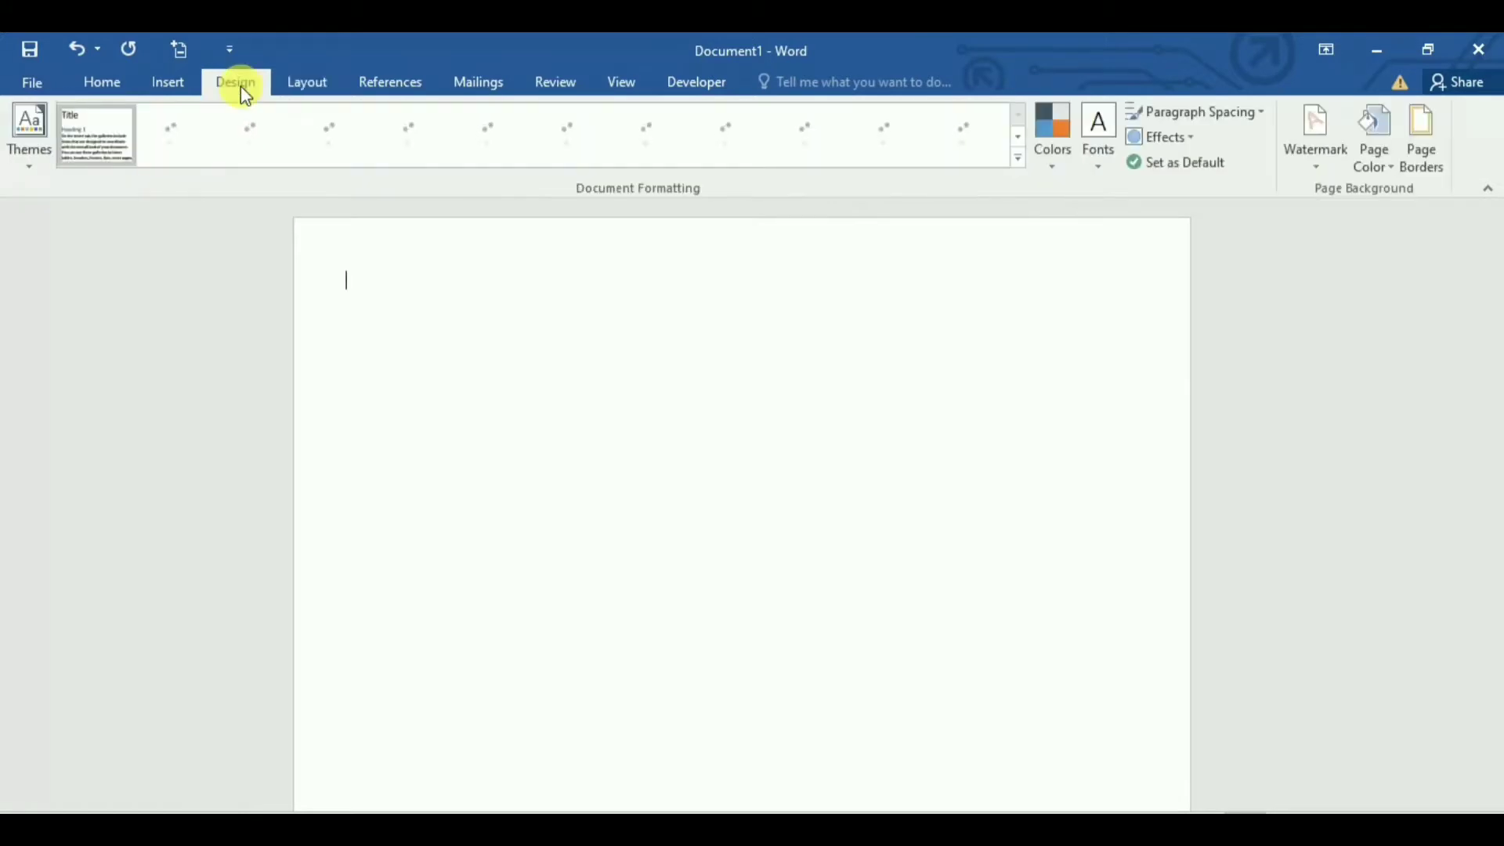
left_click(1416, 154)
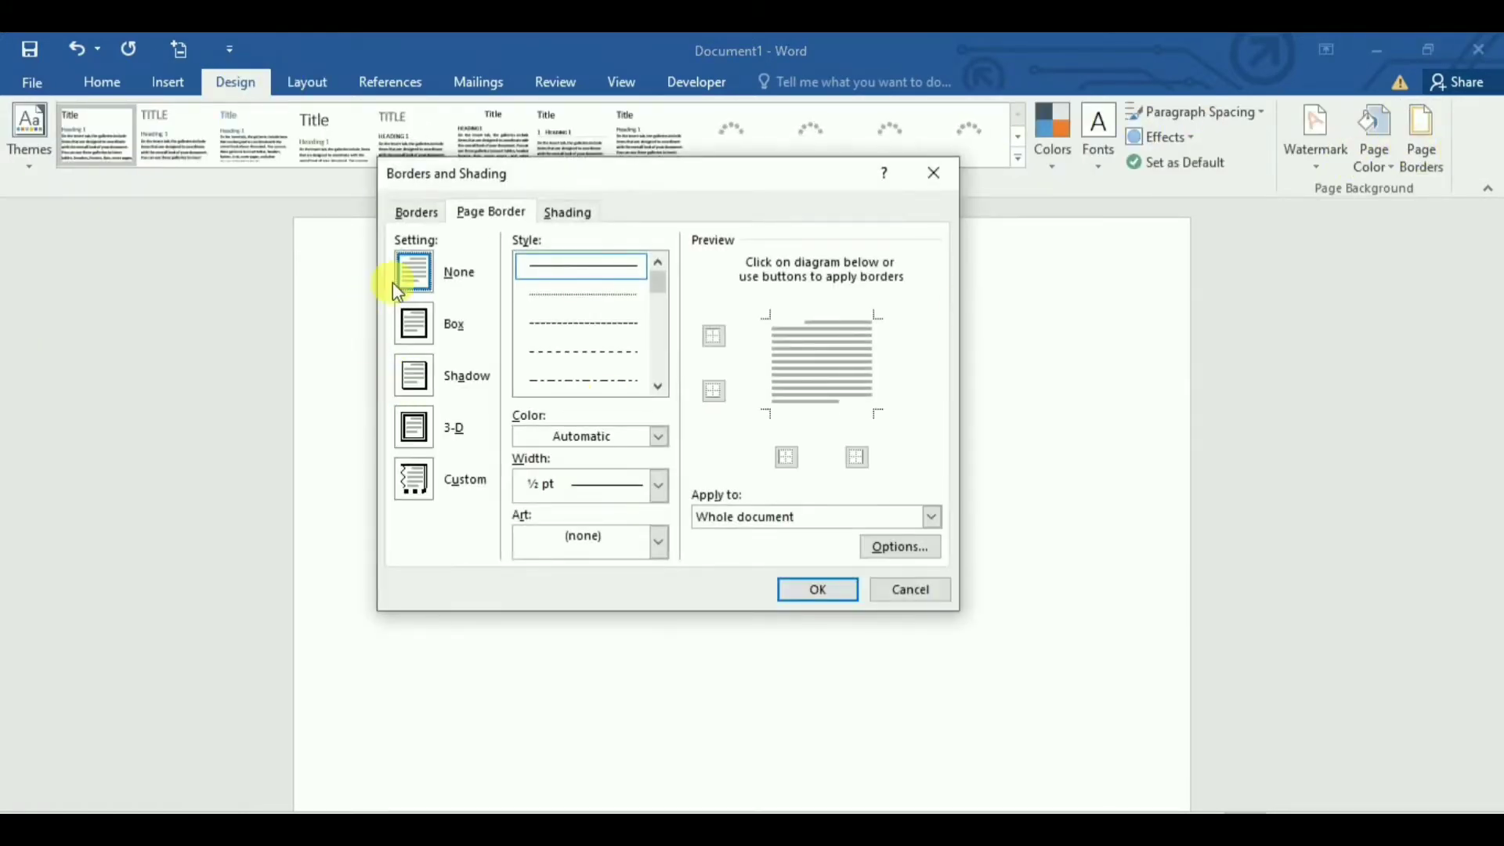
left_click(416, 321)
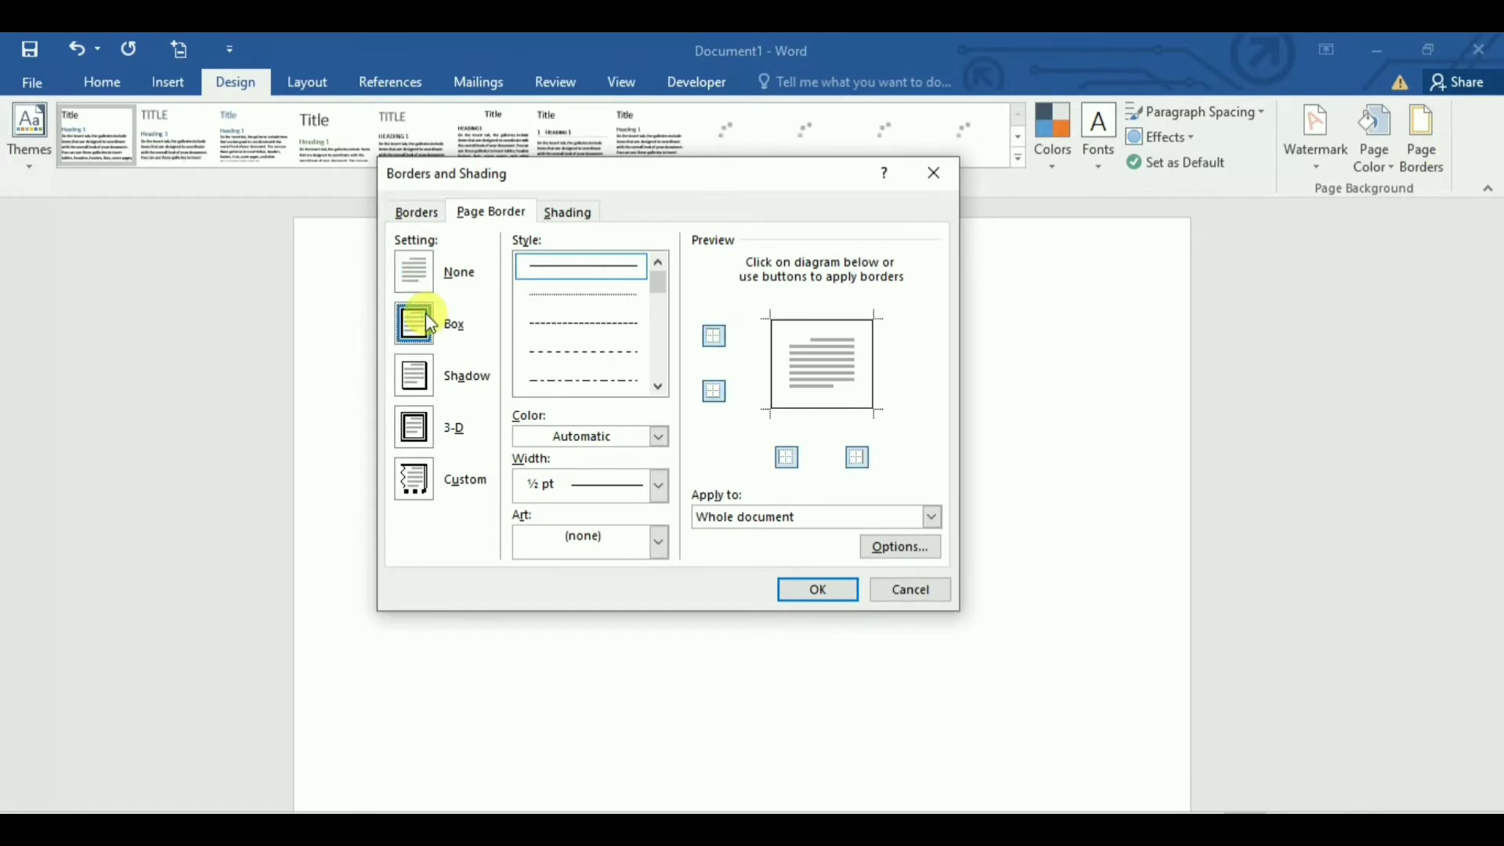
left_click(660, 485)
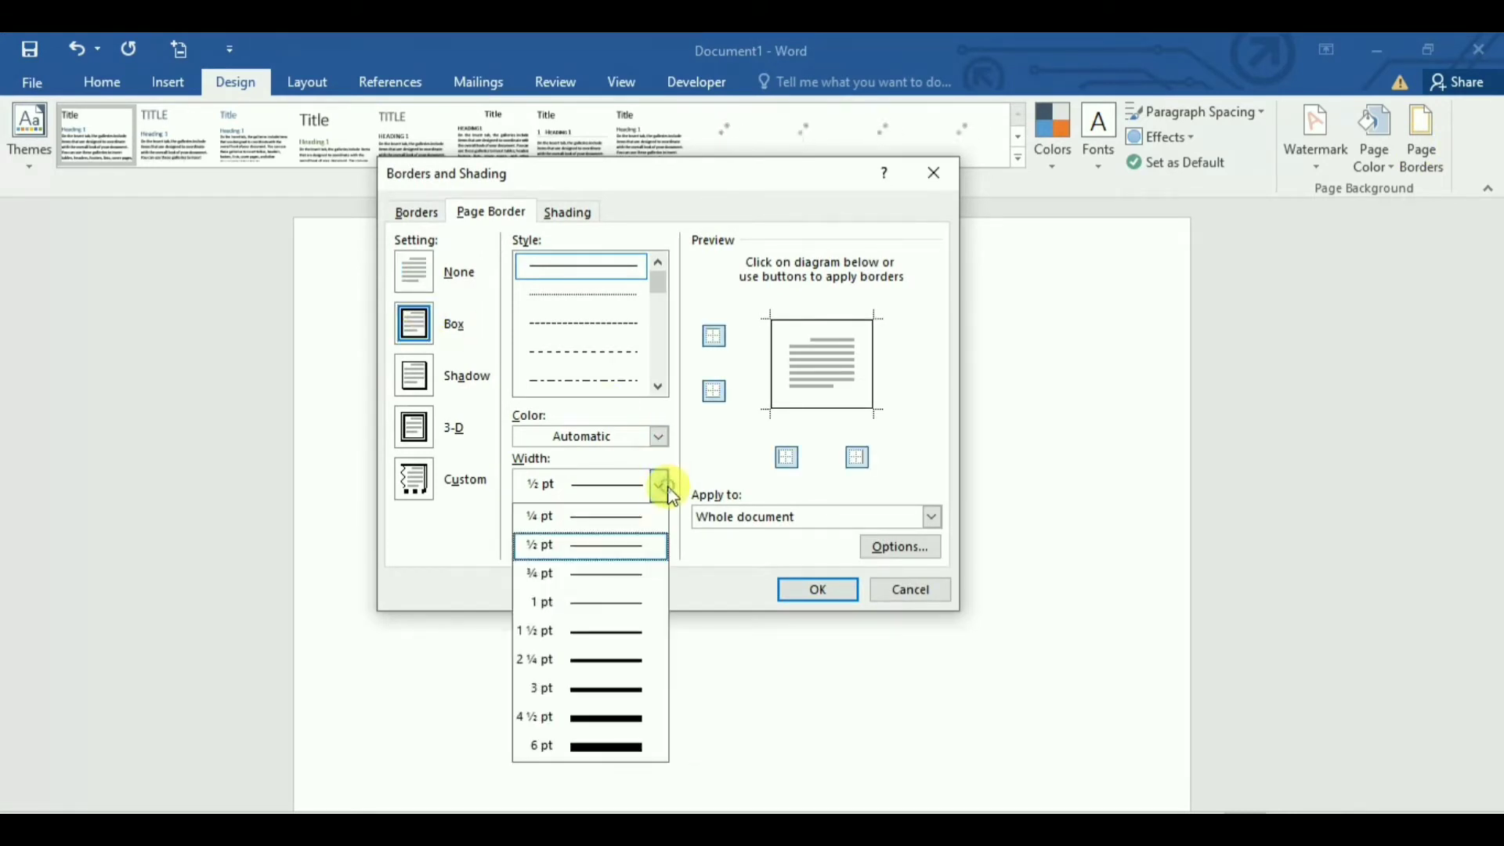
left_click(548, 661)
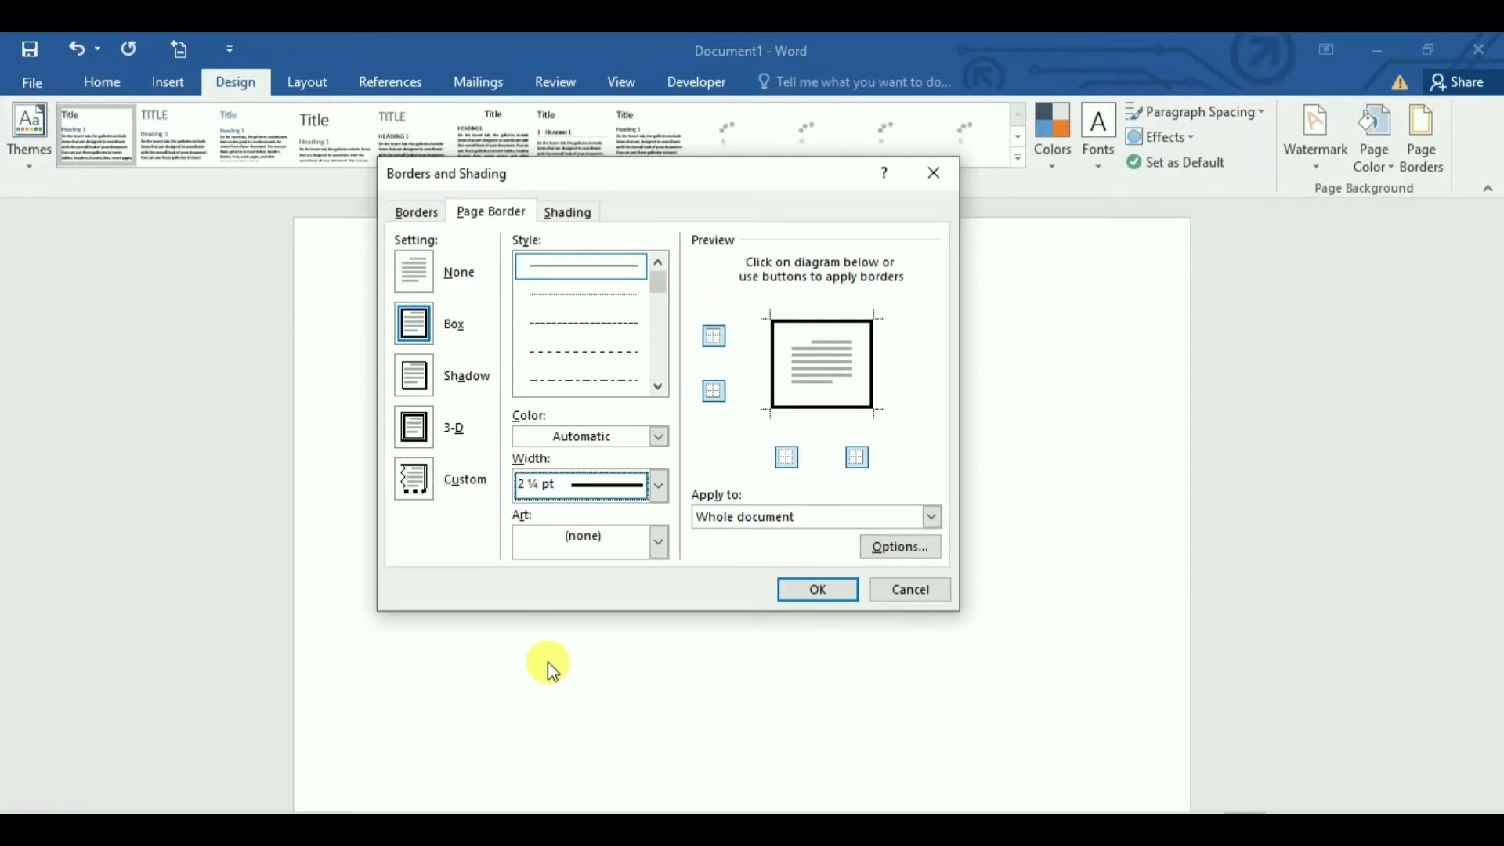
left_click(834, 600)
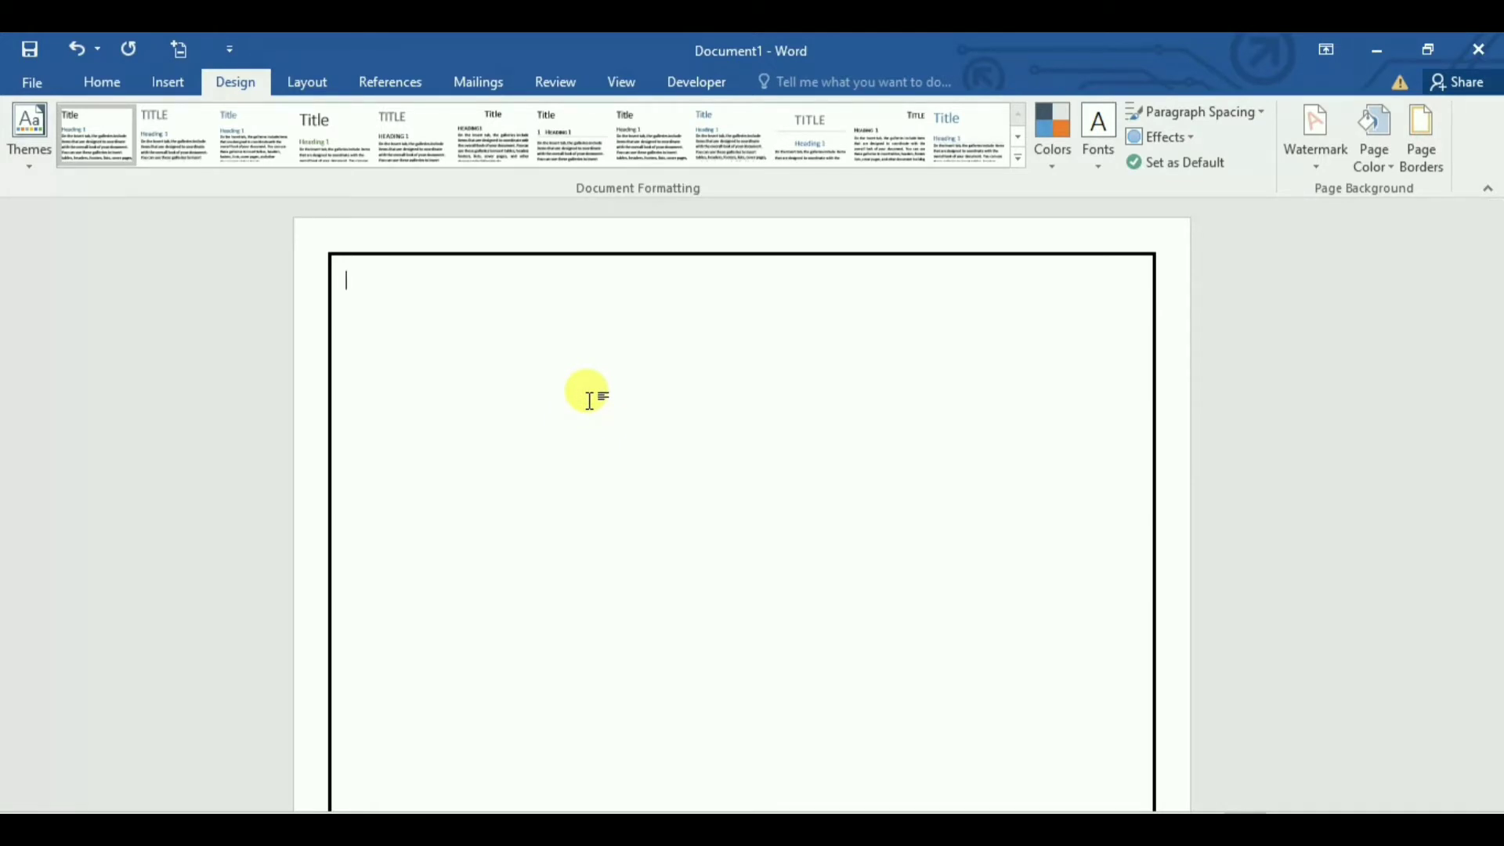
Type the heading 'MS COOMPUTER CLASSES' with the institute's address on the line below
type("MS")
type(" C")
type("Om")
type("OM")
type("PUTE")
type("R")
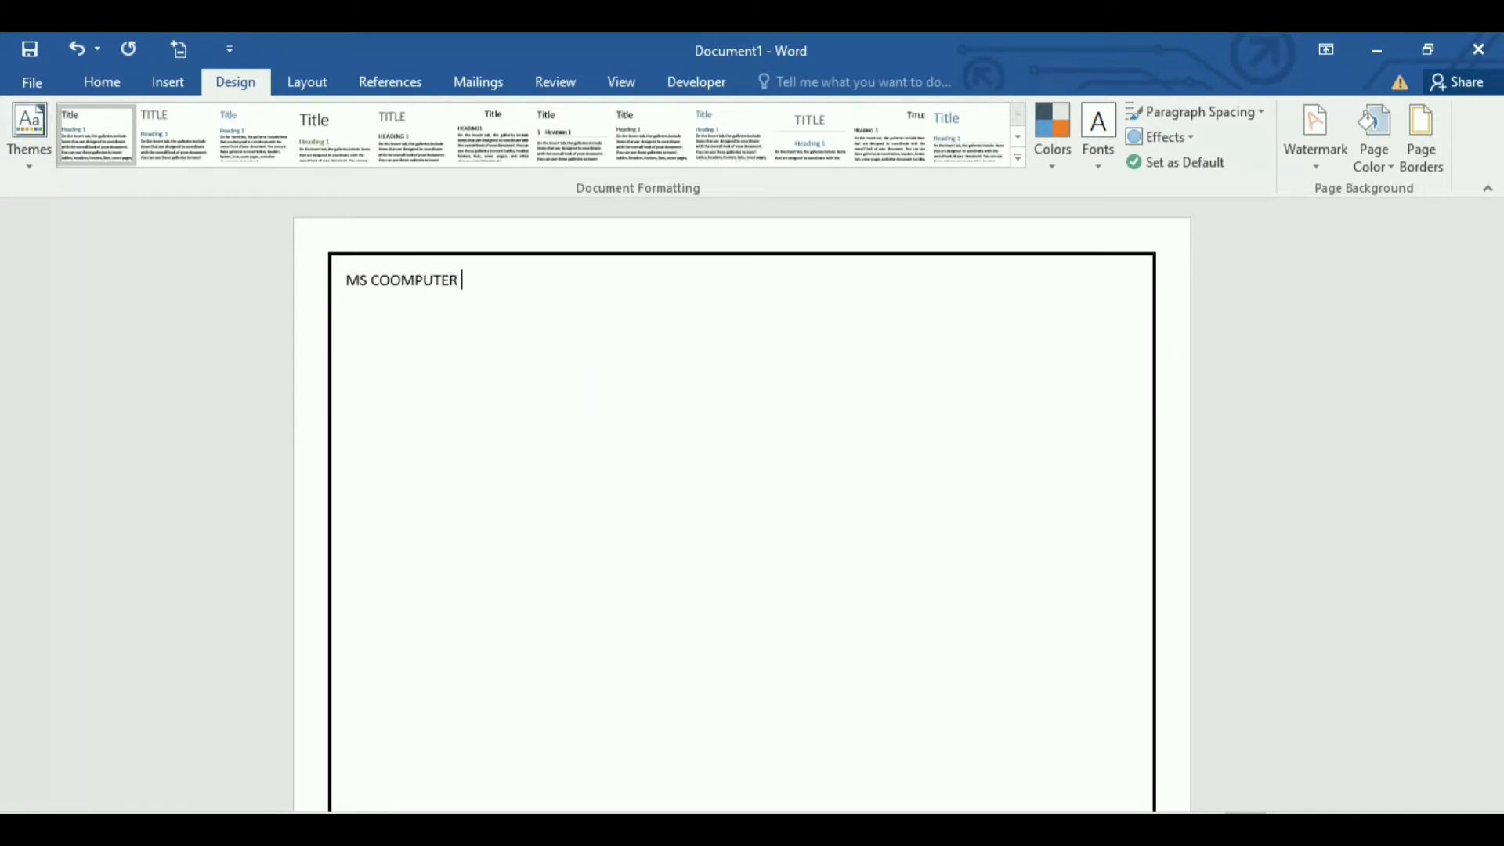
type("AS")
type("SES")
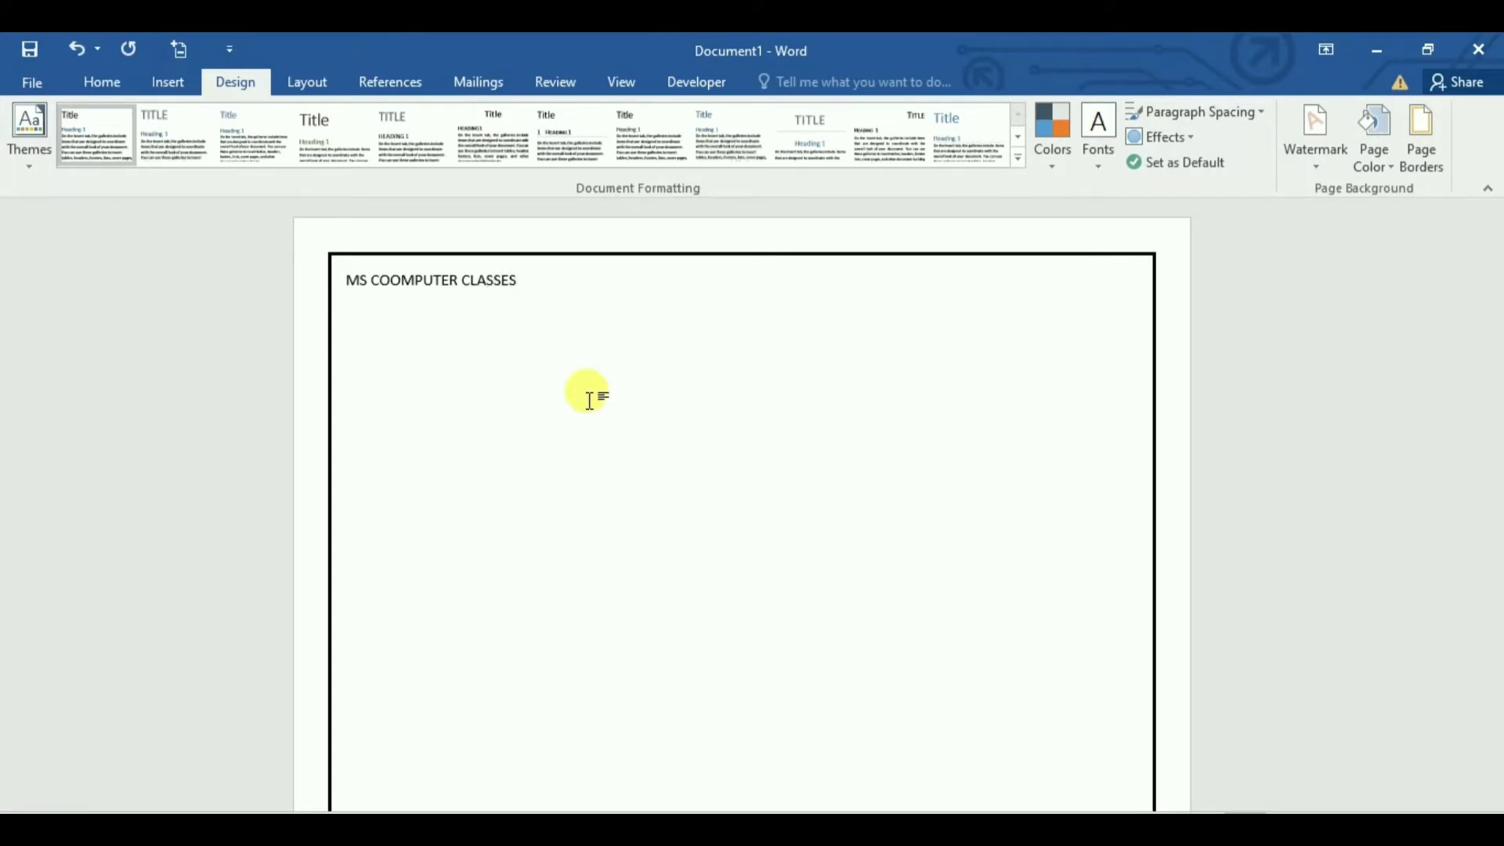
key("Return")
type("hanka")
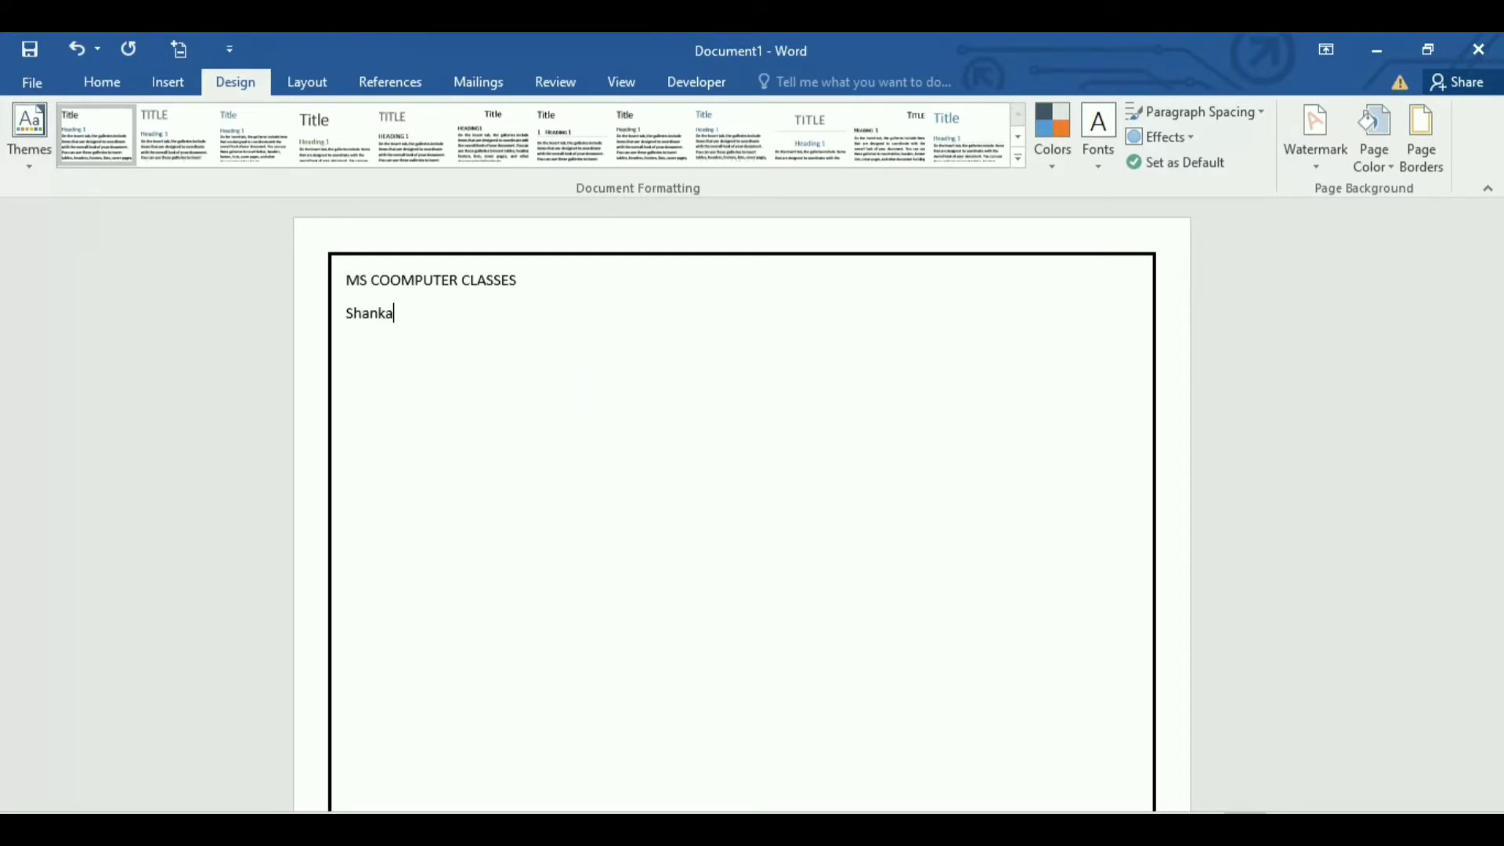
type("r vi")
type("a")
key("BackSpace")
type("har c")
type("olony ,")
type("Q")
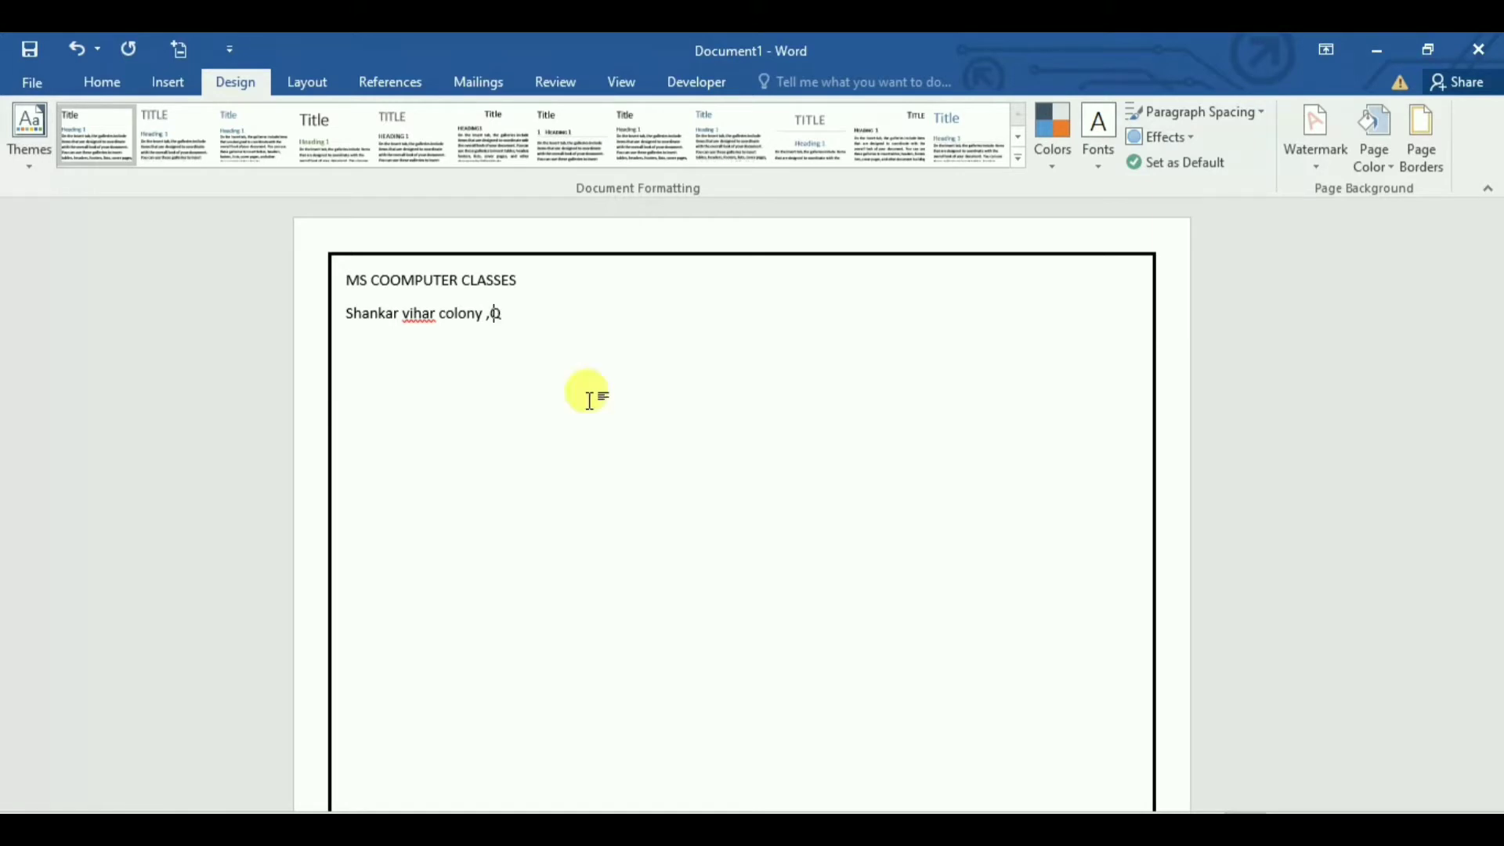
type("uarsi,")
type("Aligar")
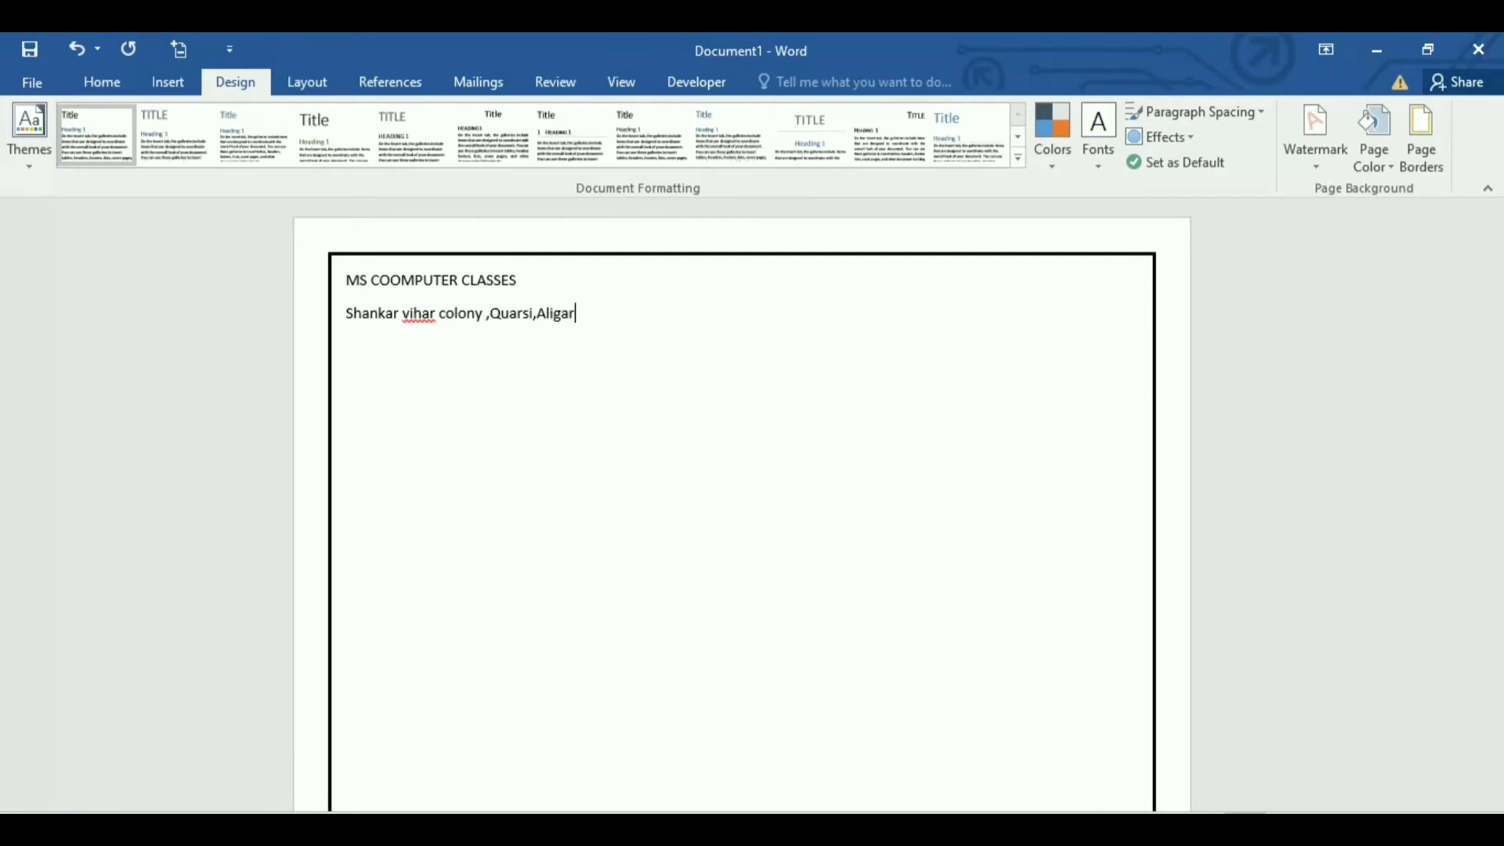
type("h")
key("ctrl+a")
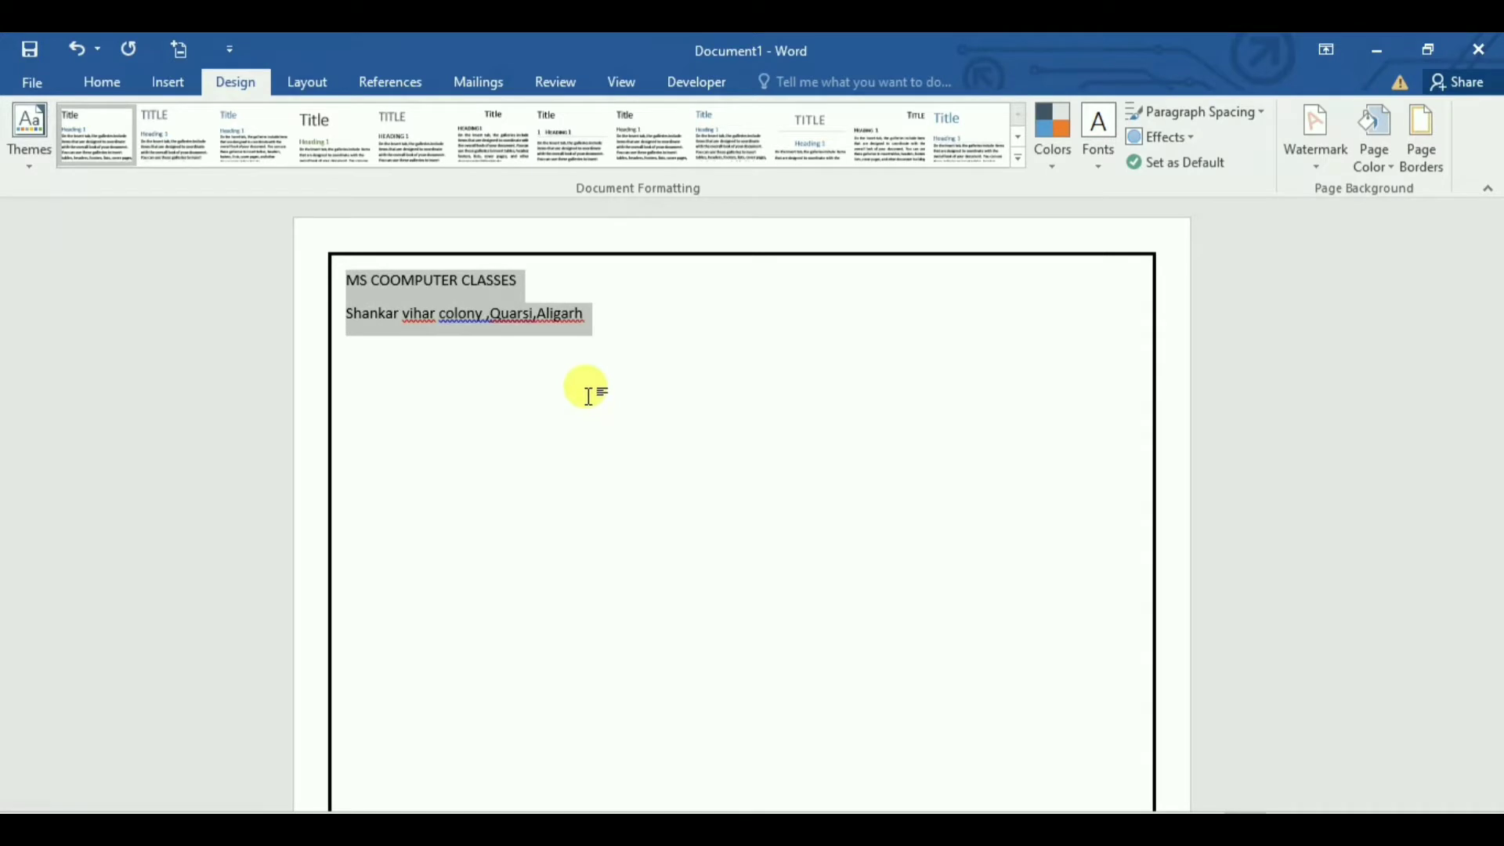
Make both header lines 20 pt, bold and centred
left_click(104, 82)
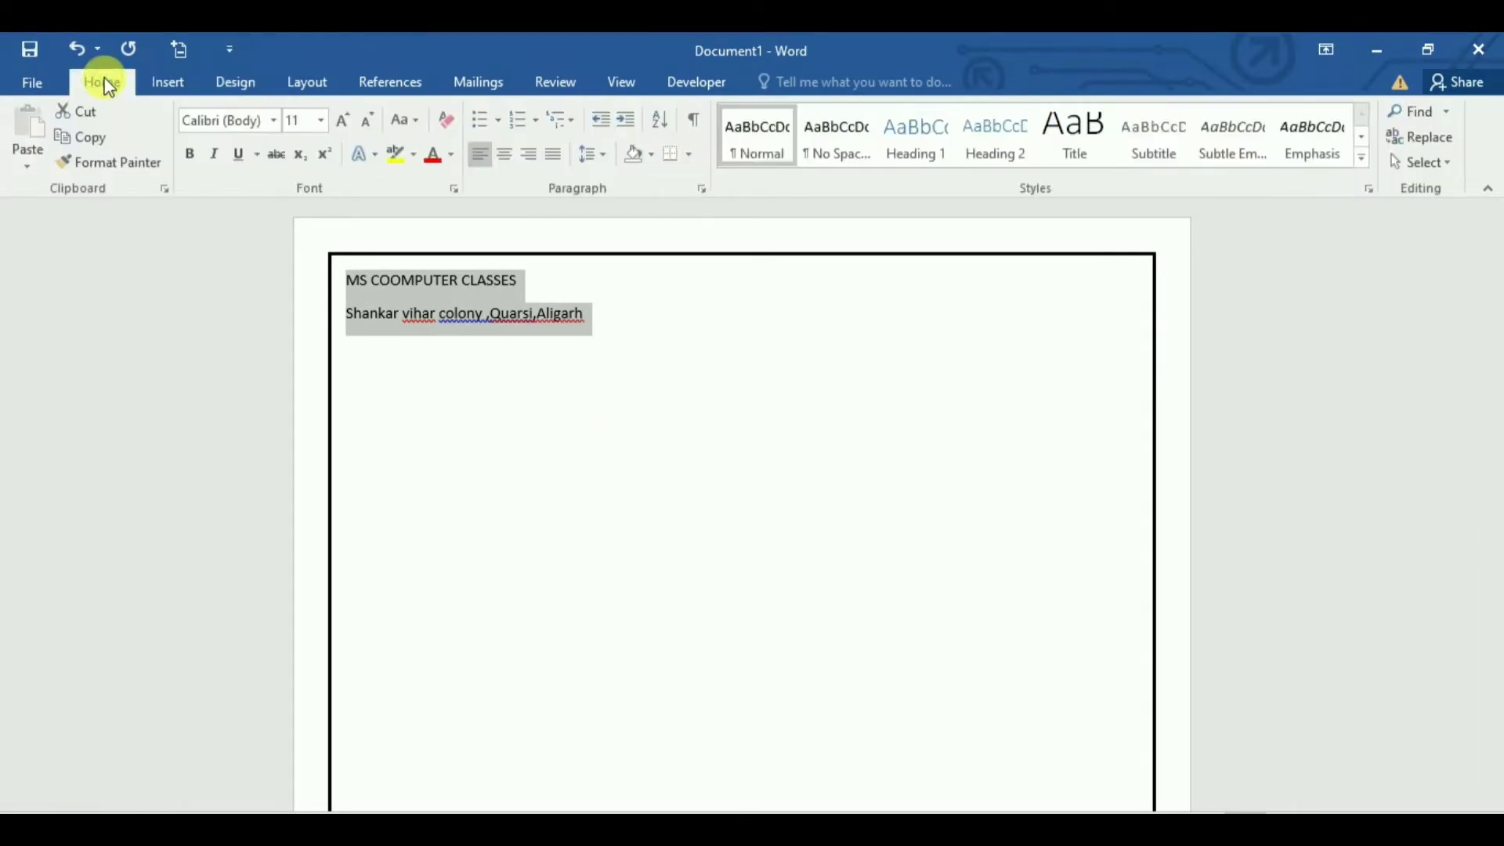
left_click(321, 122)
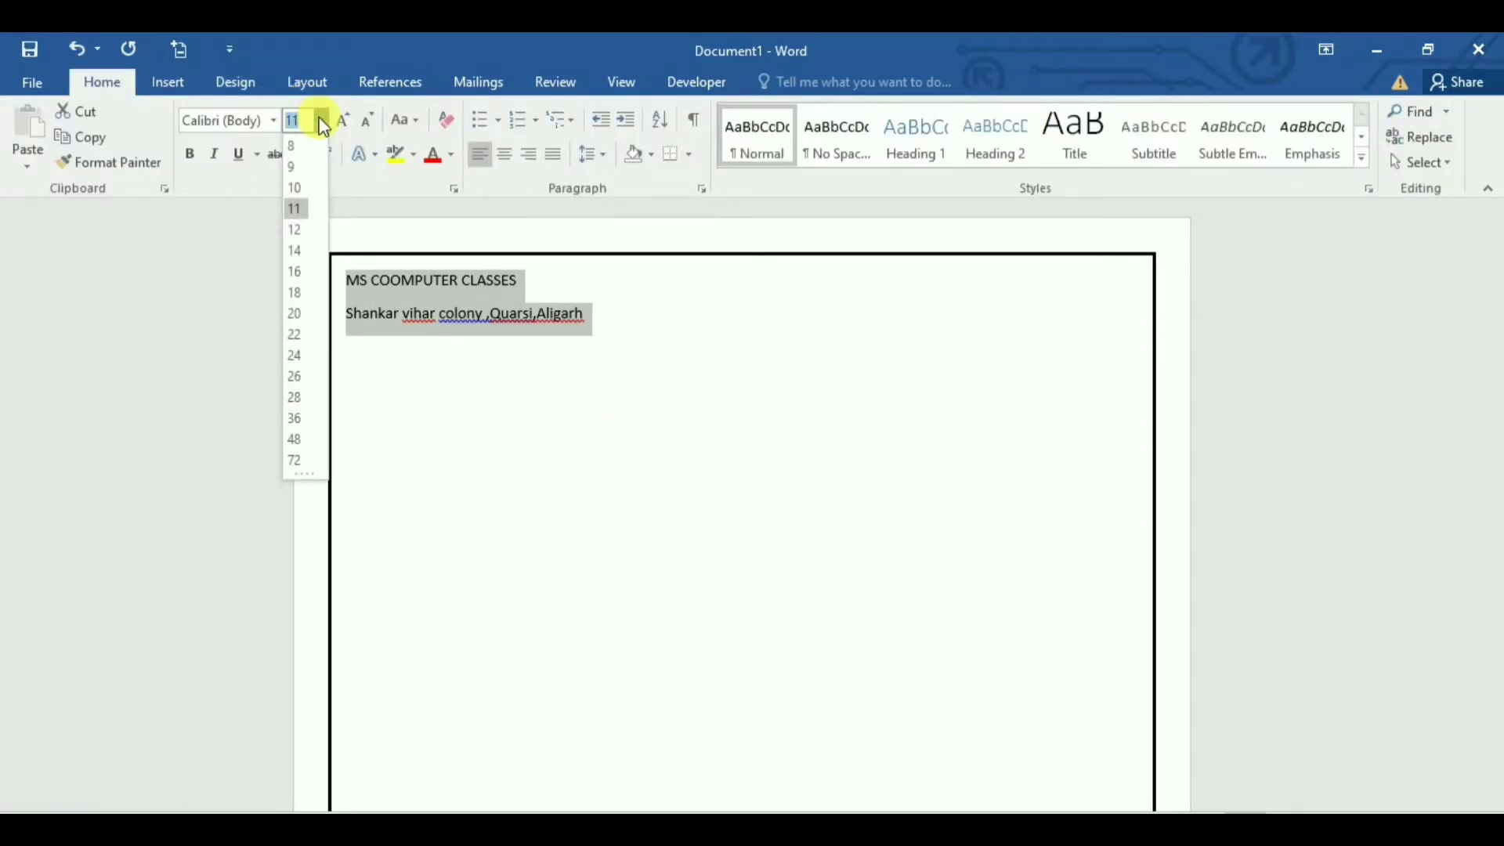
left_click(294, 313)
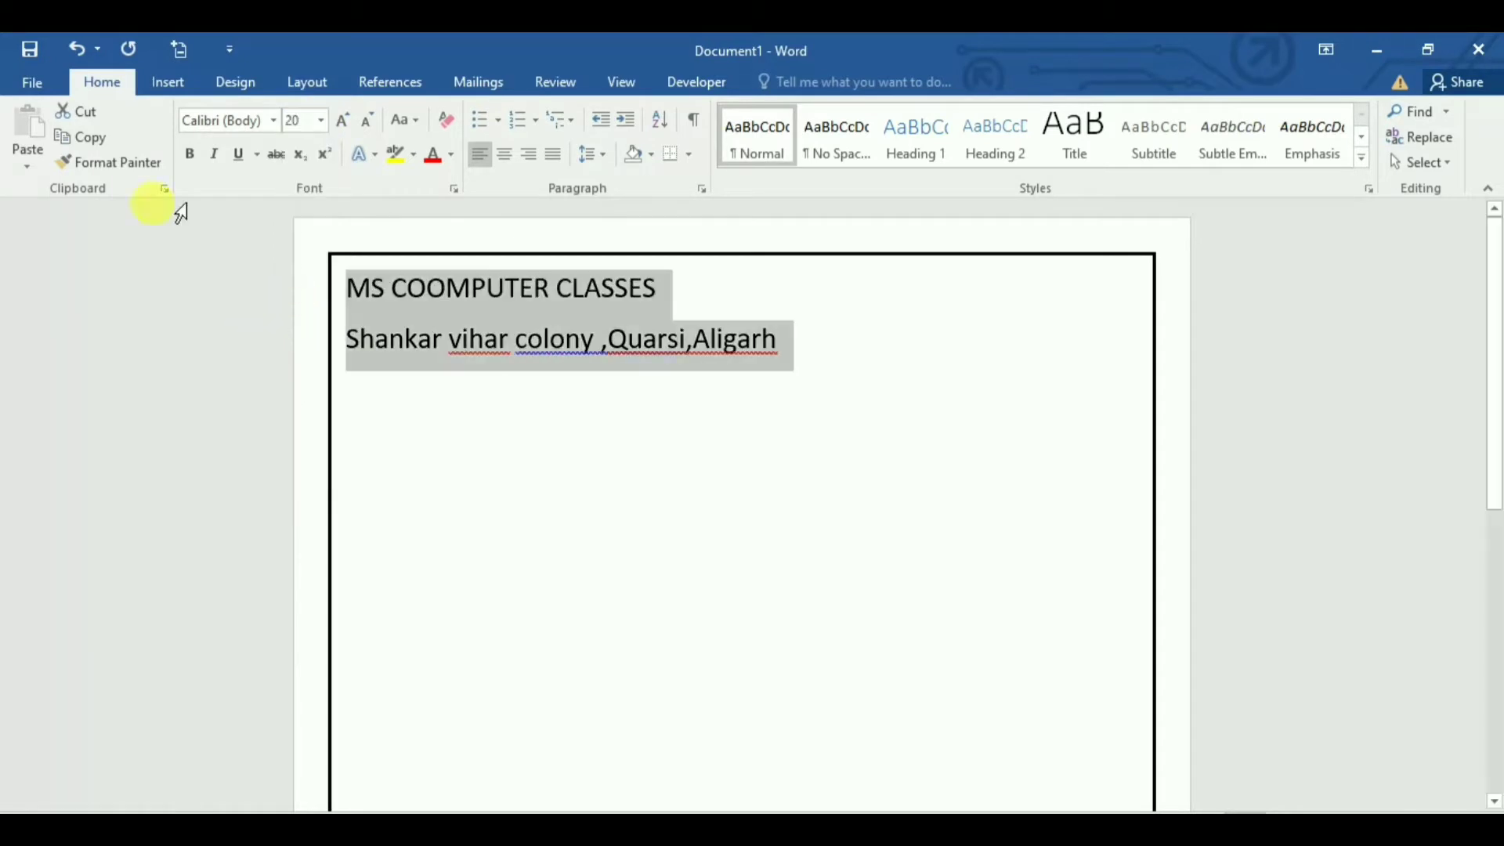
left_click(188, 152)
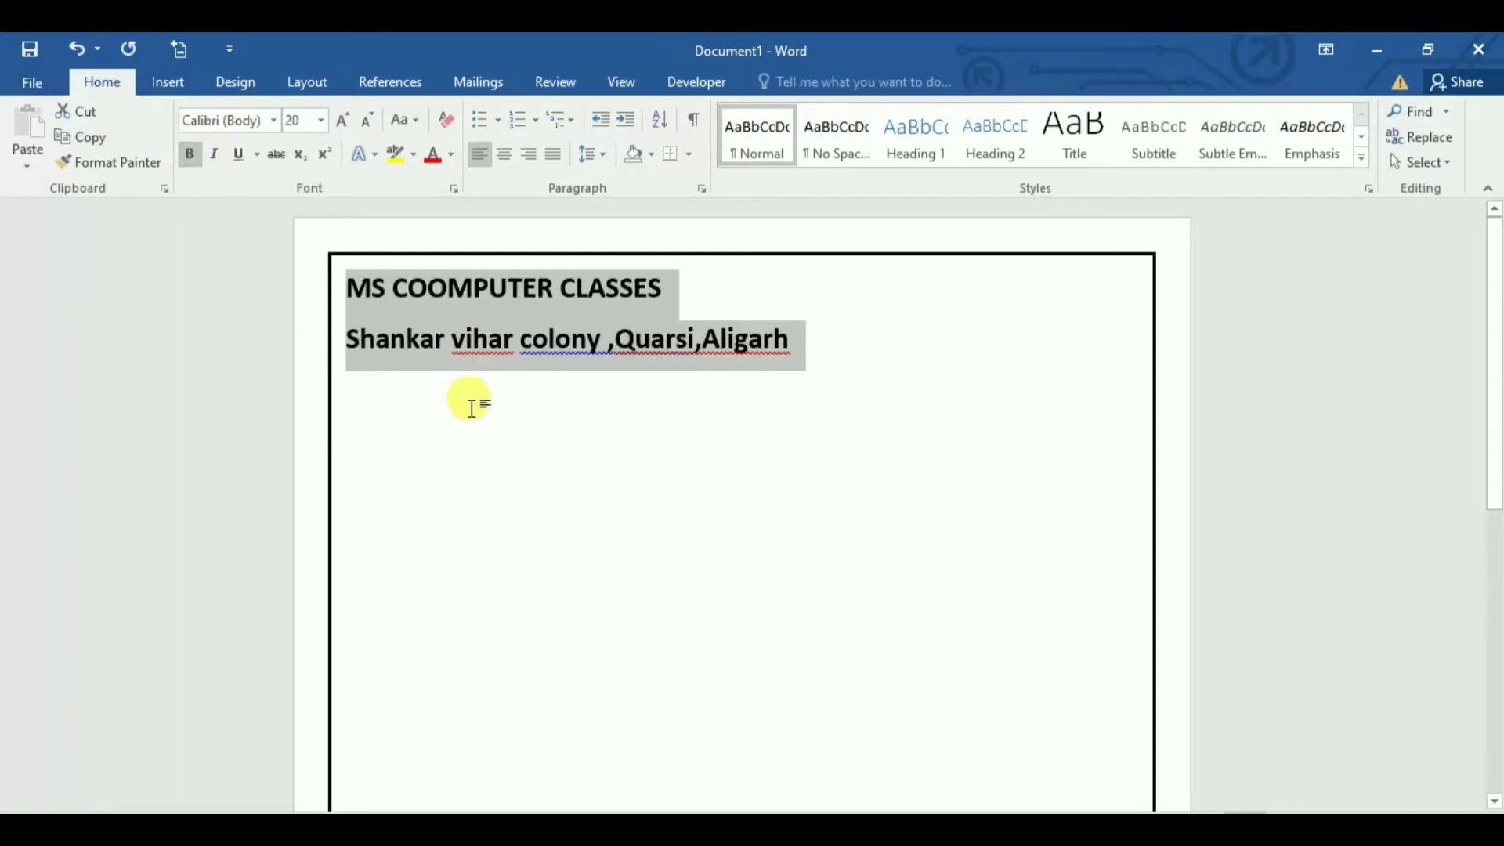
key("ctrl+e")
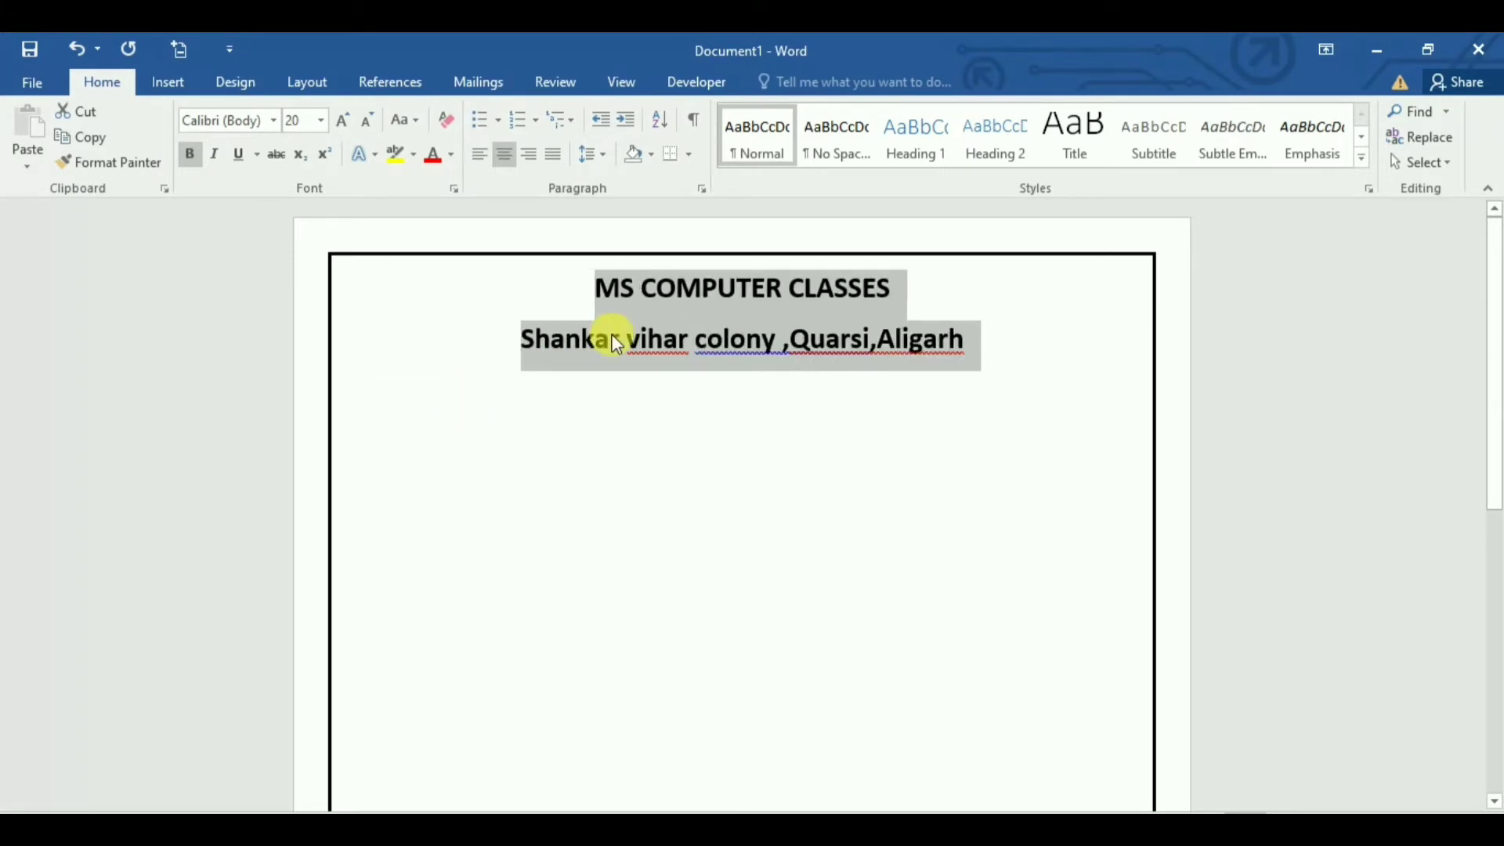
Tighten the header's line spacing to a multiple of 0.7
left_click(608, 162)
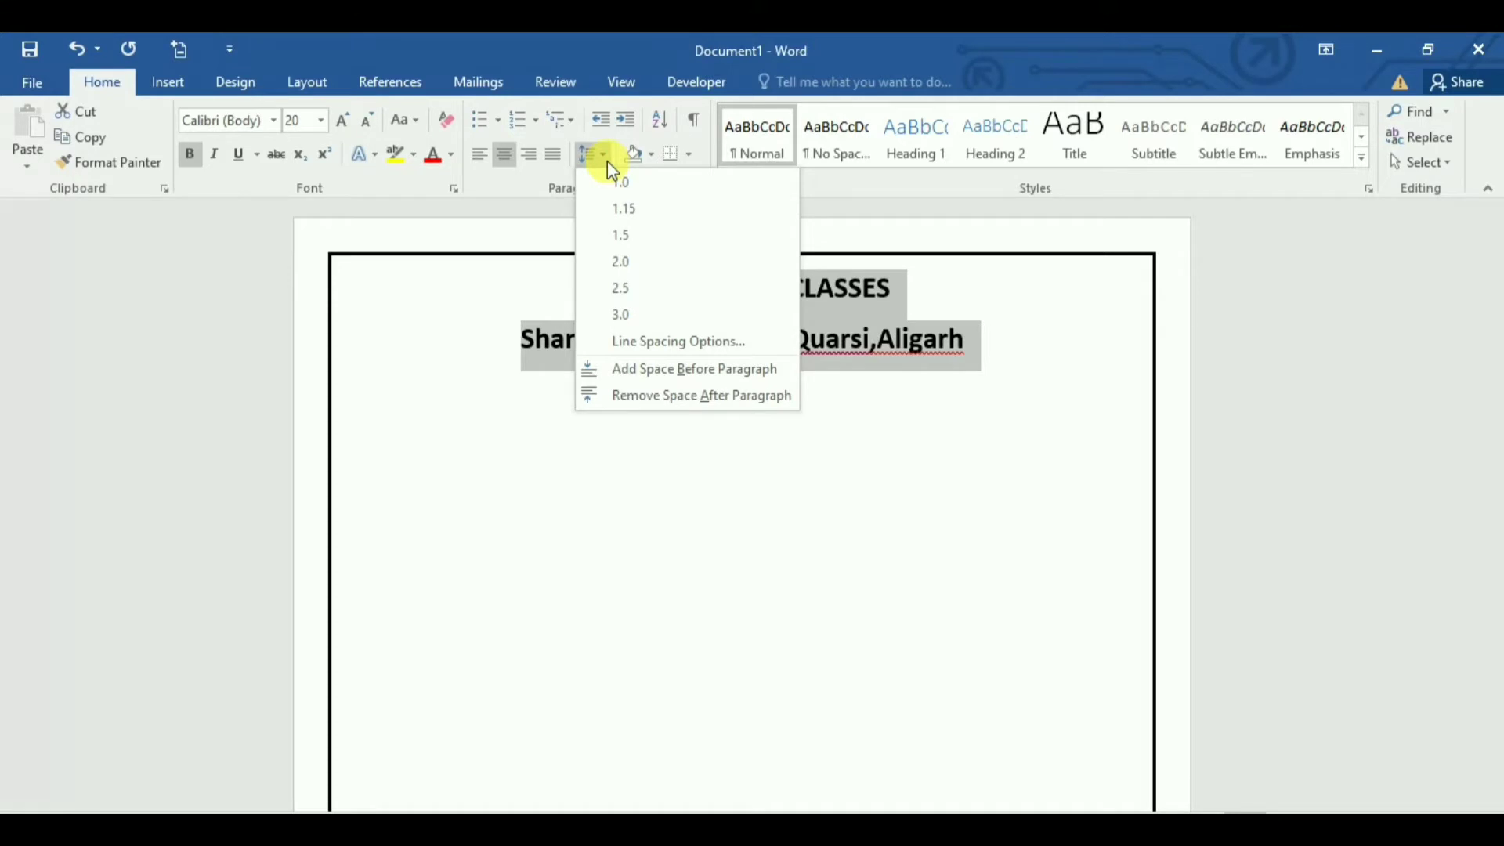
left_click(638, 342)
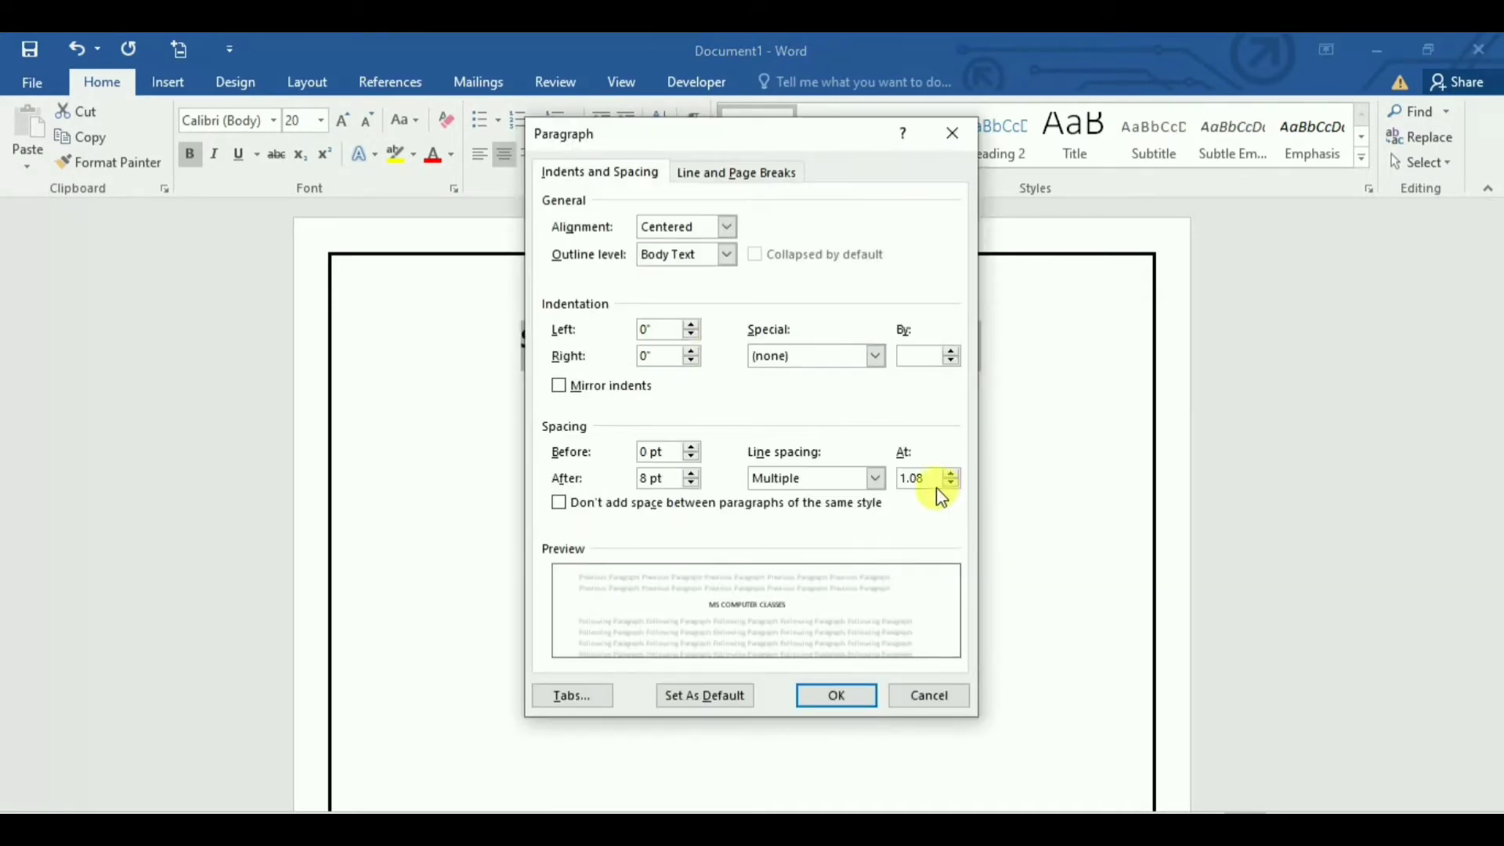
left_click_drag(937, 478, 900, 477)
type("0.7")
left_click(817, 683)
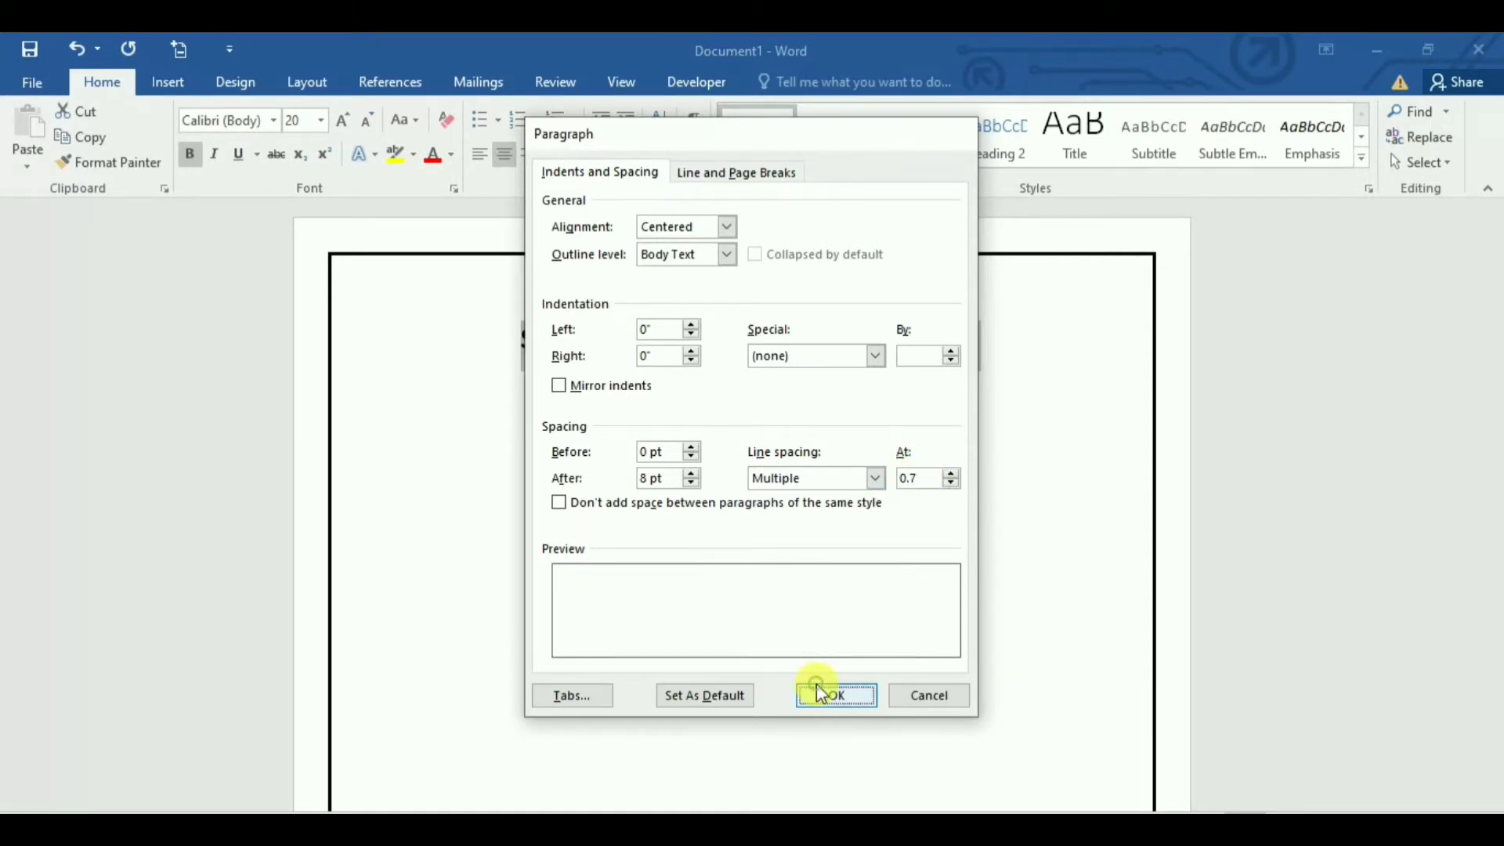
left_click(703, 432)
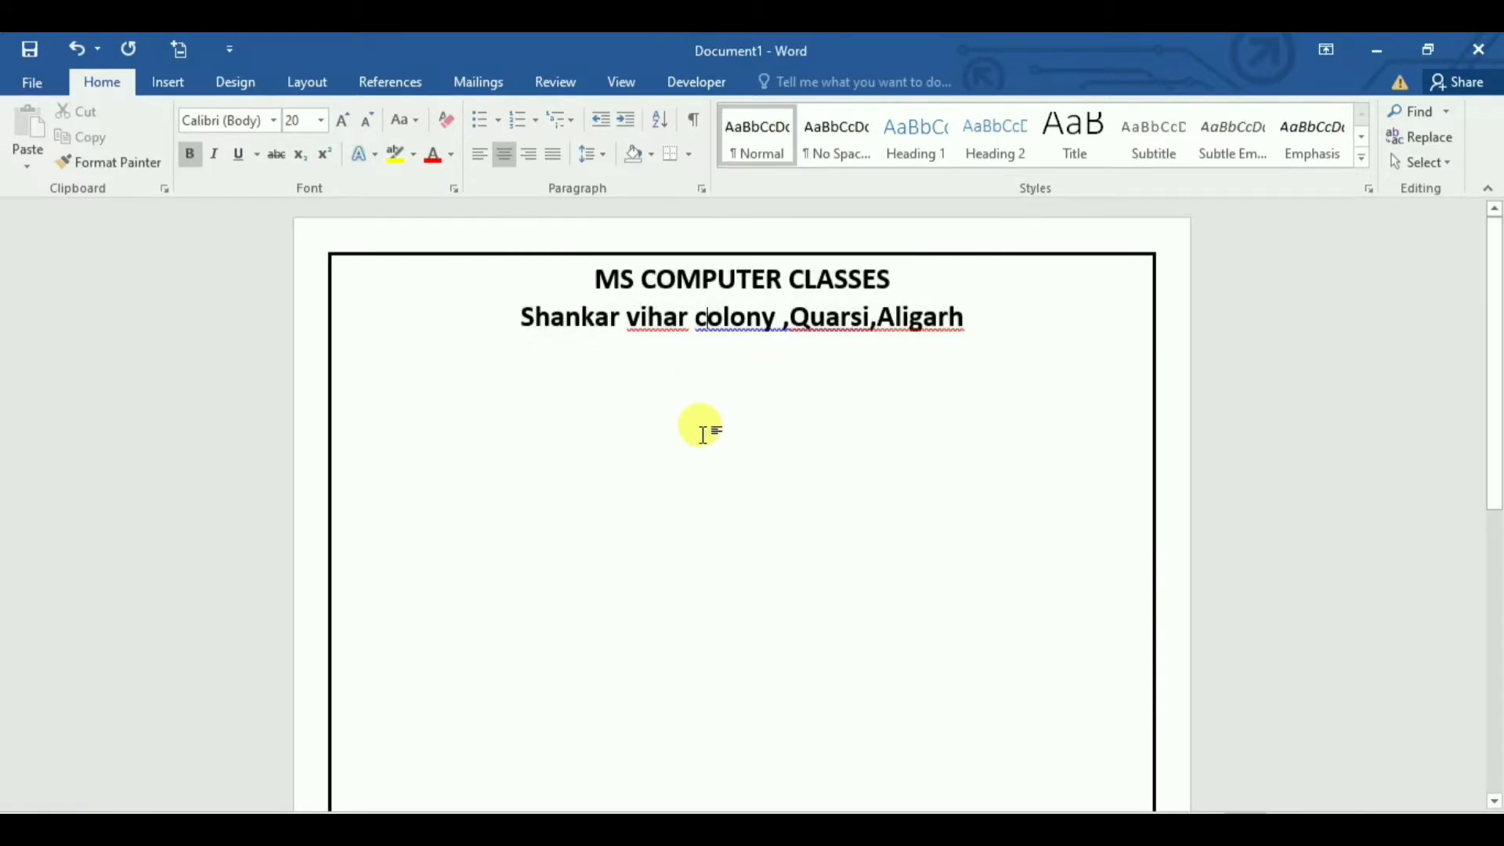
Draw a straight horizontal line under the header, stretching it to the page border
left_click(180, 87)
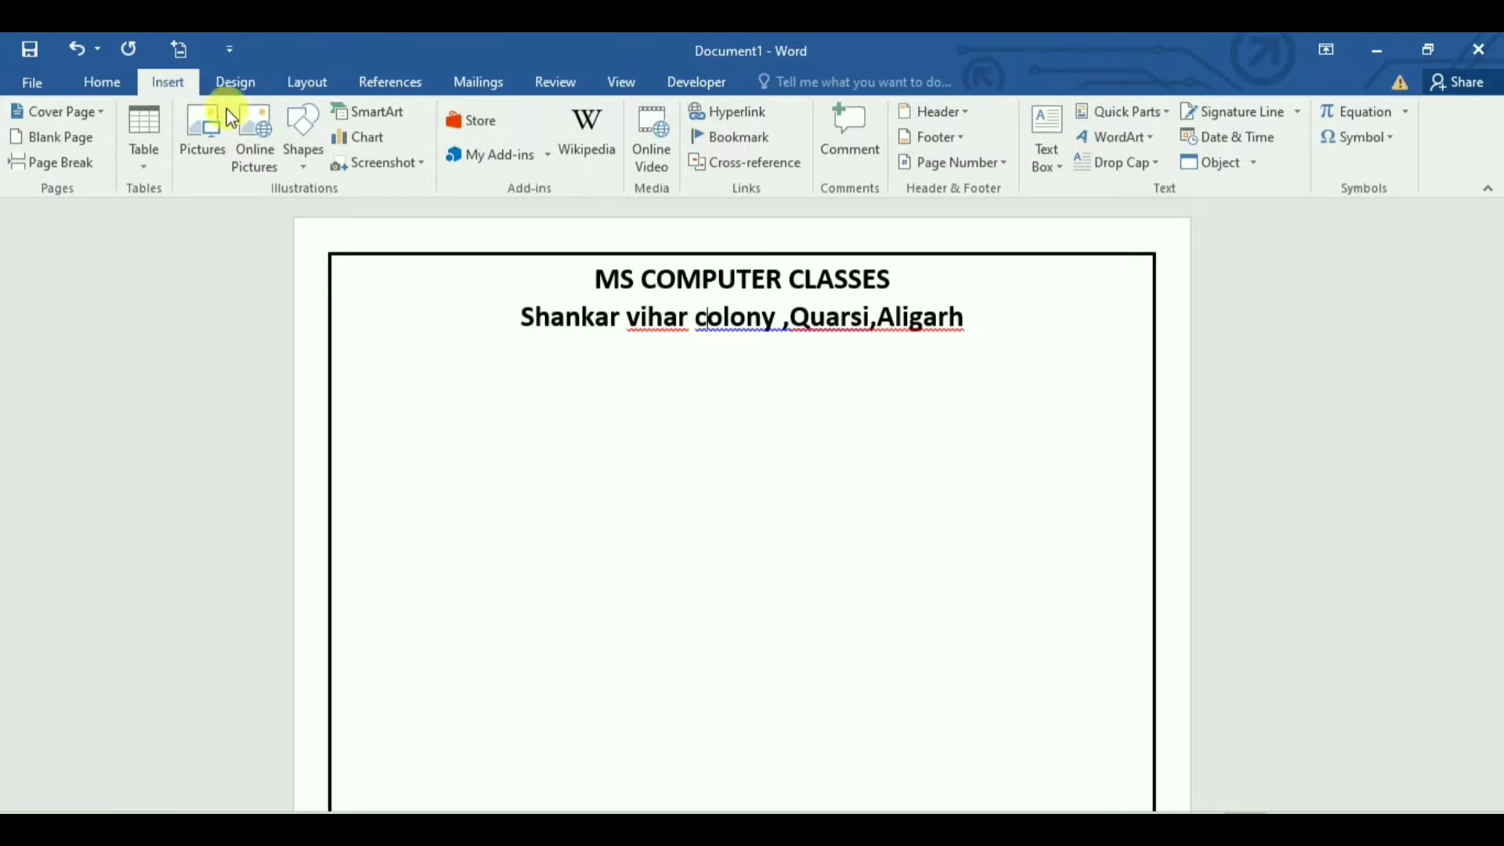
left_click(305, 155)
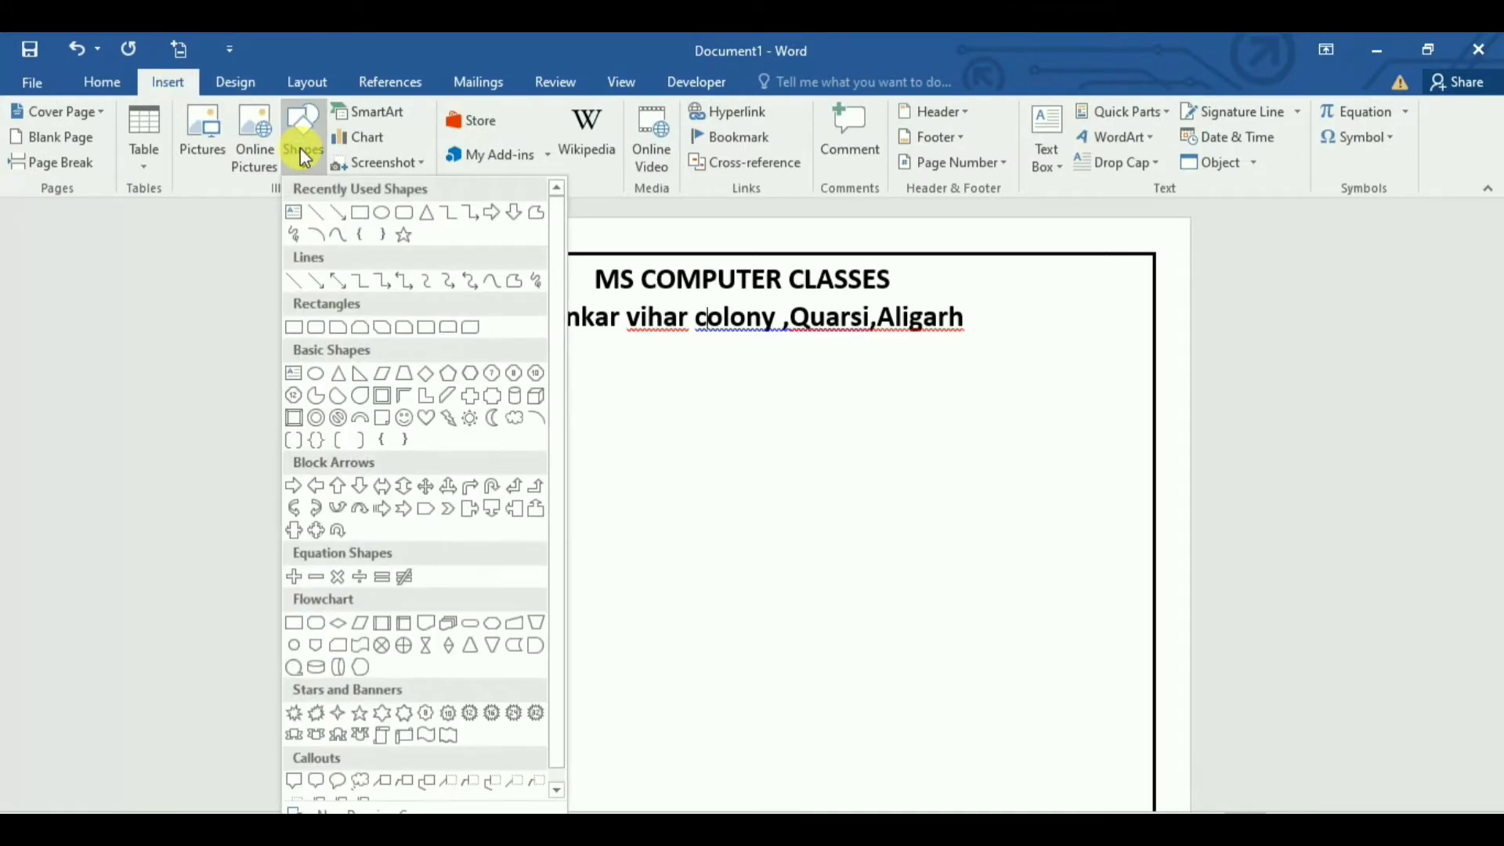
left_click(318, 220)
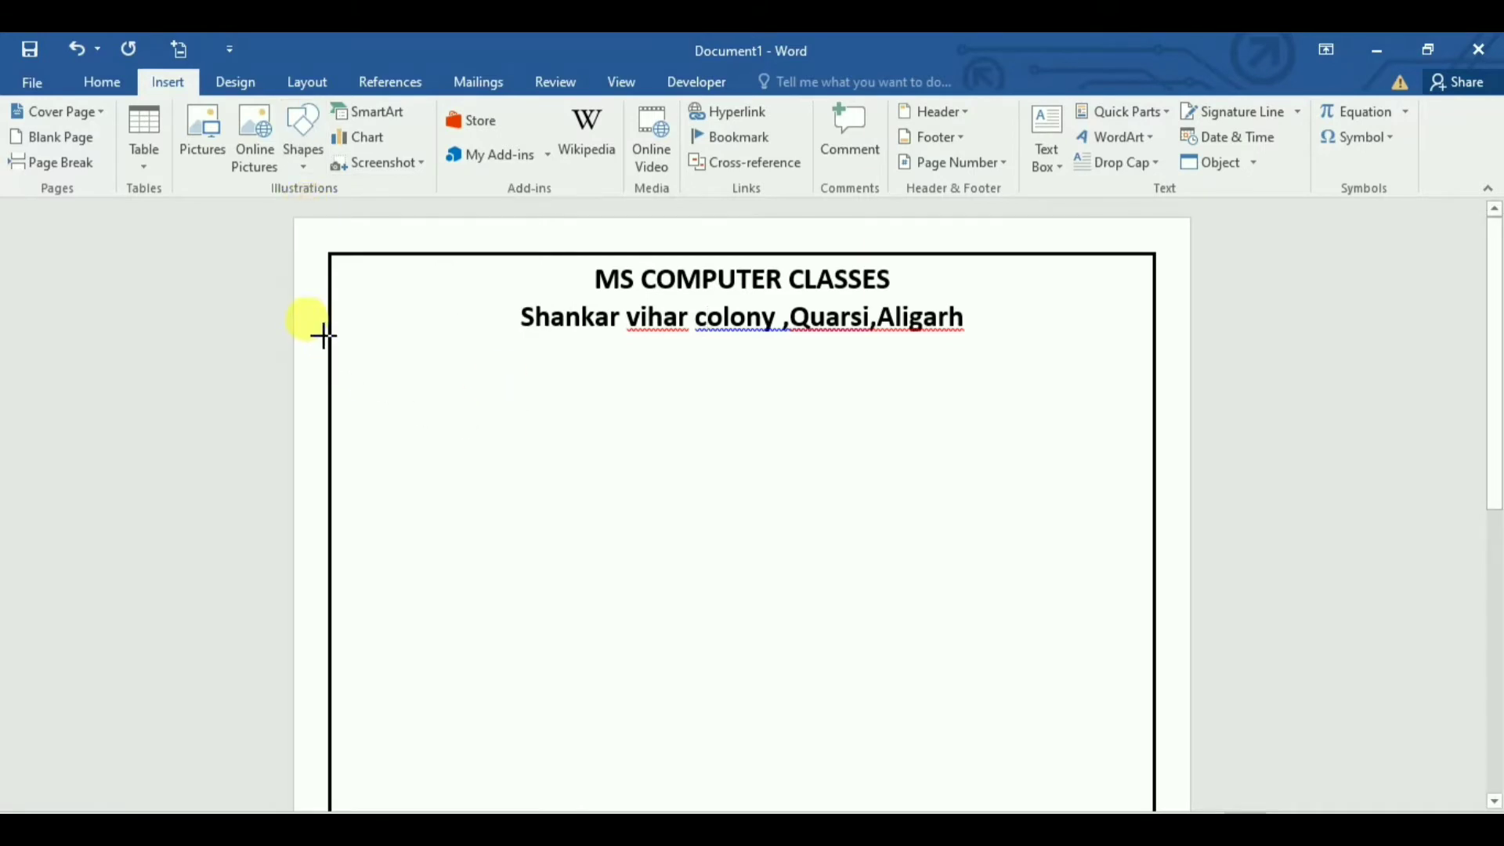
left_click_drag(328, 329, 1152, 340)
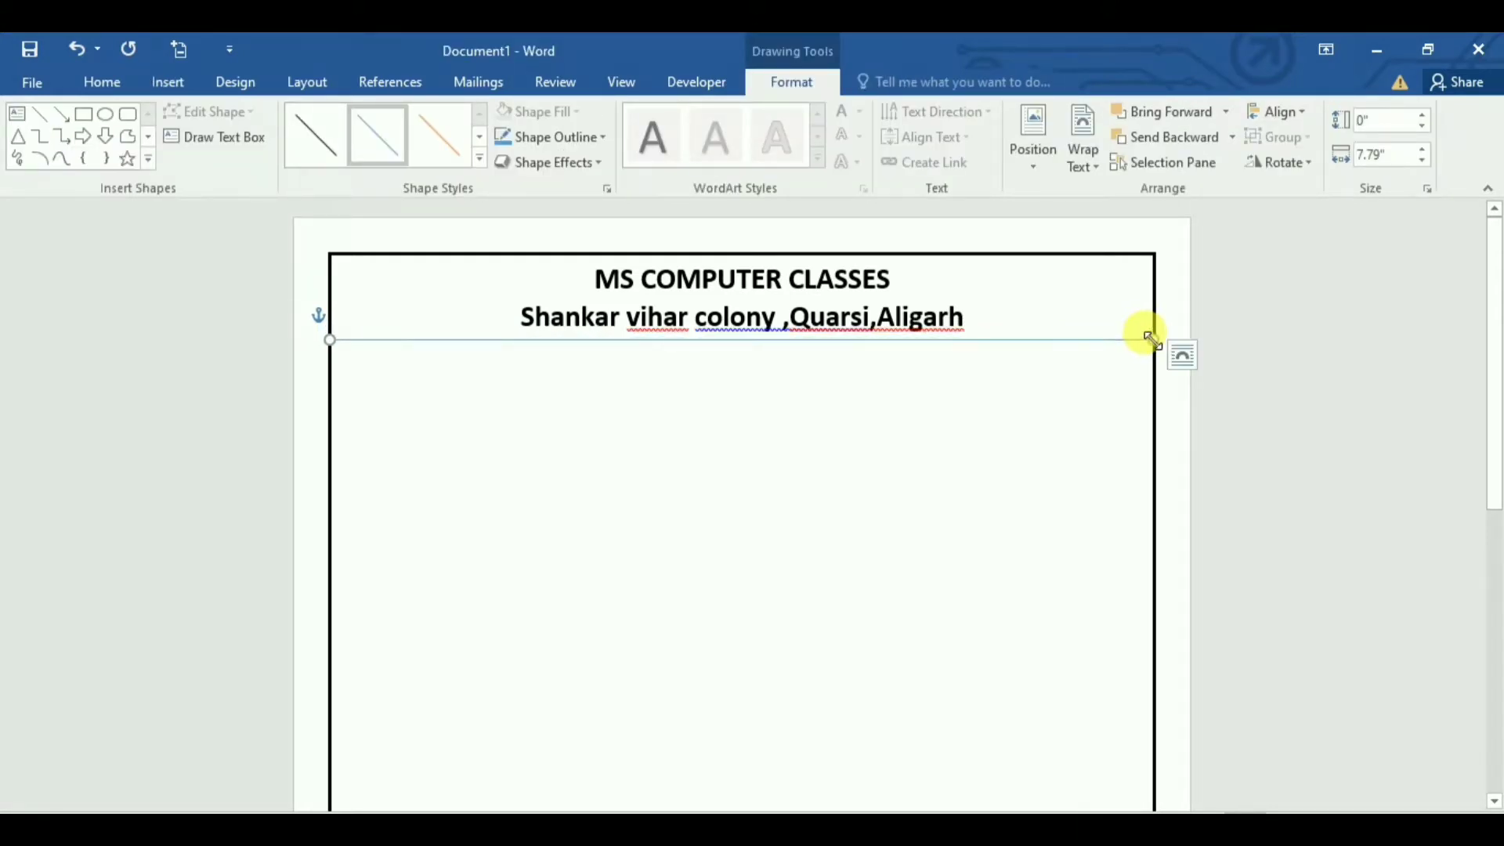
left_click_drag(1151, 339, 1152, 340)
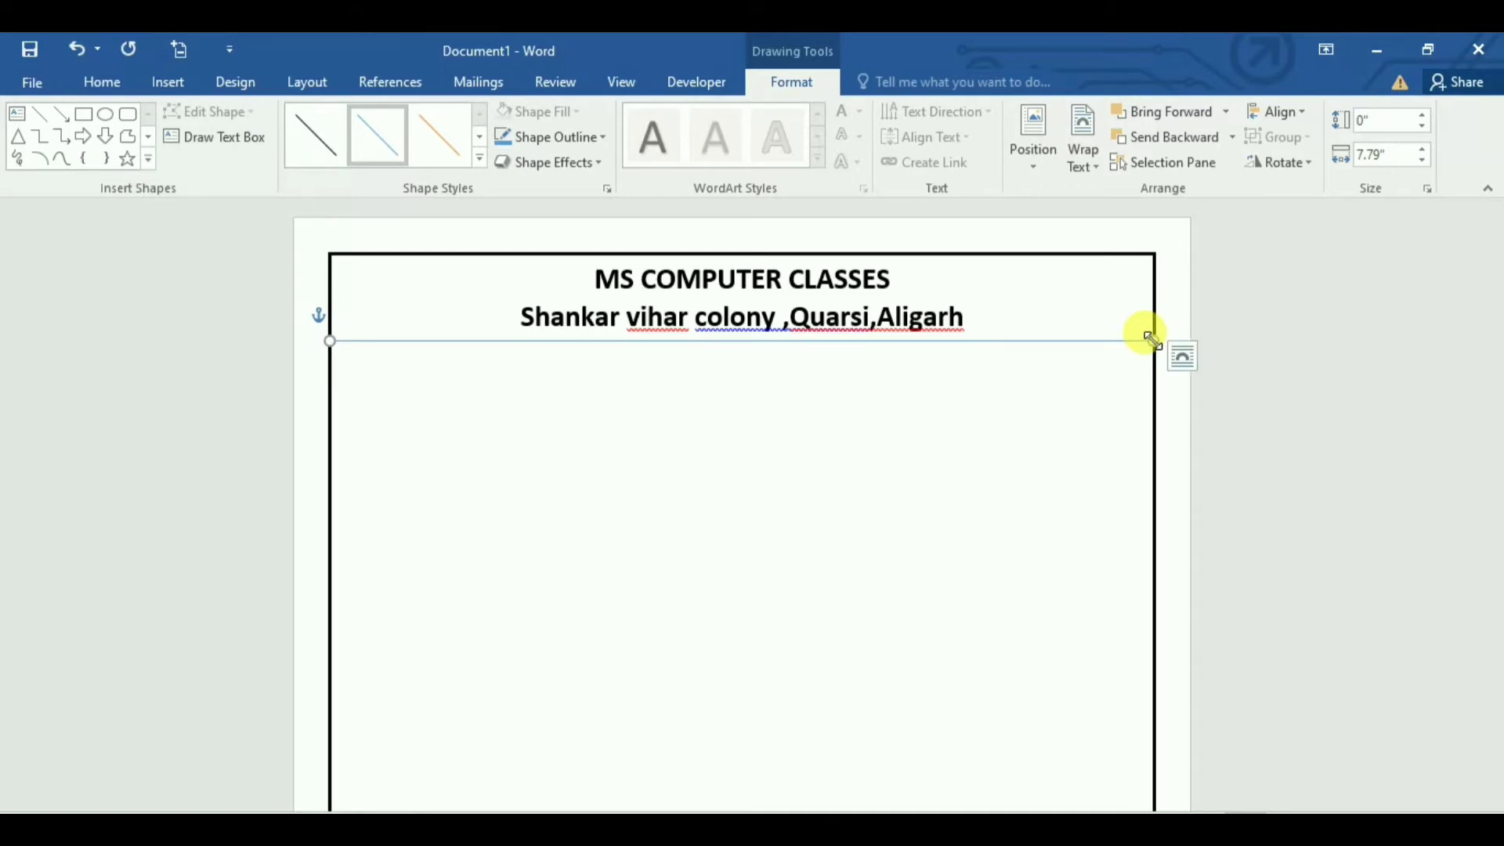
Make the divider line black with a 1 pt weight
left_click(603, 139)
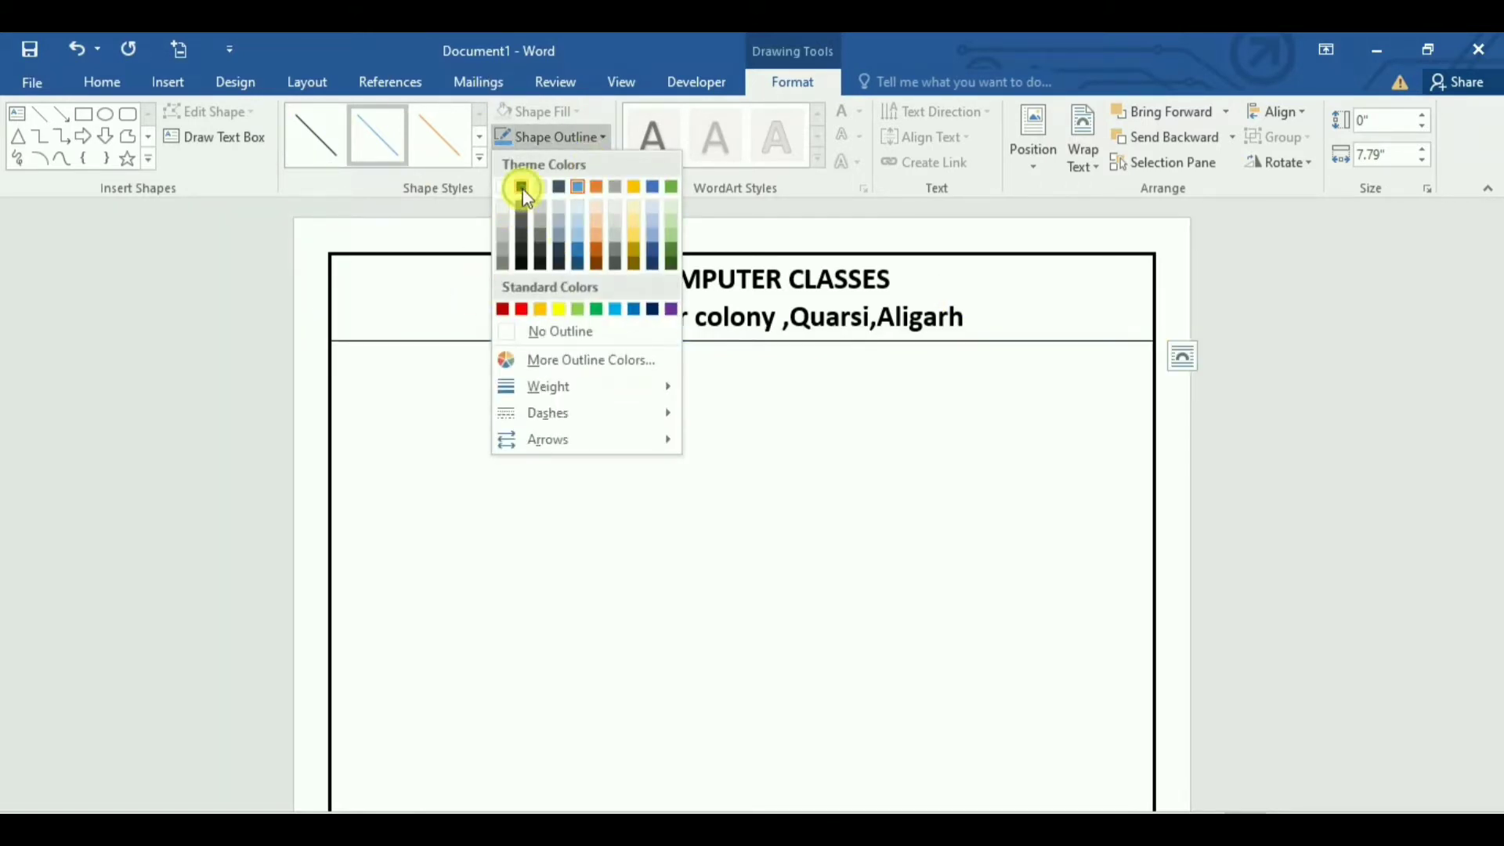
left_click(522, 187)
left_click(604, 145)
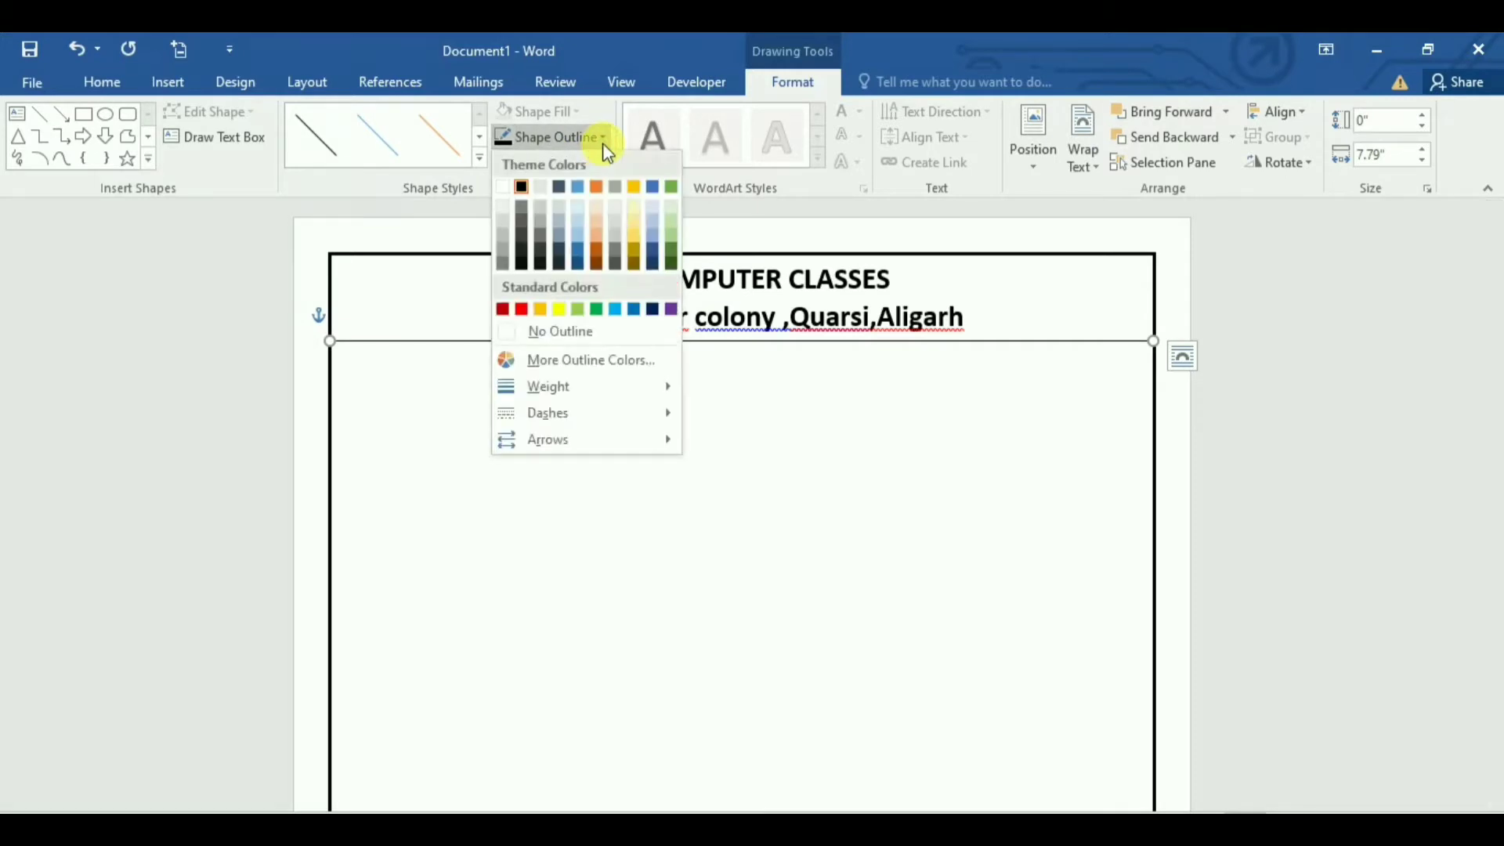
mouse_move(549, 387)
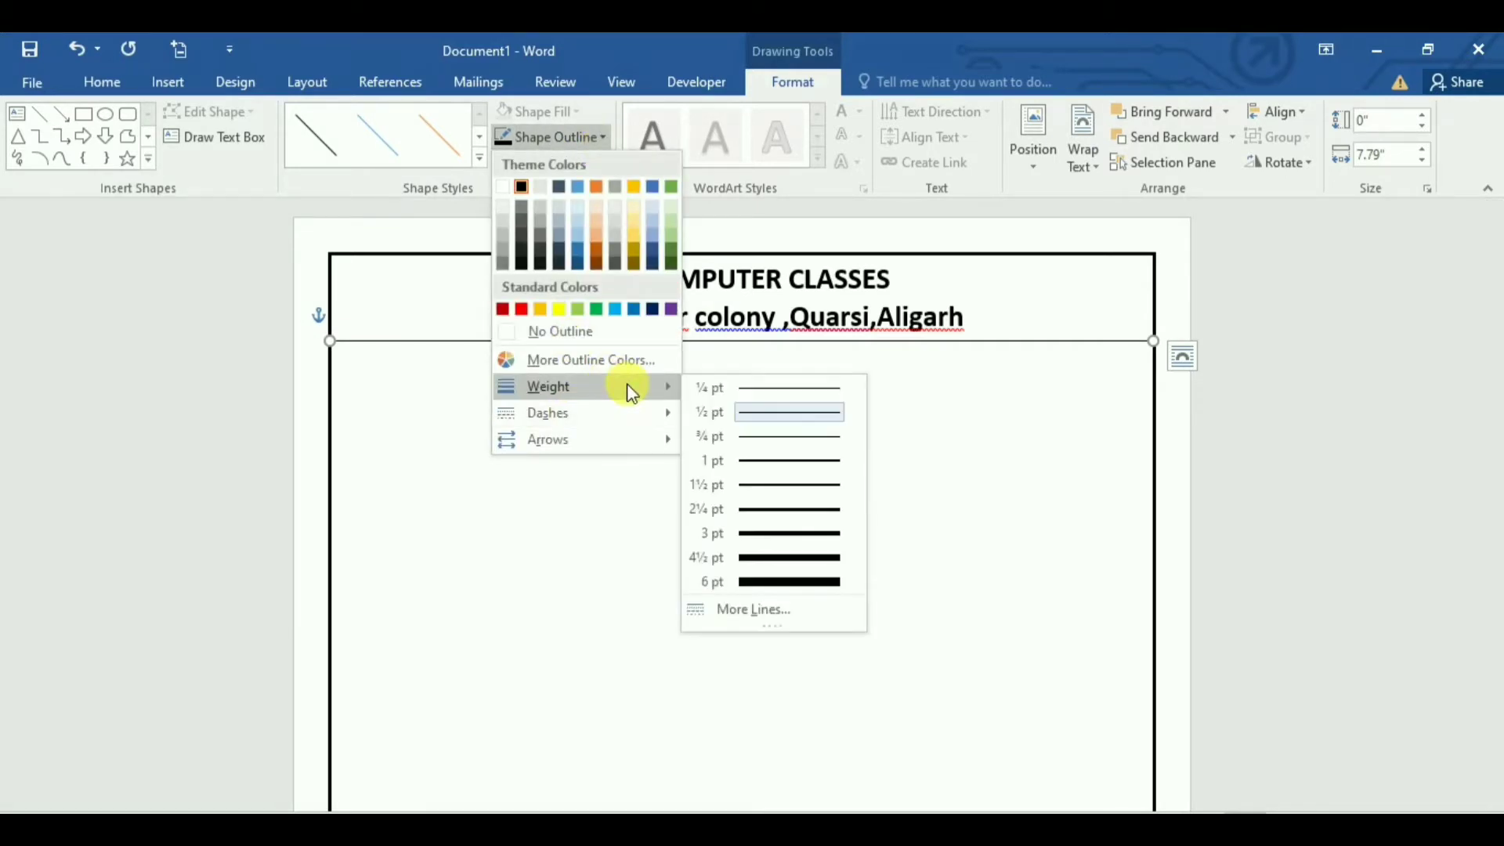
left_click(819, 462)
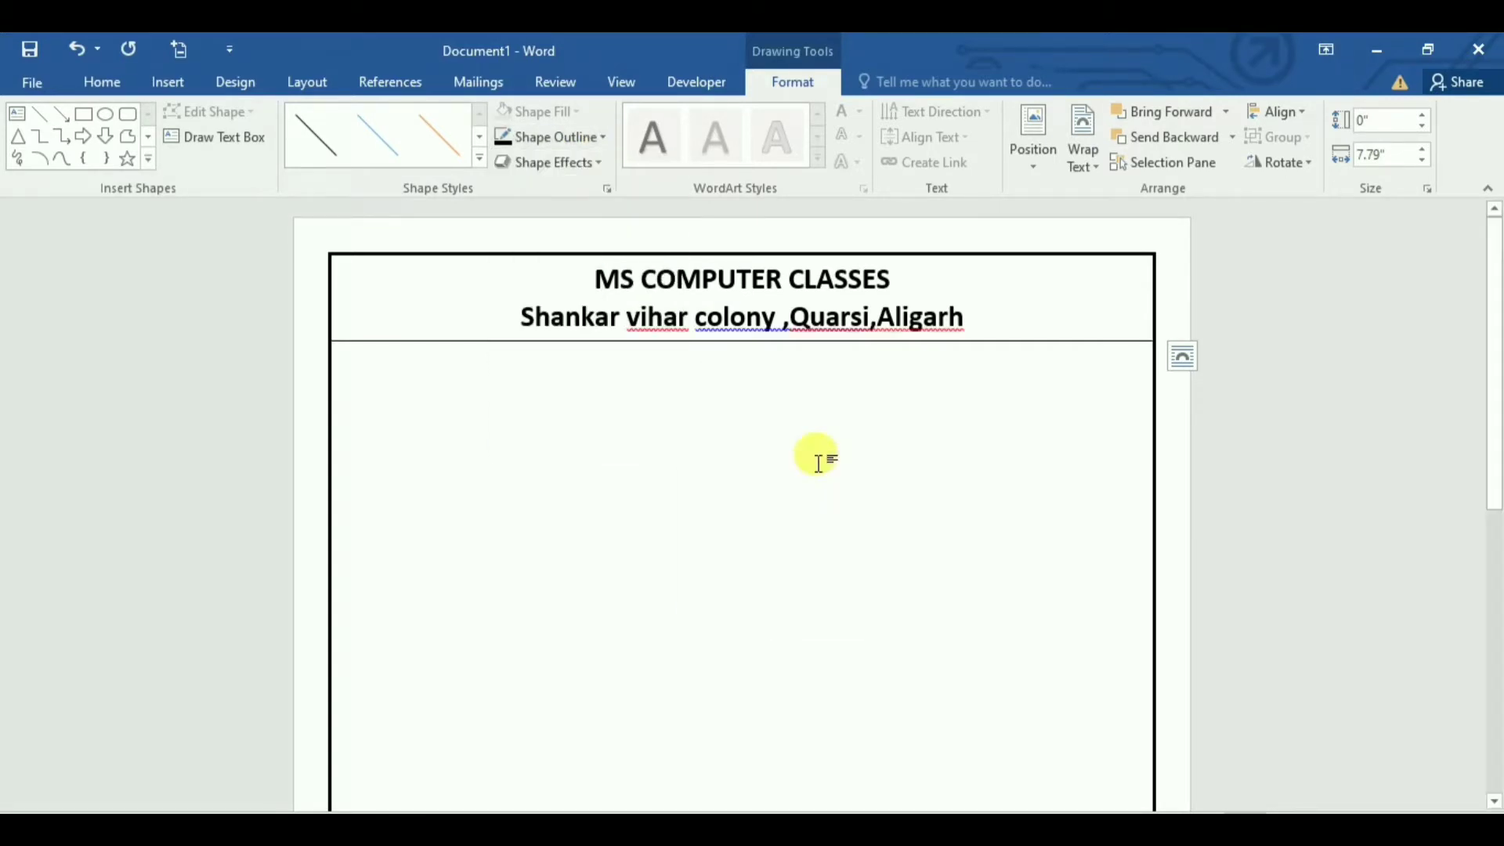
left_click(692, 497)
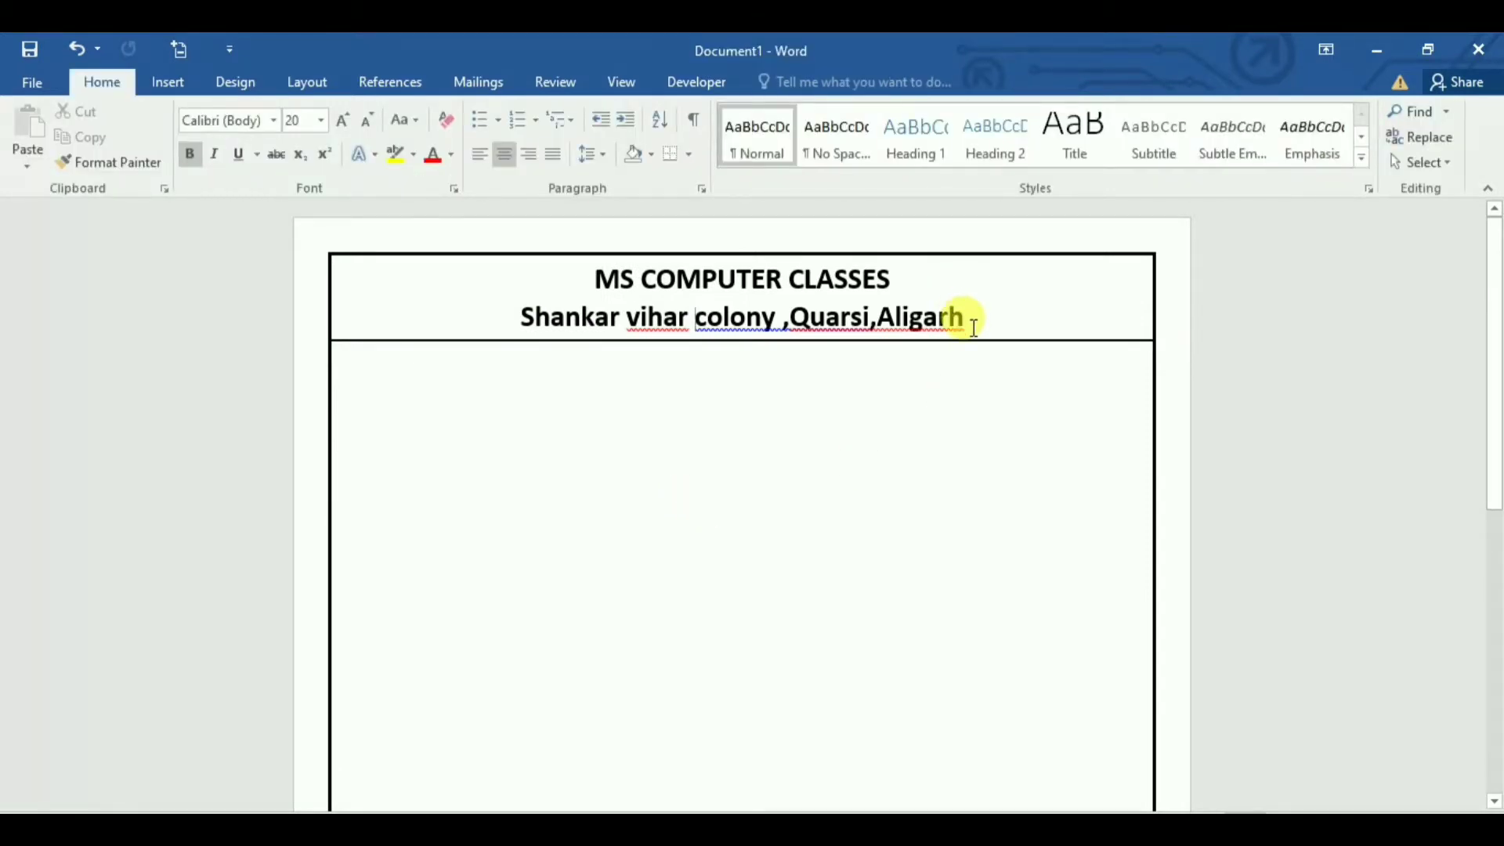
Type '(ADMISSION FORM)' below the divider line, adding the missing opening bracket
left_click(651, 370)
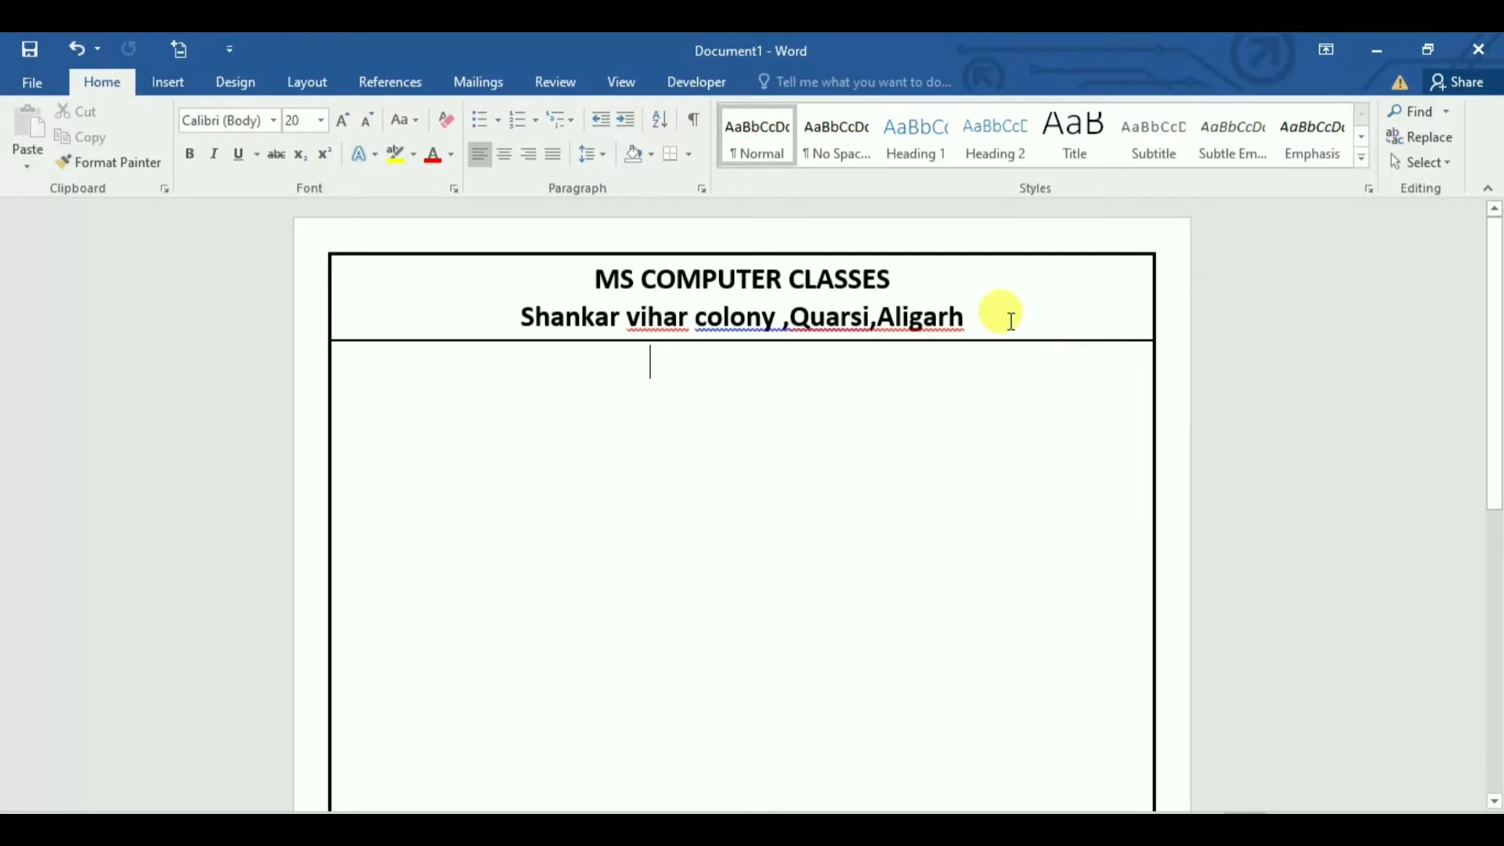
type("A")
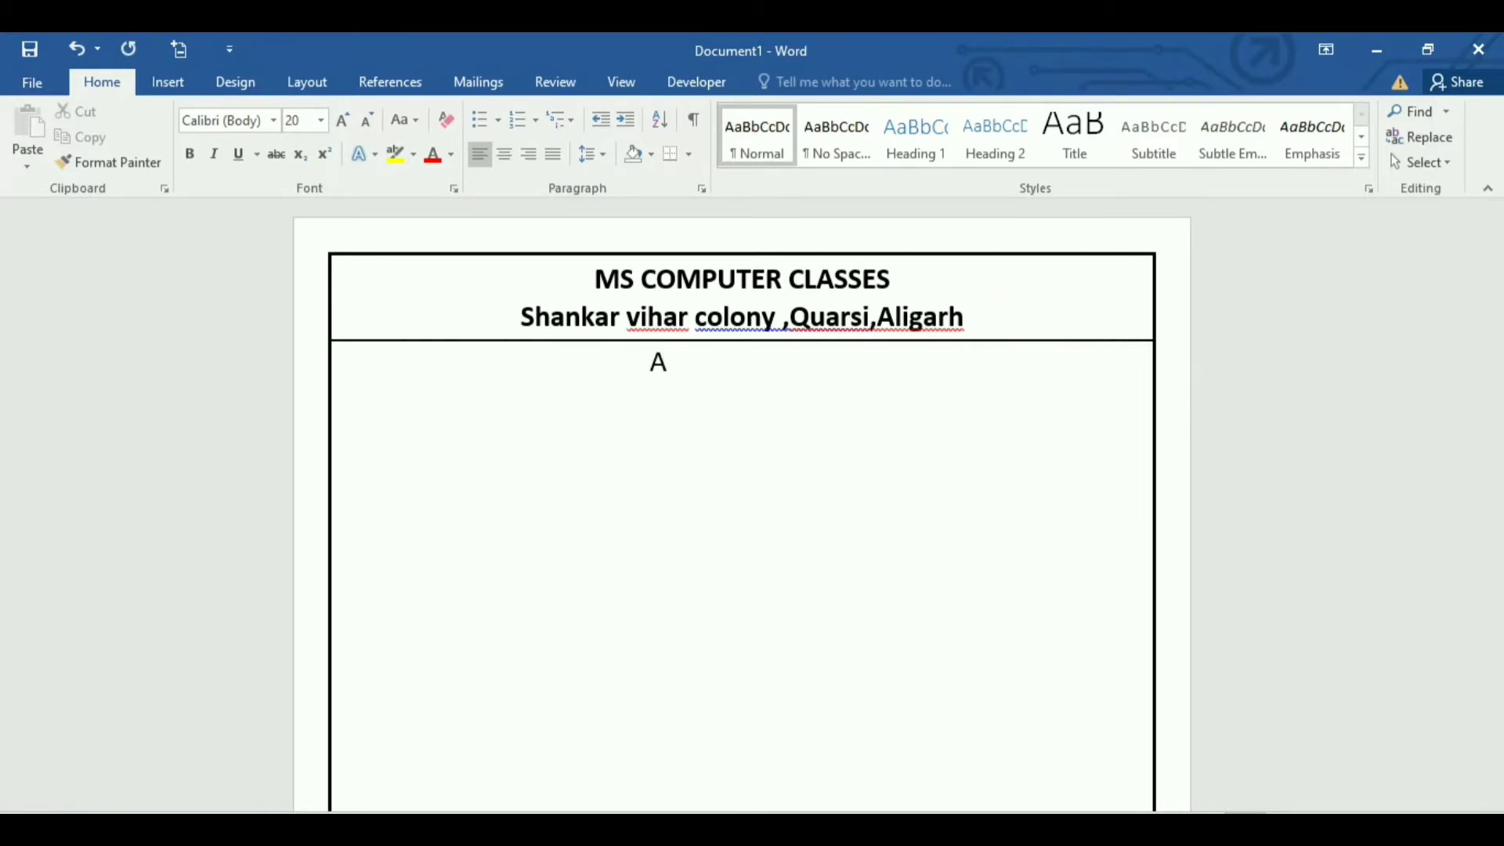
type("DMI")
type("SSION ")
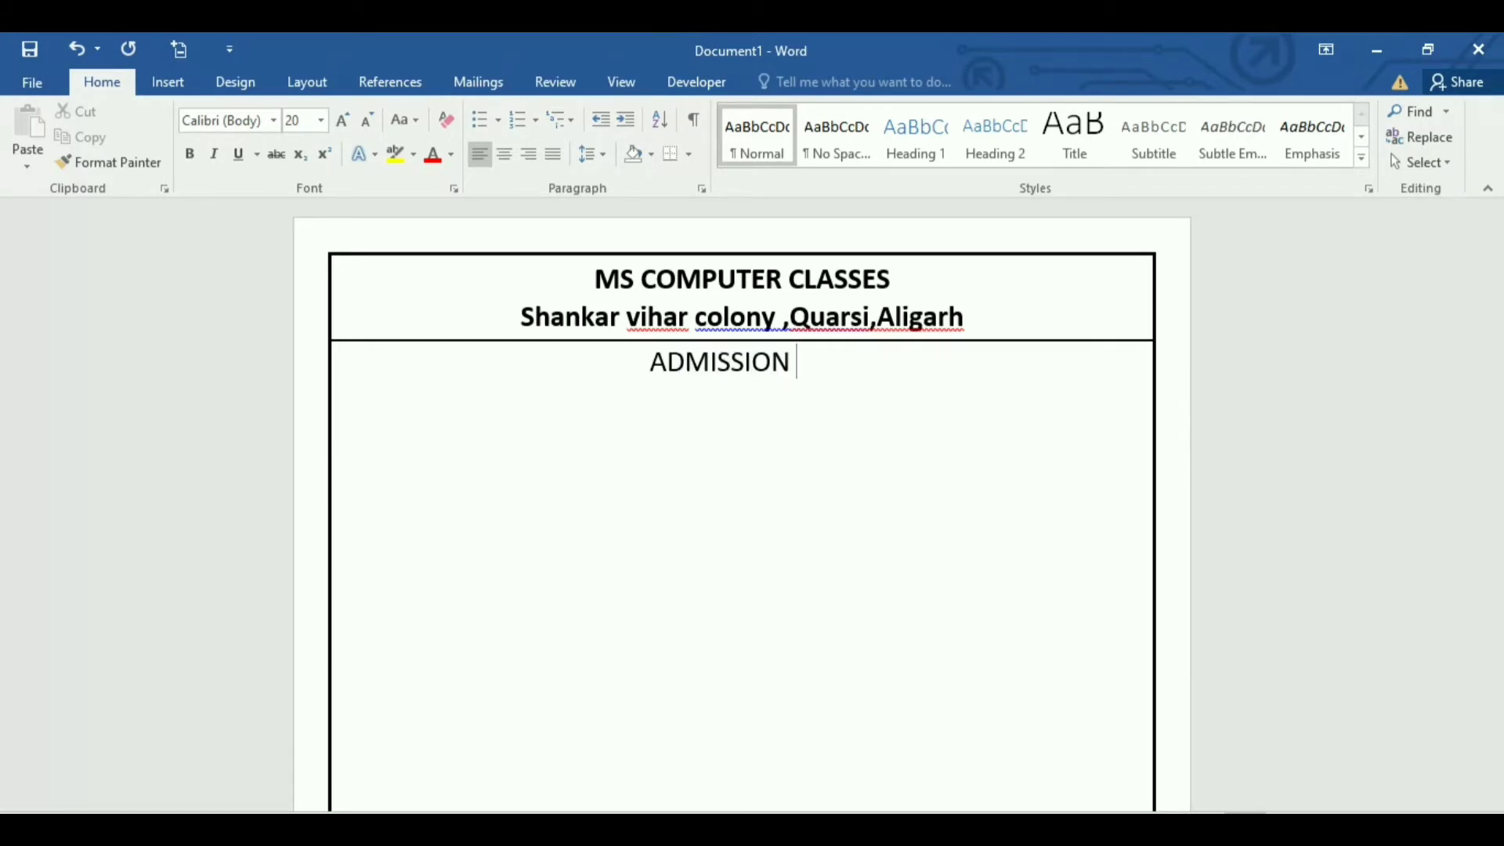
type("FOR")
type("M)")
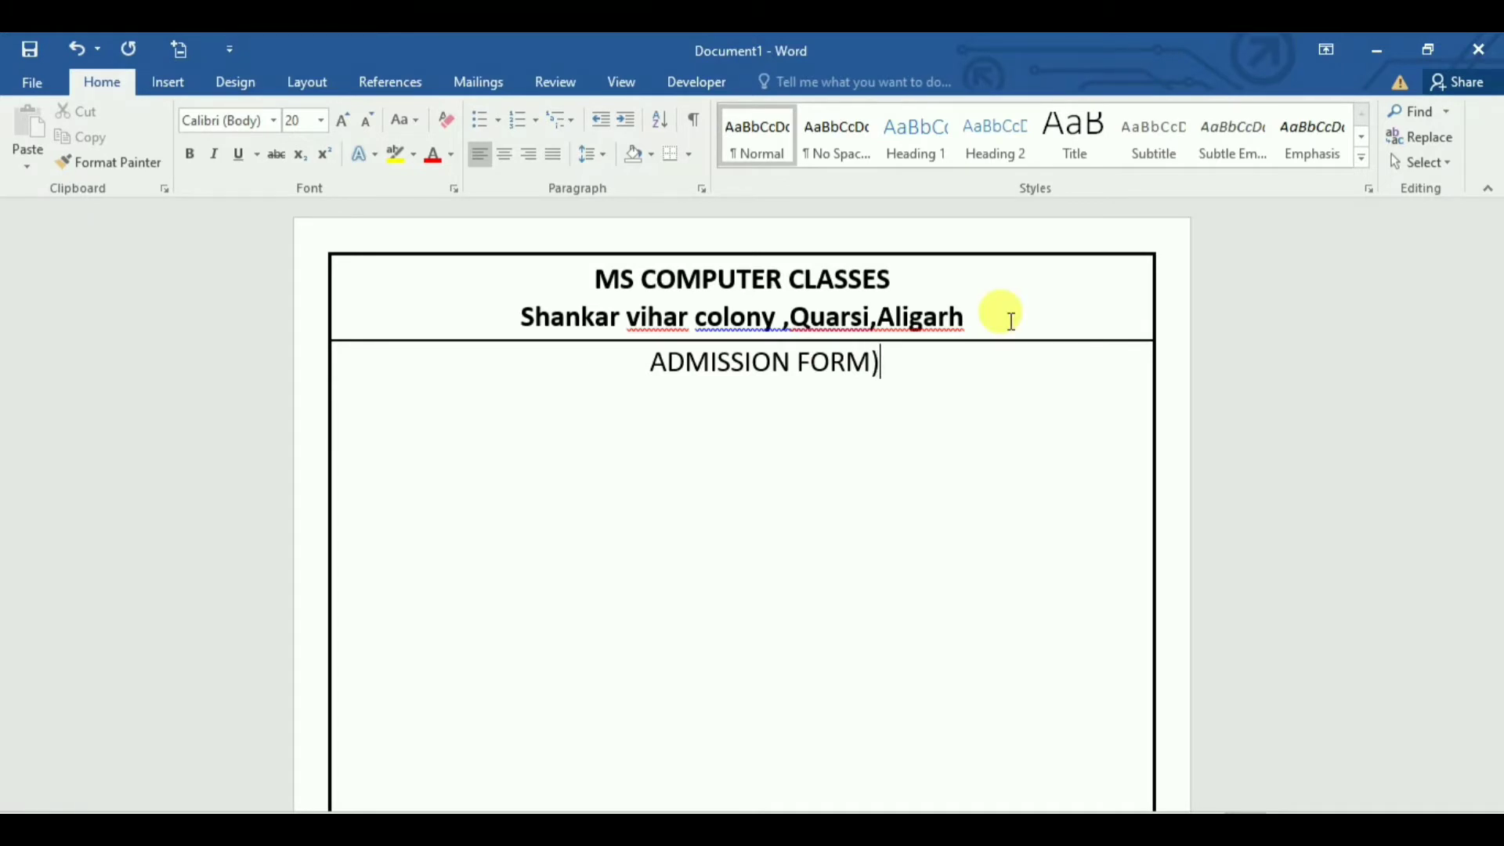
left_click(650, 364)
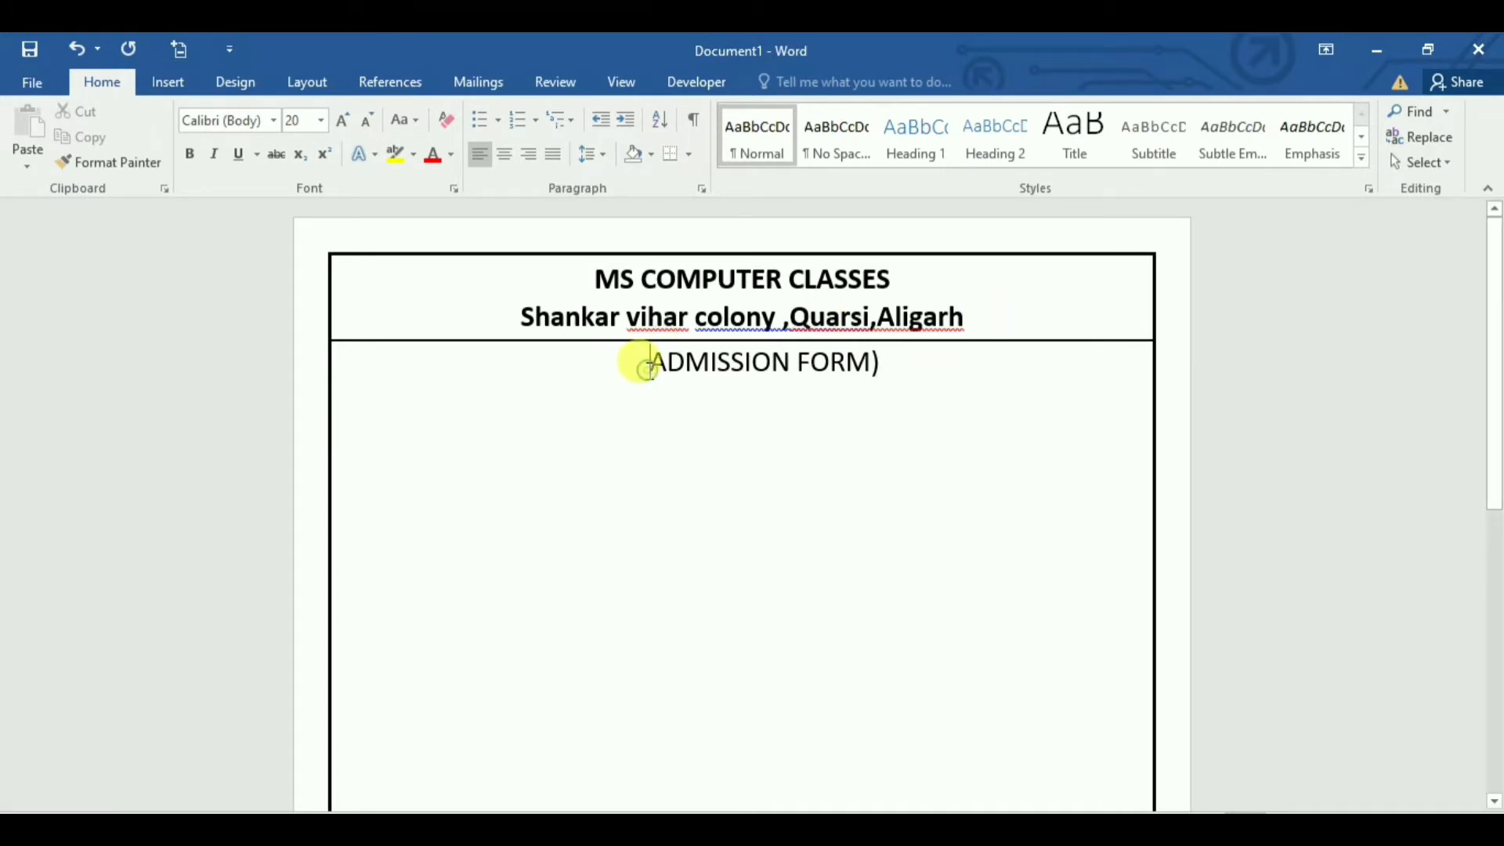
type("(")
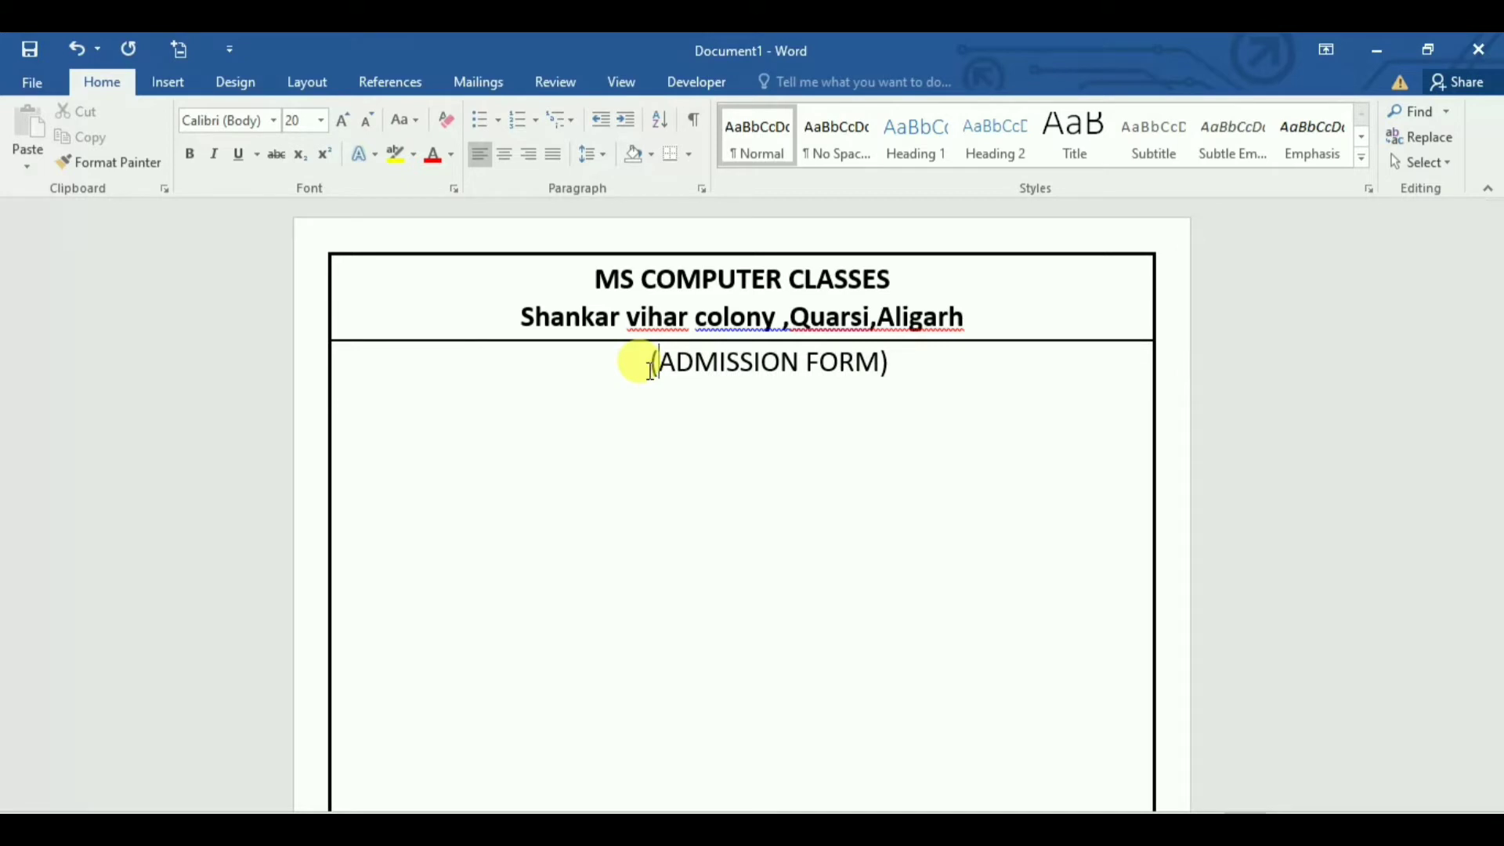
key("shift+Right")
key("shift+Right")
key("shift+Right")
key("shift+Right")
Make '(ADMISSION FORM)' red, bold, underlined and centred, then move to the line below
left_click(648, 364)
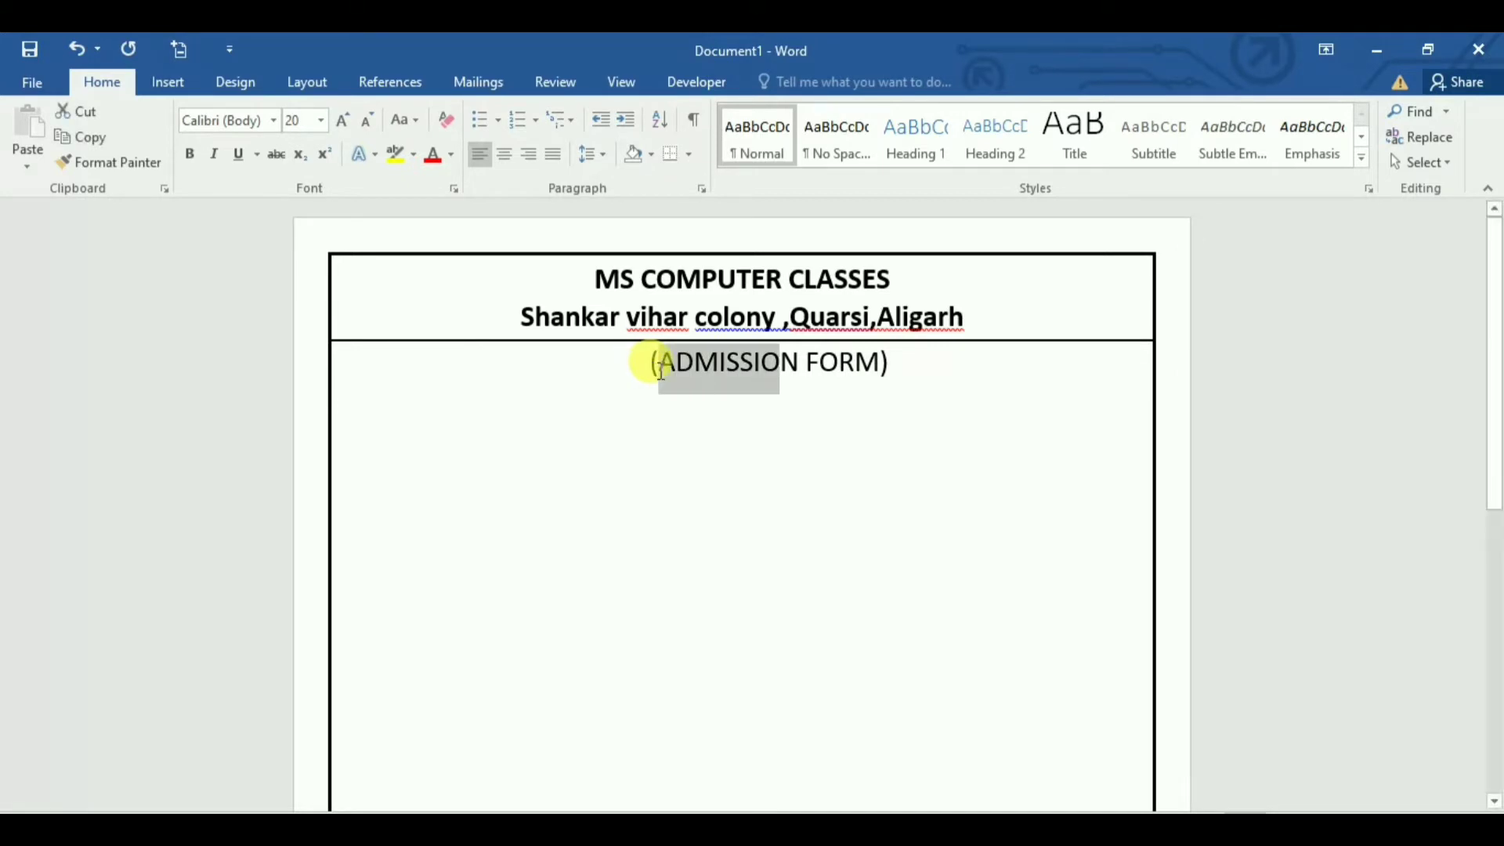
key("shift+Right")
key("shift+Right")
key("shift+Right")
left_click_drag(798, 368, 903, 366)
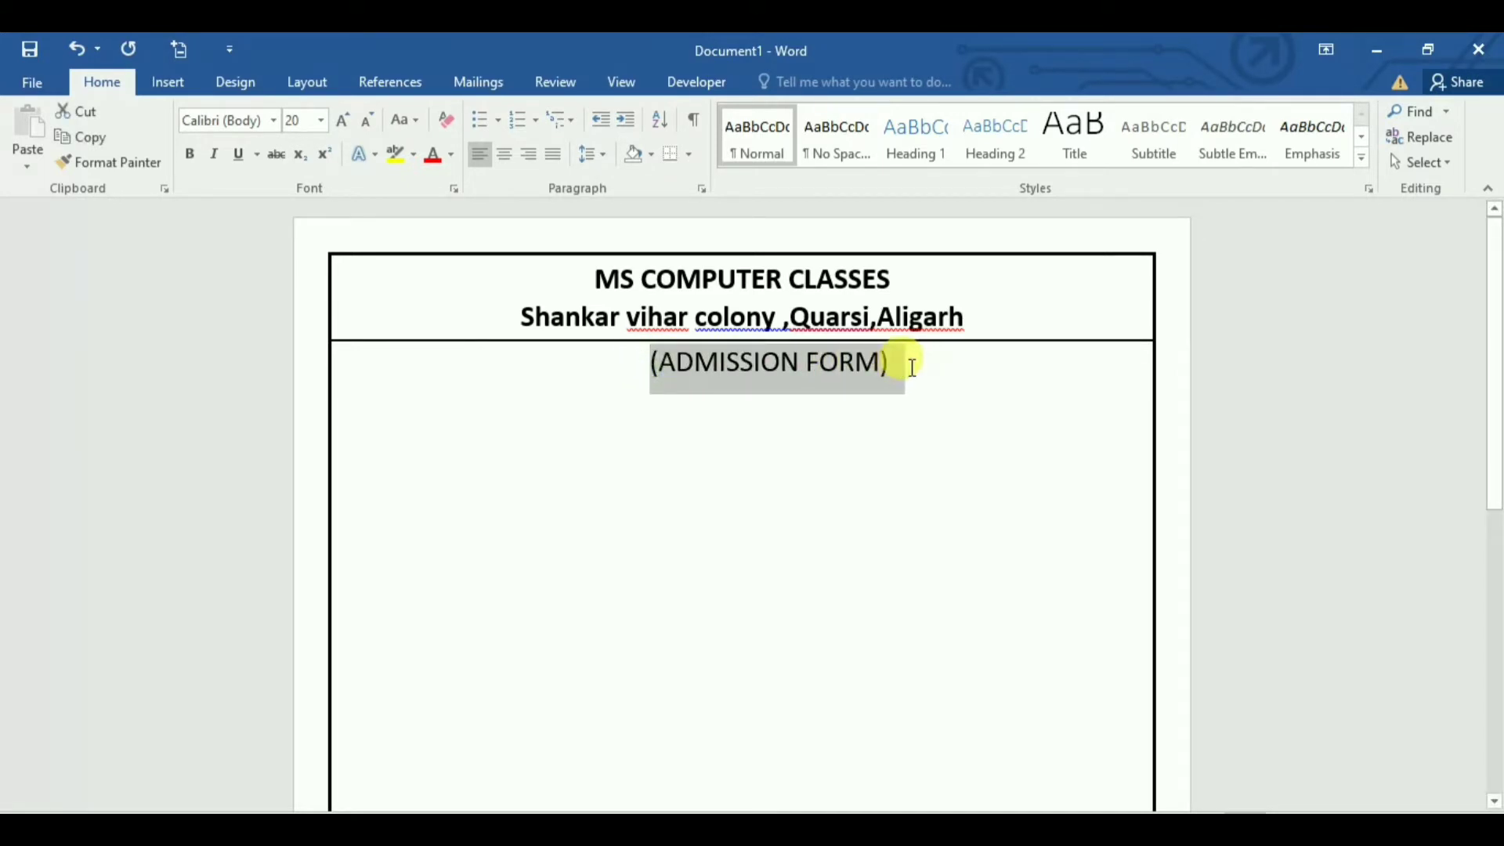
left_click(436, 159)
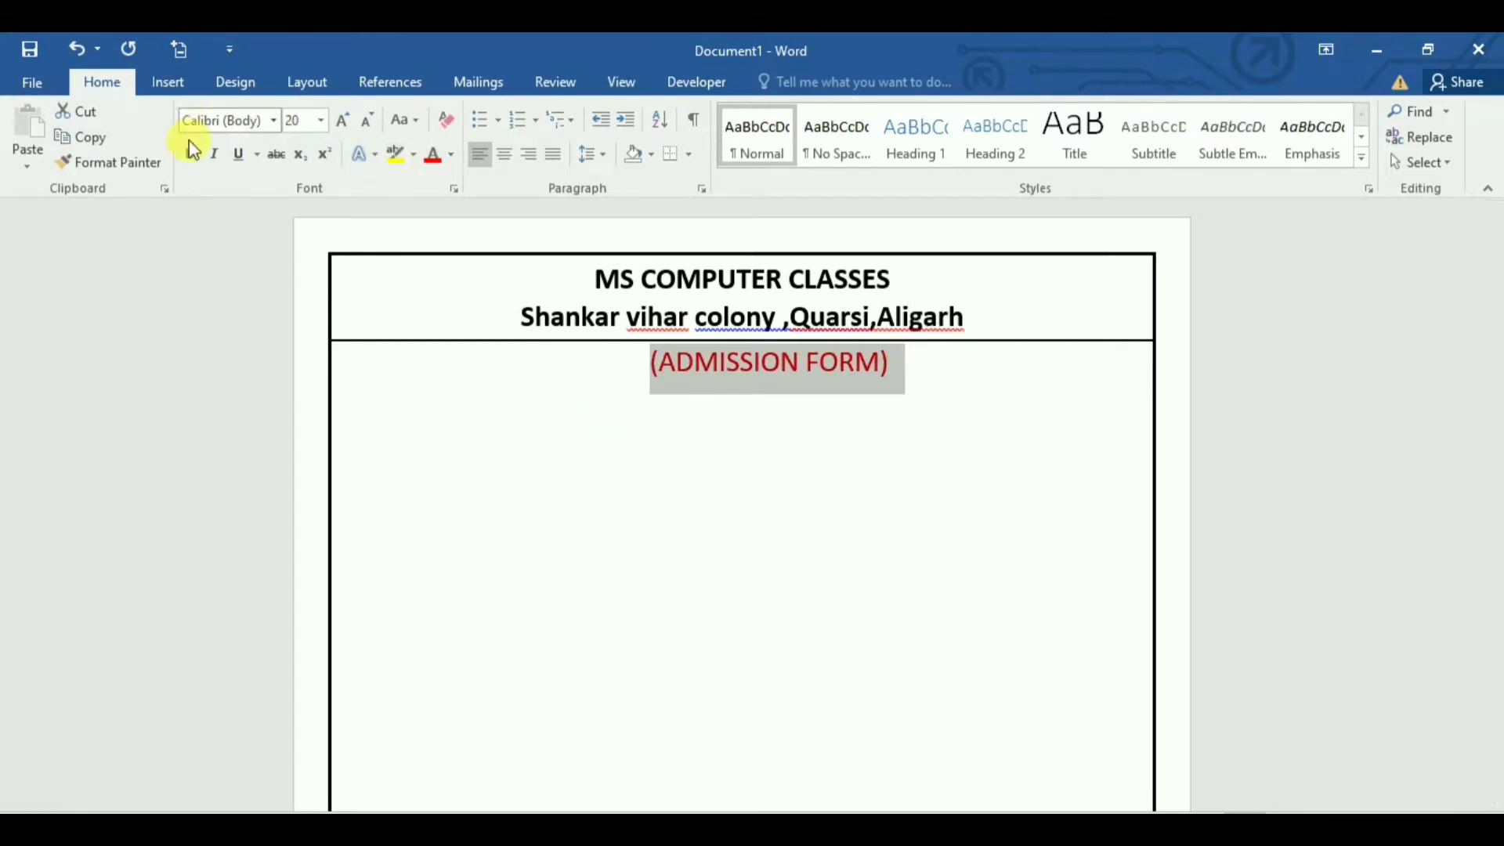
left_click(197, 159)
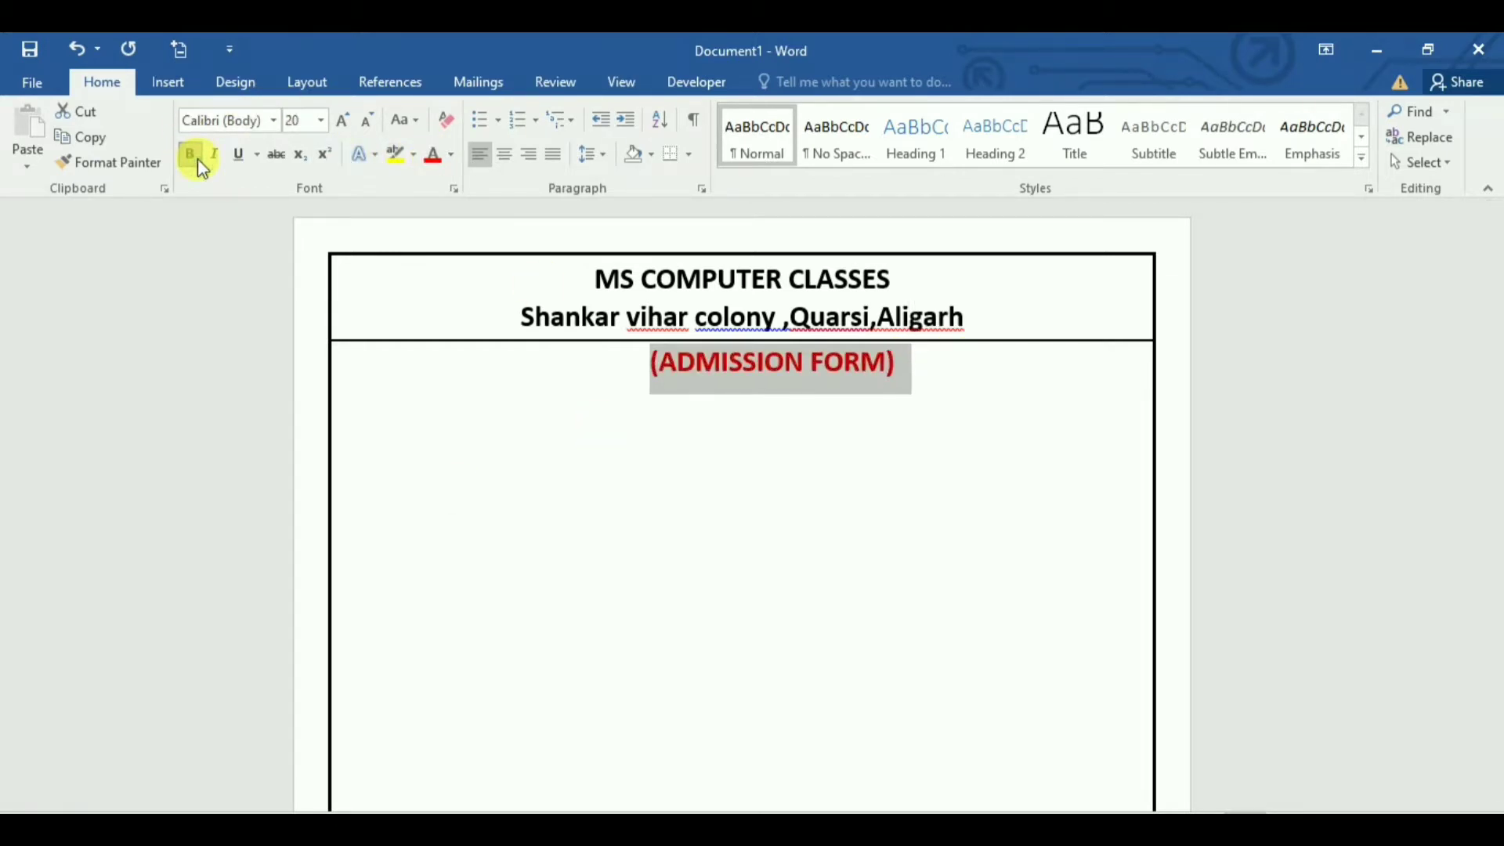
key("ctrl+e")
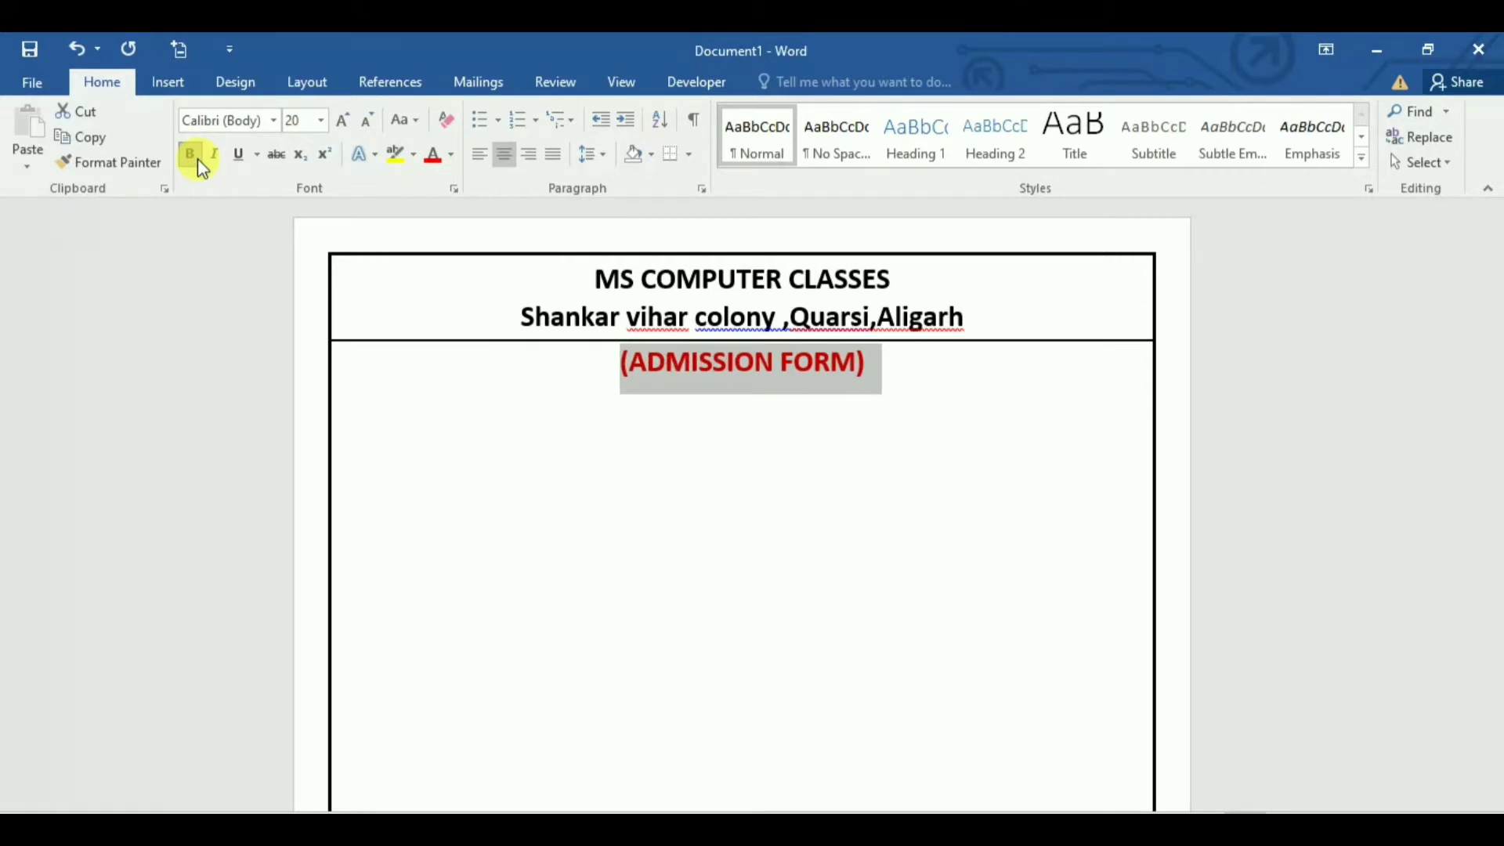
left_click(240, 160)
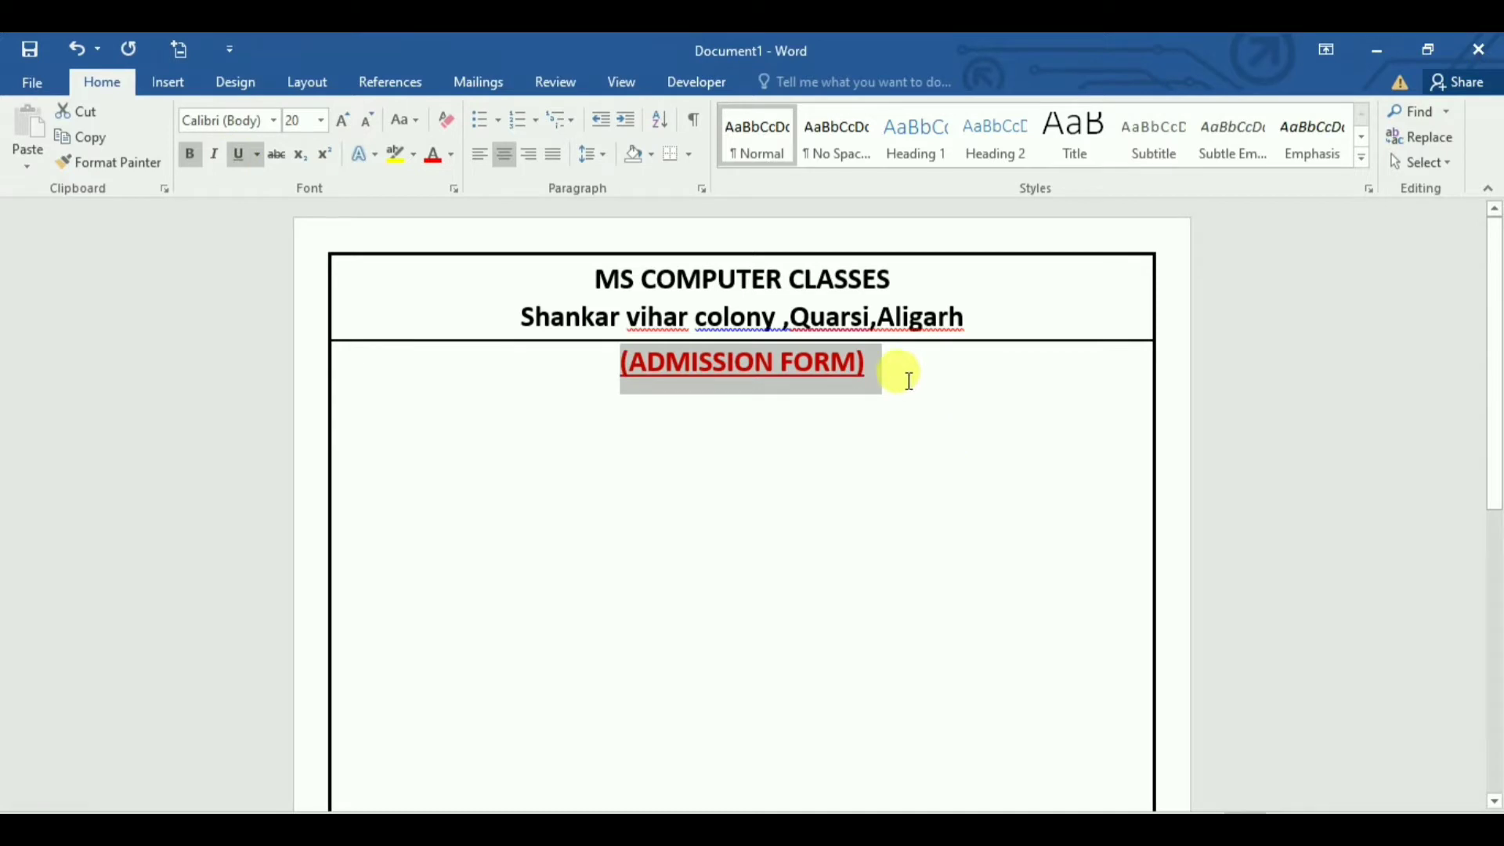
left_click(899, 376)
key("Down")
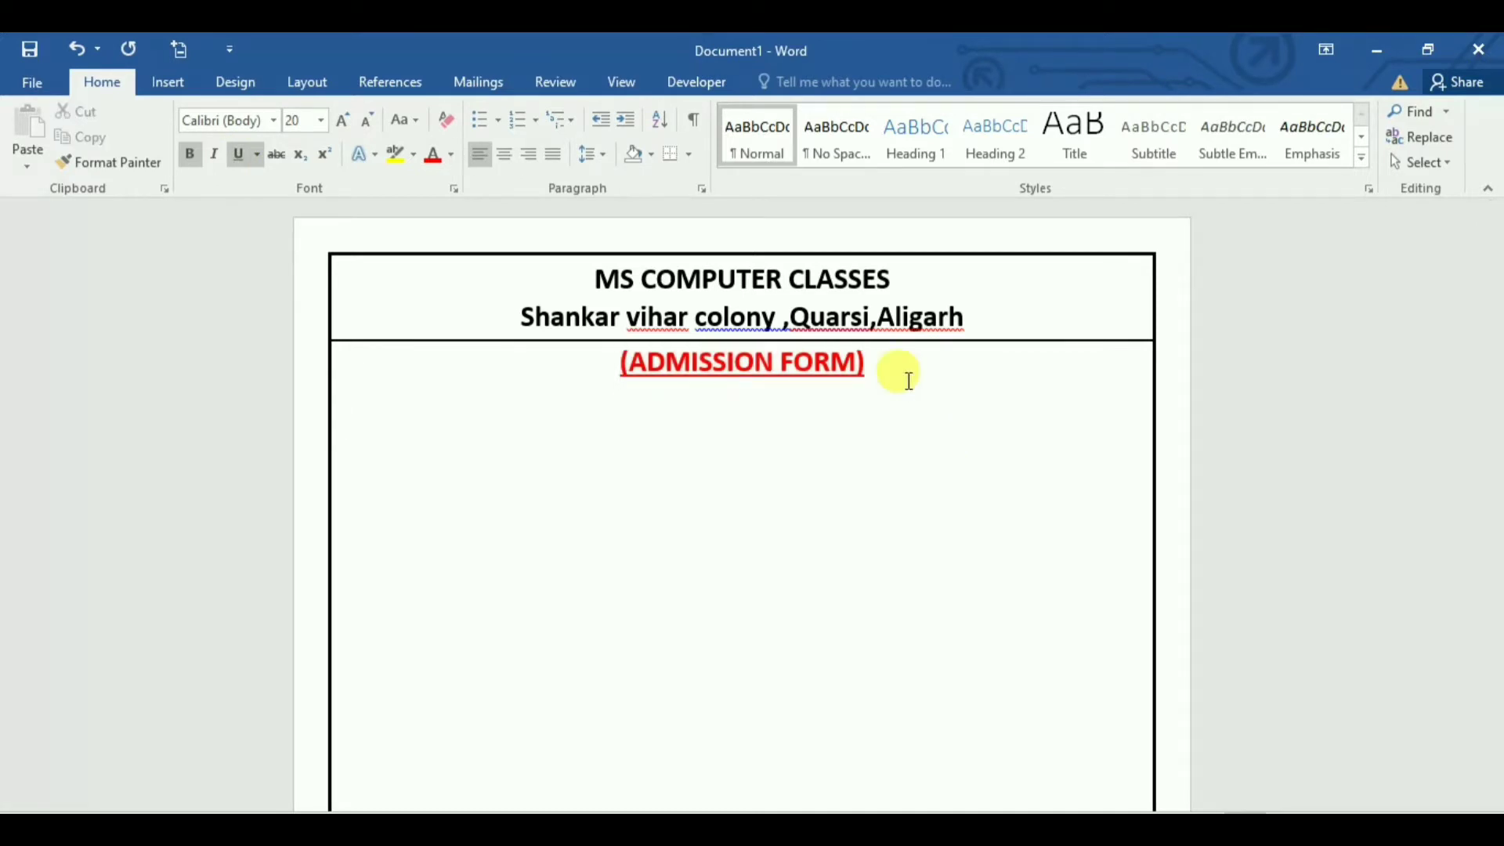
Type 'PERSONAL DETAIL' as a black 14 pt heading and start a new line beneath it
type("PER")
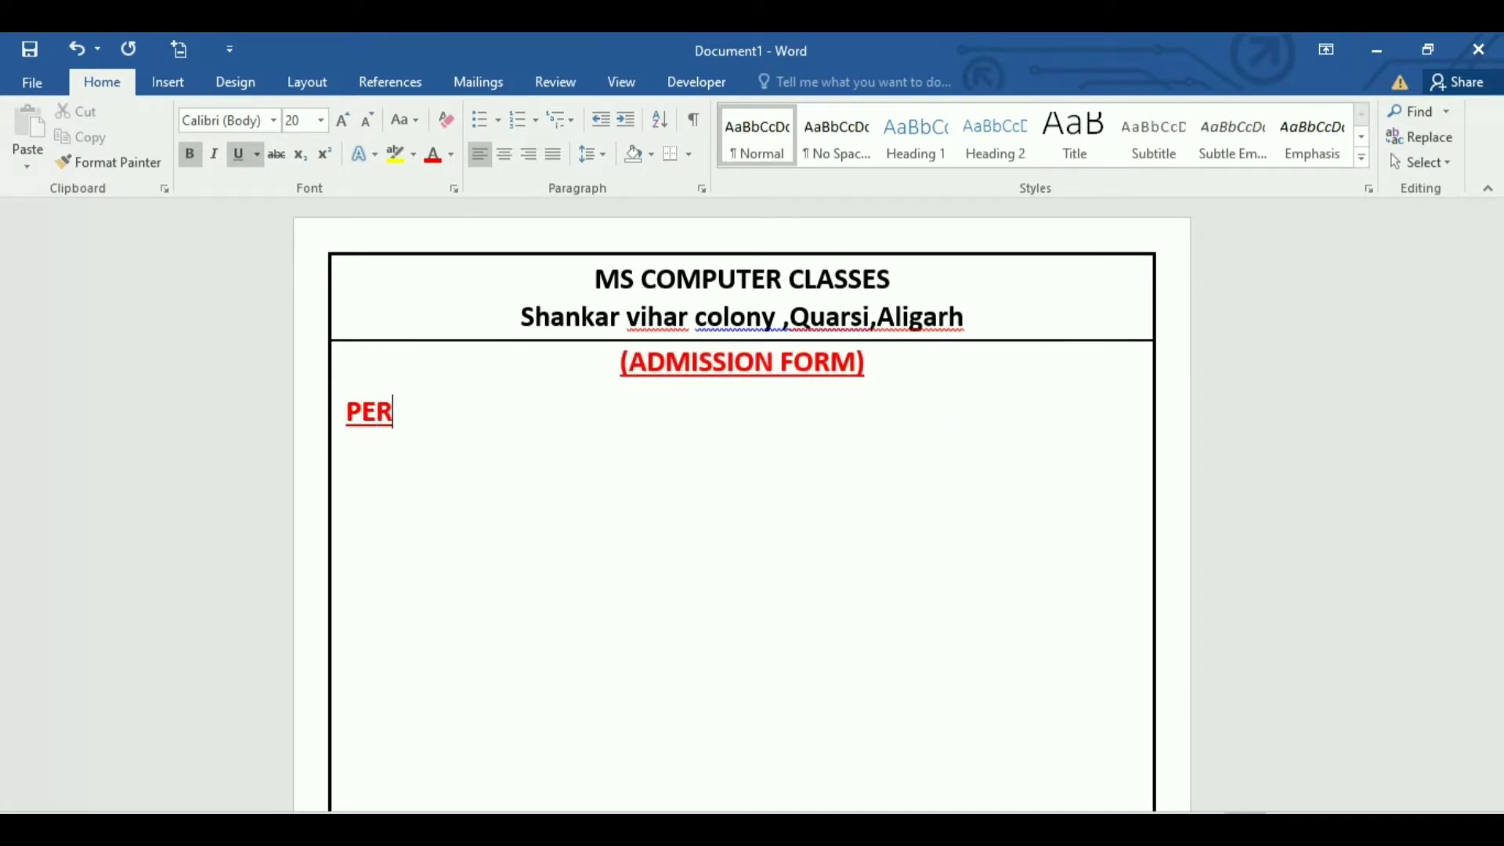
type("SO")
type("NAL")
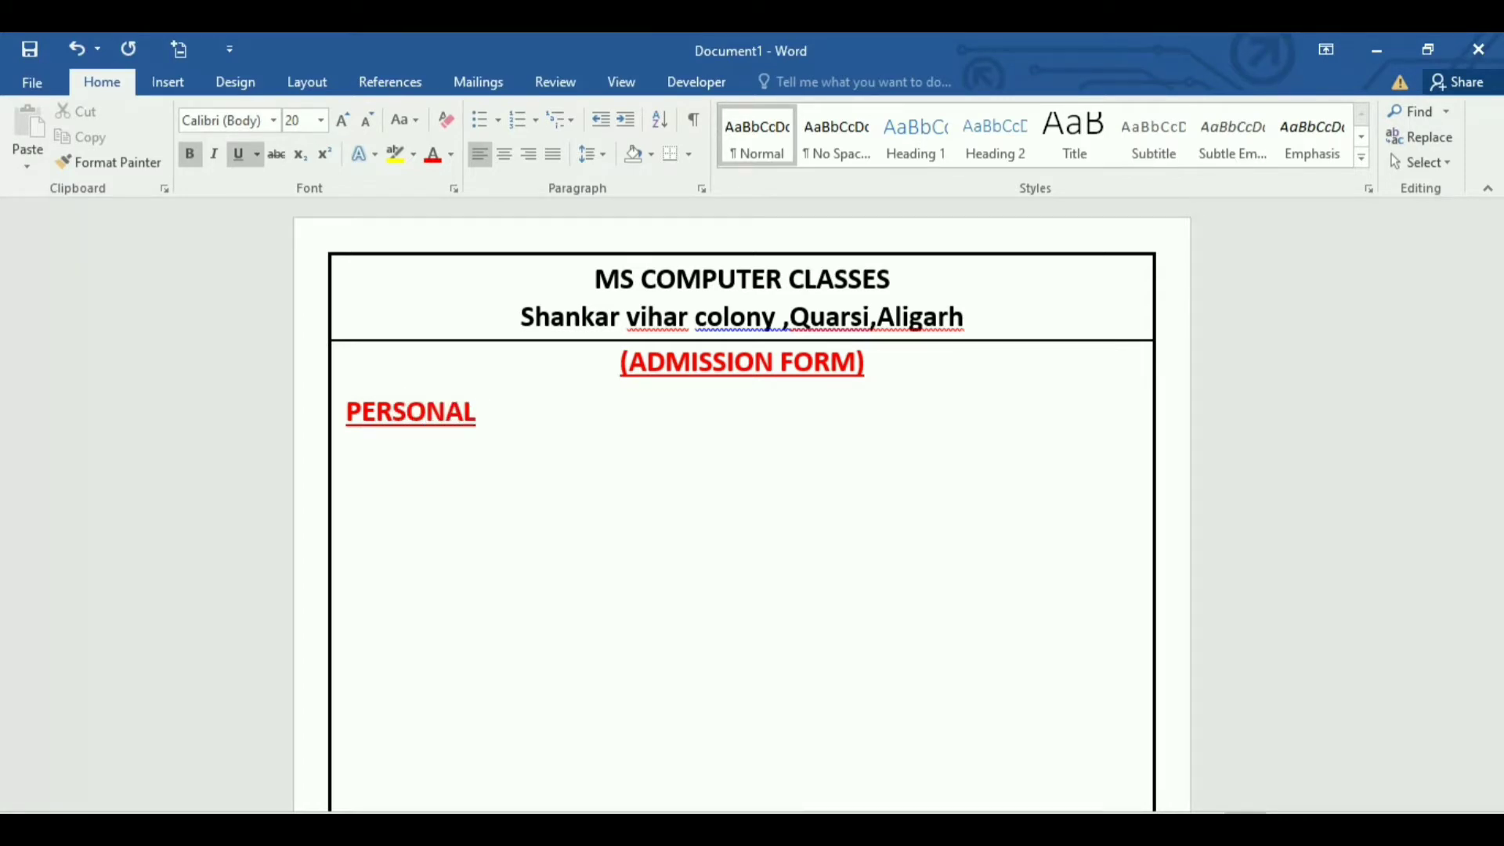
type(" DET")
type("AIL")
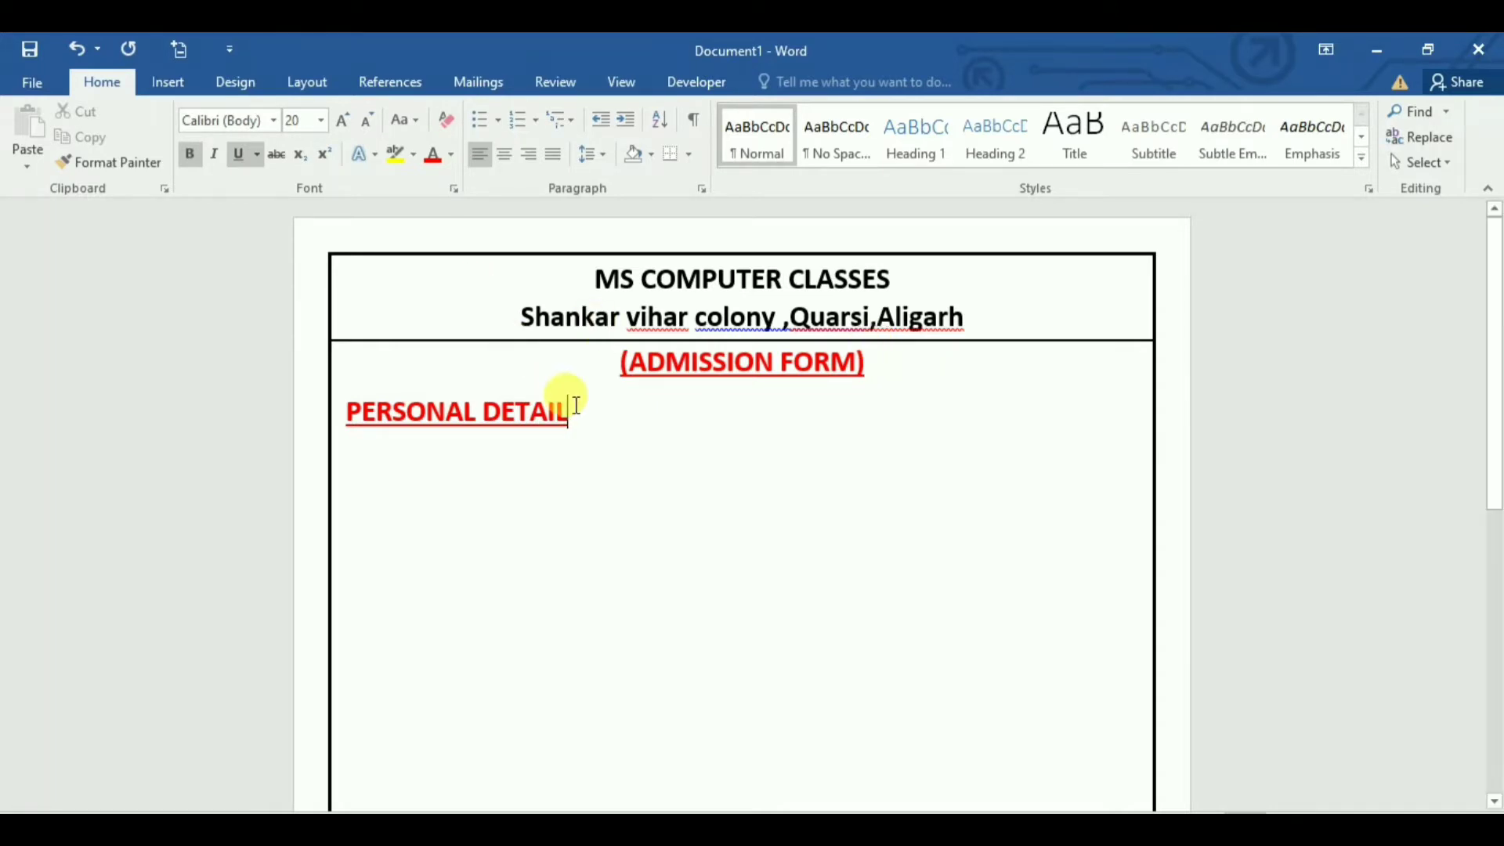
left_click(574, 405)
left_click_drag(418, 401, 355, 413)
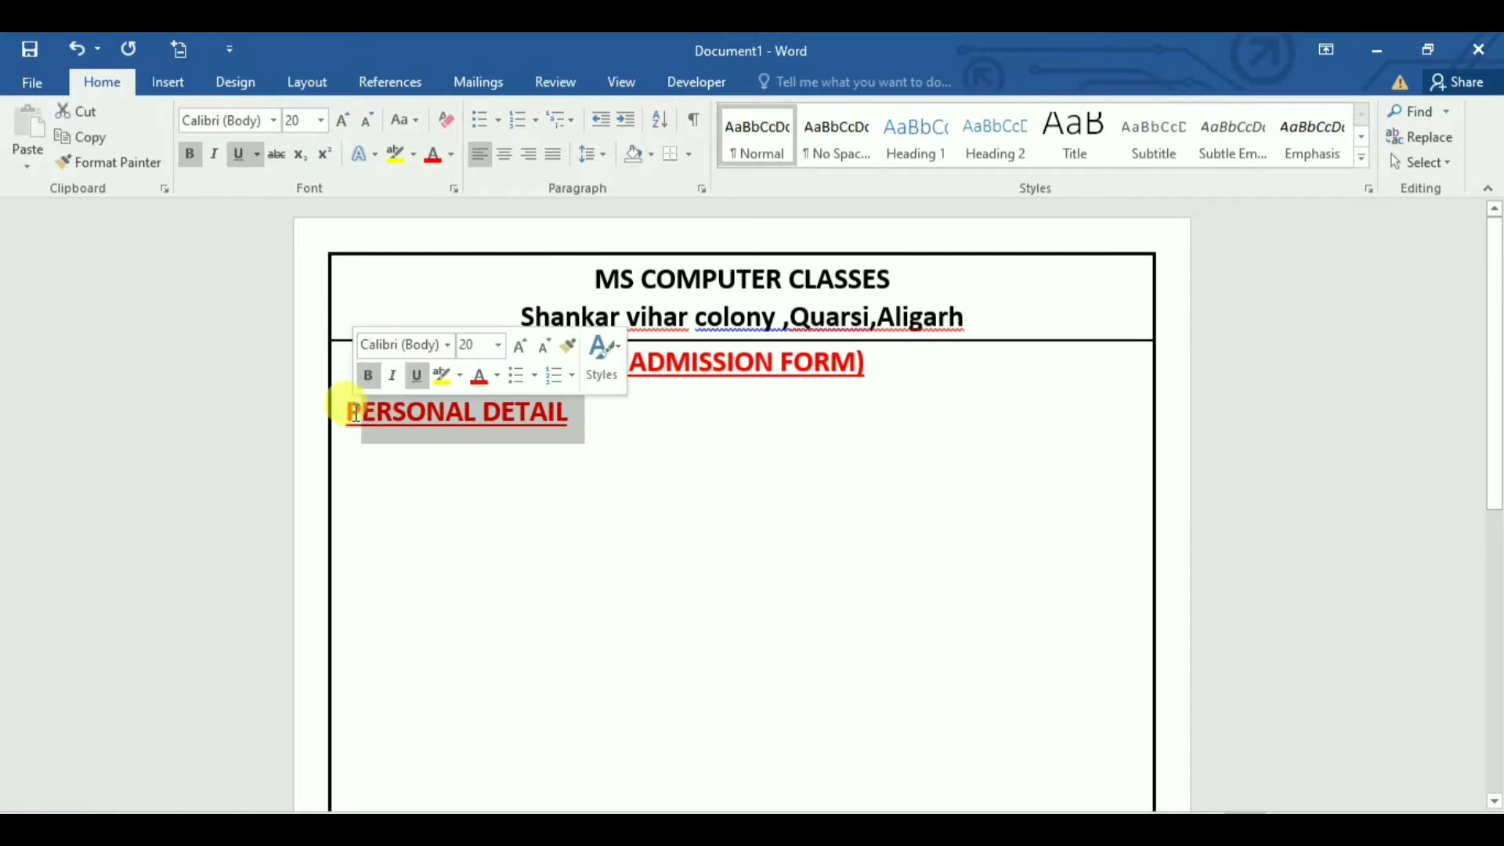
left_click(454, 156)
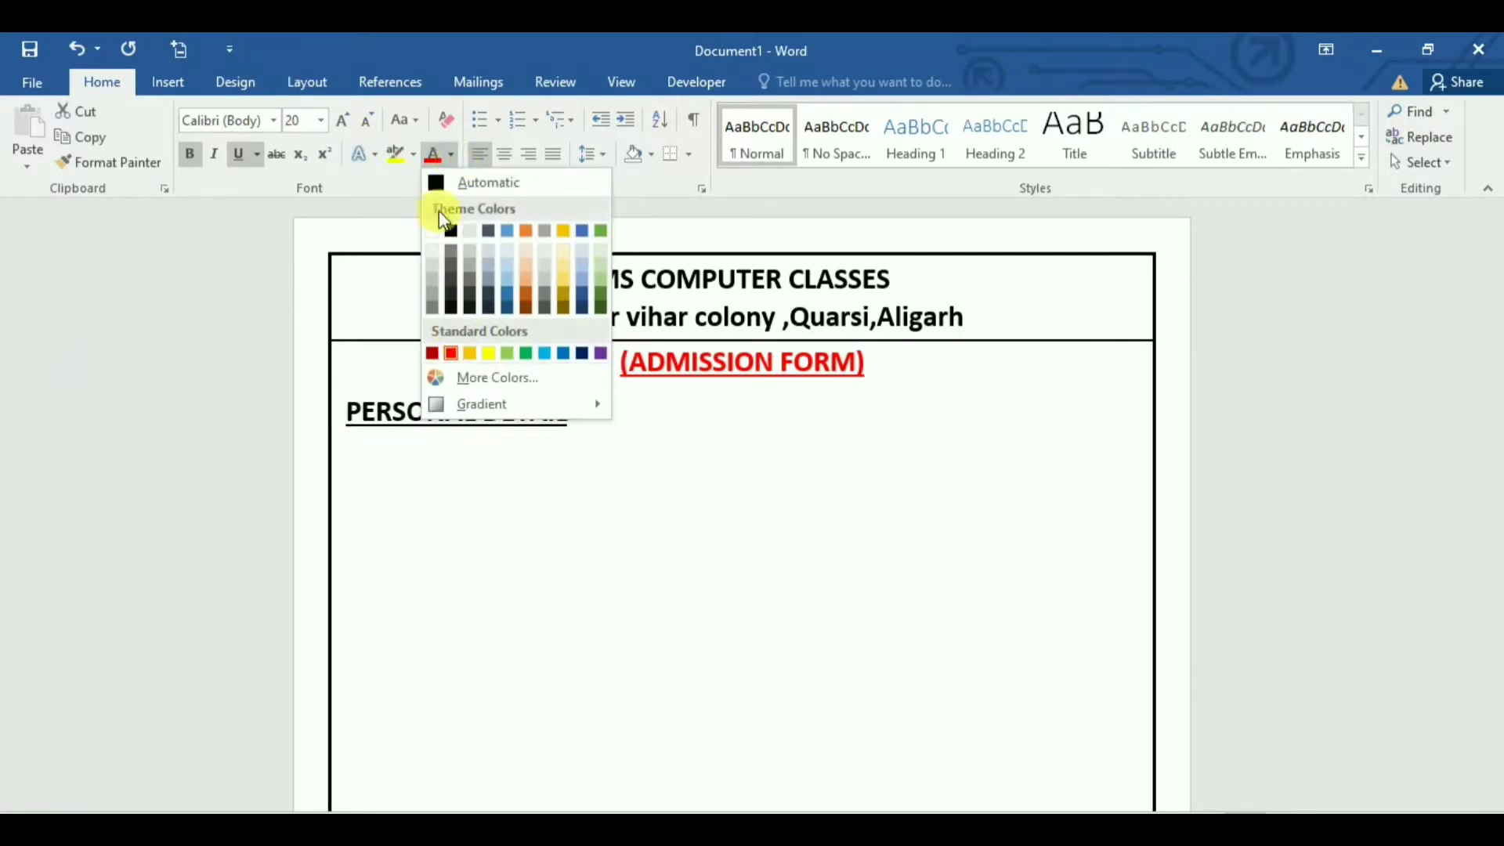
left_click(451, 232)
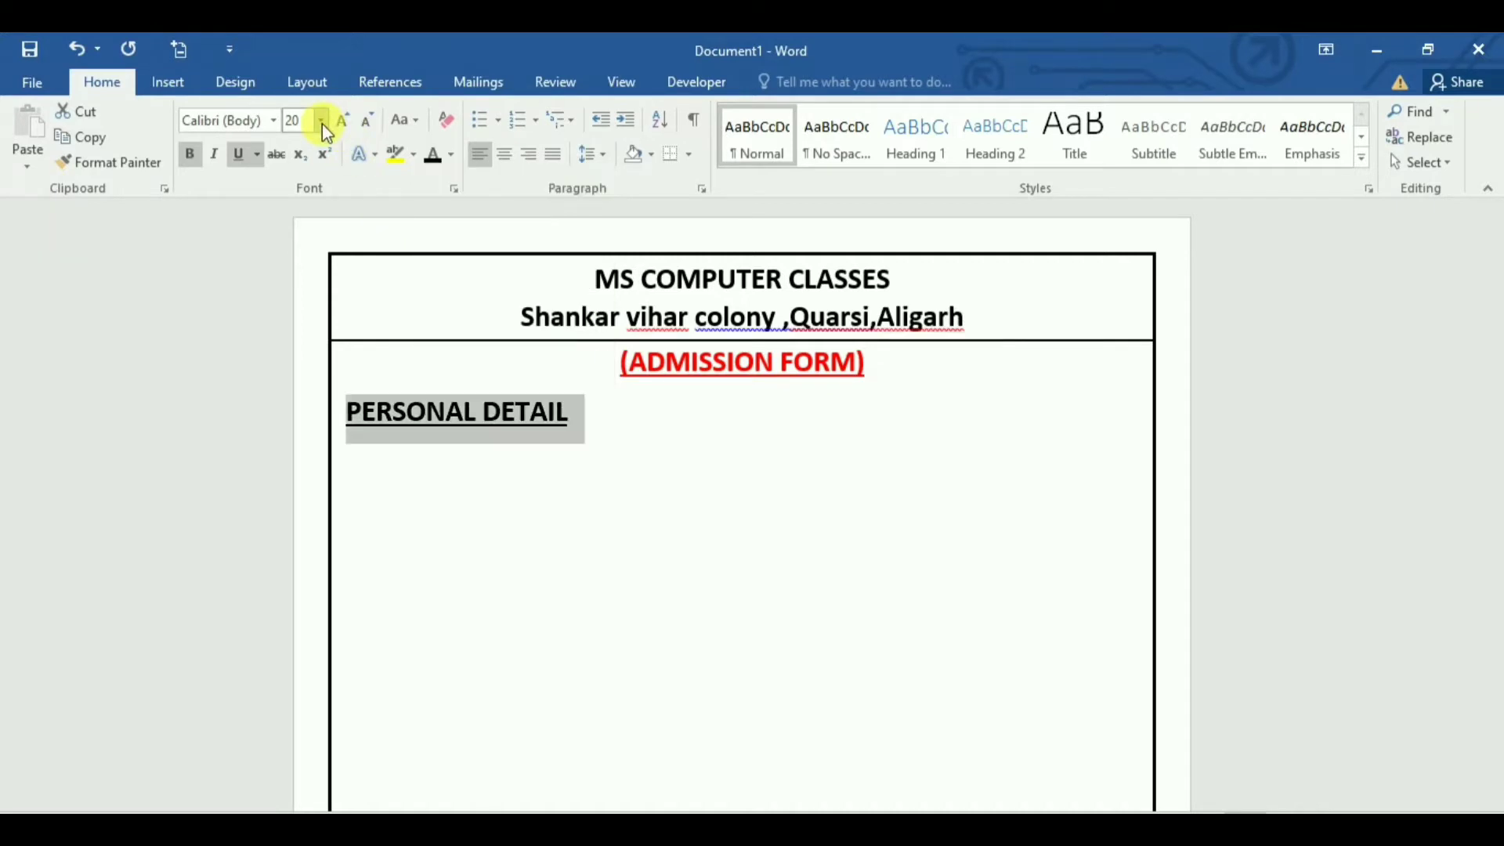
left_click(321, 121)
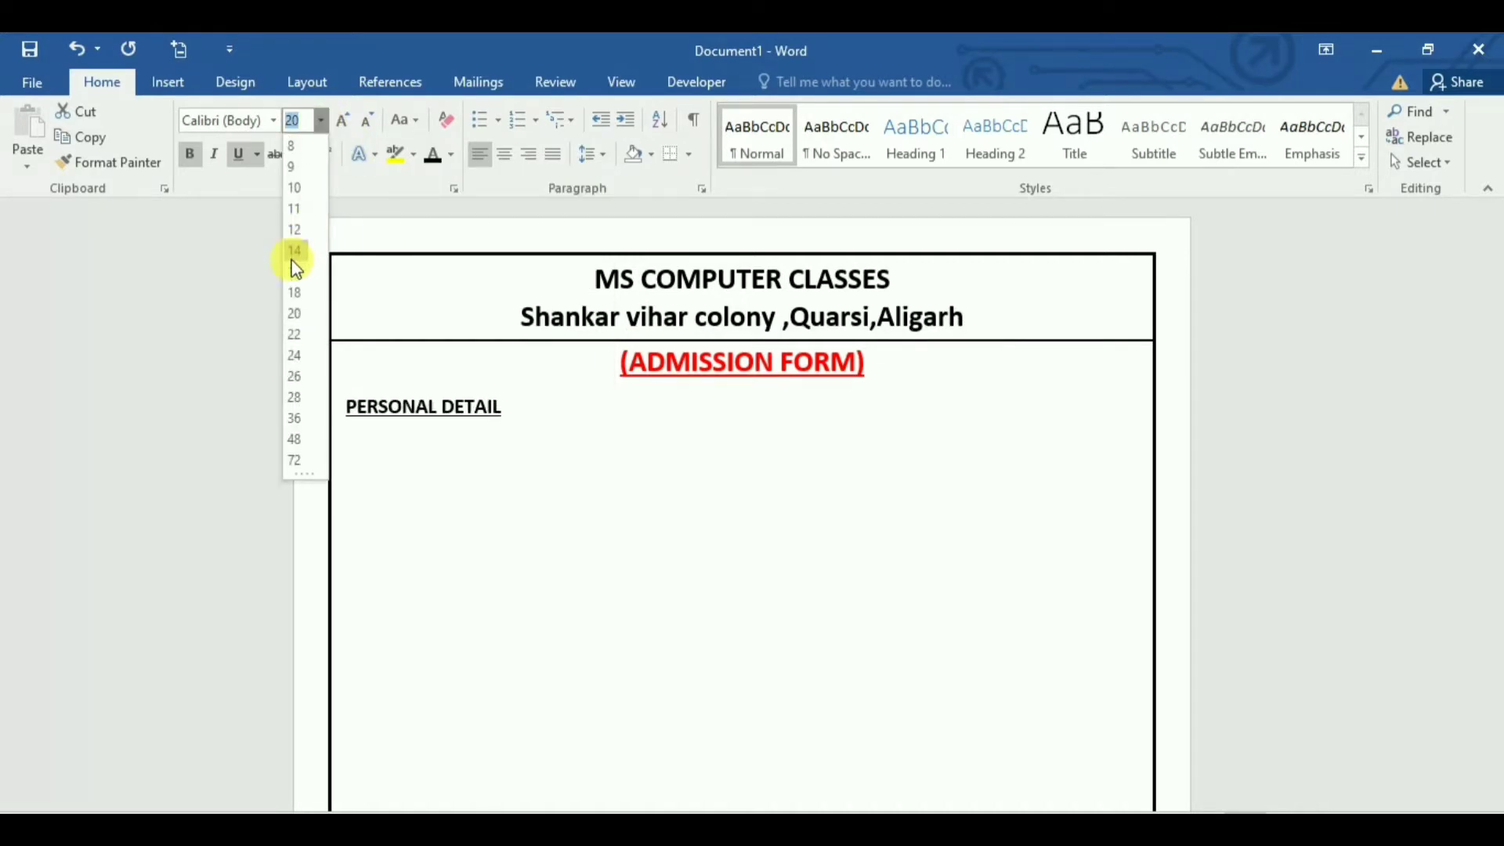
left_click(304, 252)
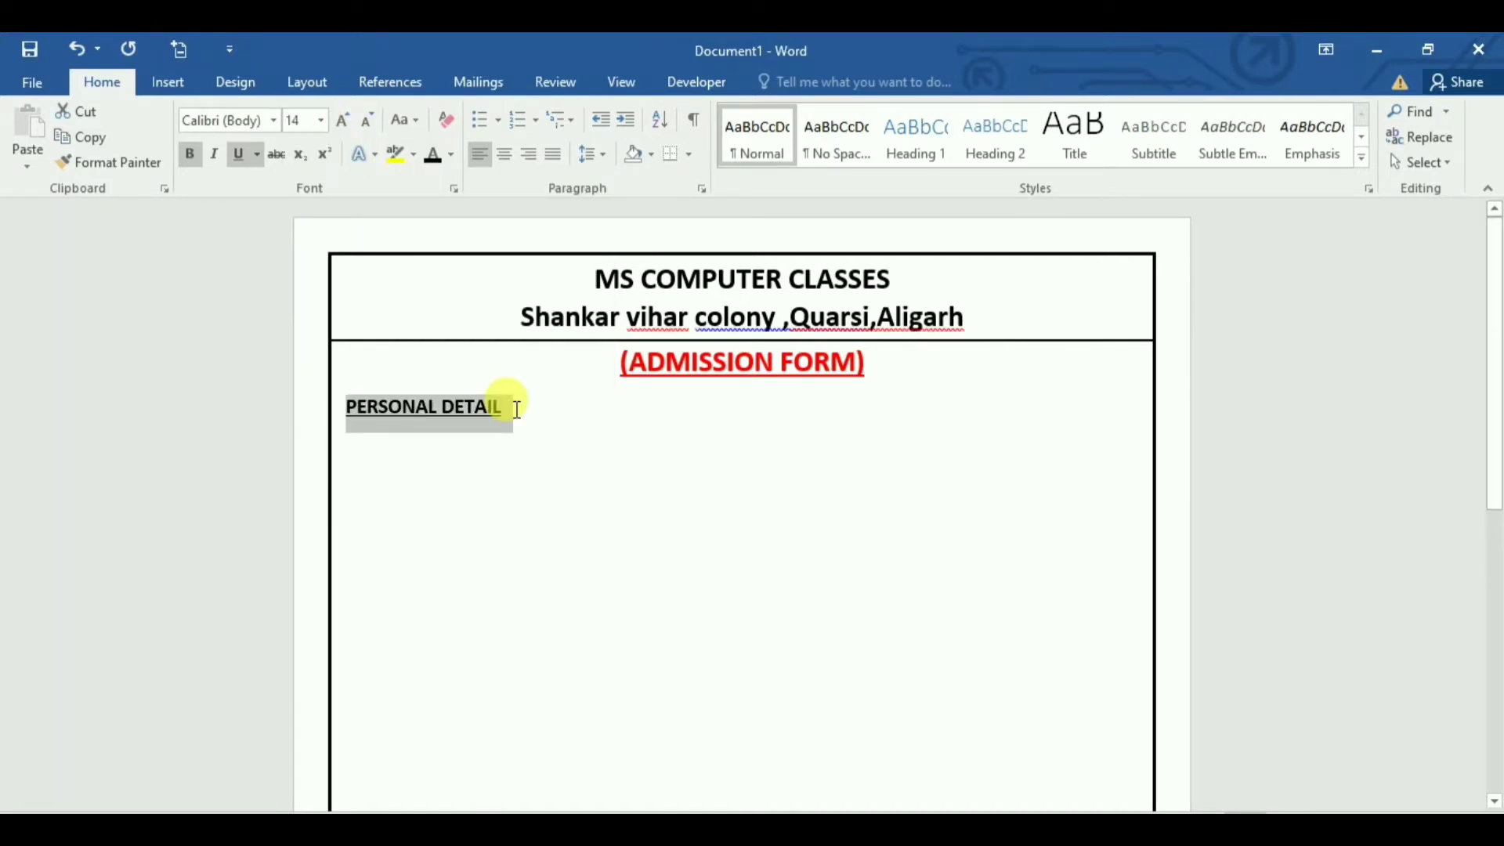
left_click(517, 411)
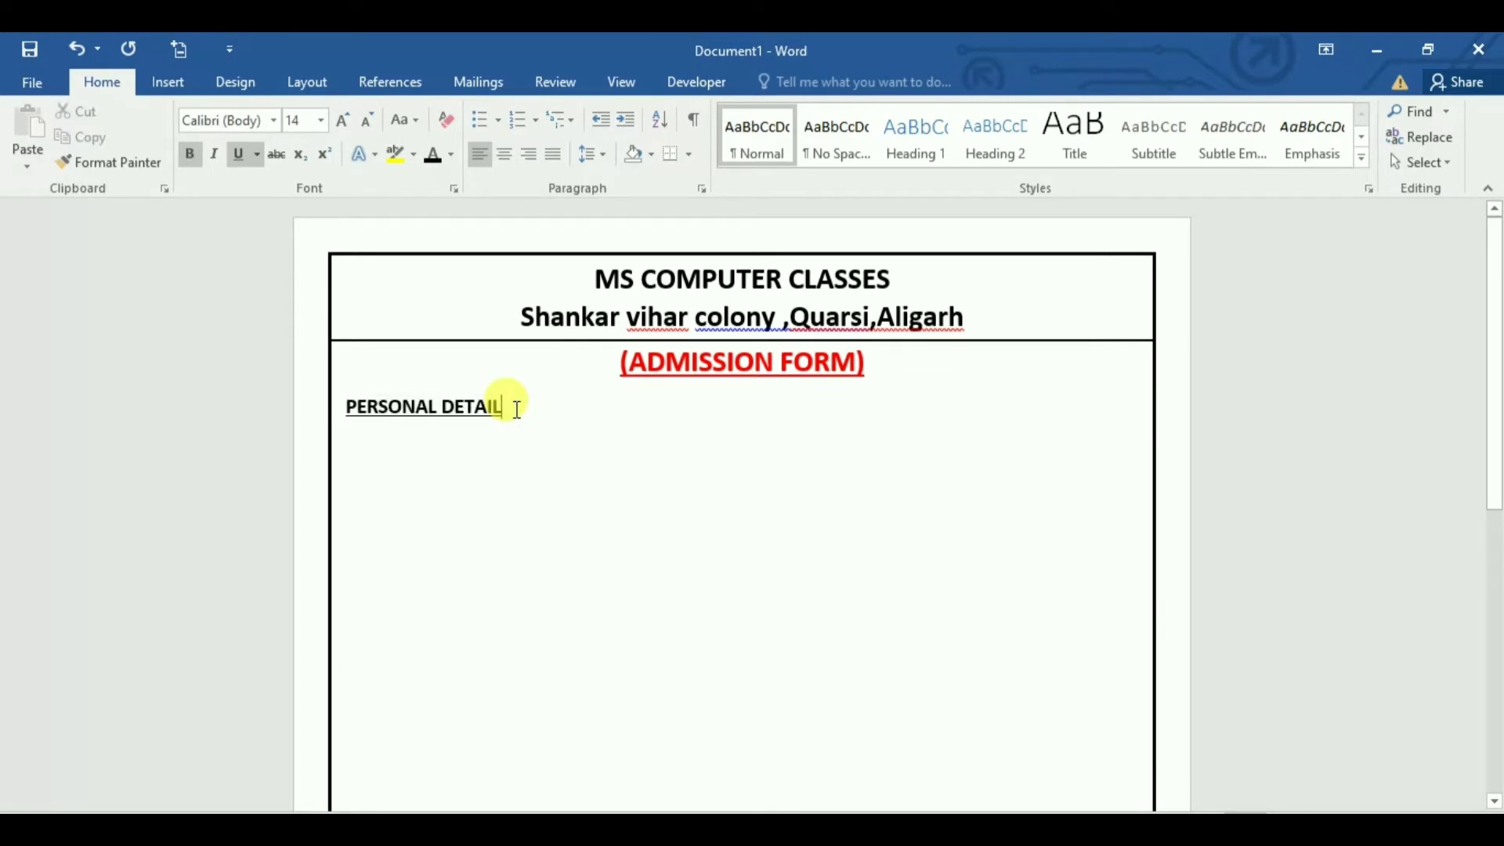
key("Return")
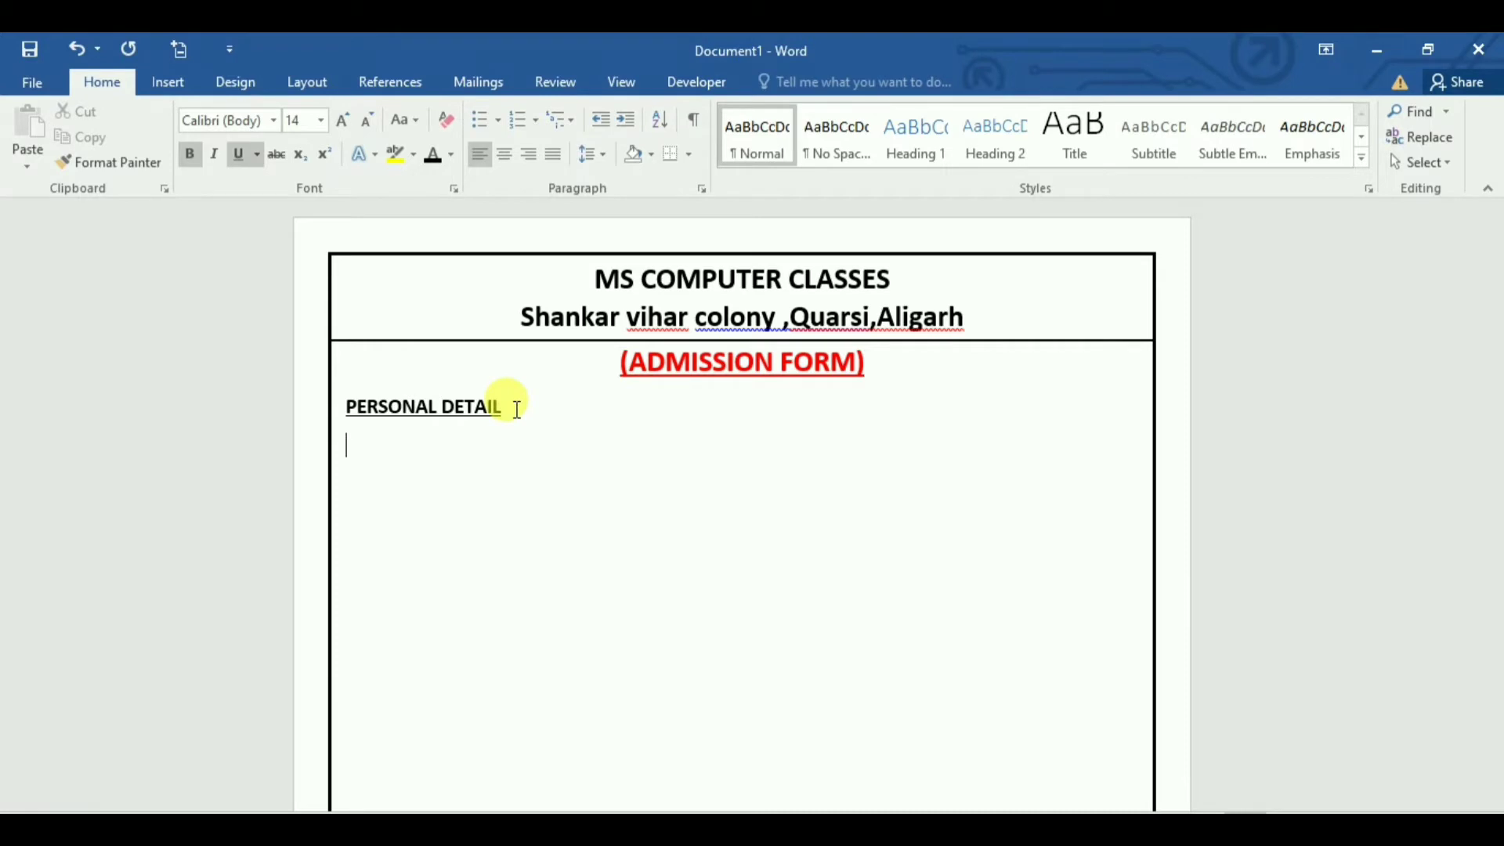
Type the 'Student Name :-' label and remove its bold and underline
type("St ")
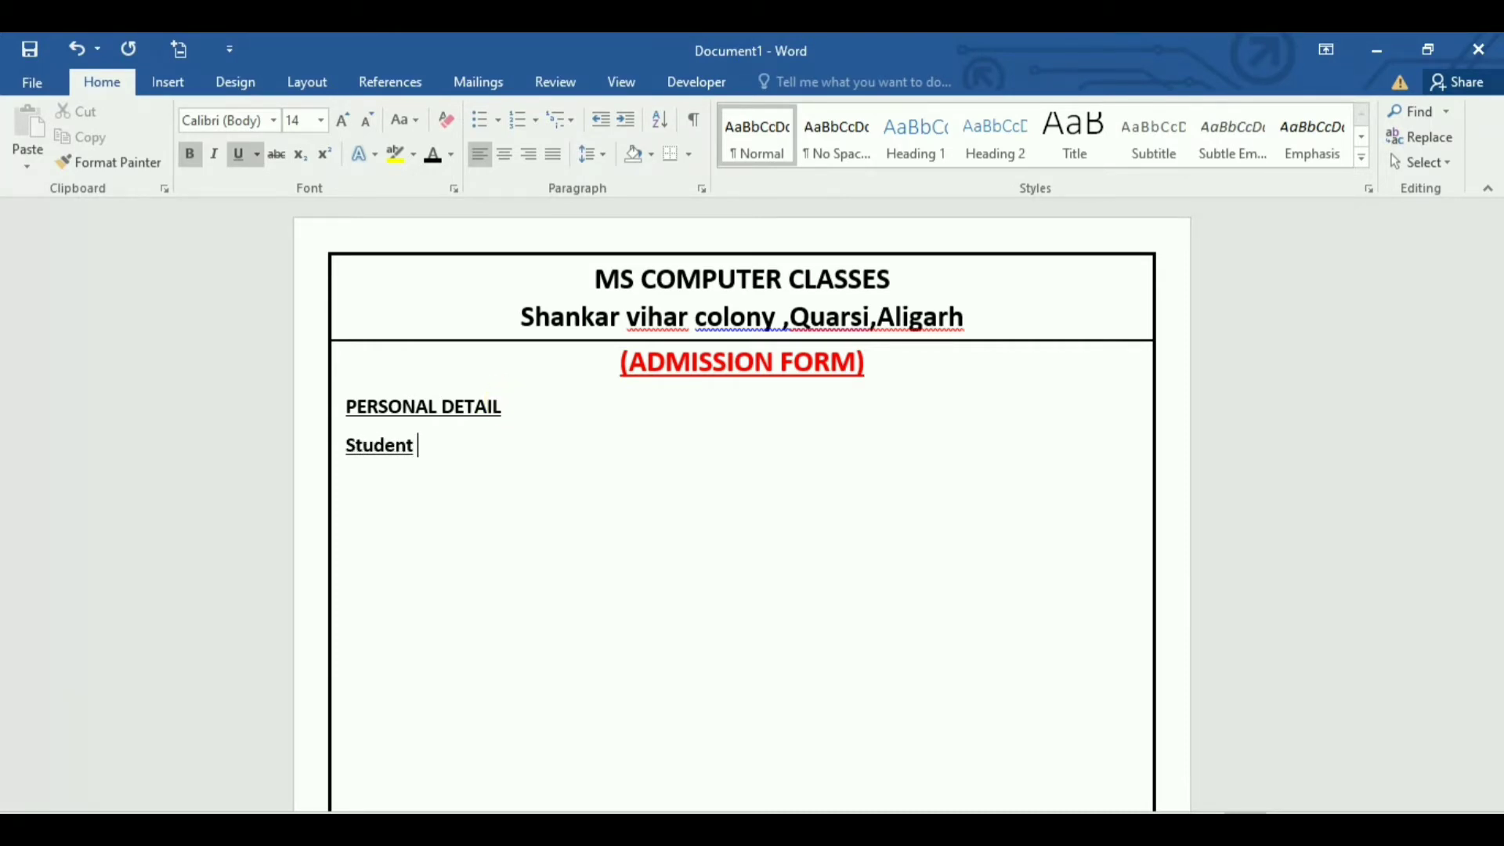
type("Name")
type(" :-")
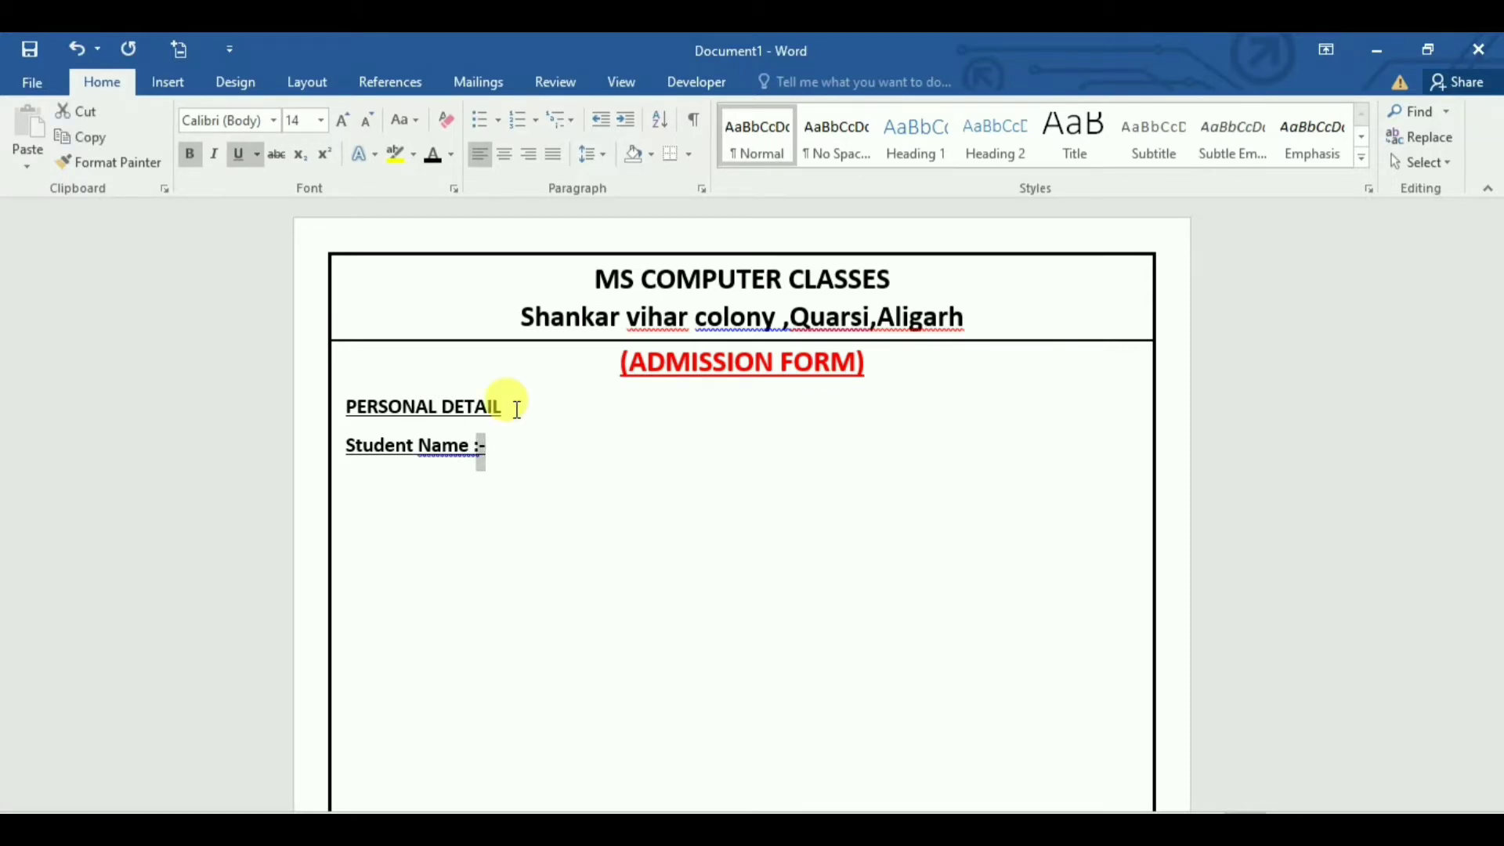
key("shift+Home")
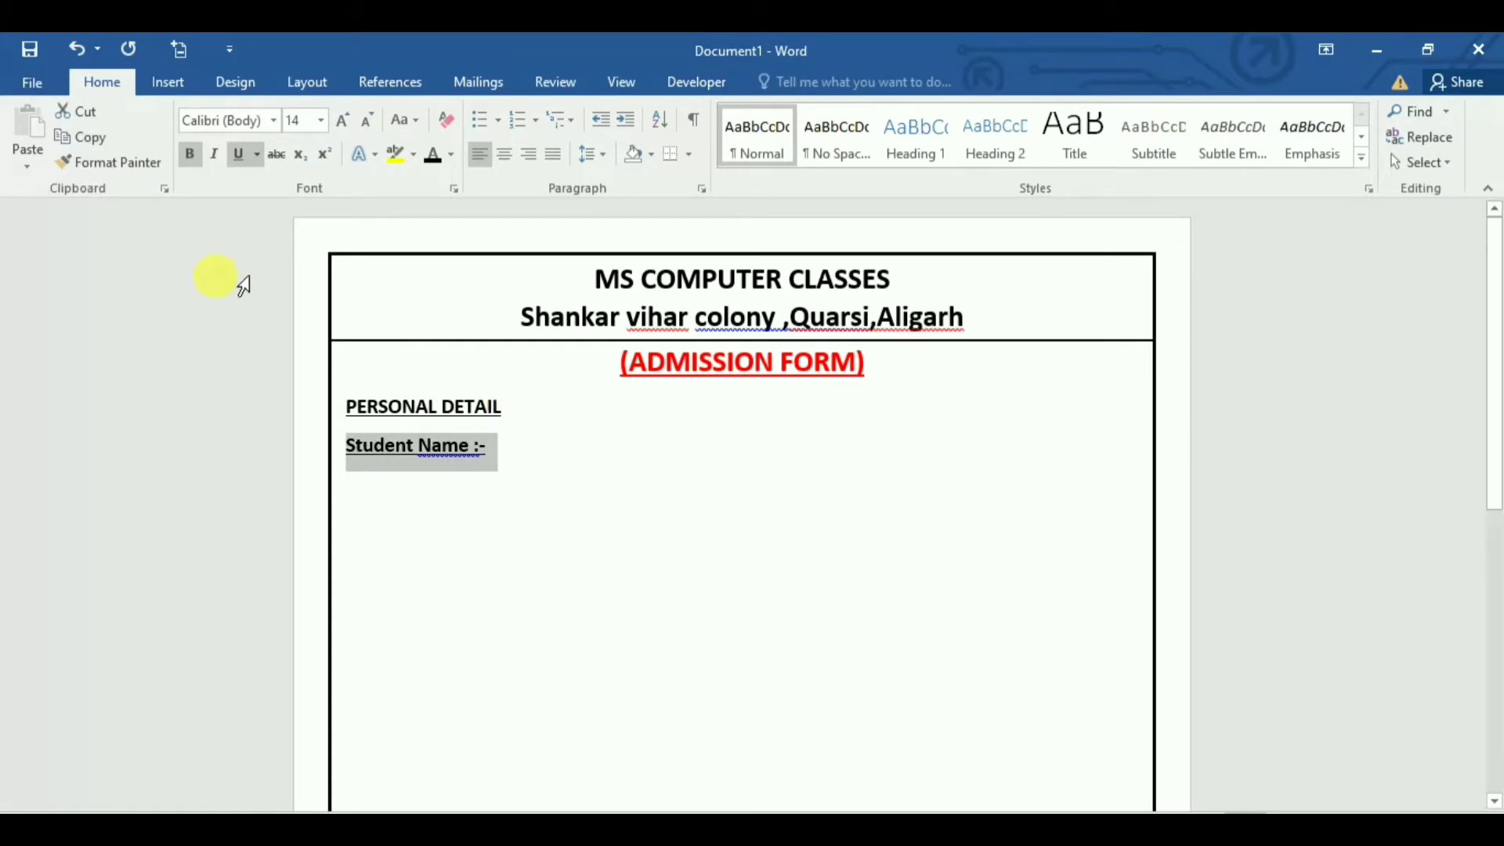
left_click(193, 159)
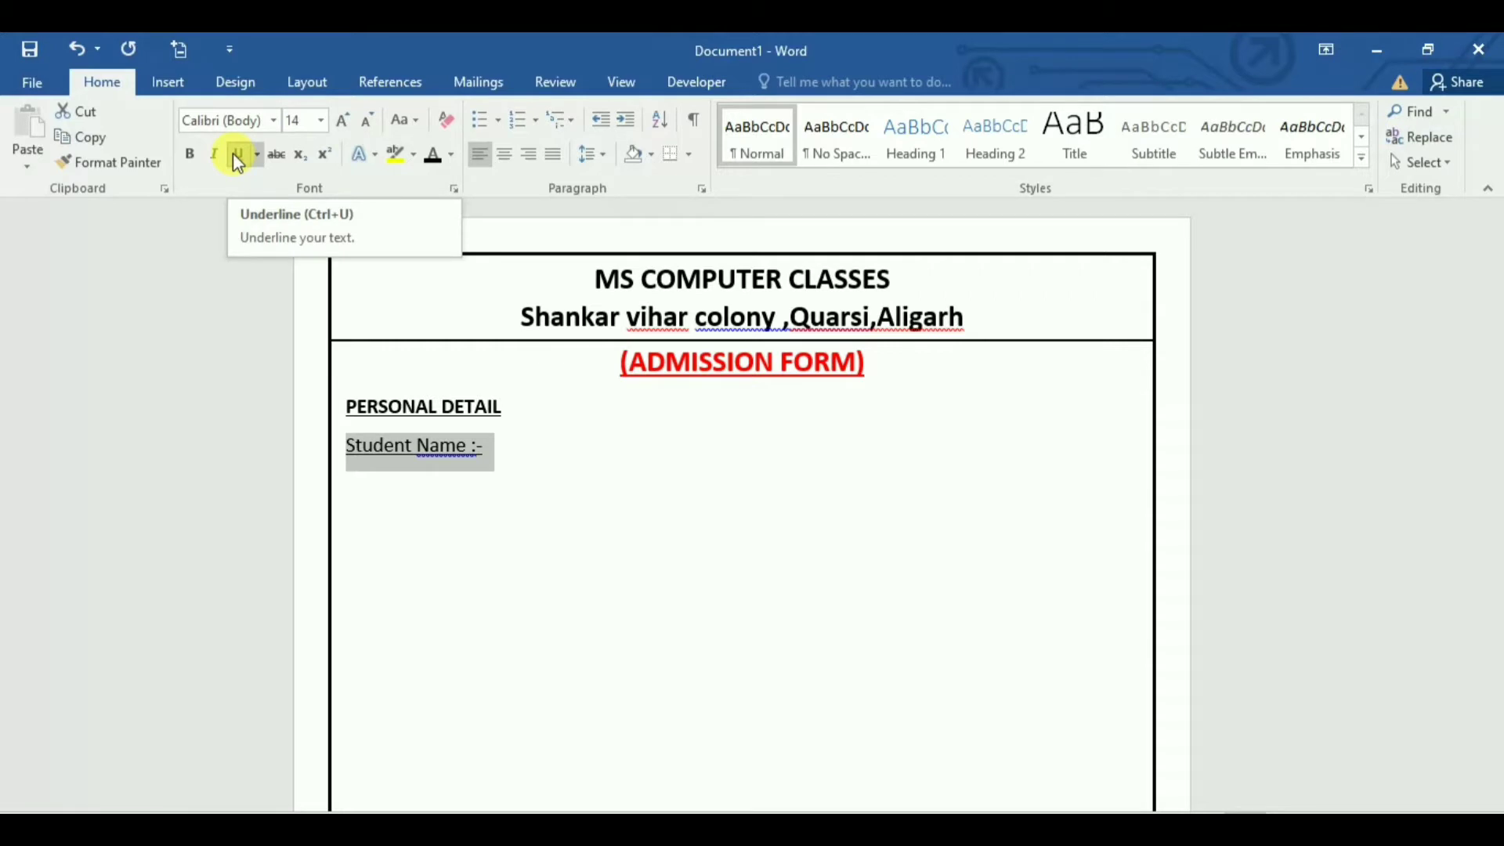
left_click(237, 155)
left_click(507, 444)
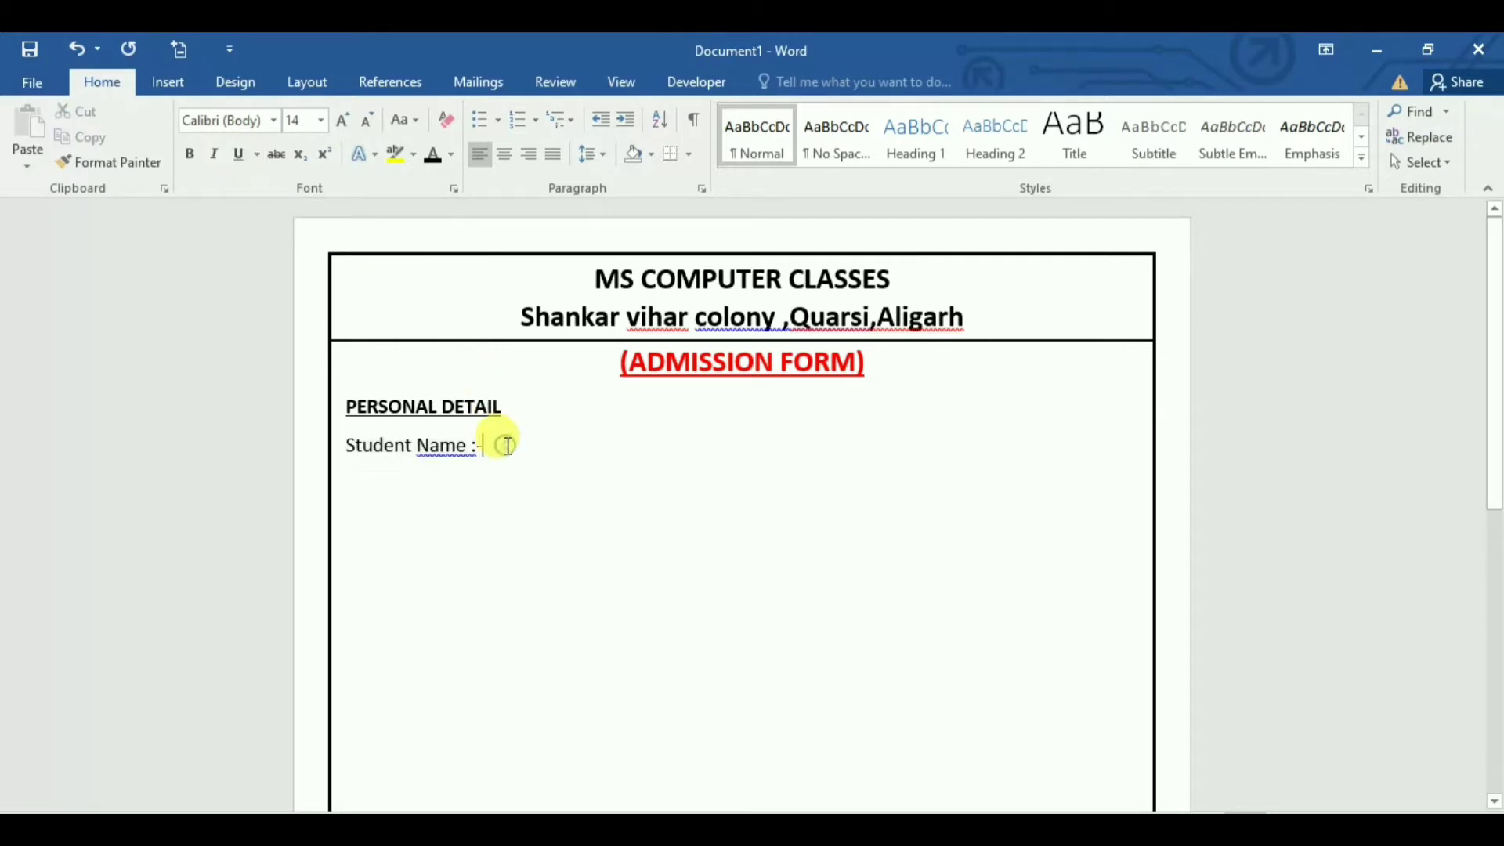
Draw a rectangle after 'Student Name :-' and size it to 0.25 × 0.25 inch
left_click(165, 84)
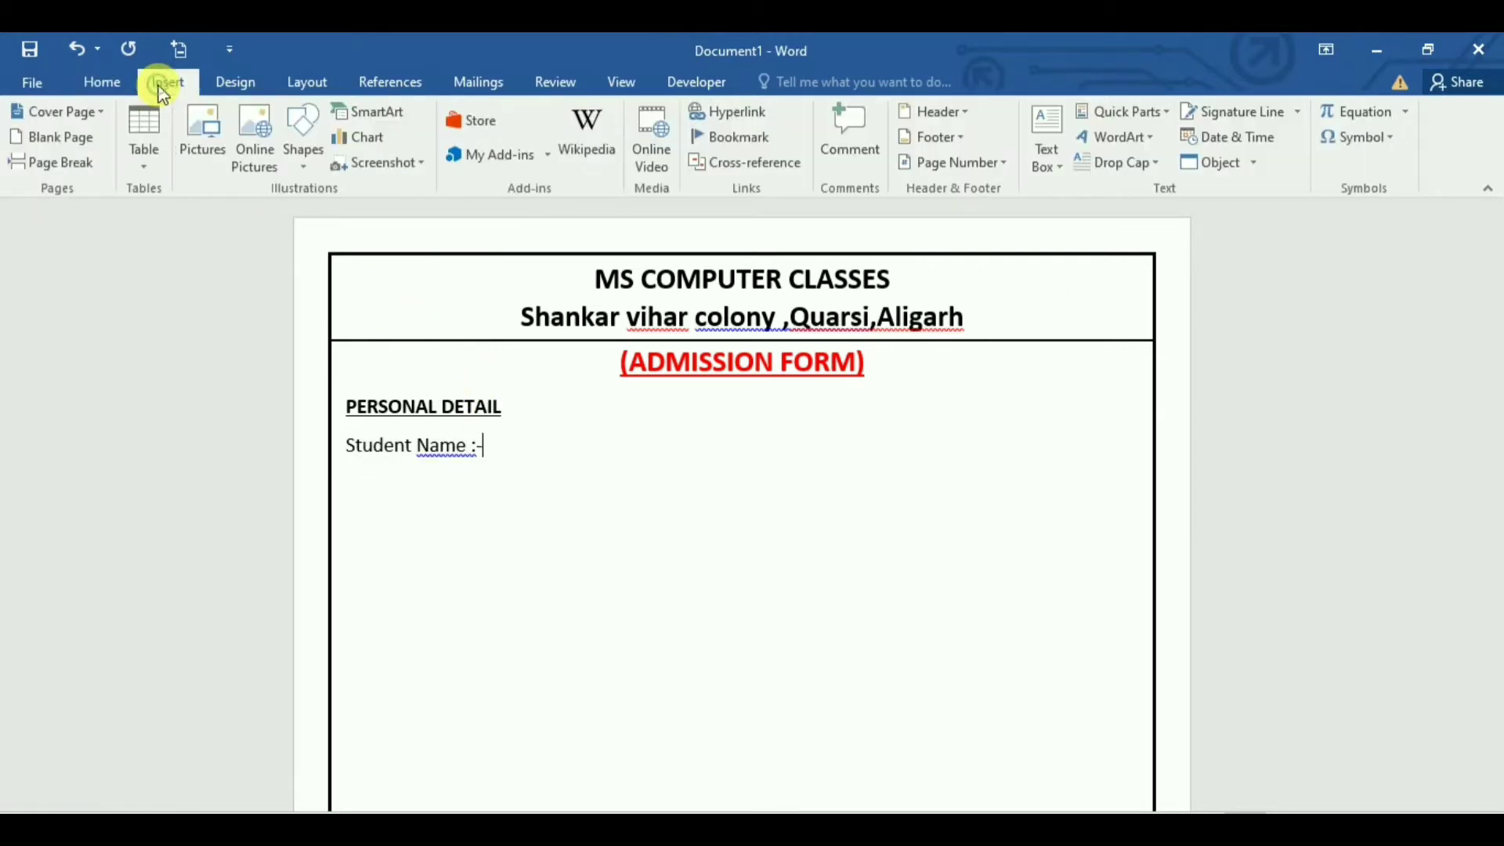
left_click(304, 168)
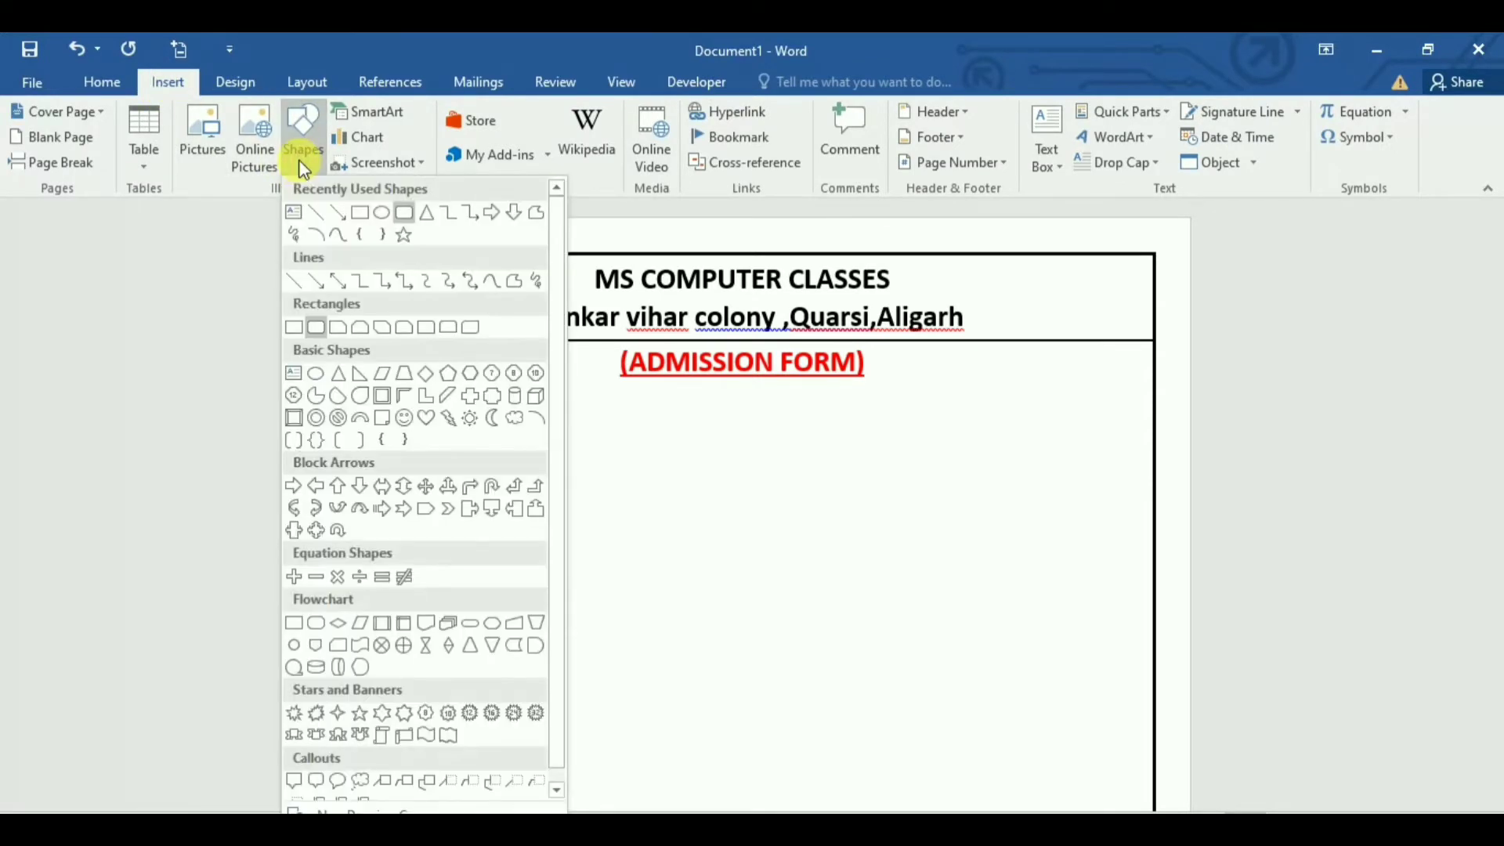
left_click(402, 216)
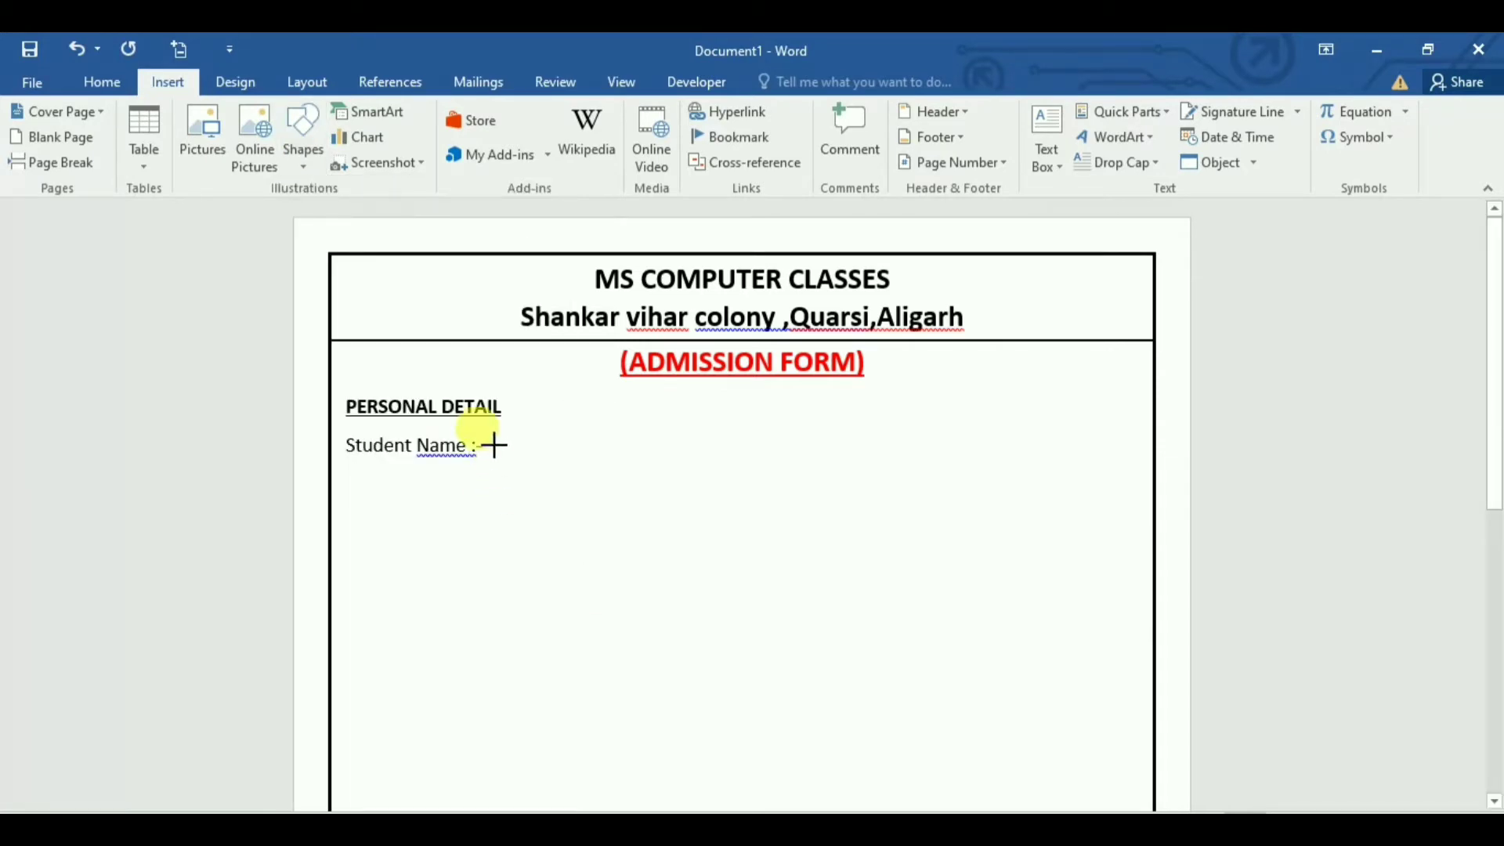
left_click_drag(488, 439, 561, 473)
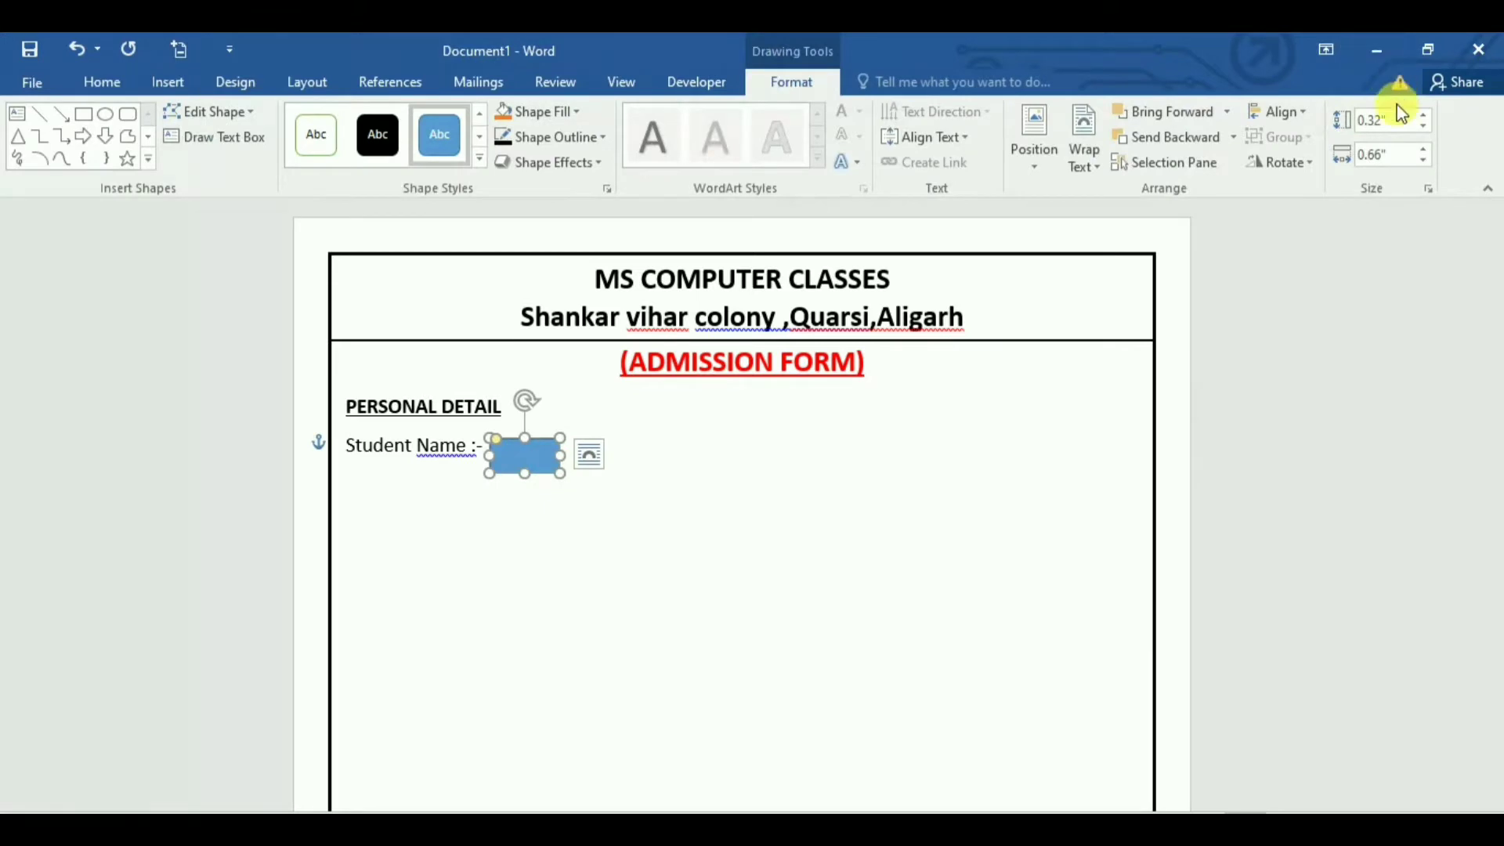
left_click(1402, 120)
key("BackSpace")
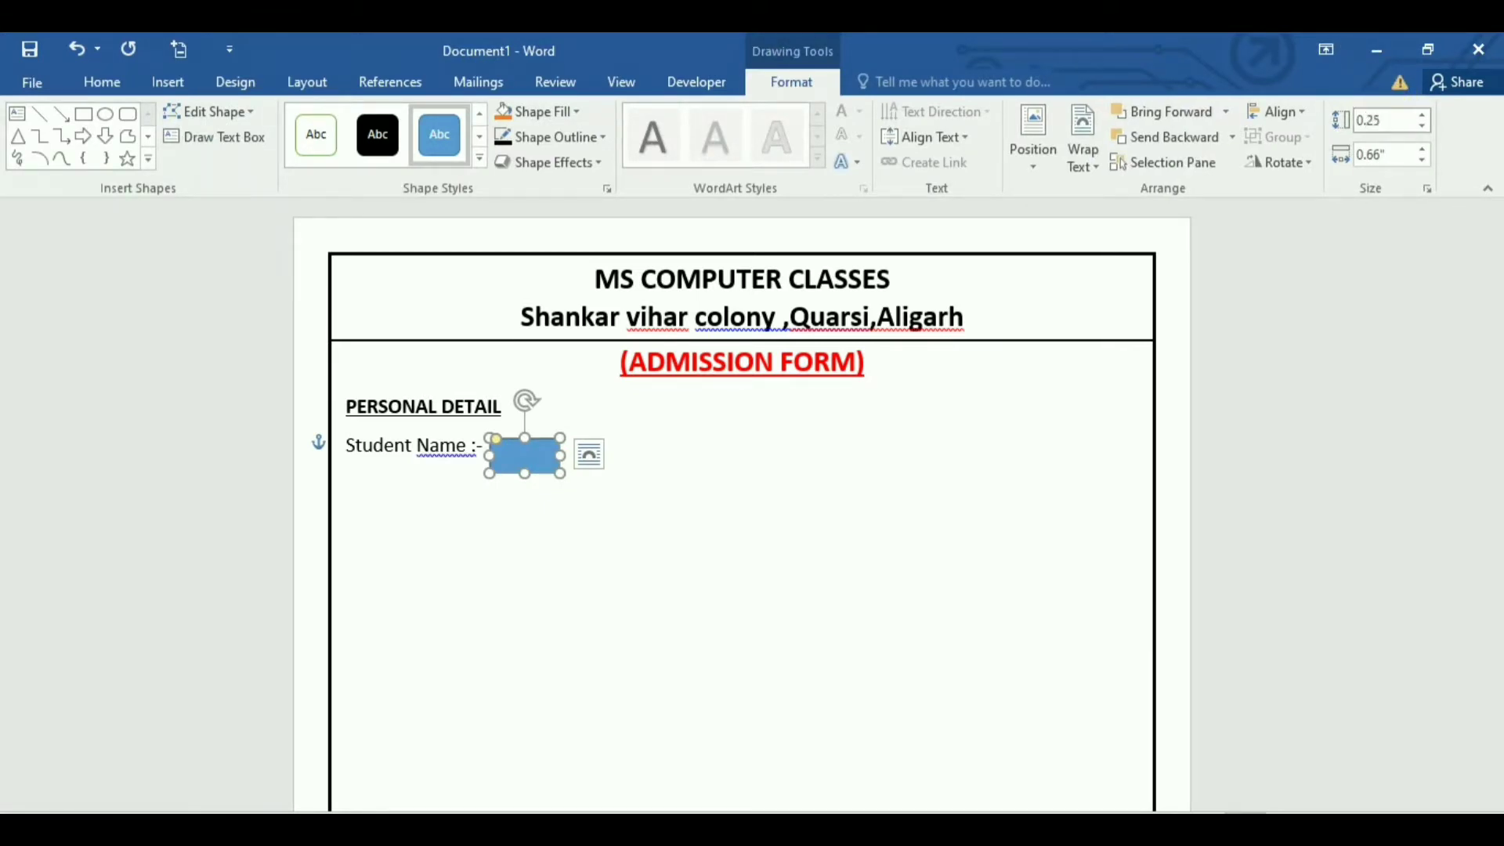
left_click(1398, 154)
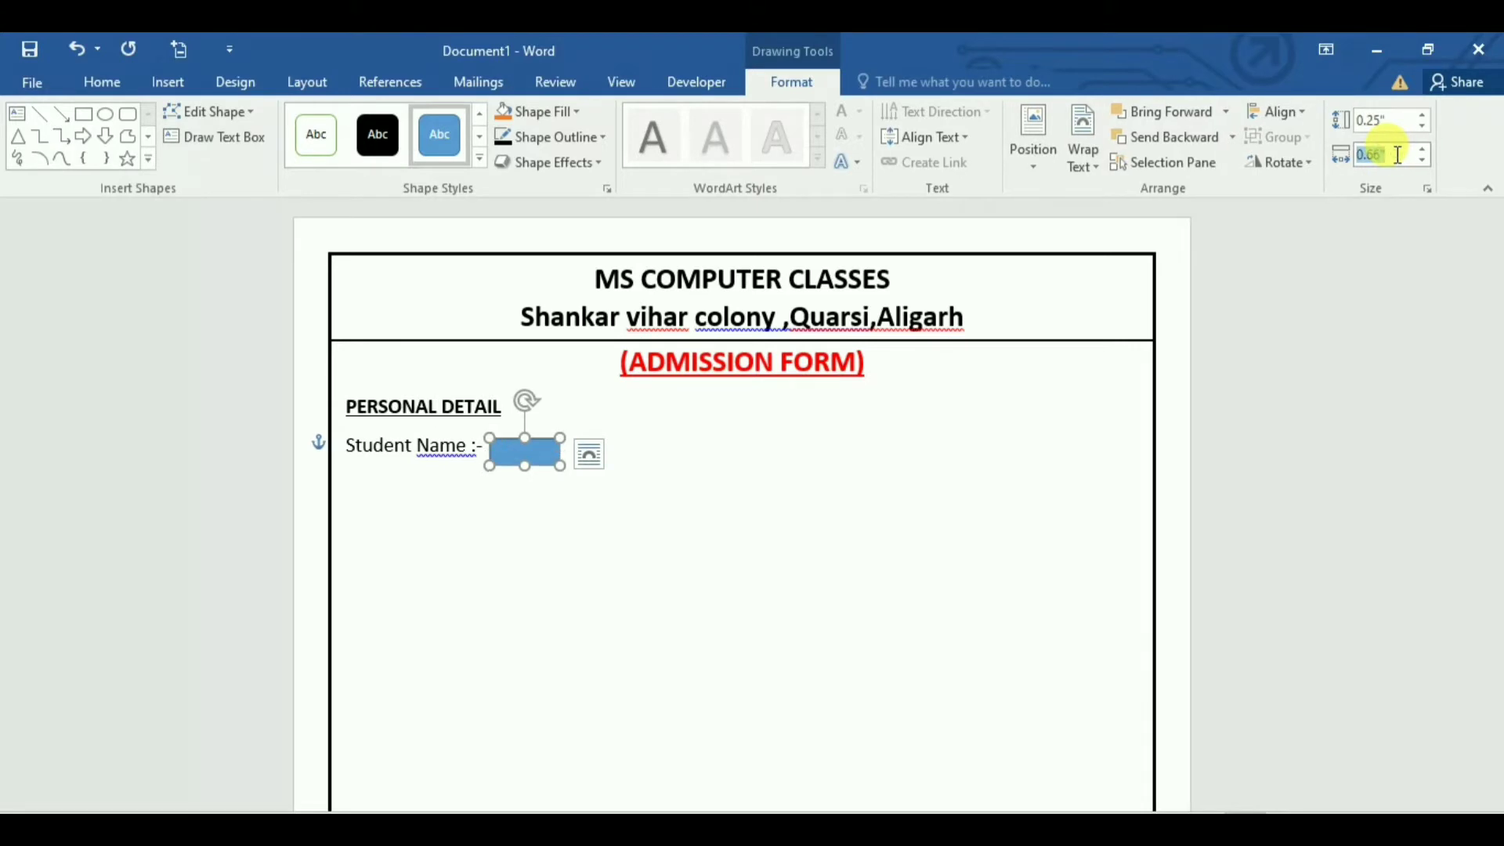
type("0.25")
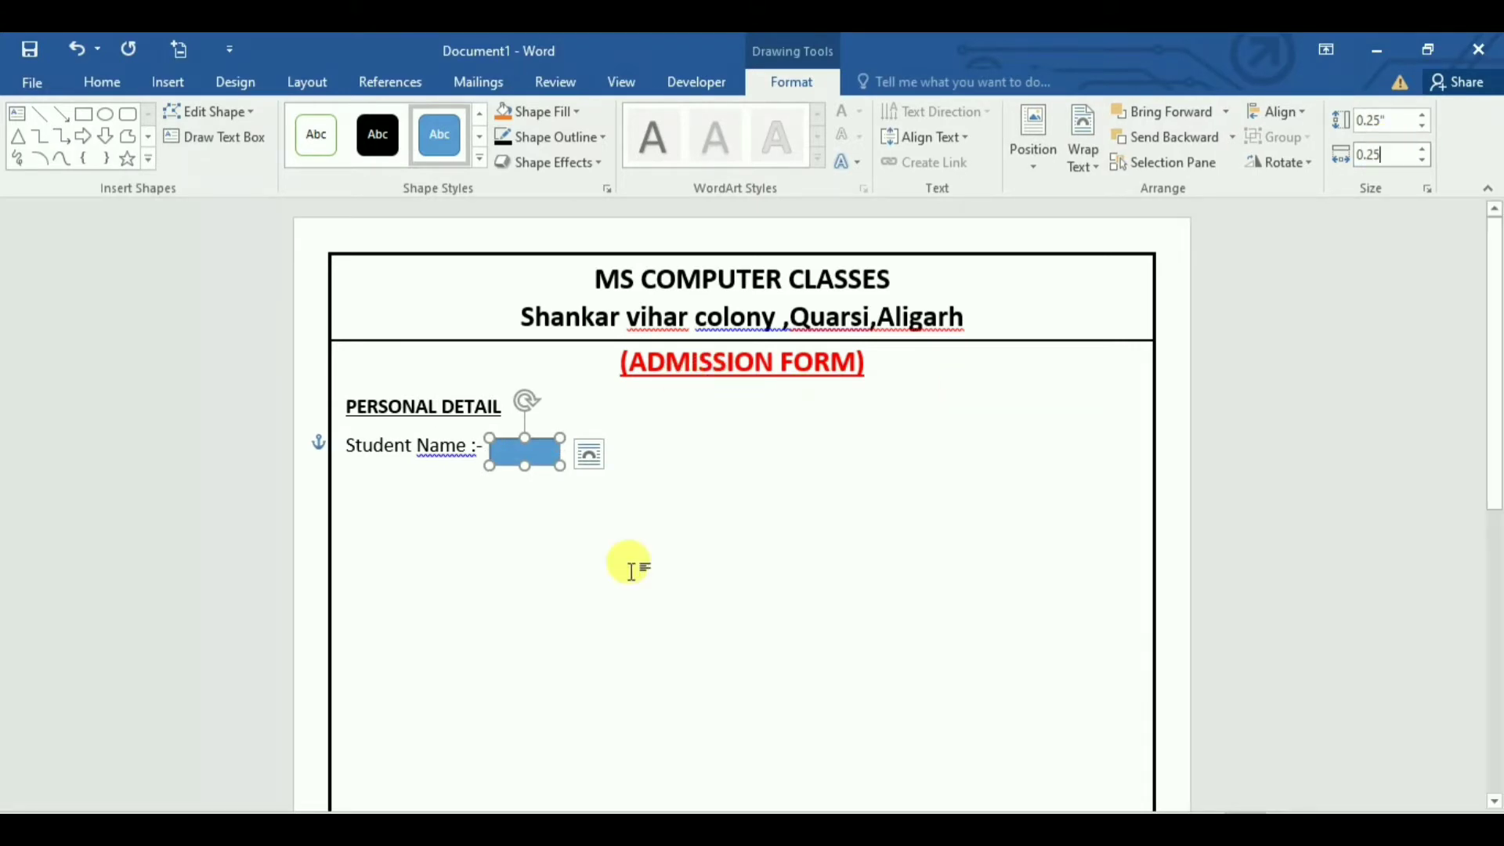
left_click(618, 611)
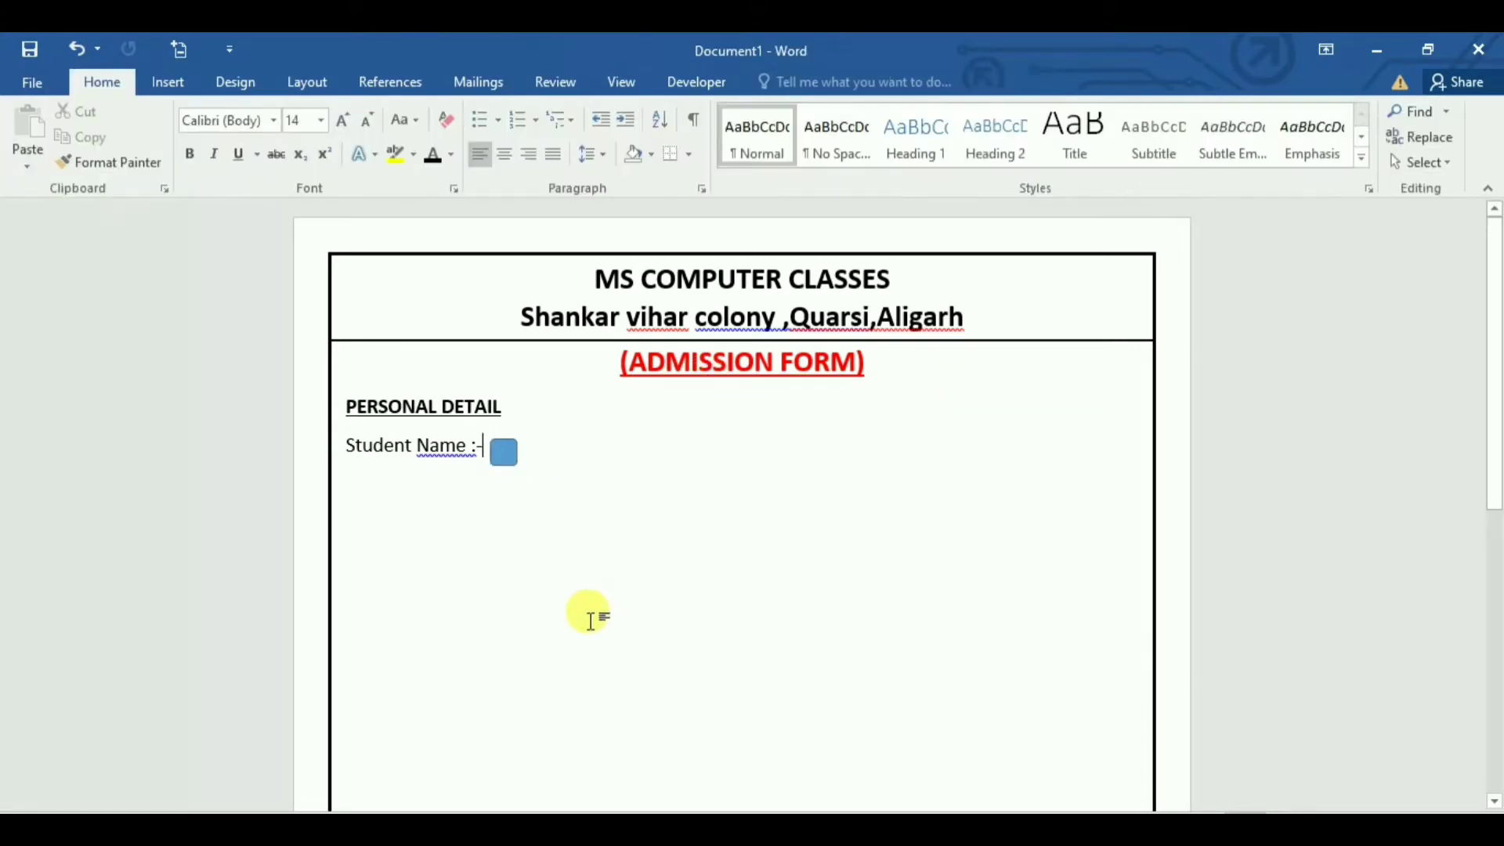
Give the small square a black outline and no fill
left_click(507, 457)
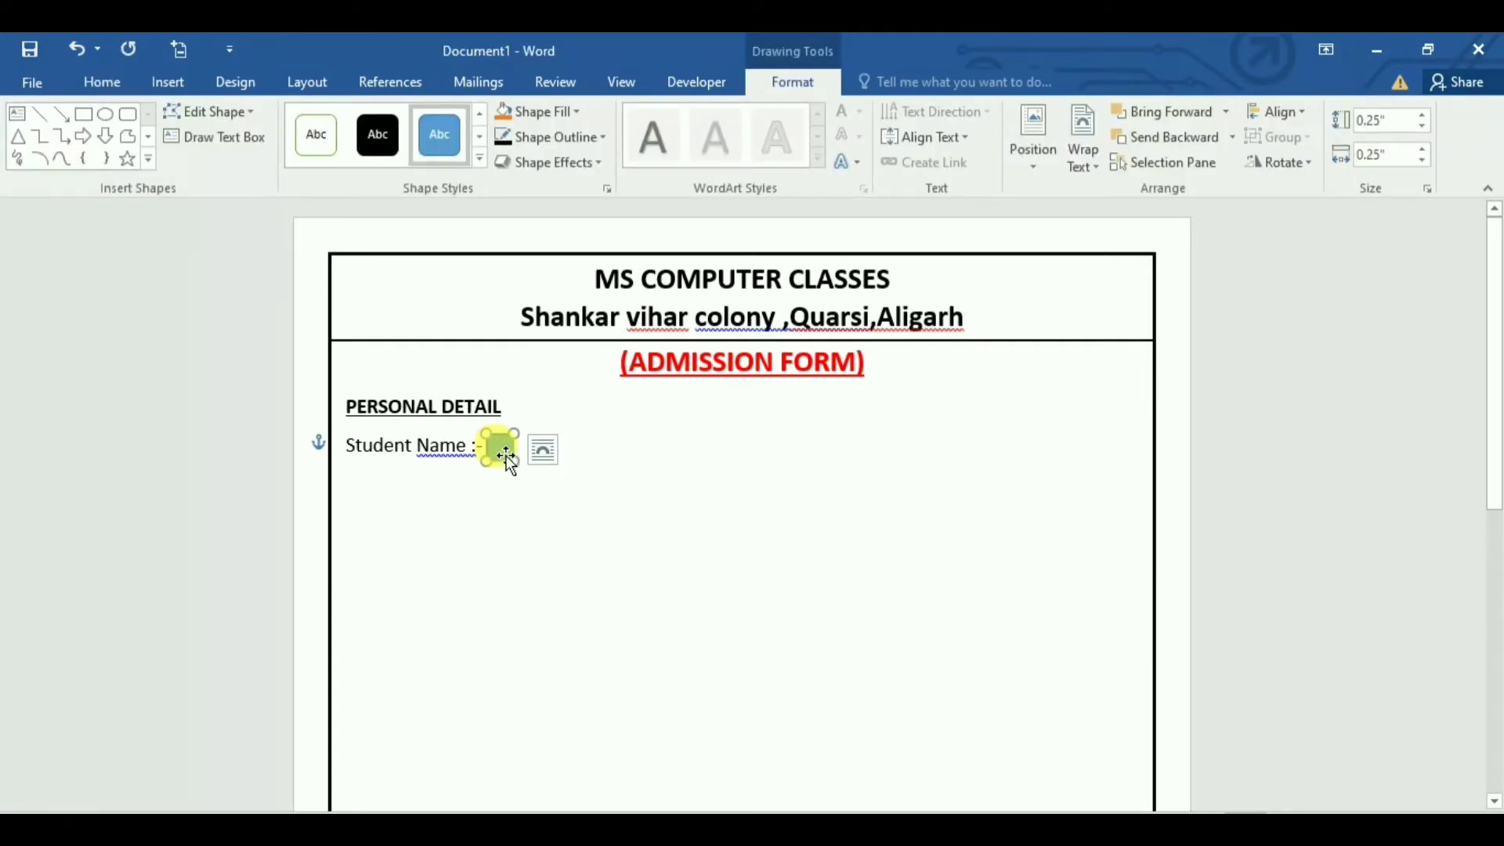
left_click(553, 141)
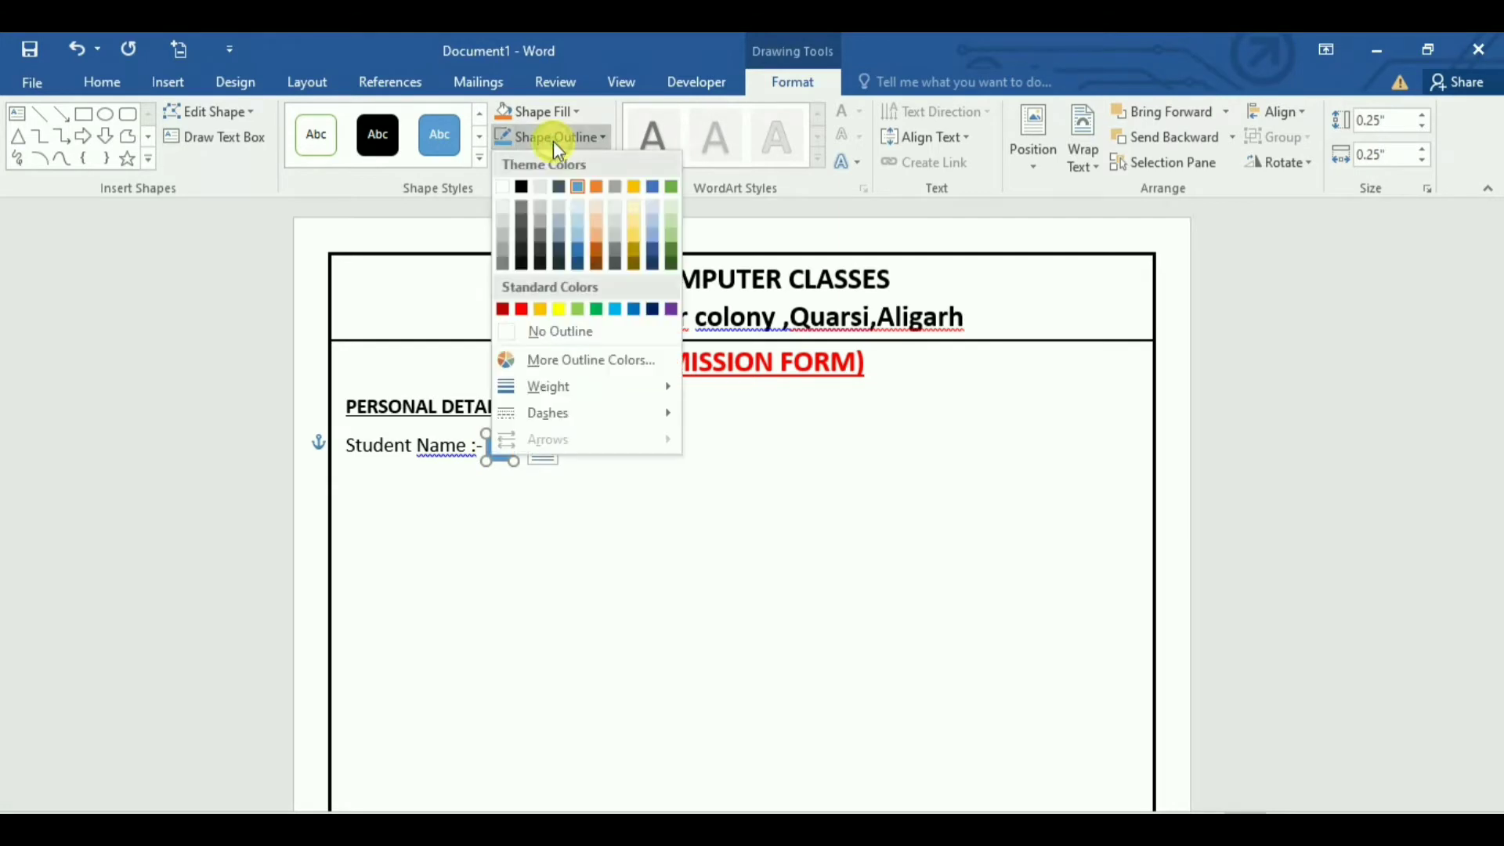
left_click(521, 188)
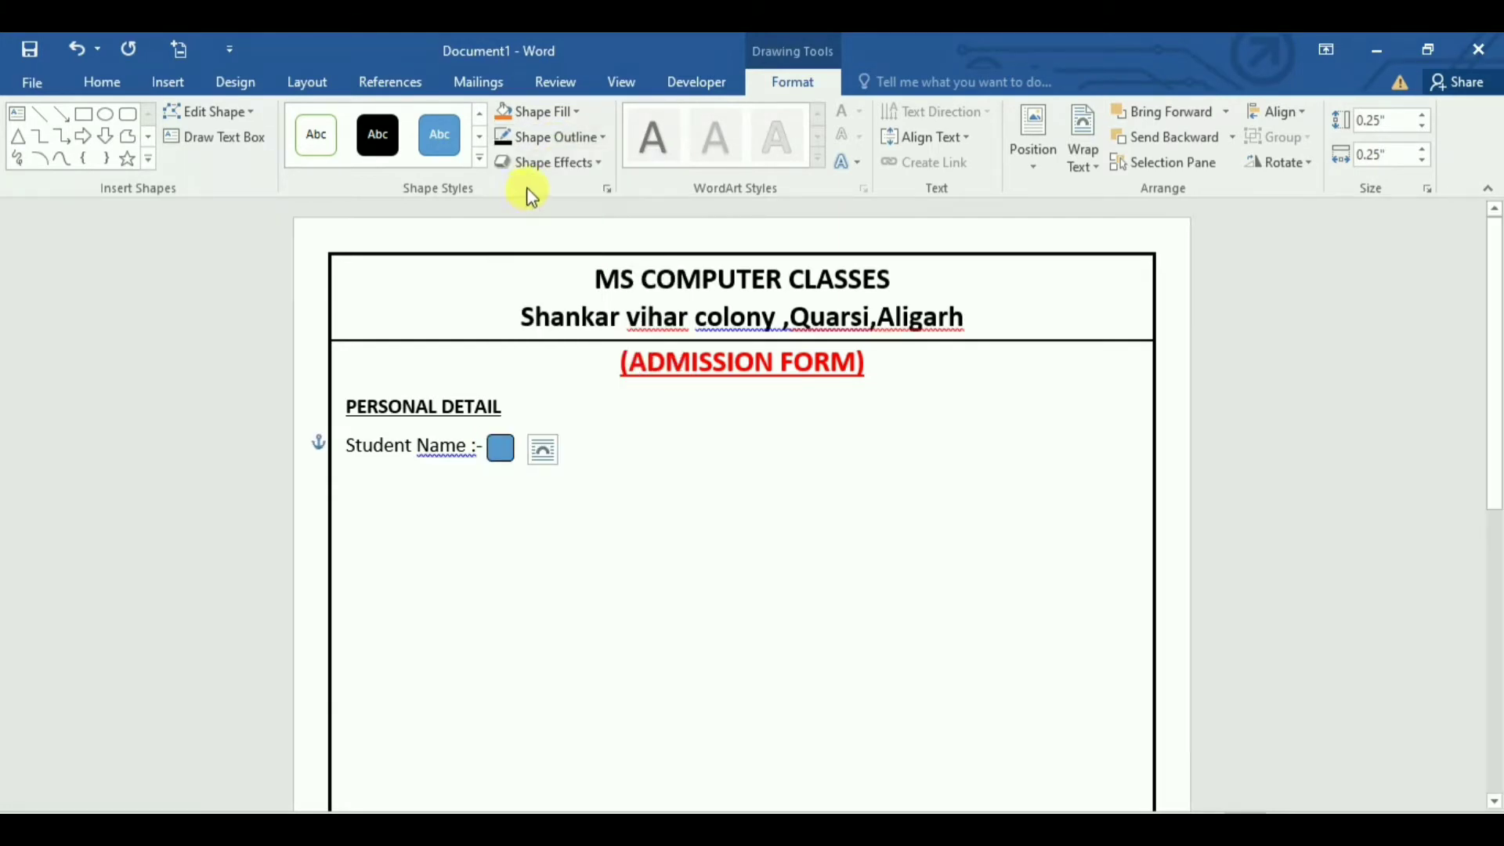
left_click(580, 112)
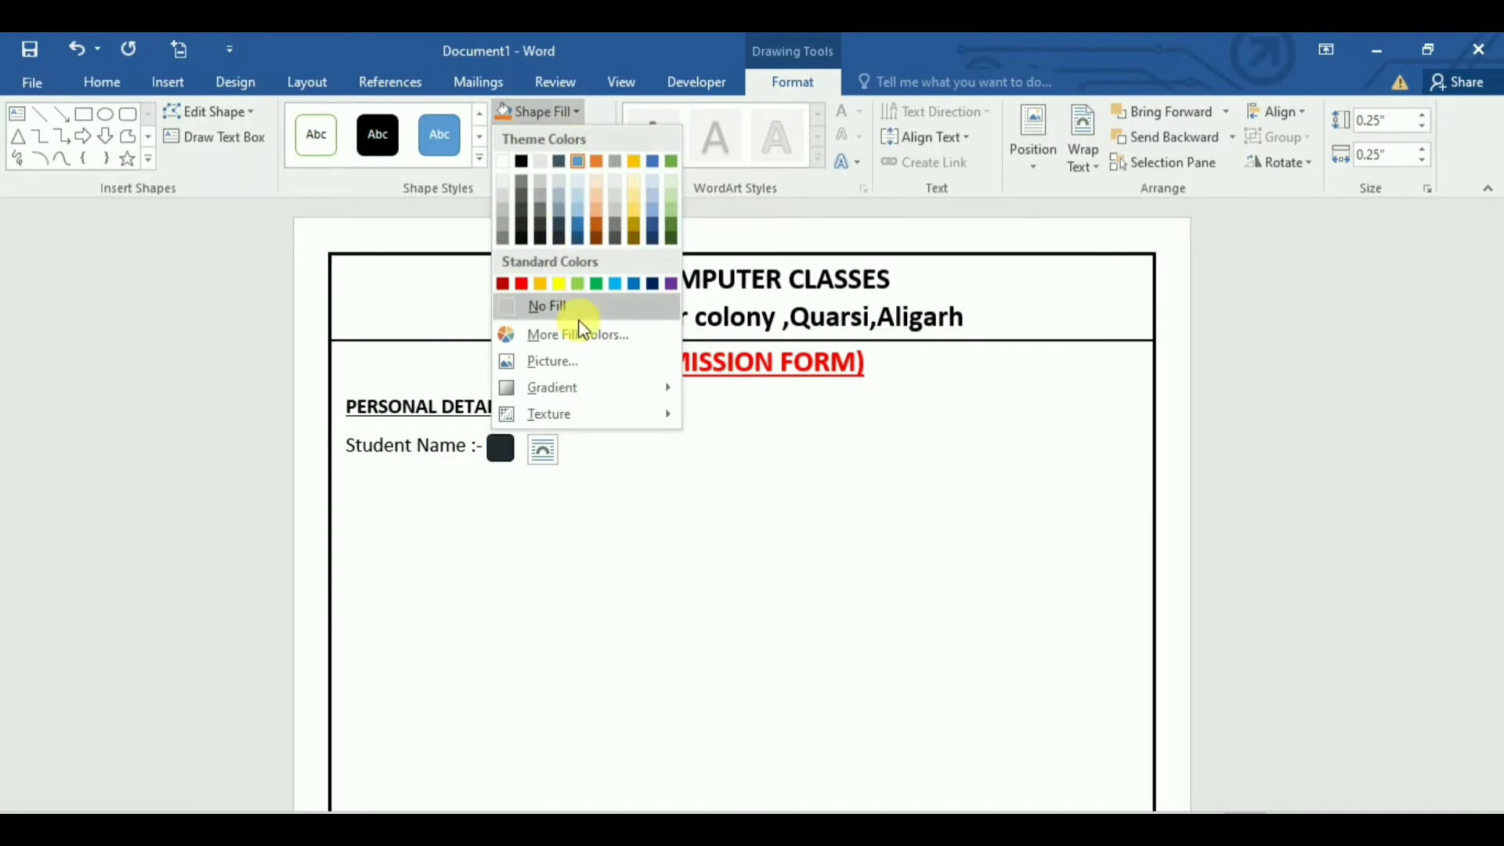
left_click(593, 310)
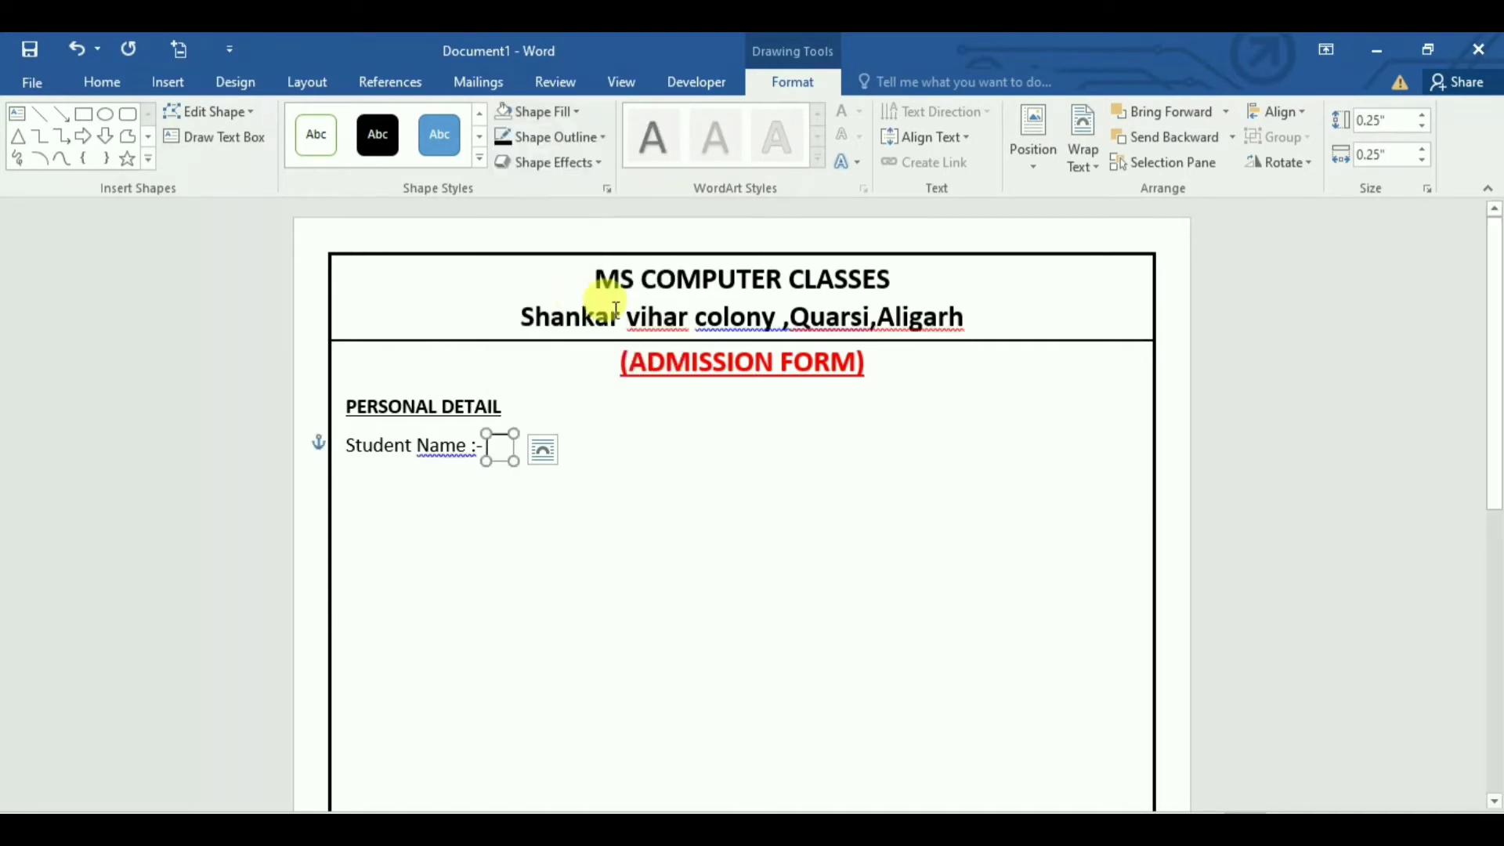
left_click(558, 547)
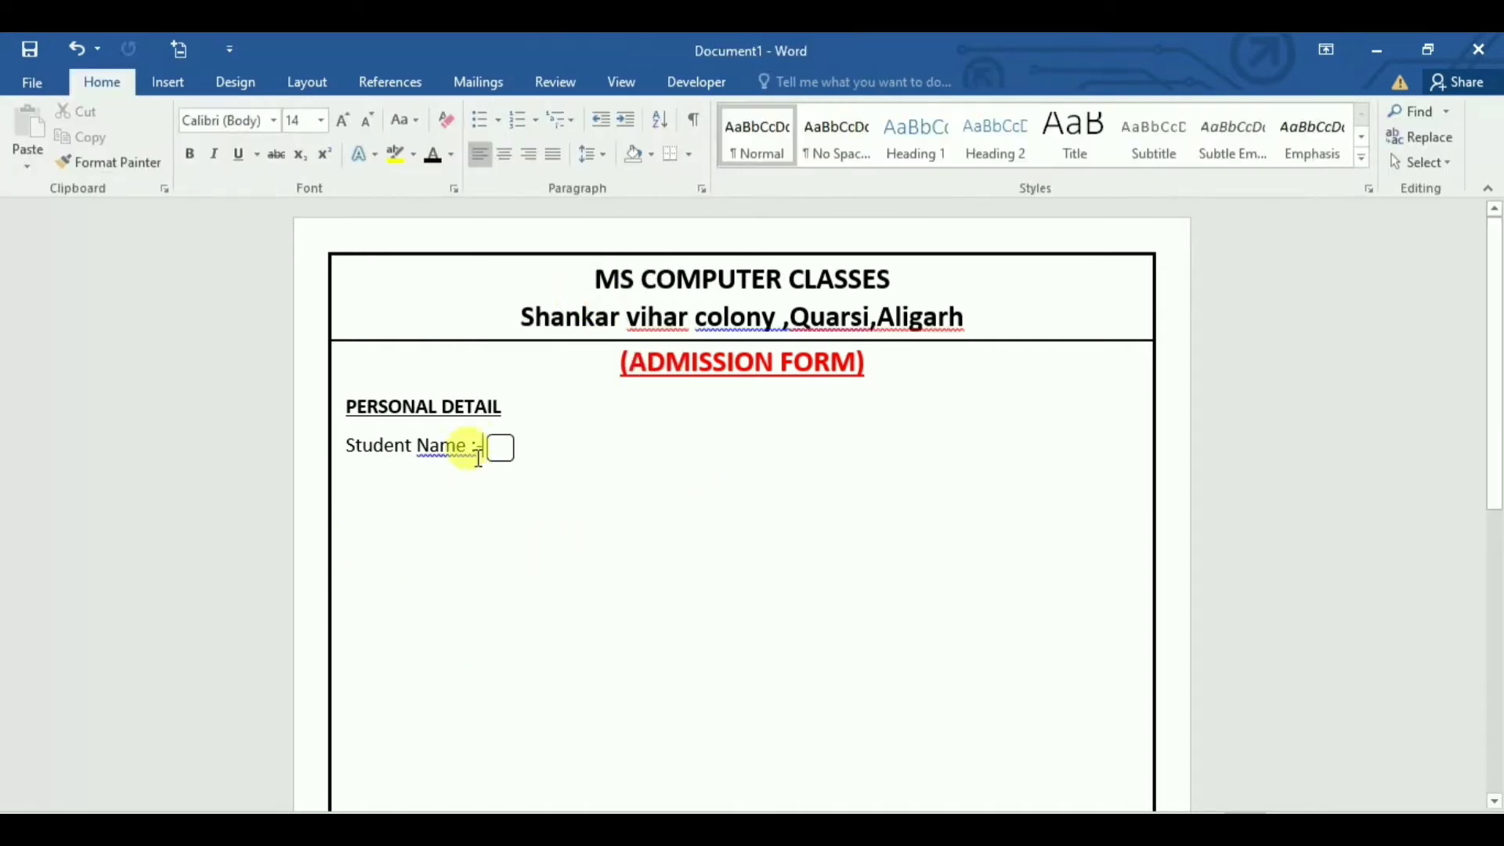
Place a duplicate of the empty box right beside the original after 'Student Name :-'
left_click(502, 452)
double_click(501, 452)
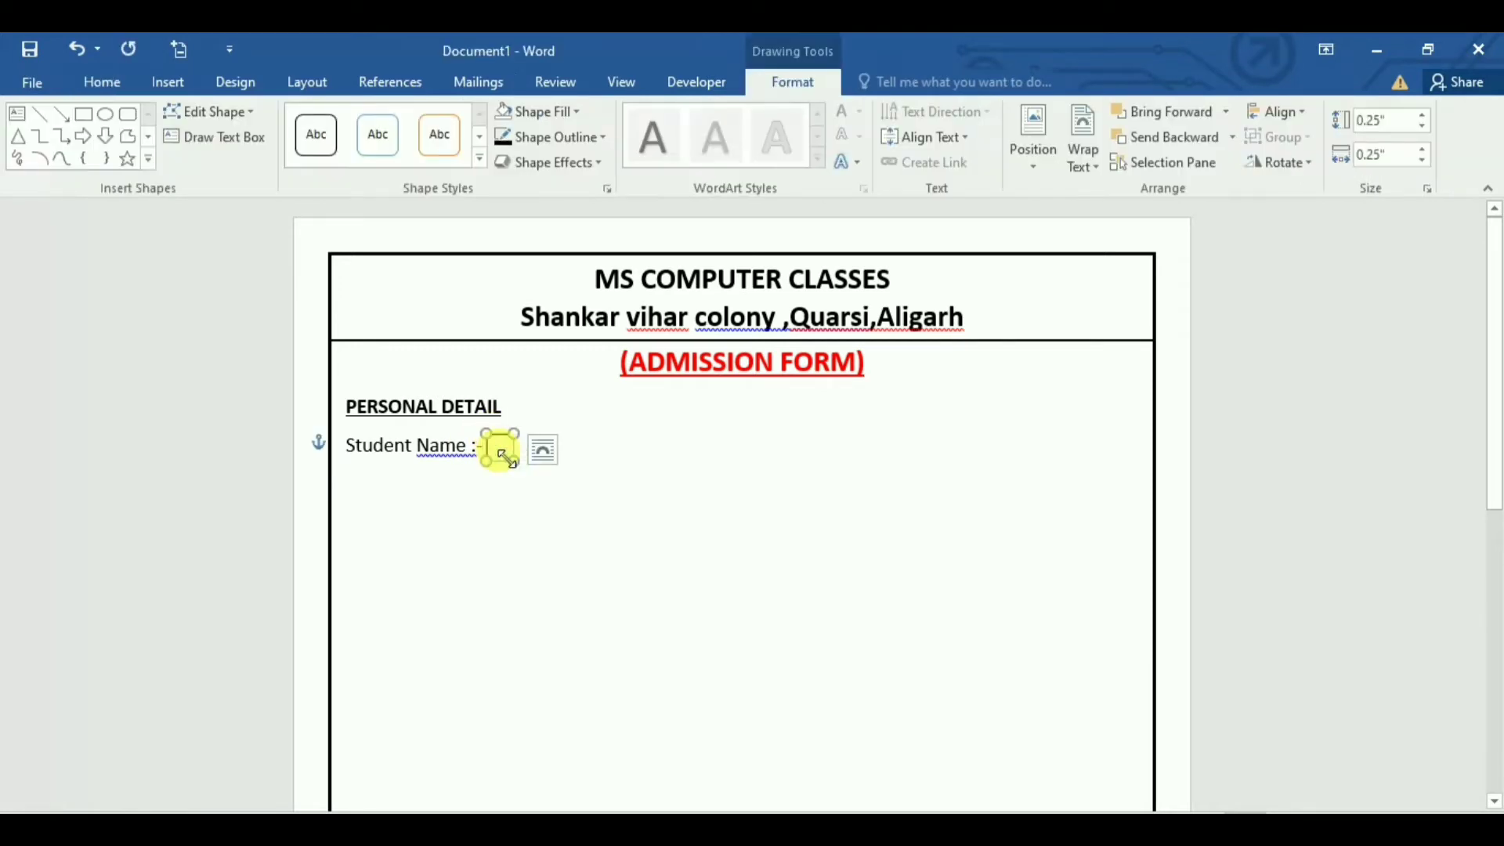
key("ctrl+v")
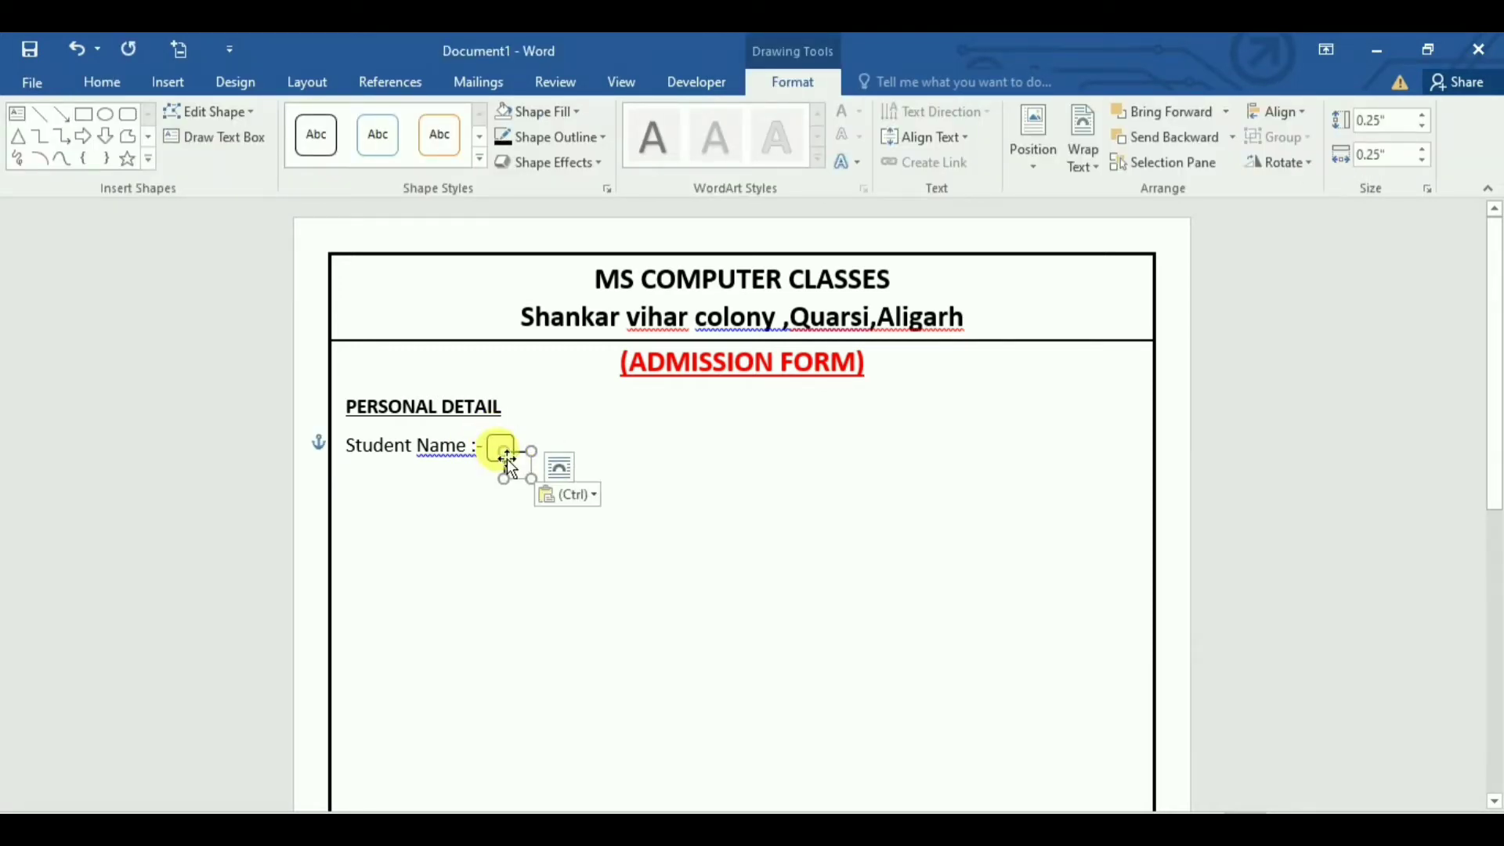
left_click_drag(505, 457, 534, 453)
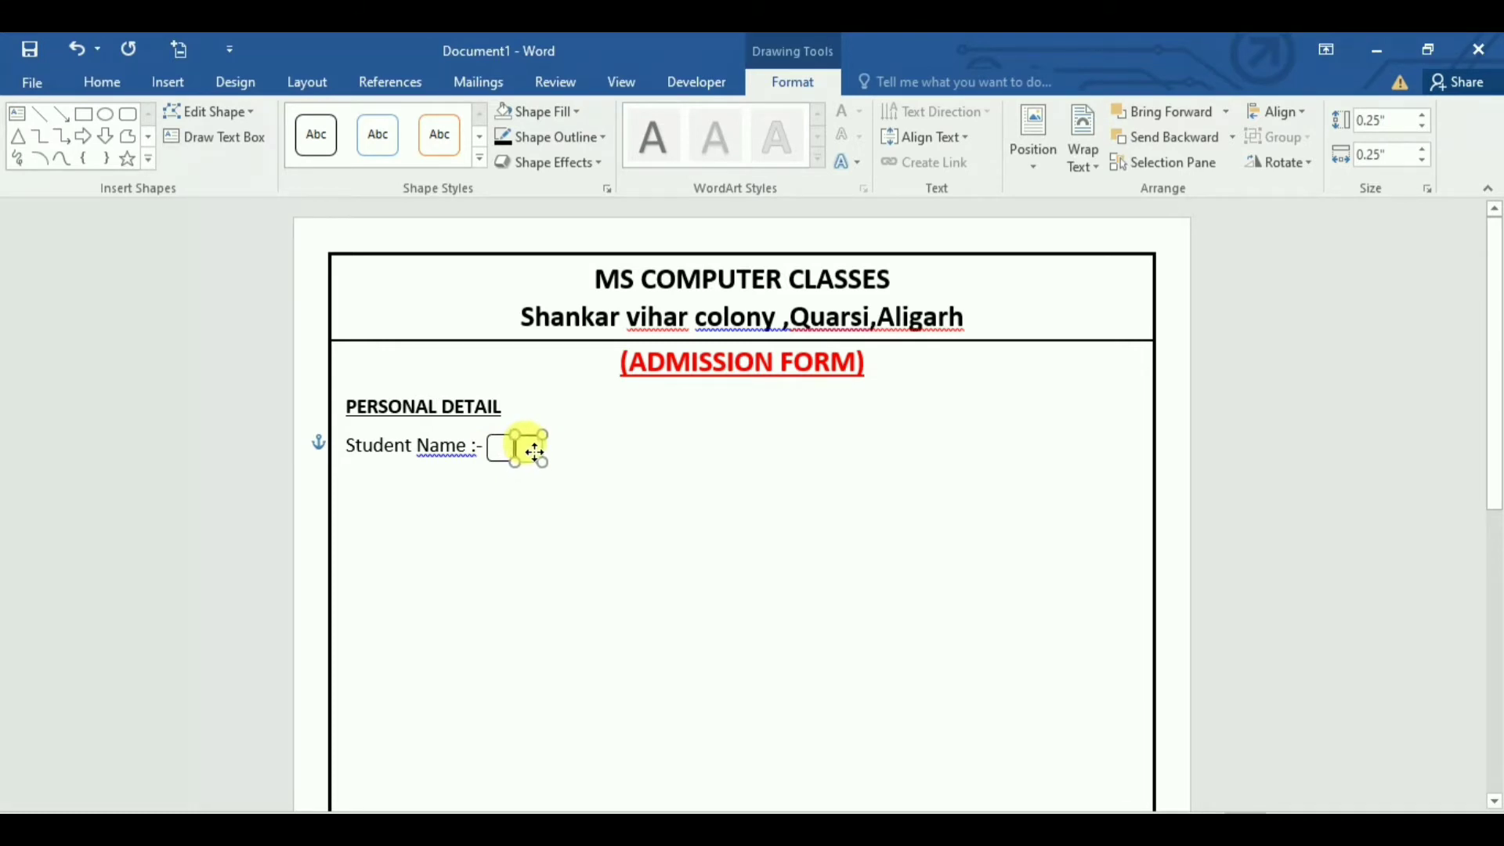
left_click(522, 535)
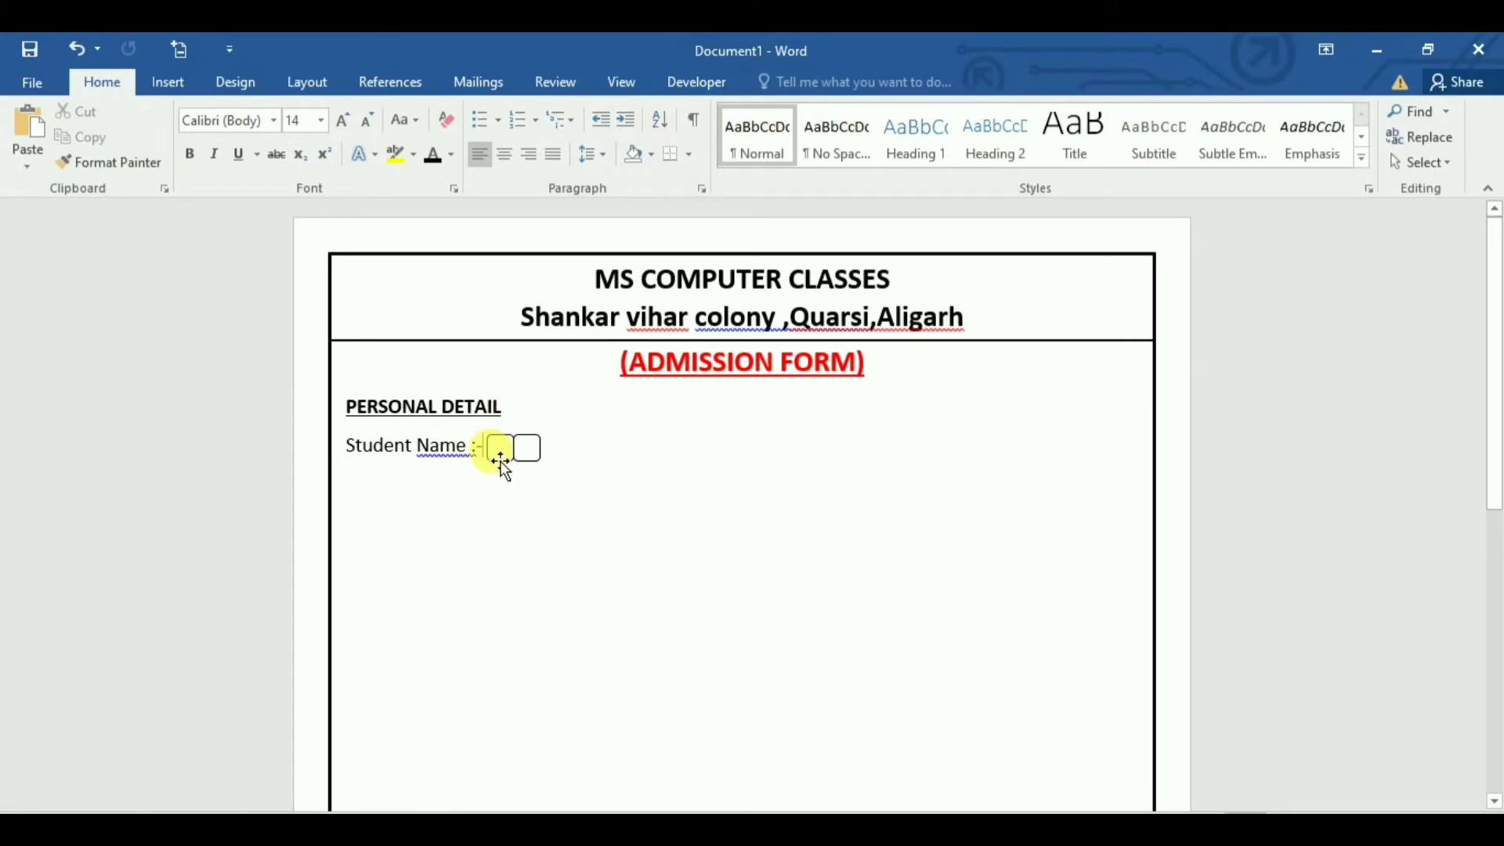
Group the two boxes into a single shape
left_click(500, 460)
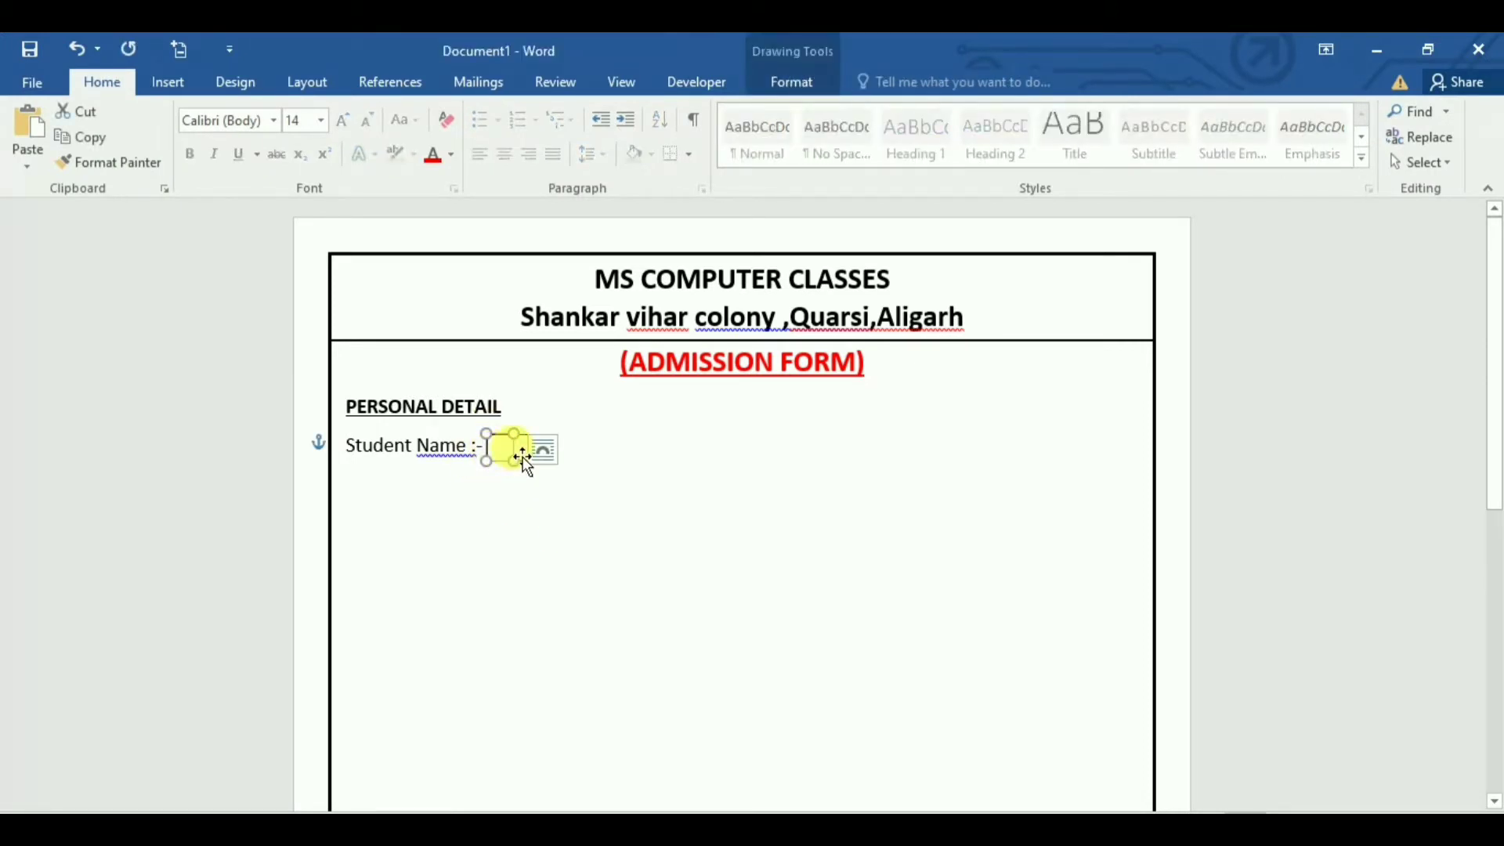
left_click(804, 94)
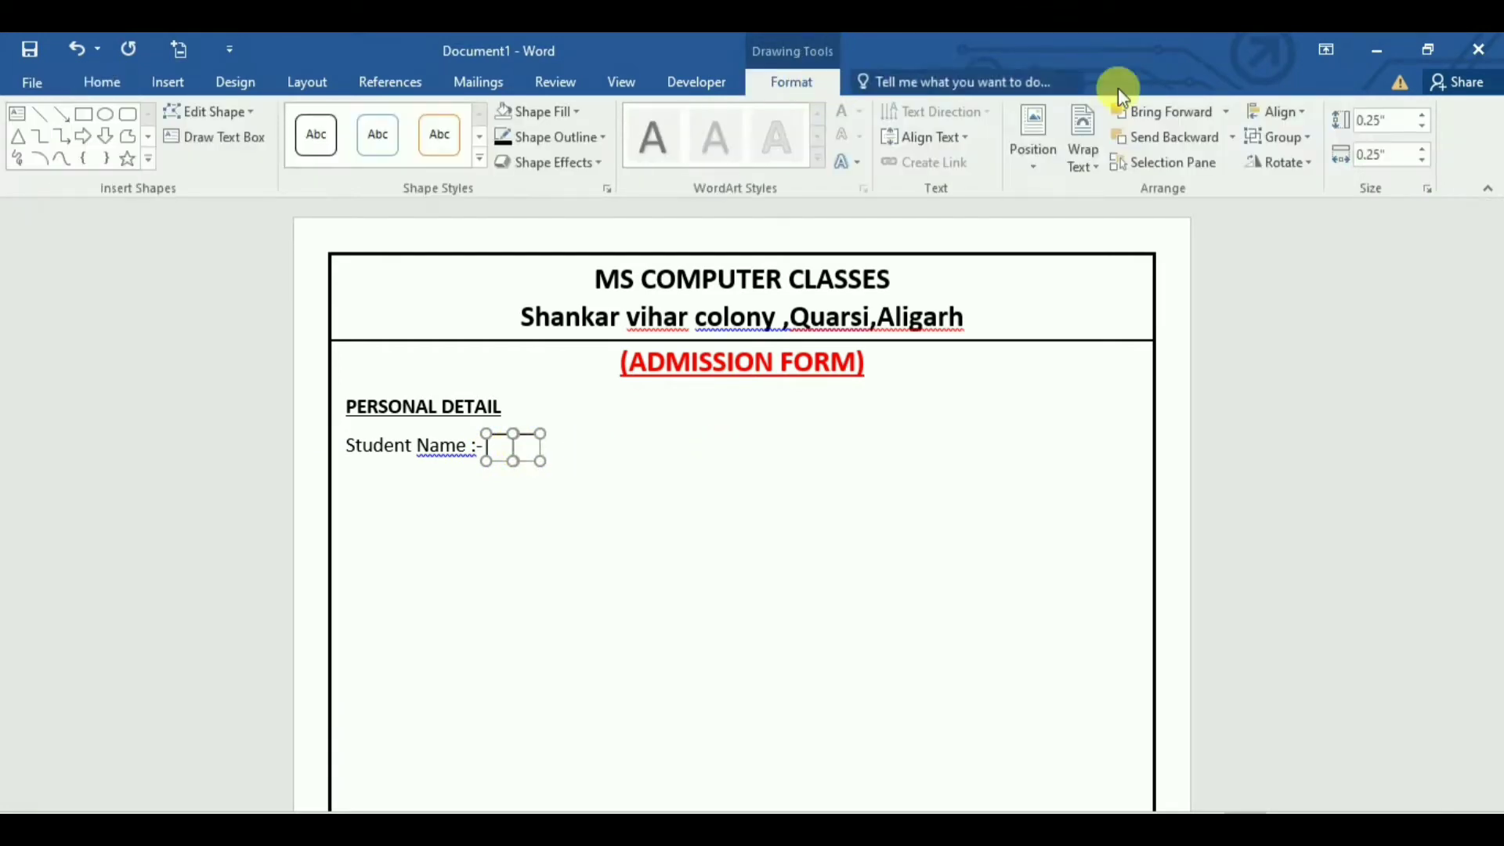
left_click(1291, 133)
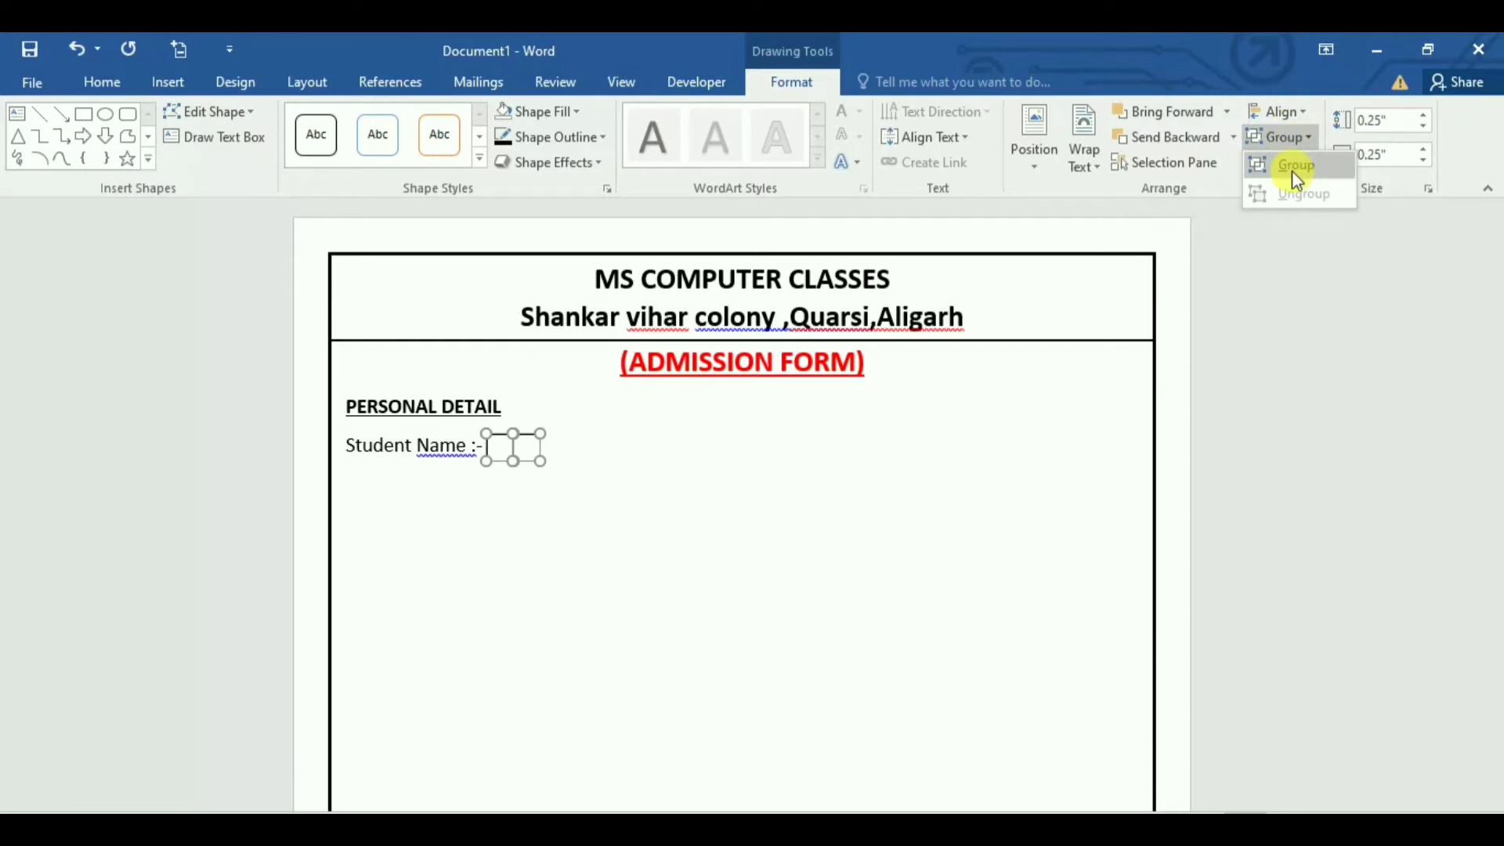
left_click(1291, 166)
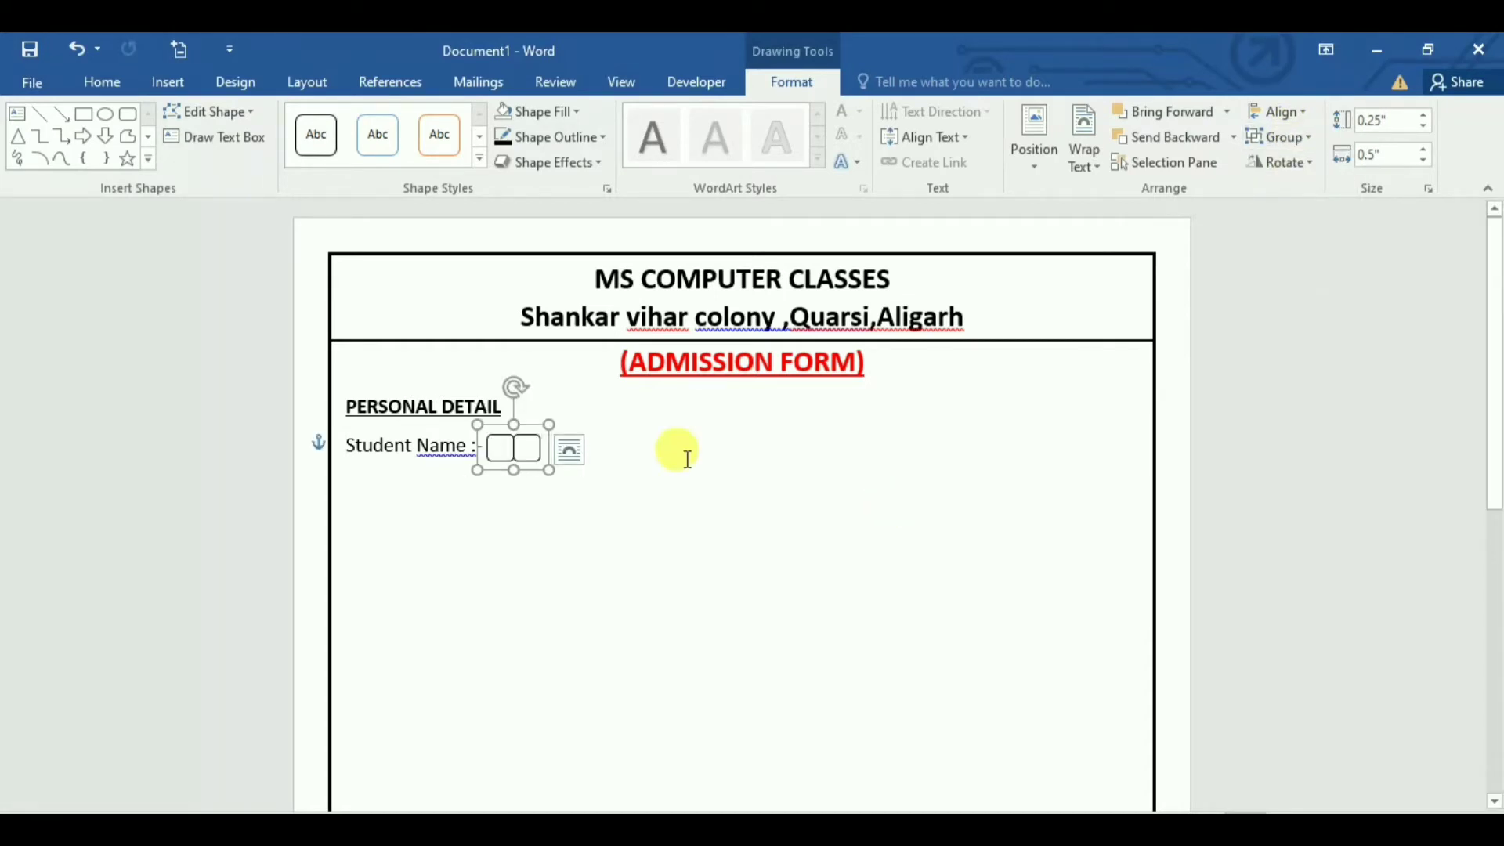
Paste copies of the box pair and line them up to make twelve squares after Student Name
key("ctrl+c")
key("ctrl+v")
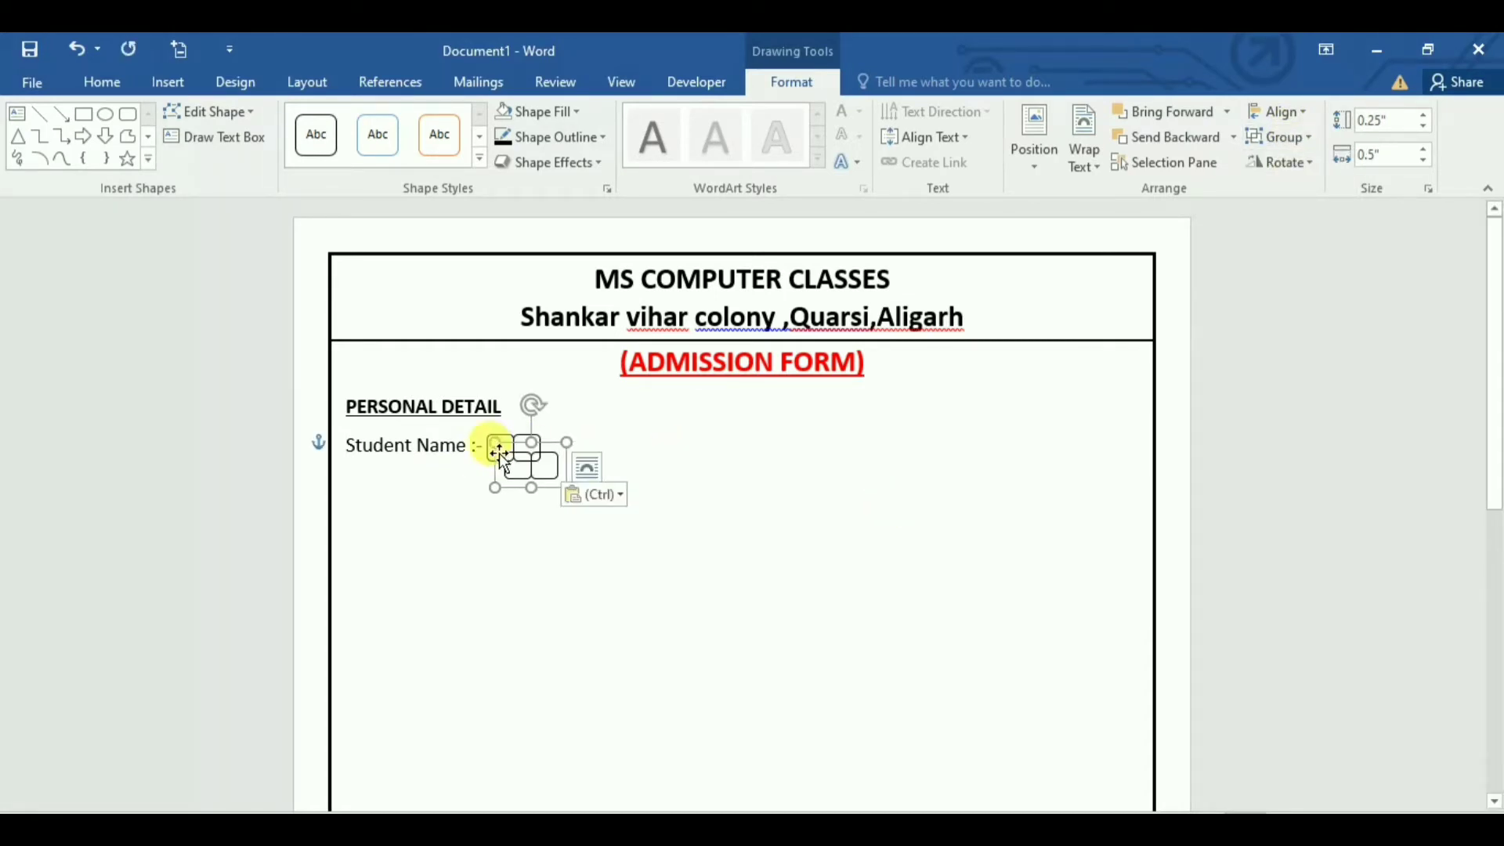
mouse_move(521, 455)
left_mouse_down()
mouse_move(547, 464)
mouse_move(564, 445)
left_mouse_up()
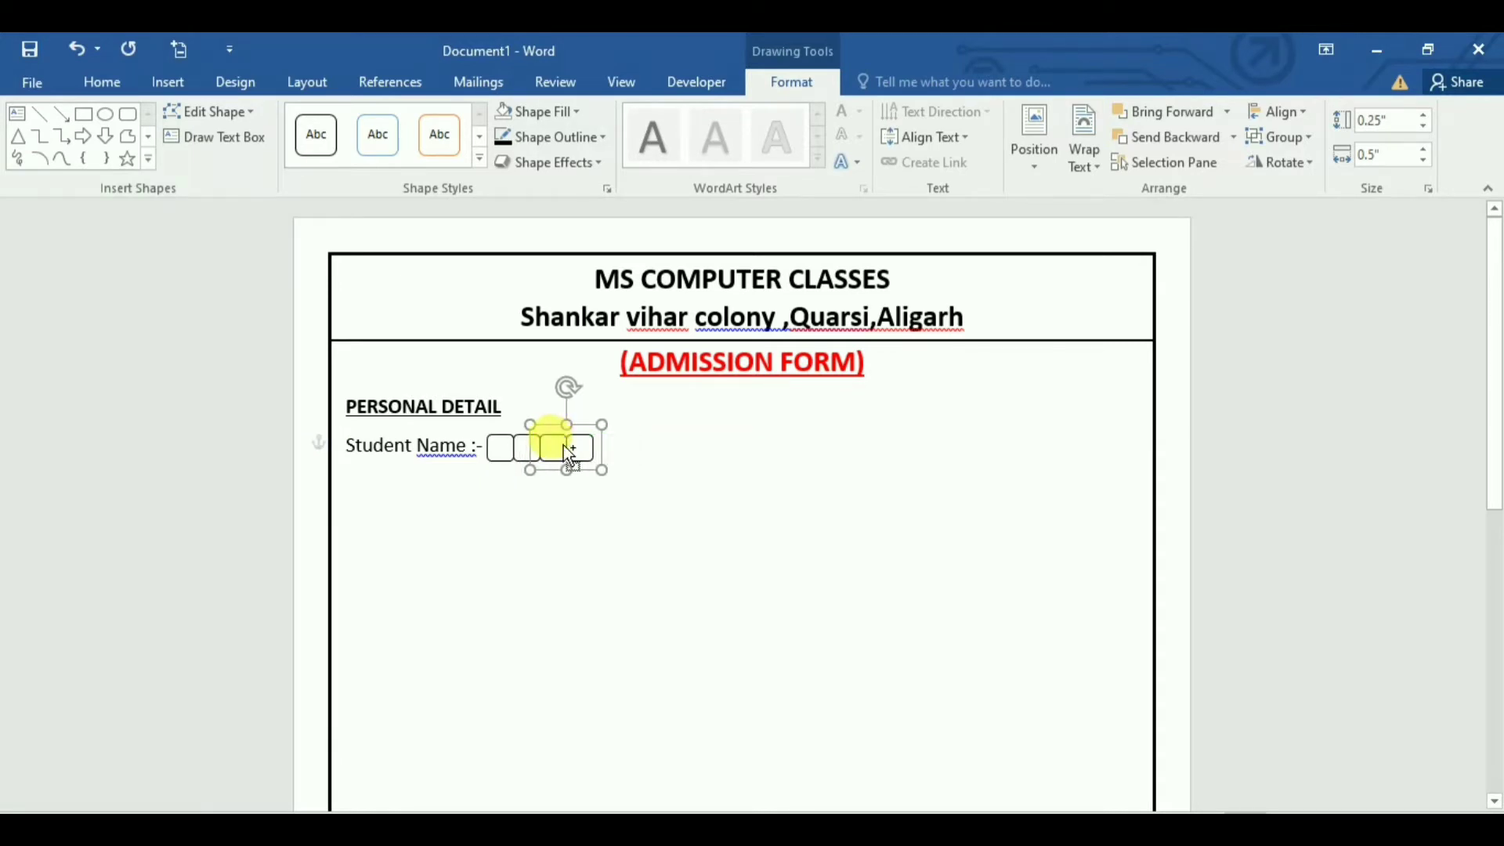
key("ctrl+v")
left_click_drag(574, 468, 609, 452)
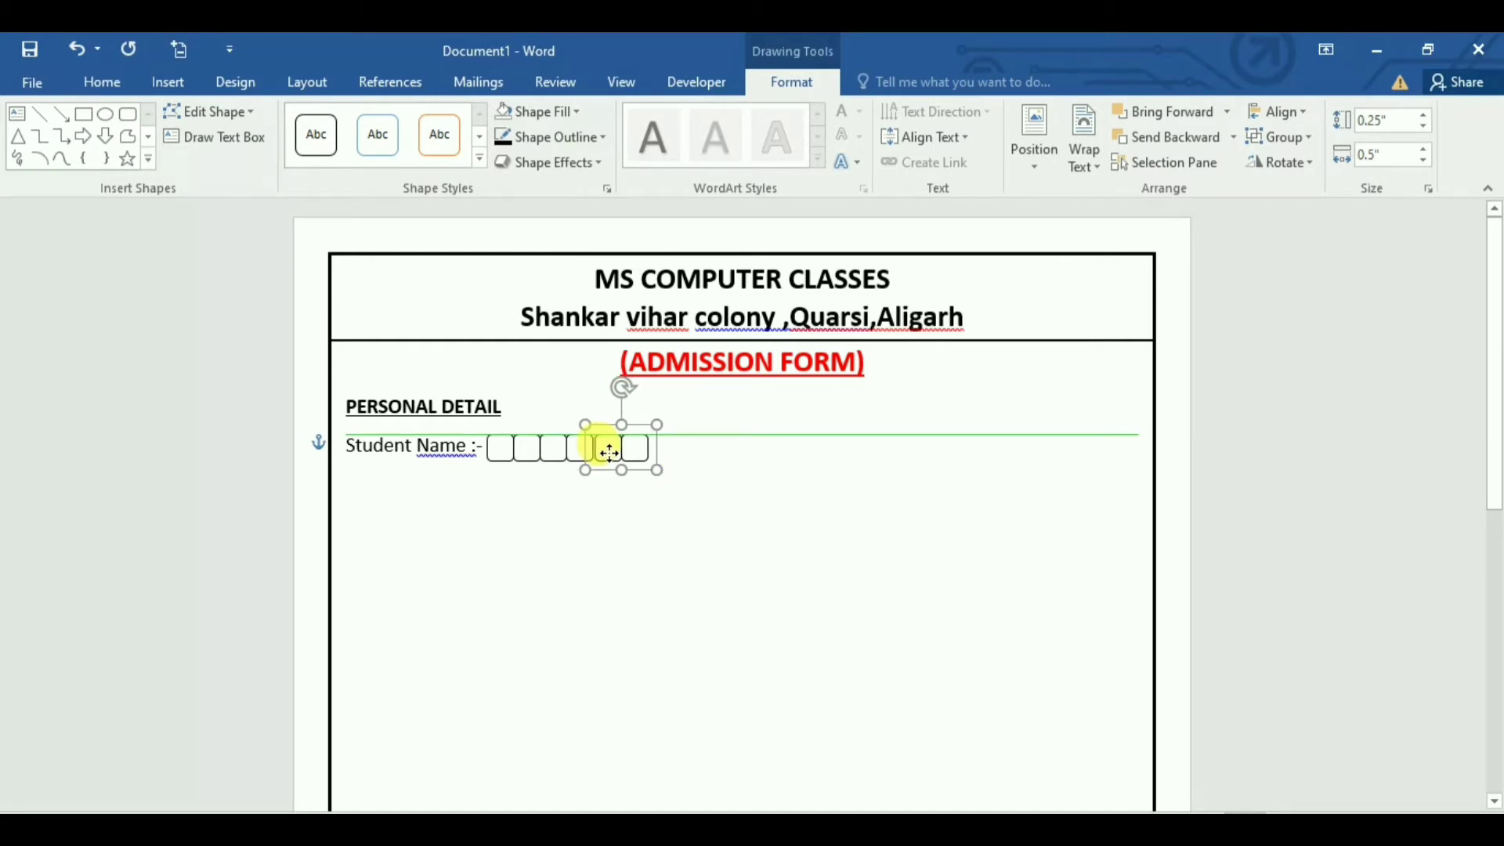
left_click_drag(609, 453, 607, 453)
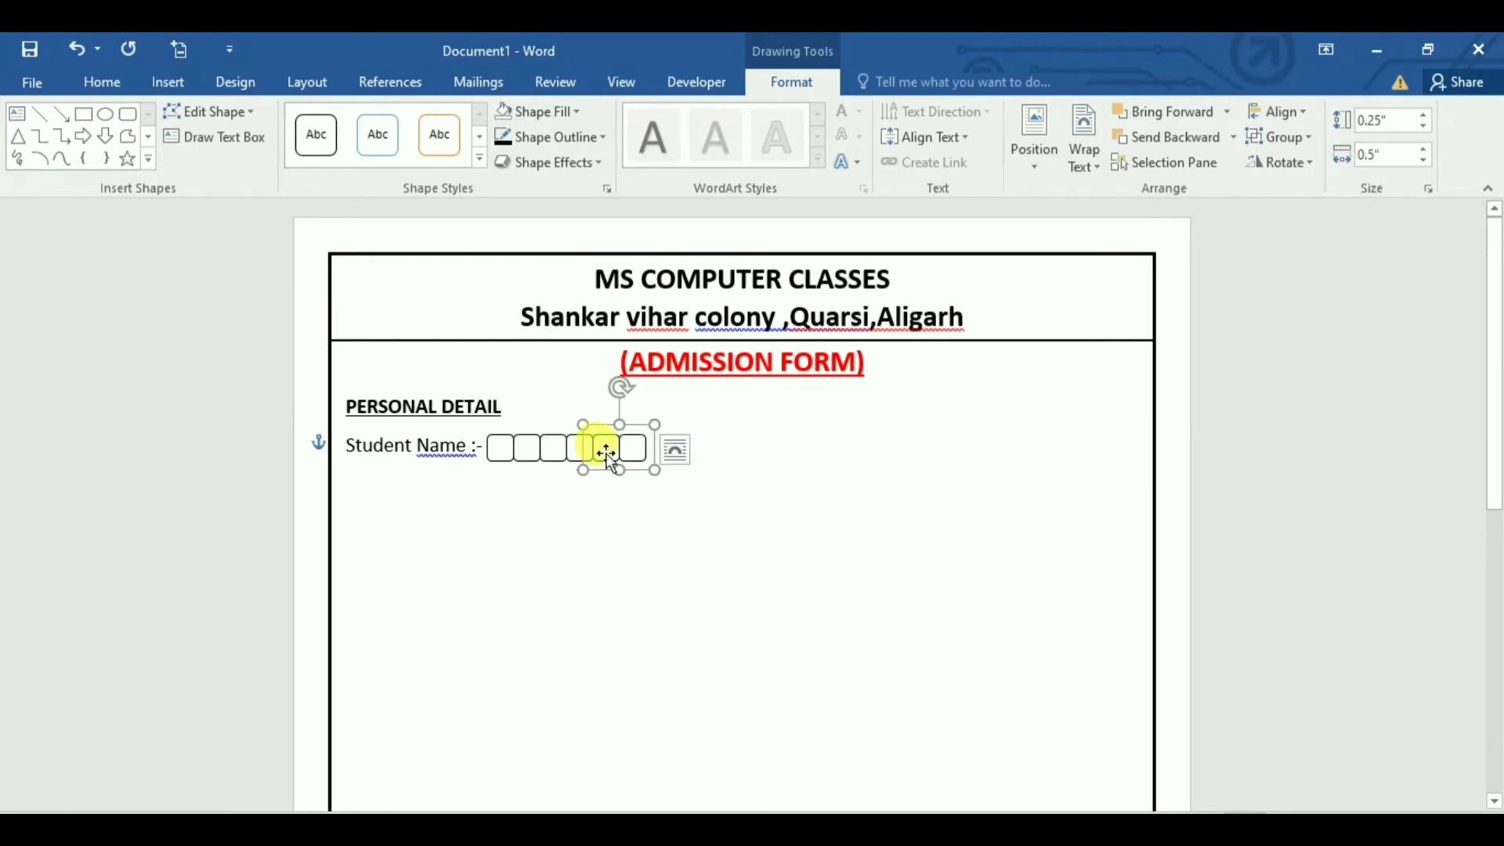
key("ctrl+v")
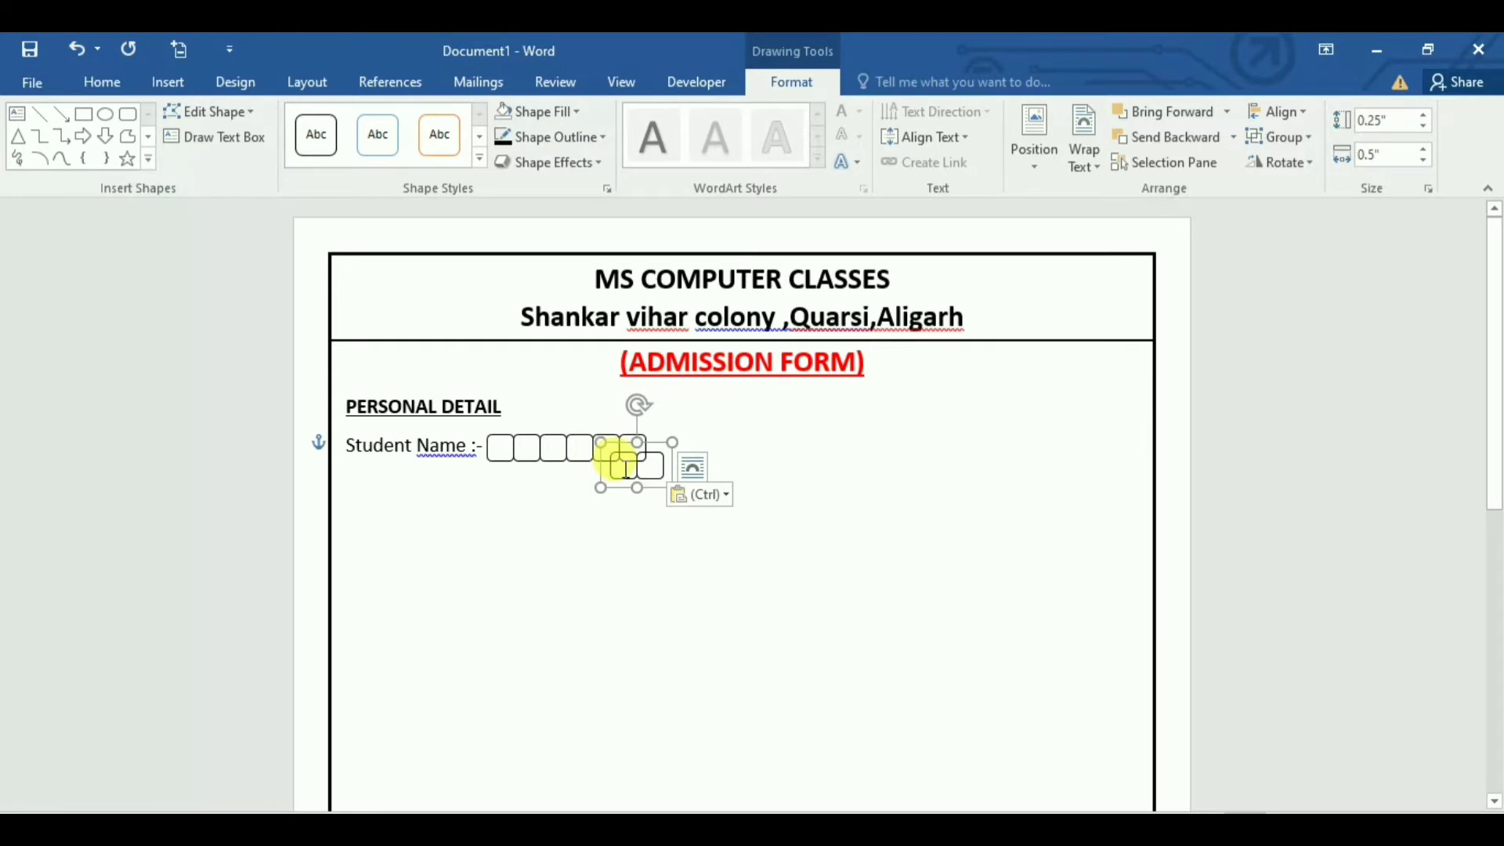
mouse_move(643, 474)
left_mouse_down()
mouse_move(678, 451)
mouse_move(717, 458)
left_mouse_up()
key("ctrl+v")
key("ctrl+v")
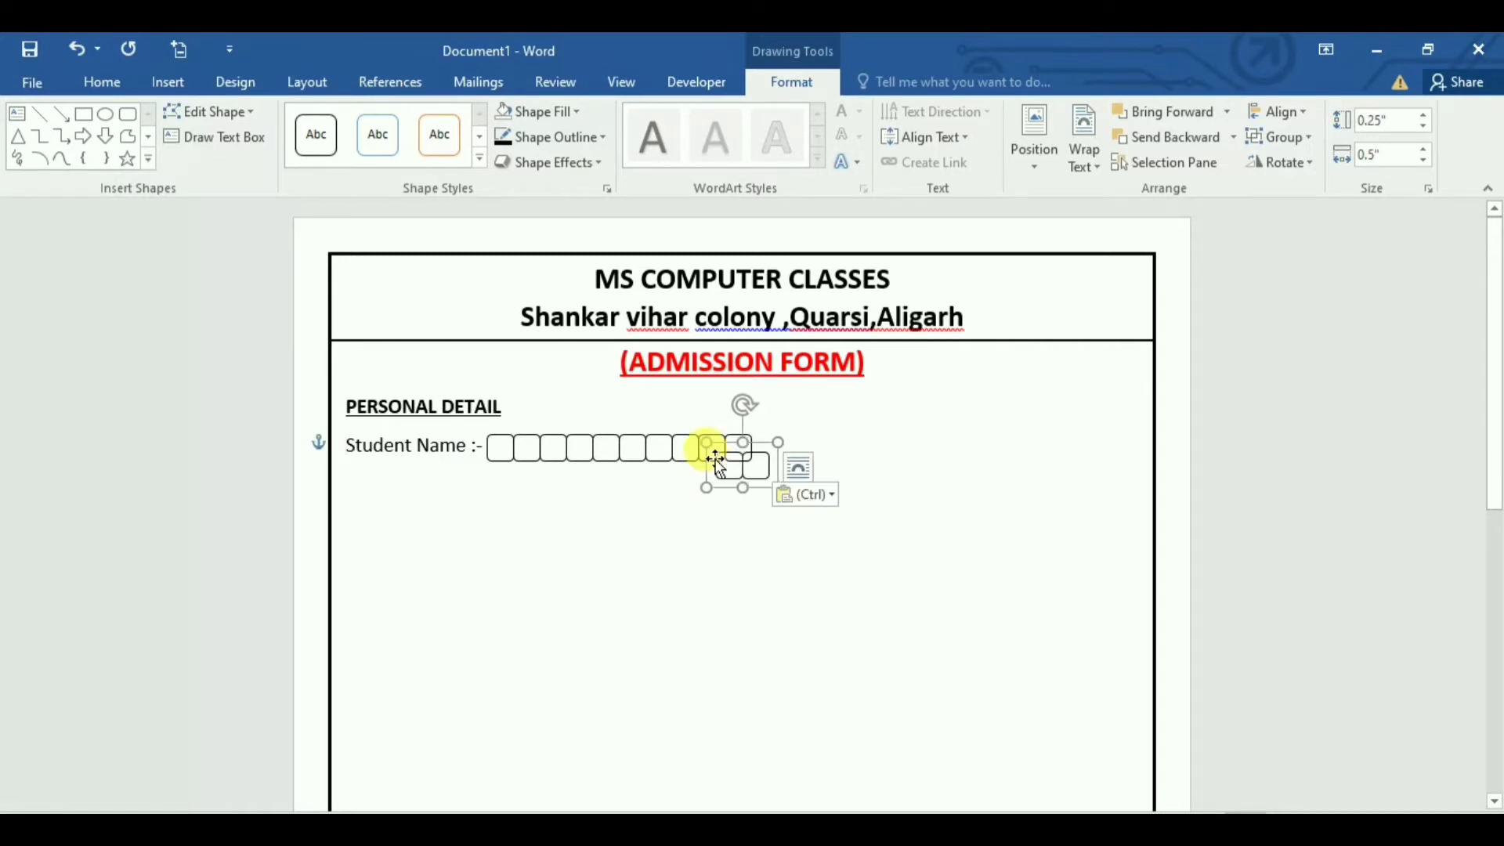
left_click(748, 471)
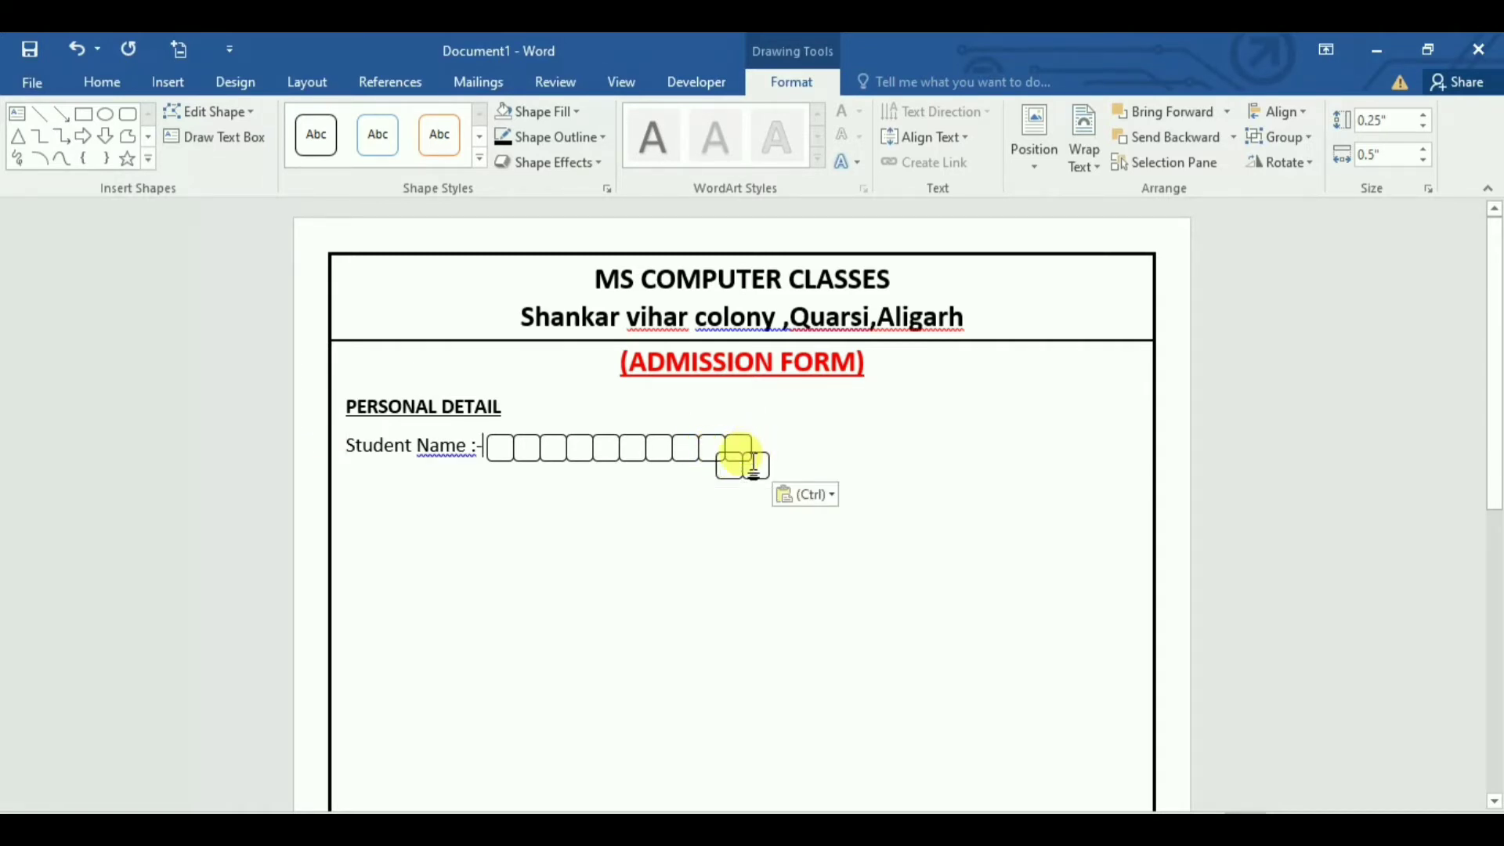
left_click_drag(751, 473, 787, 453)
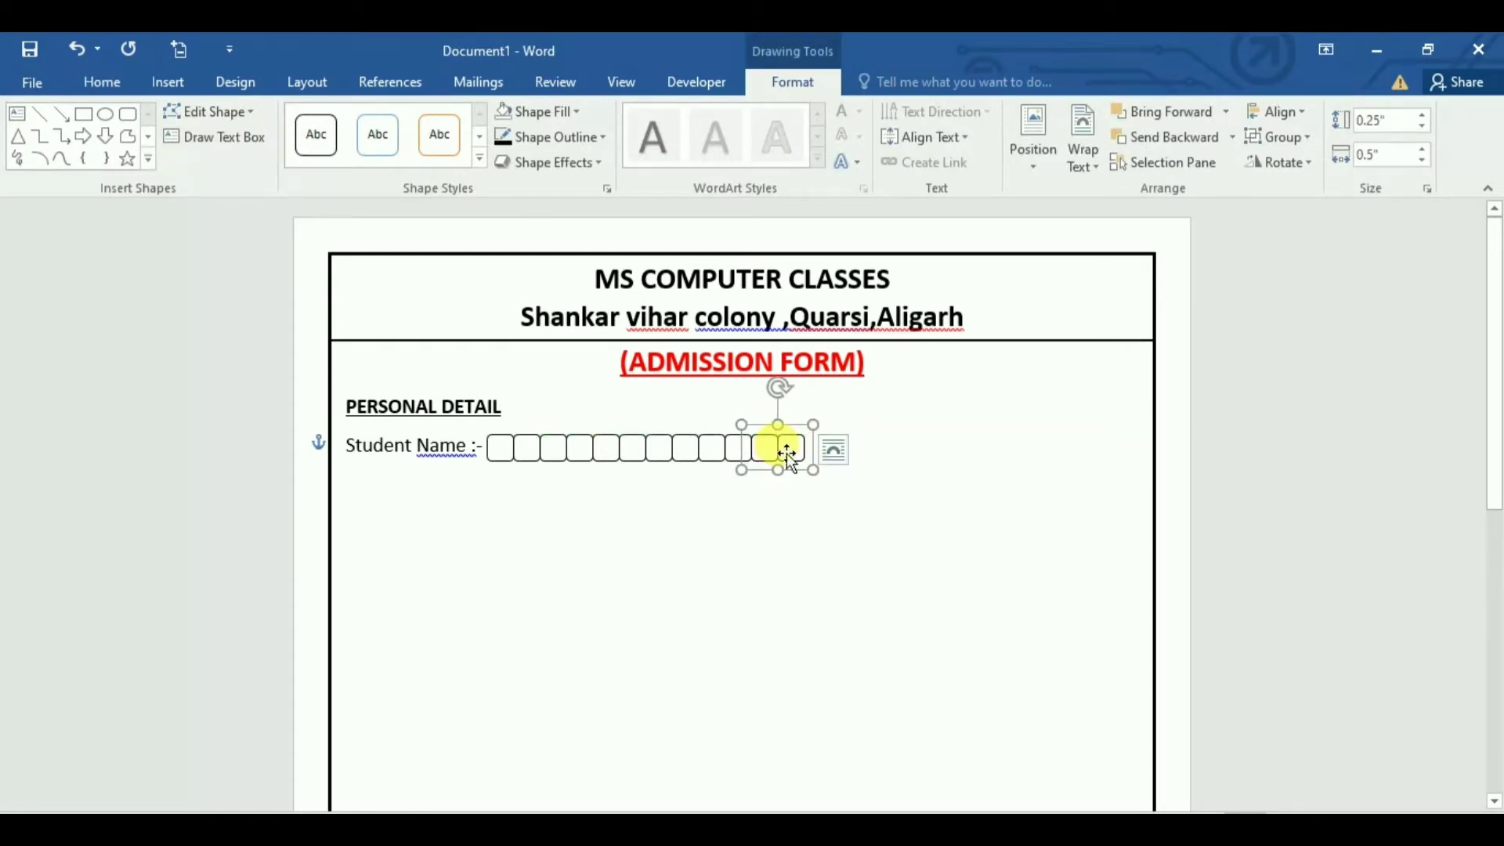
left_click(774, 576)
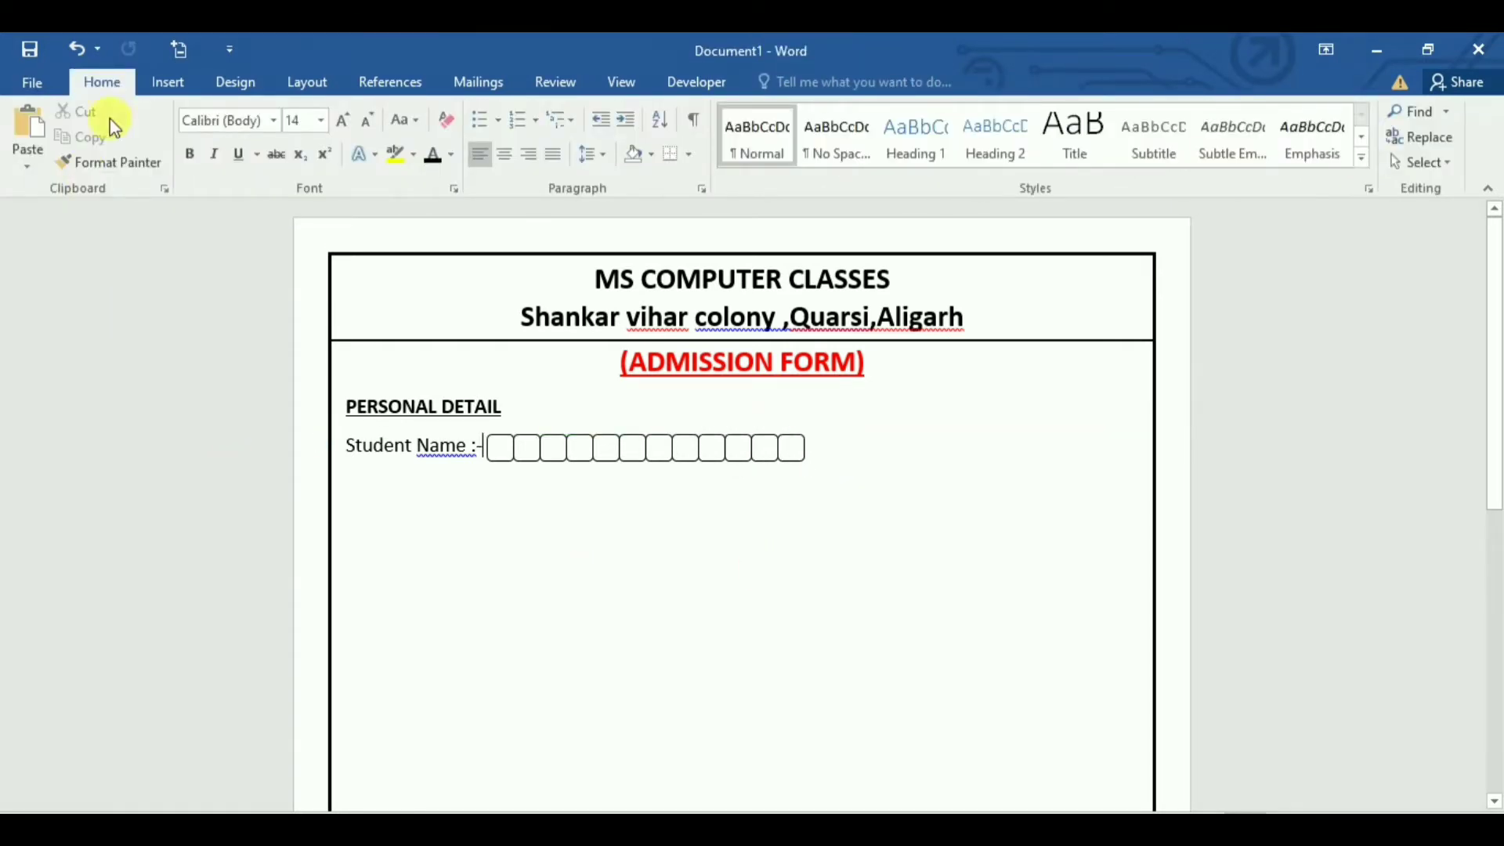
Draw a large rounded rectangle at the form's right edge beside the personal details
left_click(167, 86)
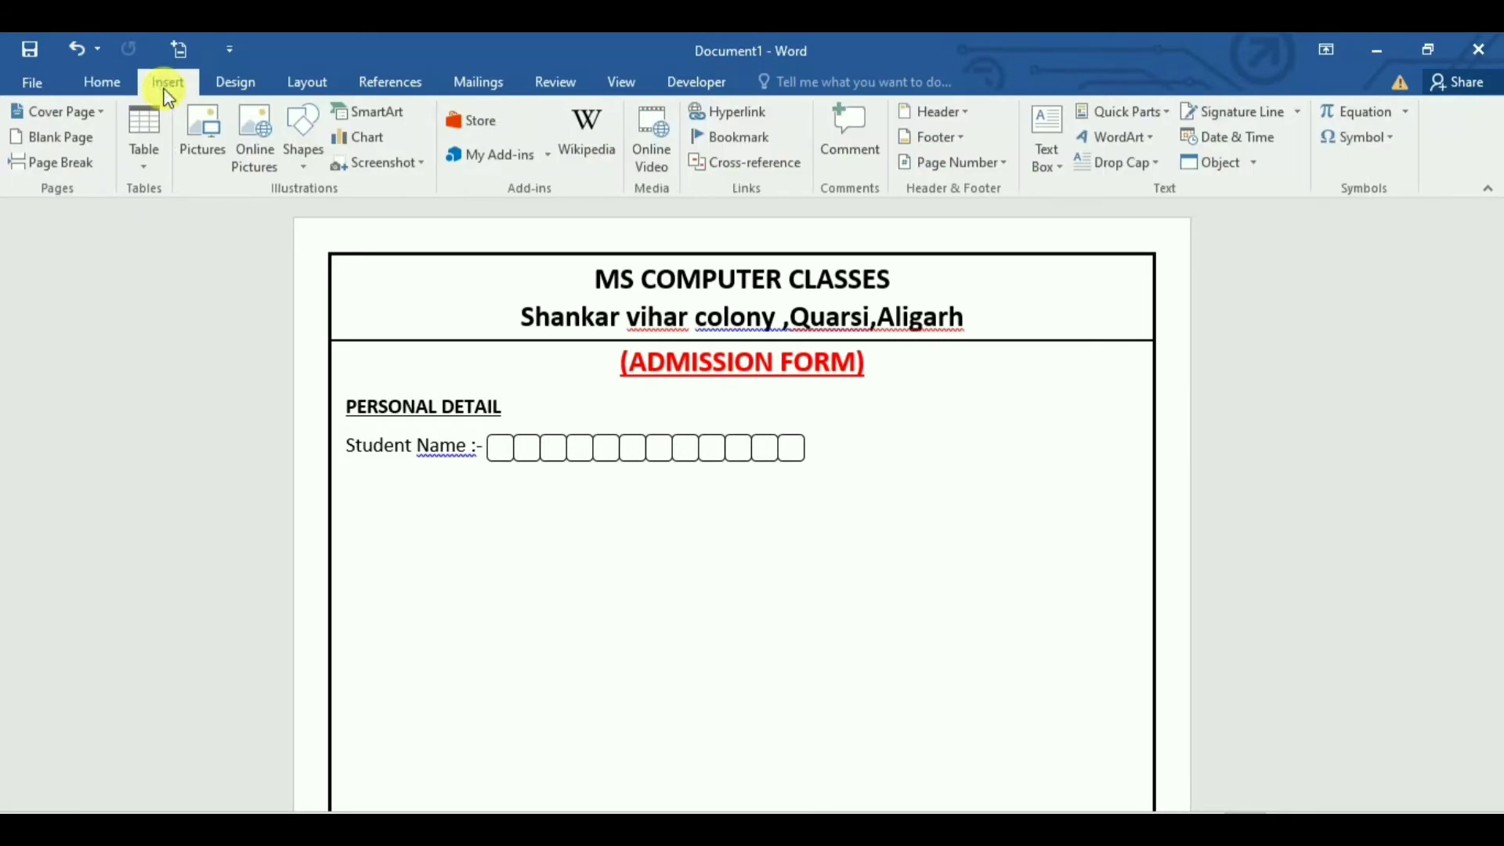
left_click(307, 164)
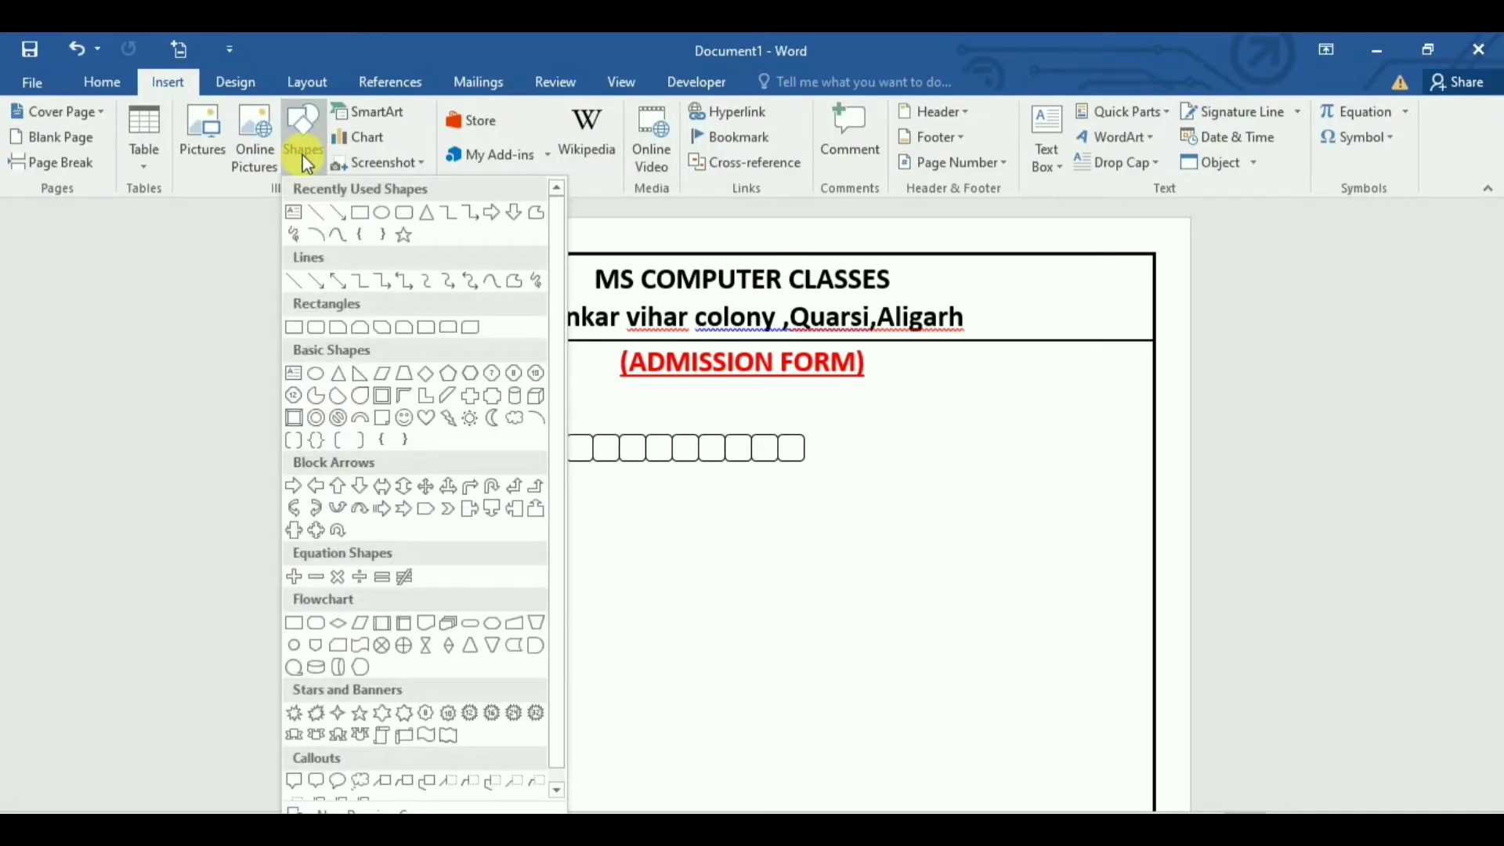
left_click(404, 212)
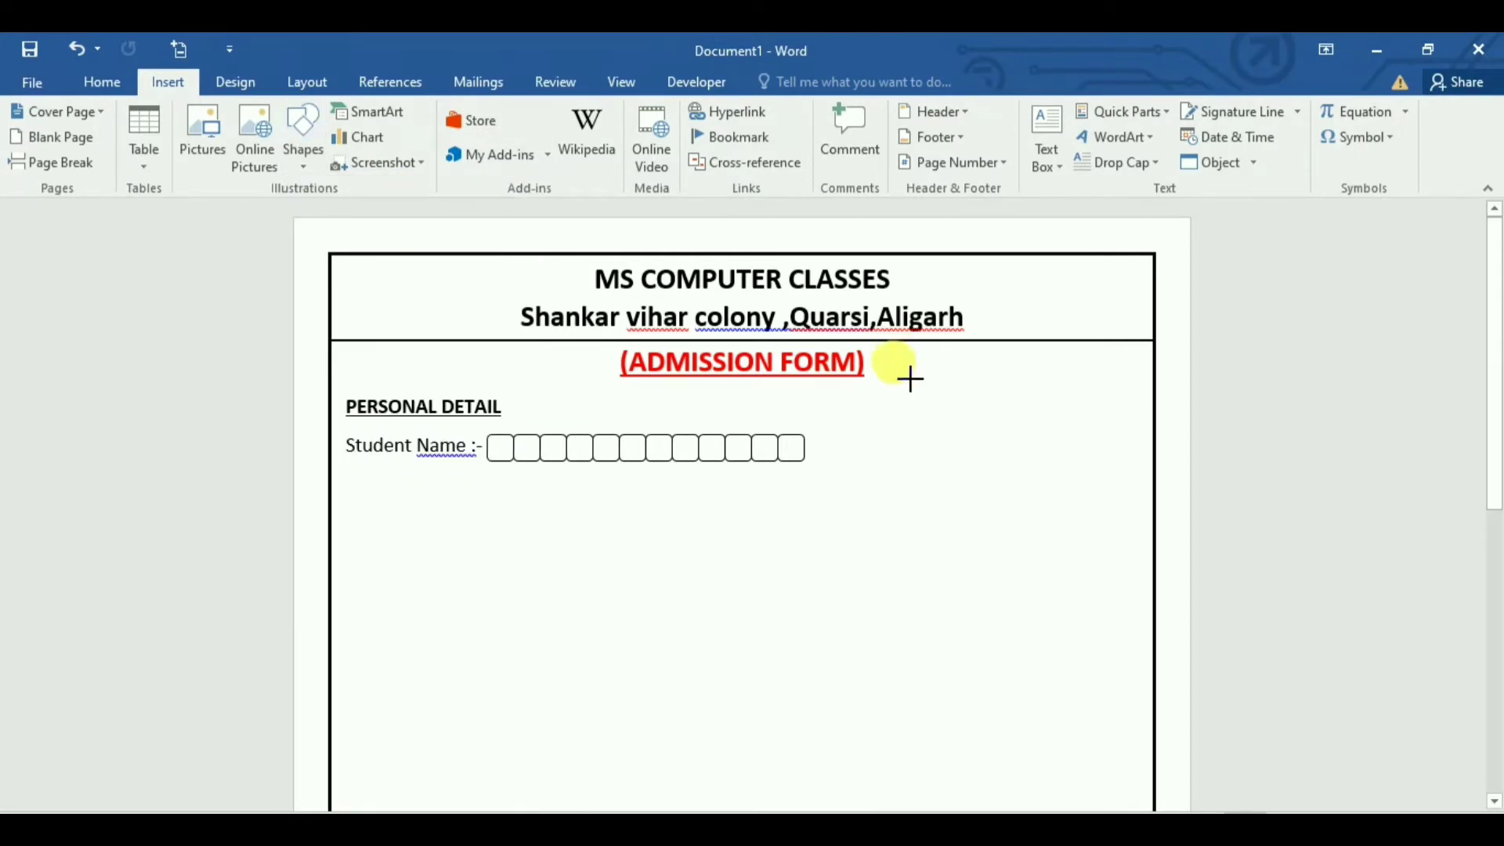
mouse_move(906, 384)
left_mouse_down()
mouse_move(1081, 560)
mouse_move(1063, 545)
mouse_move(1056, 562)
left_mouse_up()
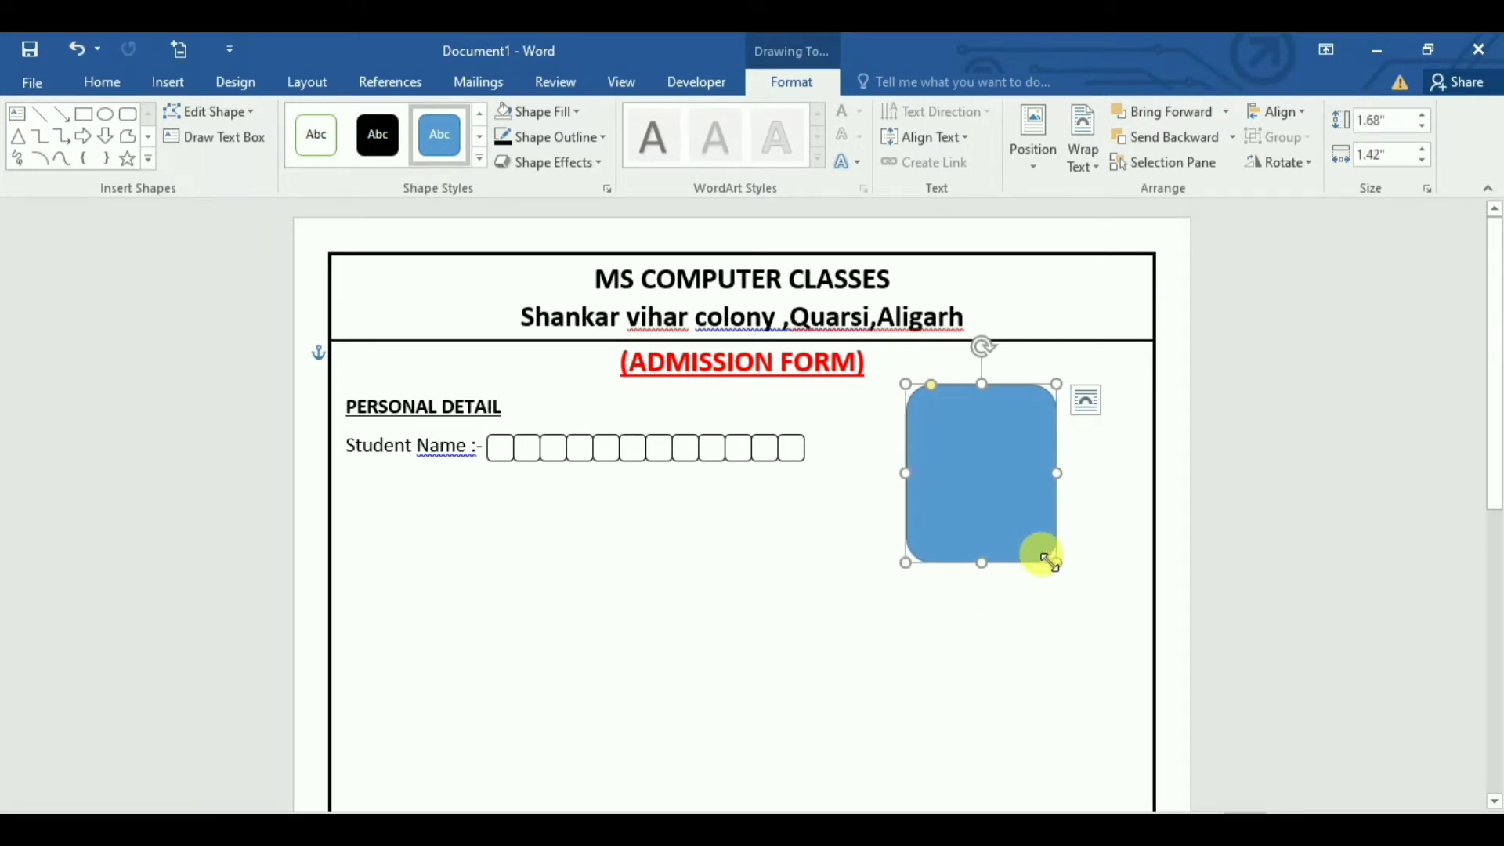
left_click_drag(980, 501, 1064, 478)
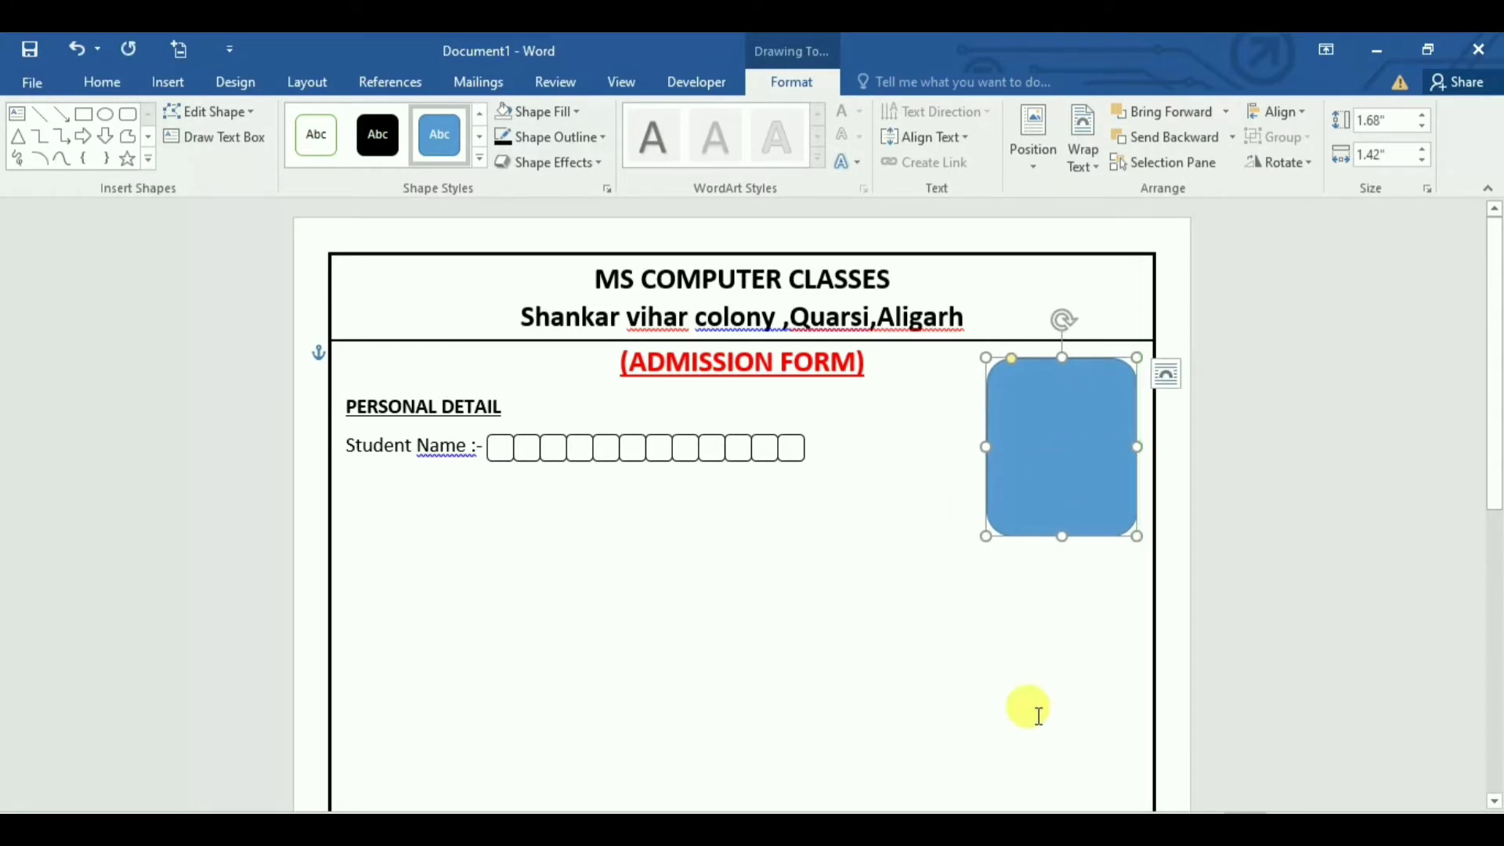
left_click(1038, 716)
Give the photo box no fill and a black outline
left_click(1005, 451)
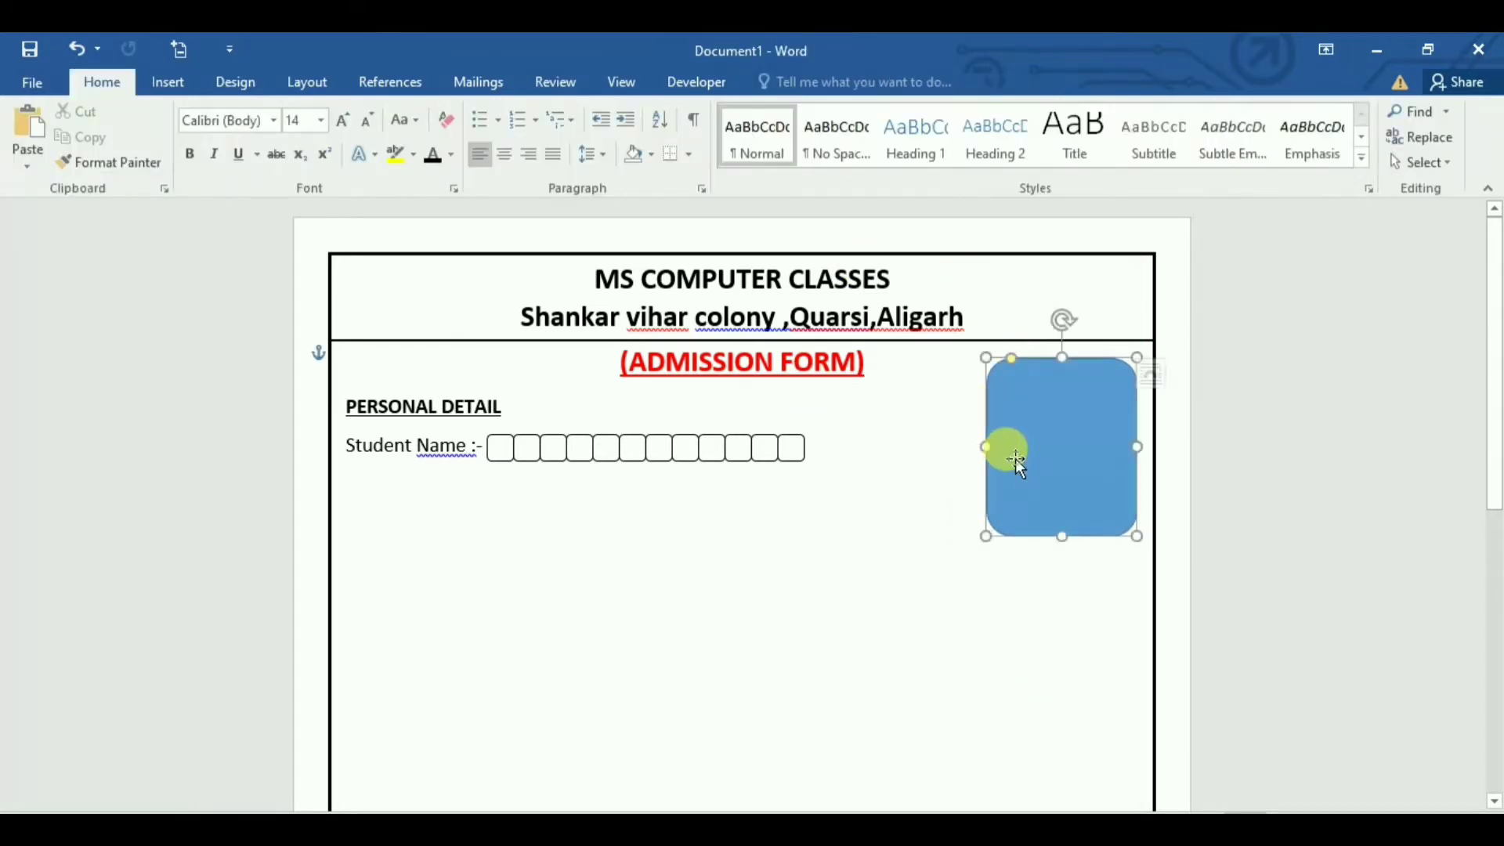
left_click(791, 83)
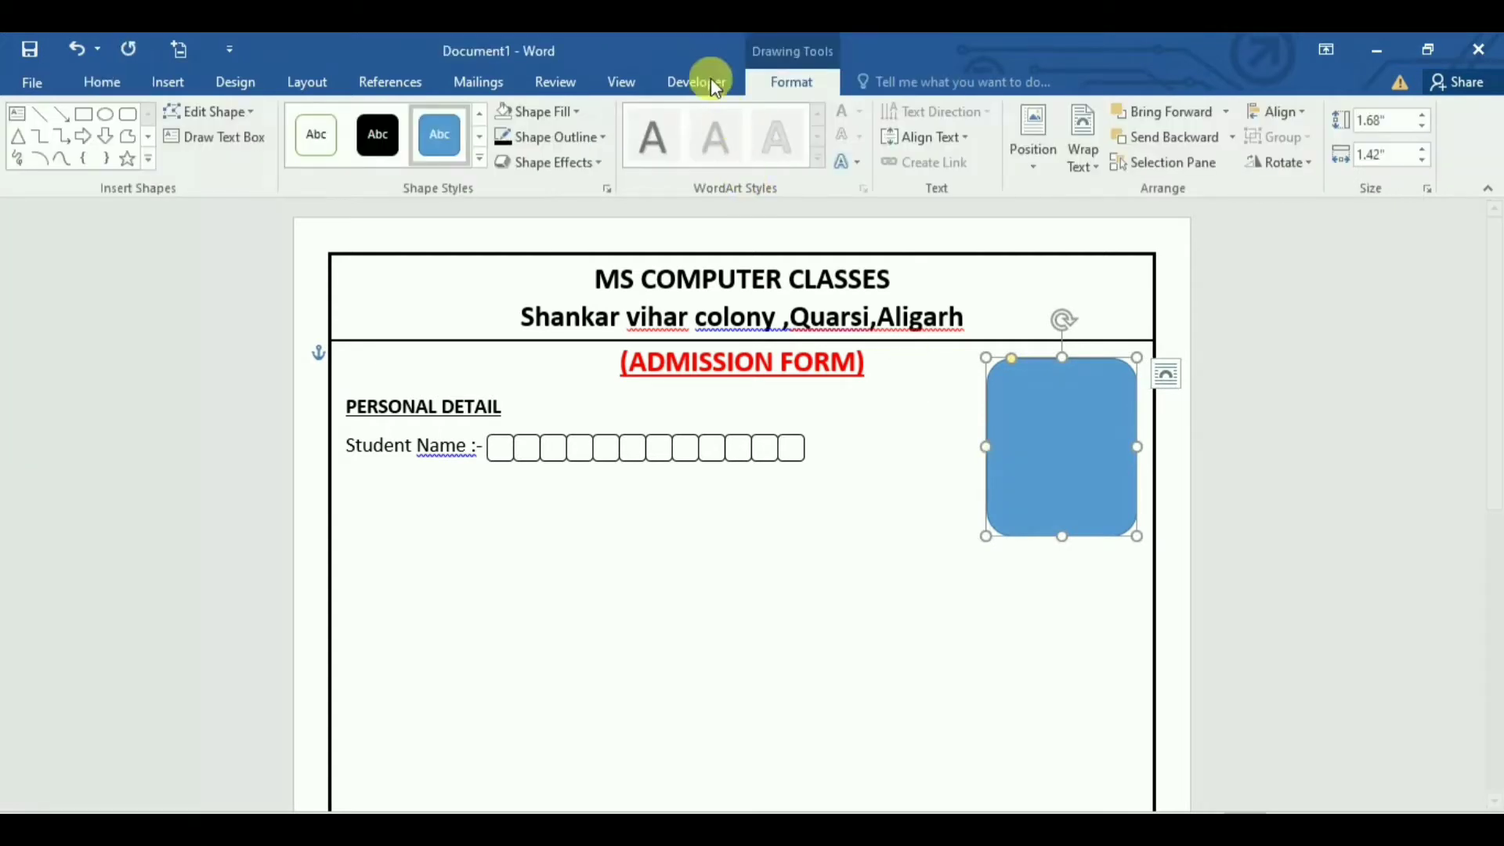
left_click(537, 118)
key("Escape")
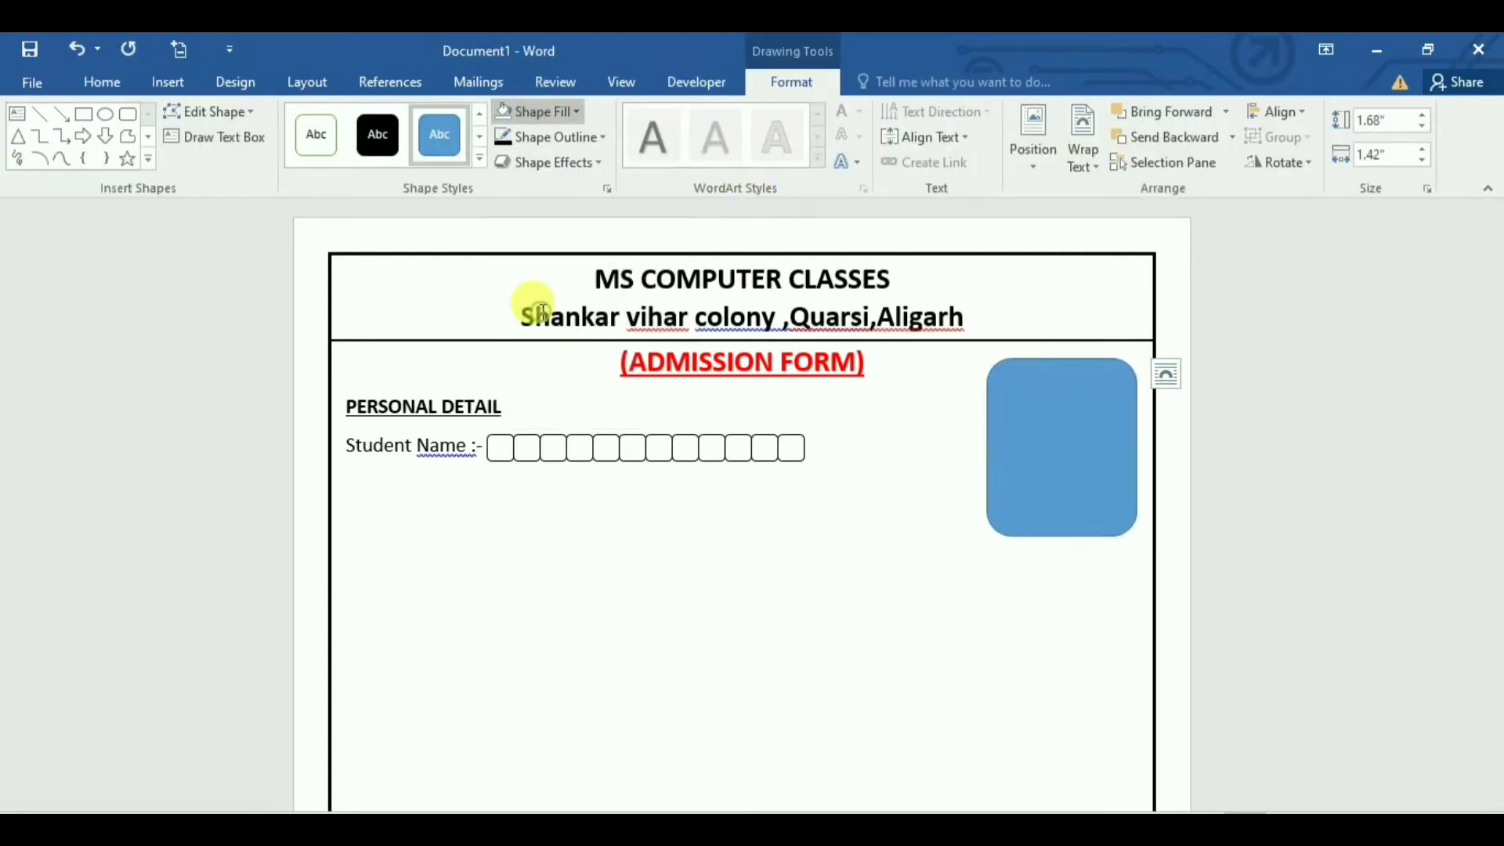
left_click(584, 138)
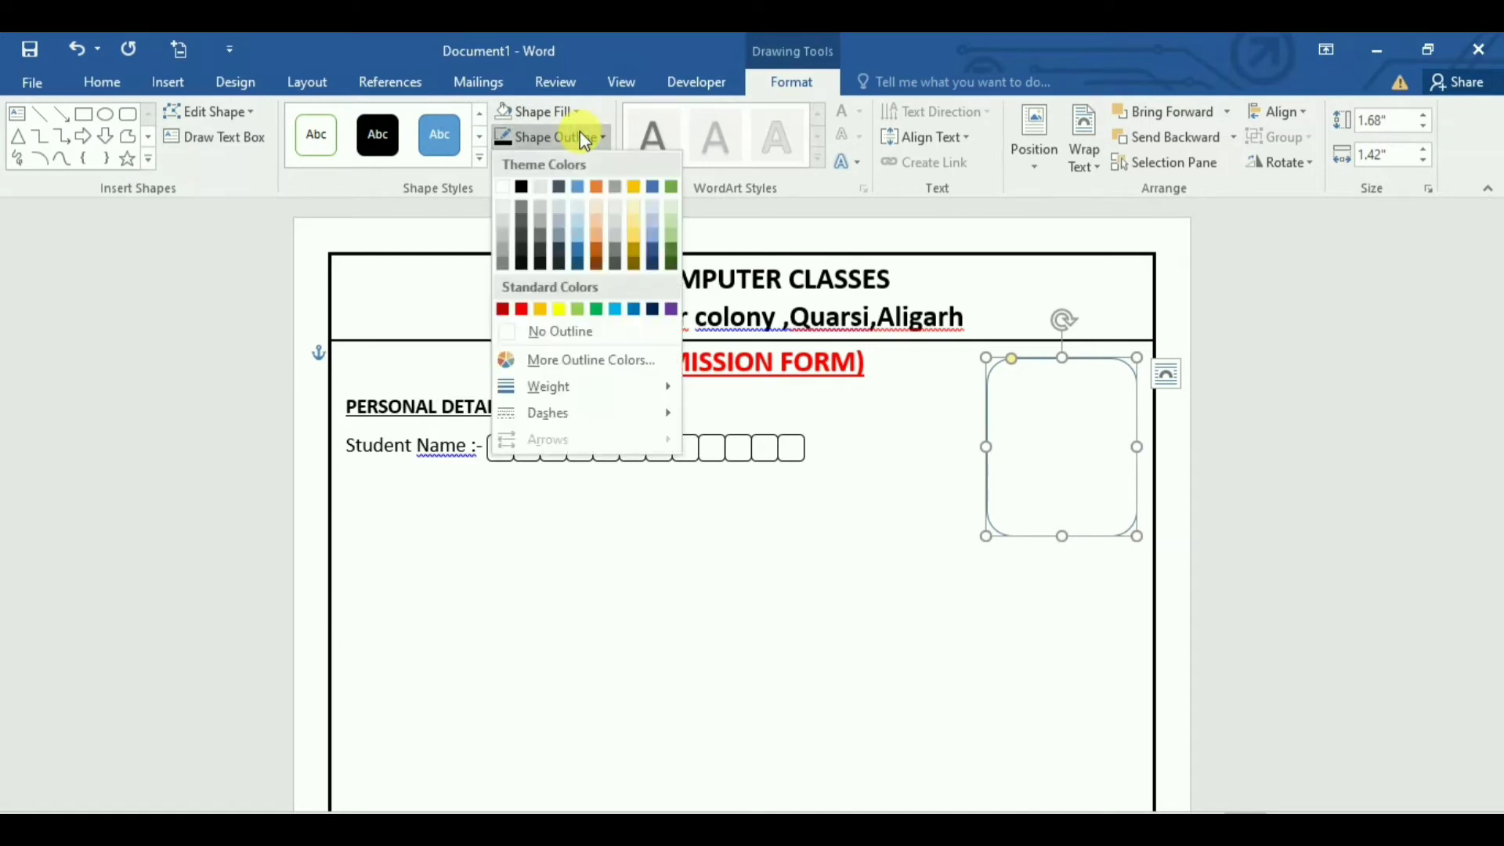
left_click(520, 186)
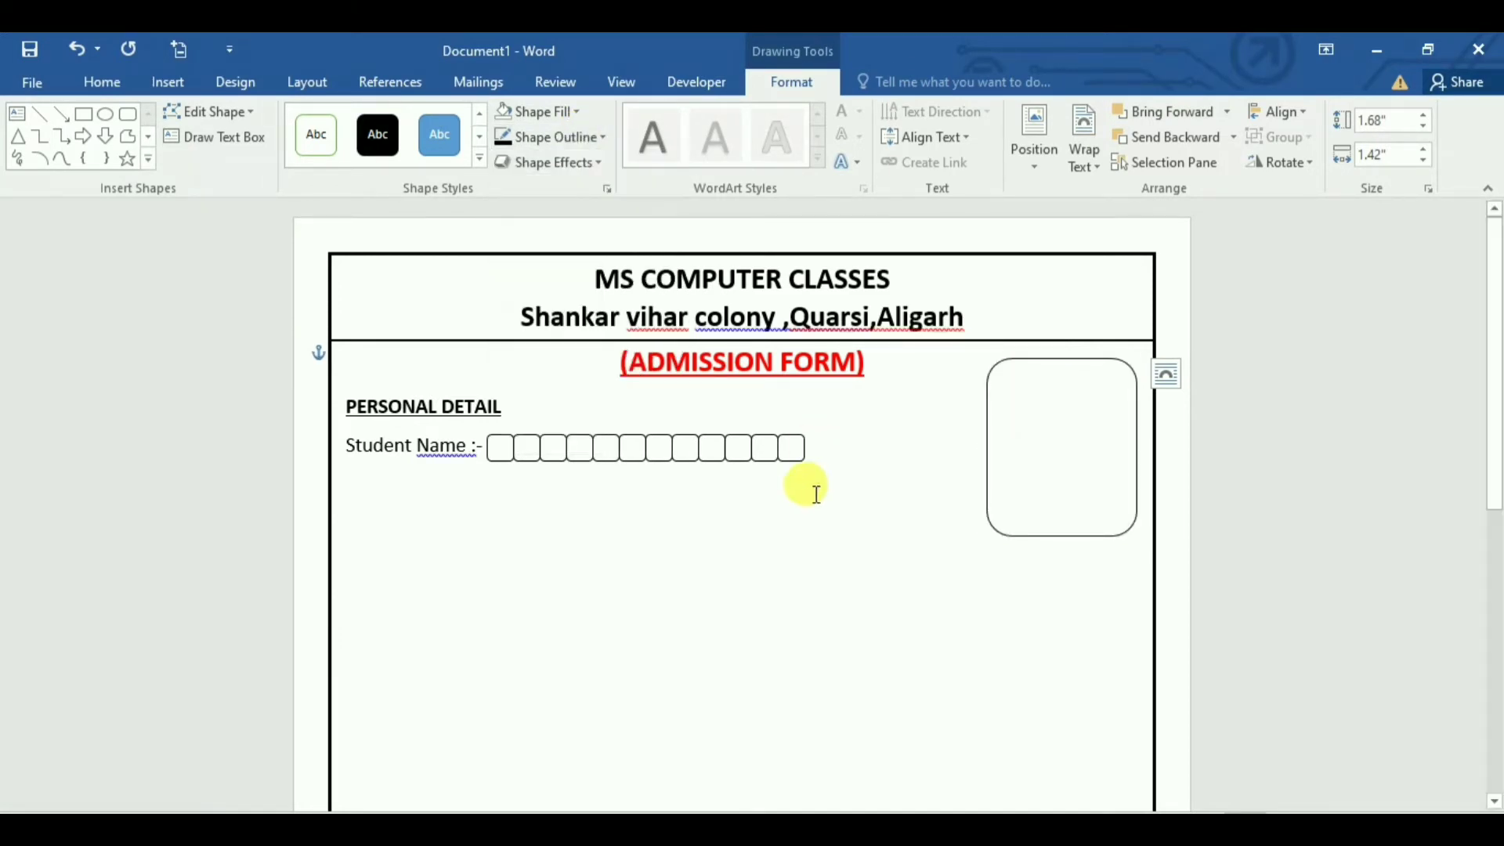
key("Tab")
Paste three more box copies at the row end so Student Name nearly reaches the photo box
left_click(755, 449)
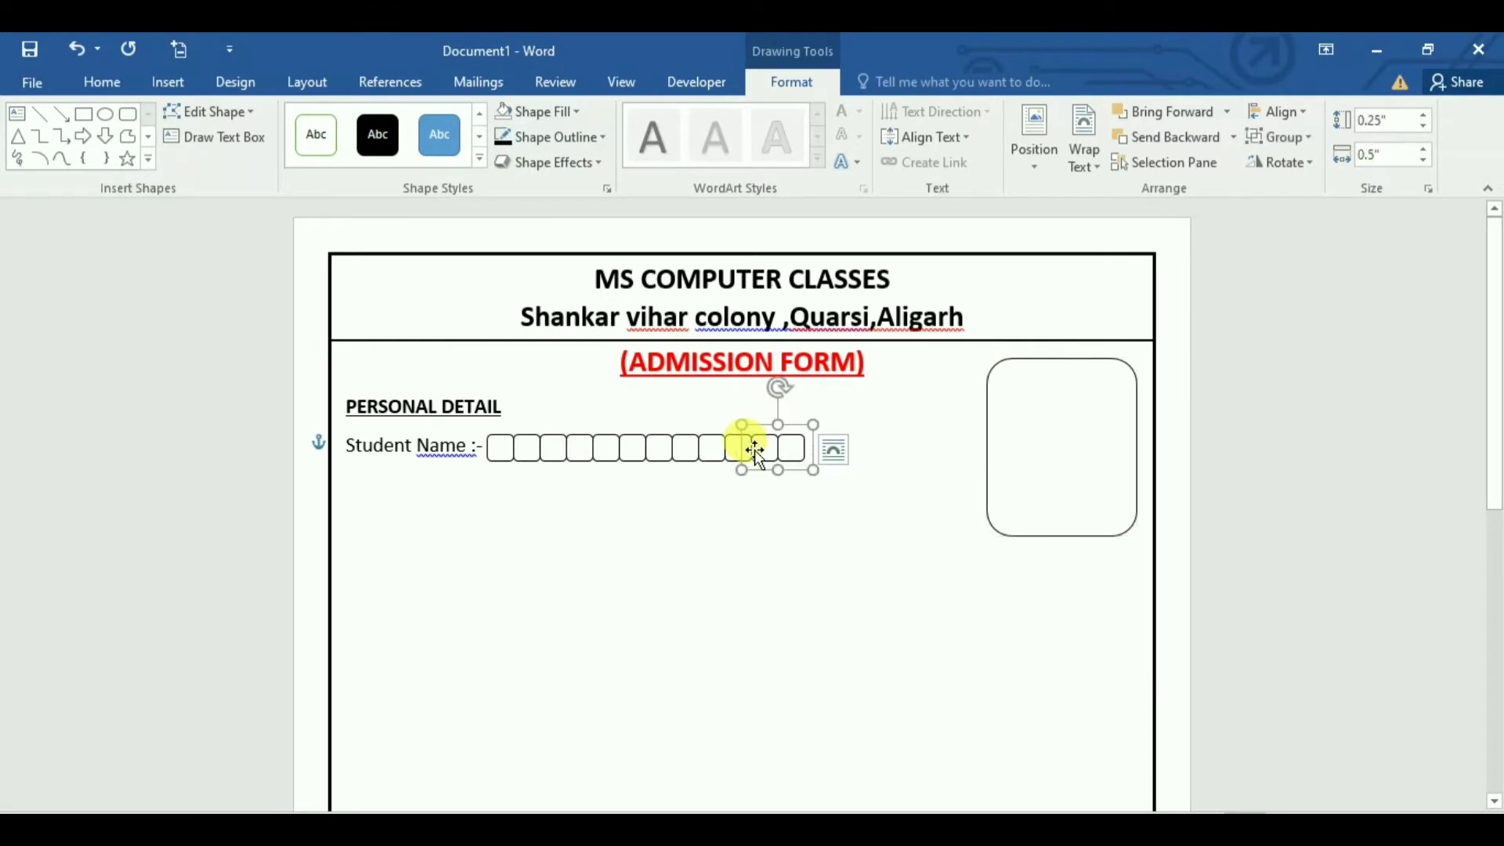
key("ctrl+v")
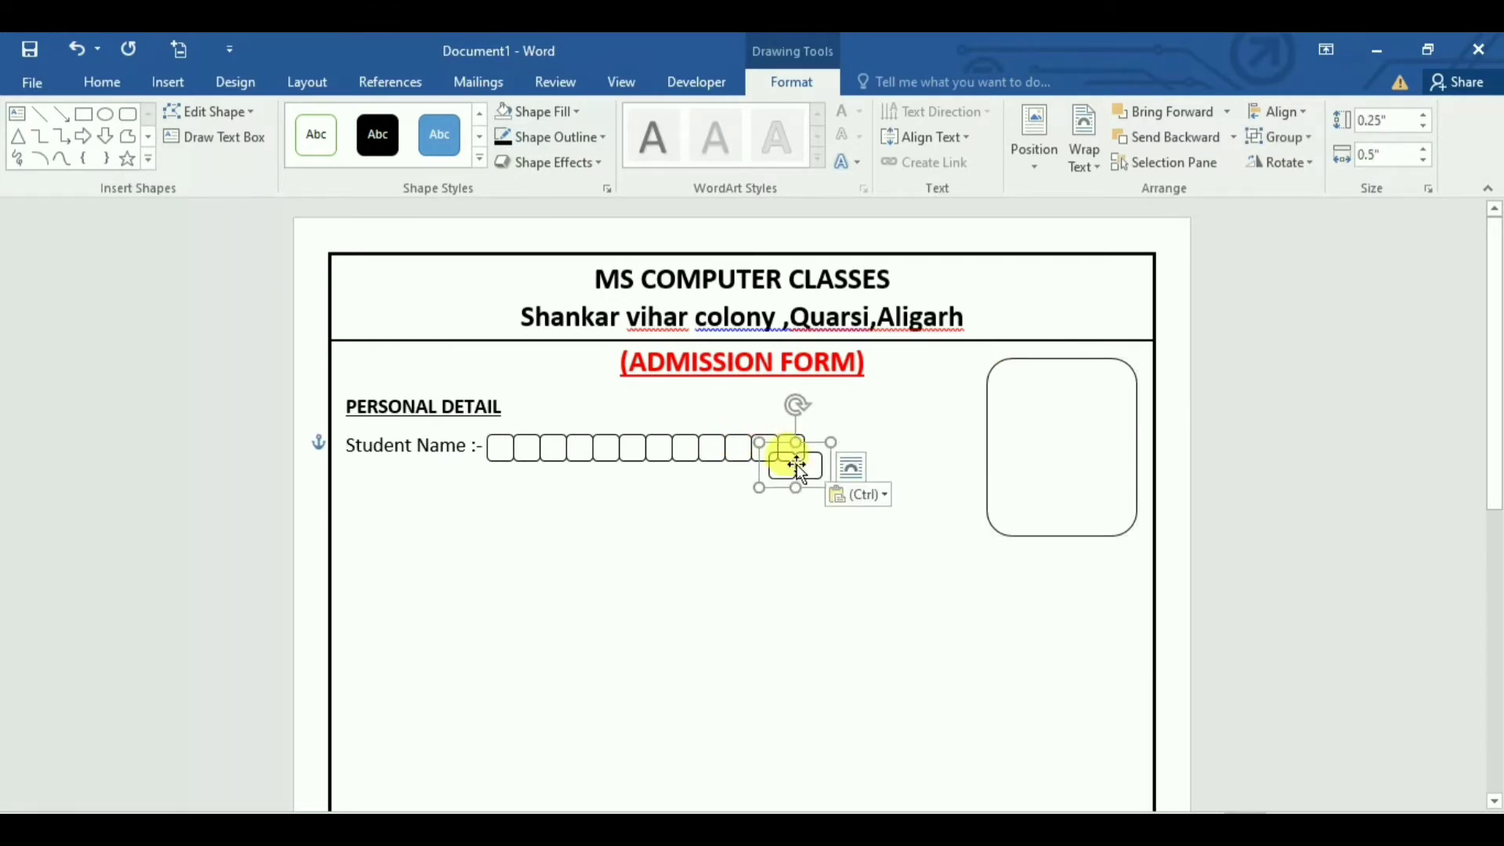
left_click_drag(812, 465, 831, 448)
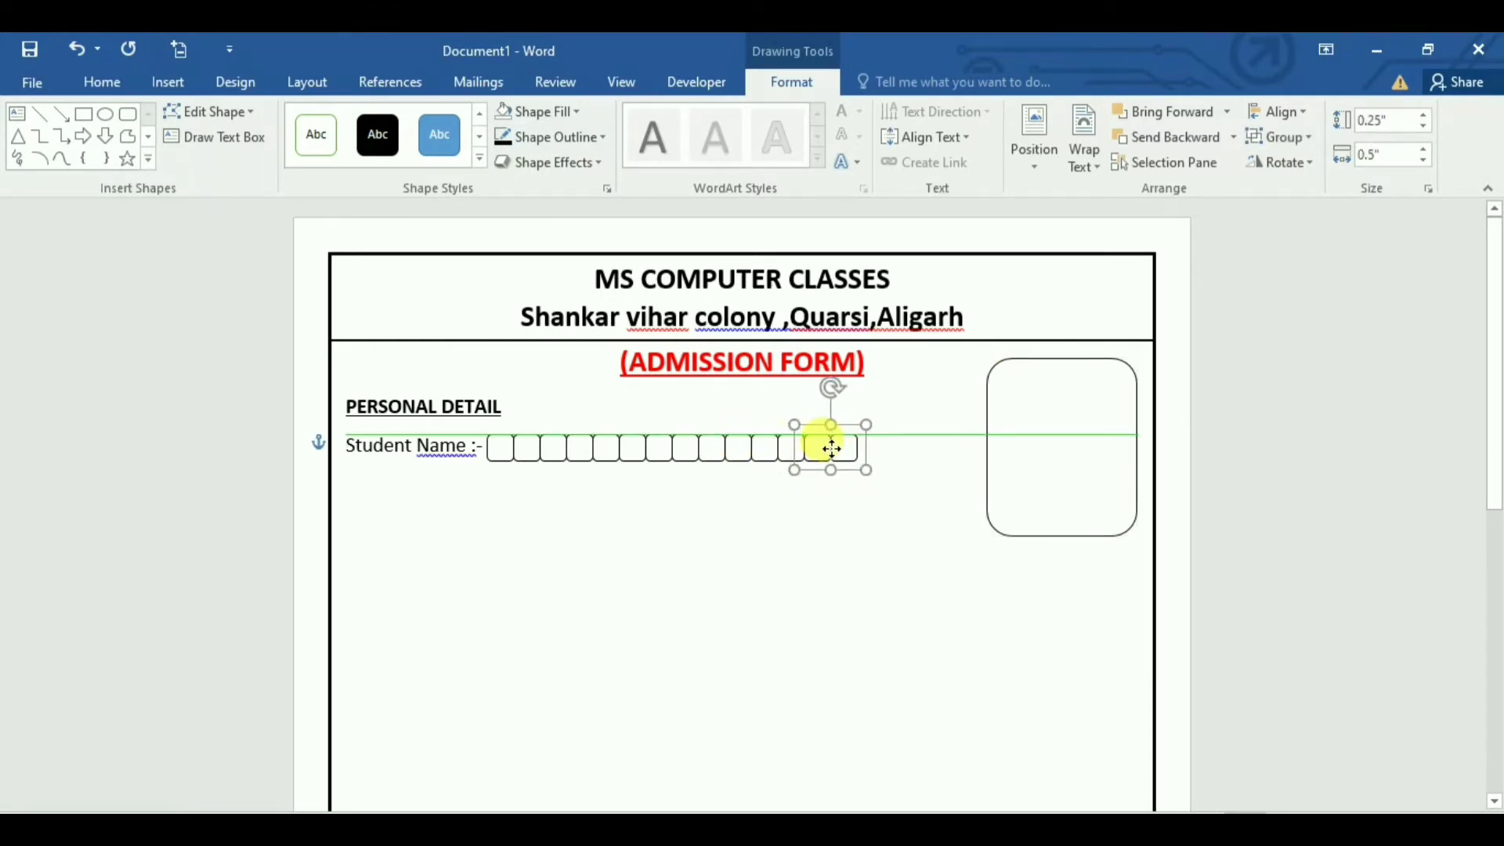
key("ctrl+v")
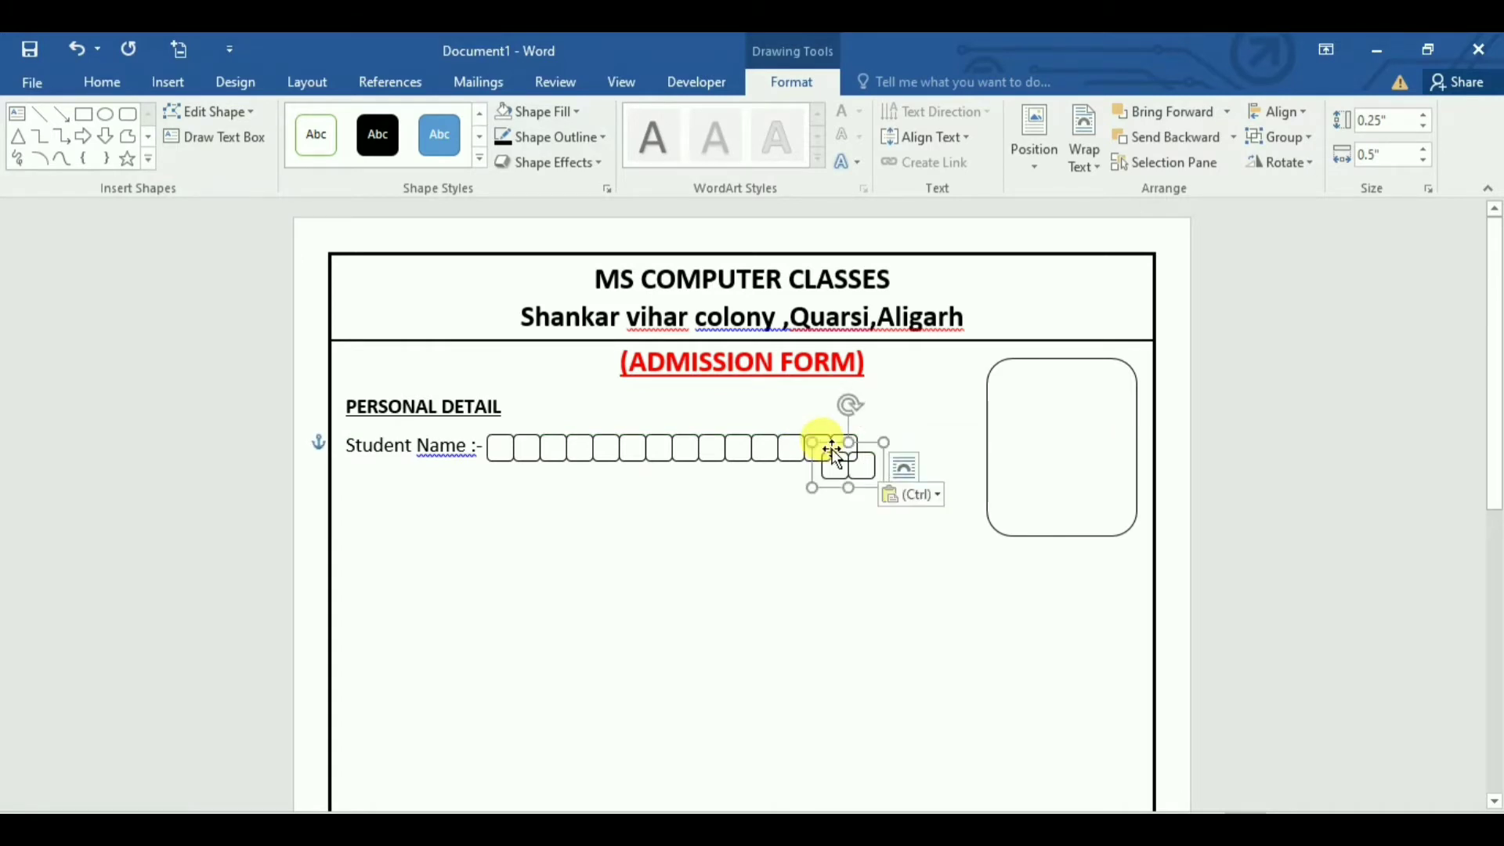
left_click_drag(836, 463, 870, 451)
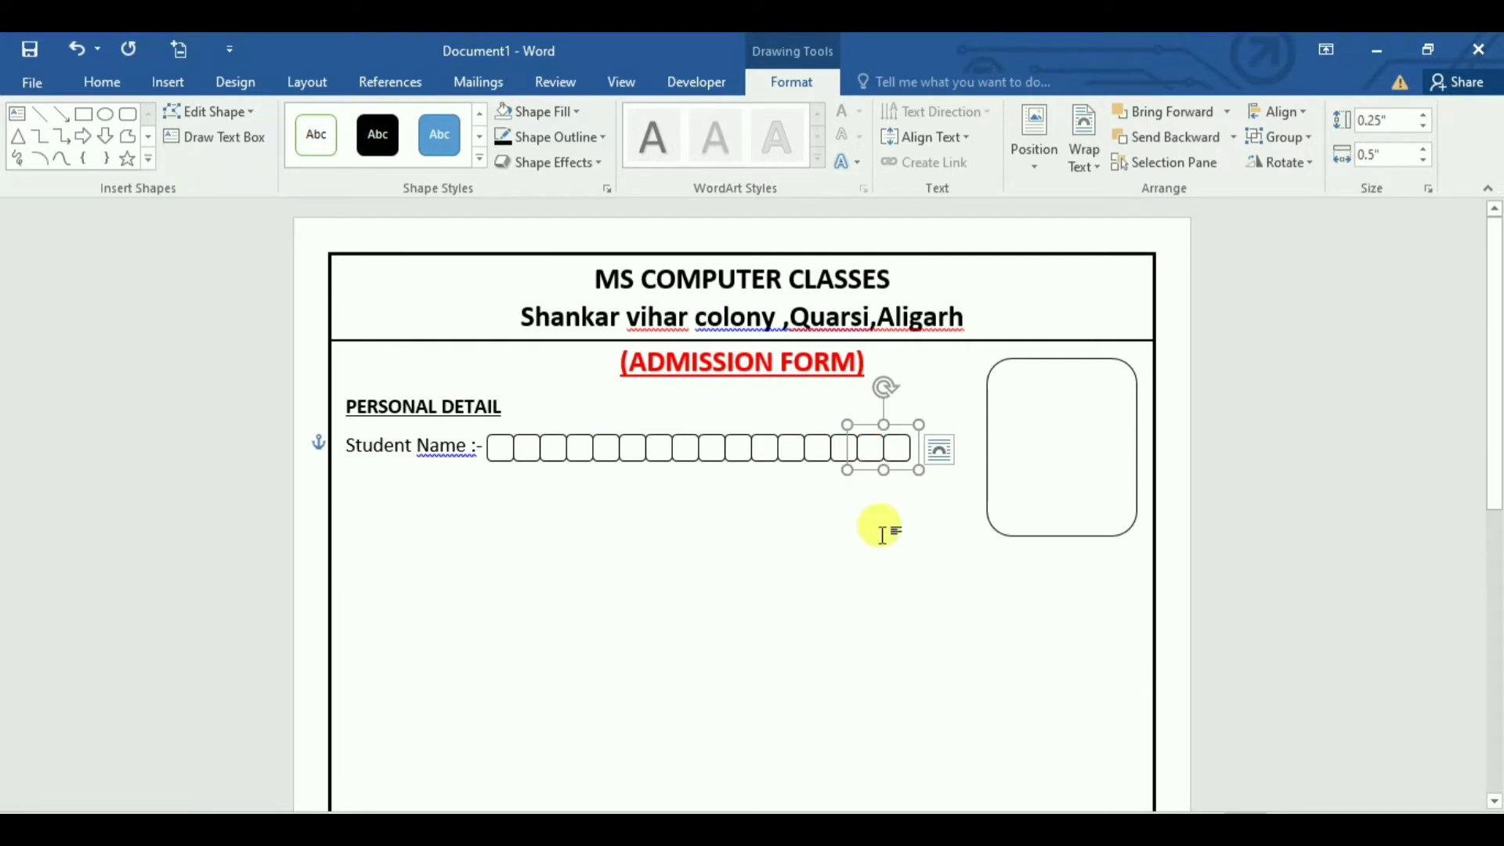
key("ctrl+v")
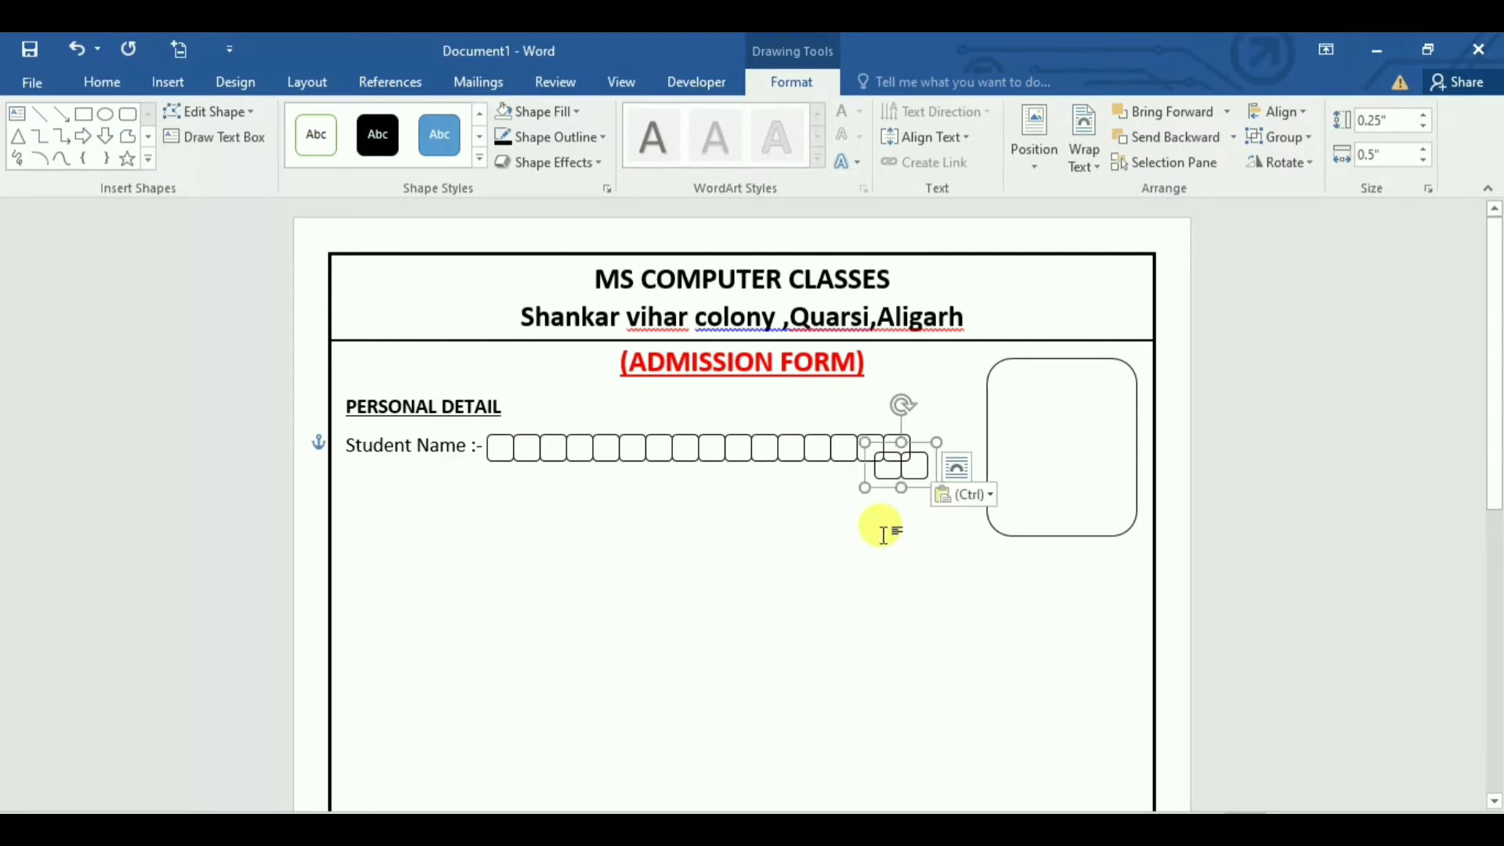
left_click_drag(913, 458, 923, 453)
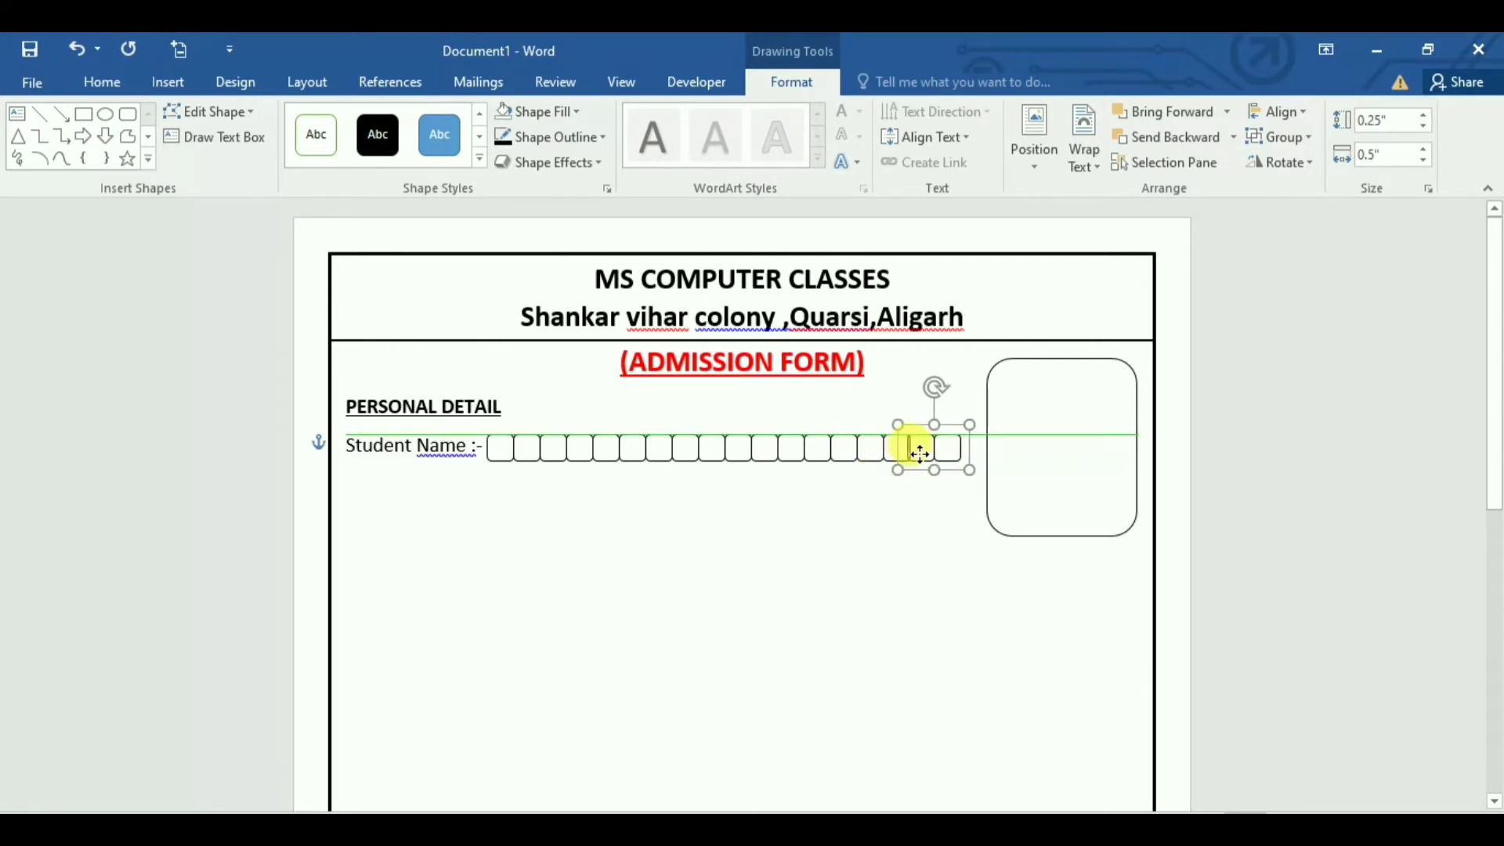
left_click(900, 556)
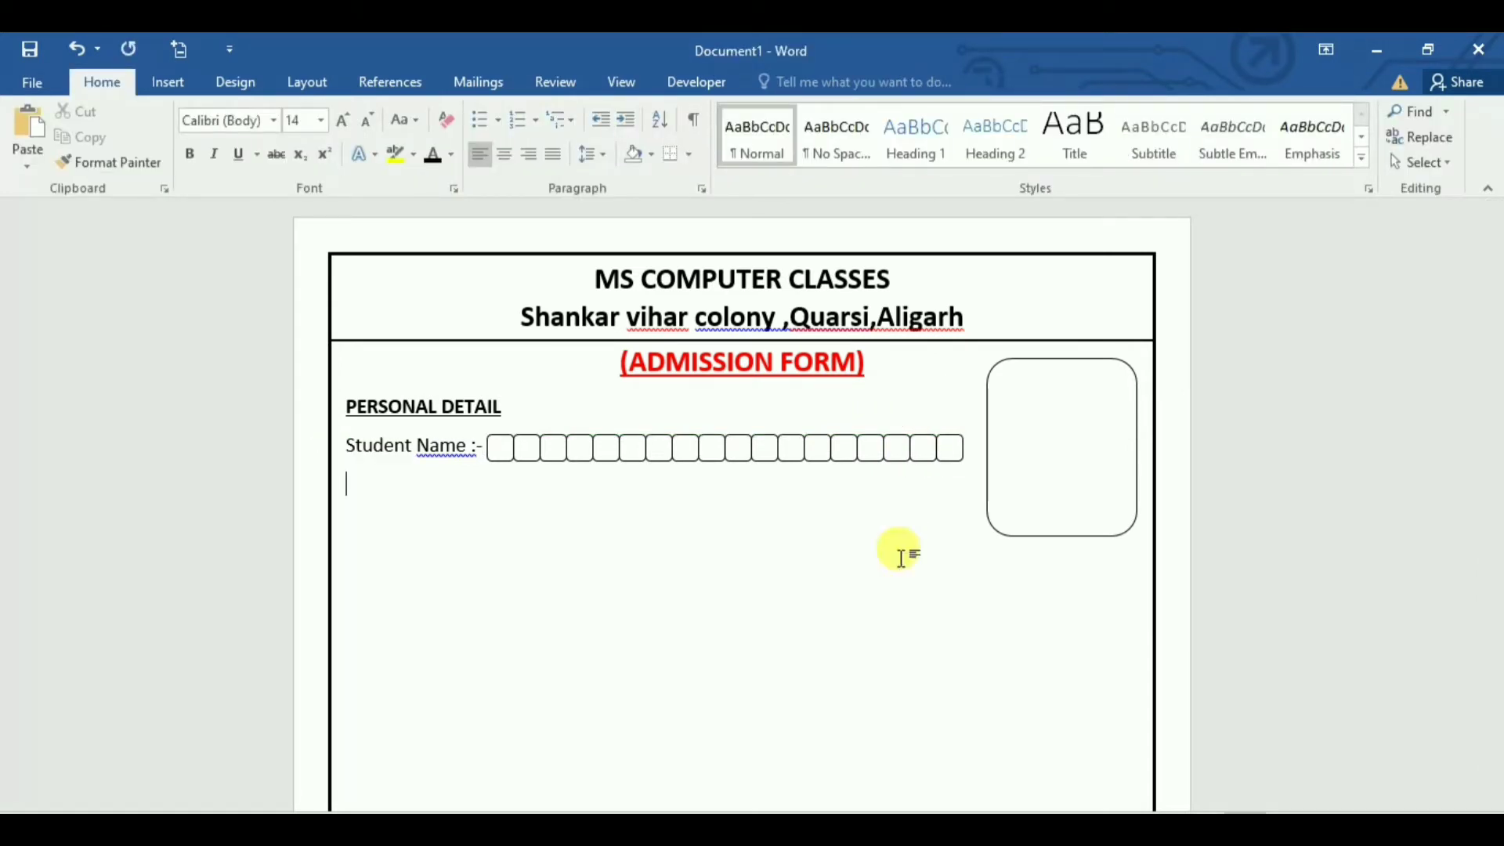
Type the label 'Father Name:-' on the new line
type("f")
key("BackSpace")
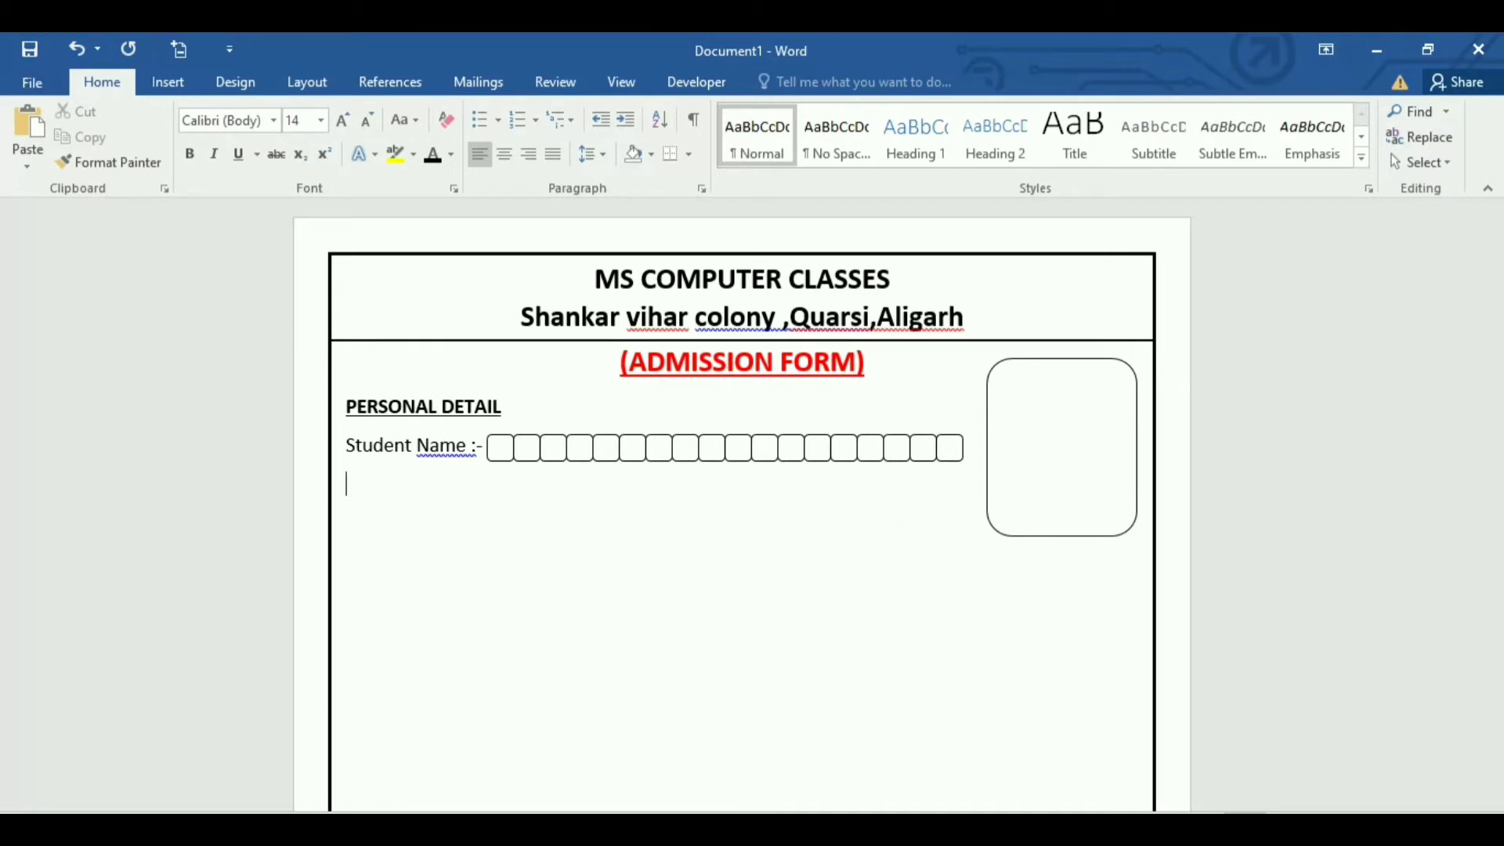
type("Father")
type(" N")
type("ame:")
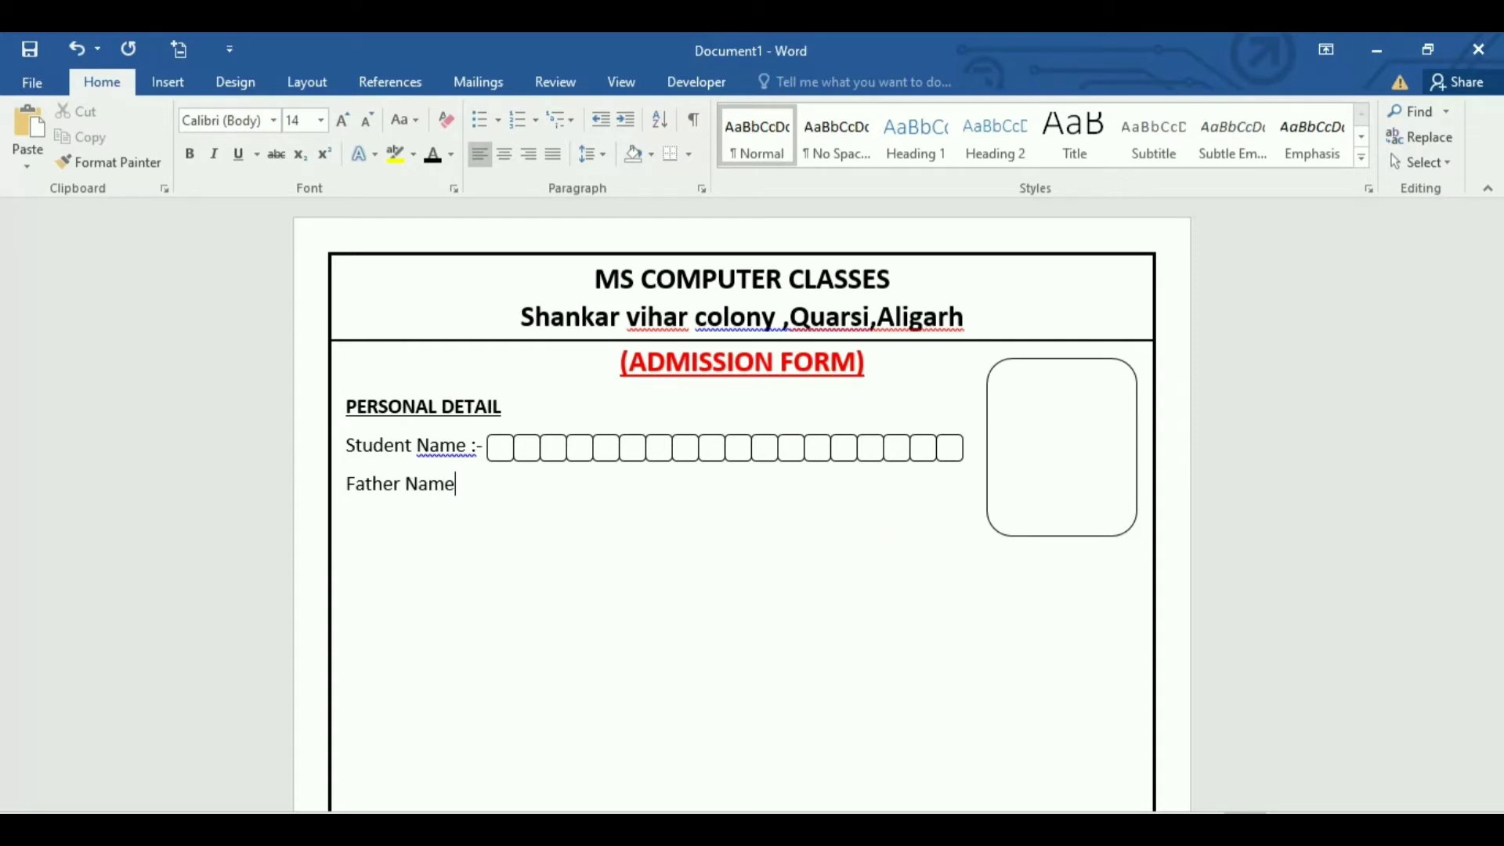
type("-")
Copy the first Student Name box and paste two copies after 'Father Name:-'
left_click(515, 450)
key("ctrl+c")
key("ctrl+v")
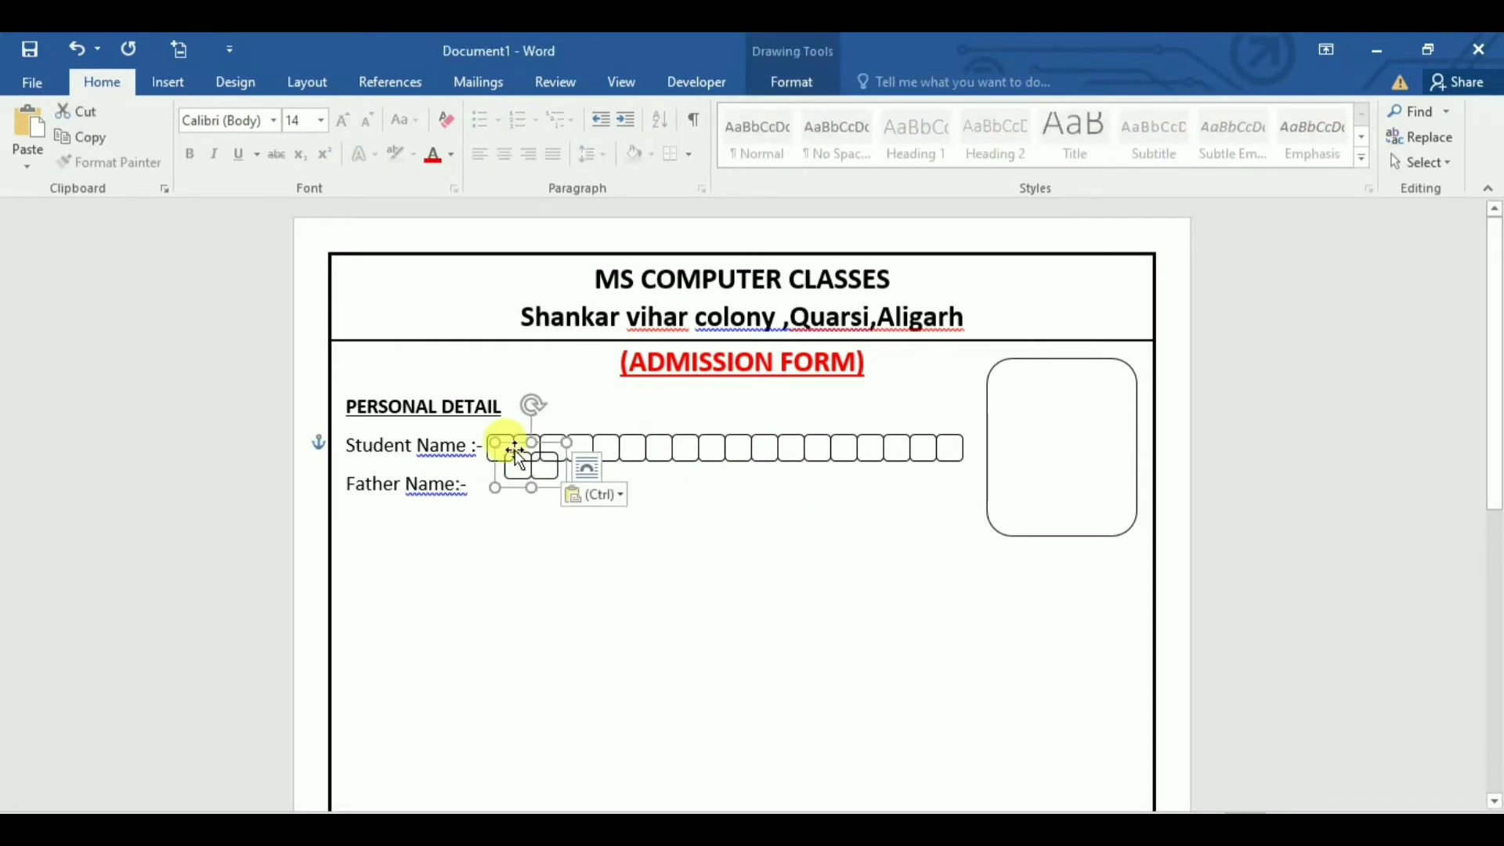
left_click_drag(530, 471, 498, 490)
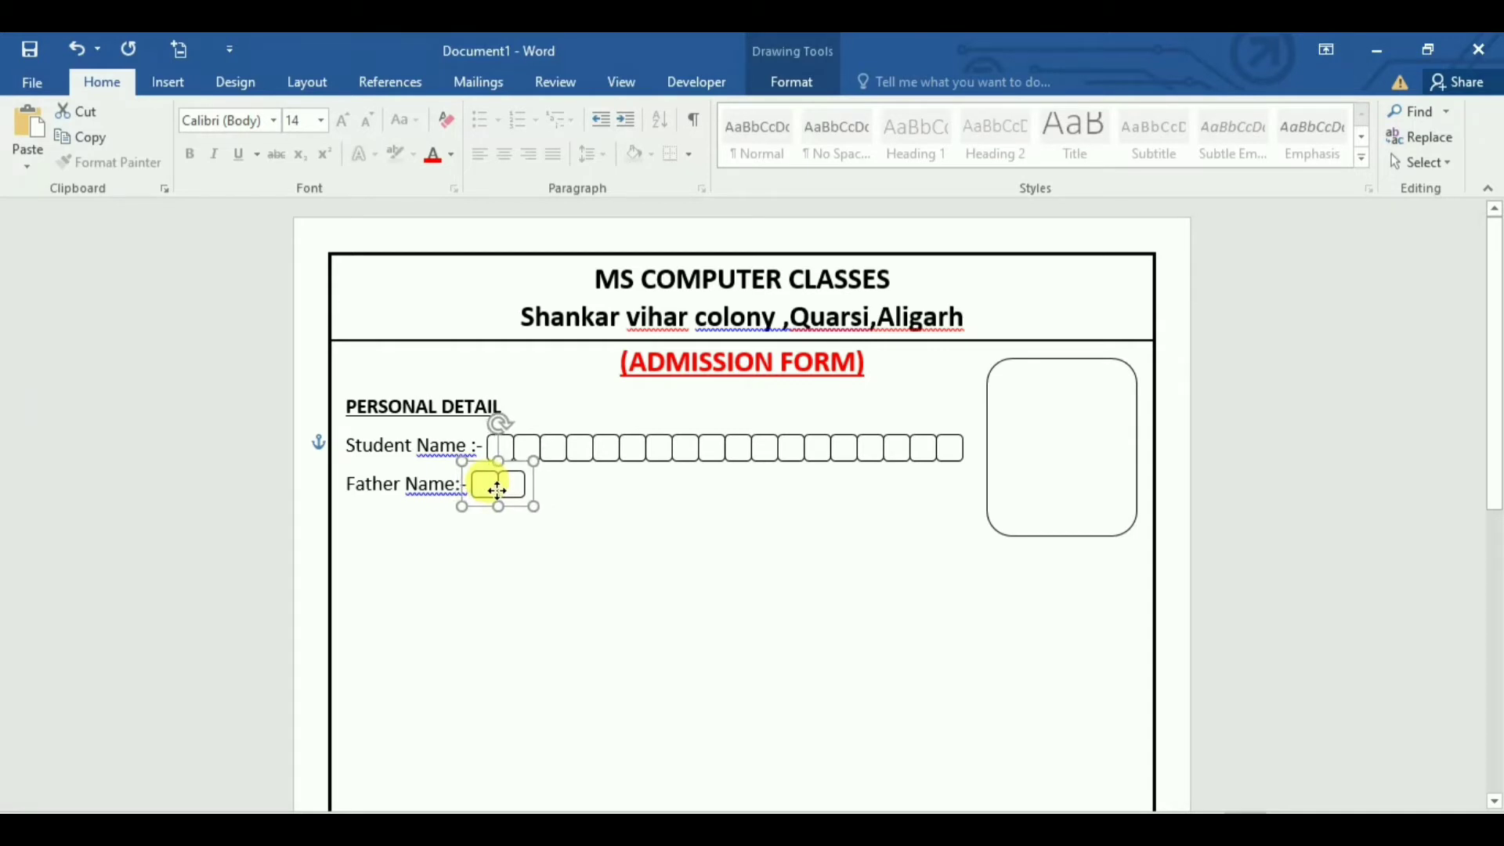
key("ctrl+v")
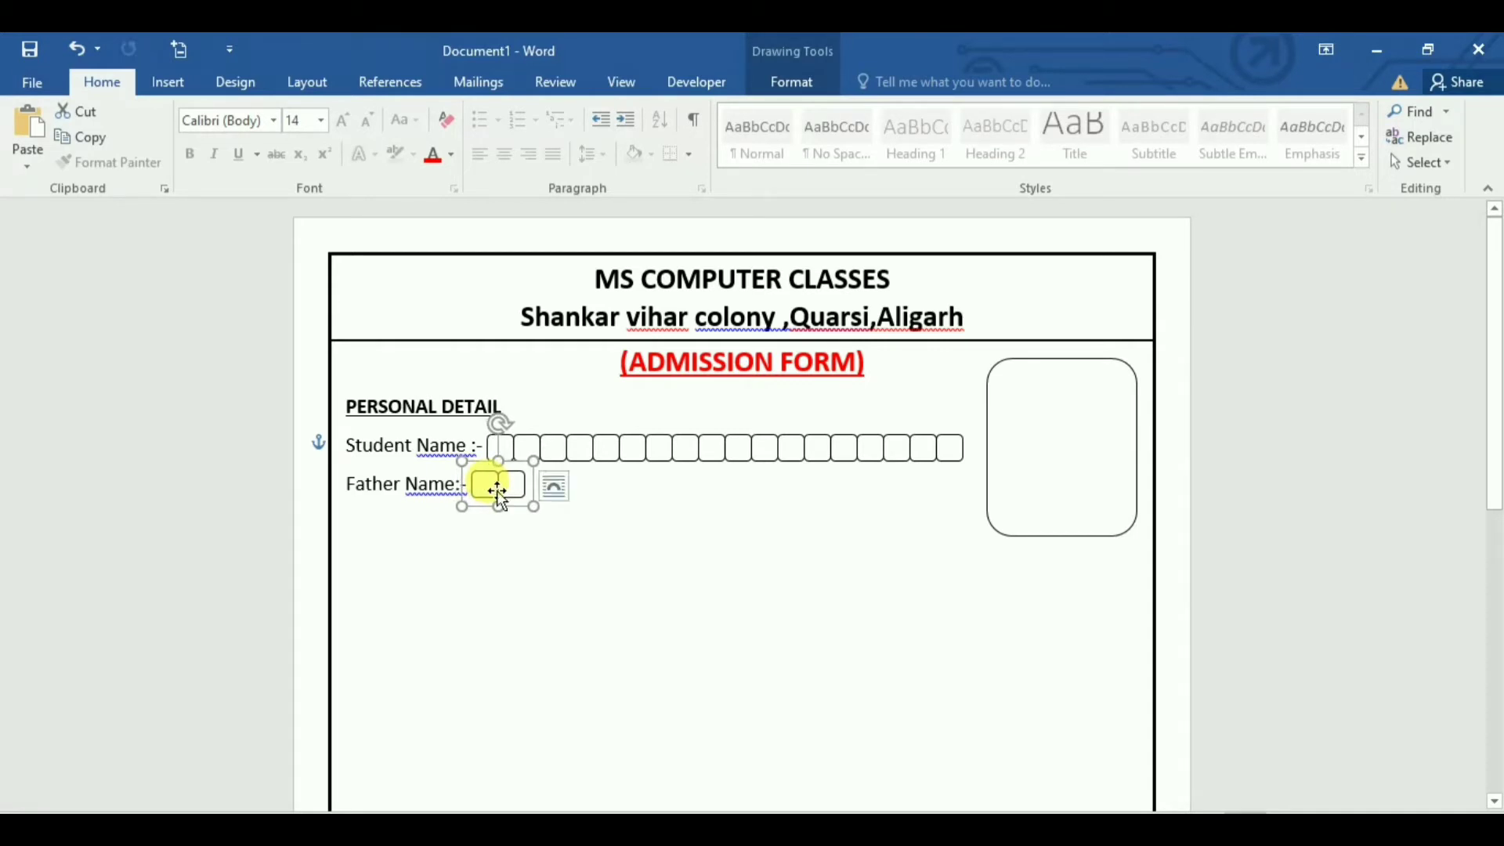
left_click(462, 538)
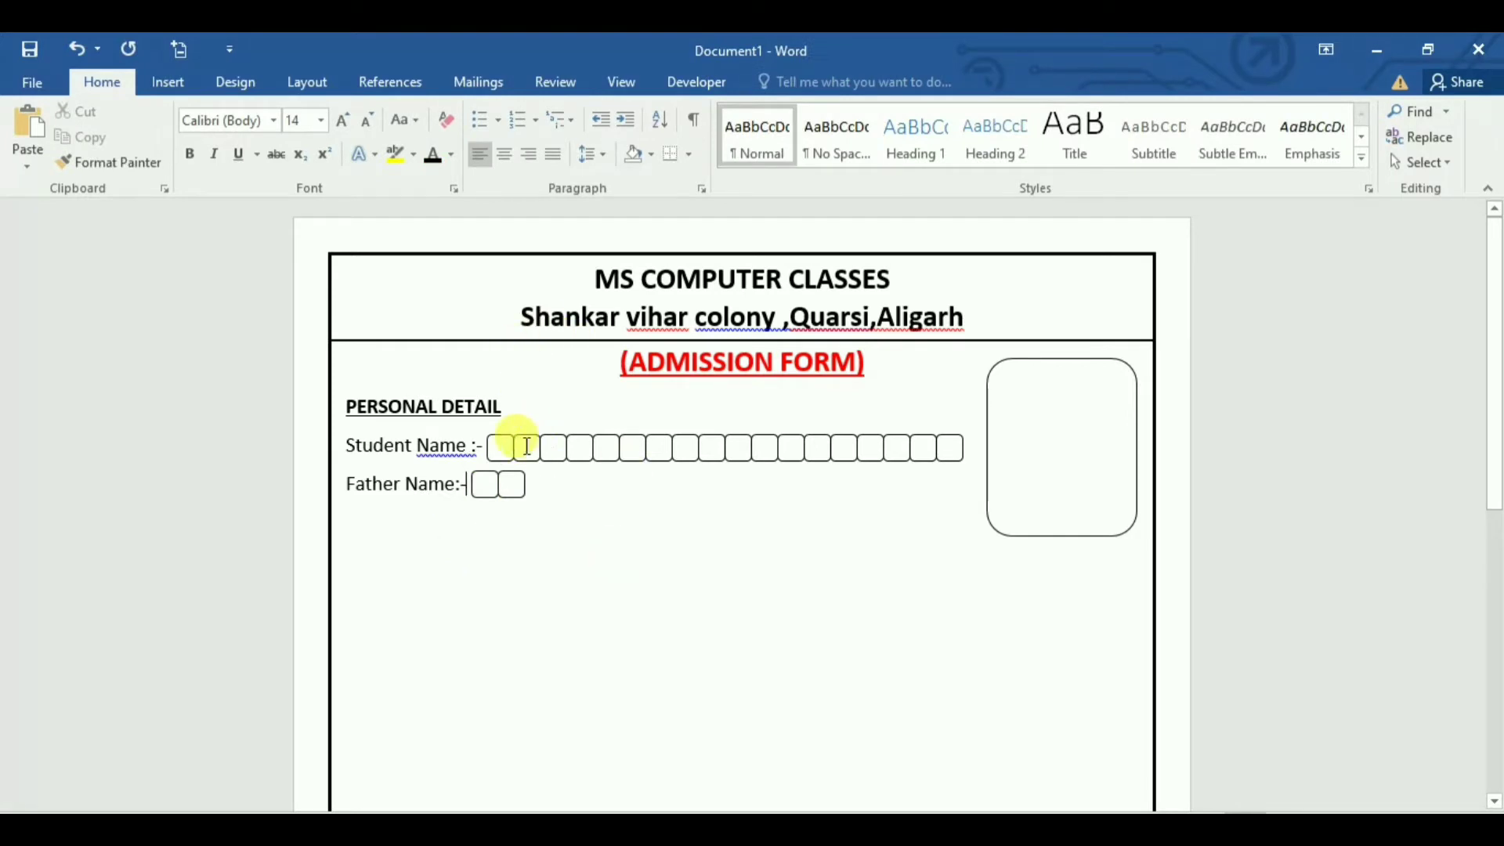
Group all the Student Name character boxes into one row shape
left_click_drag(510, 449, 938, 448)
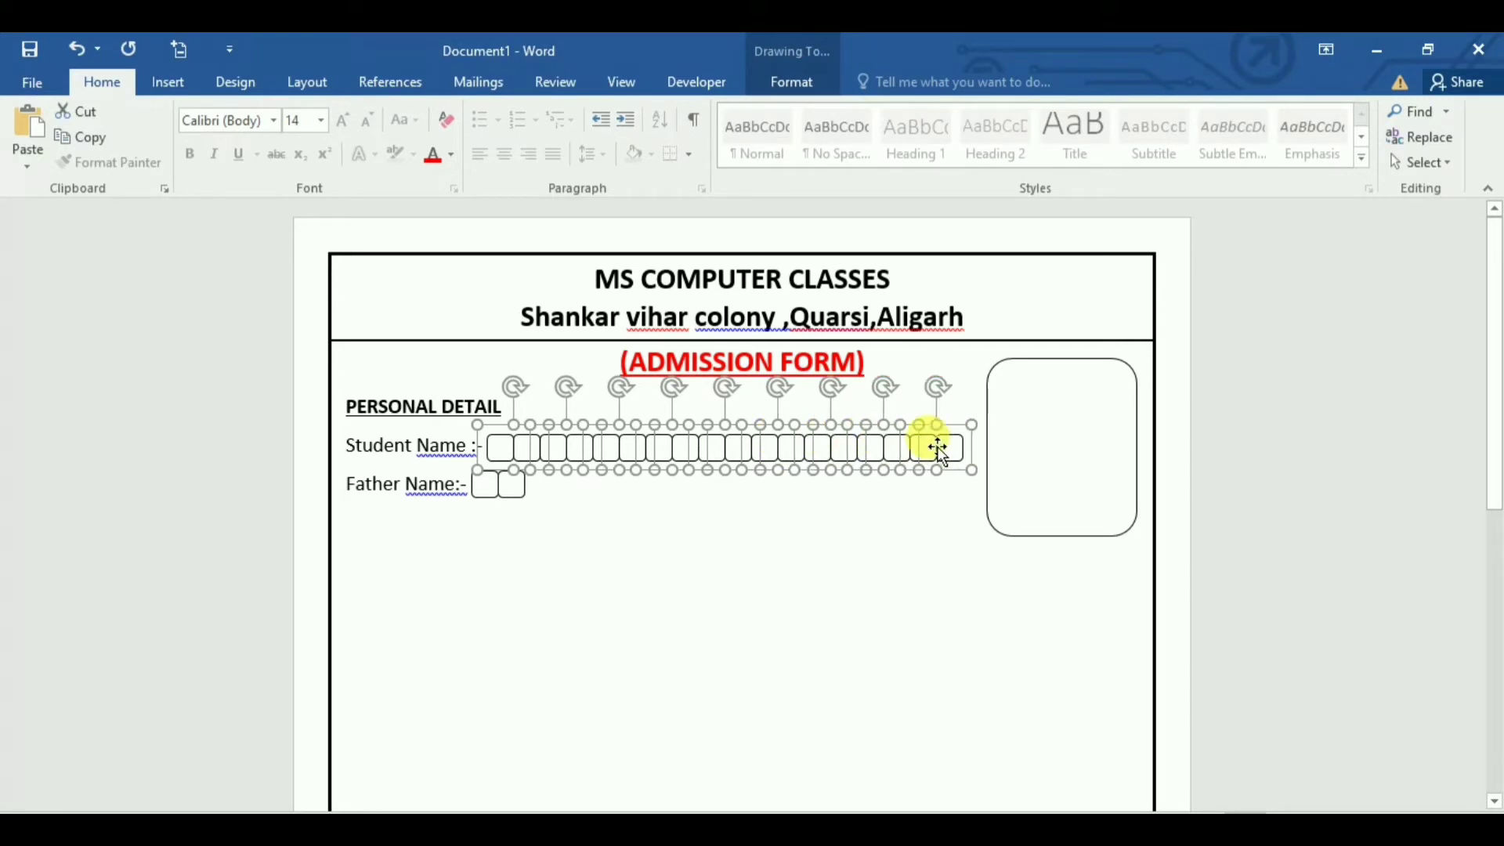
left_click(787, 74)
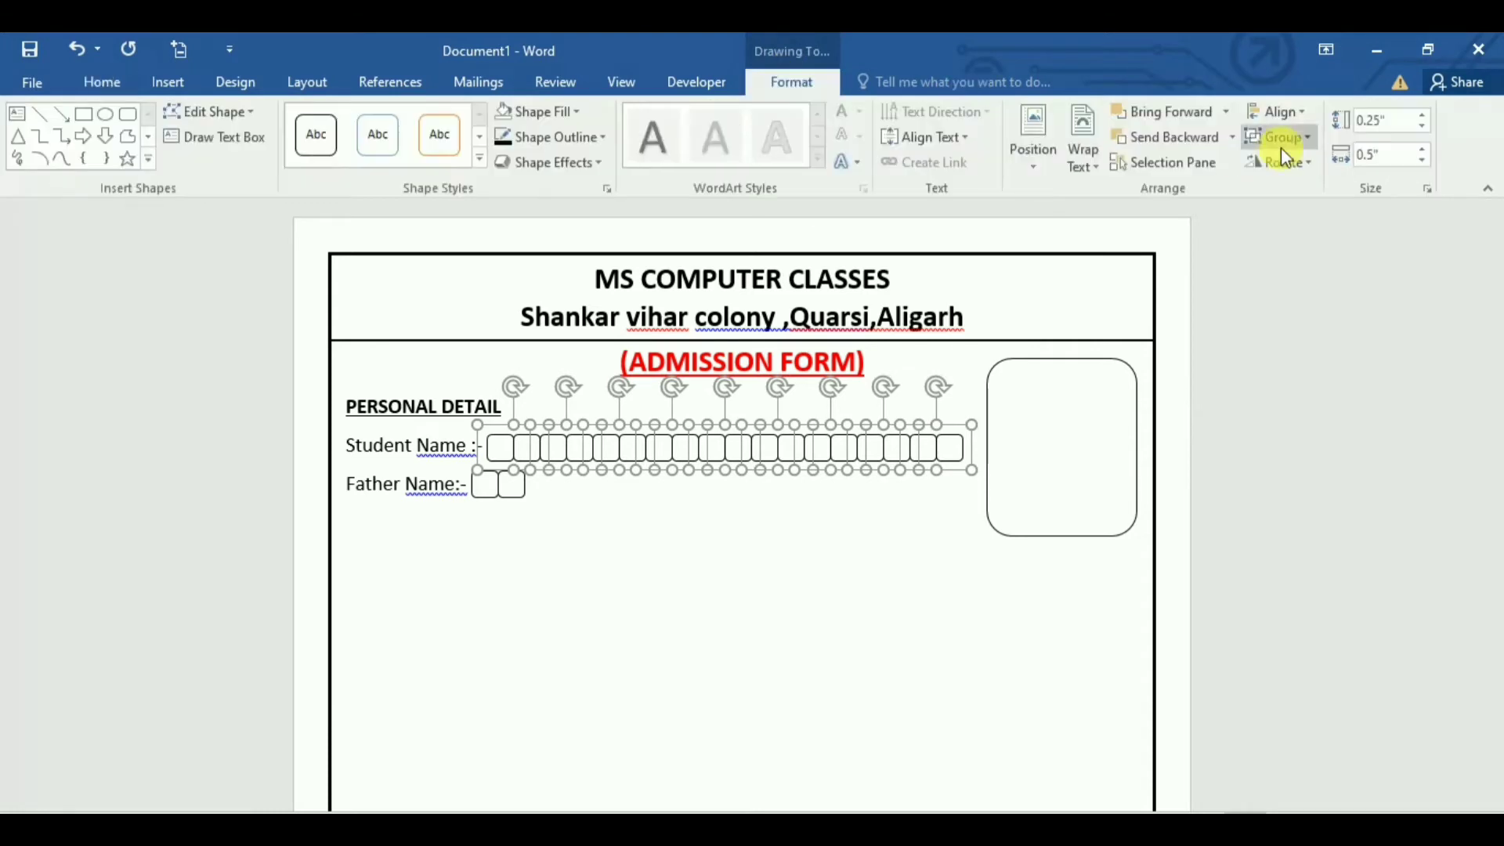
left_click(1281, 137)
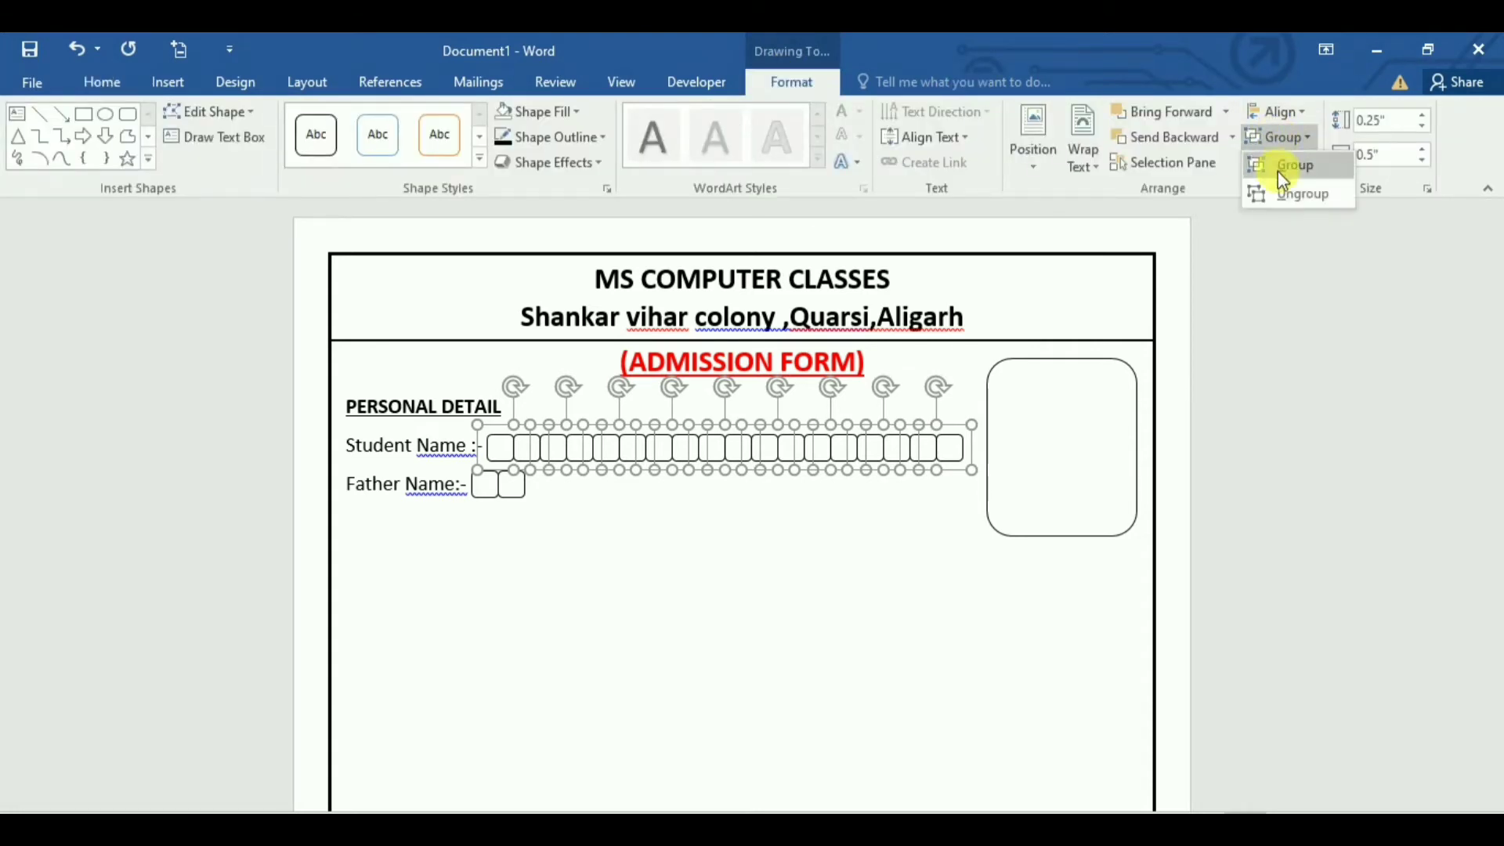
left_click(1277, 171)
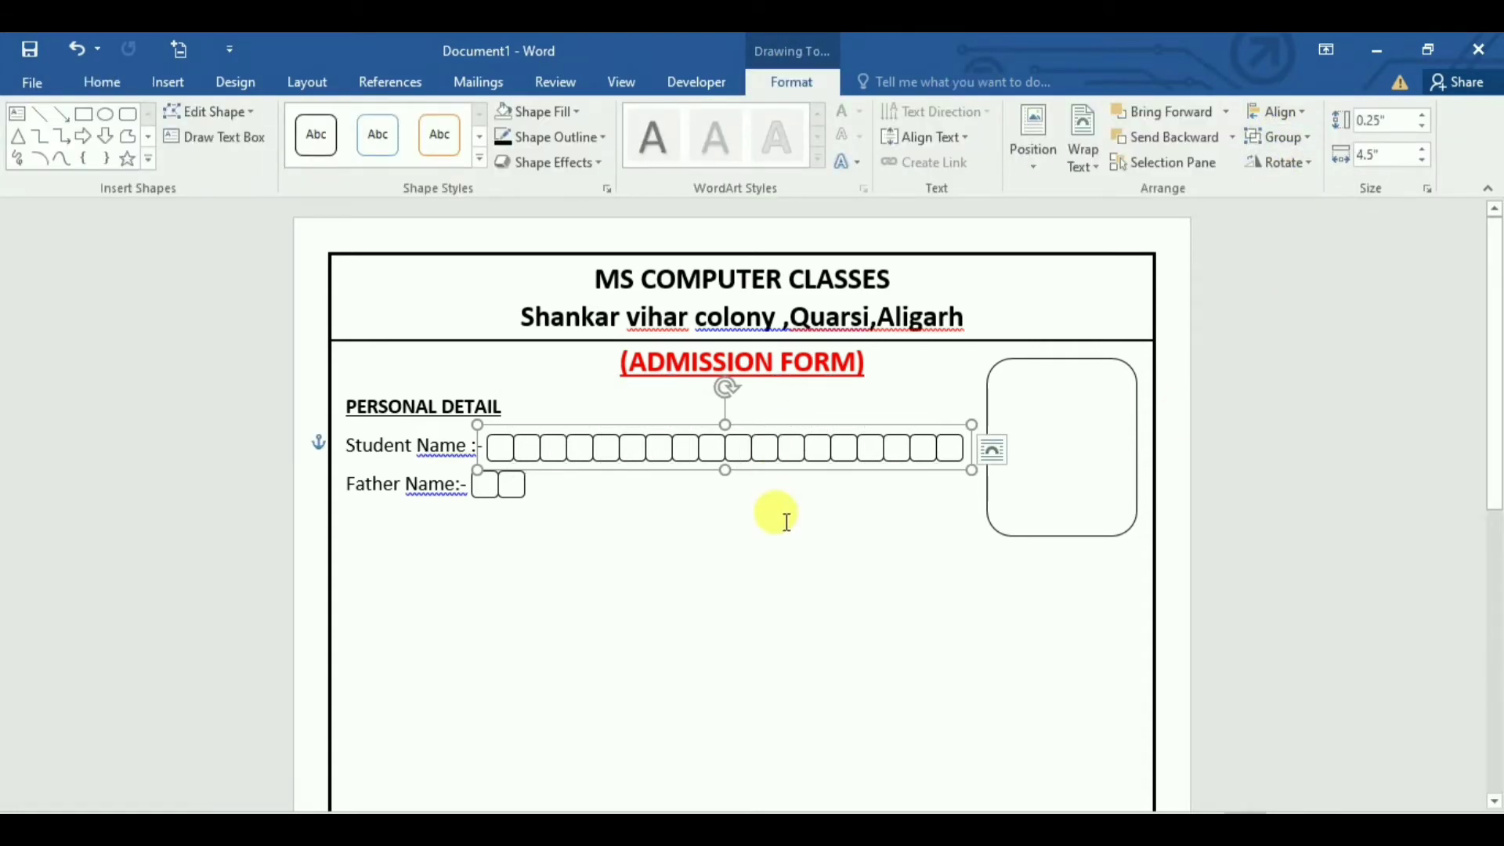
Paste a copy of the grouped box row onto the Father Name line
key("ctrl+c")
key("ctrl+v")
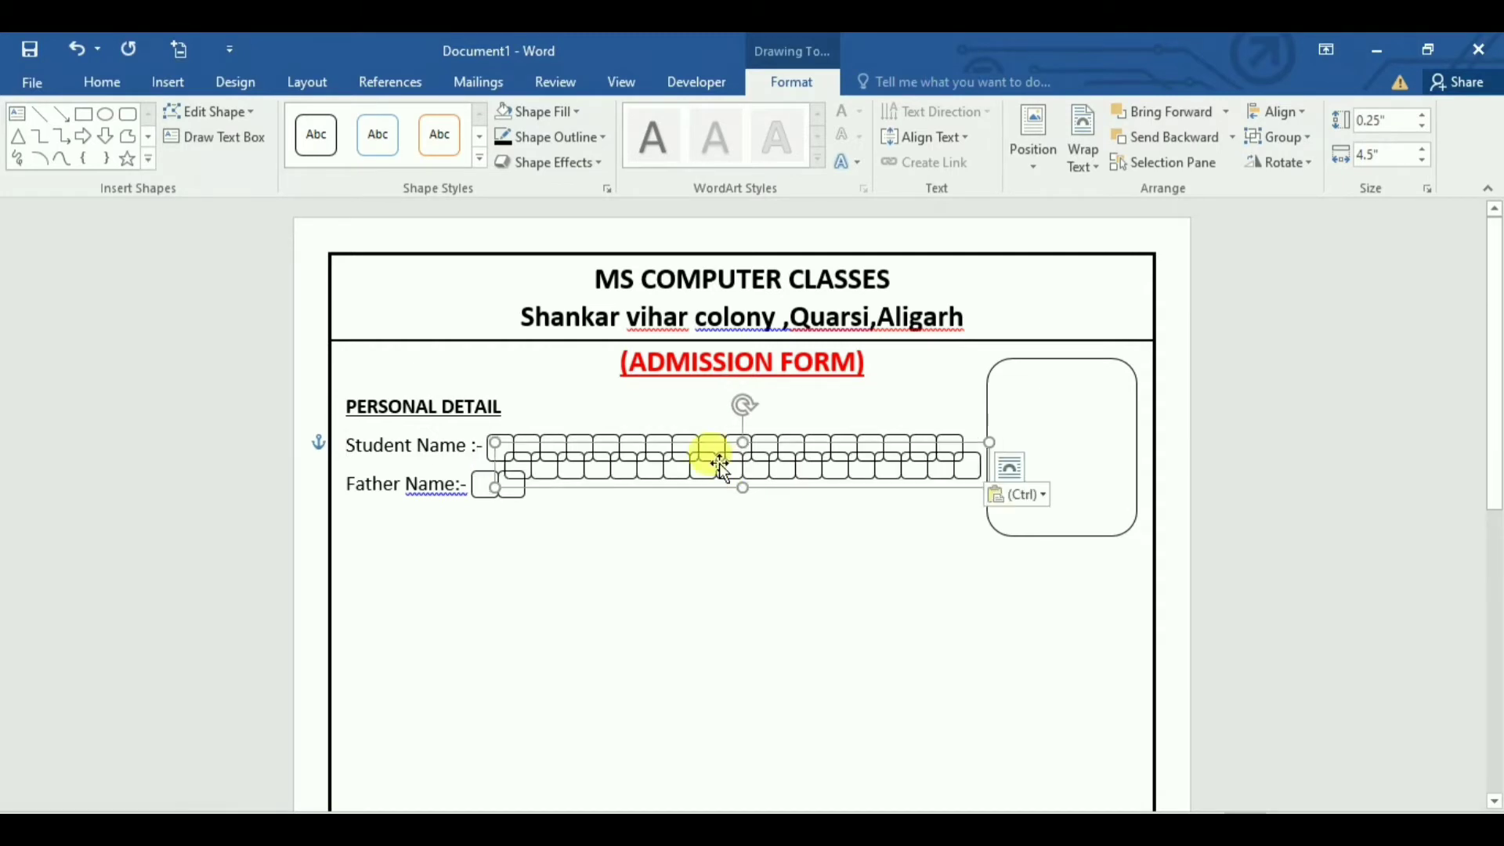
left_click_drag(718, 466, 717, 488)
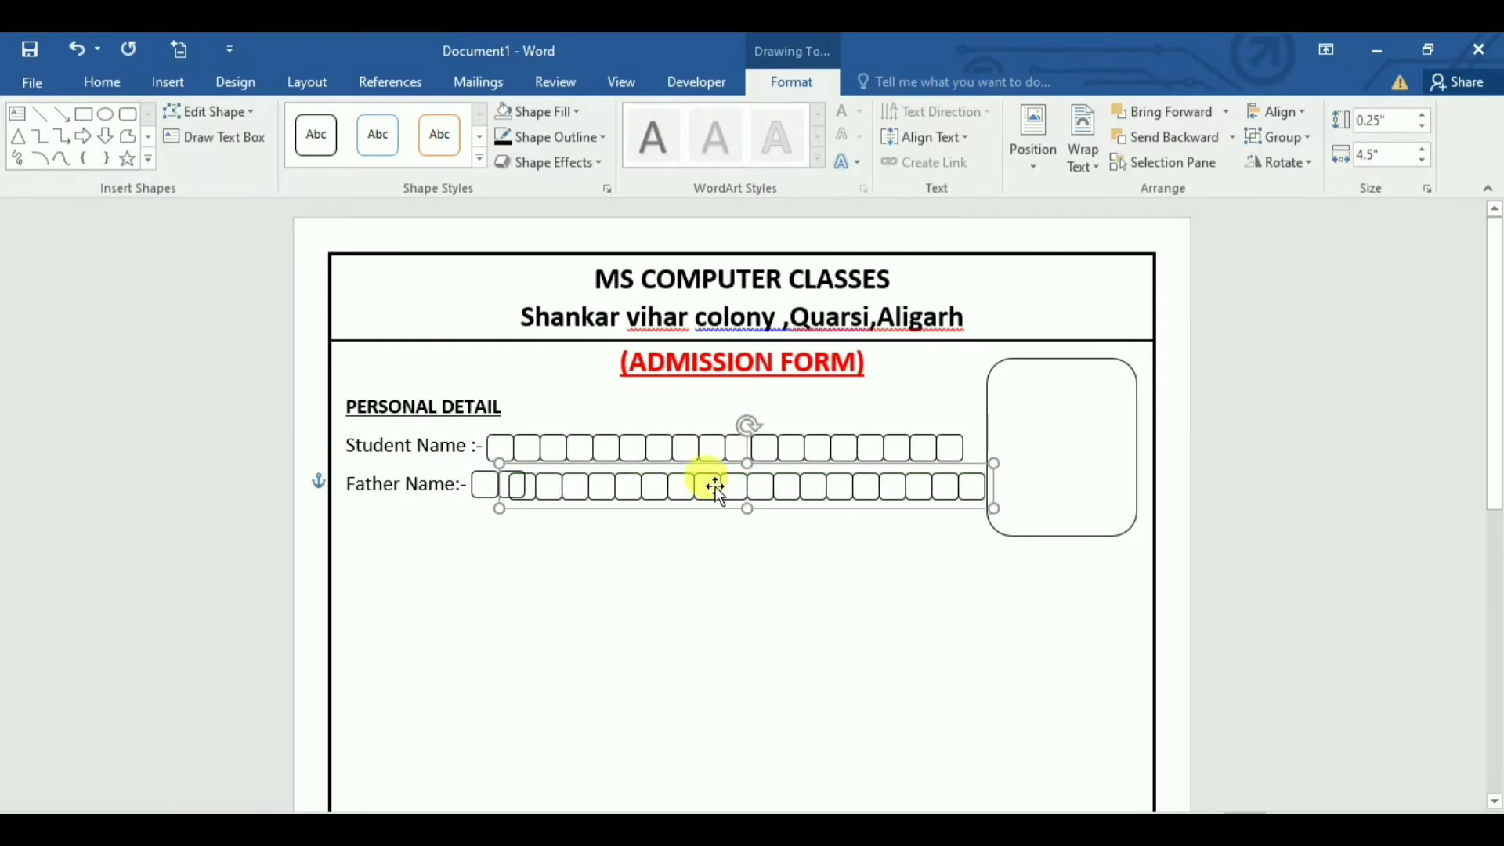
key("ctrl+Right")
key("ctrl+Right")
key("ctrl+Right")
key("ctrl+Right")
key("ctrl+Right")
key("ctrl+Right")
key("ctrl+Right")
key("ctrl+Right")
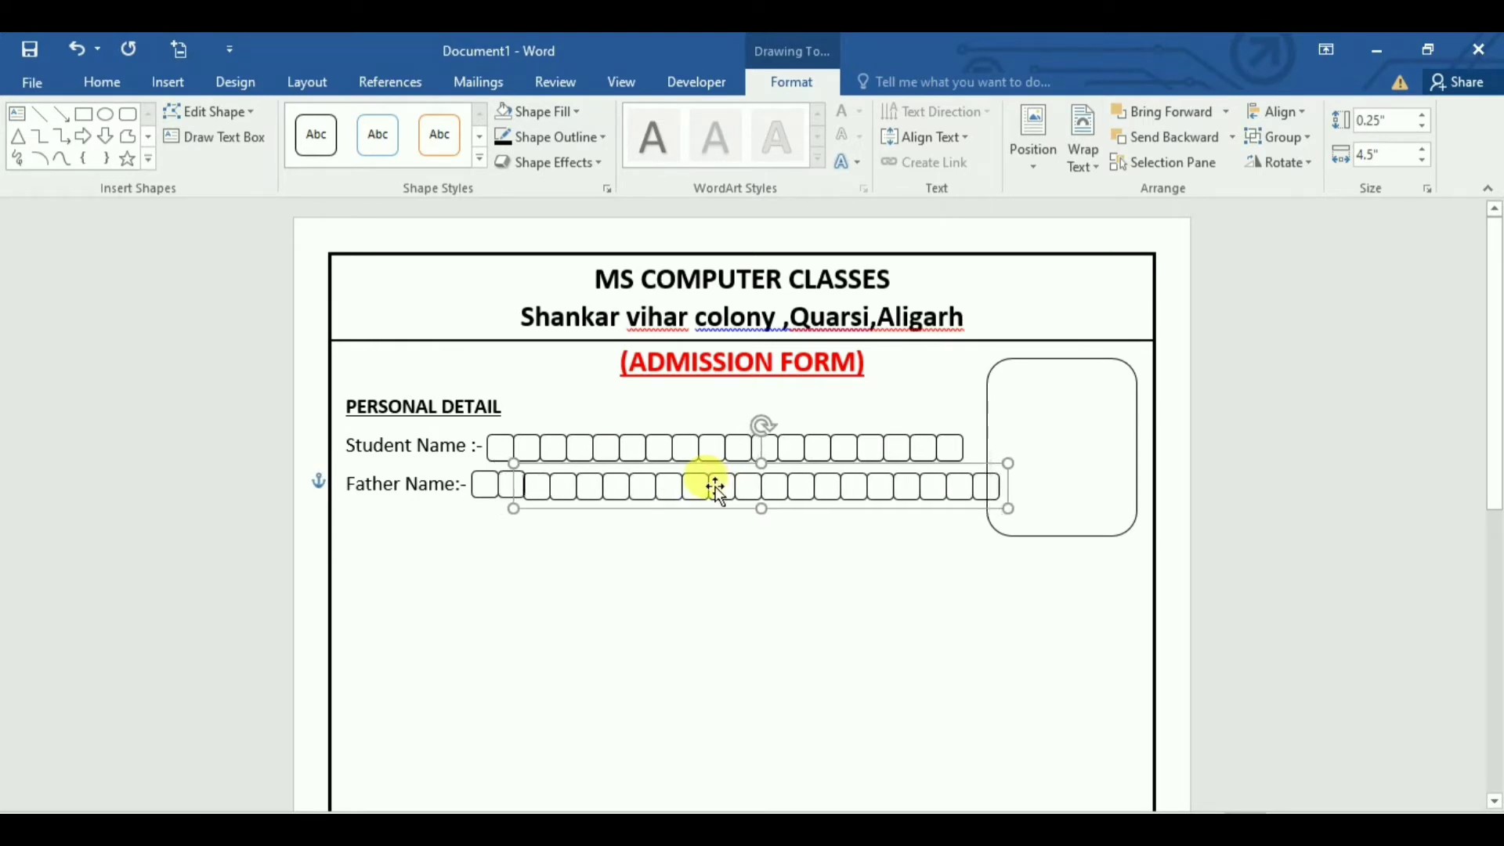
key("ctrl+Right")
key("ctrl+Up")
key("ctrl+Up")
key("ctrl+Right")
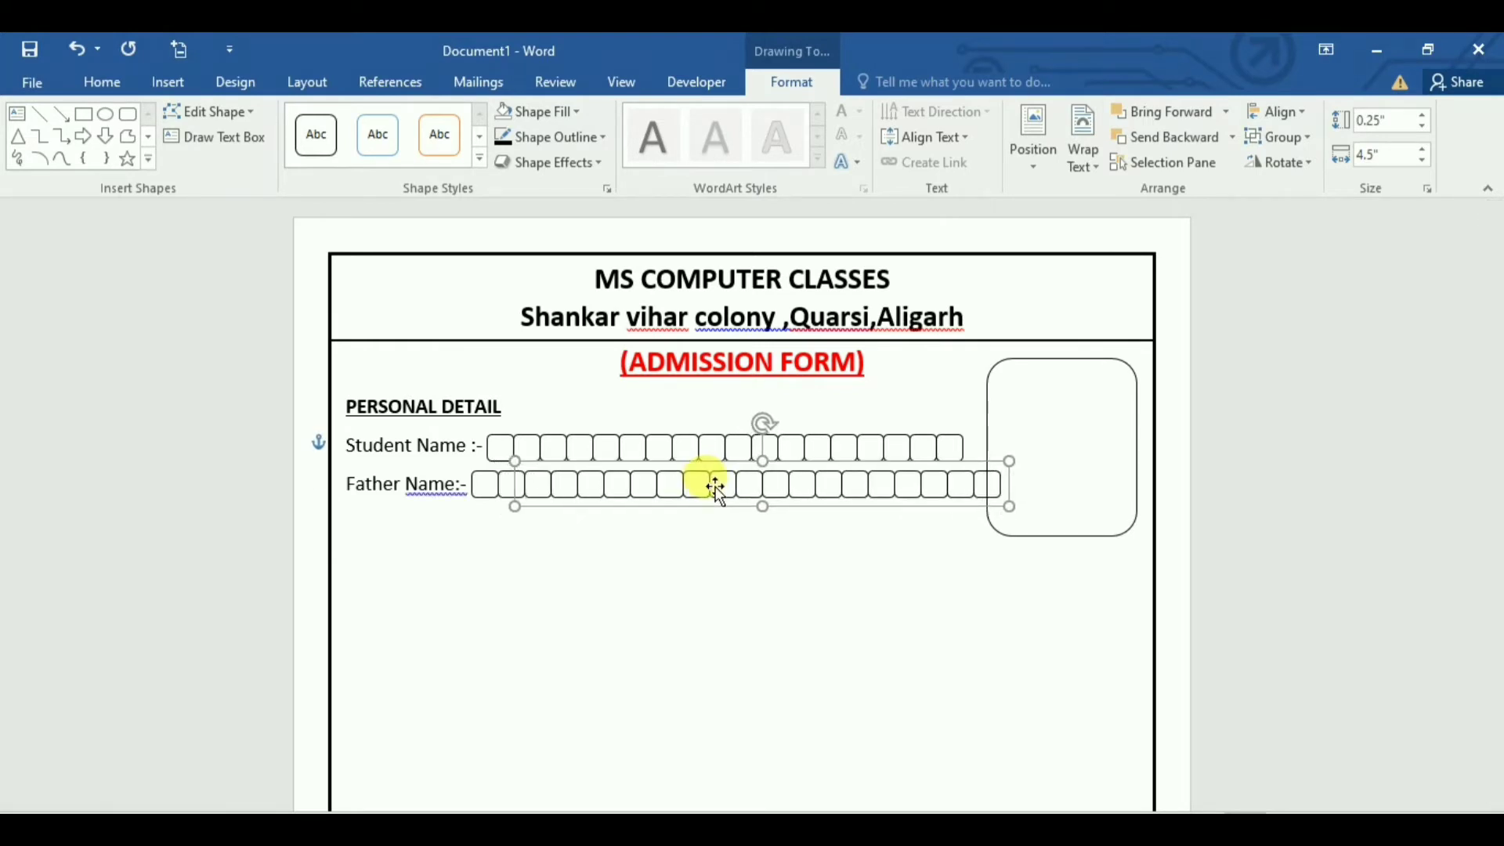
left_click(452, 596)
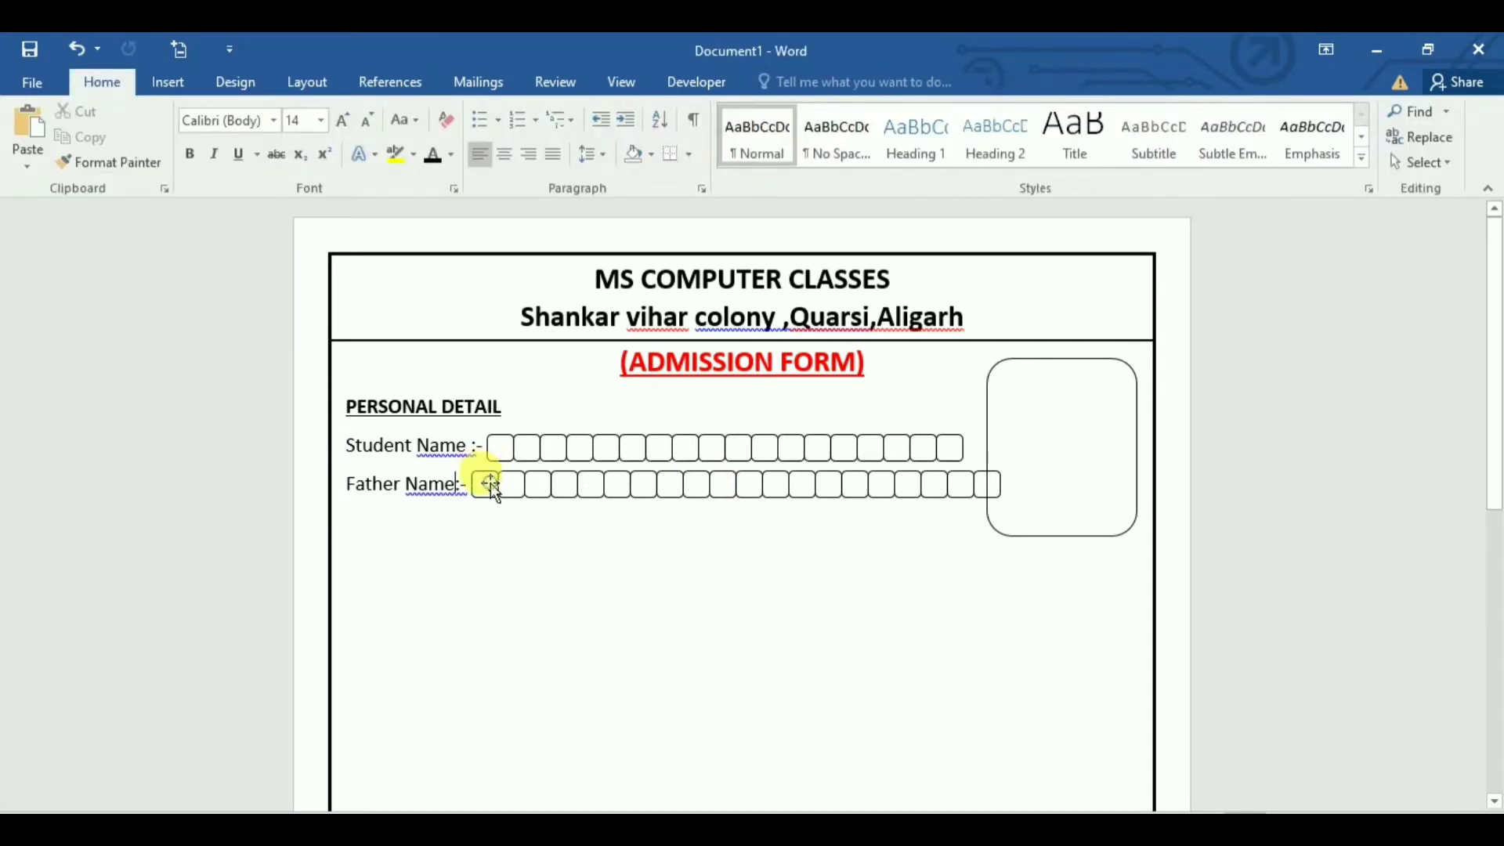
Align the Father Name box row directly under the Student Name row, then start a new line
left_click_drag(490, 482, 541, 483)
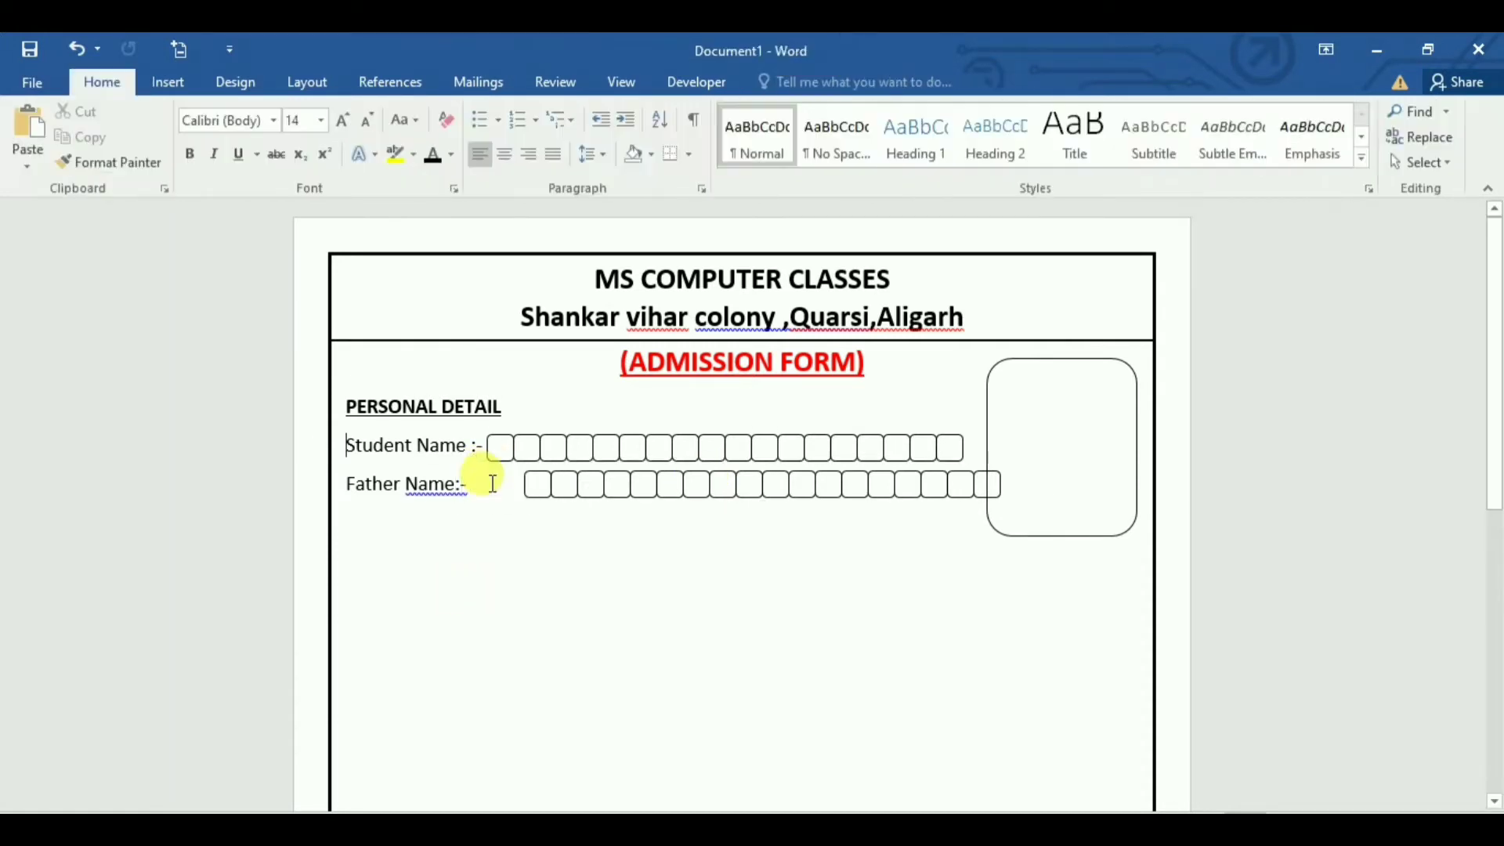
left_click(542, 492)
key("Left")
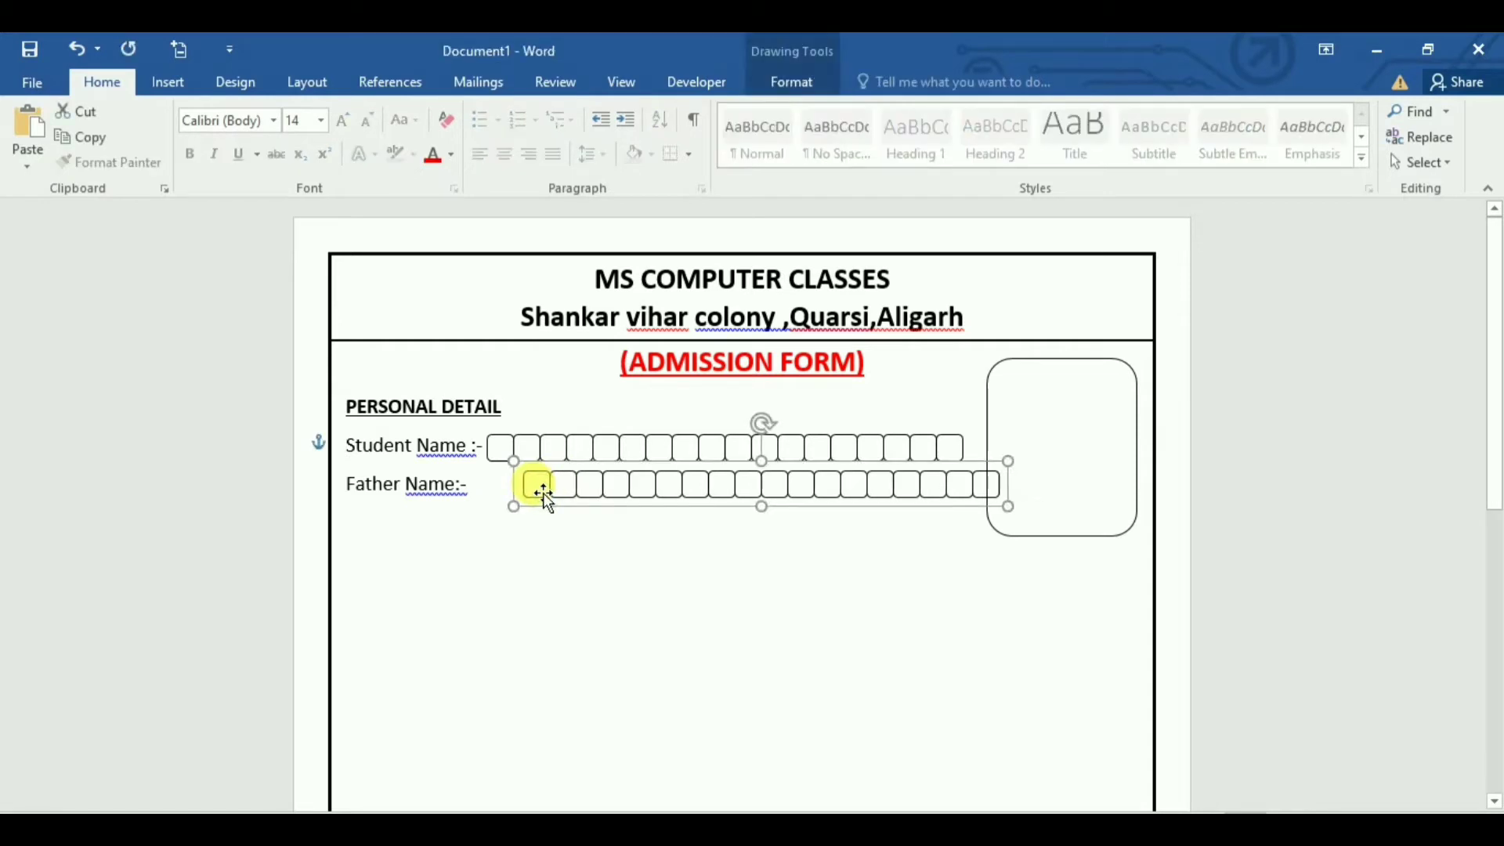
key("Left")
key("Left")
key("Left")
key("Left")
key("Left")
key("Left")
key("Left")
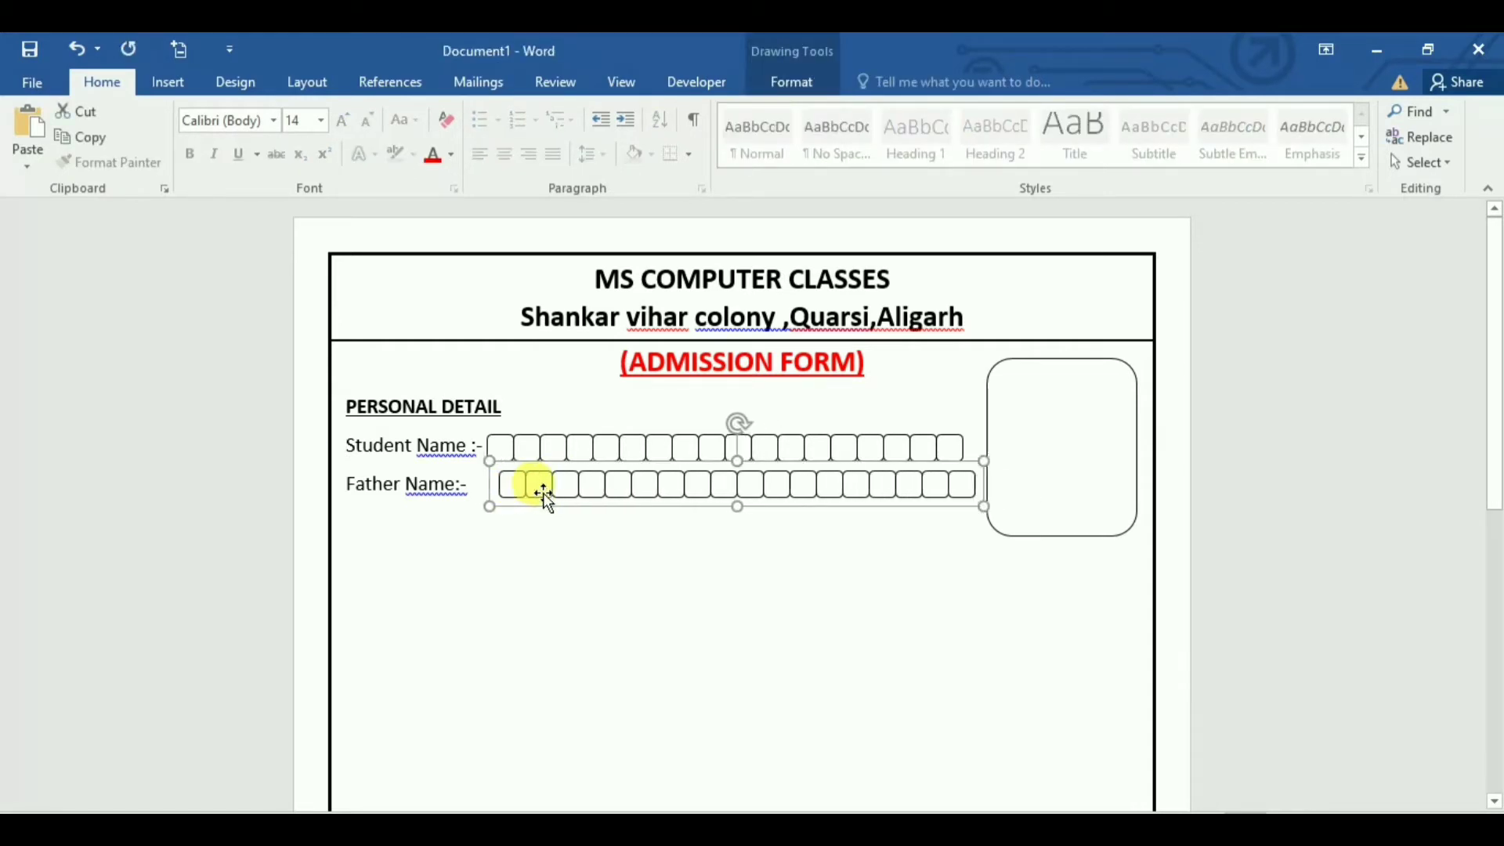
key("Left")
key("Left")
key("Left")
key("Left")
key("Left")
key("Right")
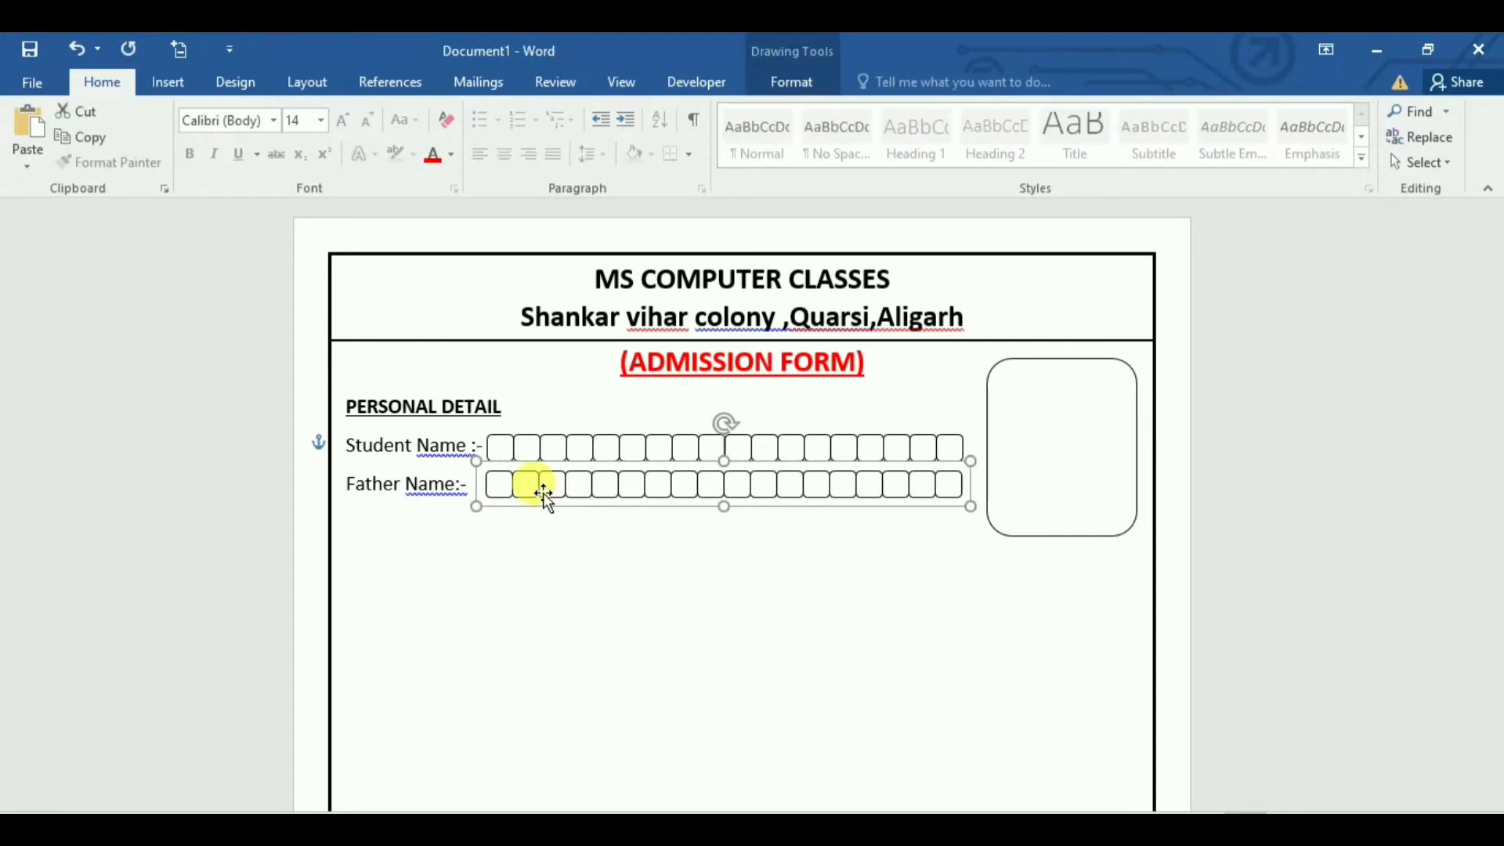
key("Right")
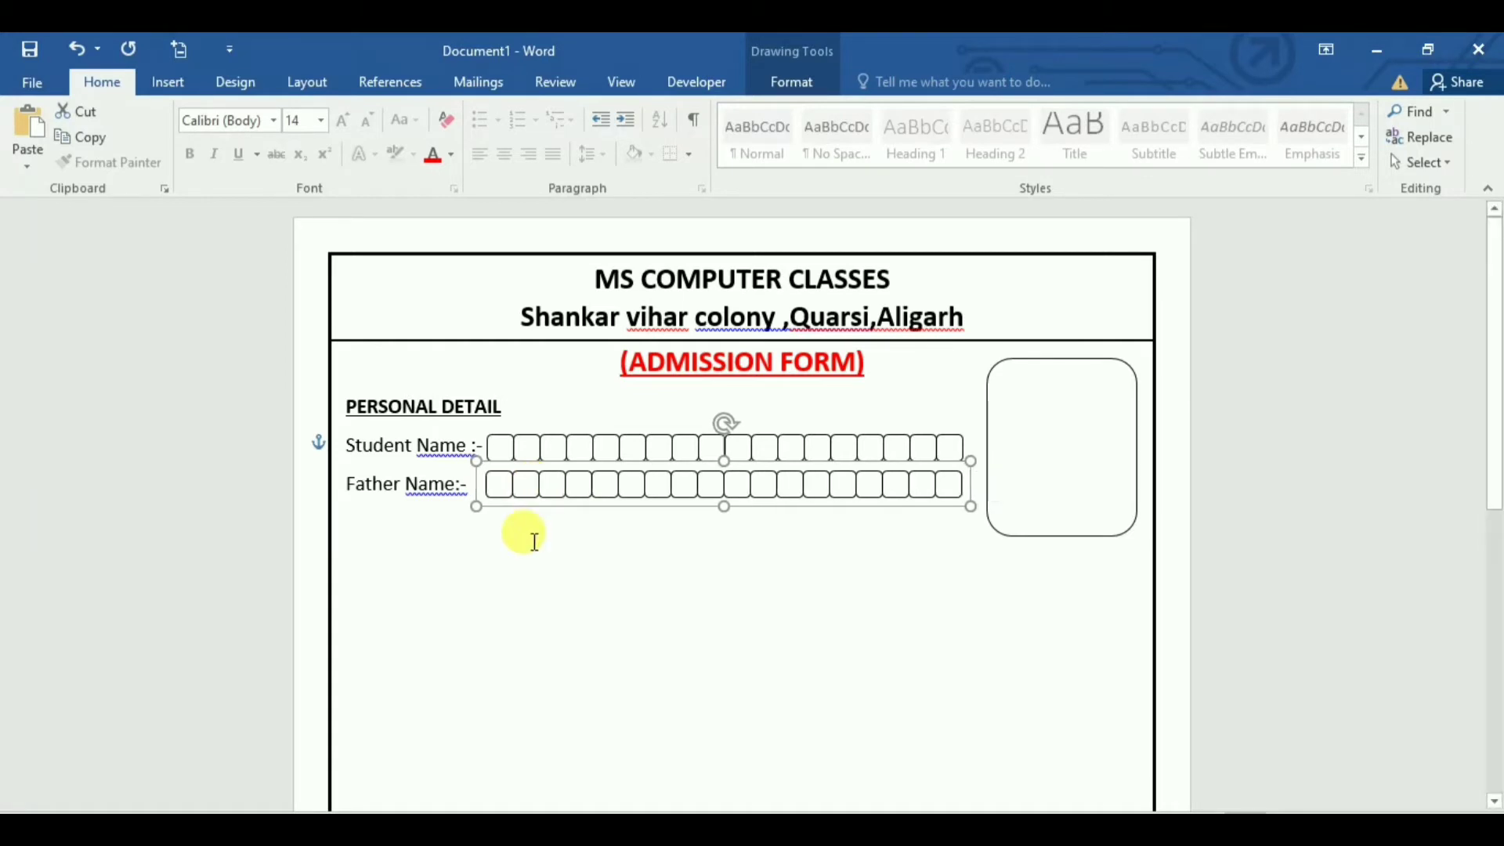
left_click(440, 513)
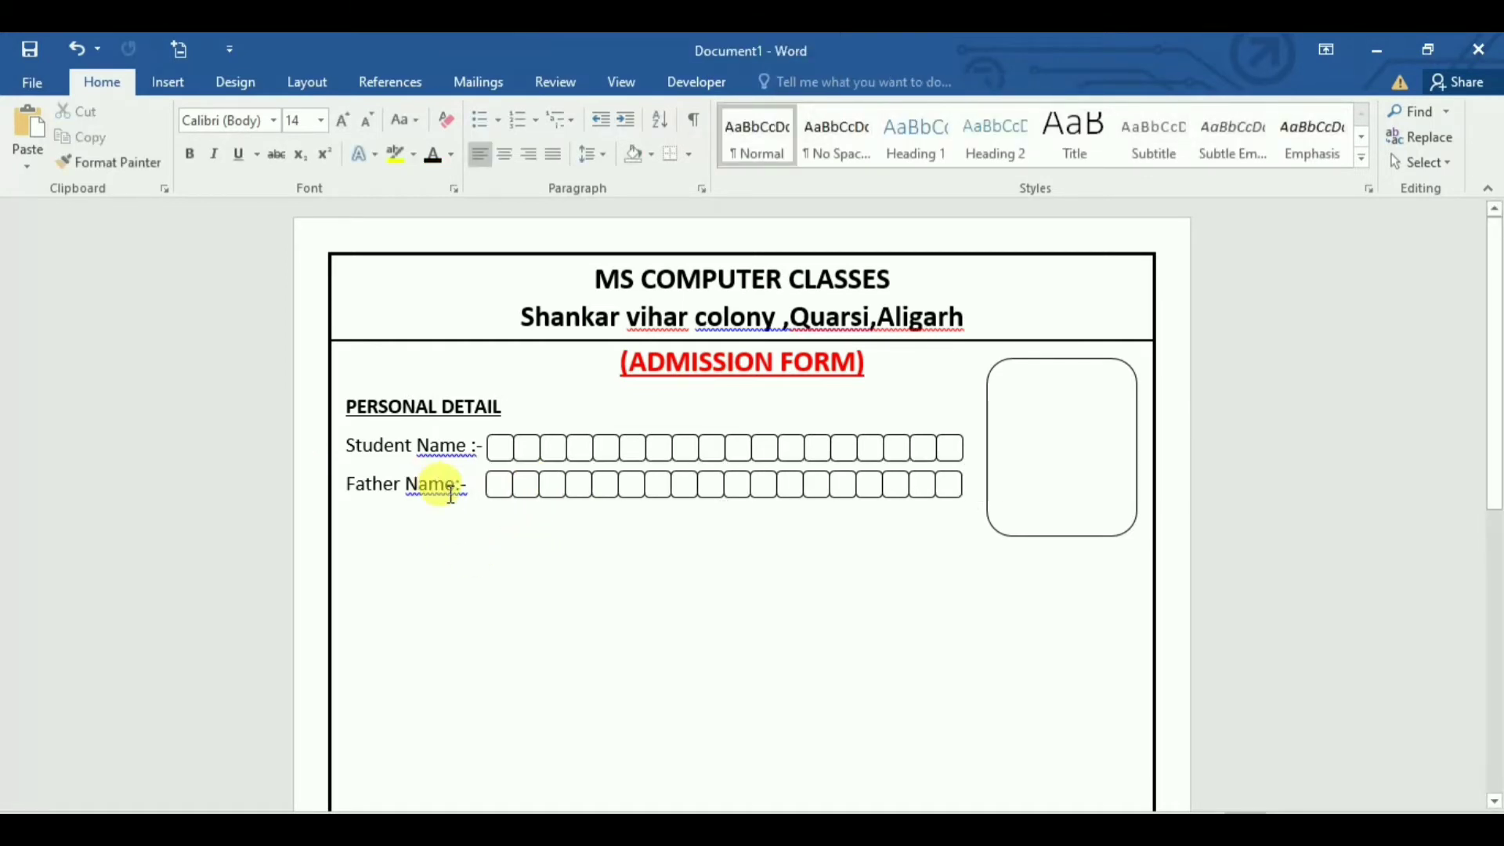
key("Return")
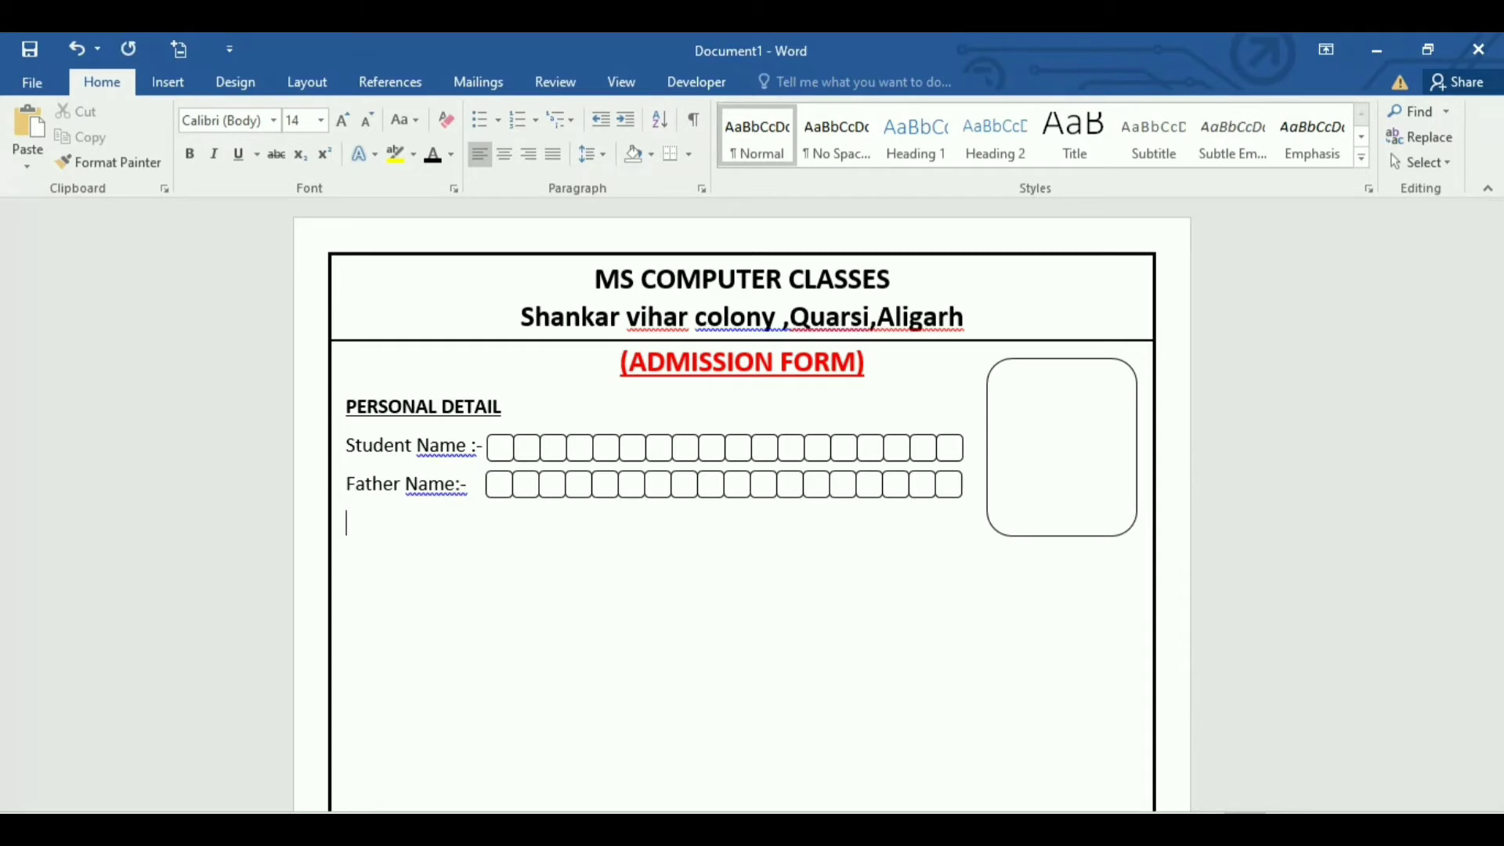
Type 'Mother Name:-' and place a pasted box row after it, under the Father Name row
type("M")
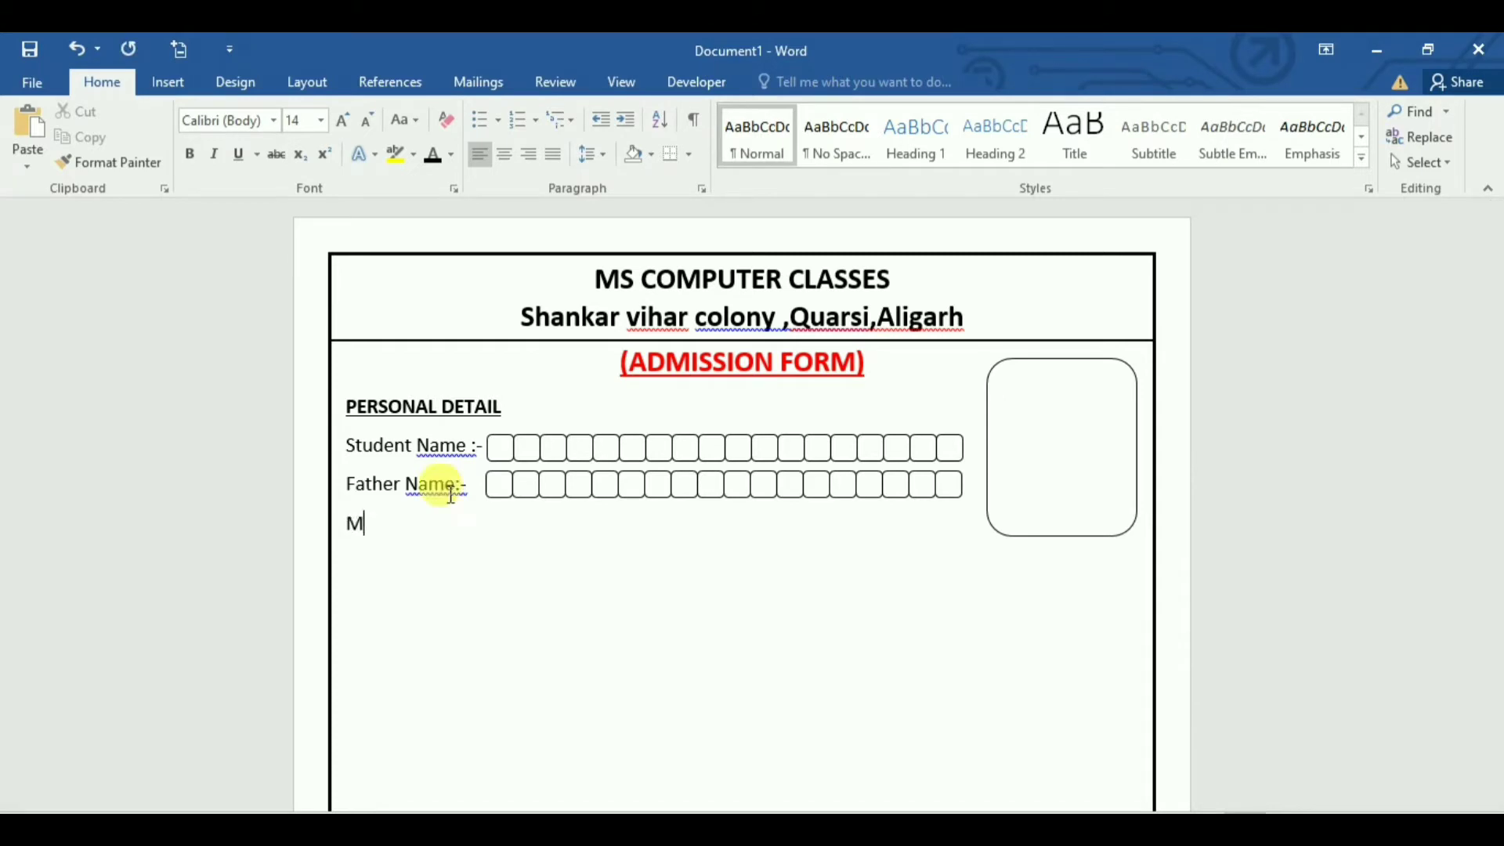
type("other ")
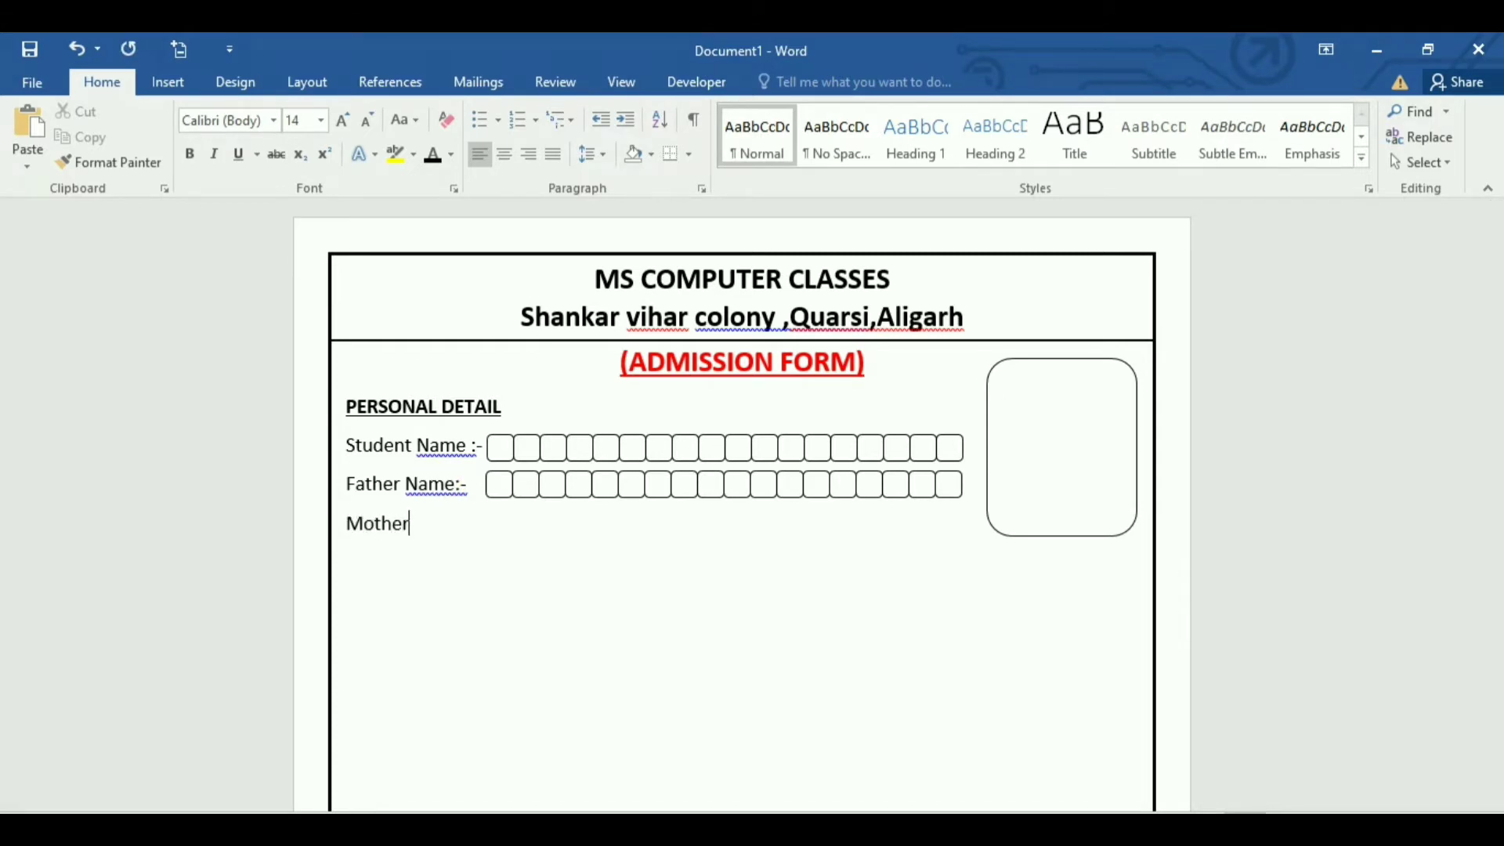
type("Name:")
type("-")
key("ctrl+v")
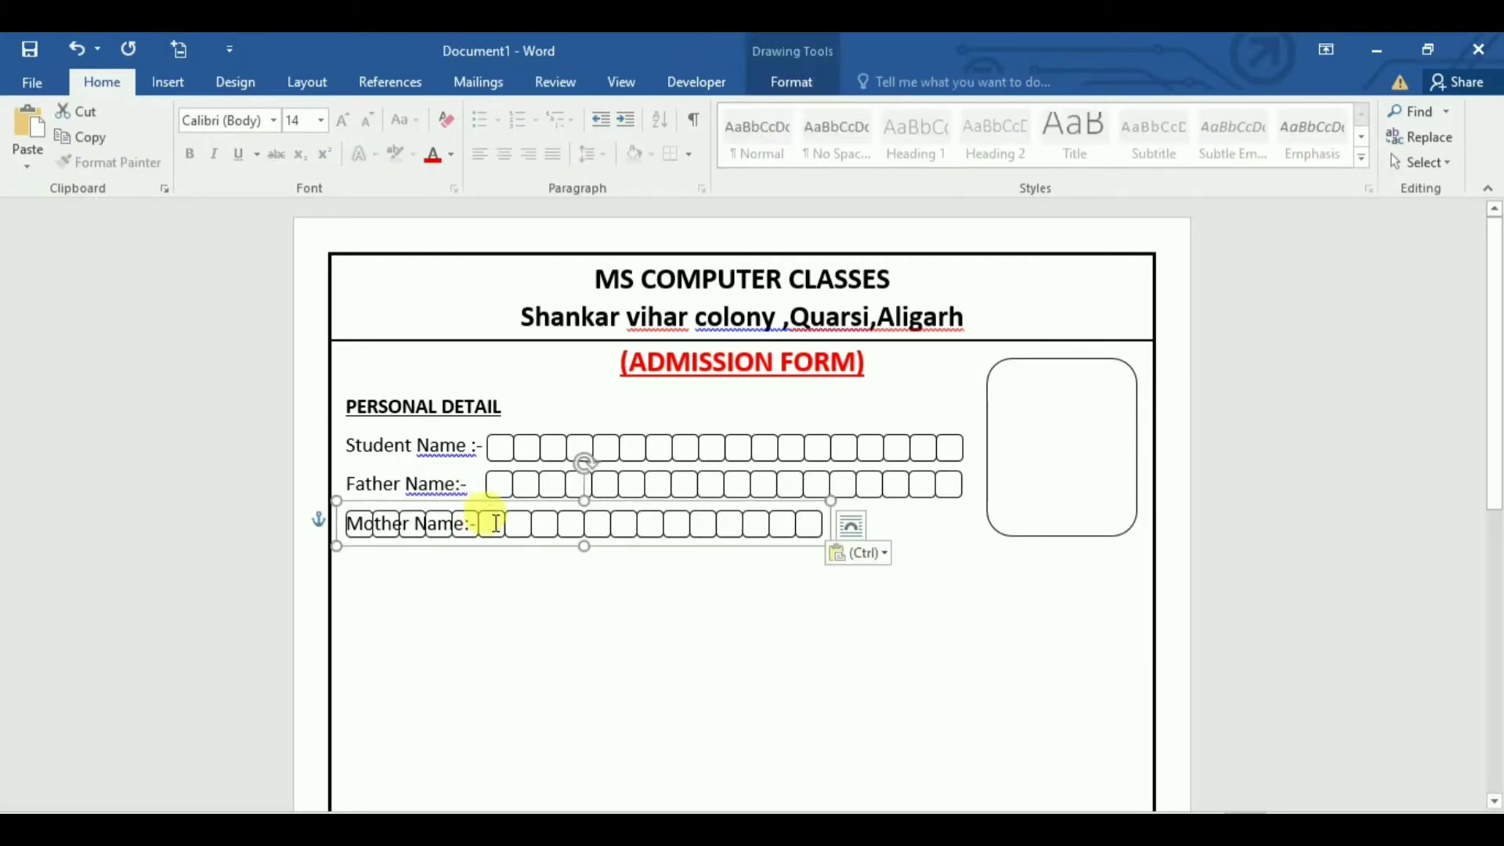
left_click_drag(505, 523, 645, 521)
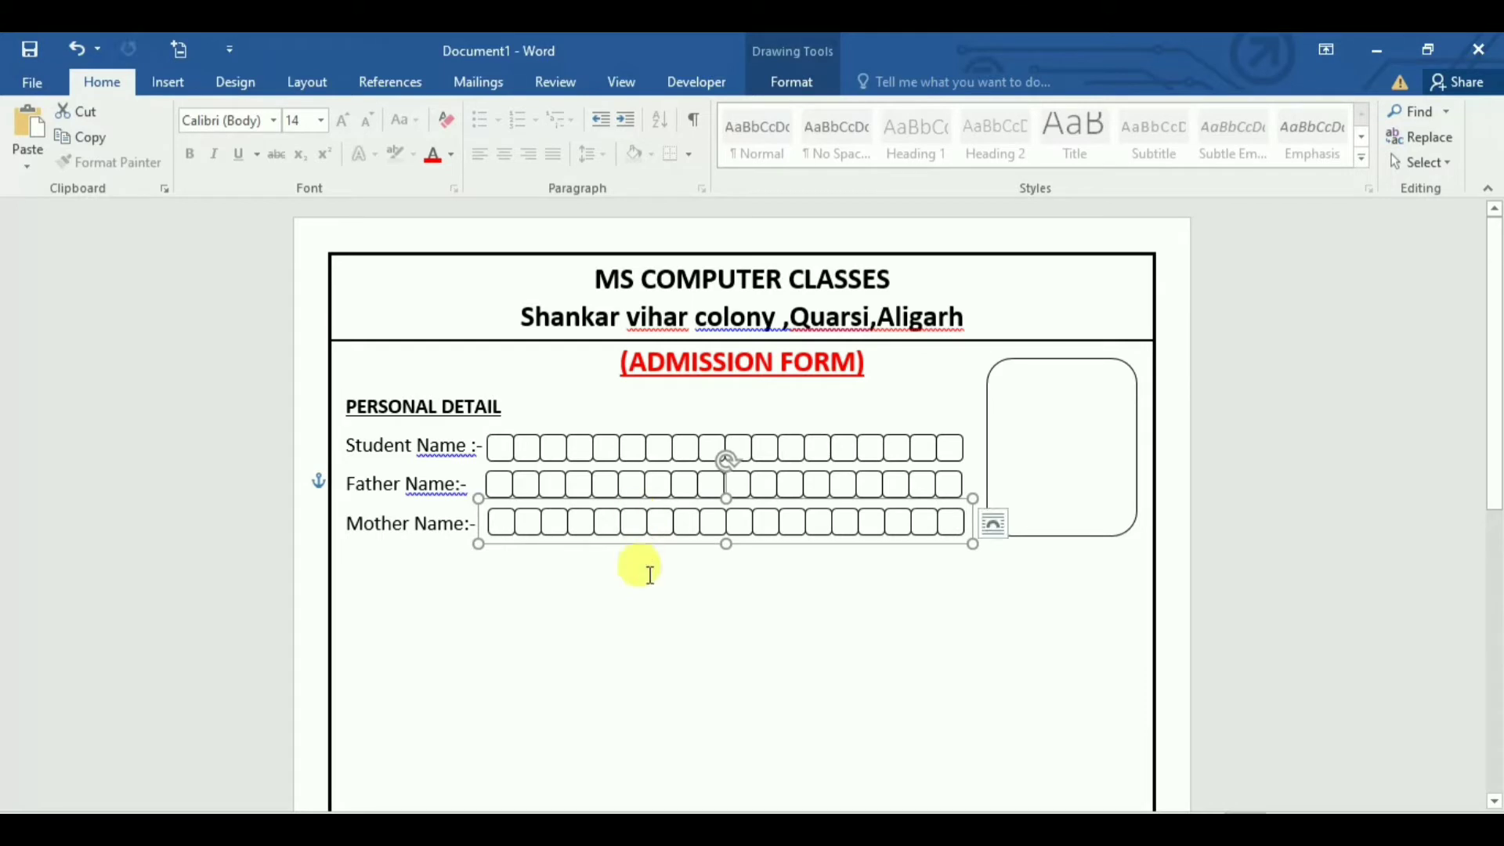
left_click(650, 574)
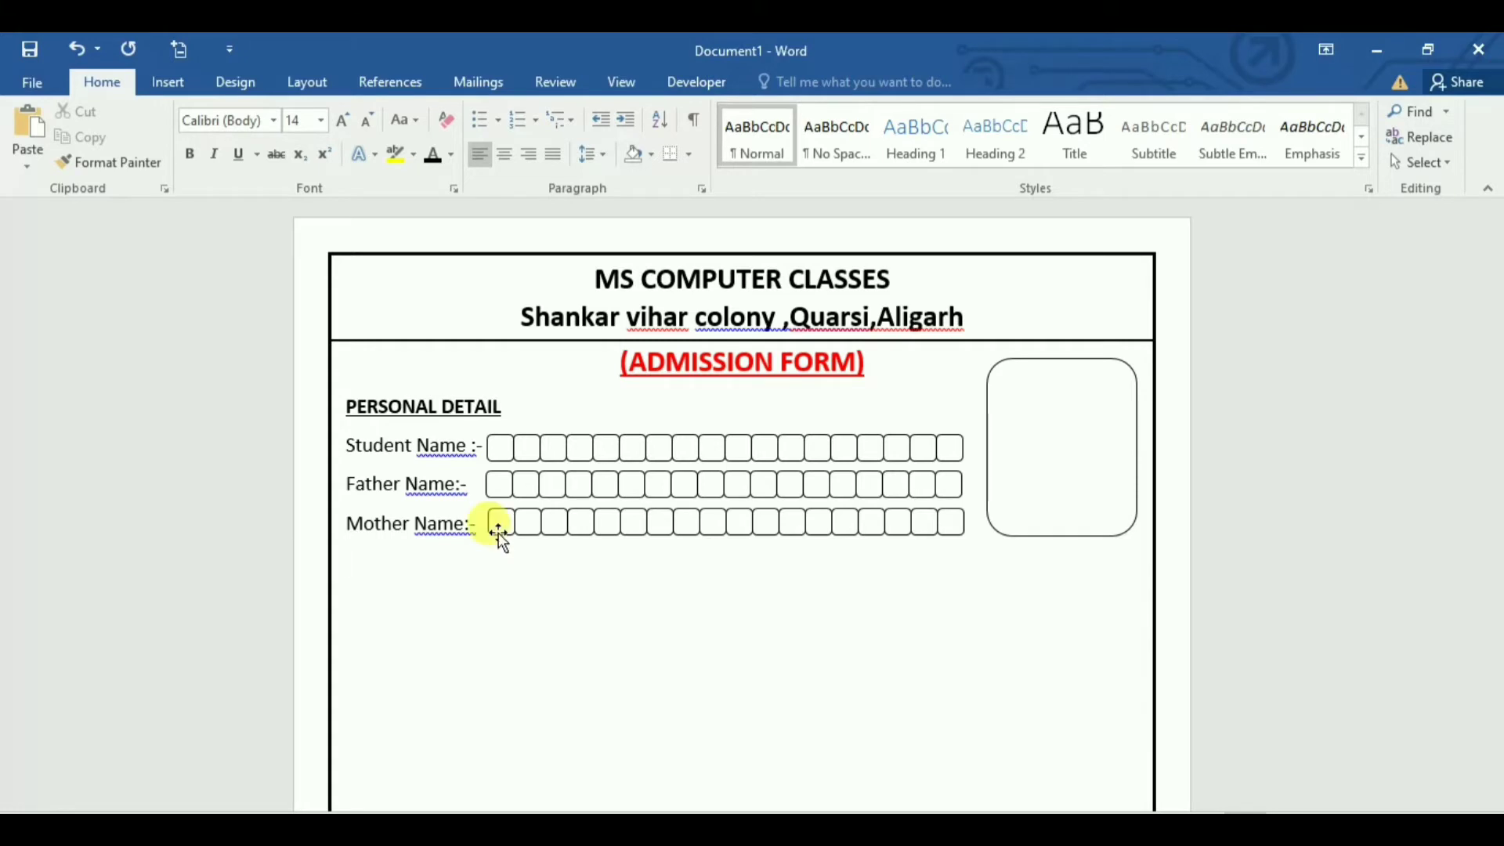
Finish the 'Permanent Address:-' label and place a pasted box row after it
type("Perm")
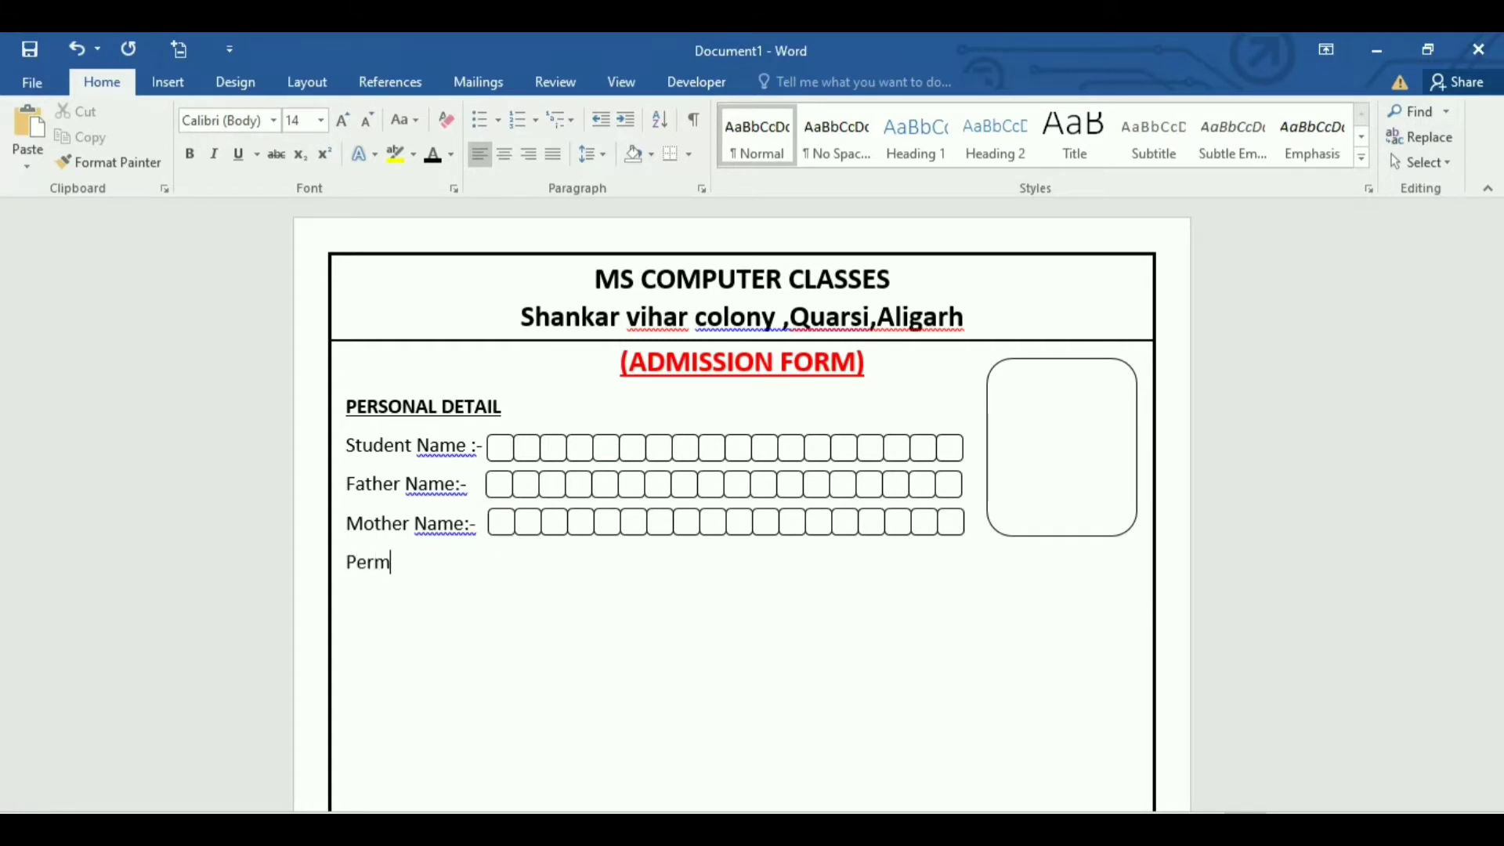
type("a")
type("nent")
type(" Addres")
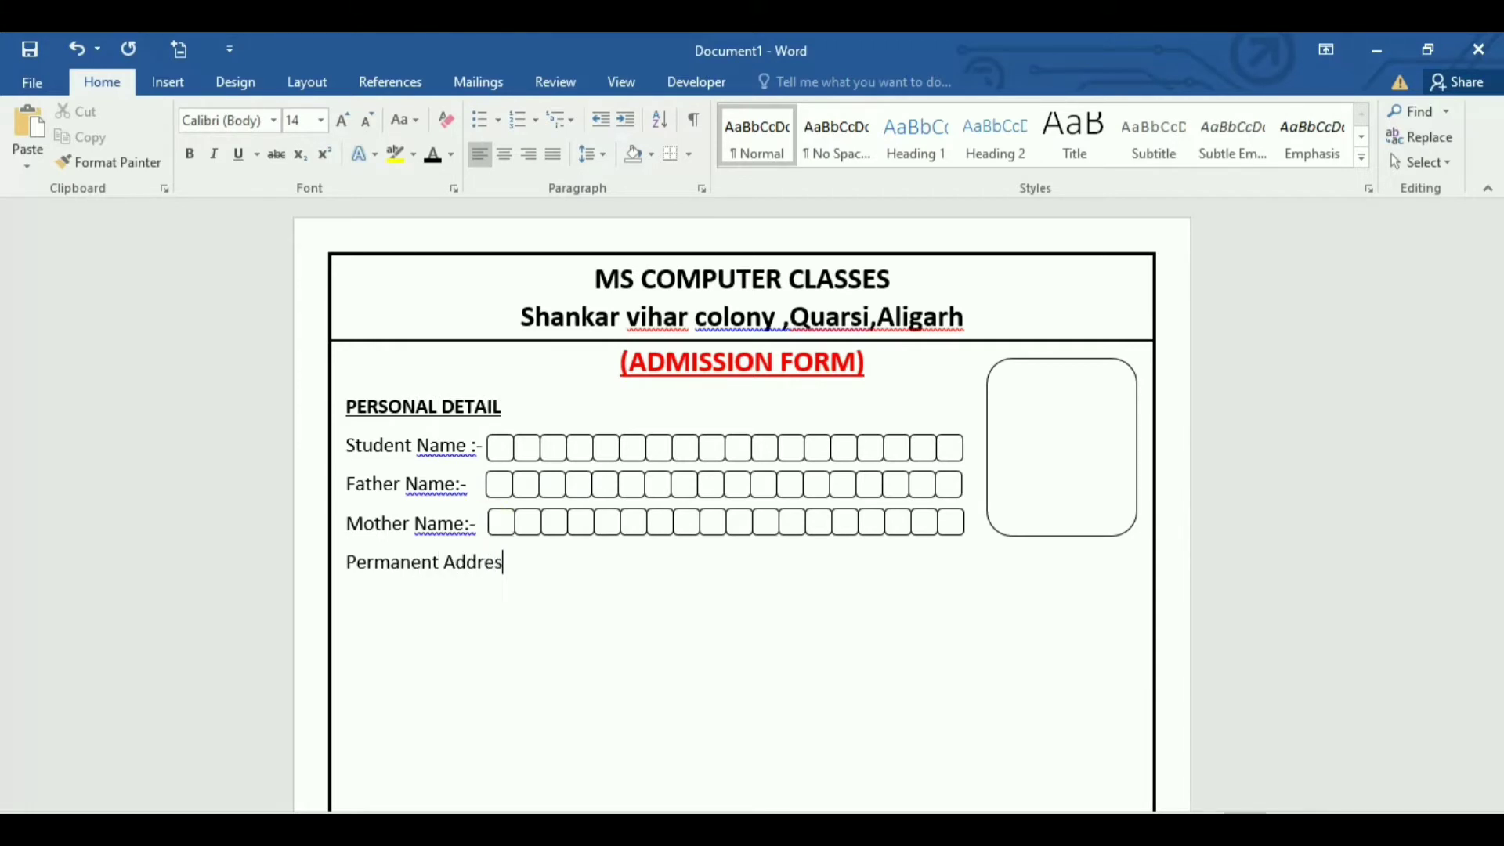
type("s:-")
key("ctrl+v")
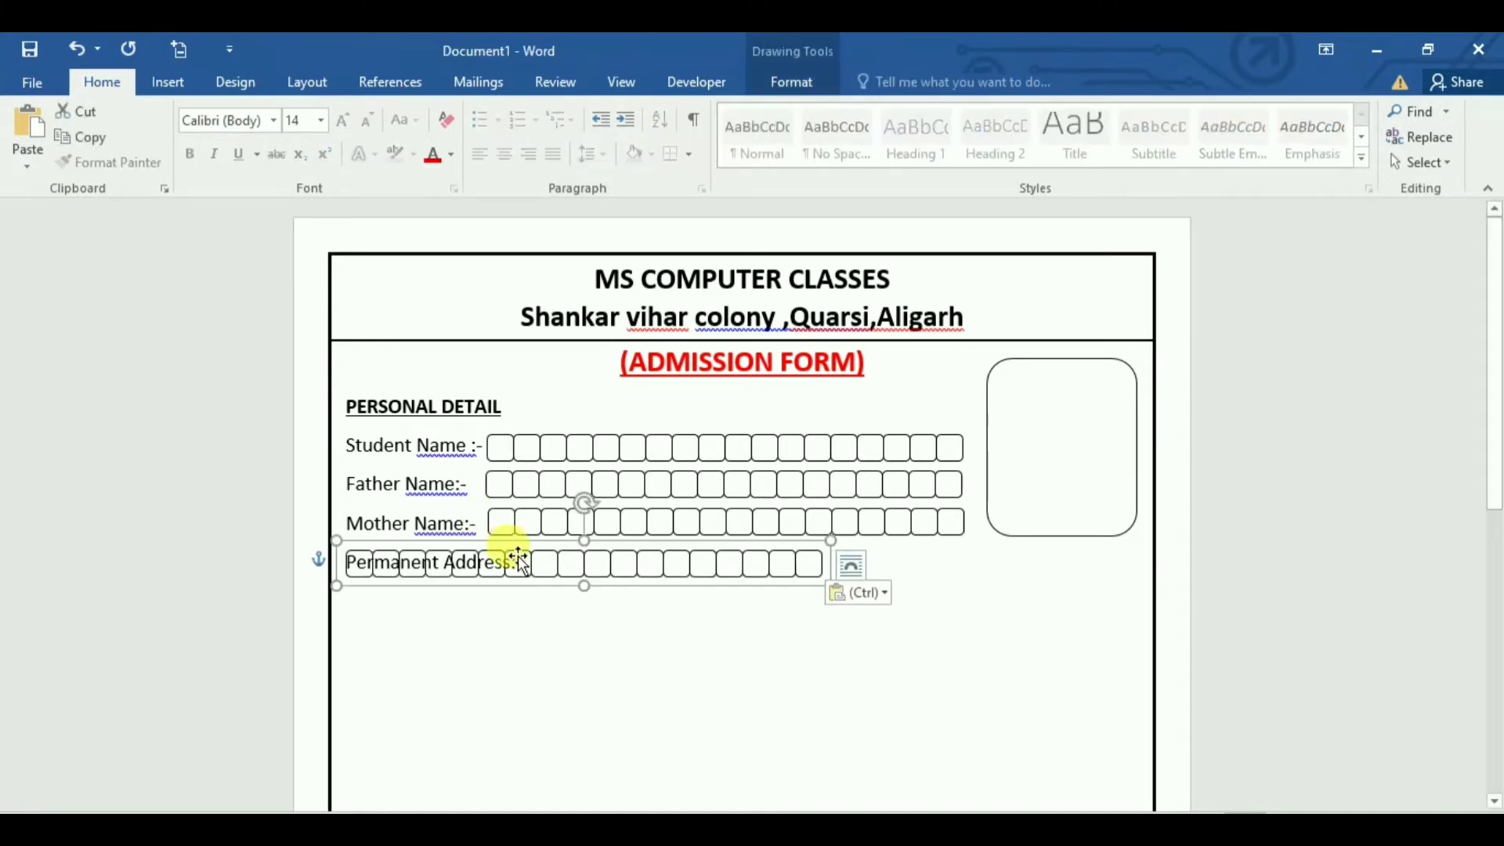
left_click_drag(533, 564, 712, 567)
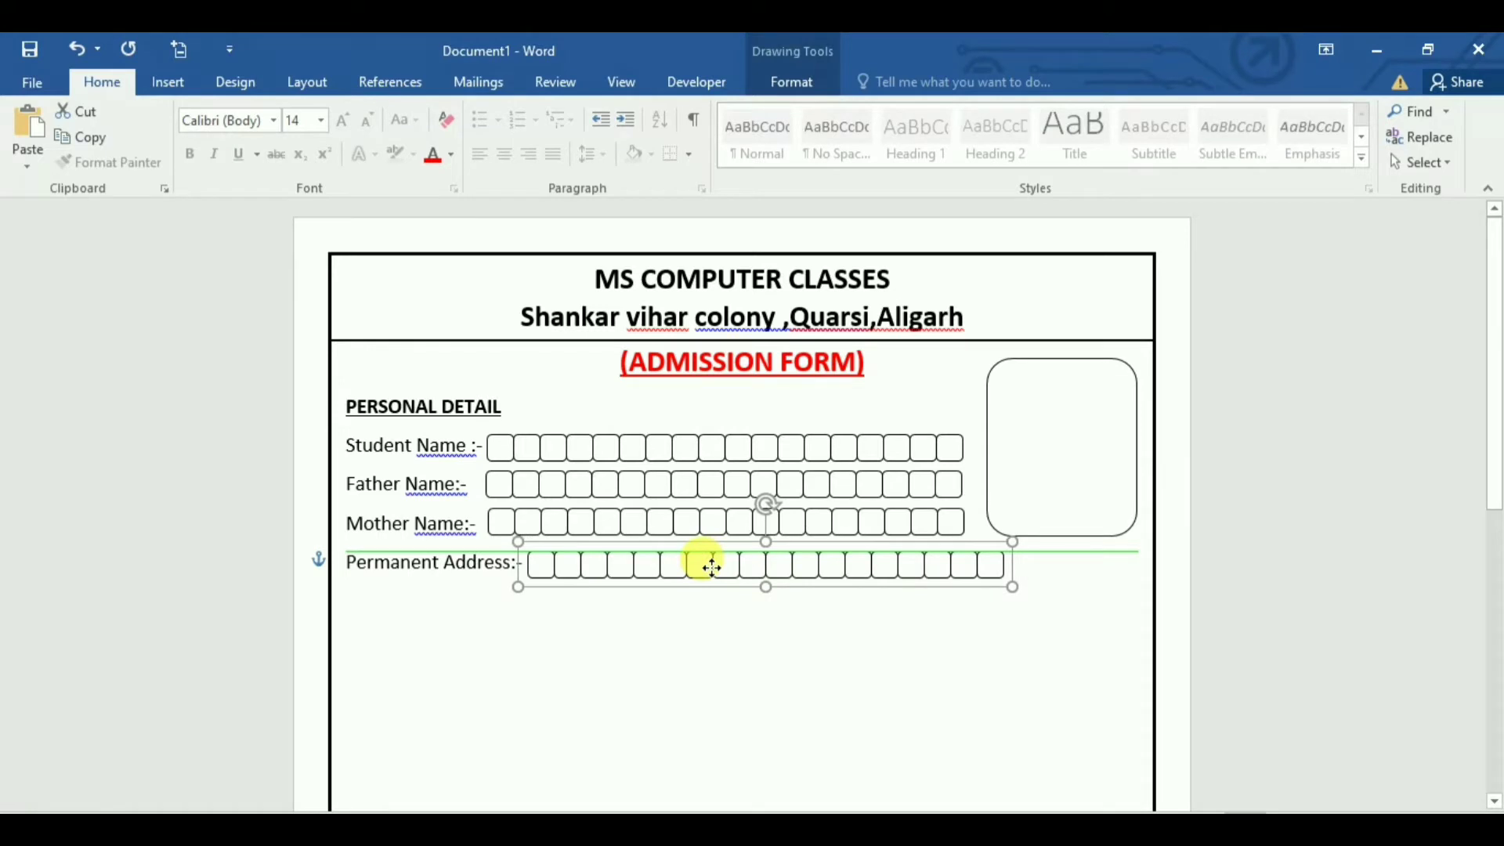
left_click(476, 667)
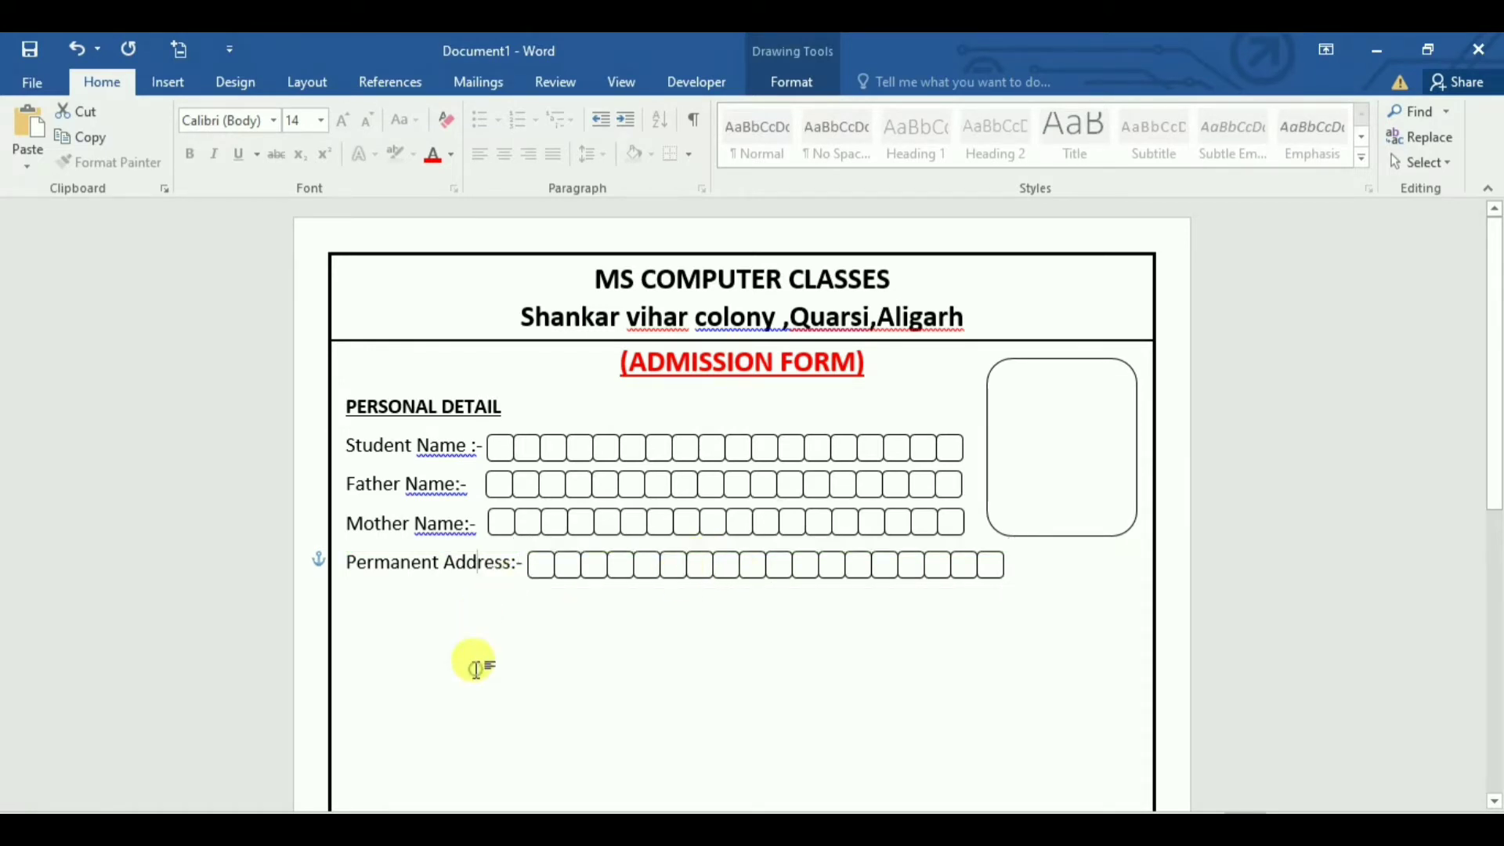
Add a 'Present Address:-' line with its own box row beside it
key("Return")
left_click(519, 564)
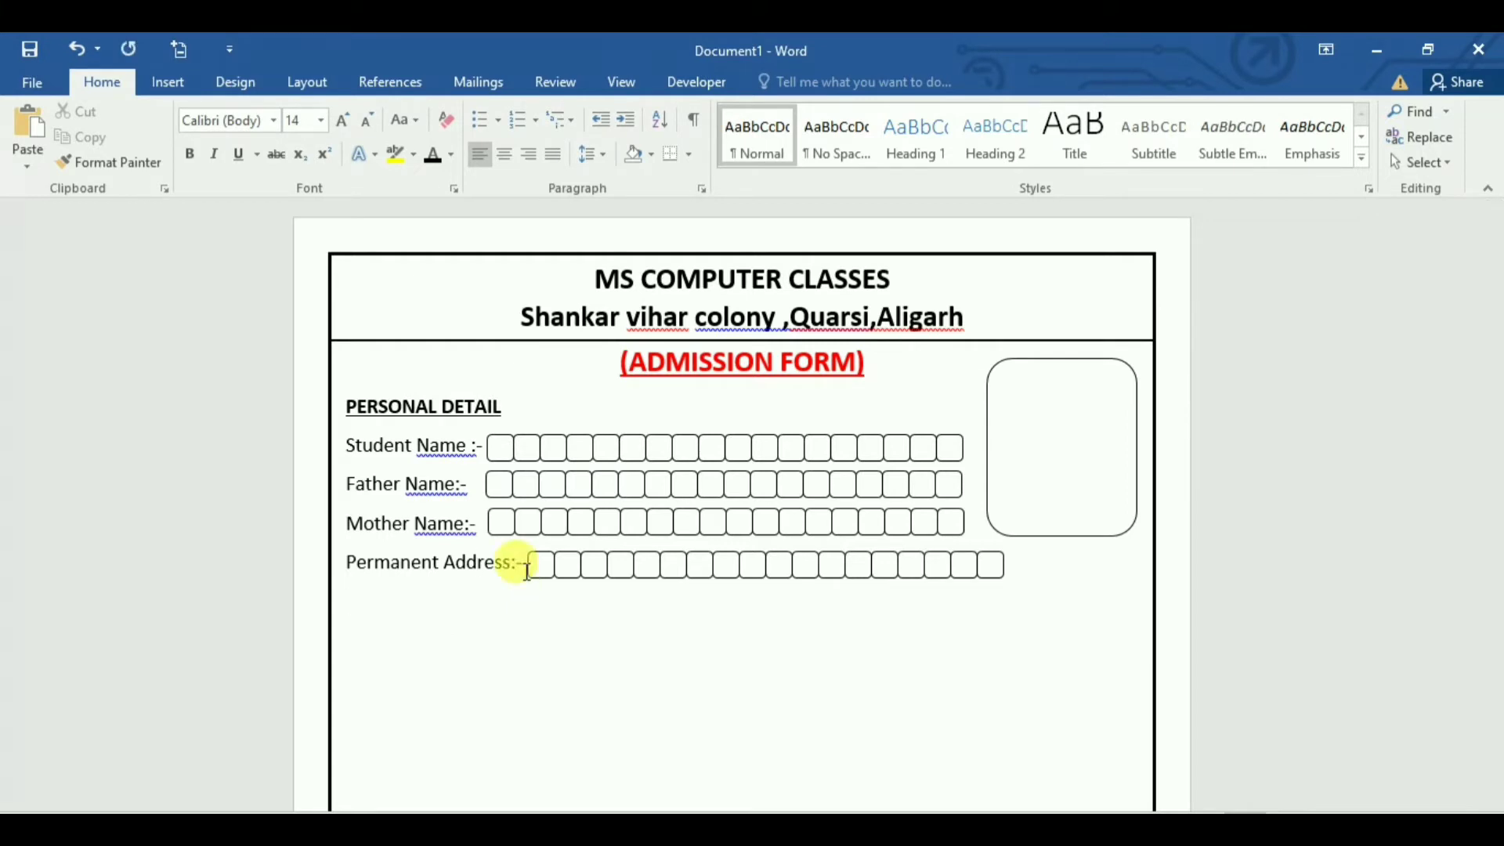
type("P")
type("resent")
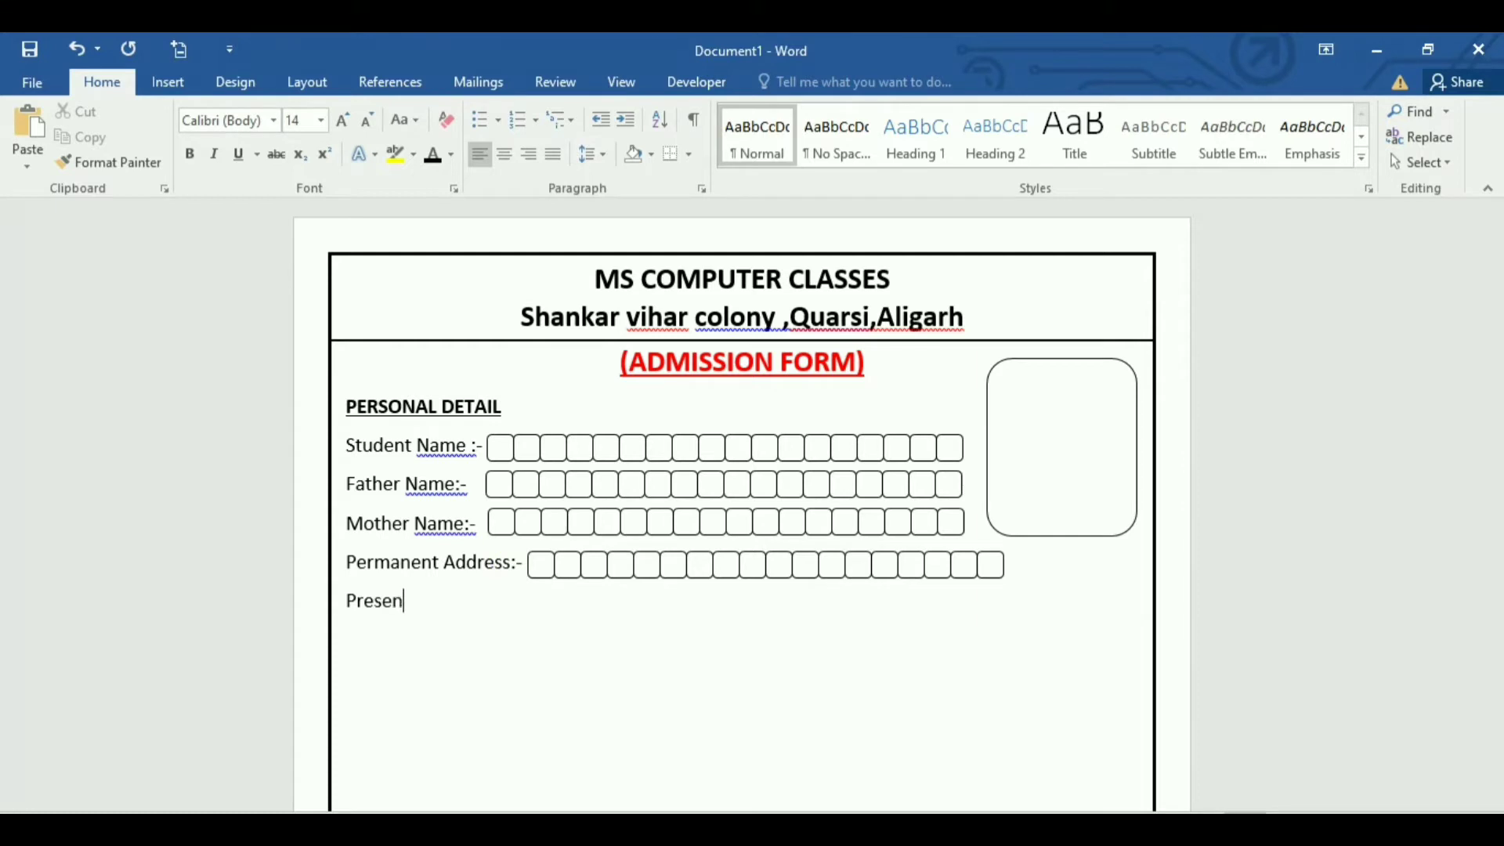
type(" A")
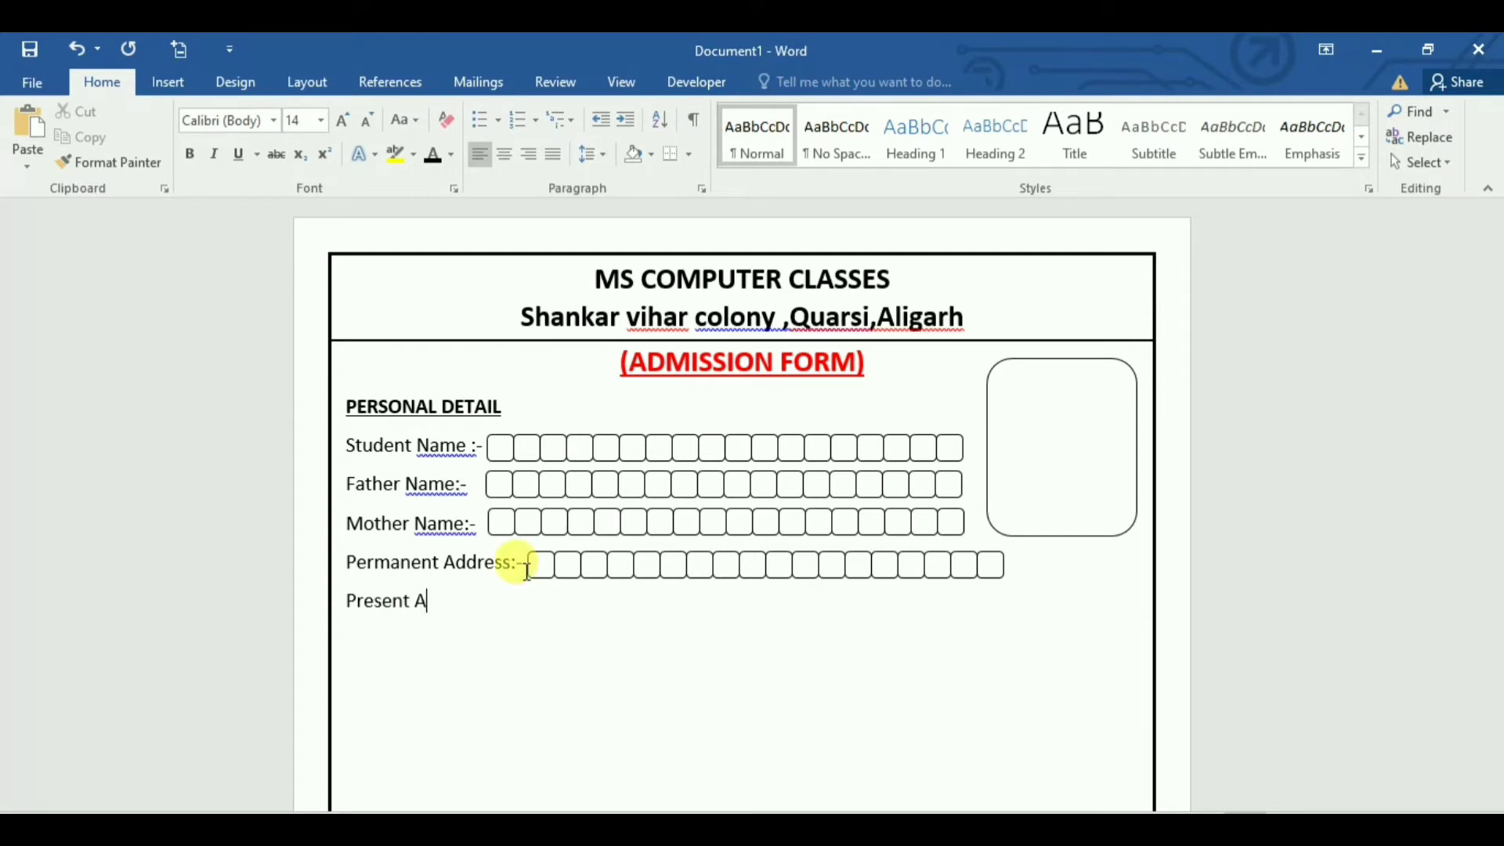
type("ddress")
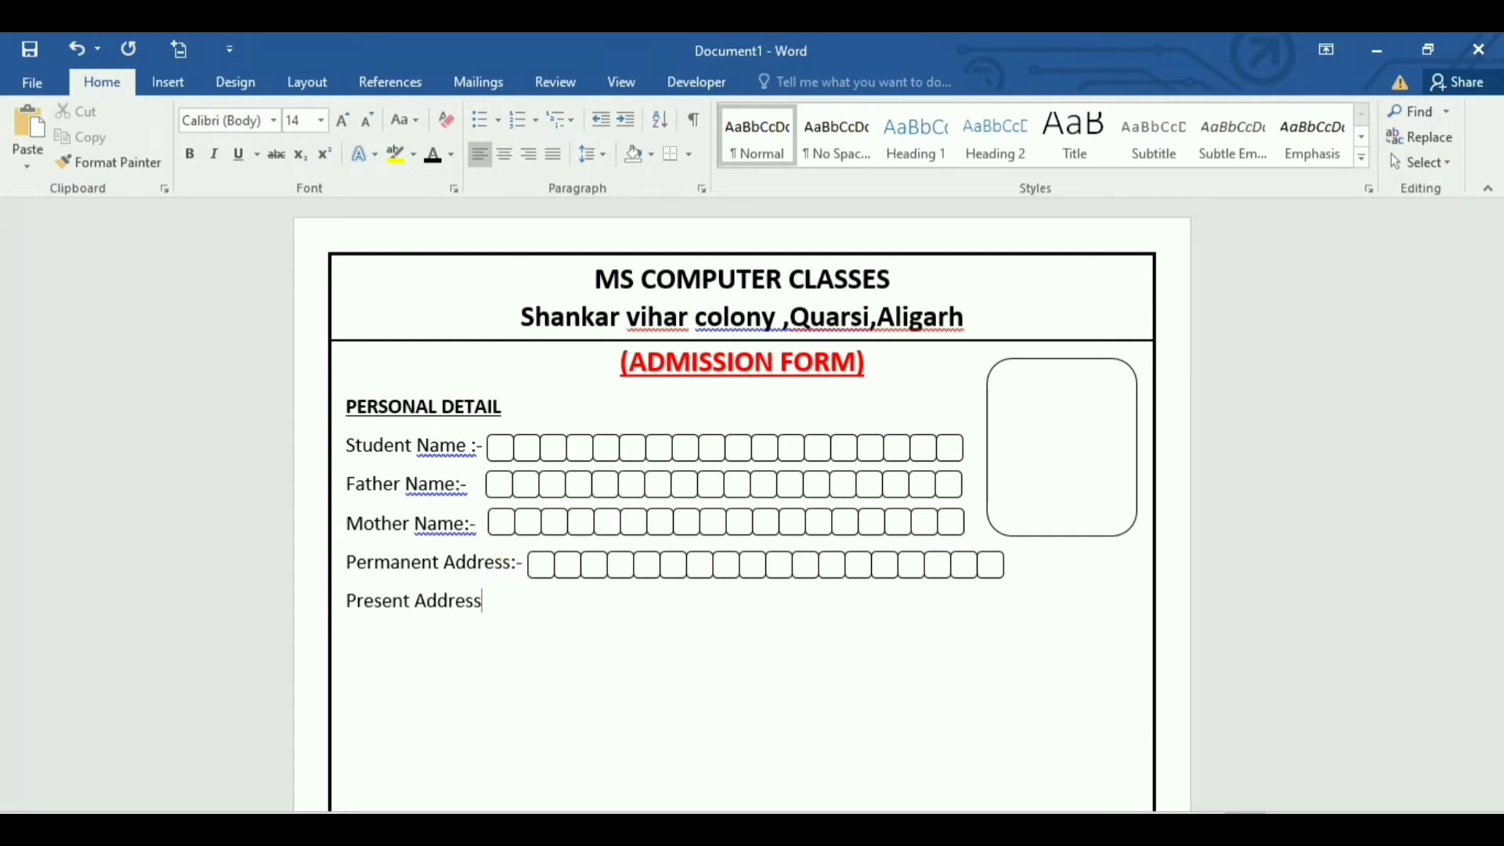
type(":-")
key("ctrl+v")
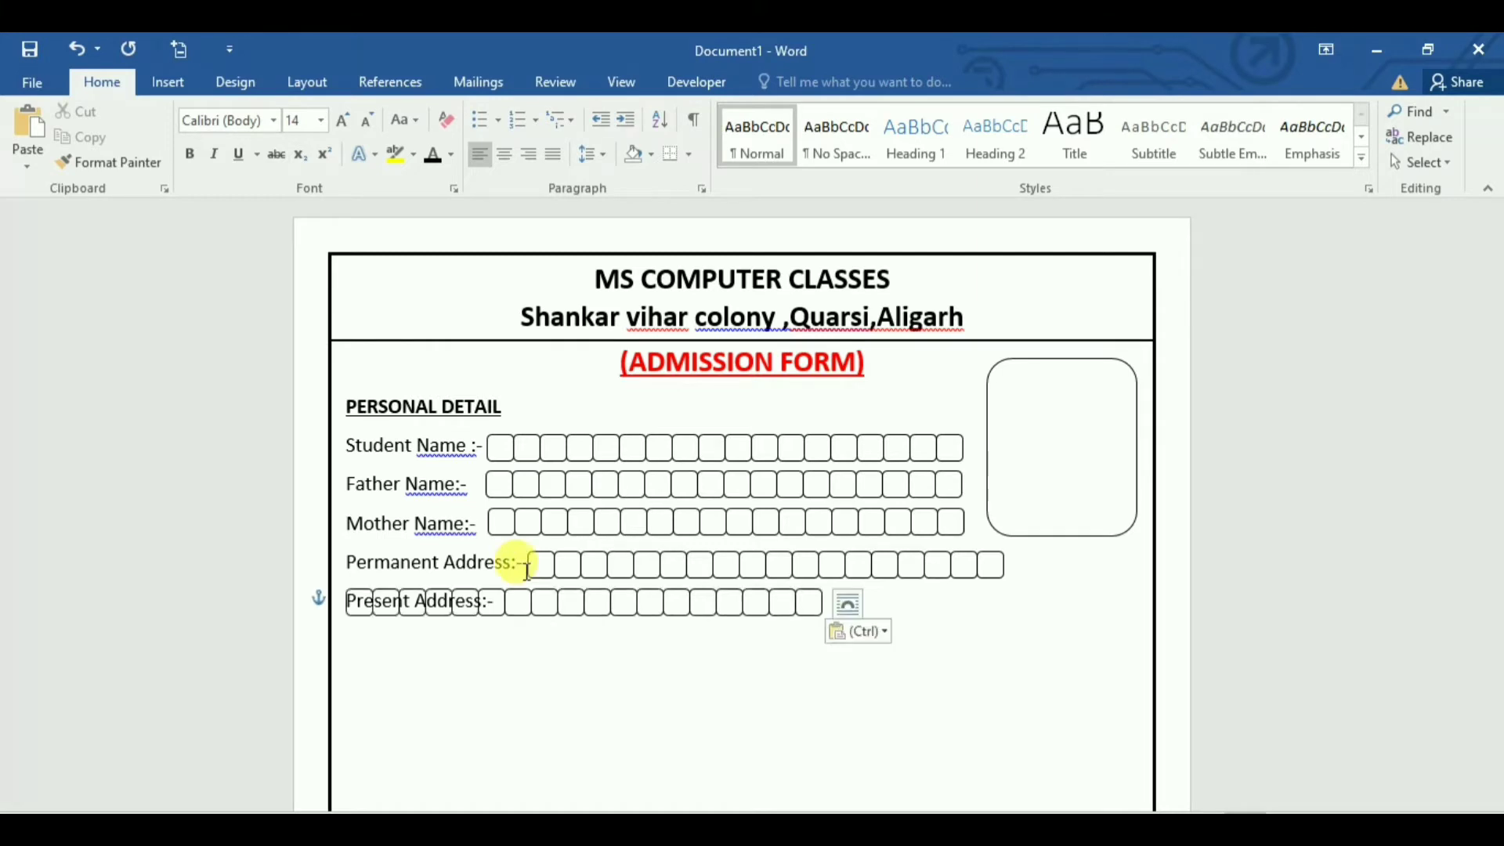
left_click(523, 605)
mouse_move(608, 604)
left_mouse_down()
mouse_move(692, 610)
mouse_move(675, 611)
left_mouse_up()
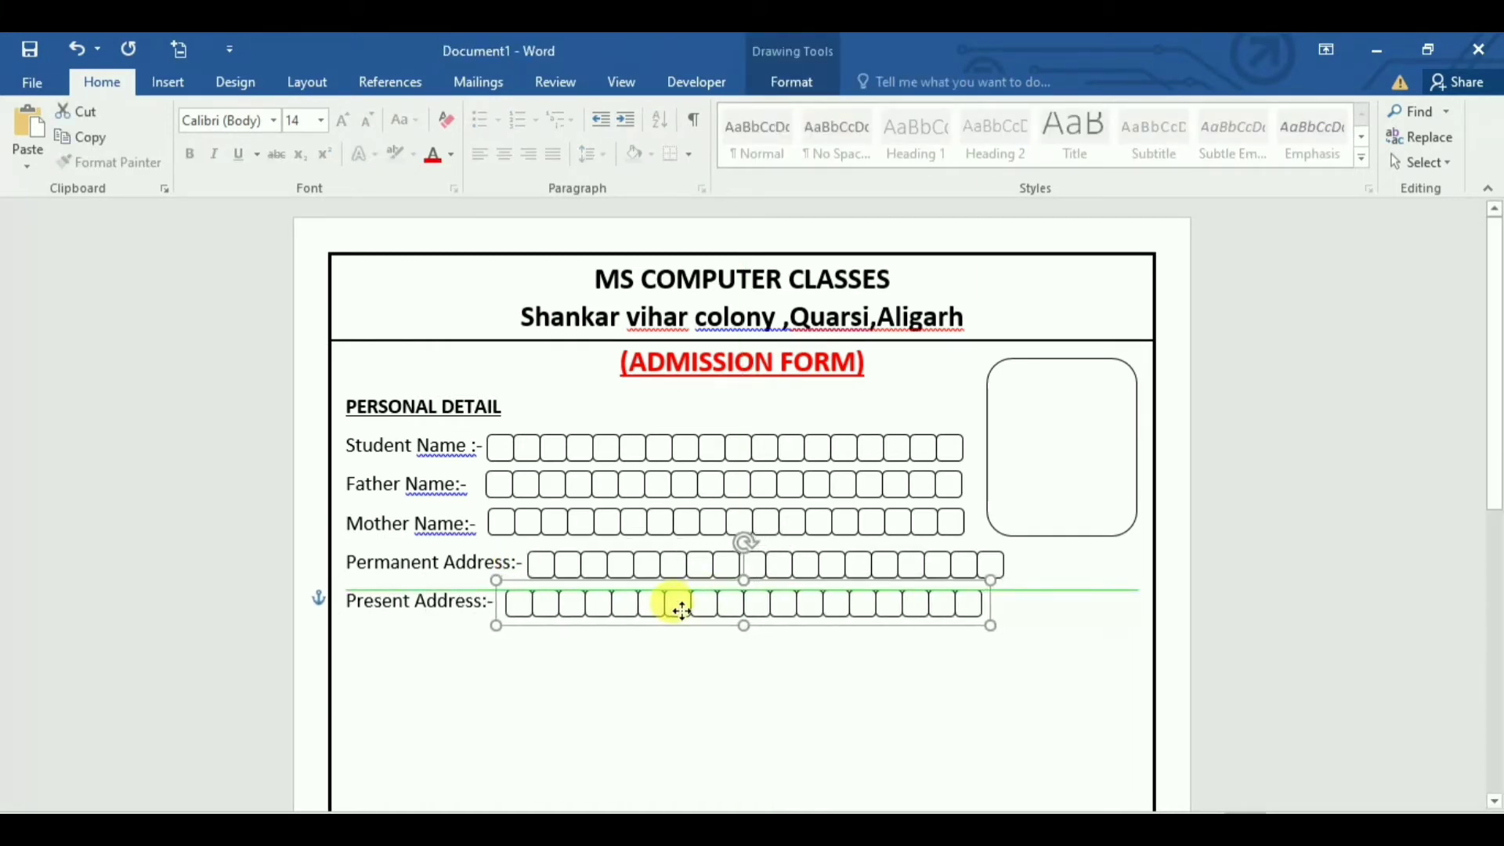
left_click(755, 675)
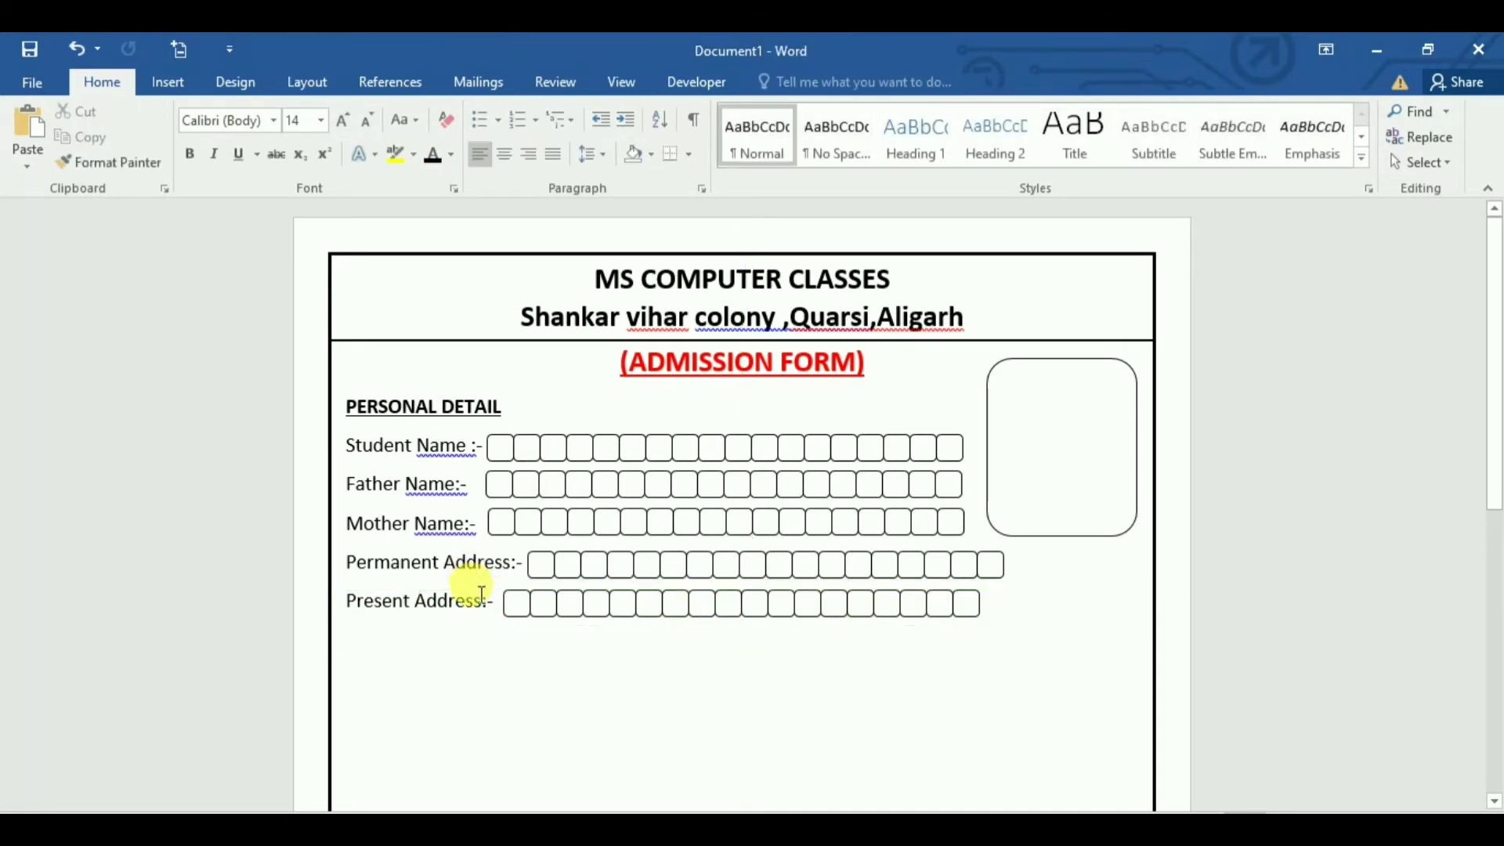
Type 'Religion:-' on a new line and draw a rounded rectangle beside it
key("Return")
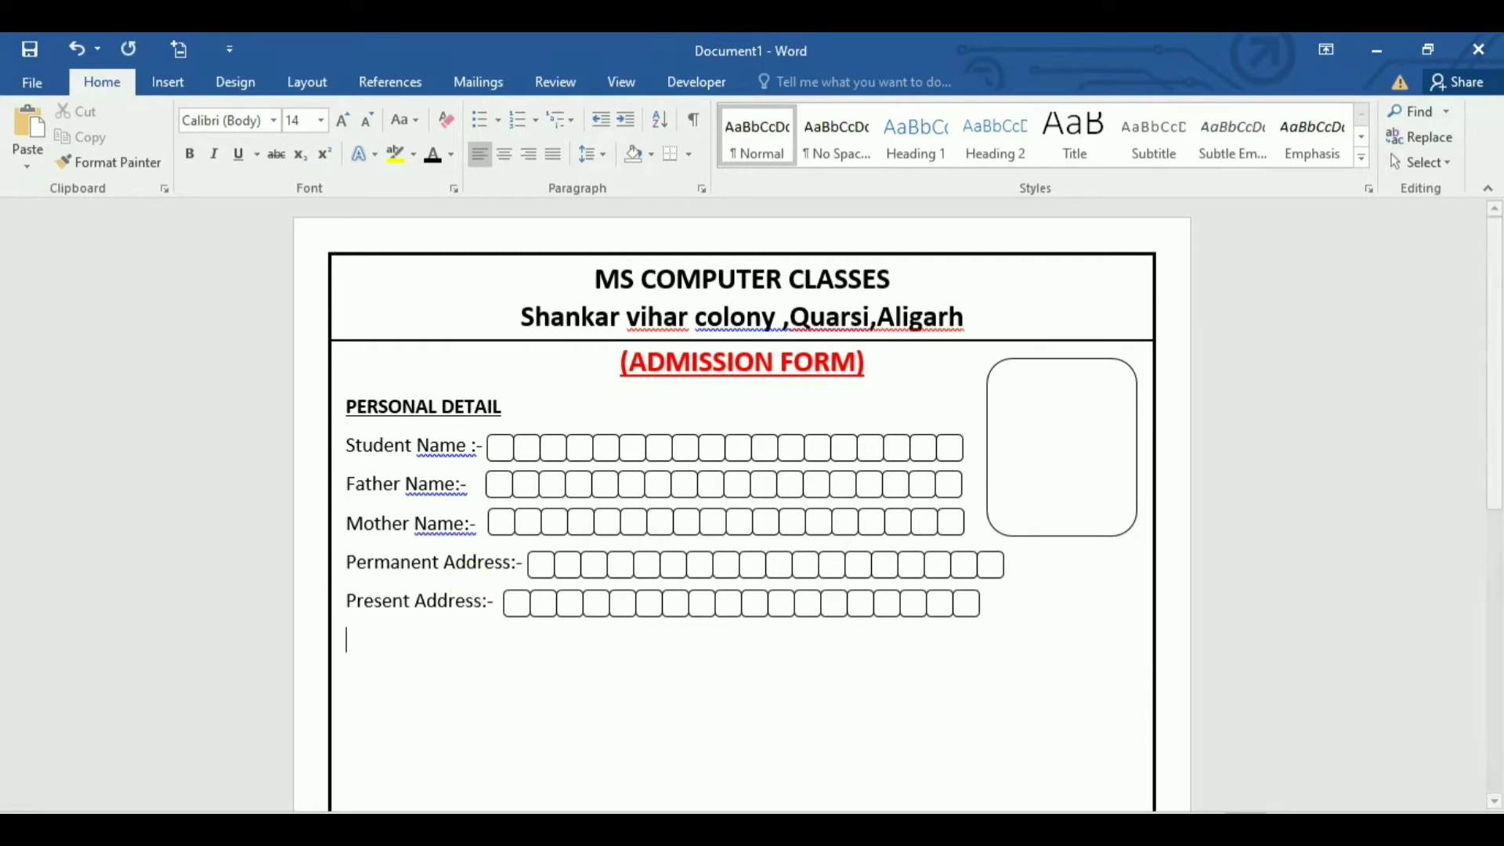
type("Reli")
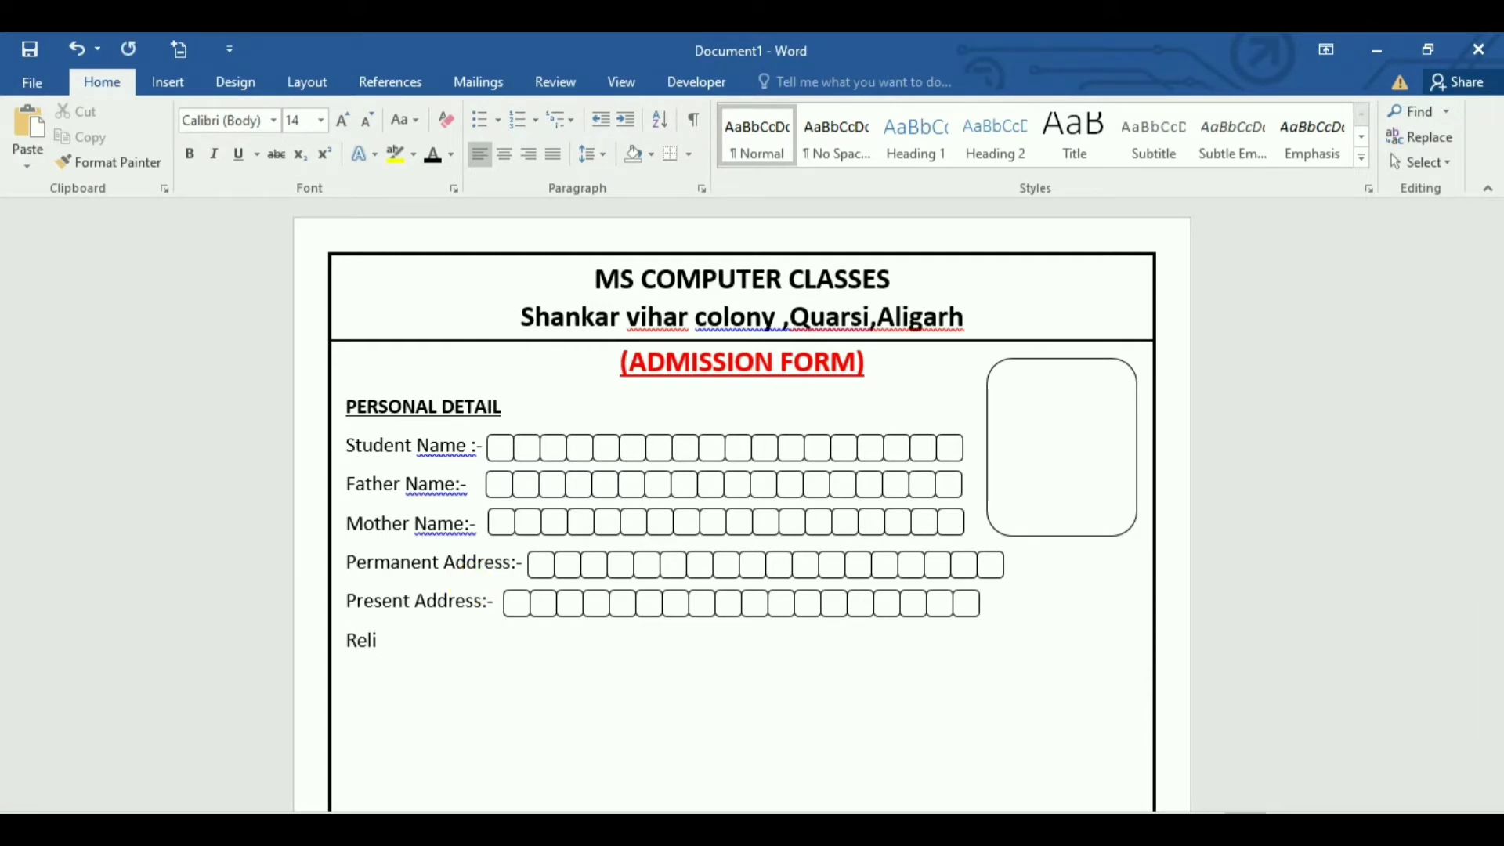
type("gion:")
type("-")
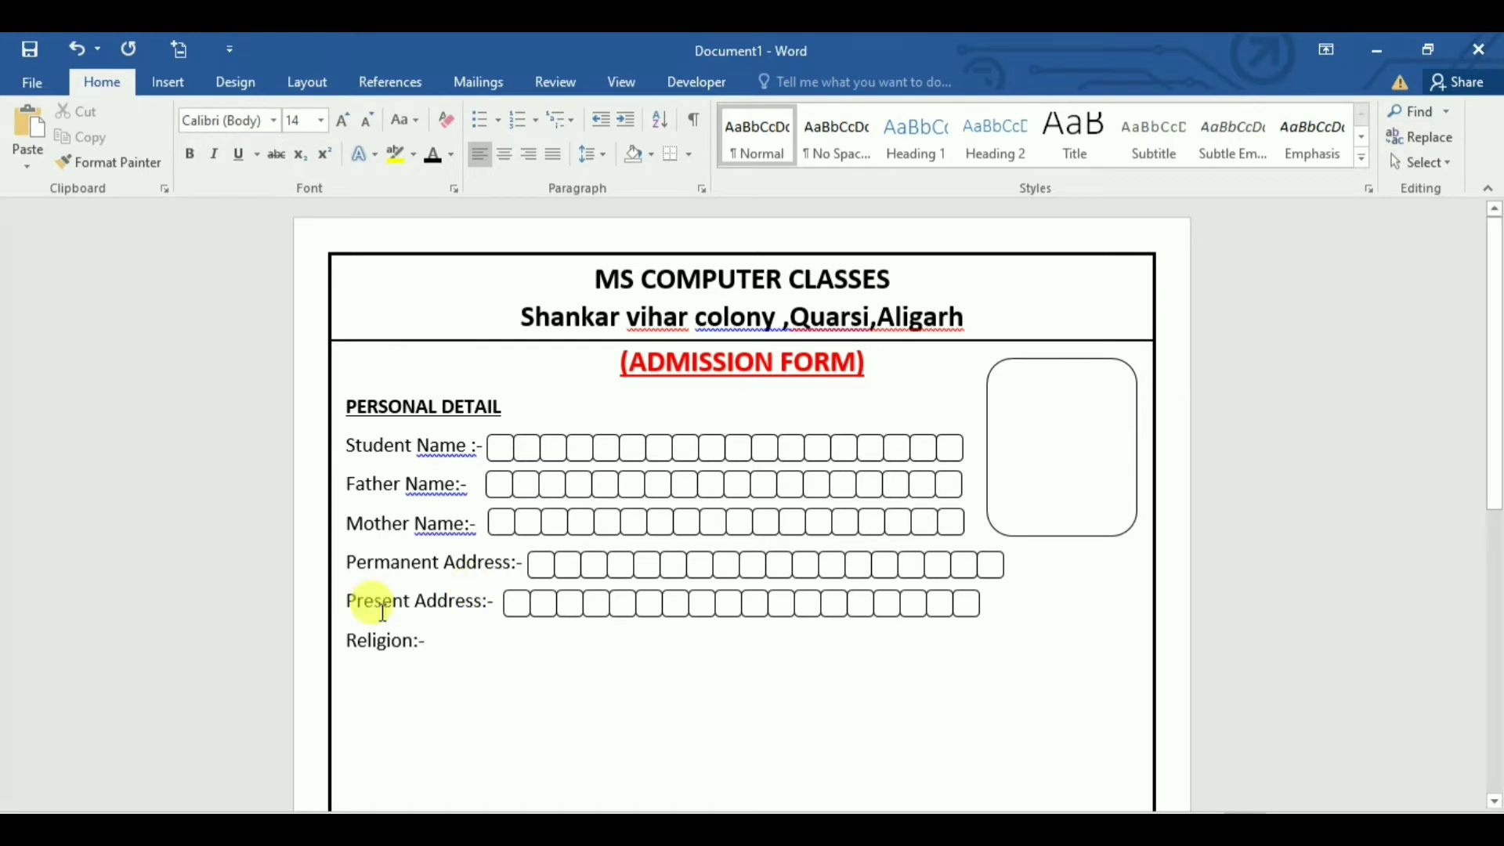
left_click(168, 88)
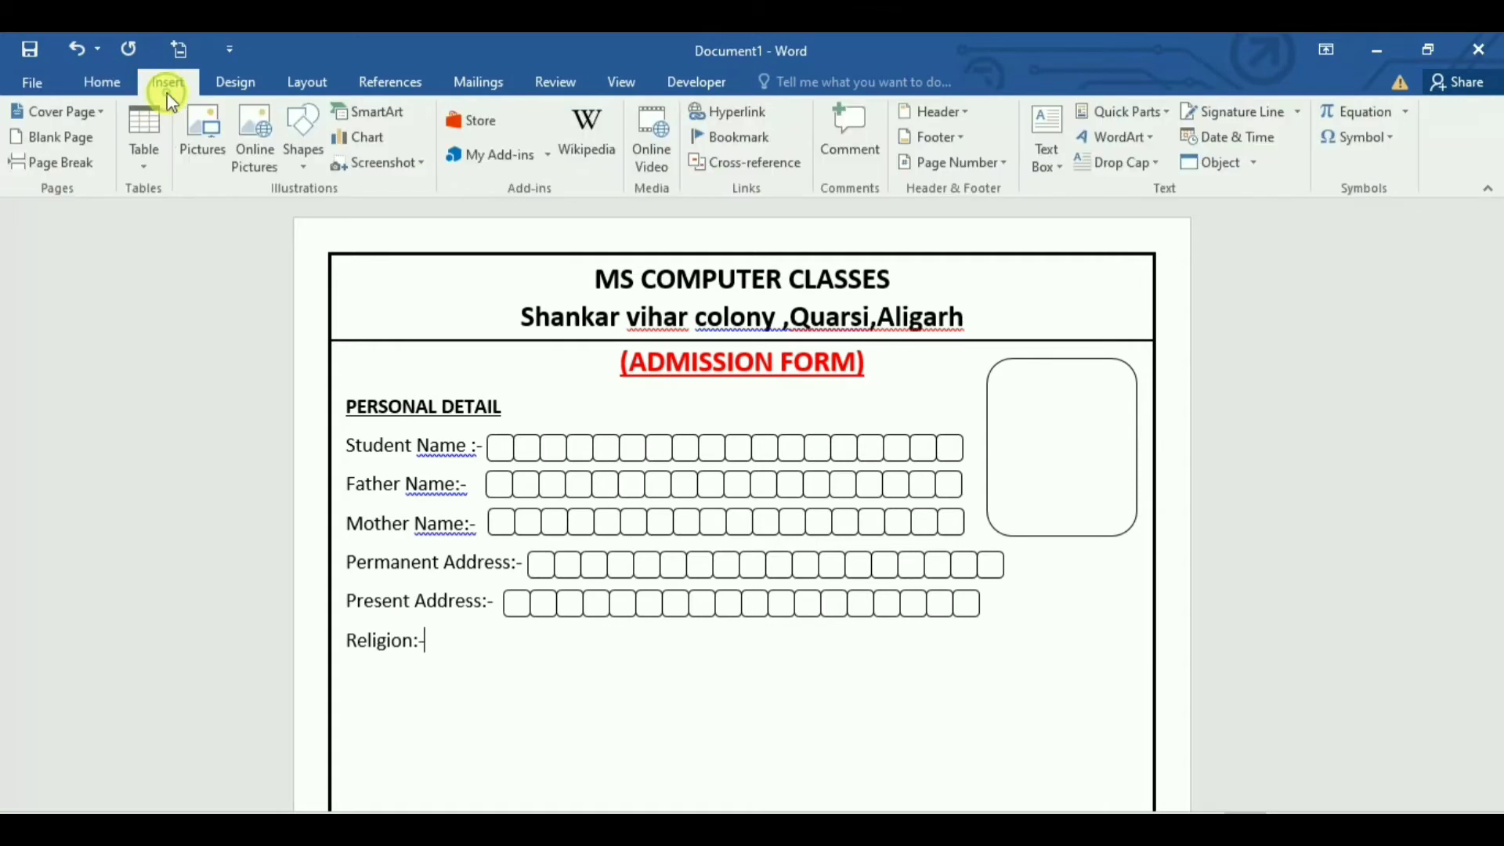
left_click(304, 147)
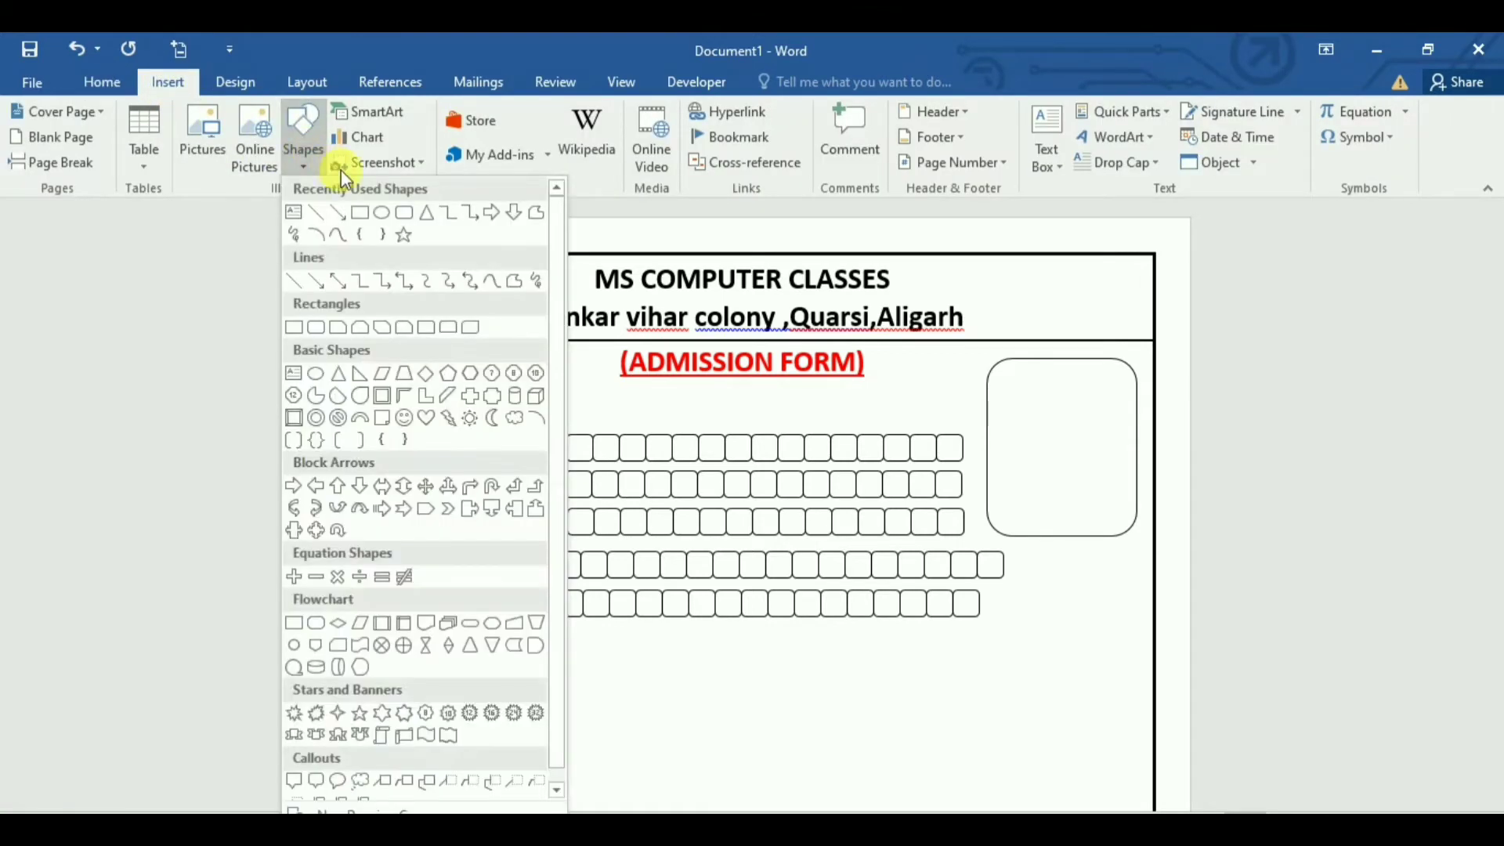
left_click(401, 213)
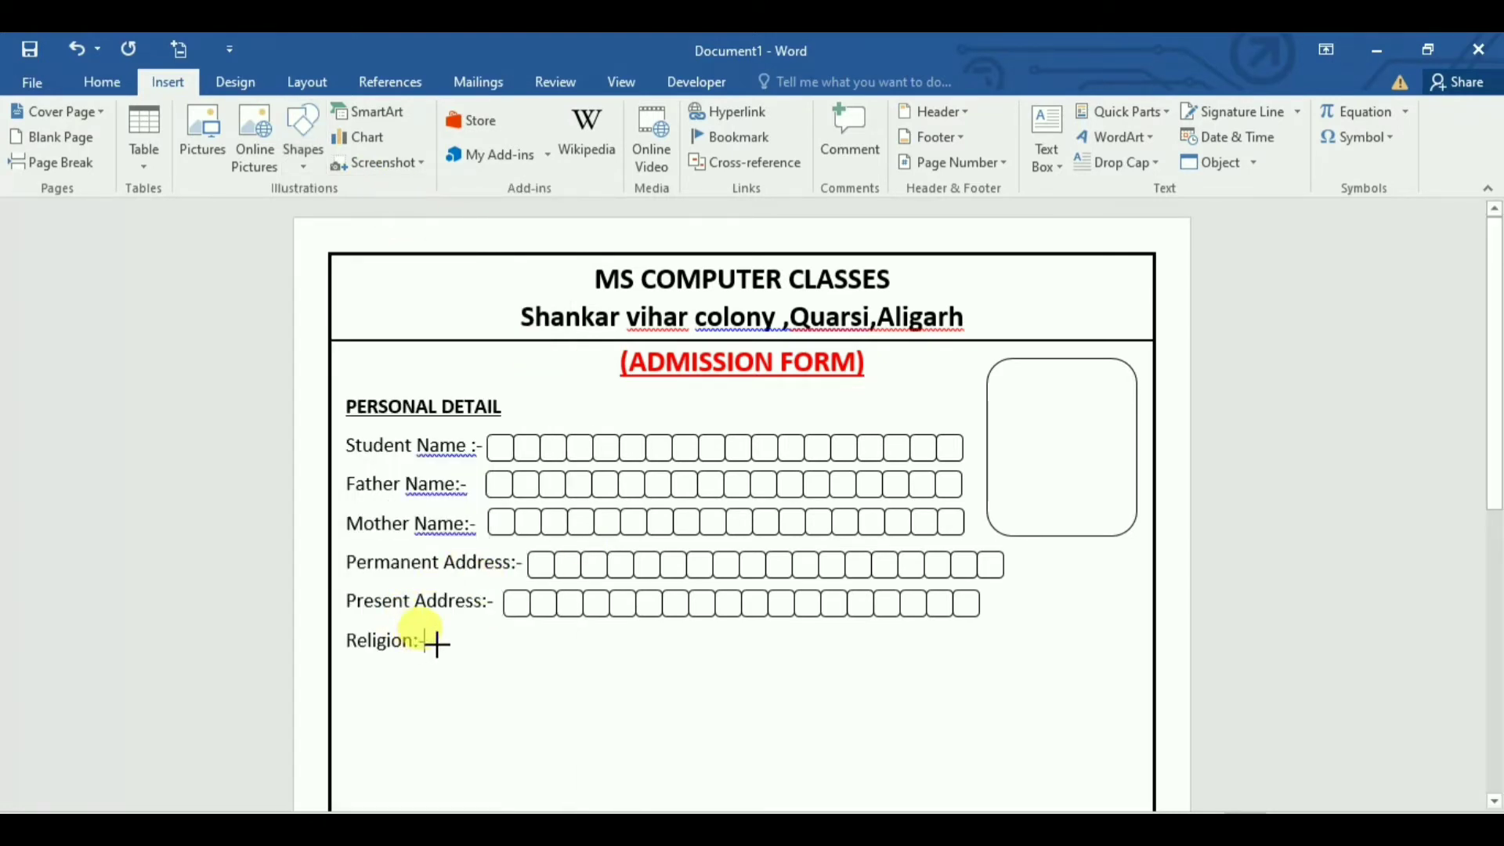
left_click_drag(437, 636, 526, 692)
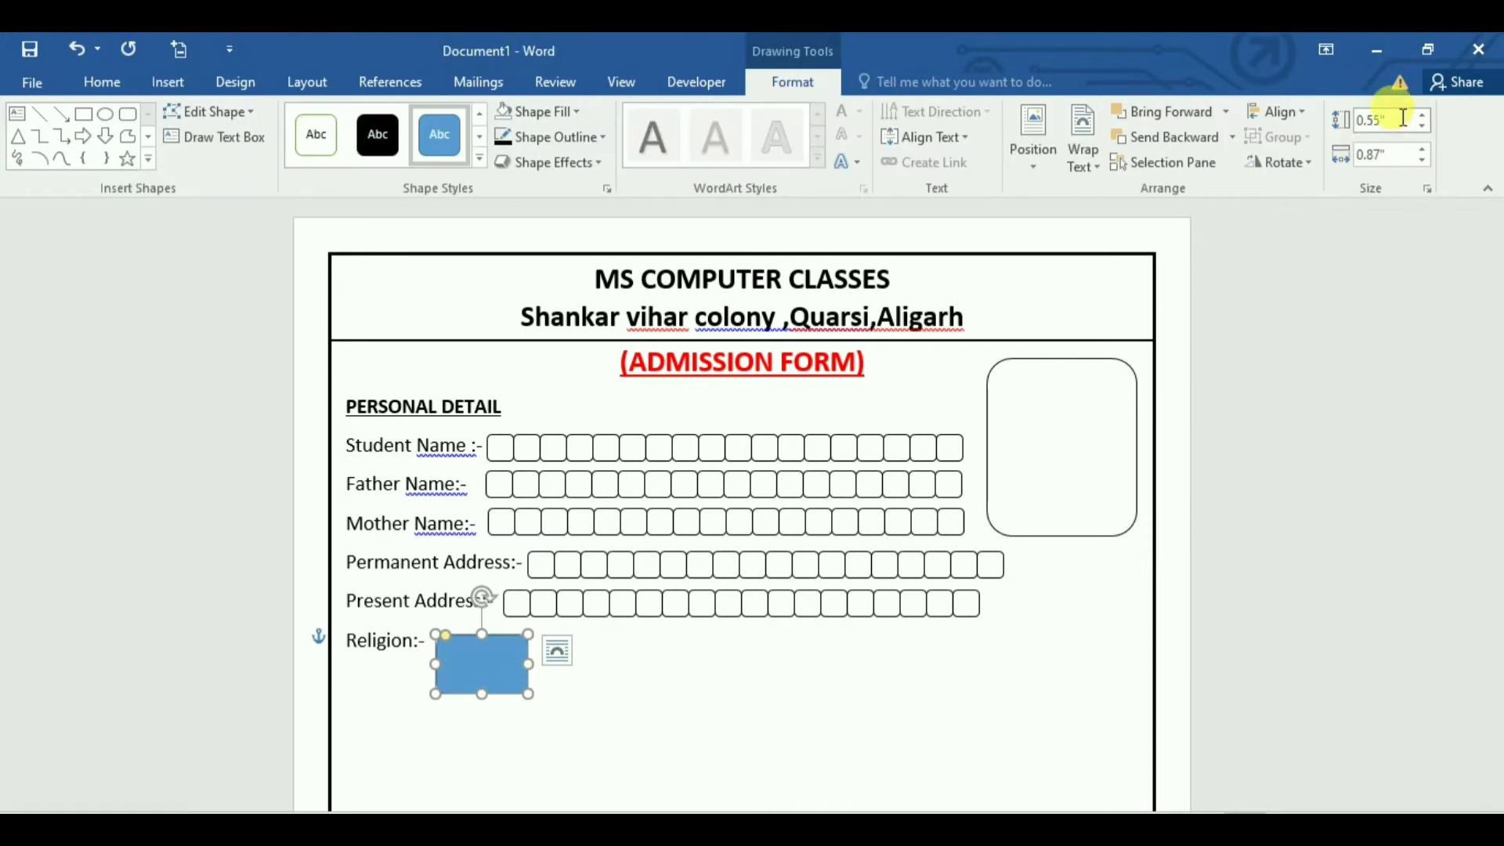
Resize the rectangle to a 0.25" × 0.25" square
left_click(1370, 120)
left_click_drag(1401, 122, 1342, 120)
type("0.")
type("25")
left_click(1402, 153)
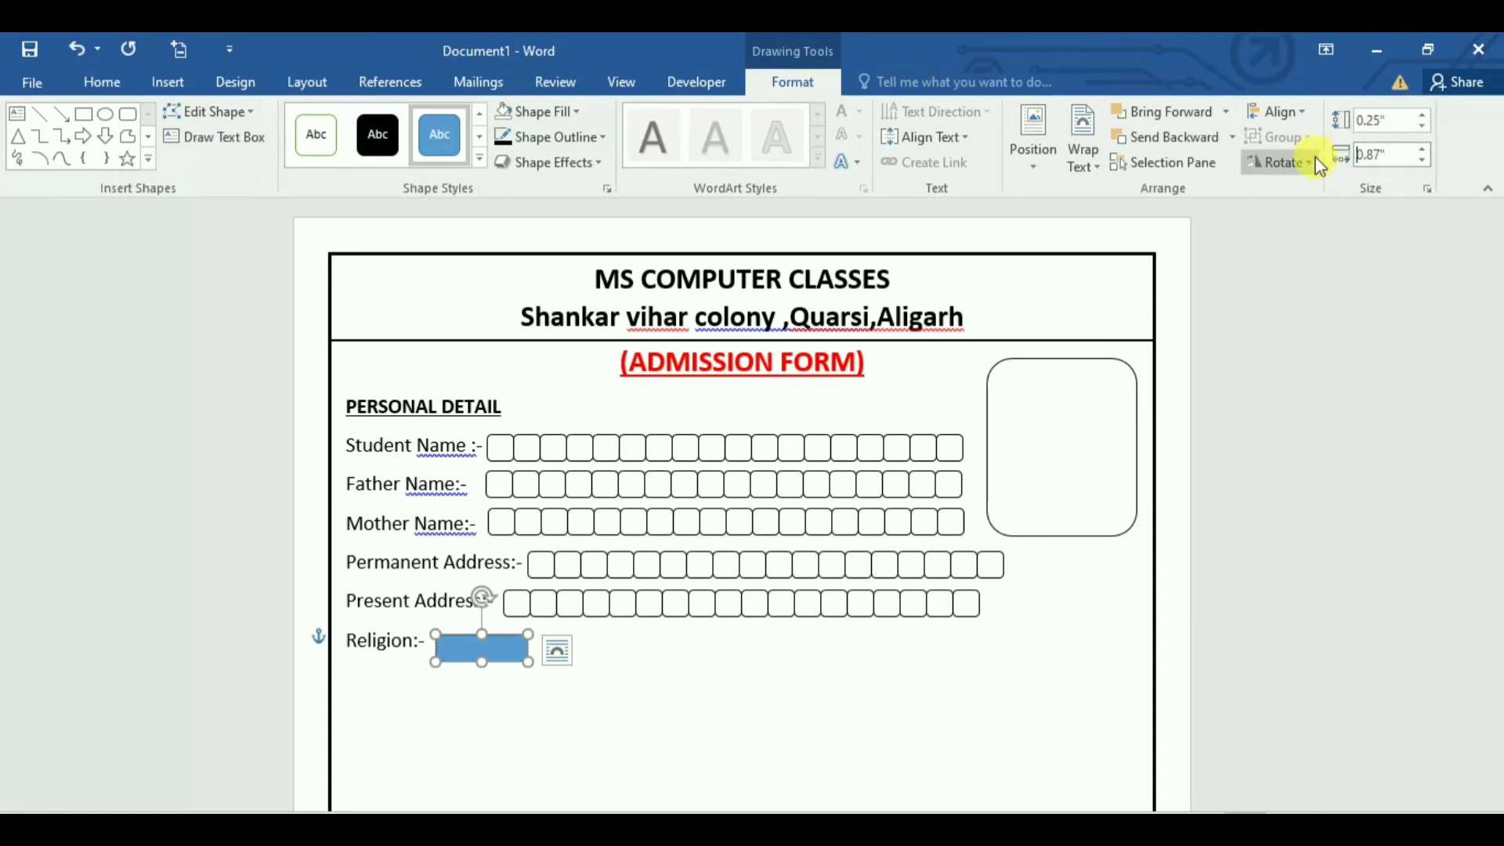
key("ctrl+a")
type("0.")
key("Return")
left_click(756, 700)
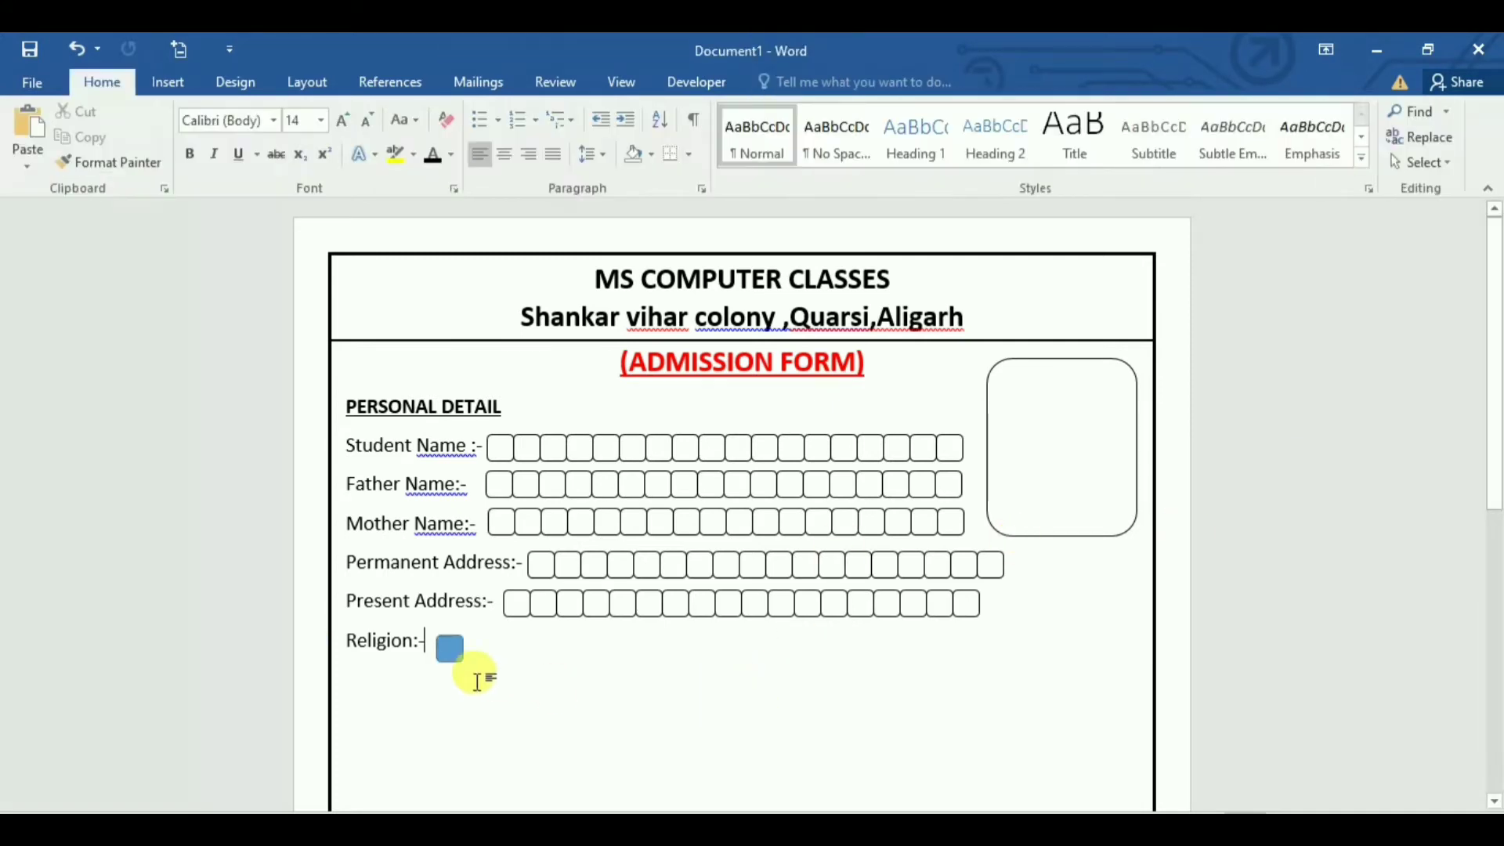
Line the square up with 'Religion:-' and give it no fill and a black outline
left_click(449, 647)
left_click_drag(450, 647, 445, 640)
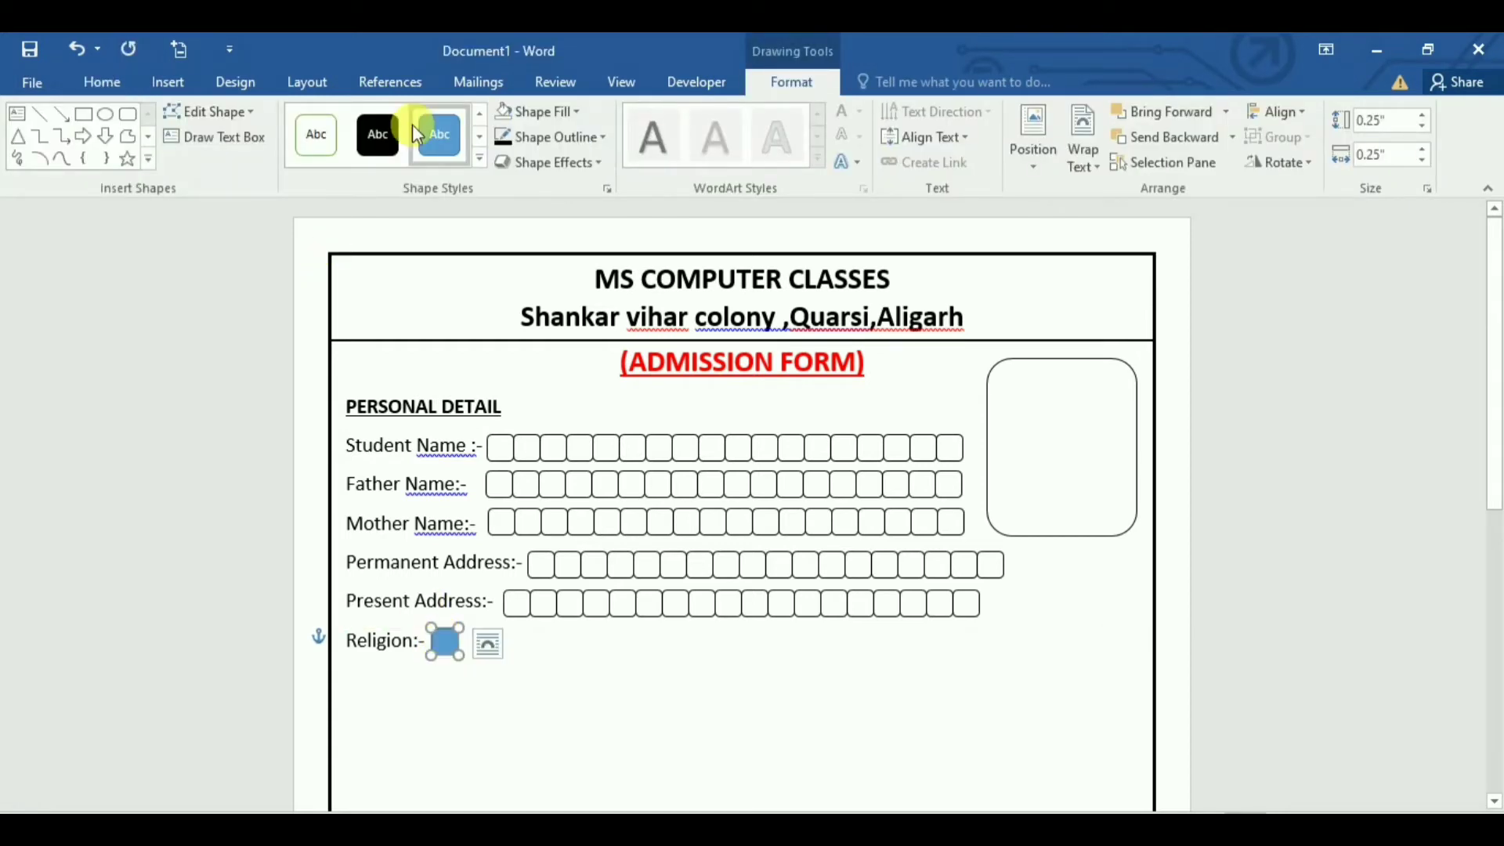
left_click(545, 118)
left_click(526, 307)
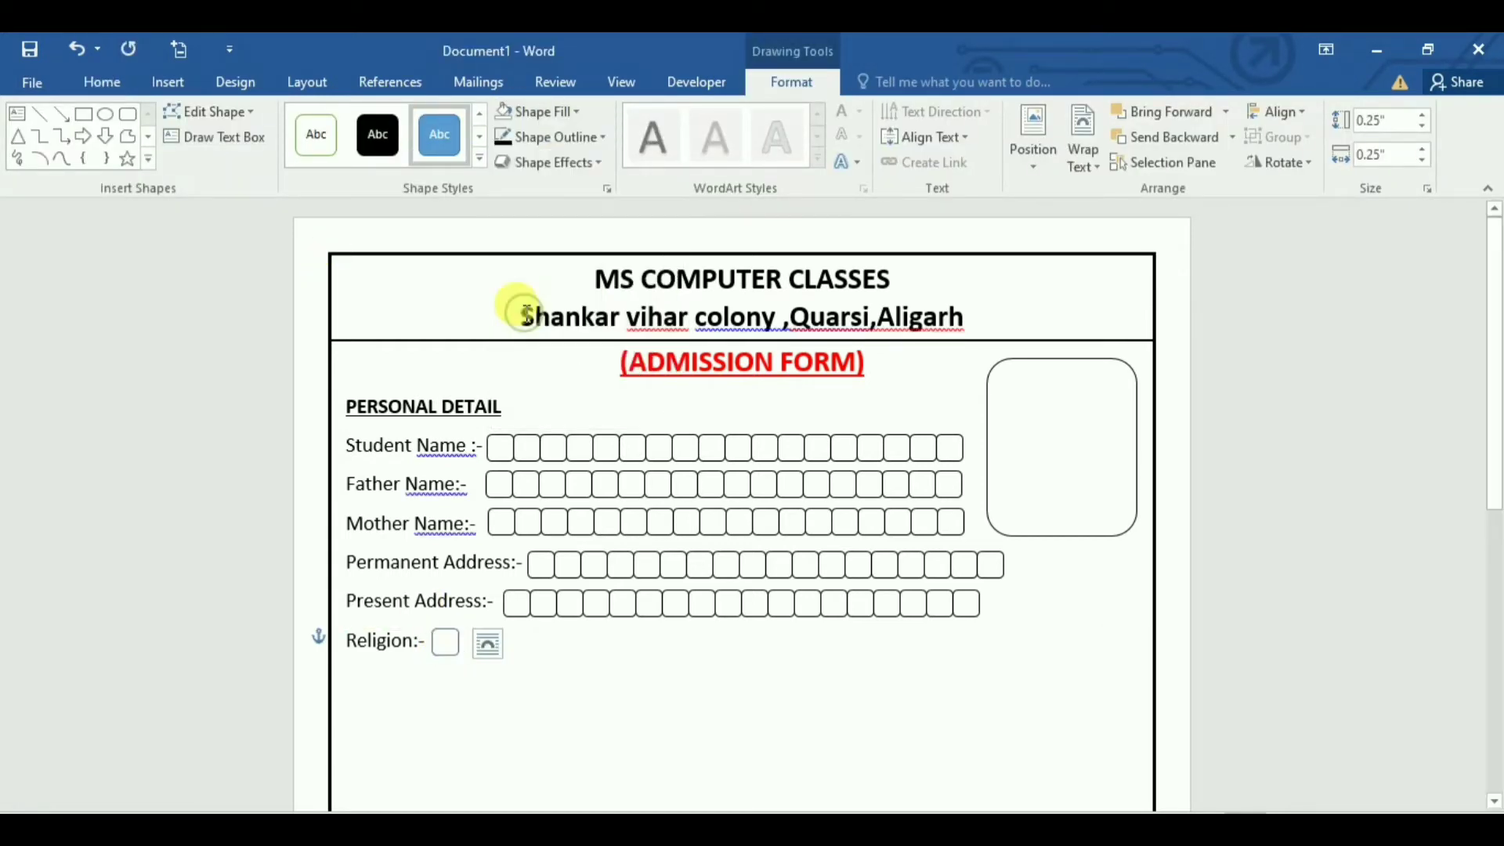
left_click(557, 139)
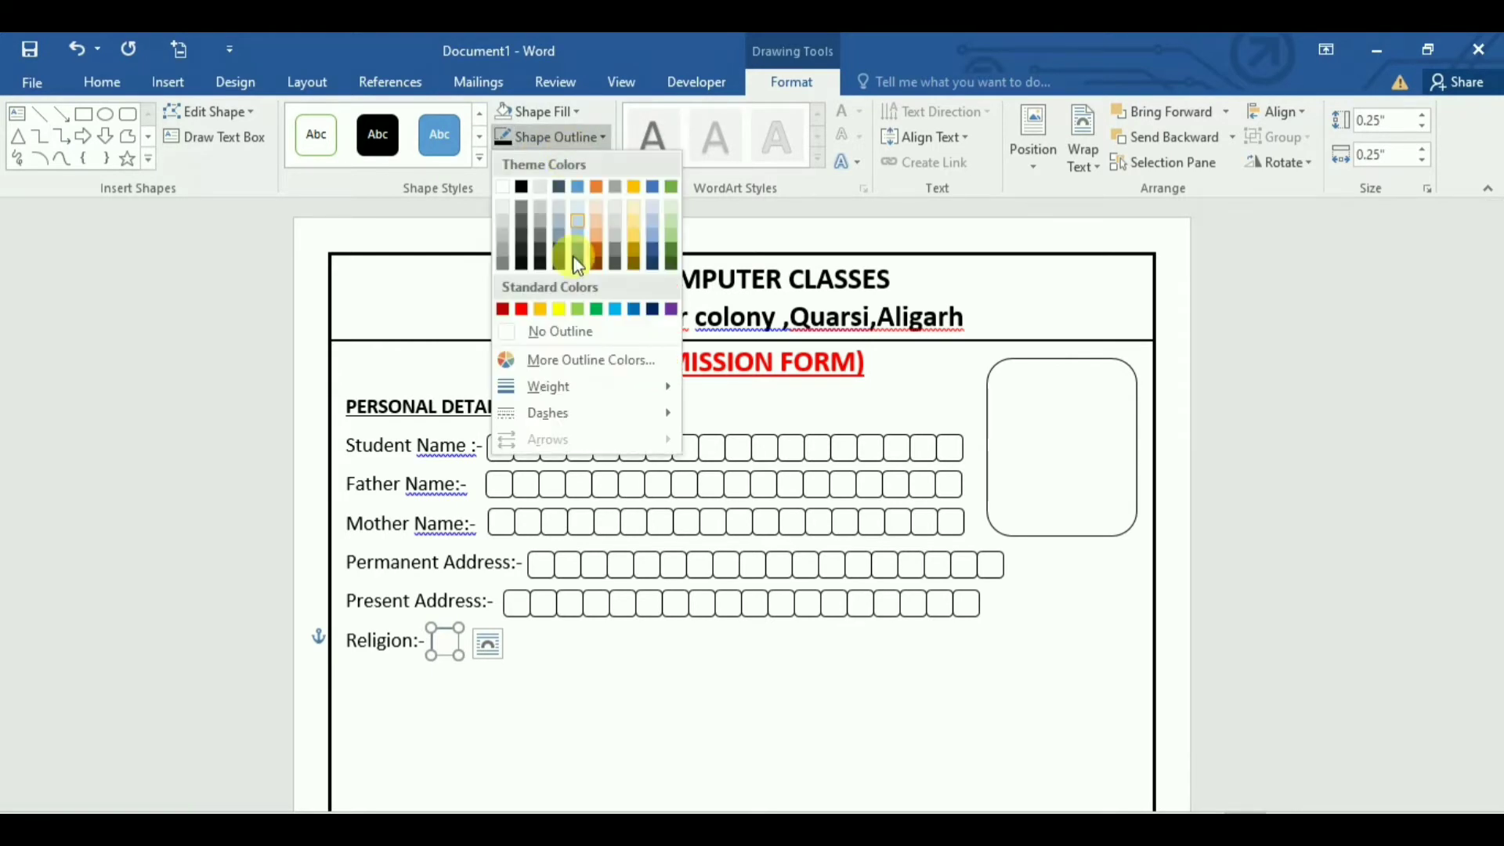
left_click(520, 188)
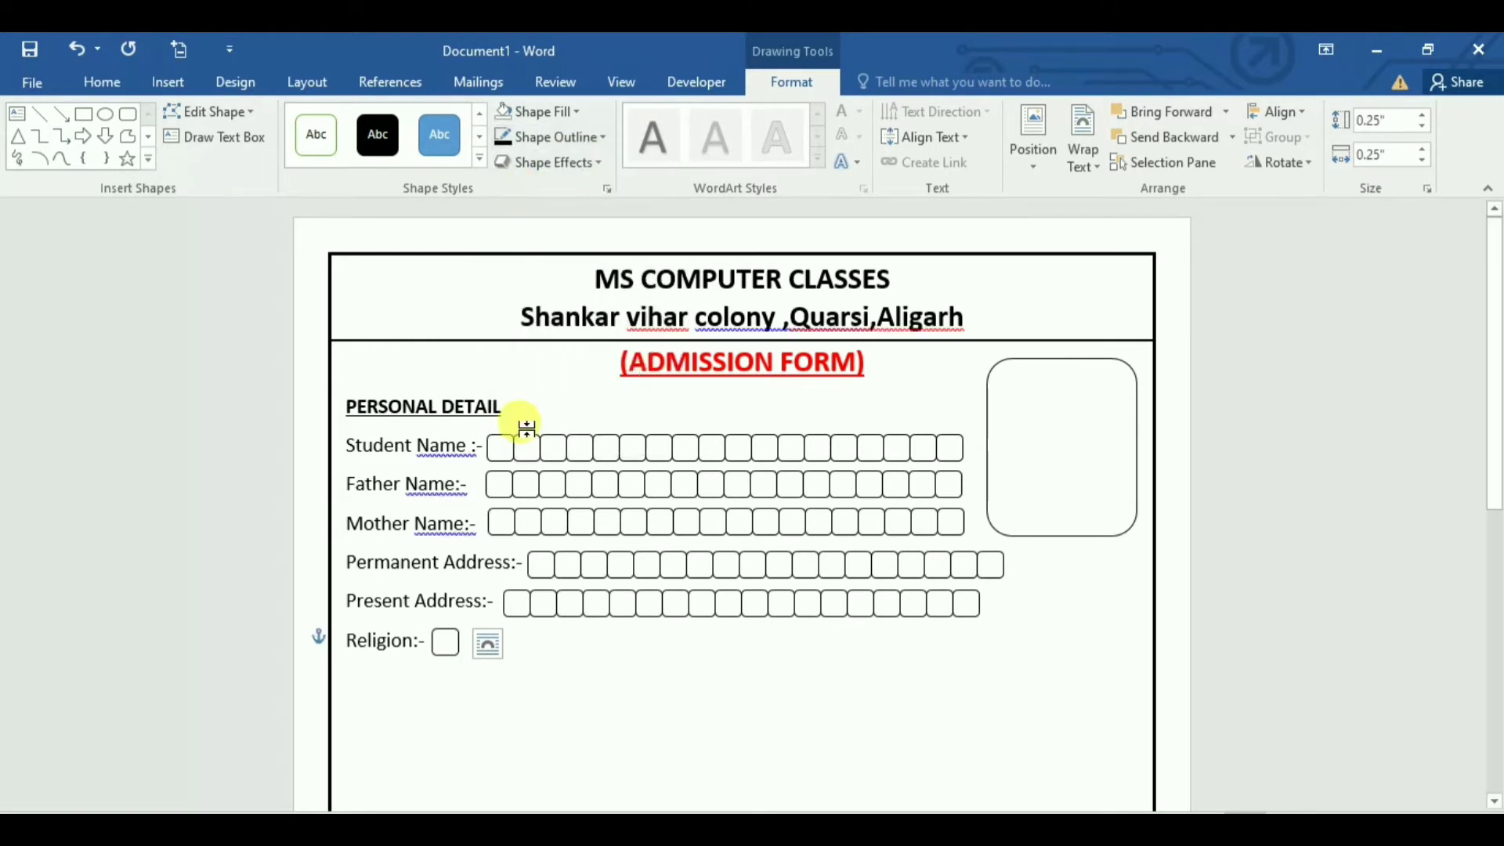
left_click(486, 627)
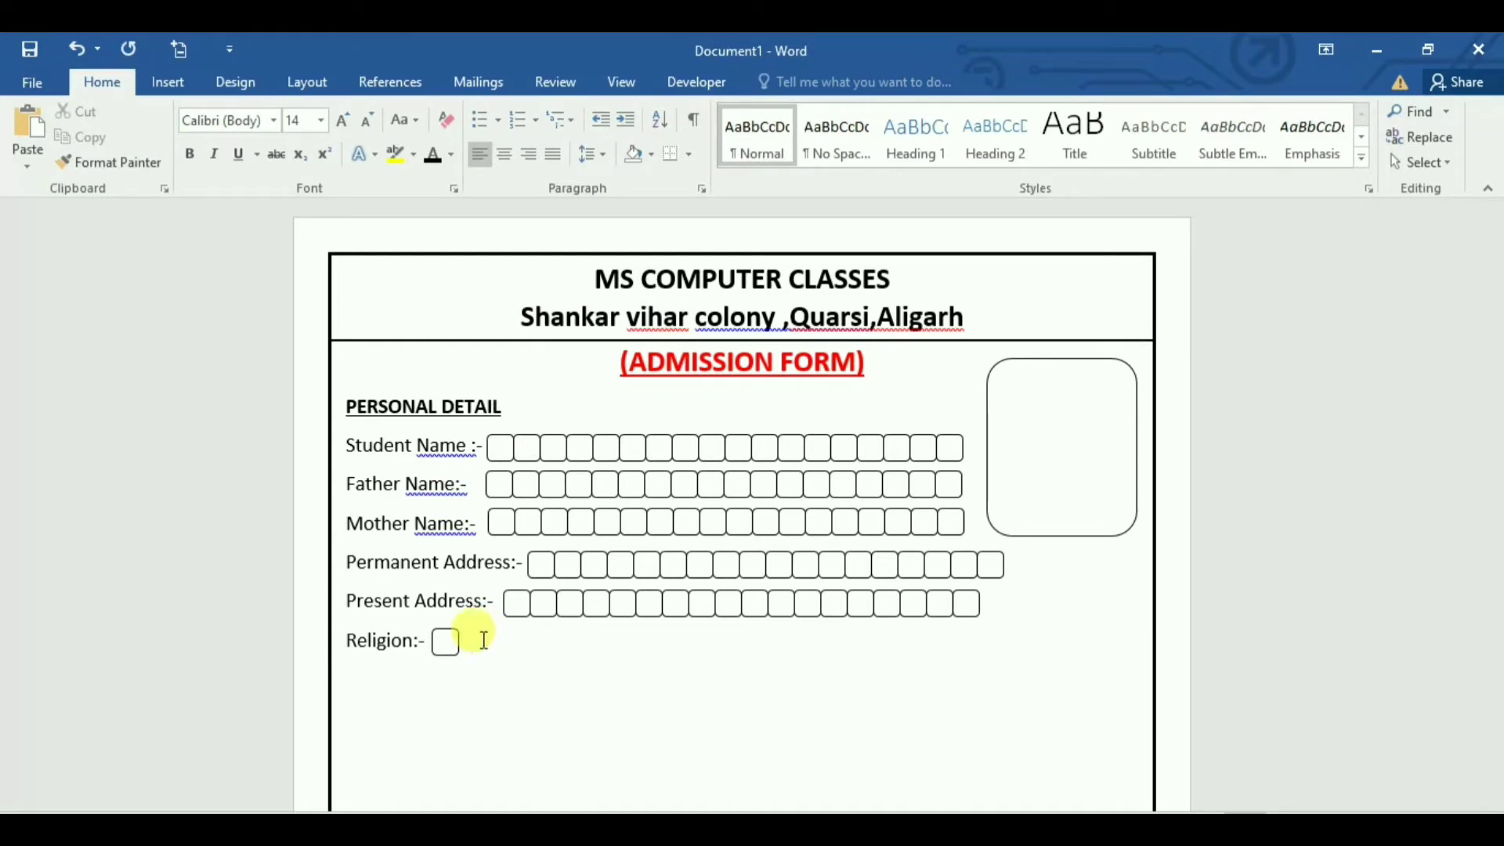
Type 'Hindu' and place a copy of the checkbox square after it
type("Hind")
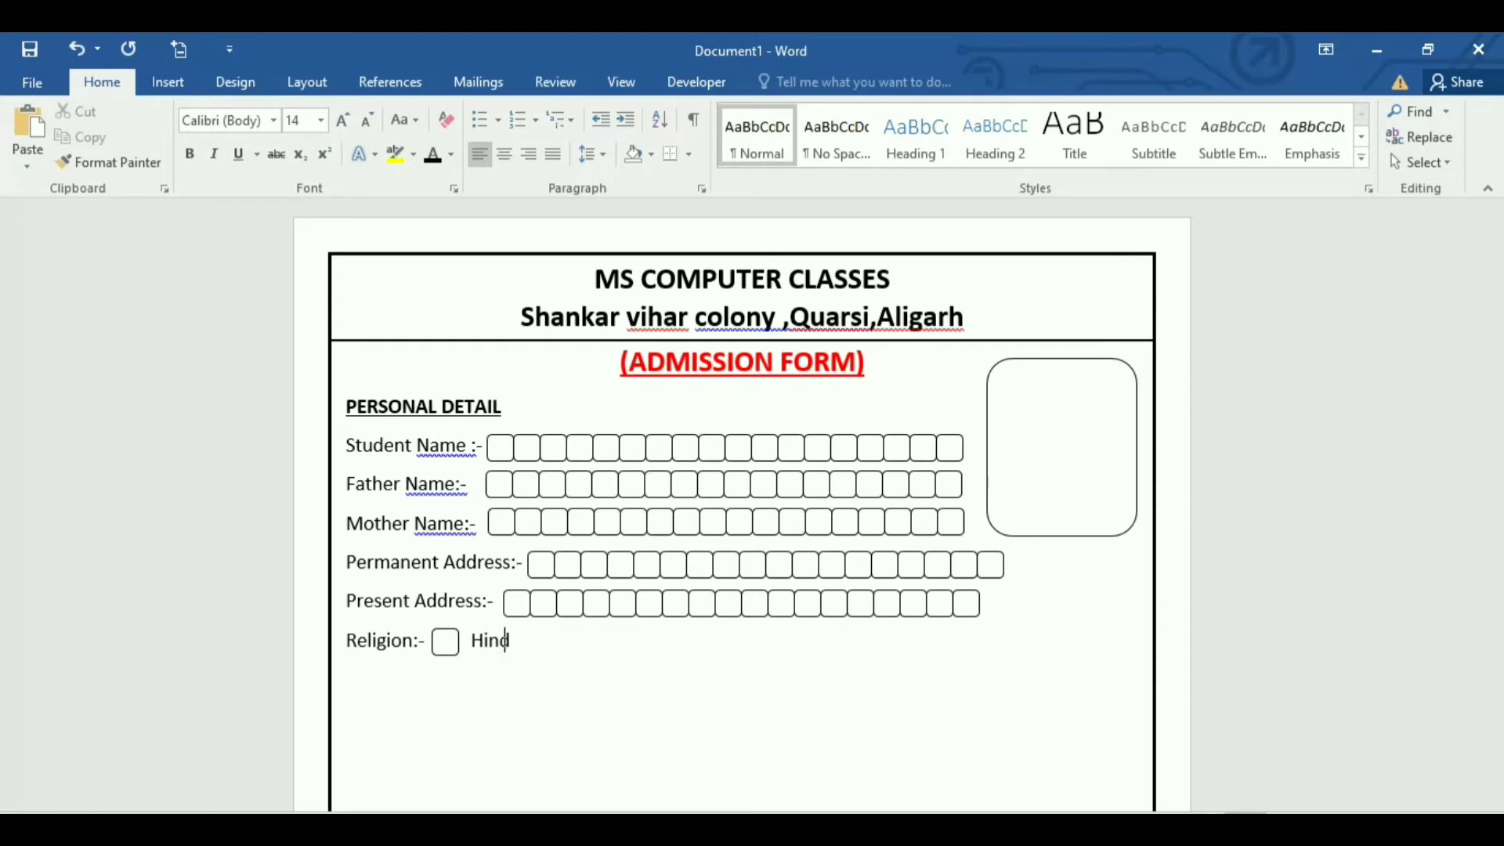
type("u")
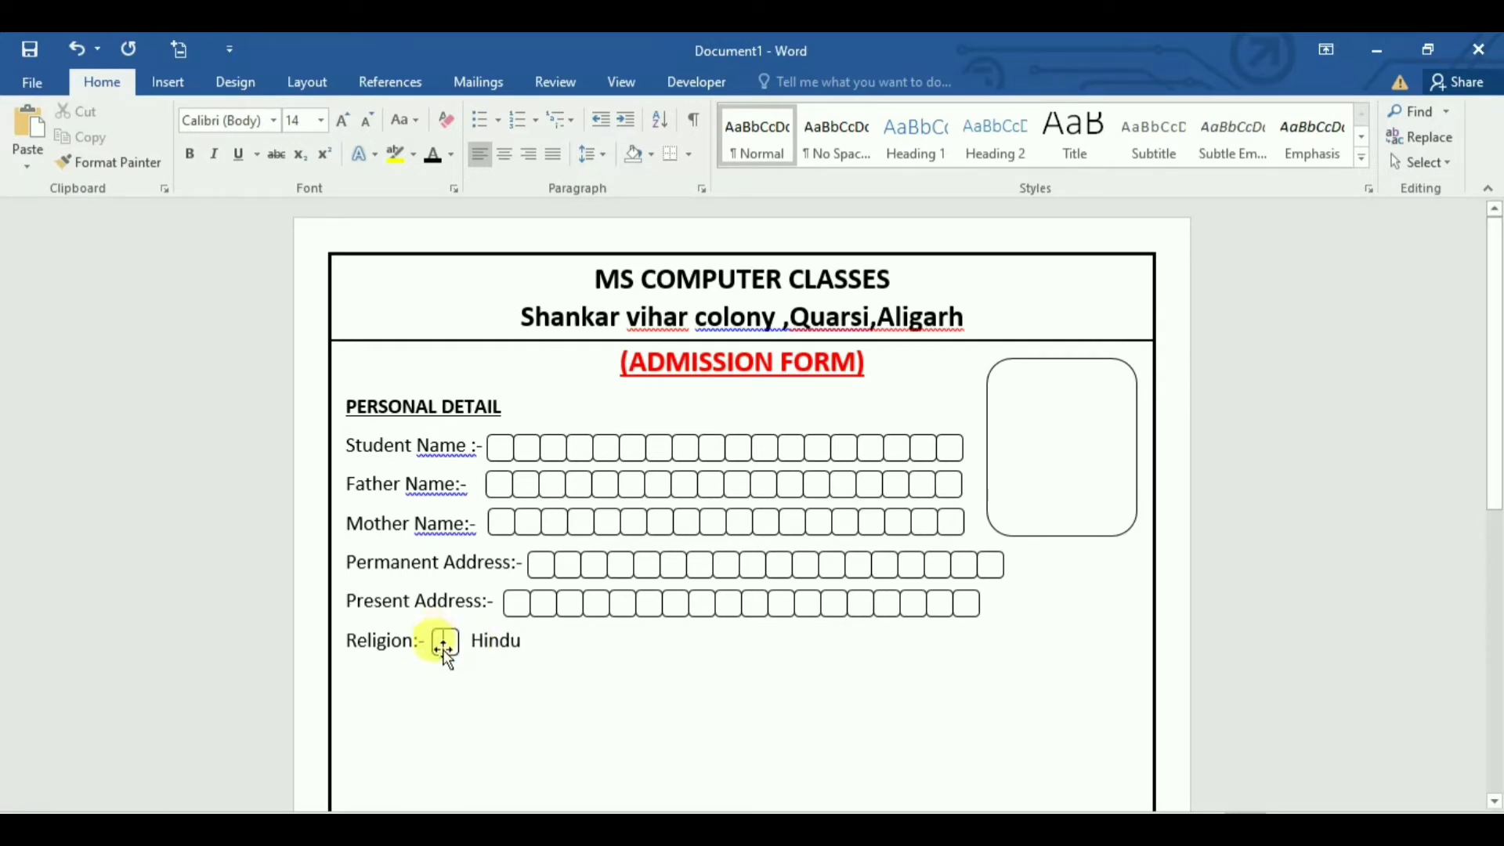
left_click(443, 651)
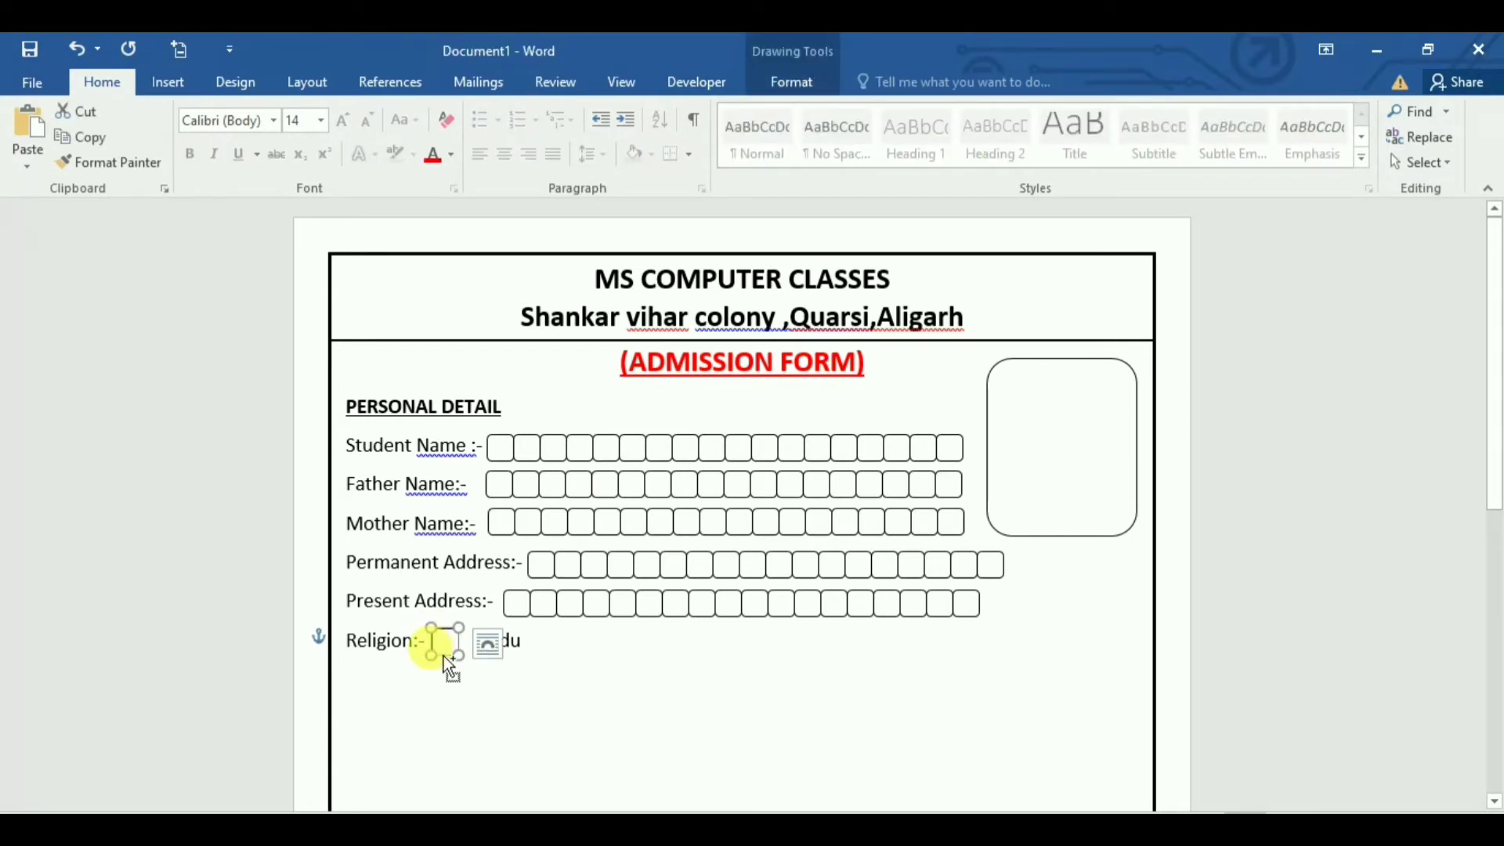
left_click_drag(443, 655, 544, 654)
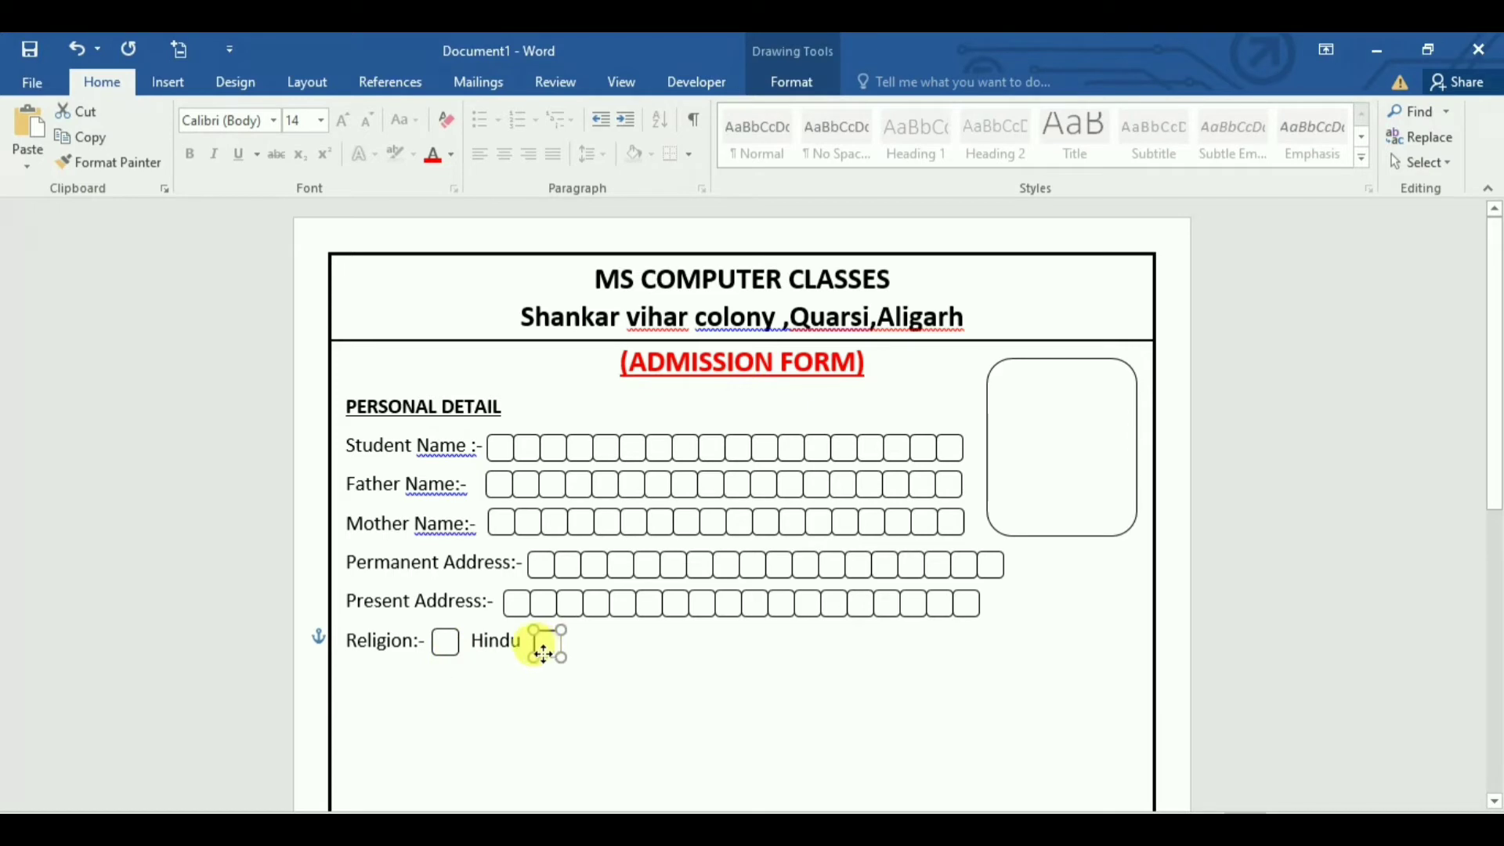
key("Left")
left_click(520, 647)
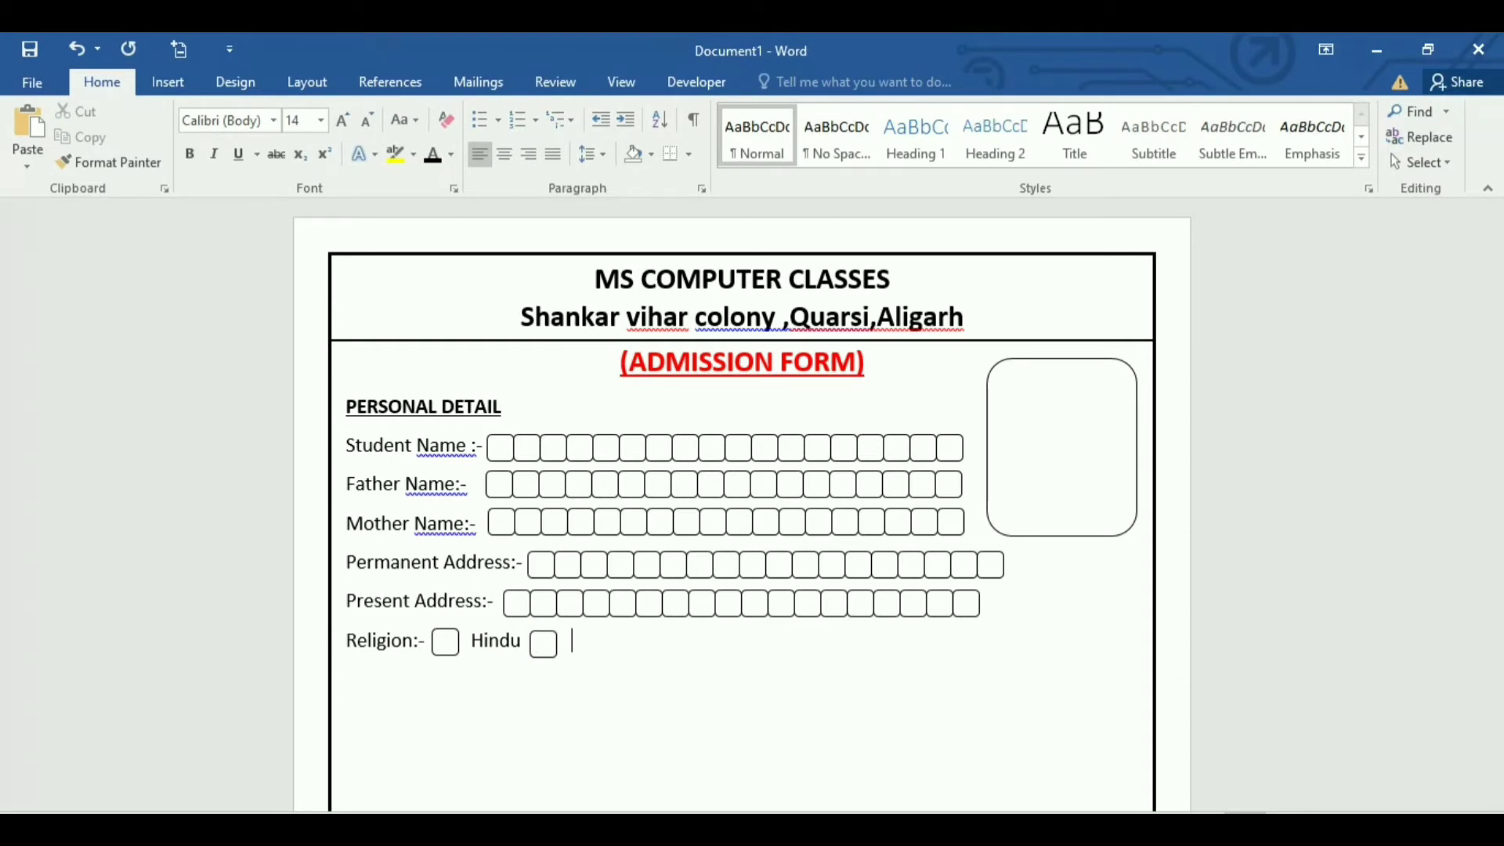
Type 'Muslim' and place a pasted checkbox after it, aligned with the Hindu box
type("Musl")
type("i")
type("m")
key("ctrl+v")
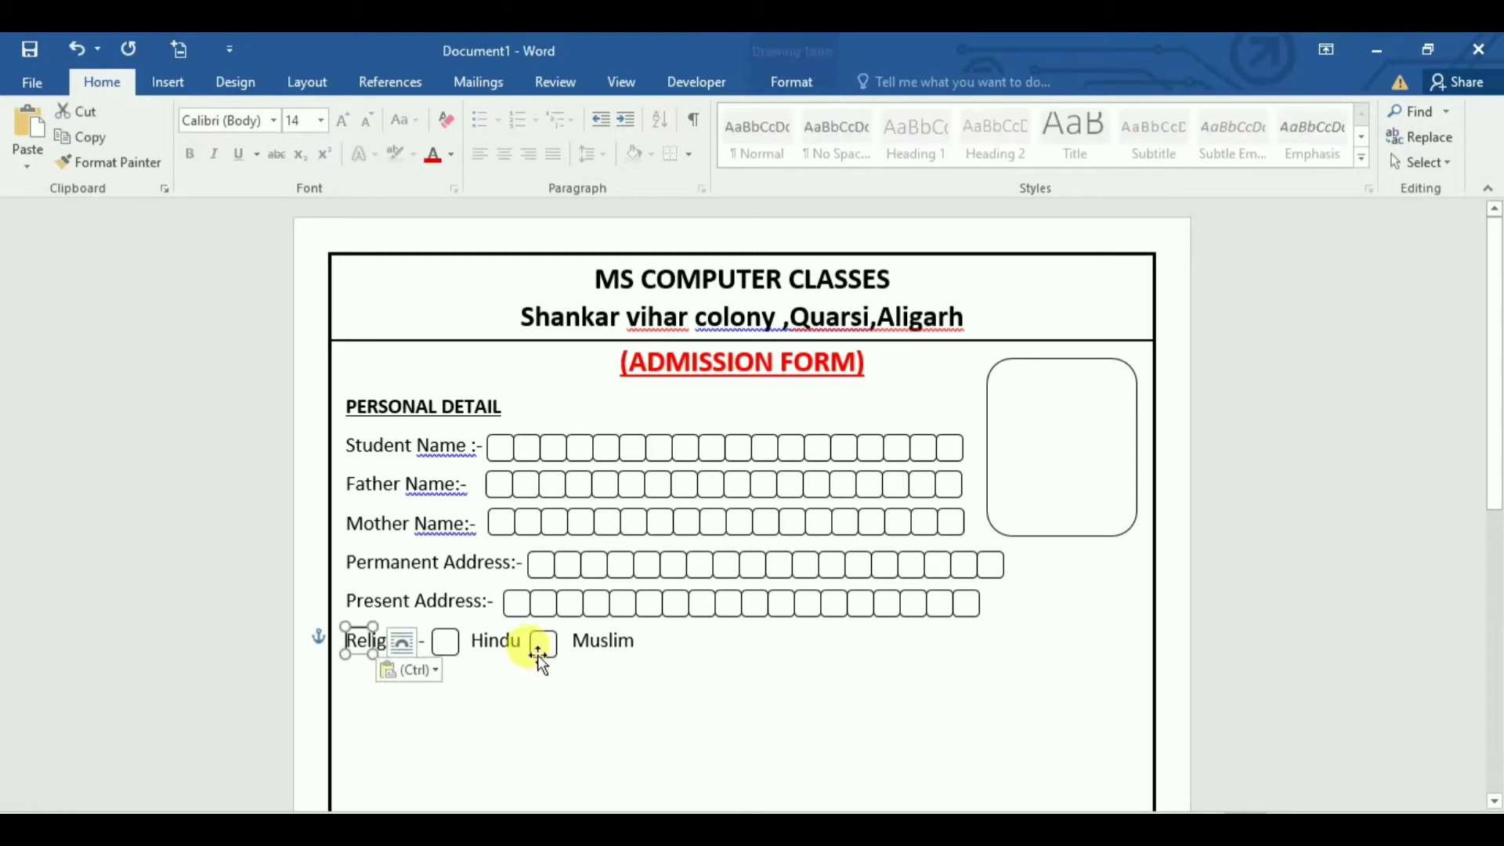
left_click(359, 641)
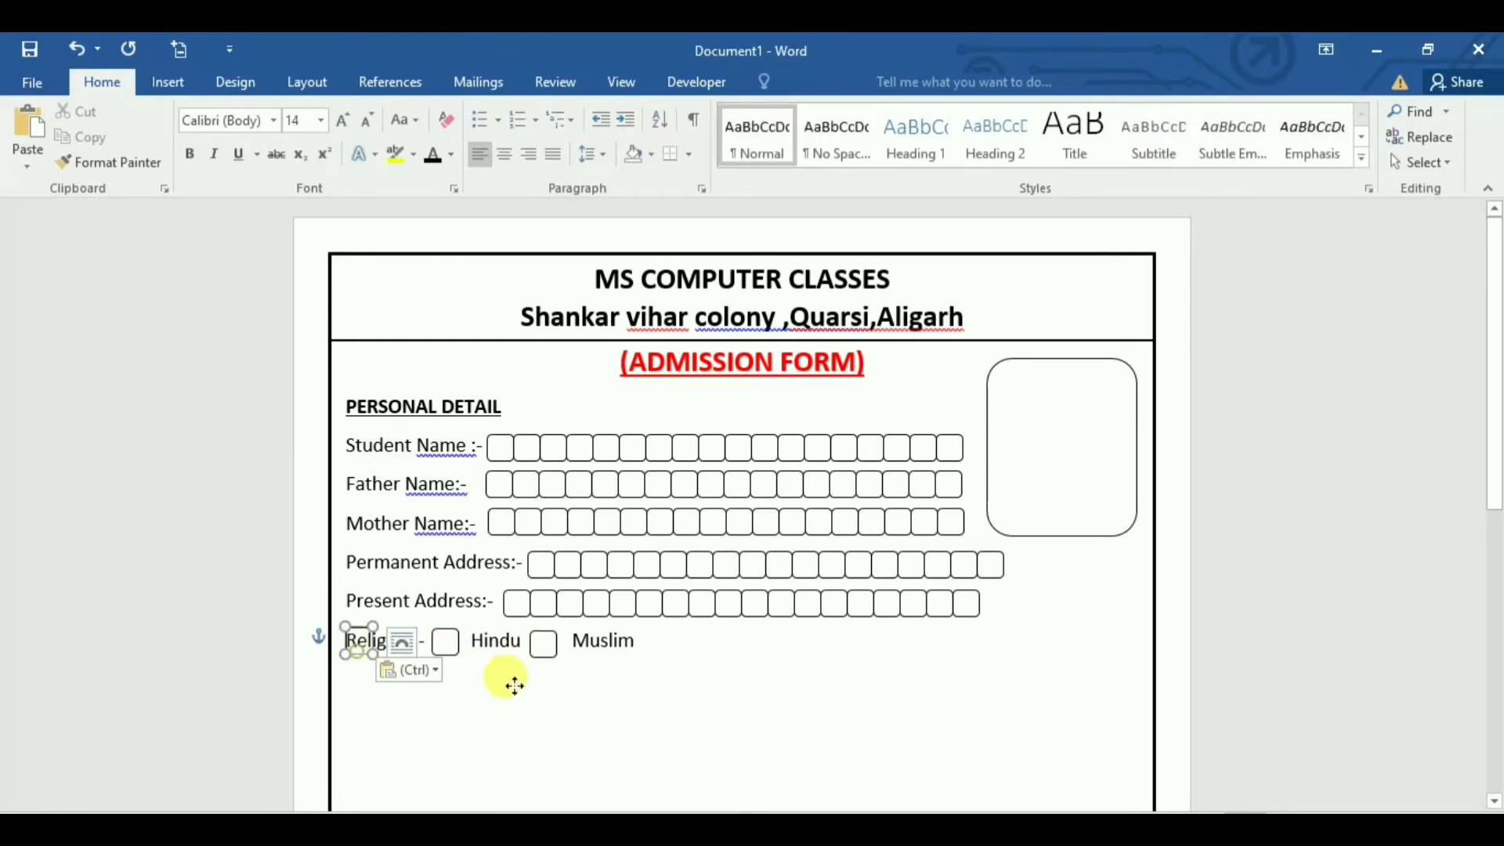
left_click_drag(515, 686, 652, 653)
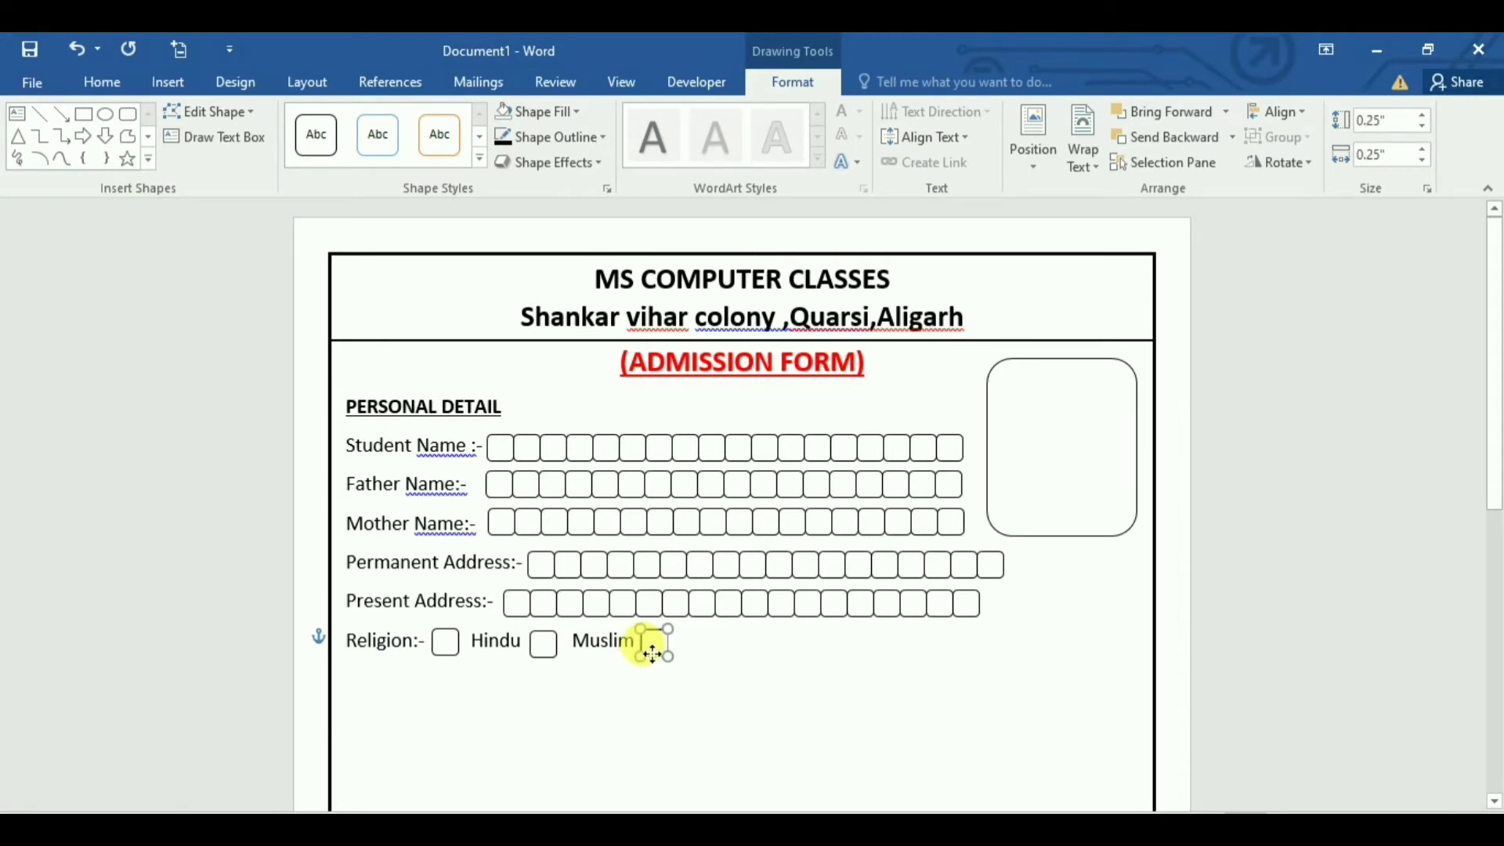
left_click(544, 648)
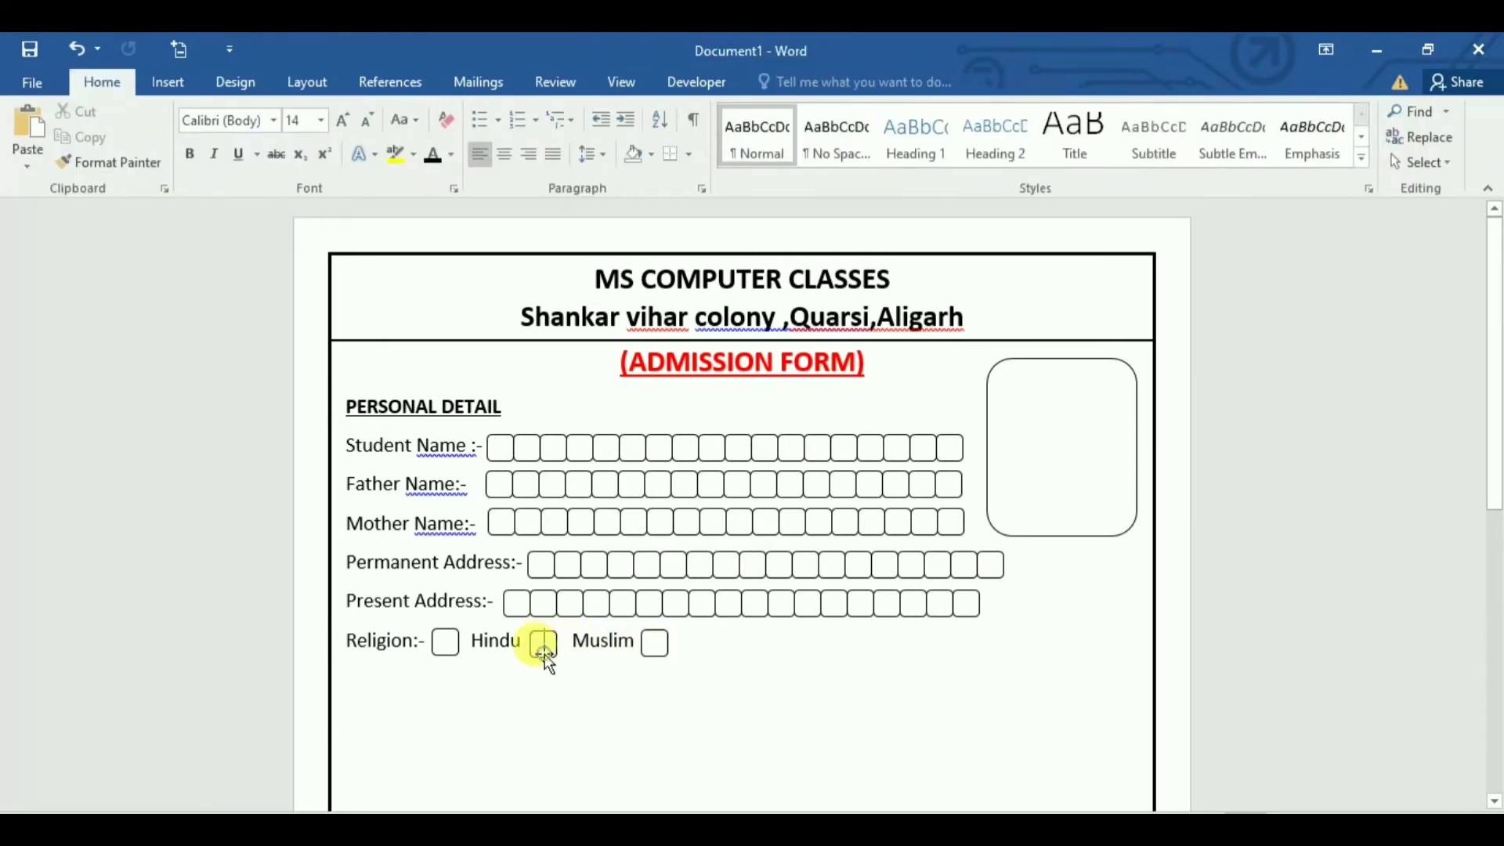
left_click(545, 656)
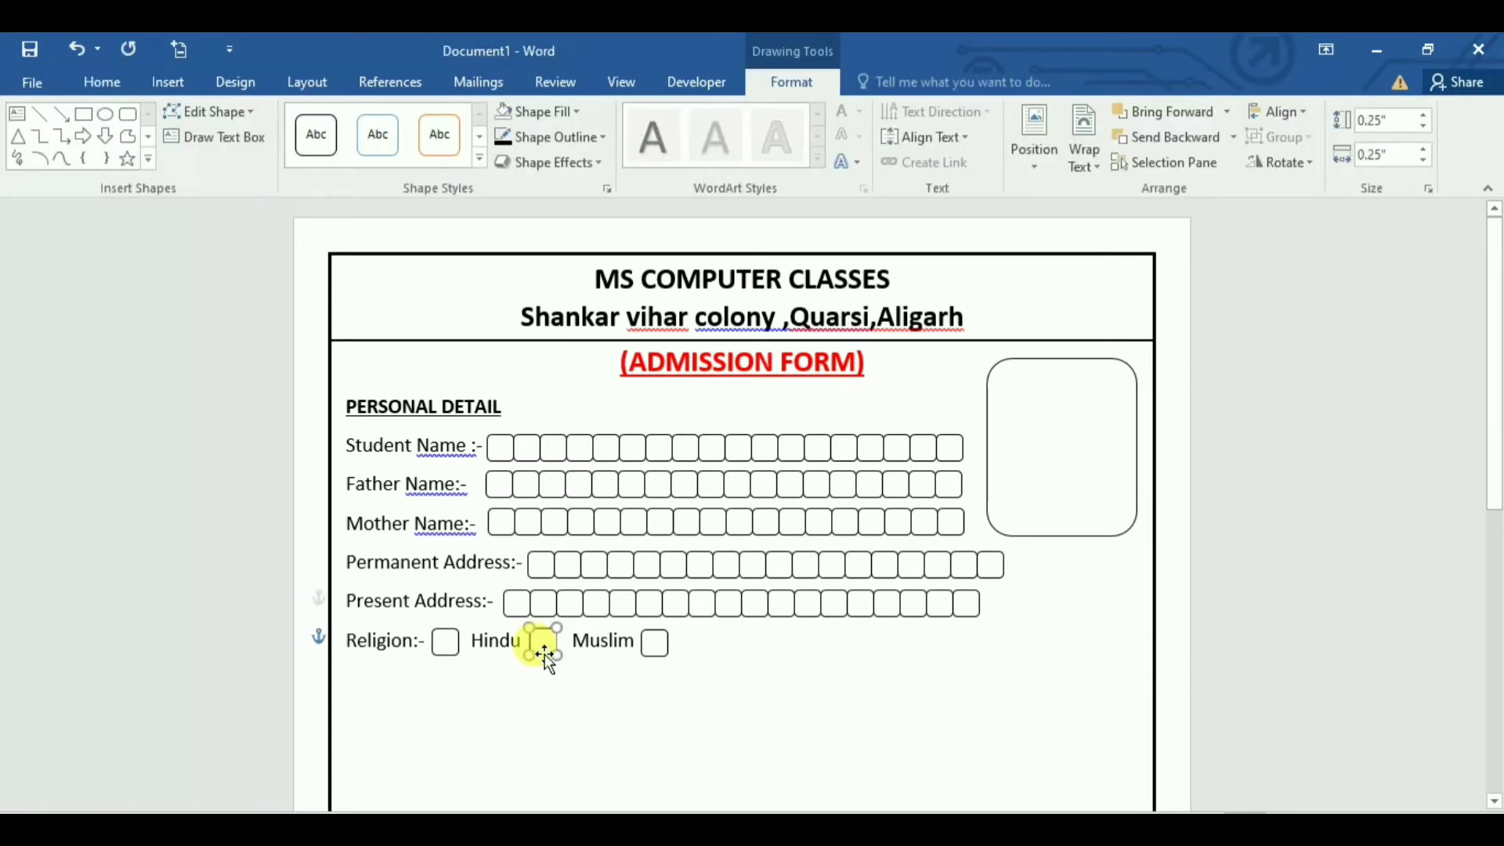
left_click(648, 650)
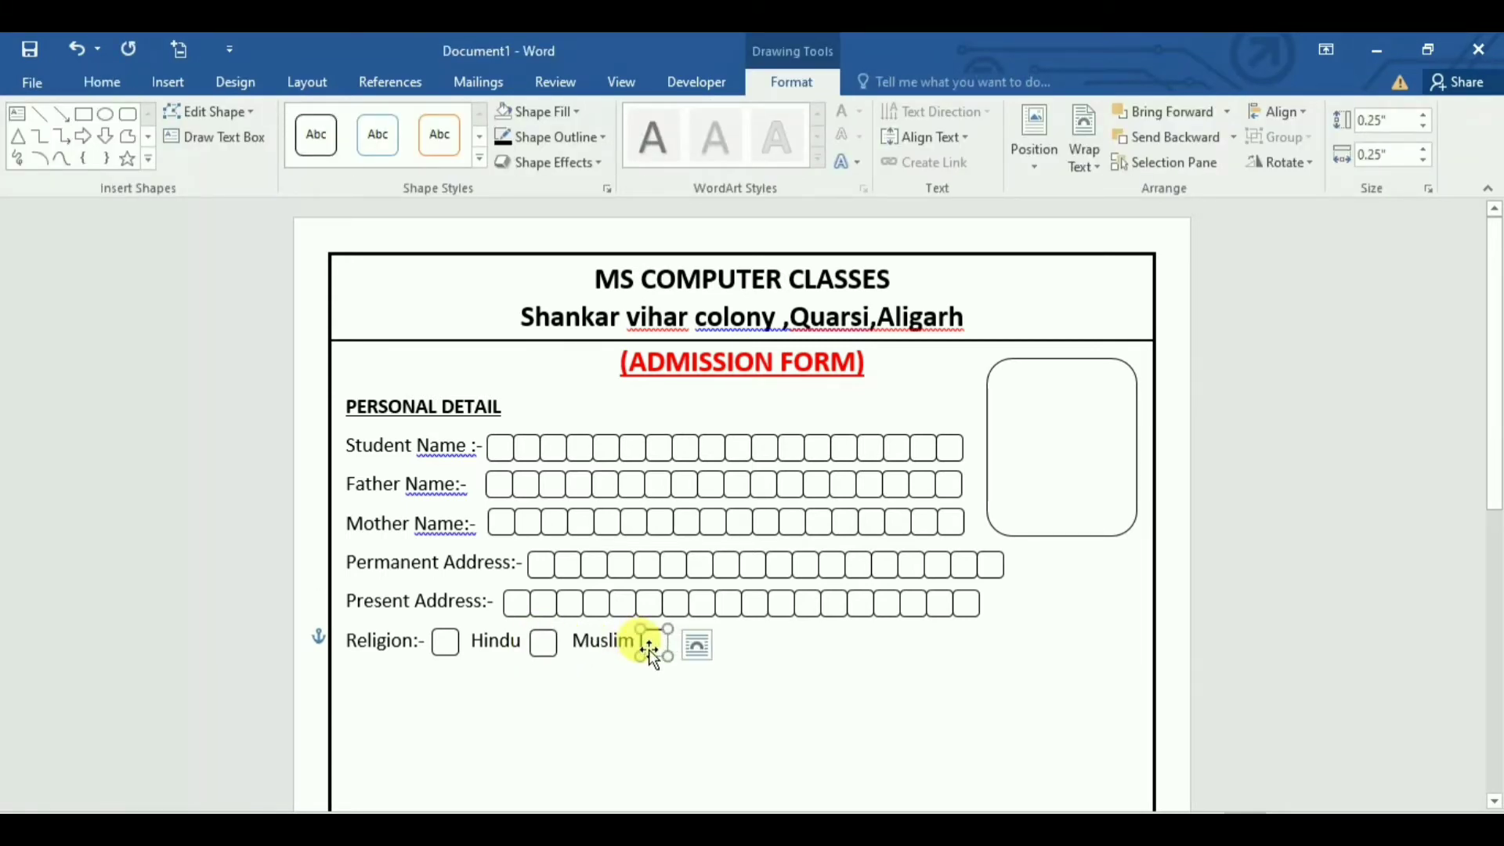
left_click(709, 650)
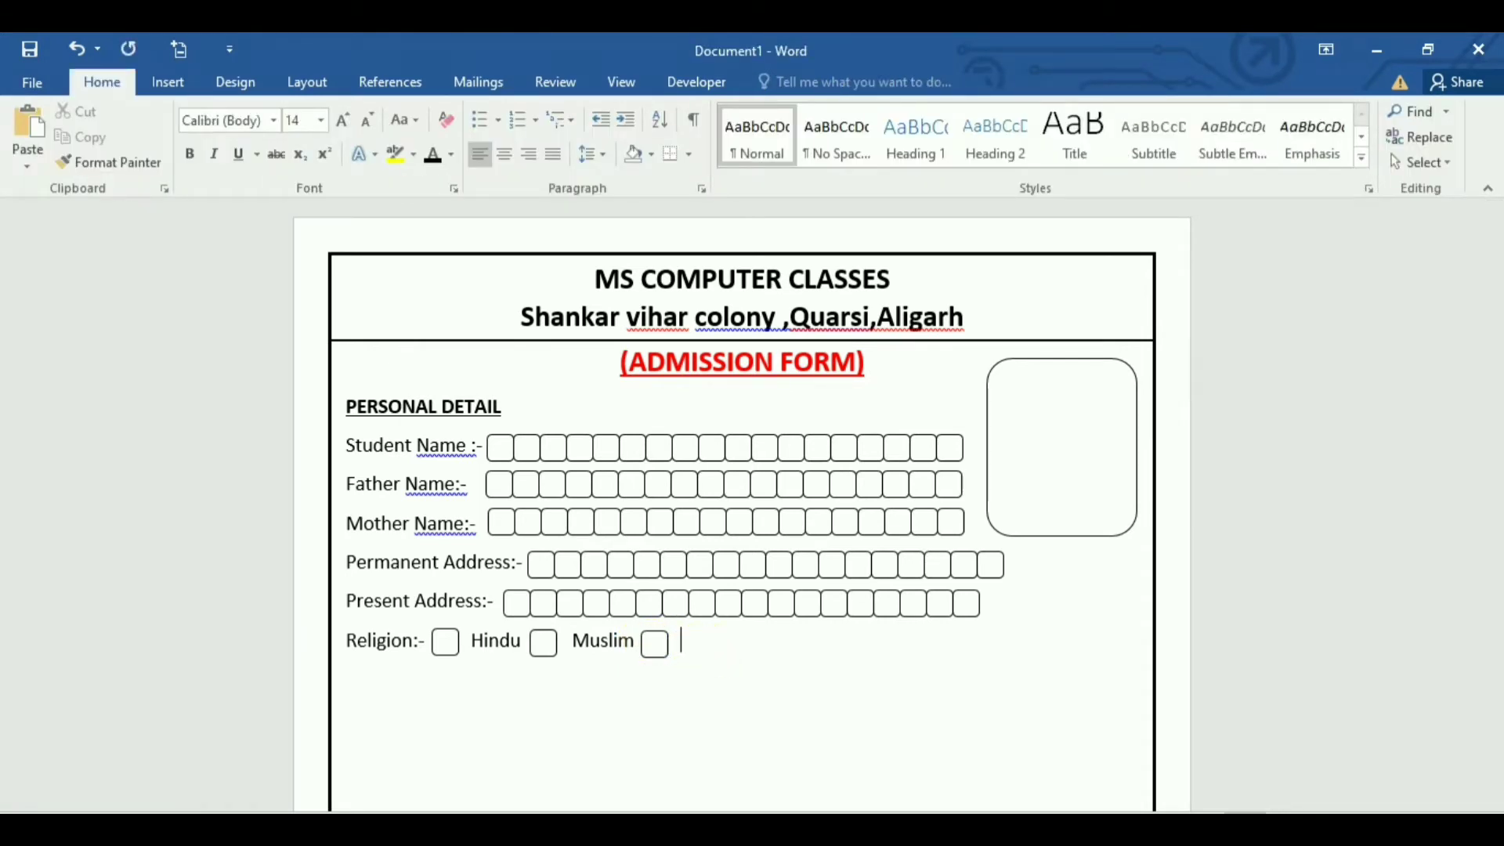
left_click(686, 644)
Finish typing 'Christian' and position a pasted checkbox right after it
type("h")
type("ri")
type("sti")
type("an")
key("ctrl+v")
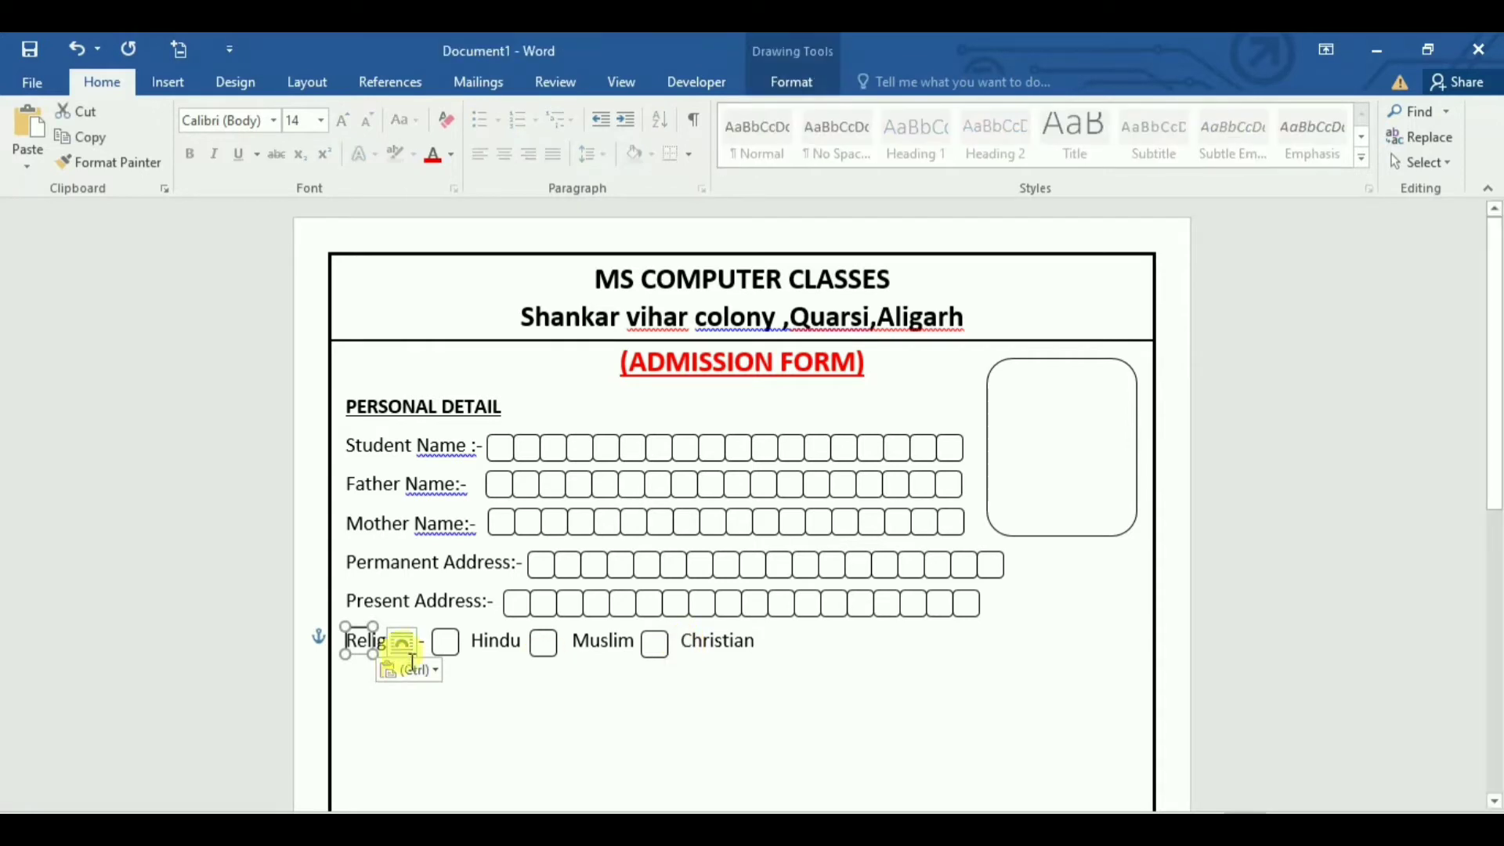
mouse_move(392, 654)
left_mouse_down()
mouse_move(351, 641)
mouse_move(771, 648)
left_mouse_up()
left_click(807, 693)
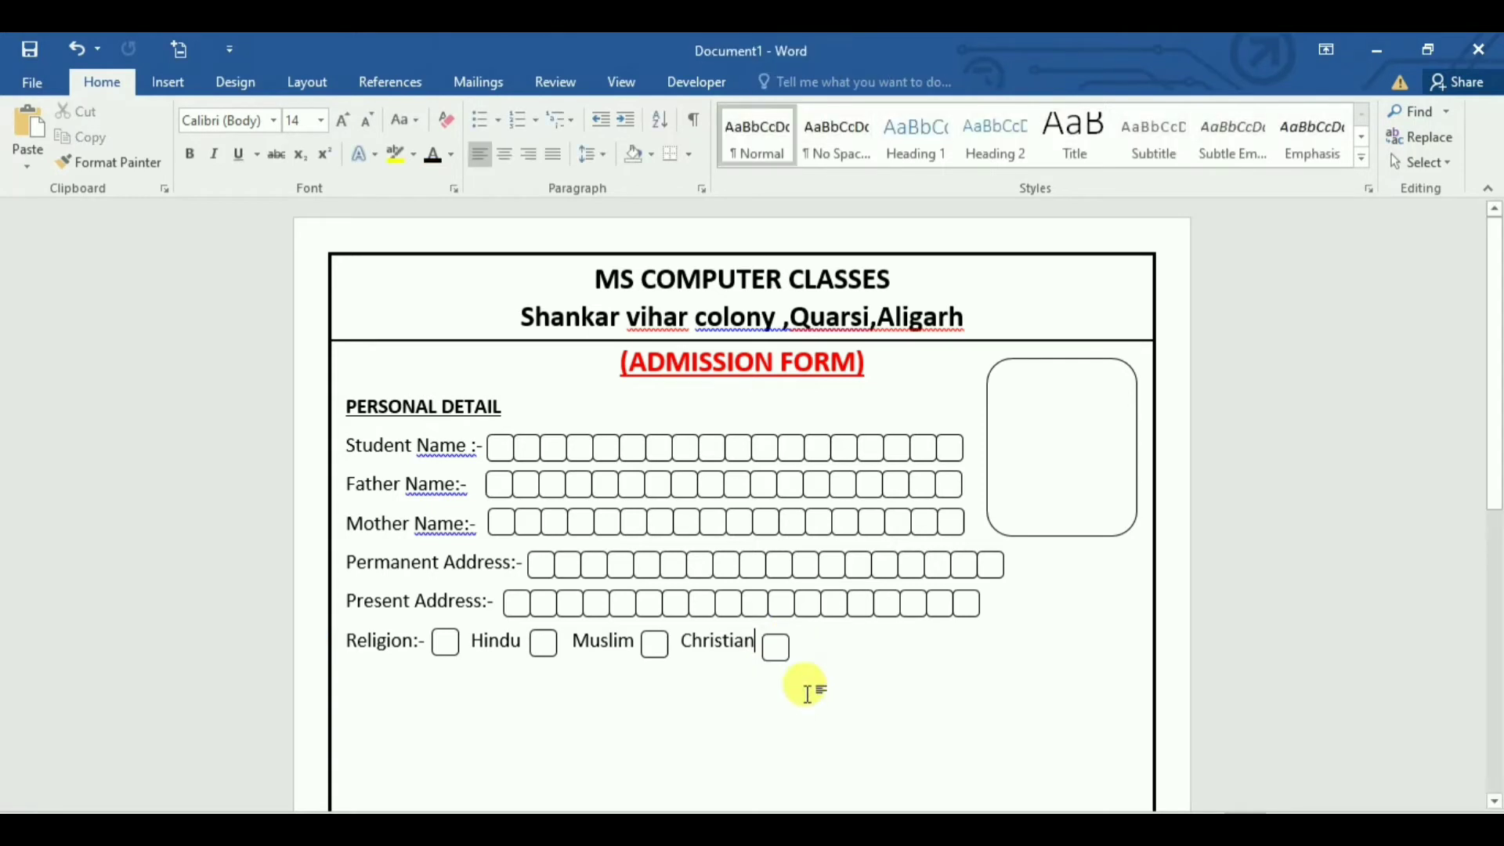
left_click(788, 646)
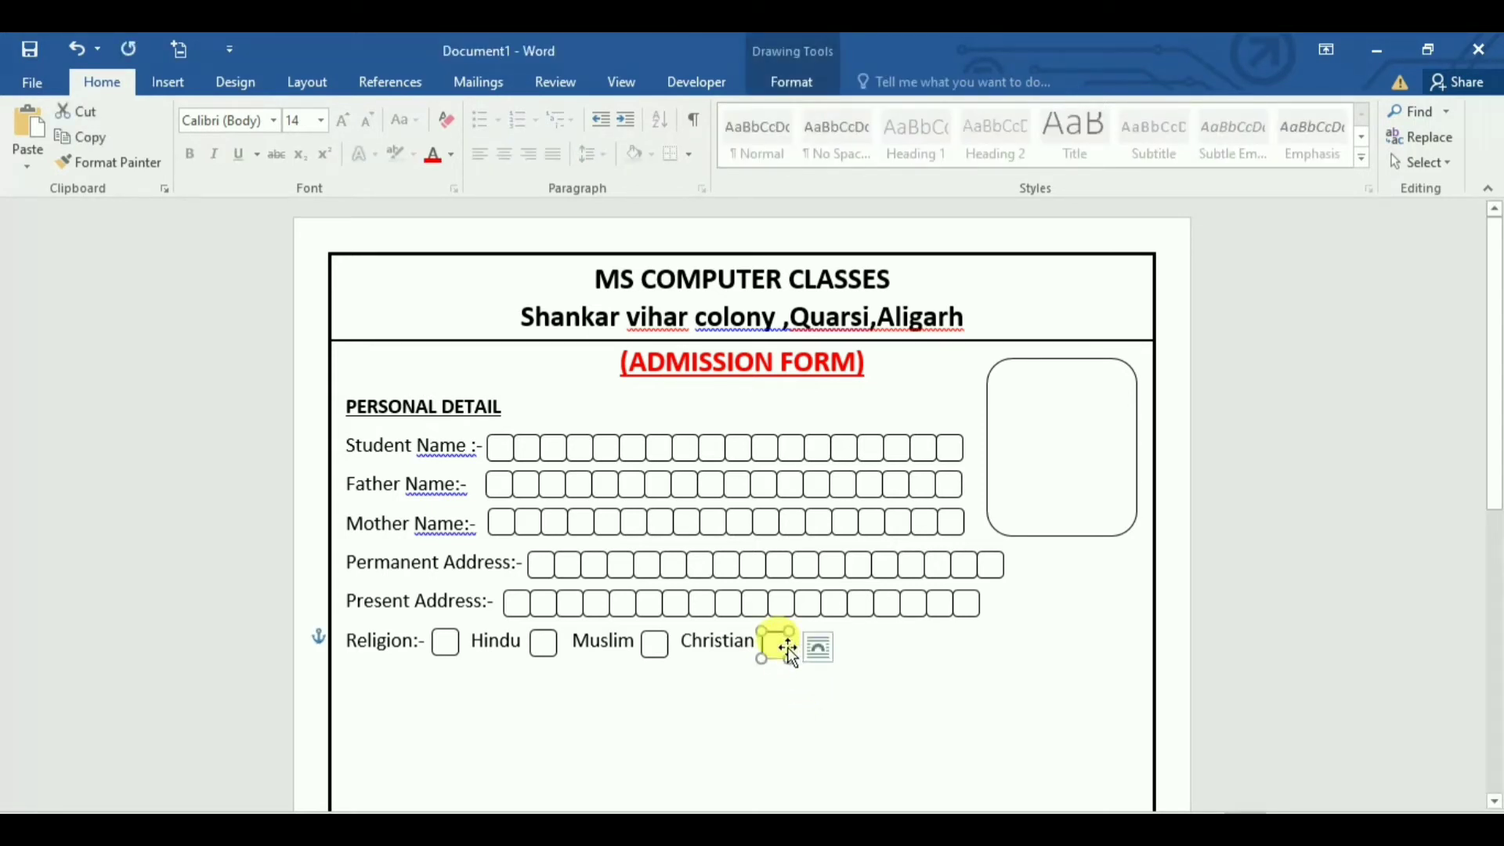
left_click(756, 665)
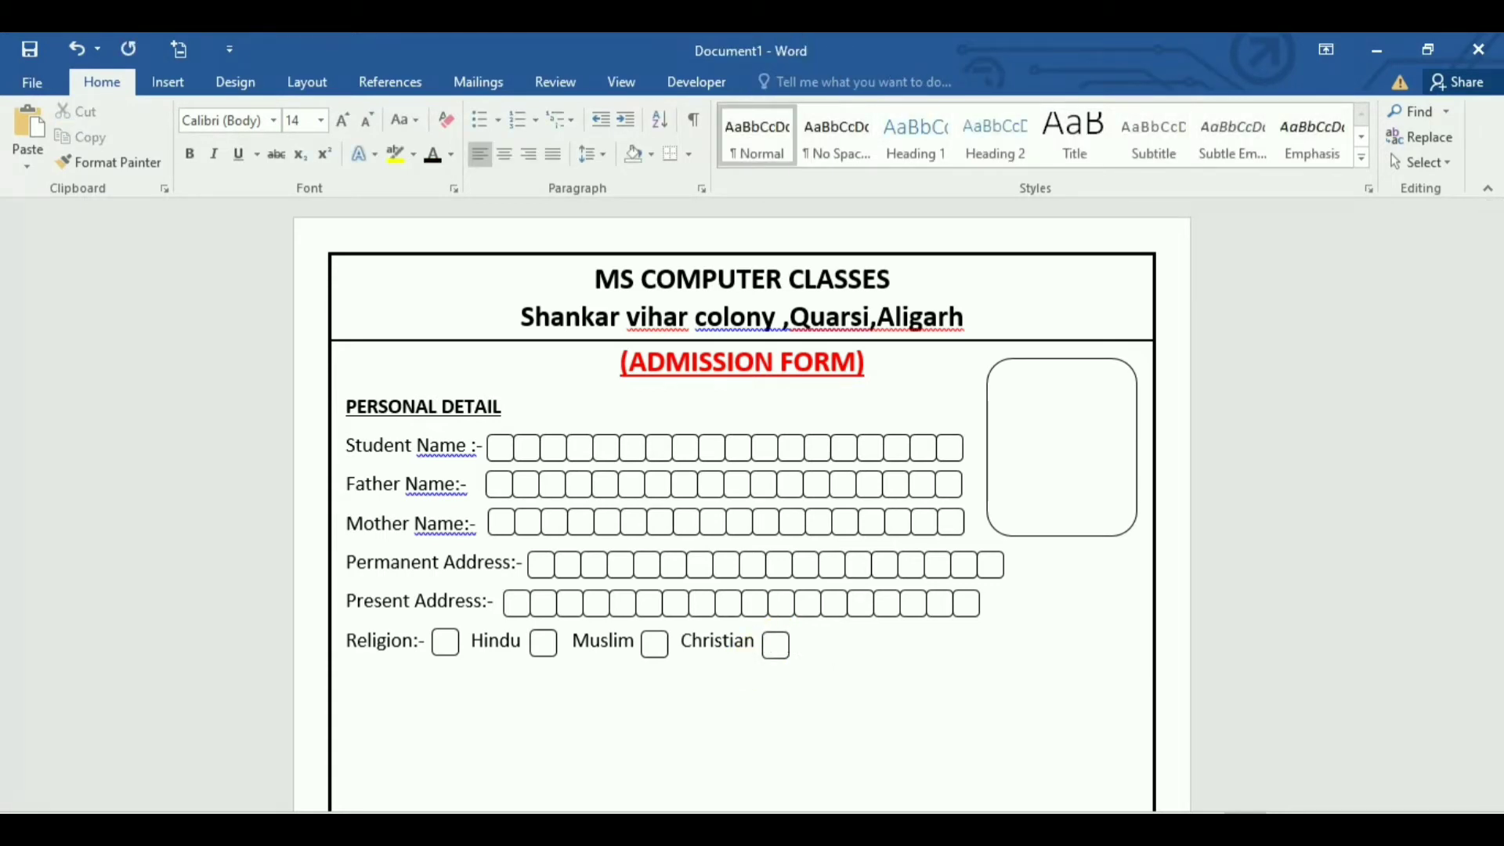
Add 'Other Religion' after the Christian checkbox, correct the typo, and start a new line
type("O")
type("ther")
type(" R")
type("li")
type("gion")
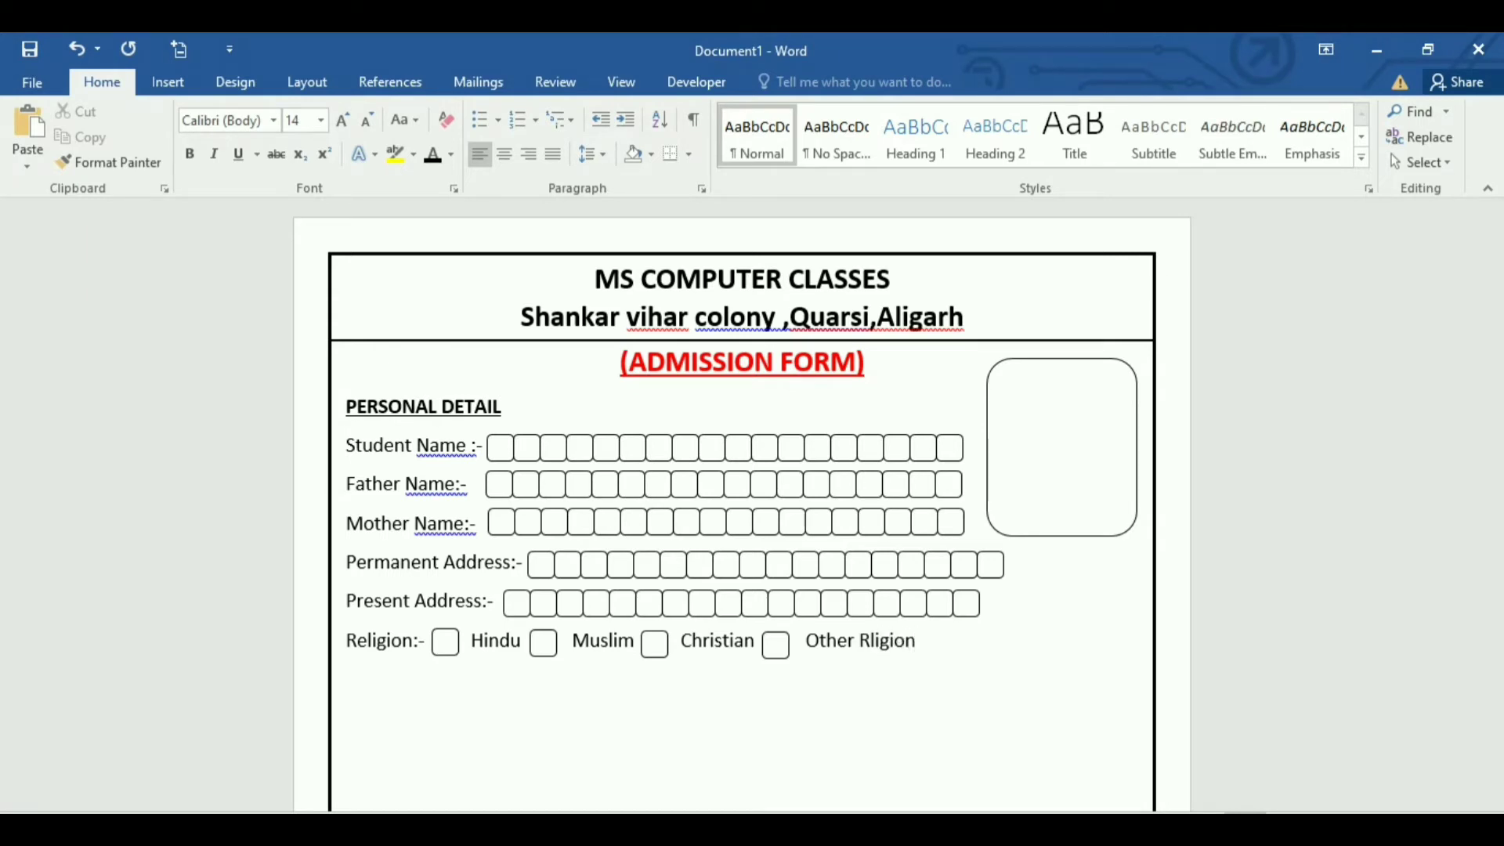
left_click(852, 641)
type("e")
left_click(926, 641)
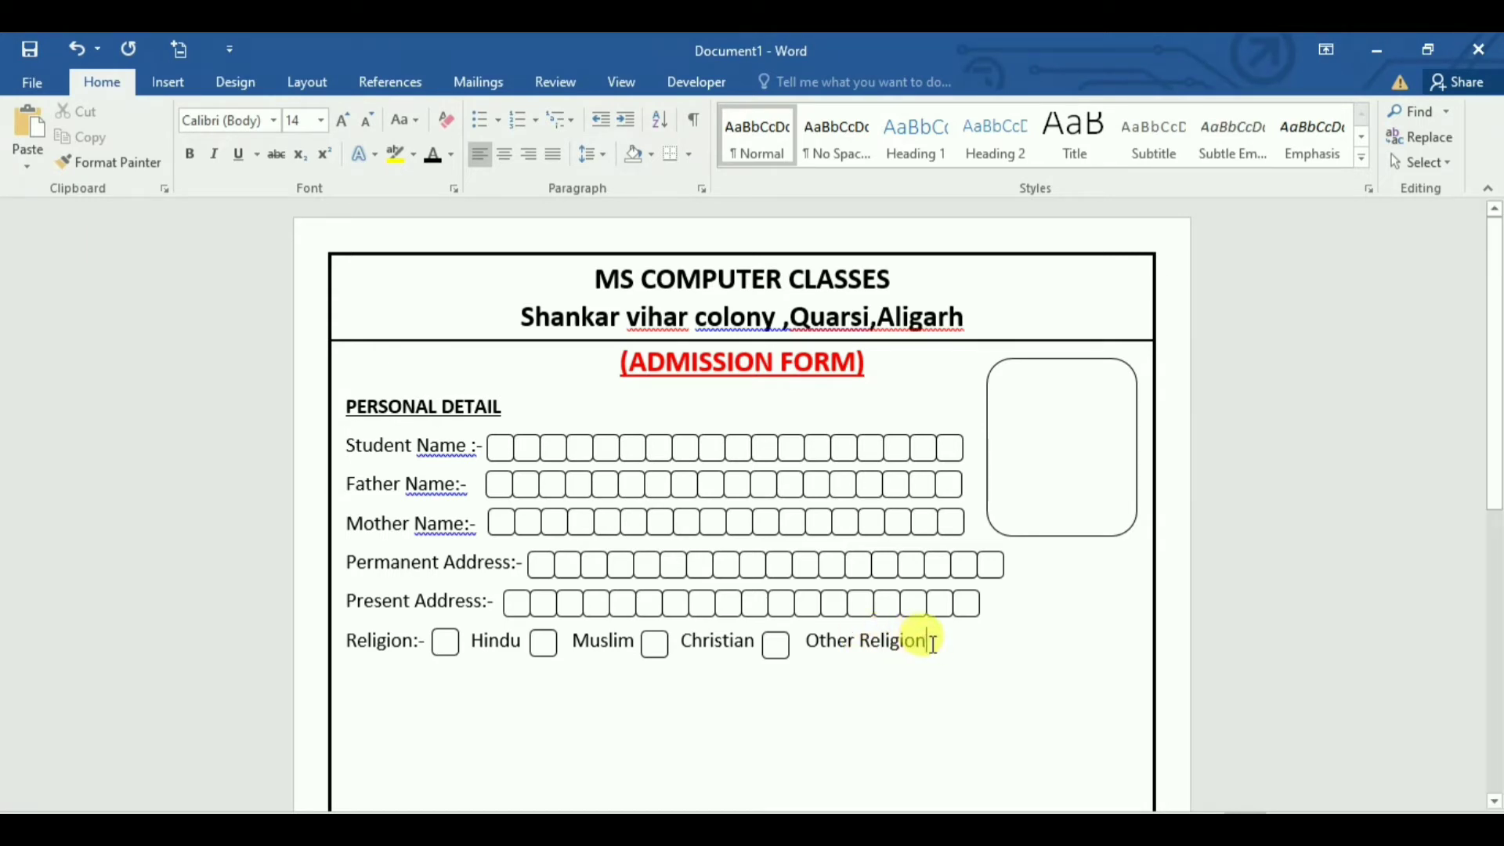
key("Return")
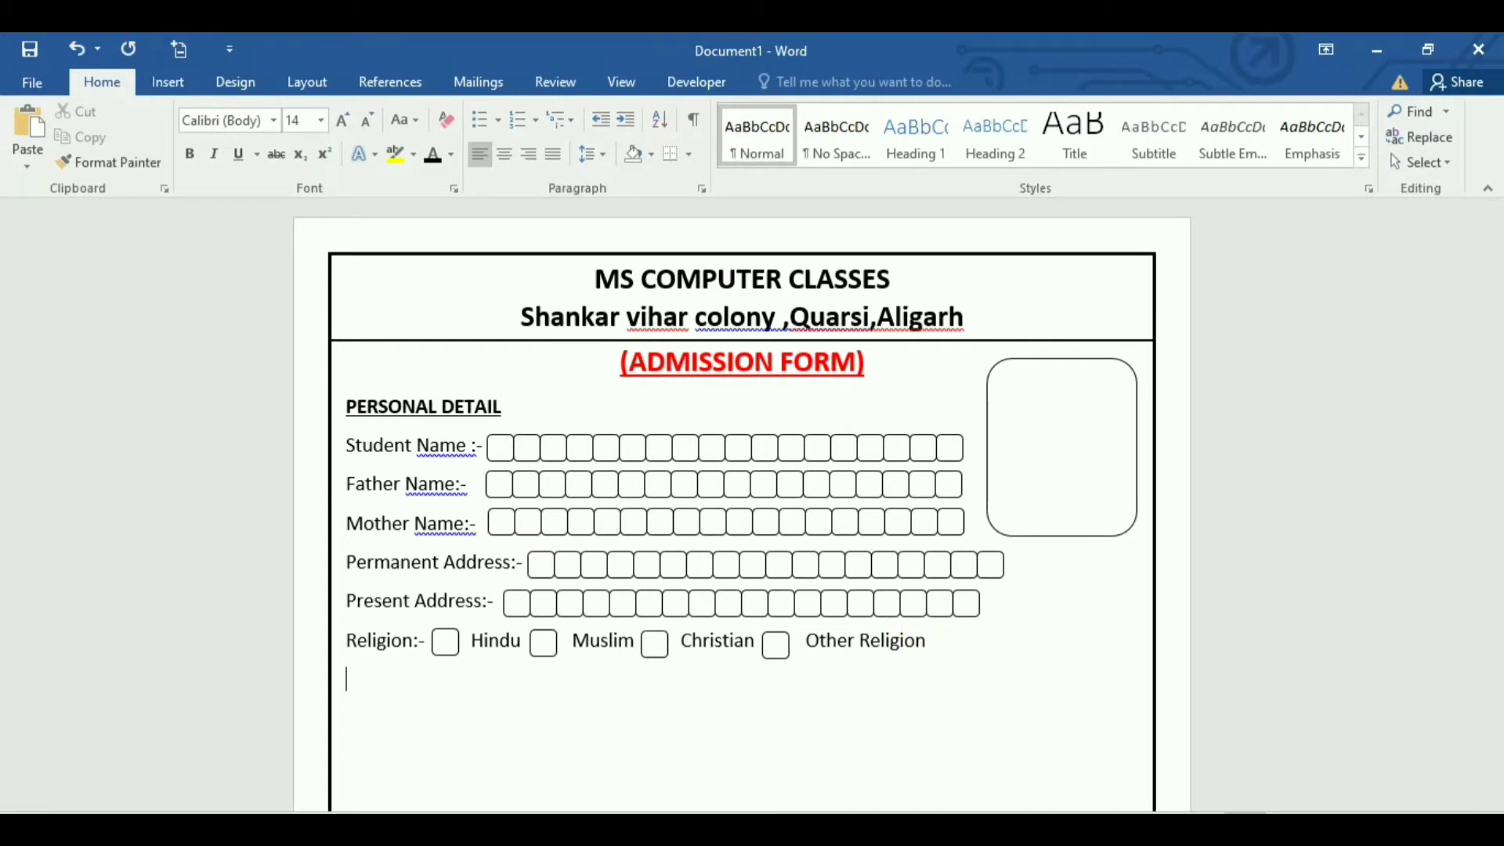
Type 'Gender:-' with a pasted checkbox beside it, then type 'Male'
type("Gen")
type("der")
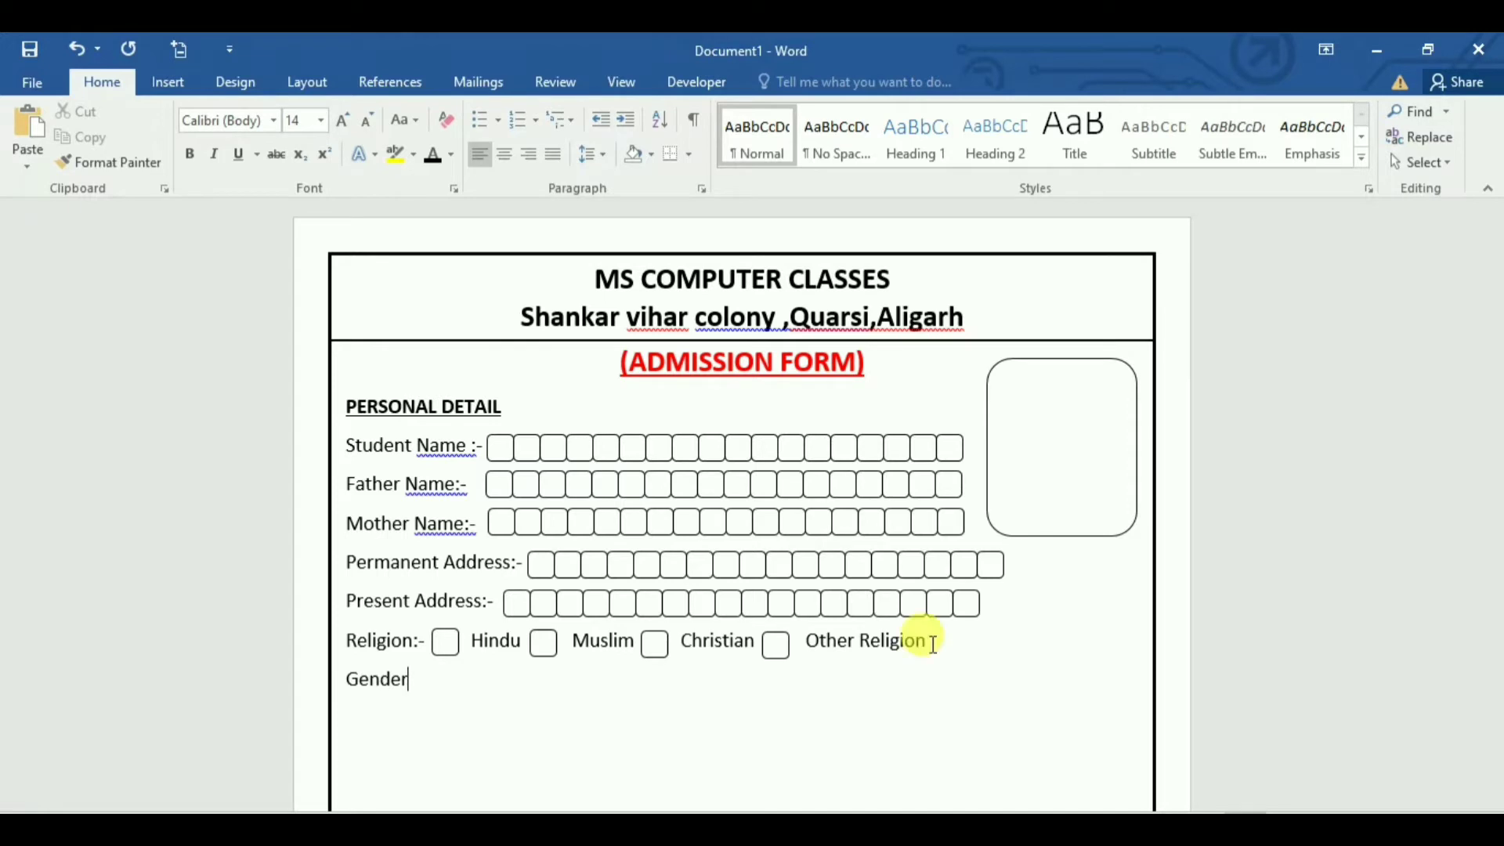
type(":-")
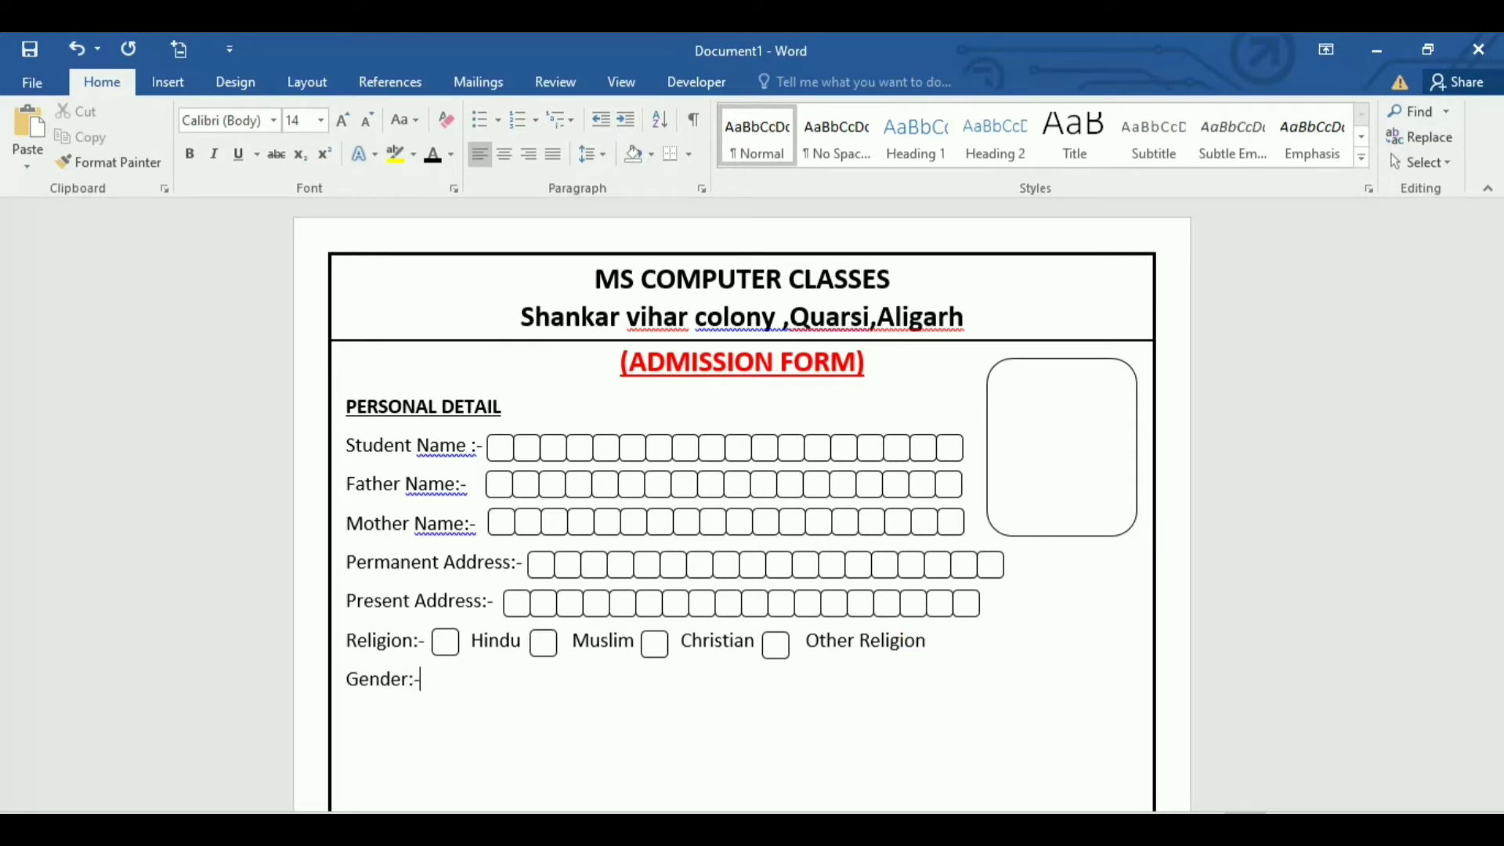
key("ctrl+v")
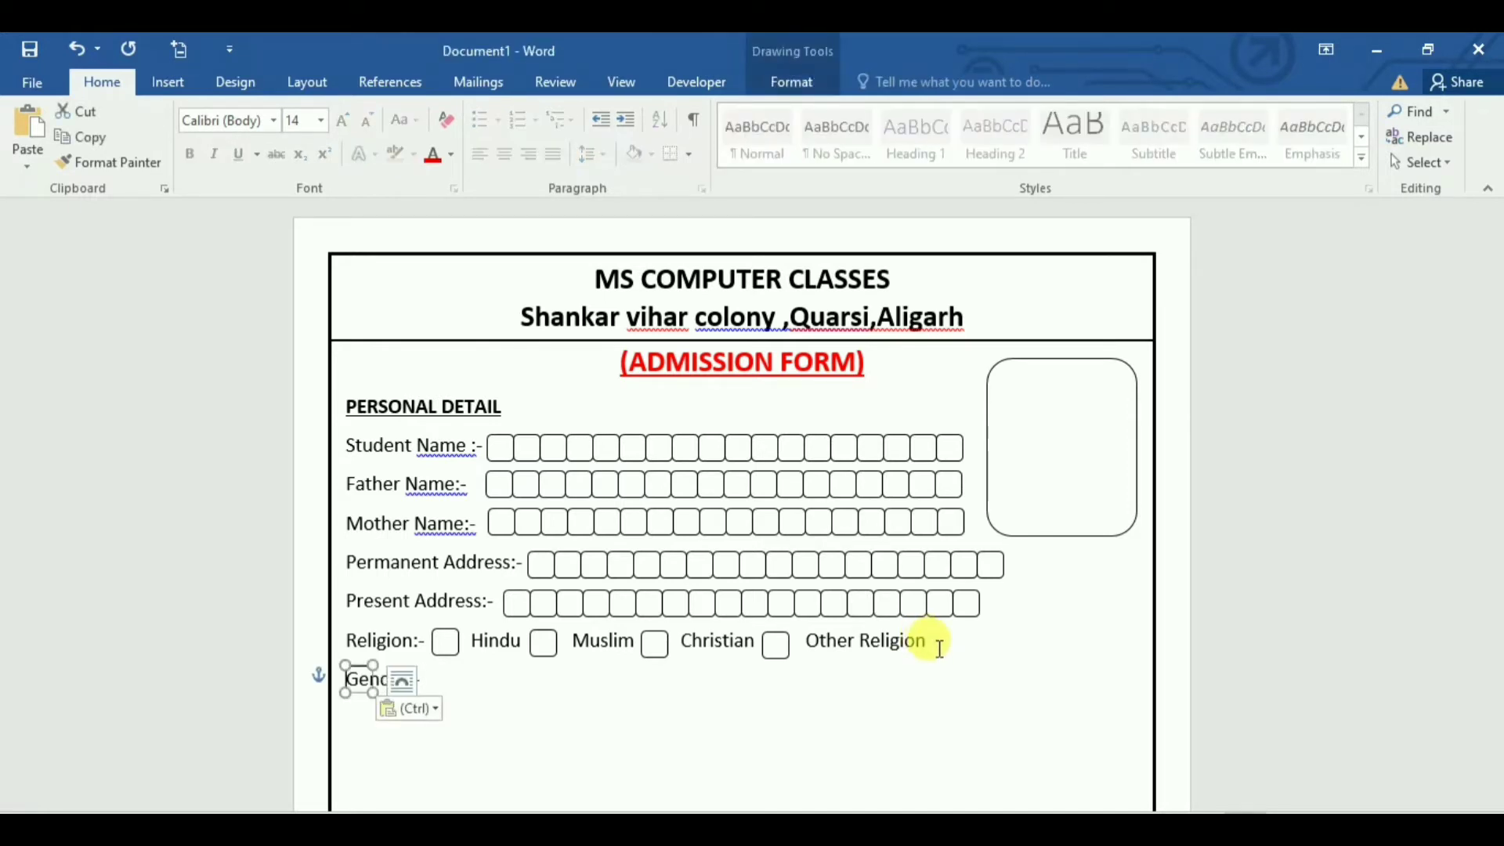
left_click_drag(358, 678, 441, 686)
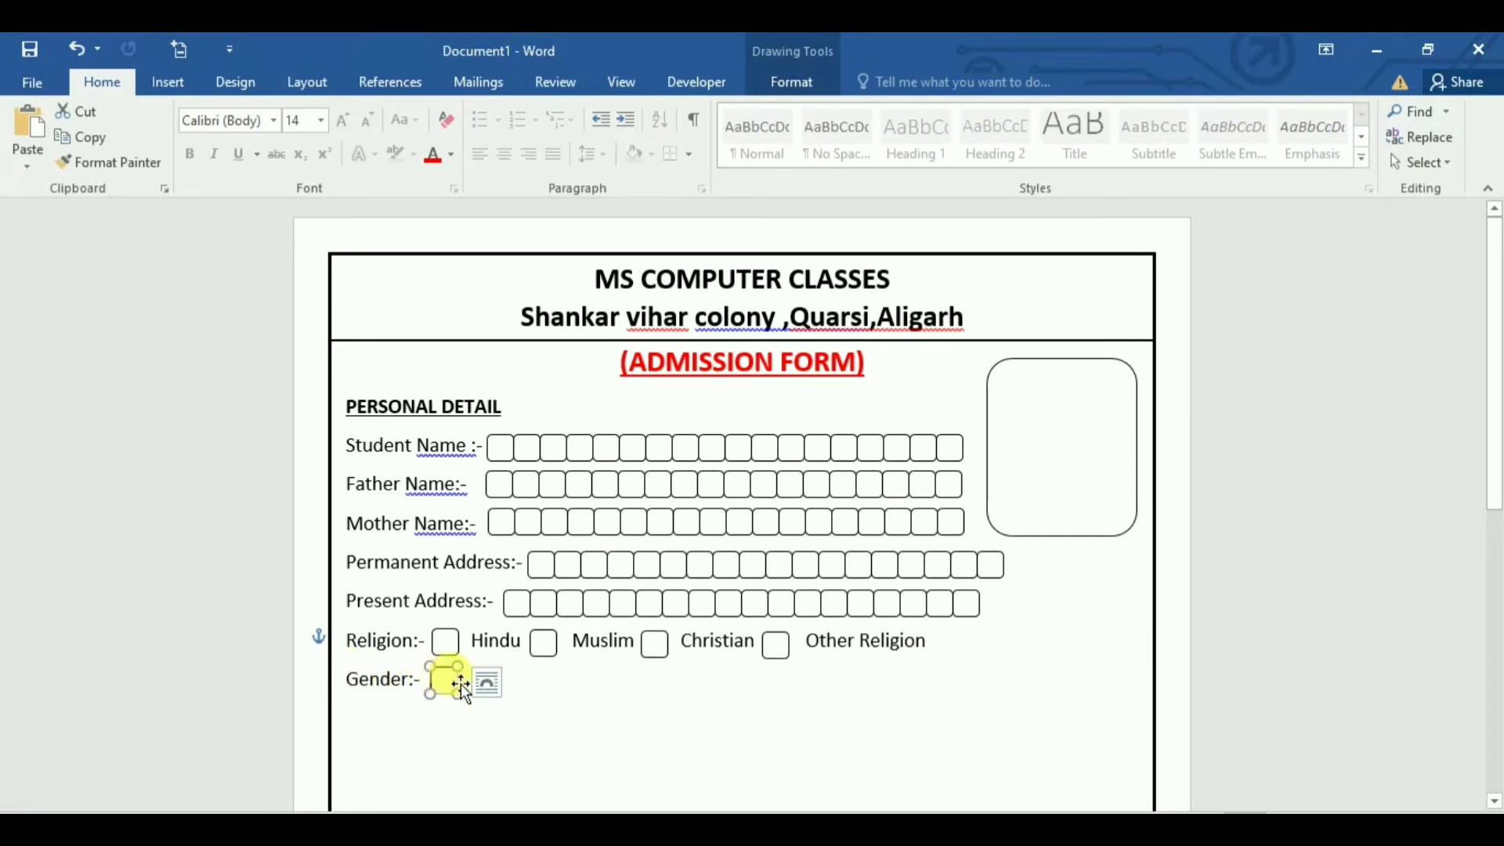
left_click(438, 724)
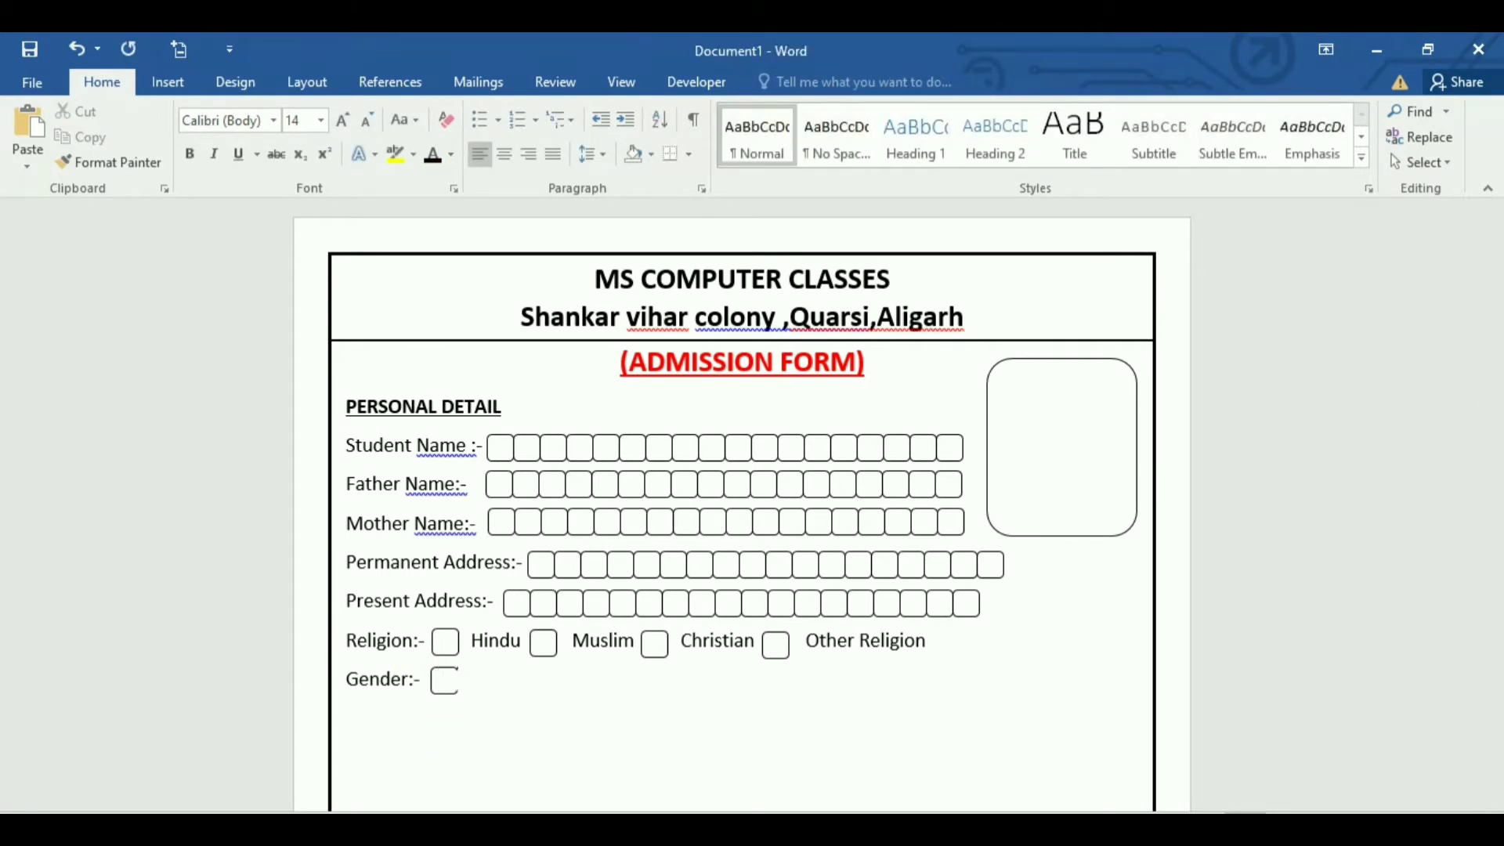
type("Mal")
type("e")
Place another pasted checkbox just after 'Male' on the Gender line
key("ctrl+v")
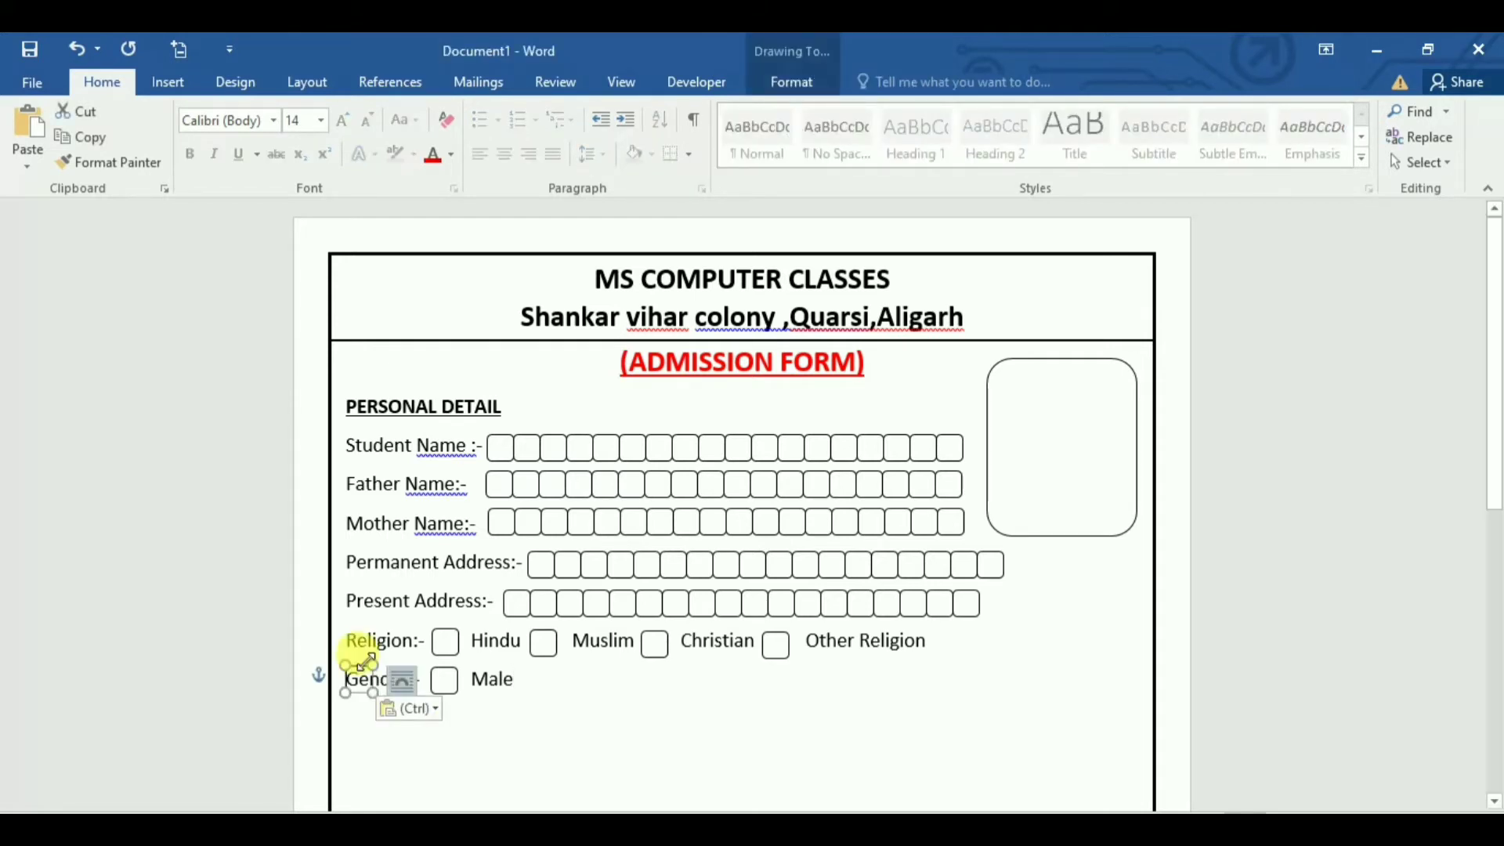
left_click_drag(350, 678, 463, 682)
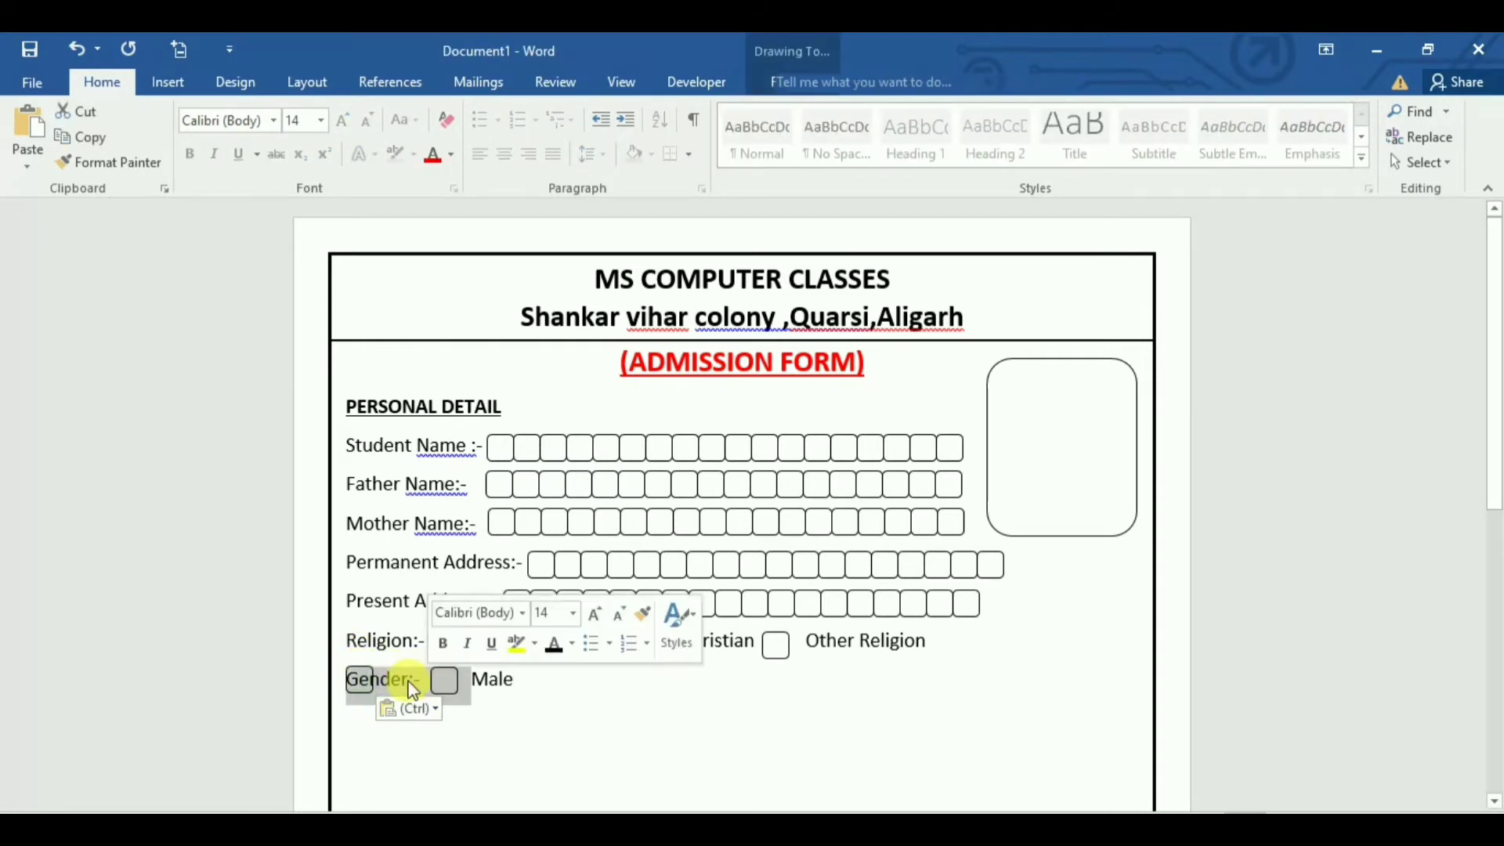
left_click(371, 750)
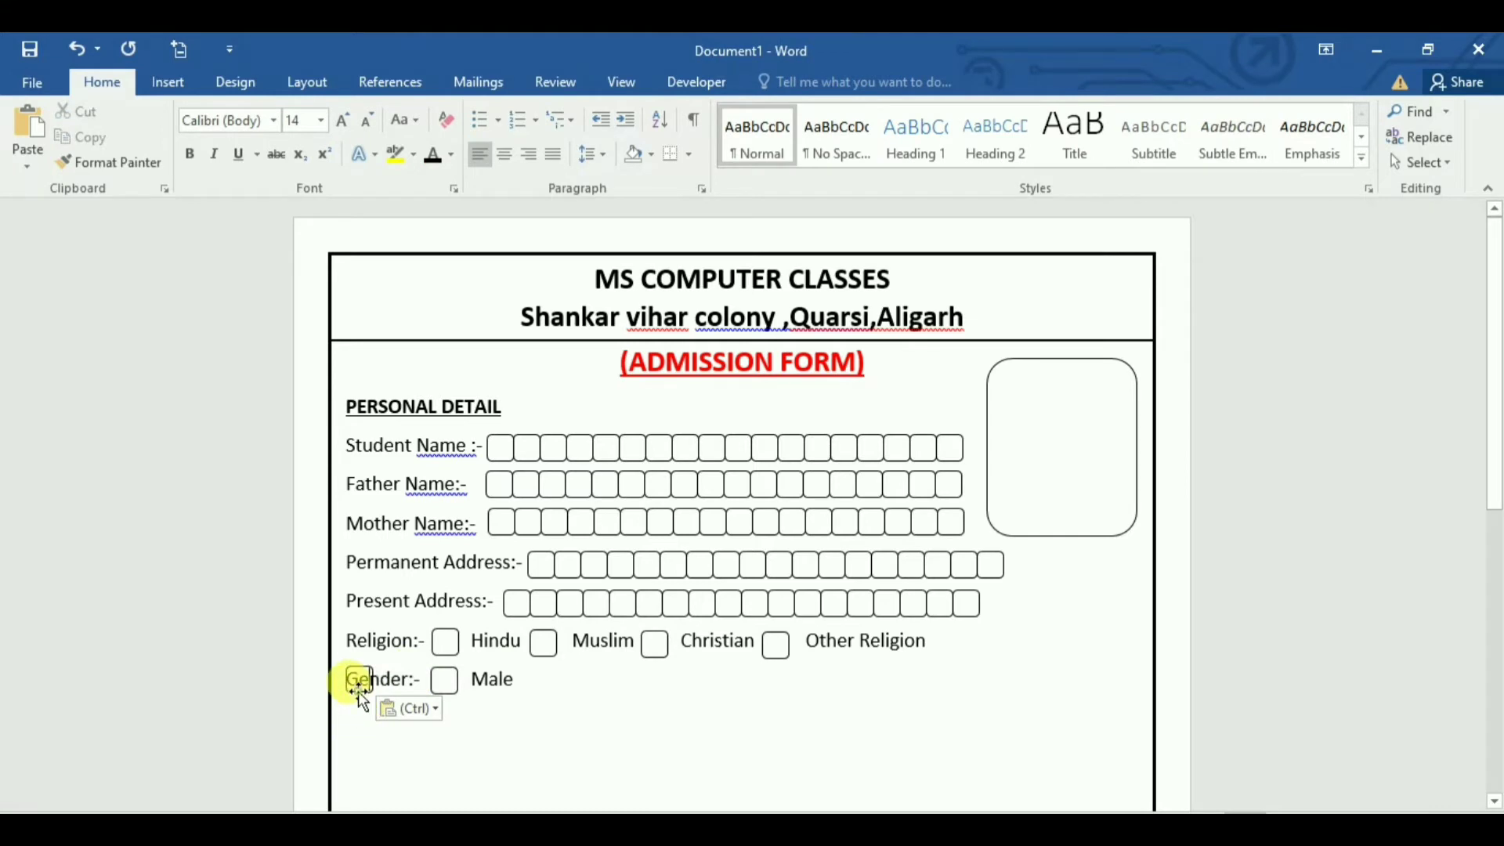
left_click(358, 690)
left_click_drag(358, 691, 537, 697)
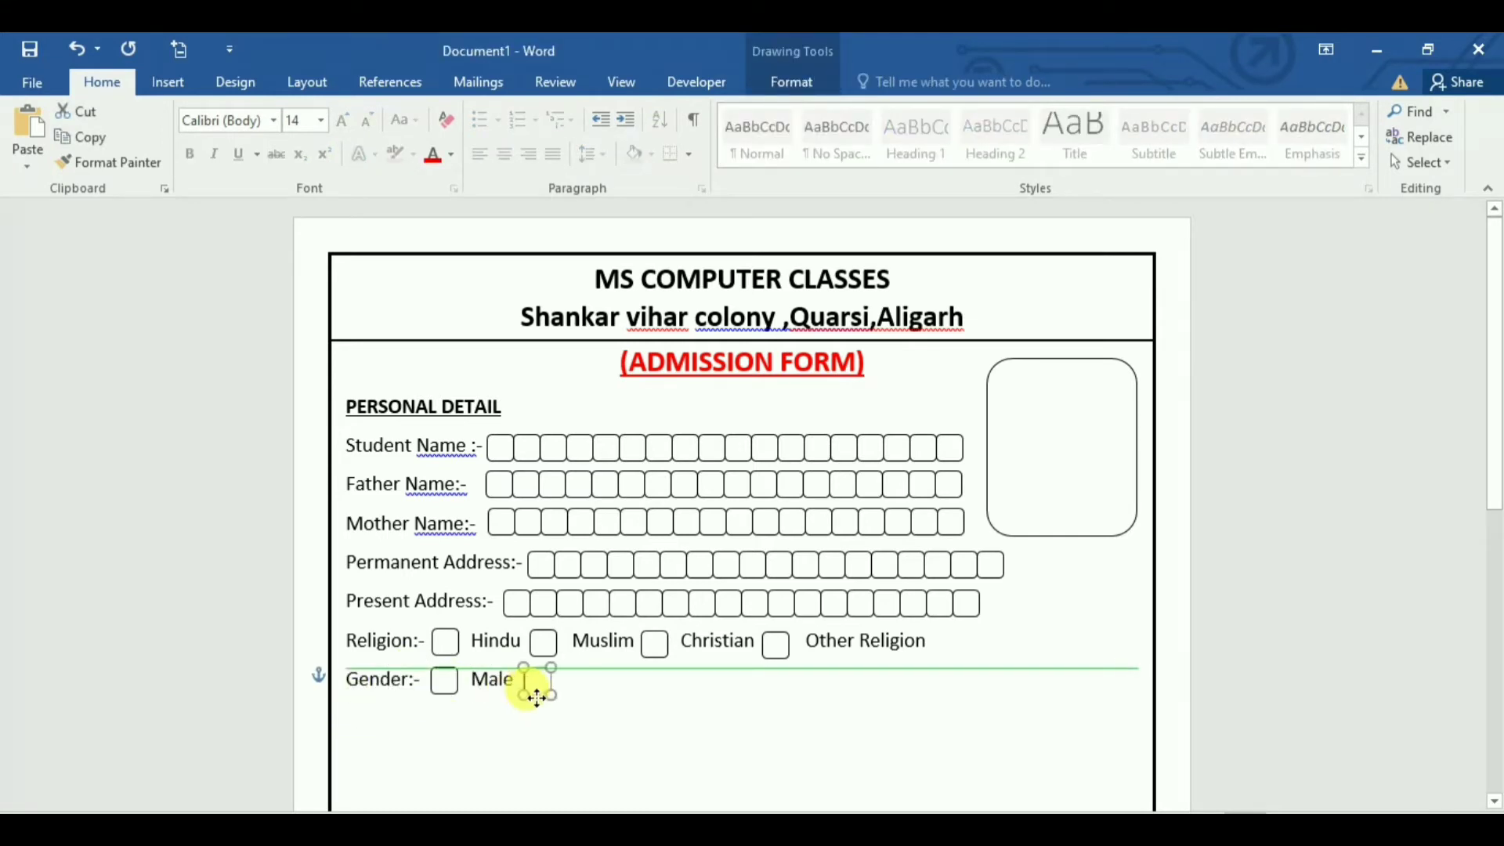
left_click(518, 757)
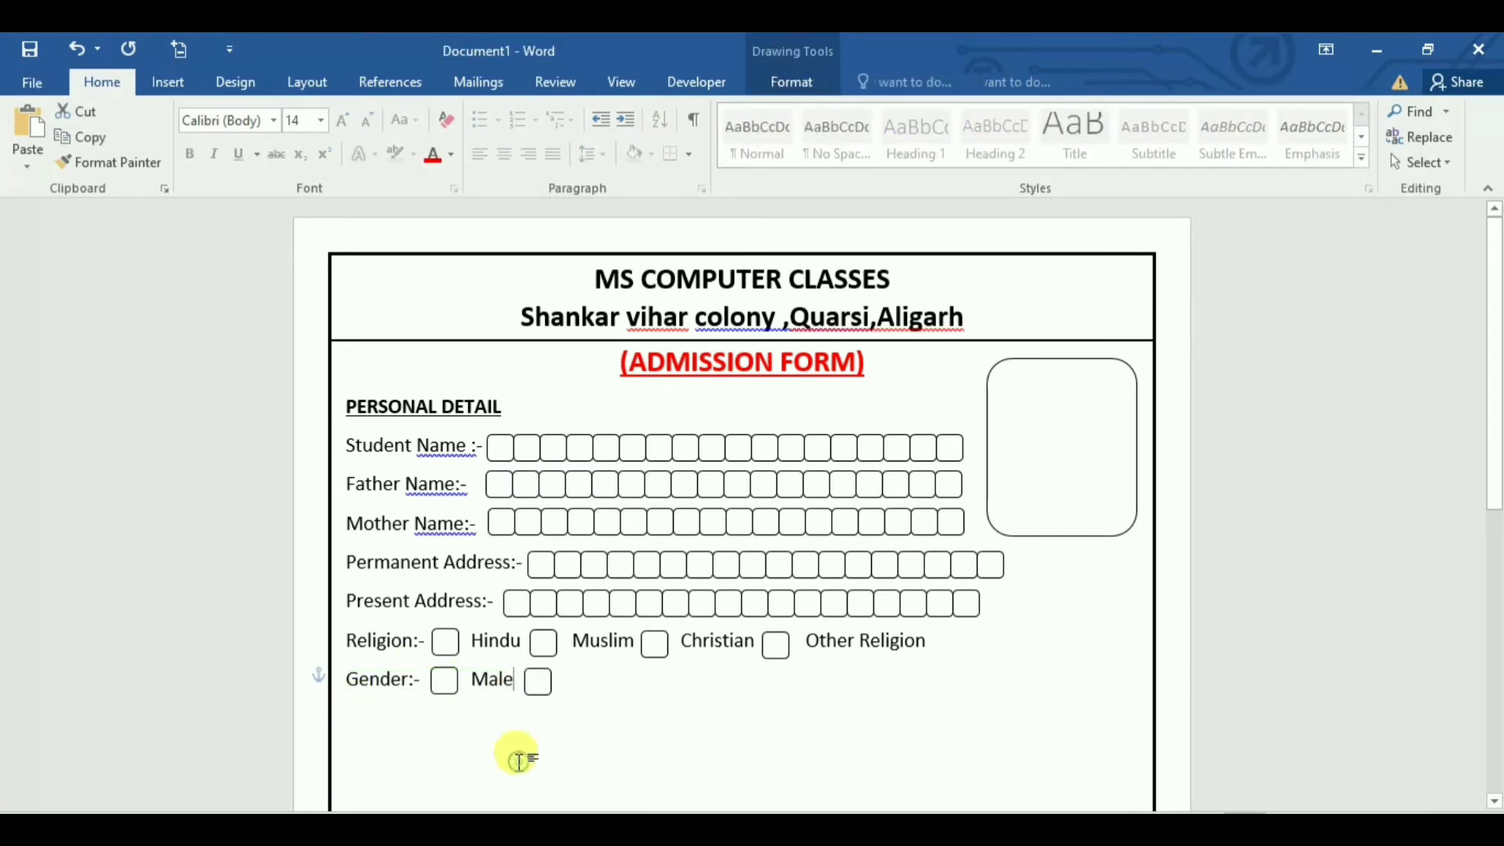
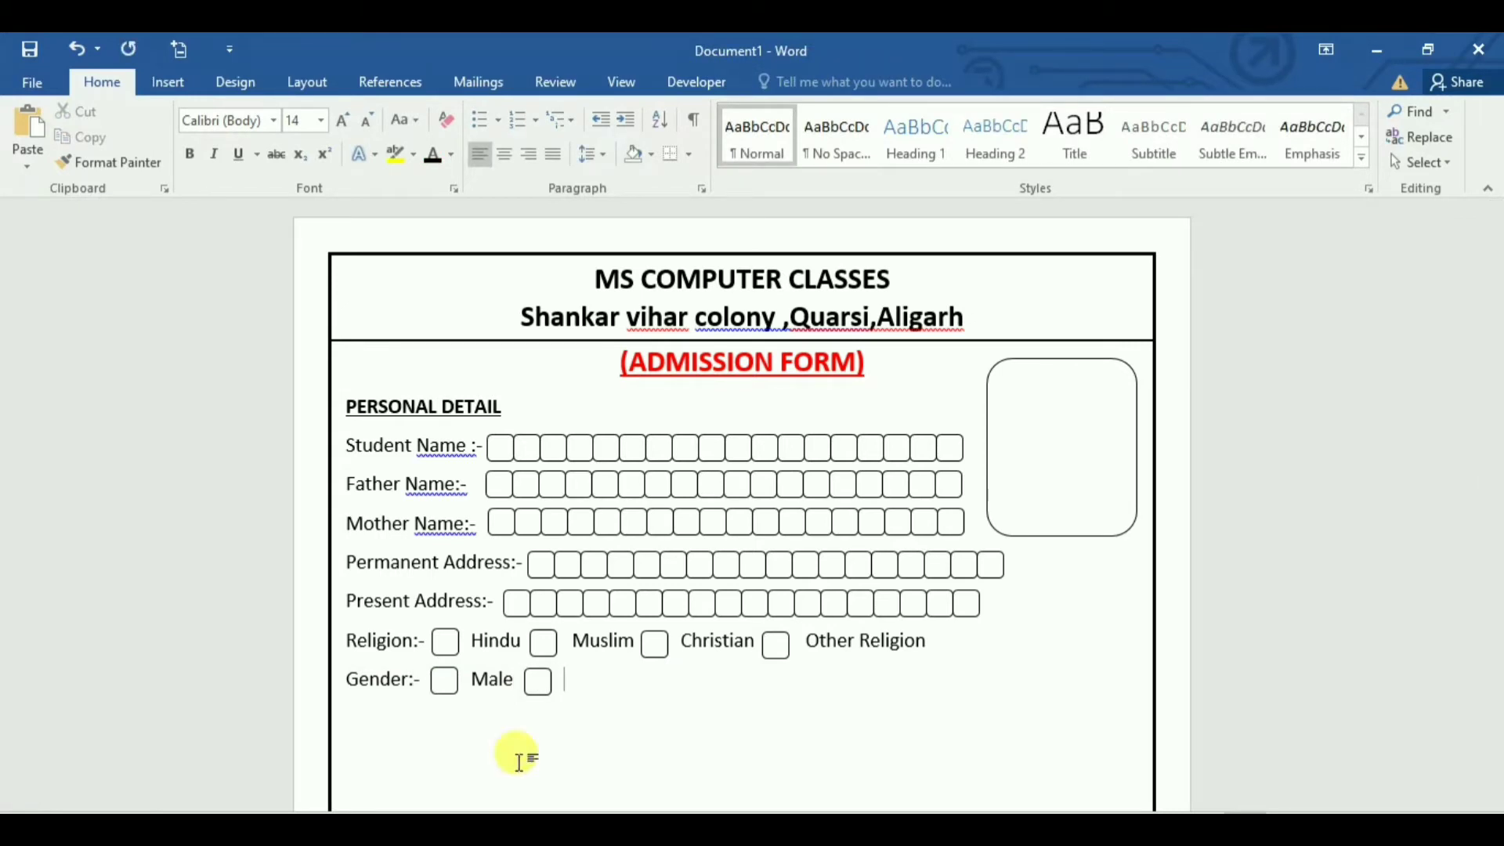
Type 'Female' and place a pasted checkbox square after it
type("Femal")
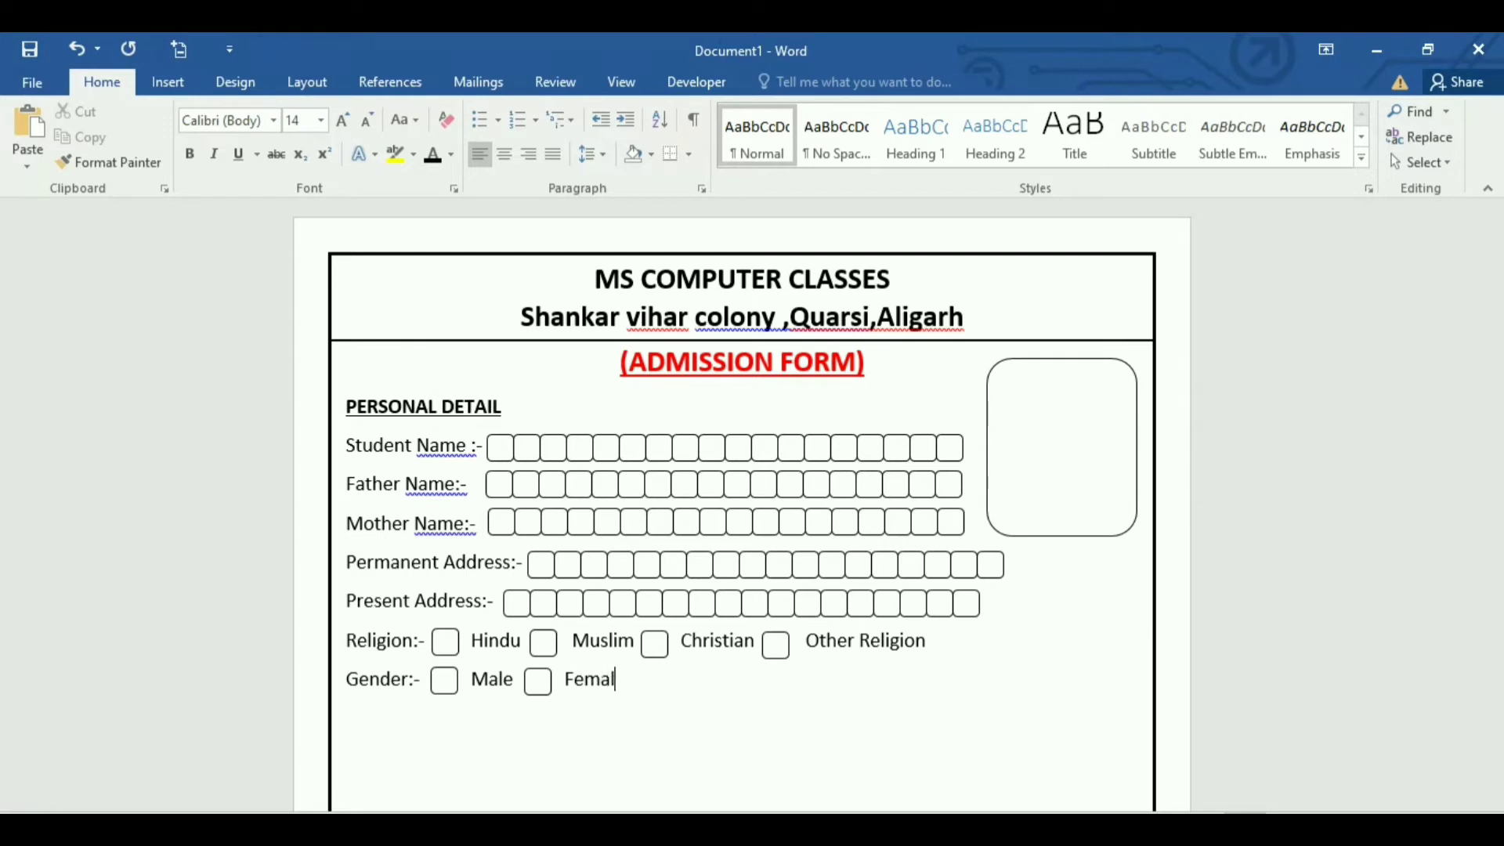
type("e")
key("ctrl+v")
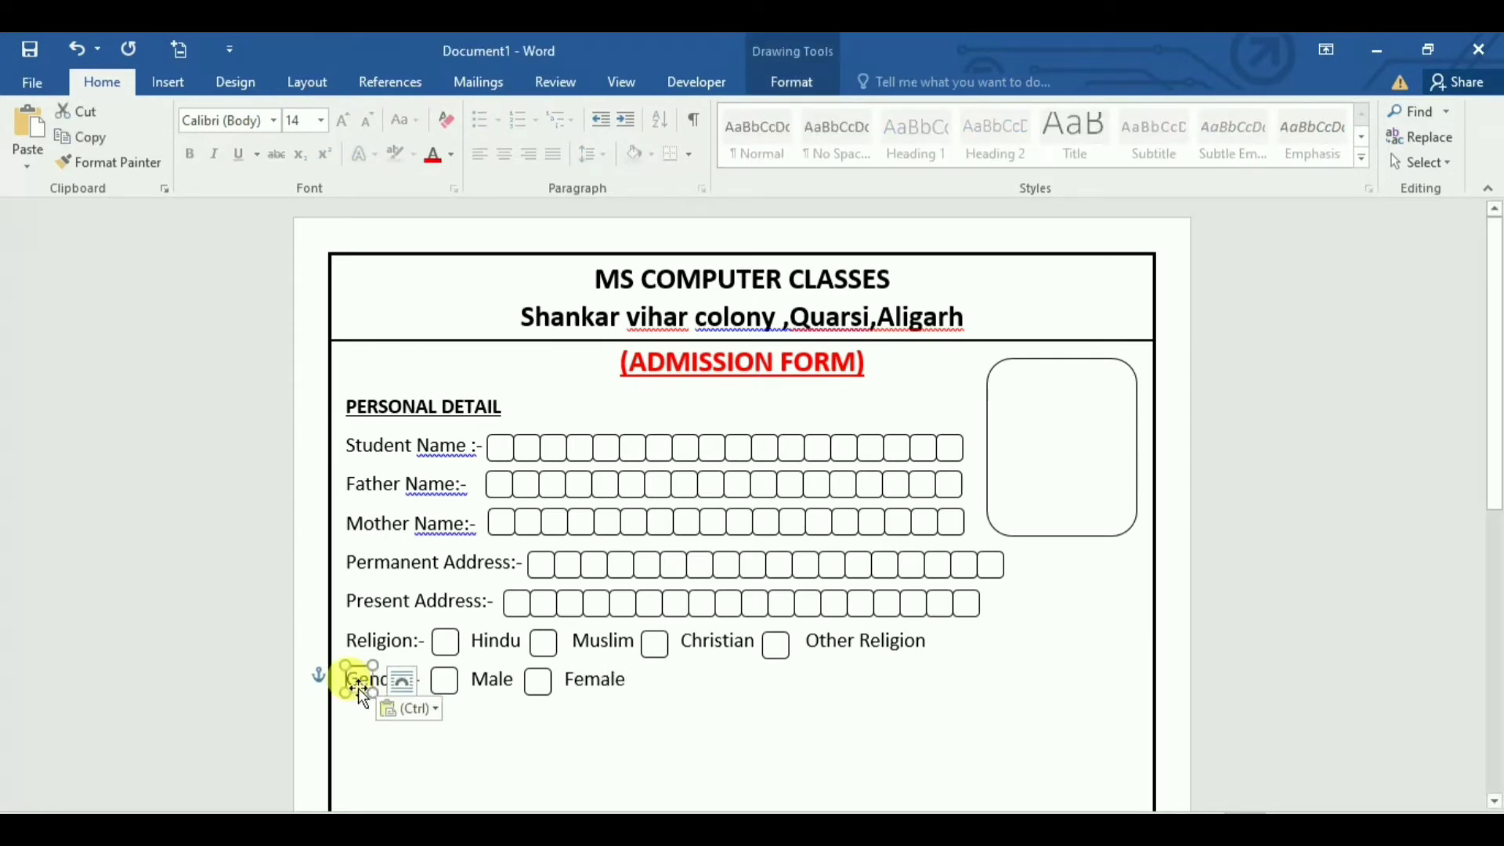
left_click_drag(378, 686, 648, 691)
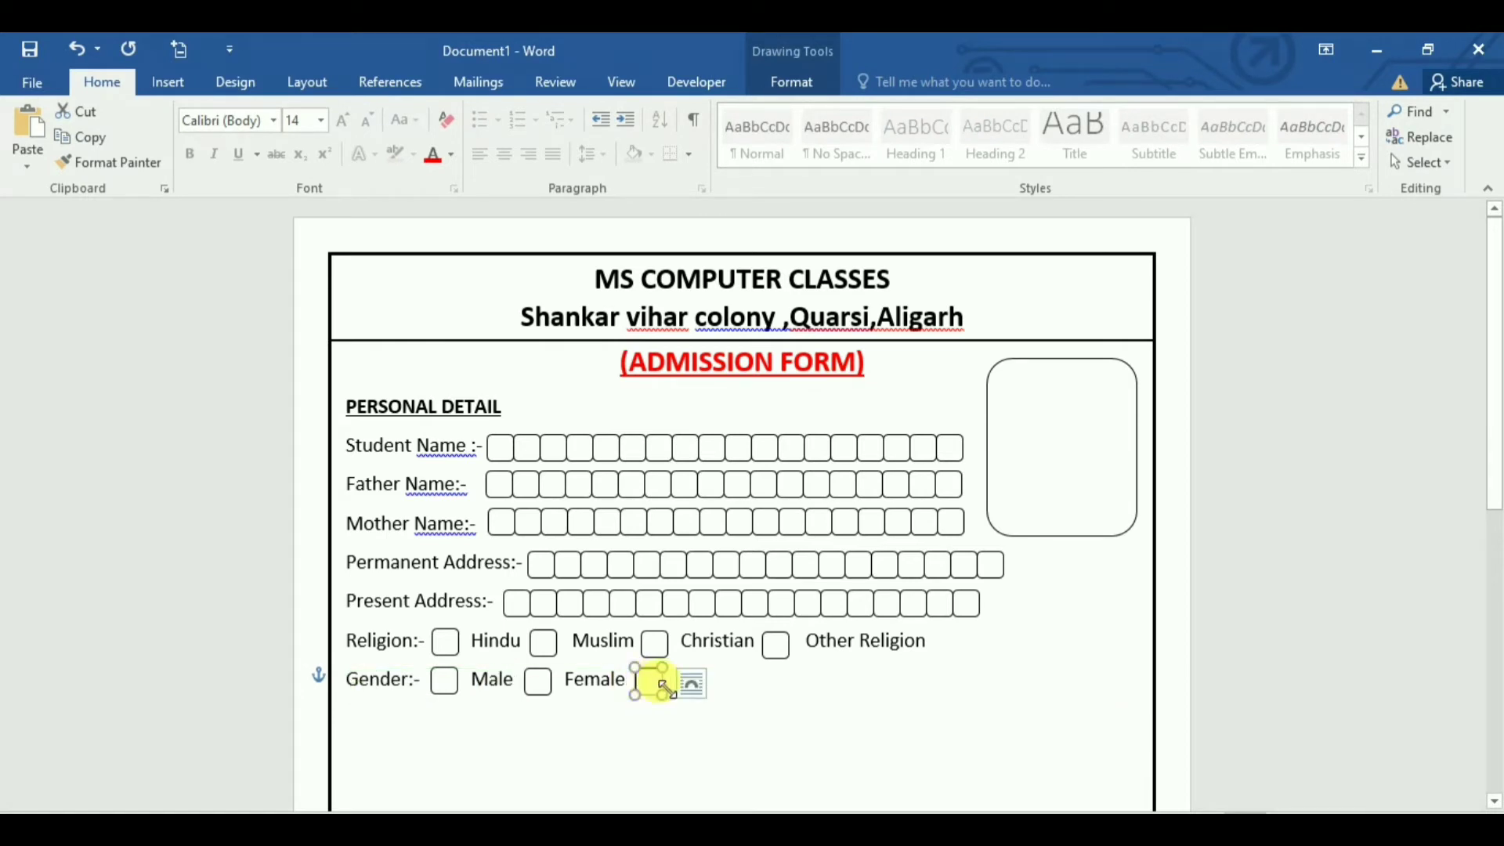
left_click(676, 687)
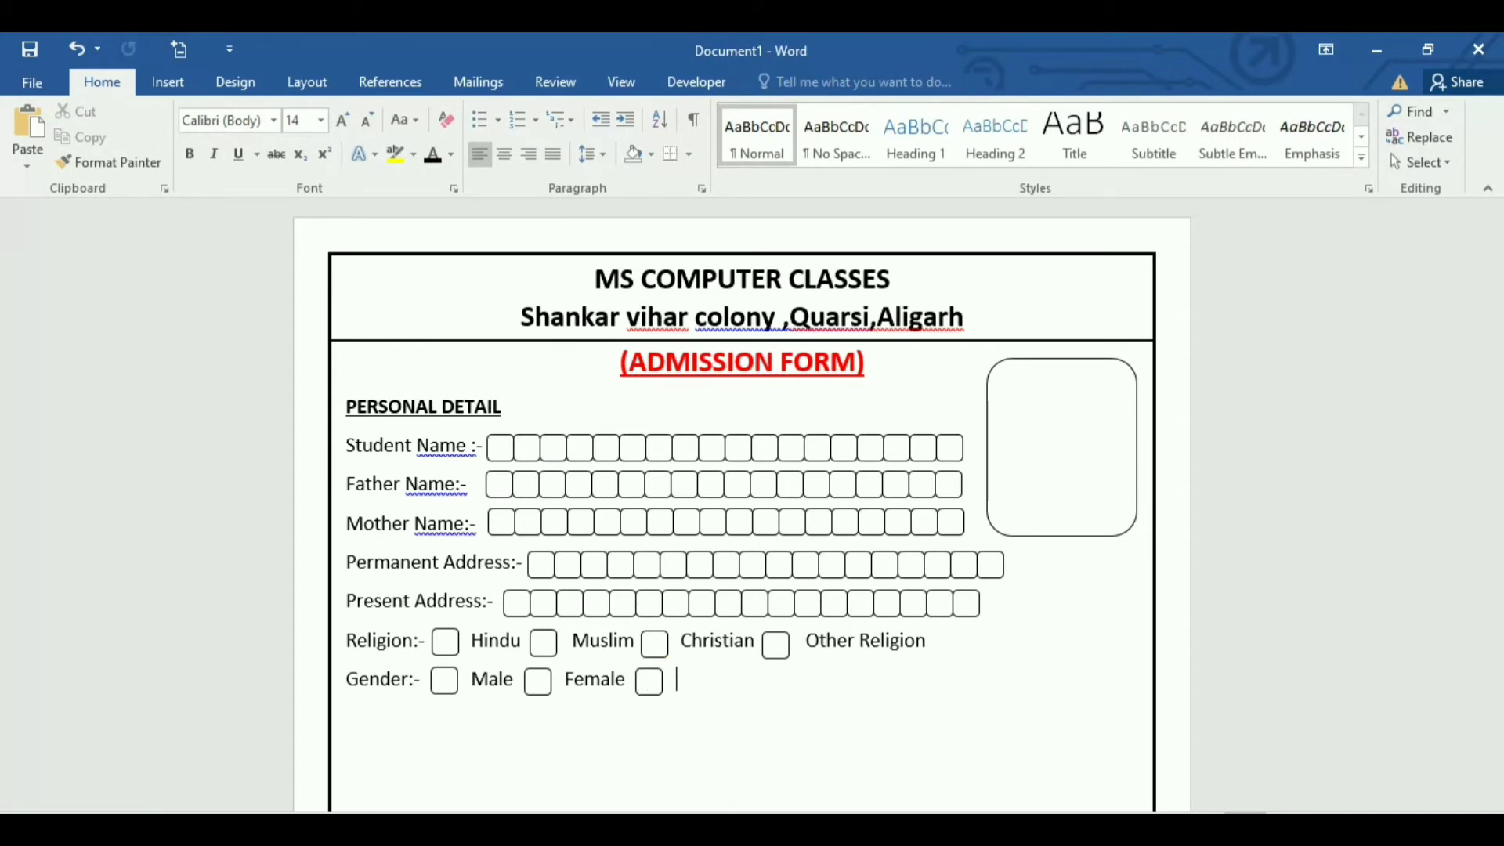
Label the third box 'other', then start a new 'Date of Birth:-' line
type("o")
type("ter")
key("BackSpace")
key("BackSpace")
key("BackSpace")
type("he")
key("Return")
type("D")
type("ate ")
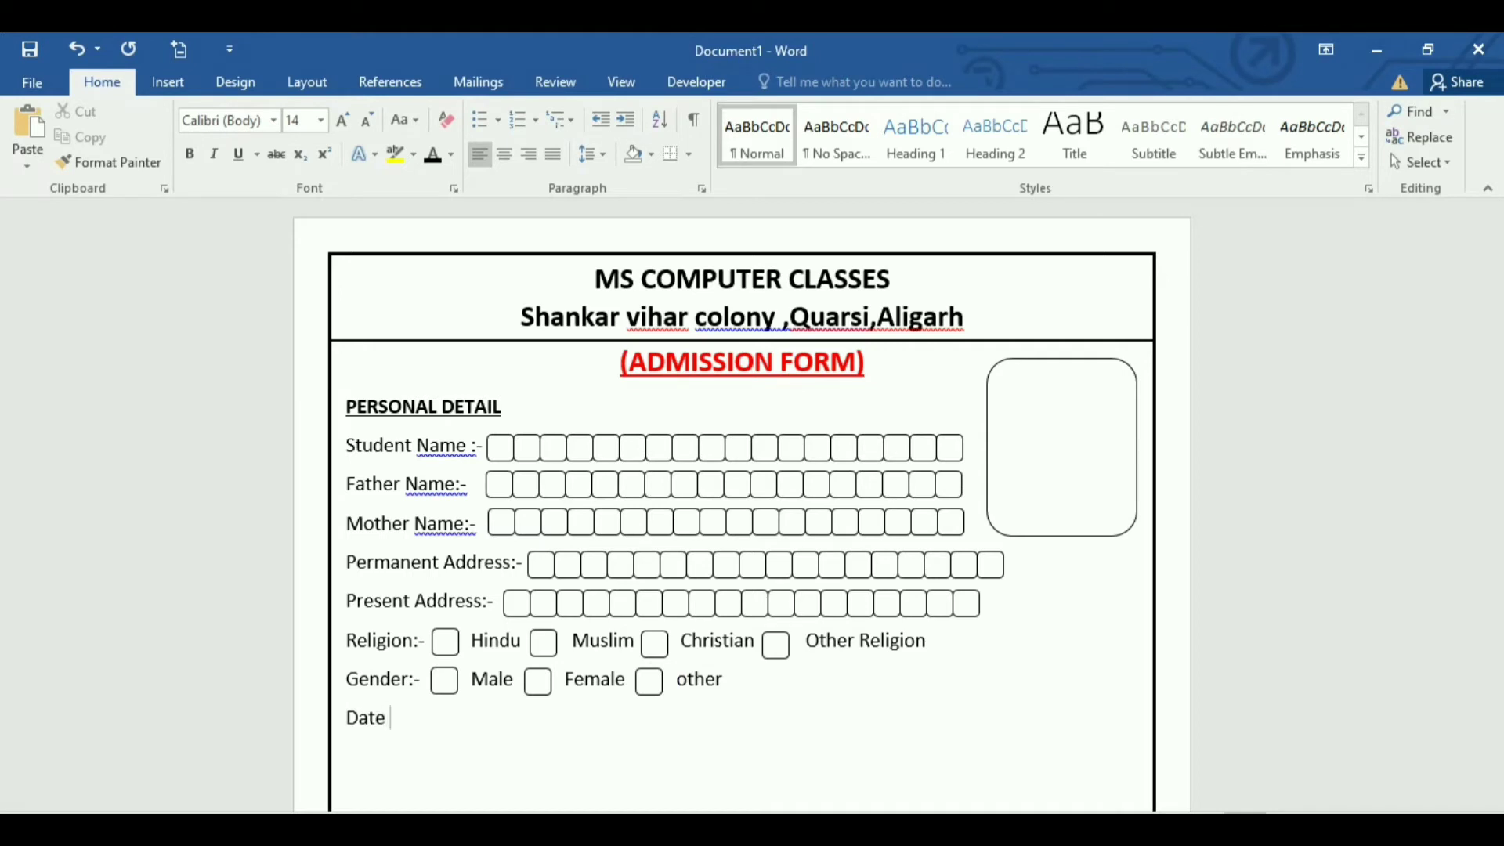
type("of Bi")
type("rth")
type(":")
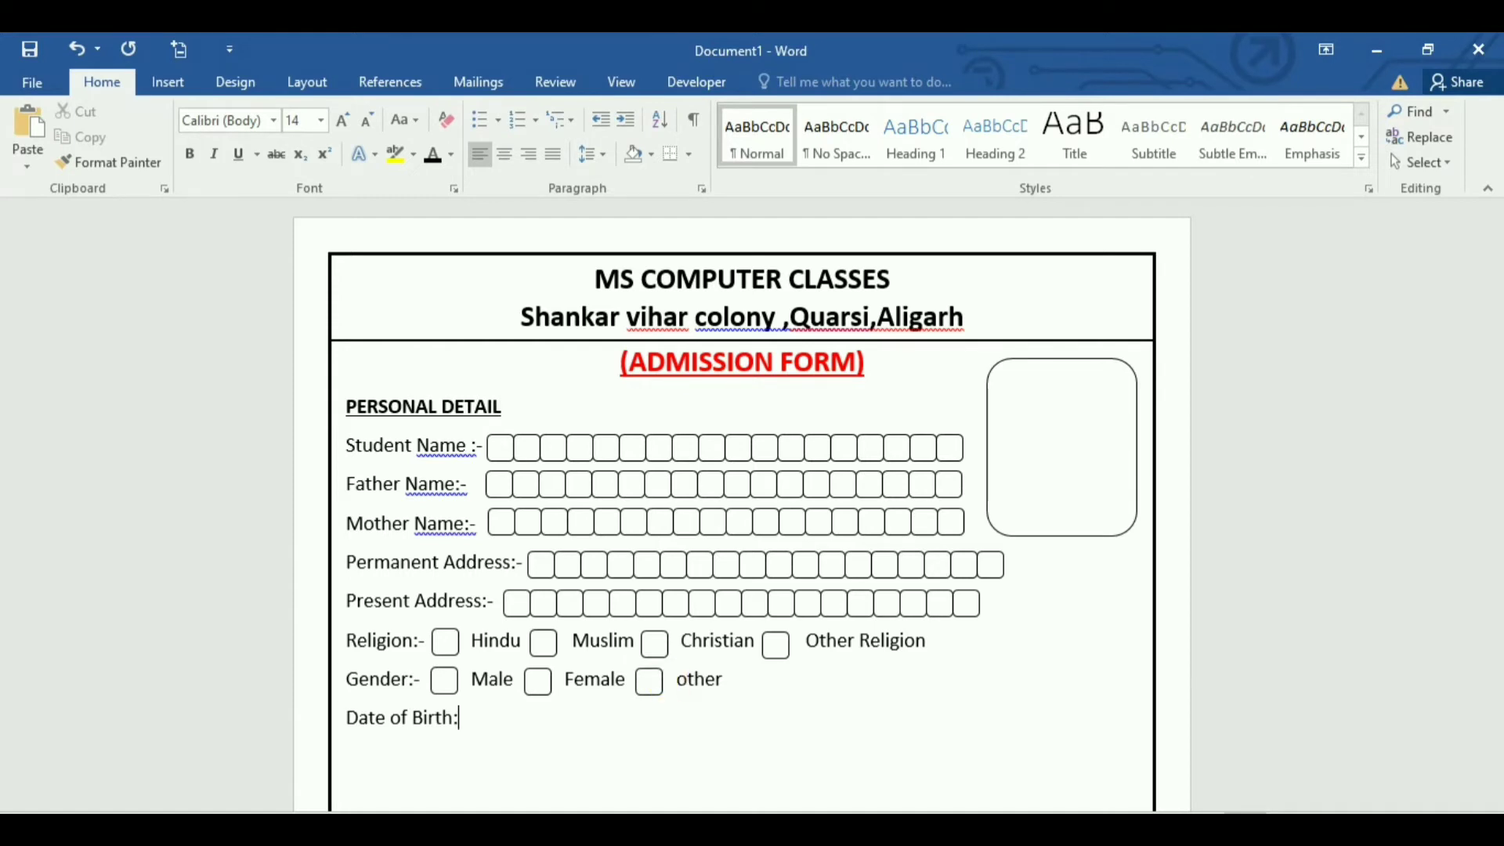
type("-")
Place two checkbox squares after 'Date of Birth:-' and group them as the day pair
key("ctrl+v")
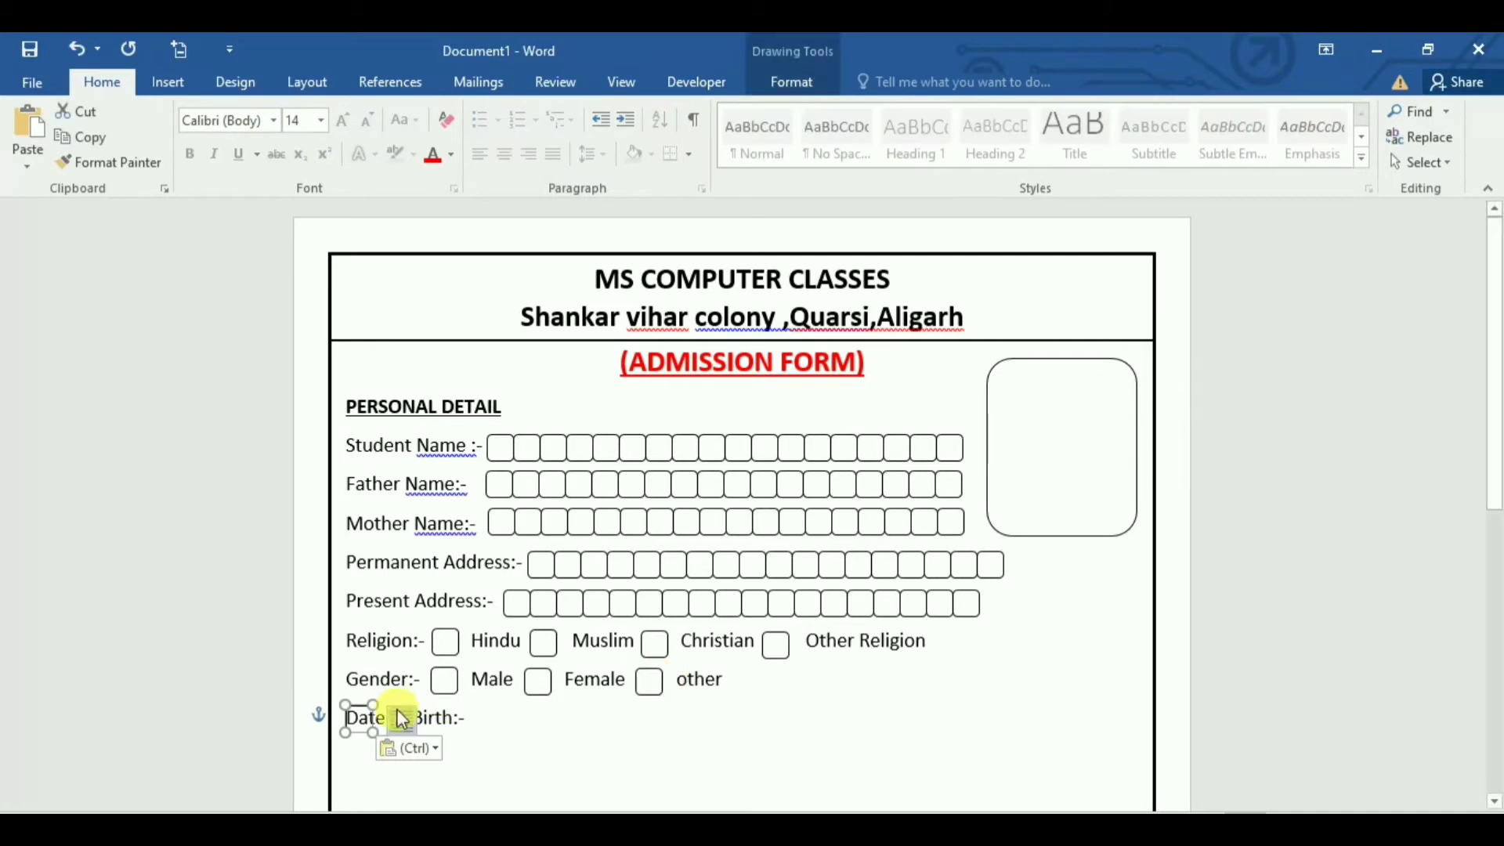
double_click(373, 718)
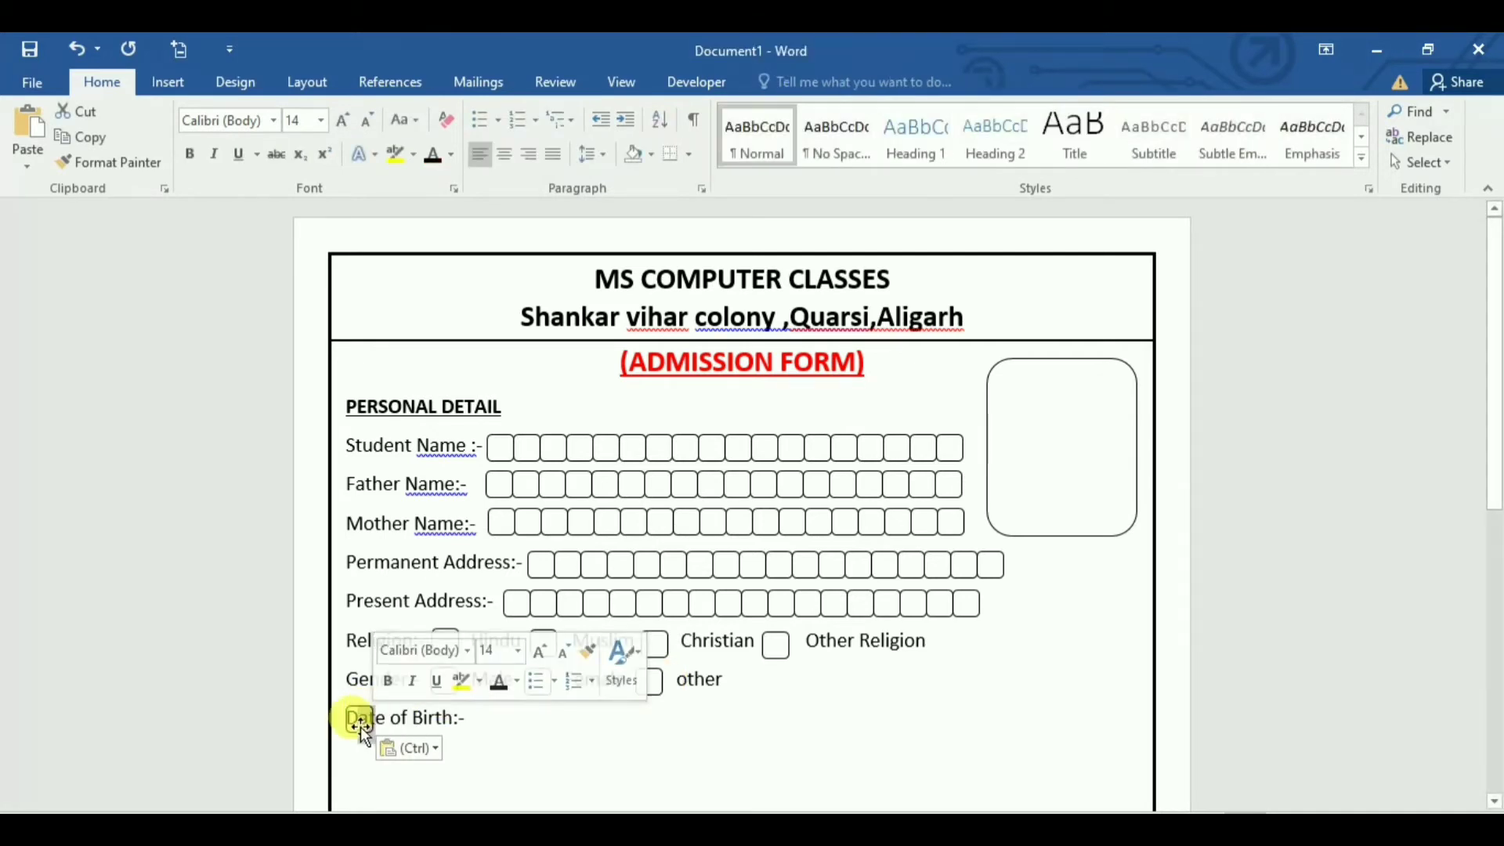
left_click_drag(360, 728, 490, 735)
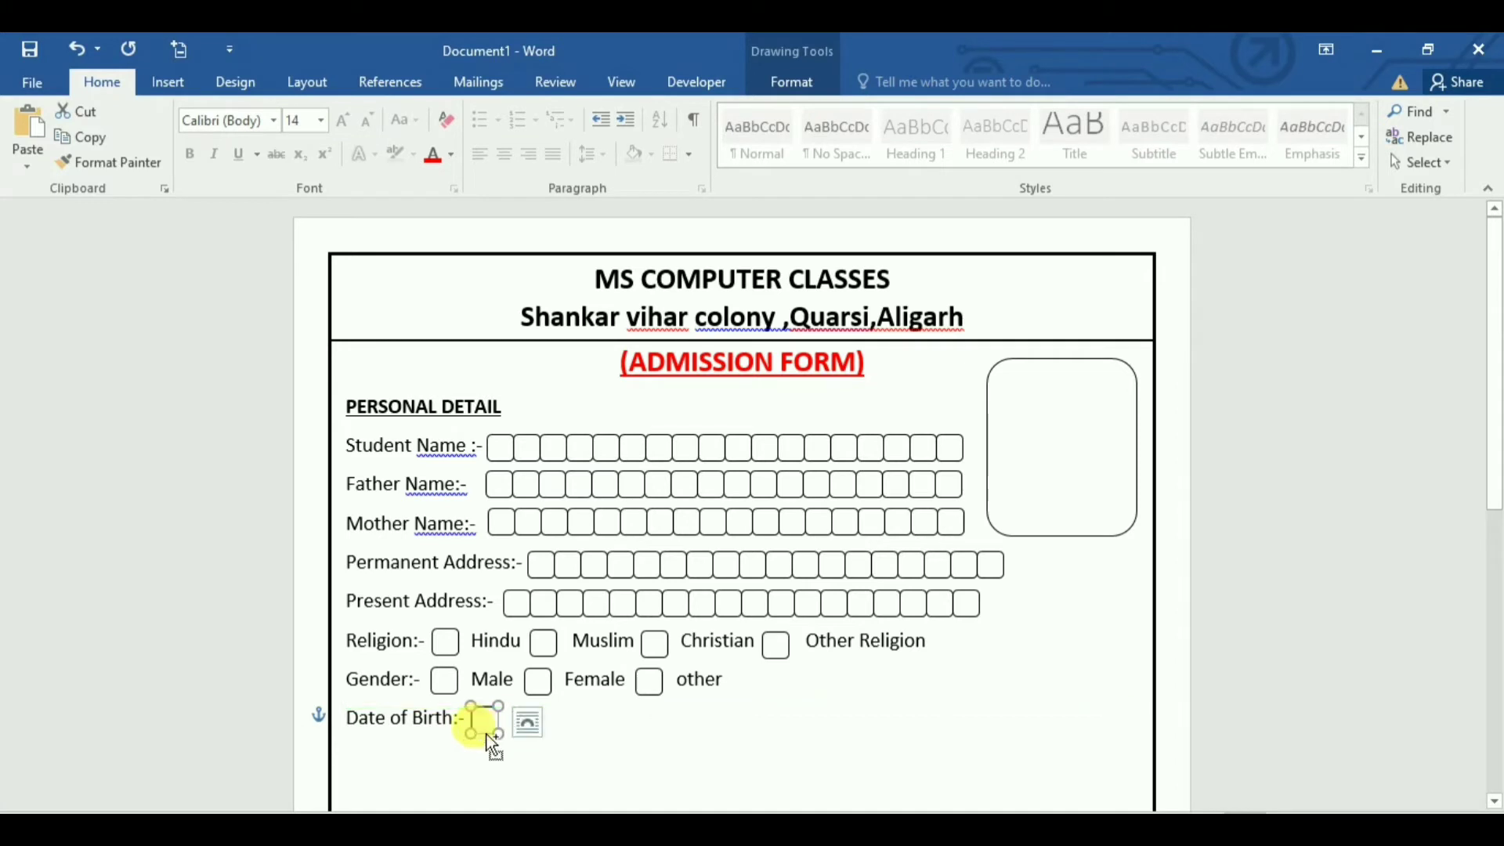
key("ctrl+v")
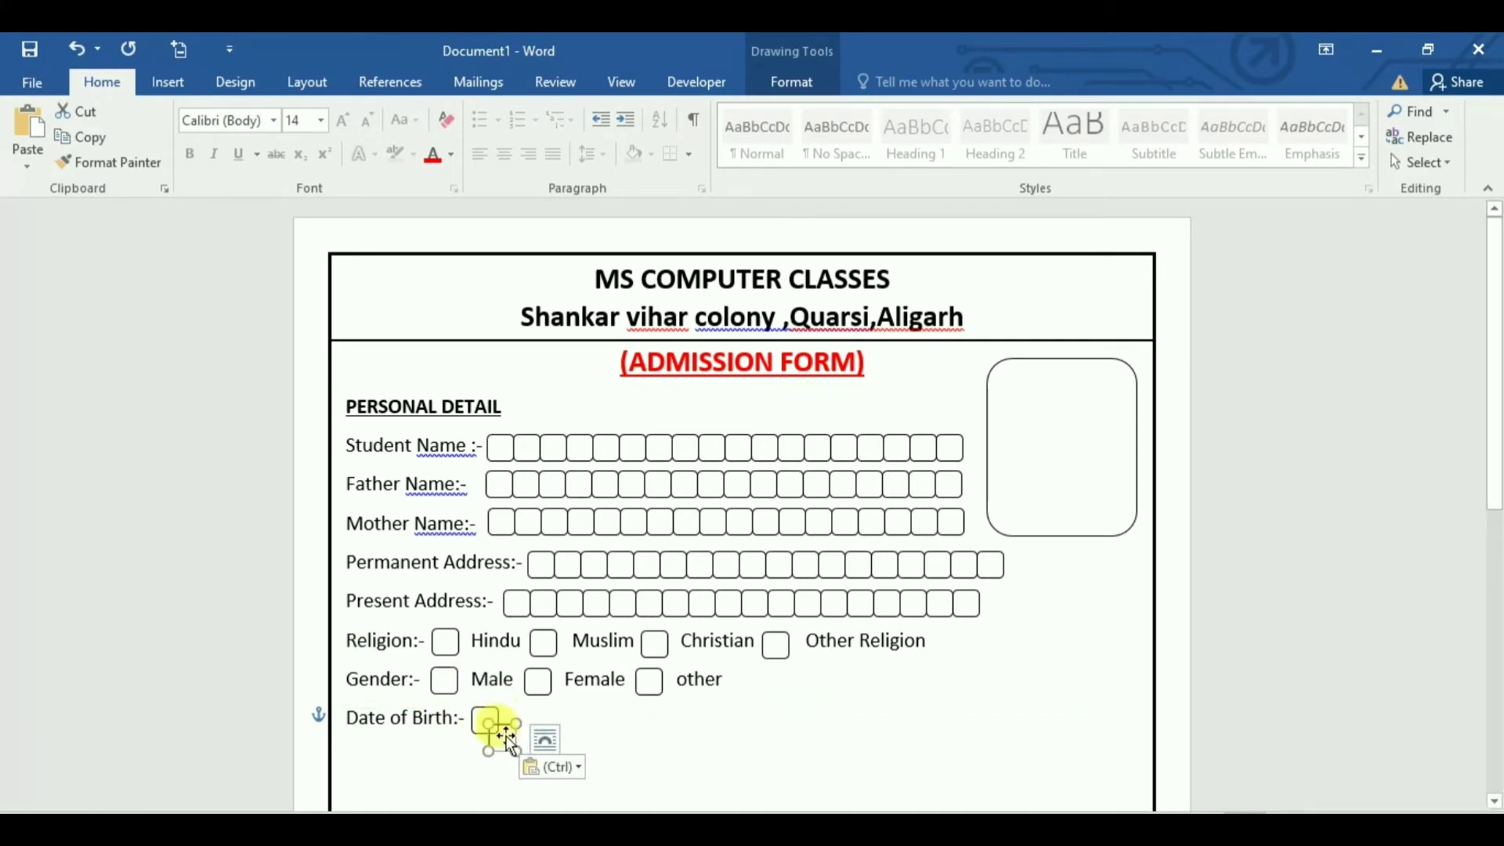
left_click_drag(501, 746, 513, 724)
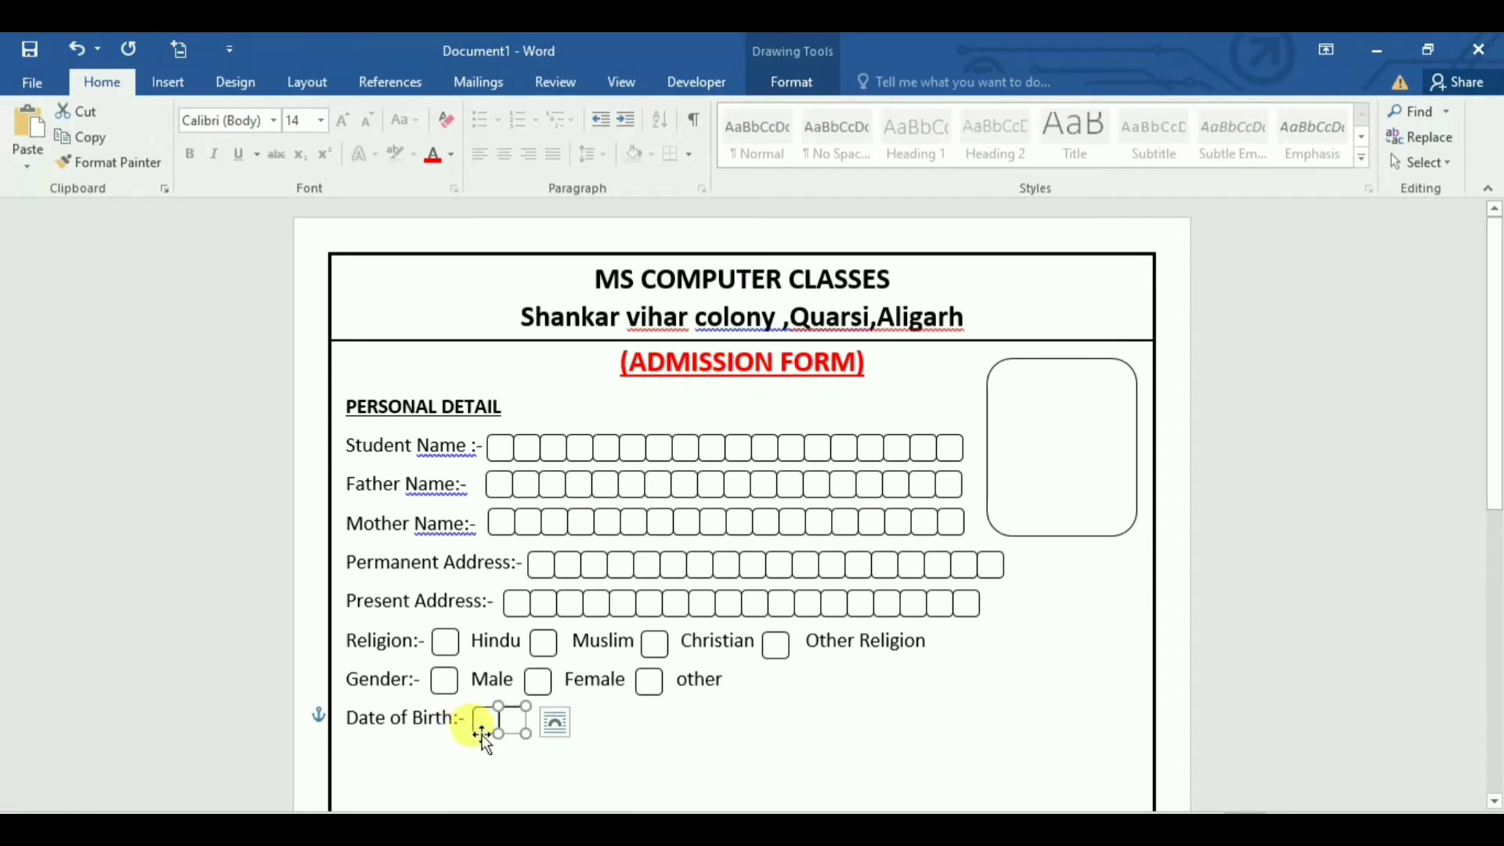
left_click(482, 731)
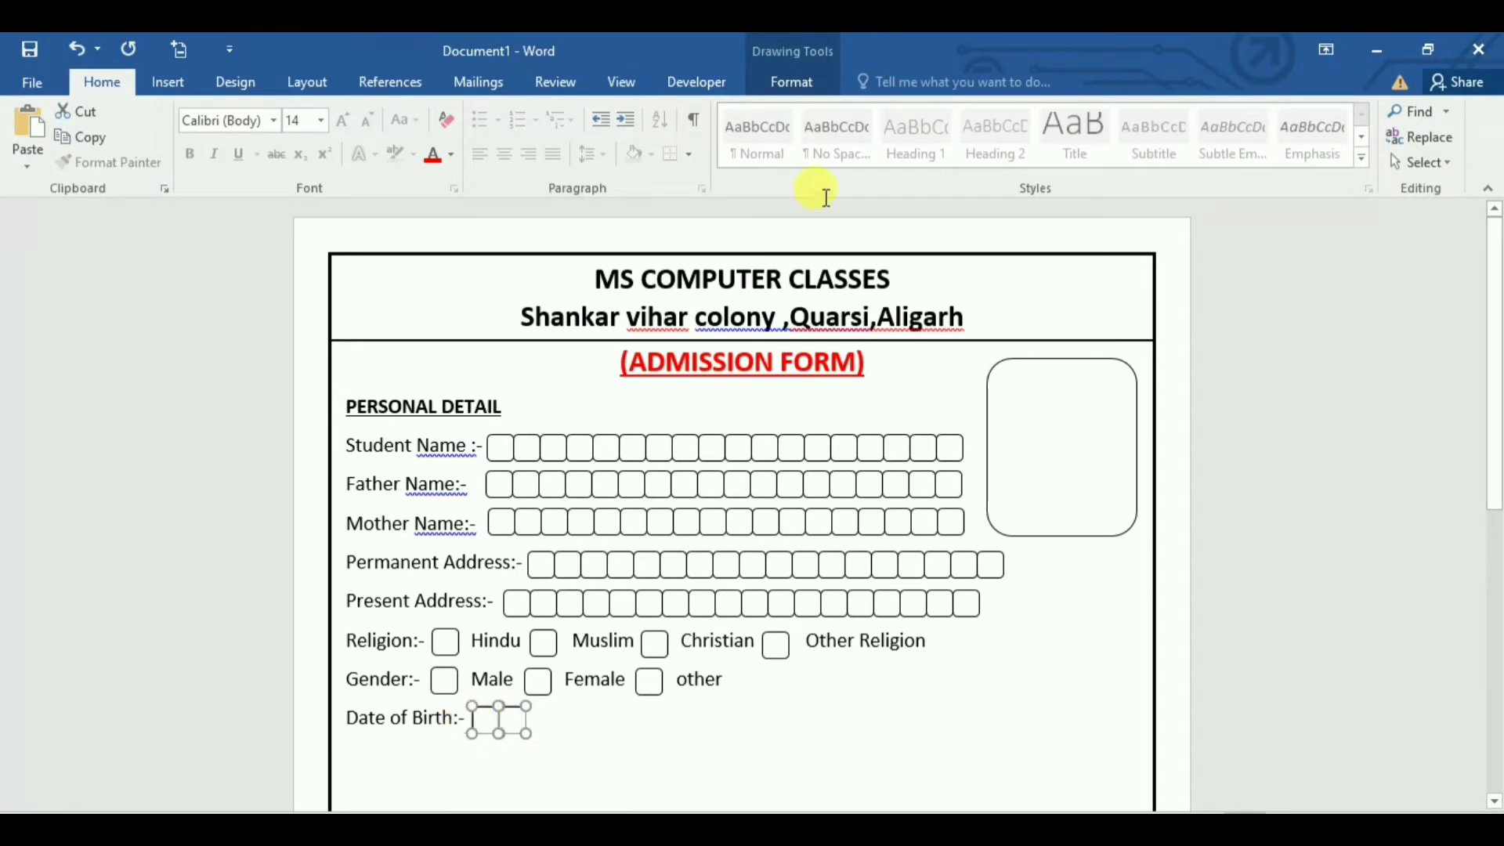
left_click(793, 81)
left_click(1275, 136)
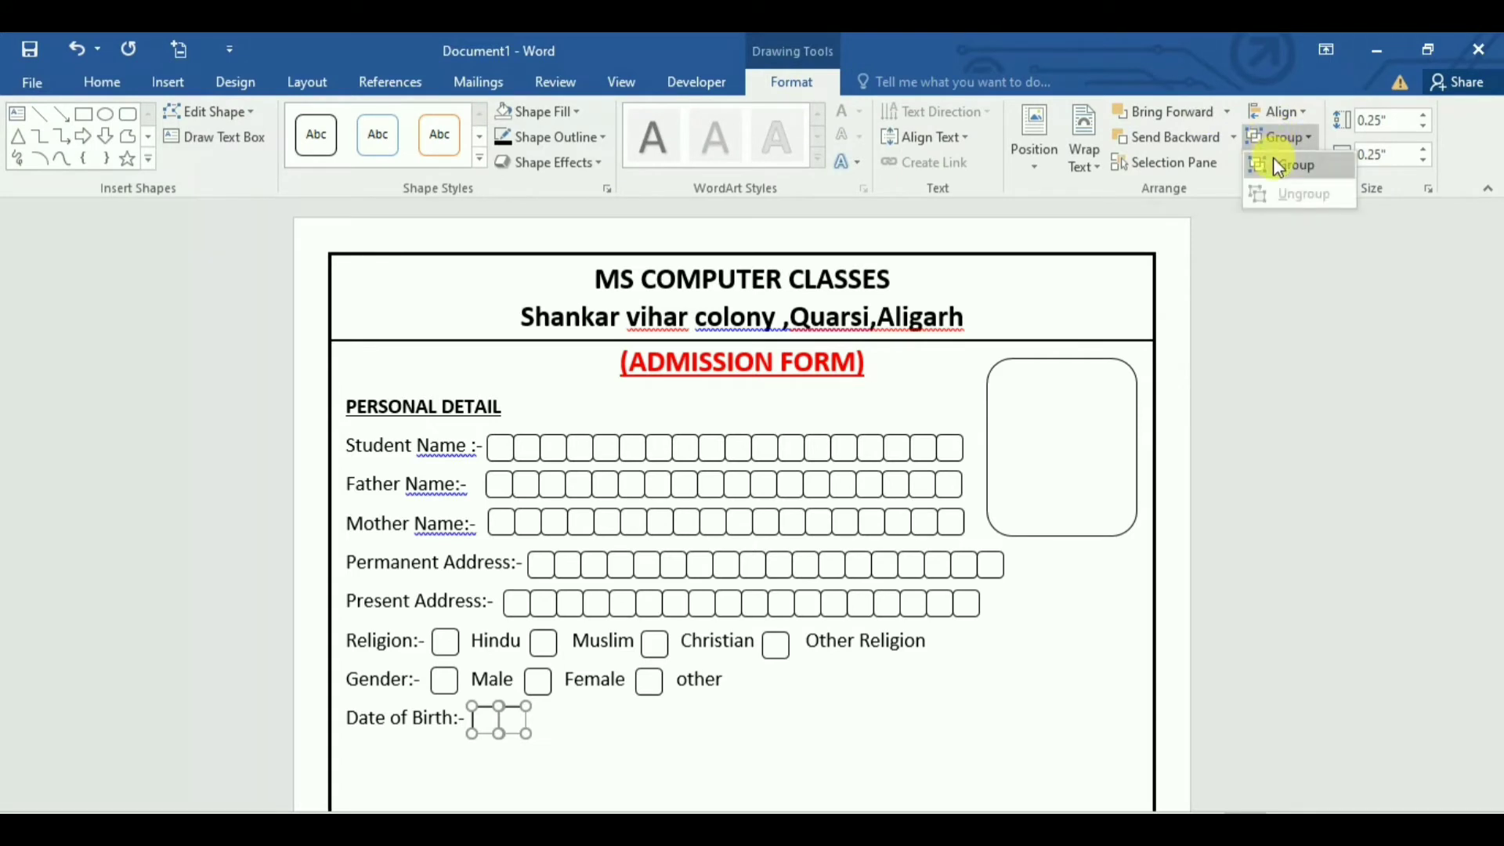
left_click(1278, 166)
left_click(543, 718)
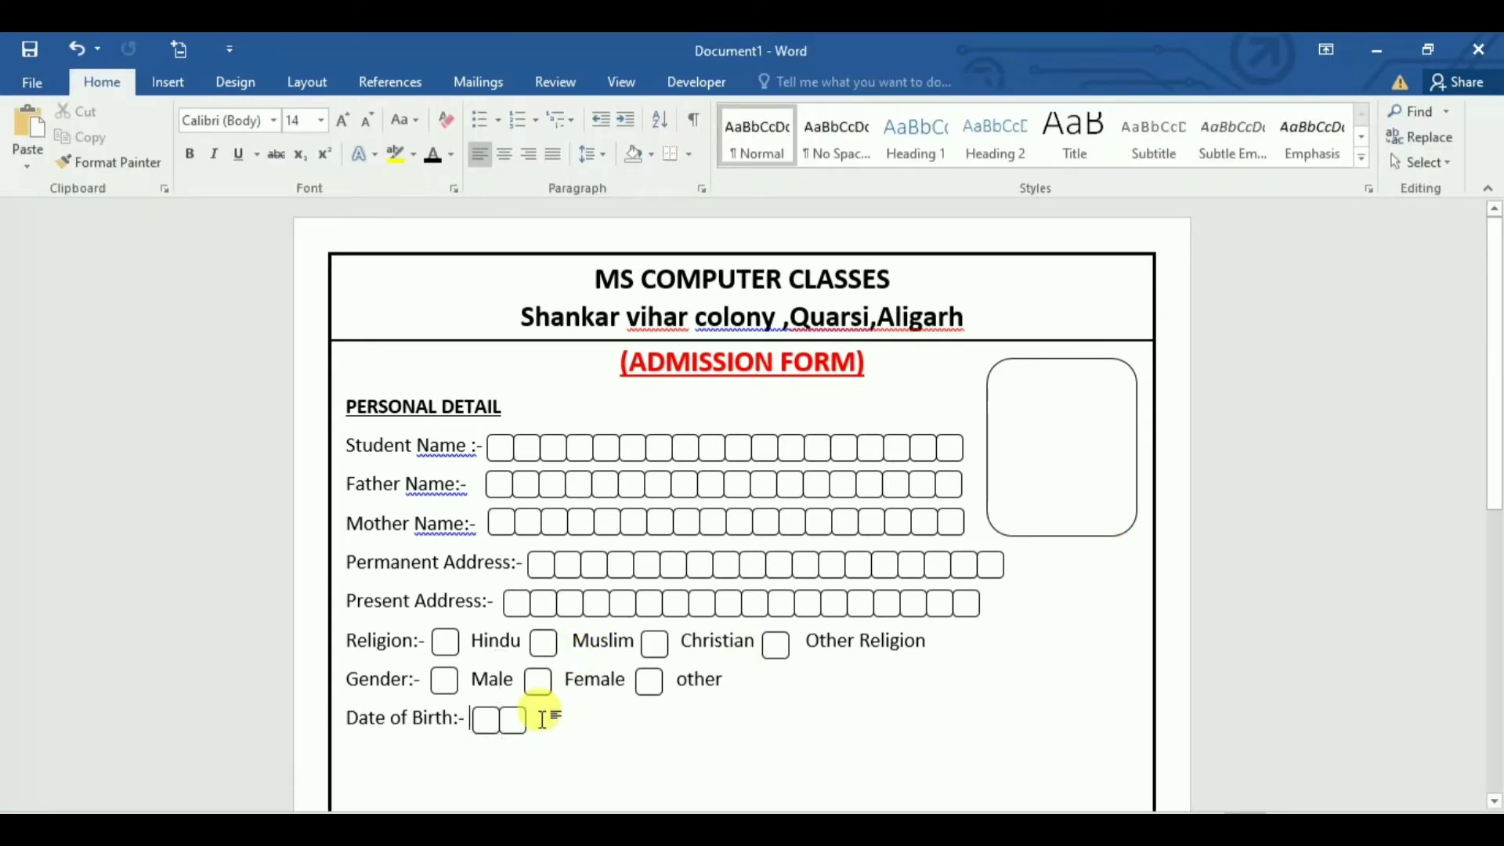
Copy the grouped pair to add two month boxes and four year boxes
left_click(515, 733)
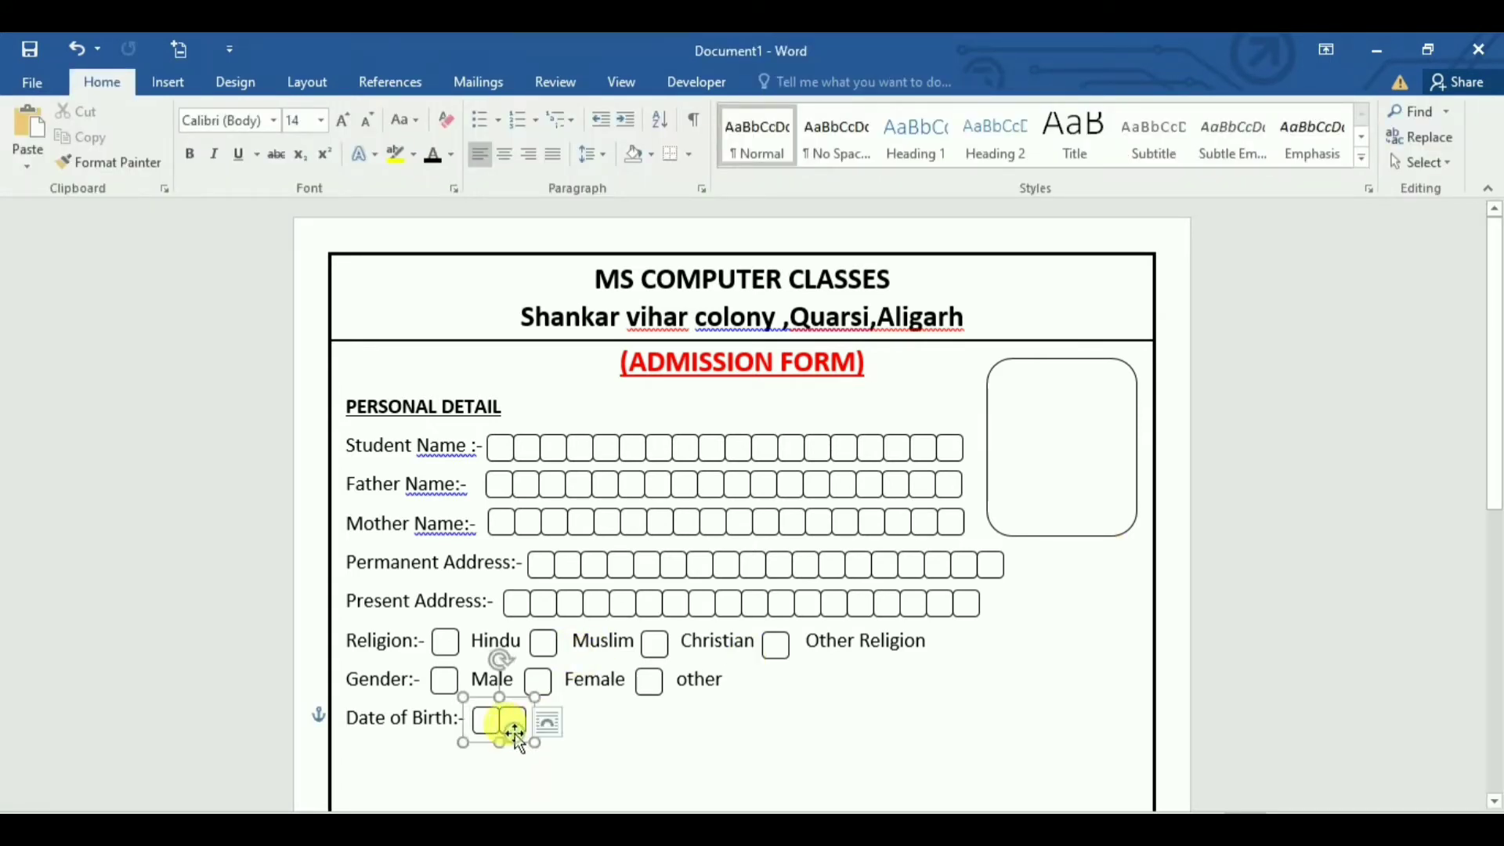
key("ctrl+c")
key("ctrl+v")
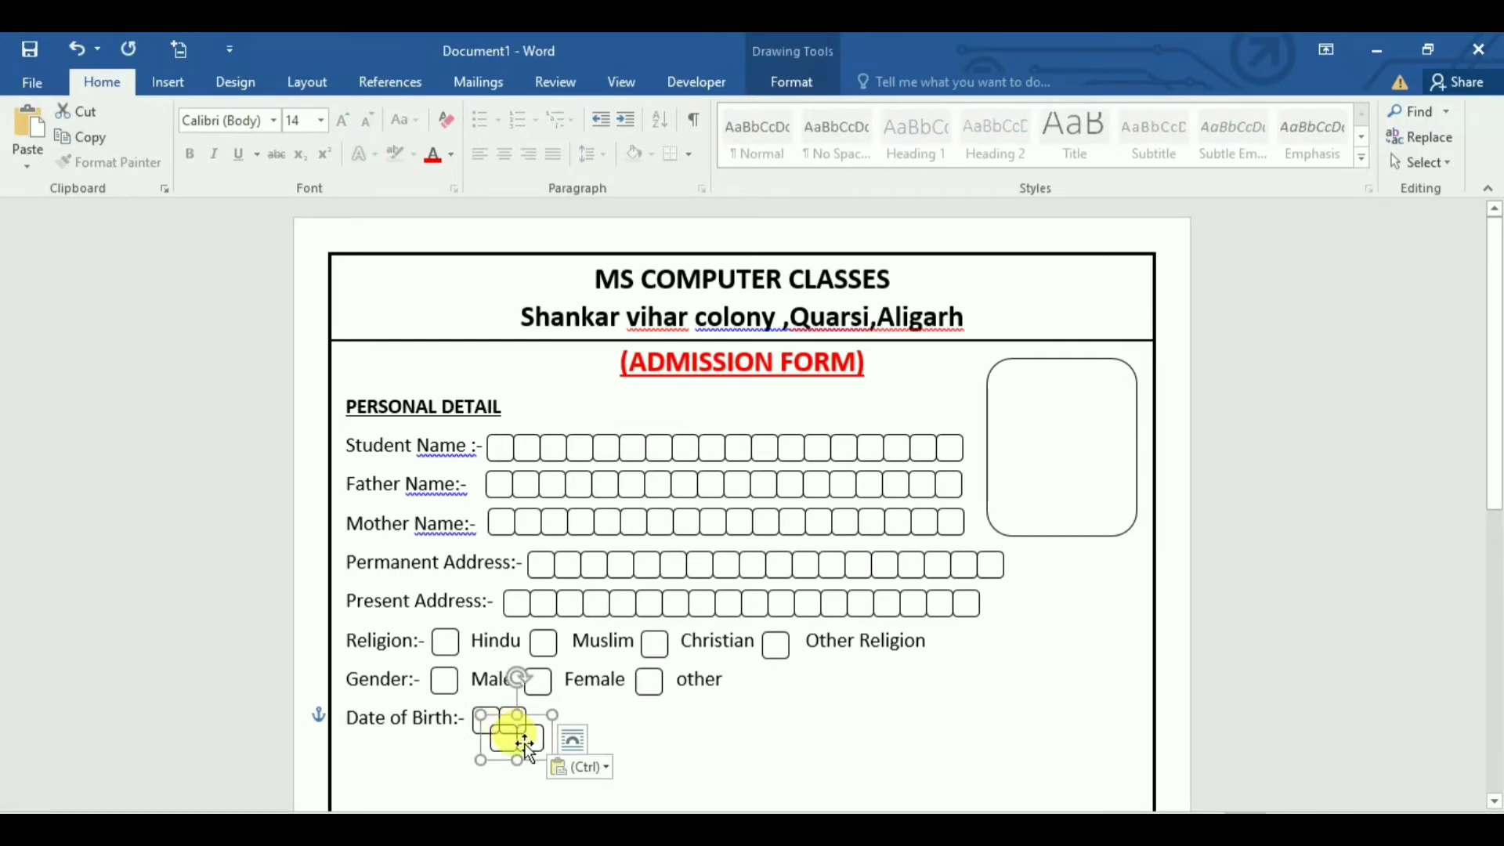
left_click_drag(526, 750, 577, 724)
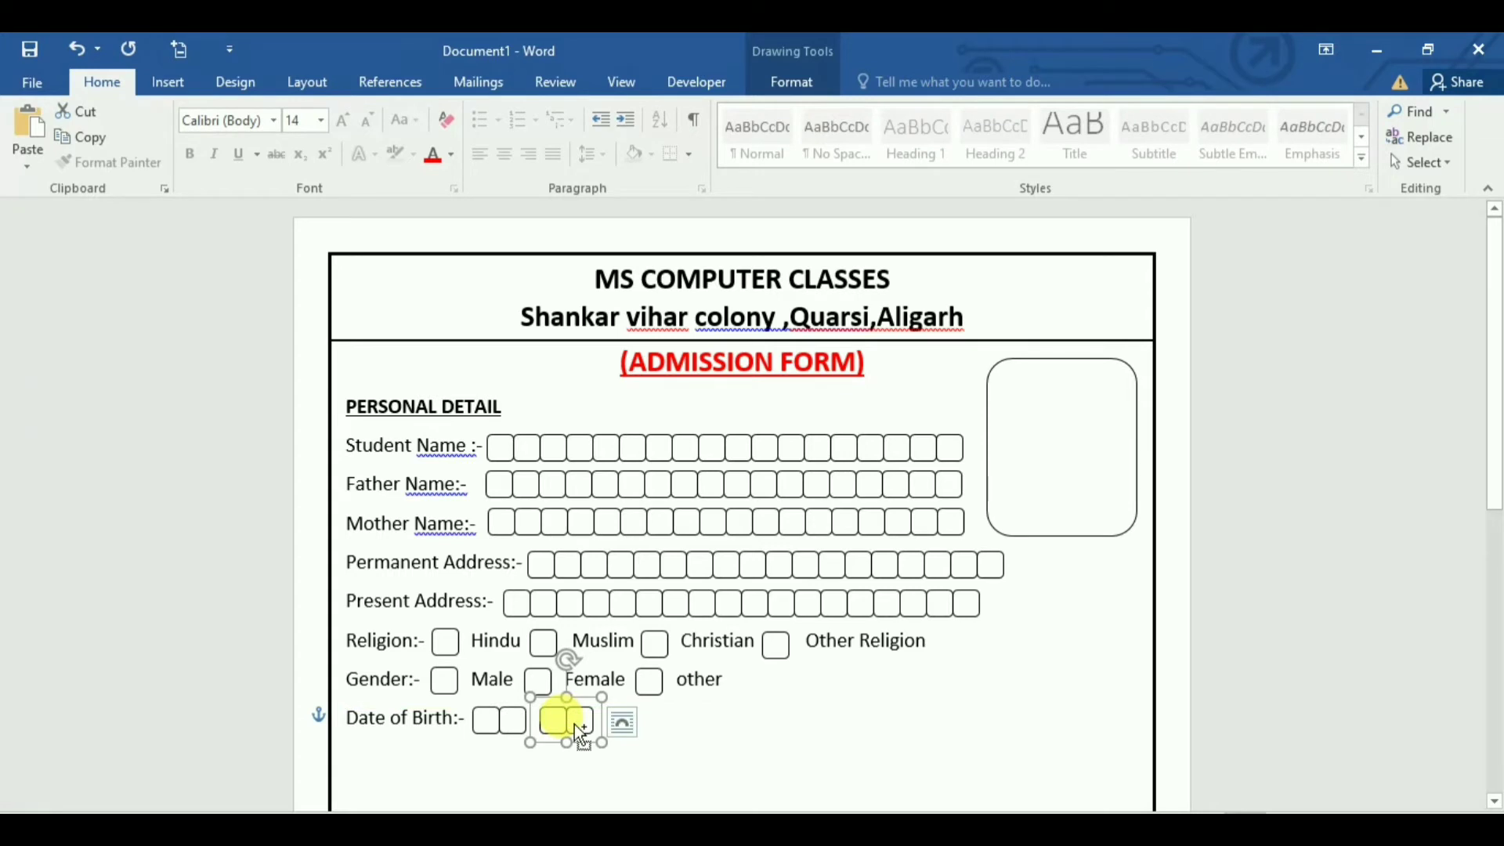
key("ctrl+v")
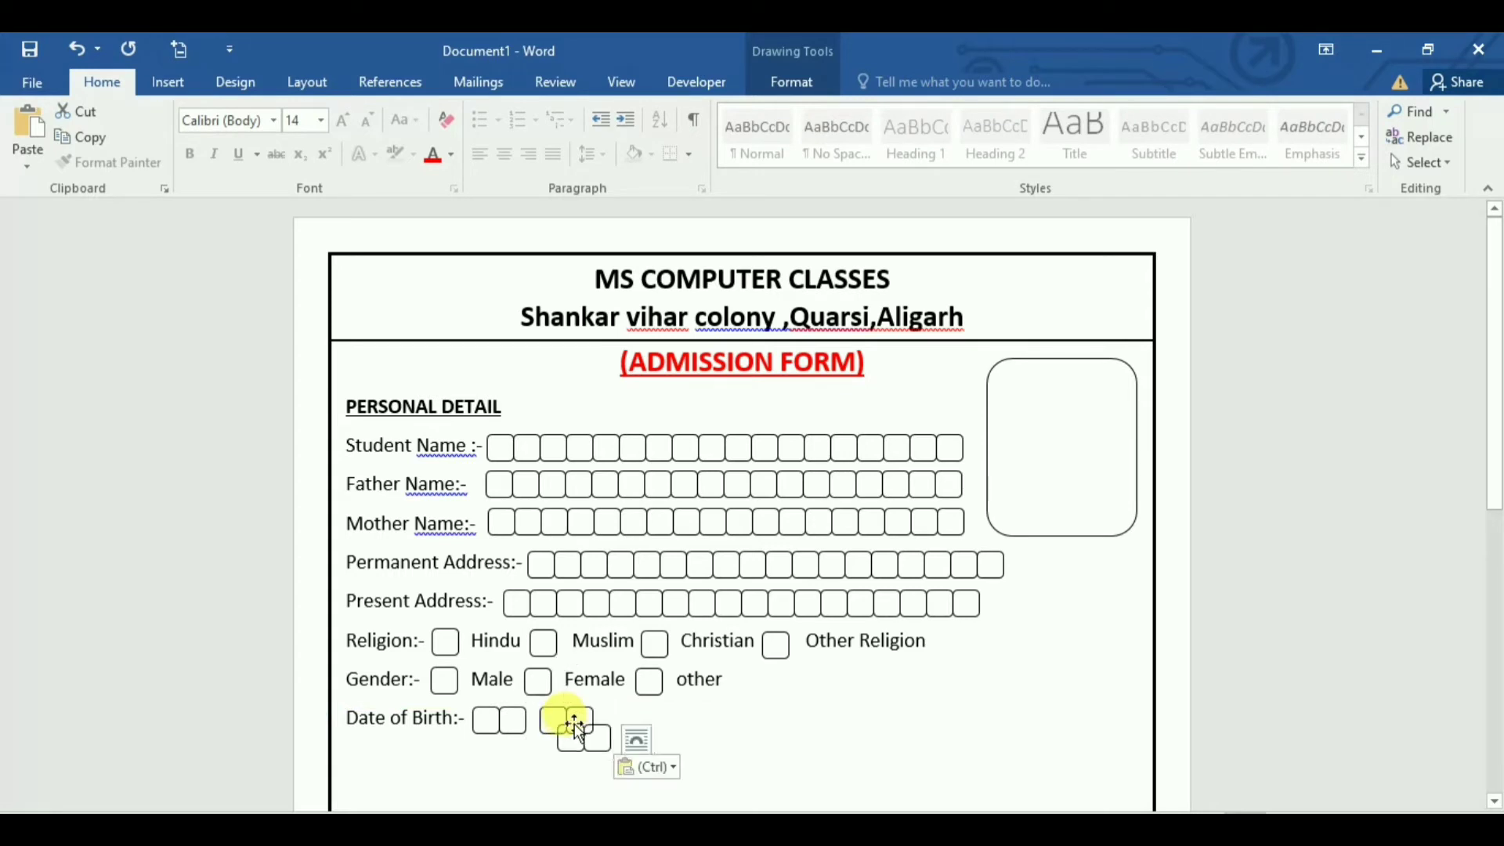
left_click_drag(580, 732, 693, 728)
key("ctrl+v")
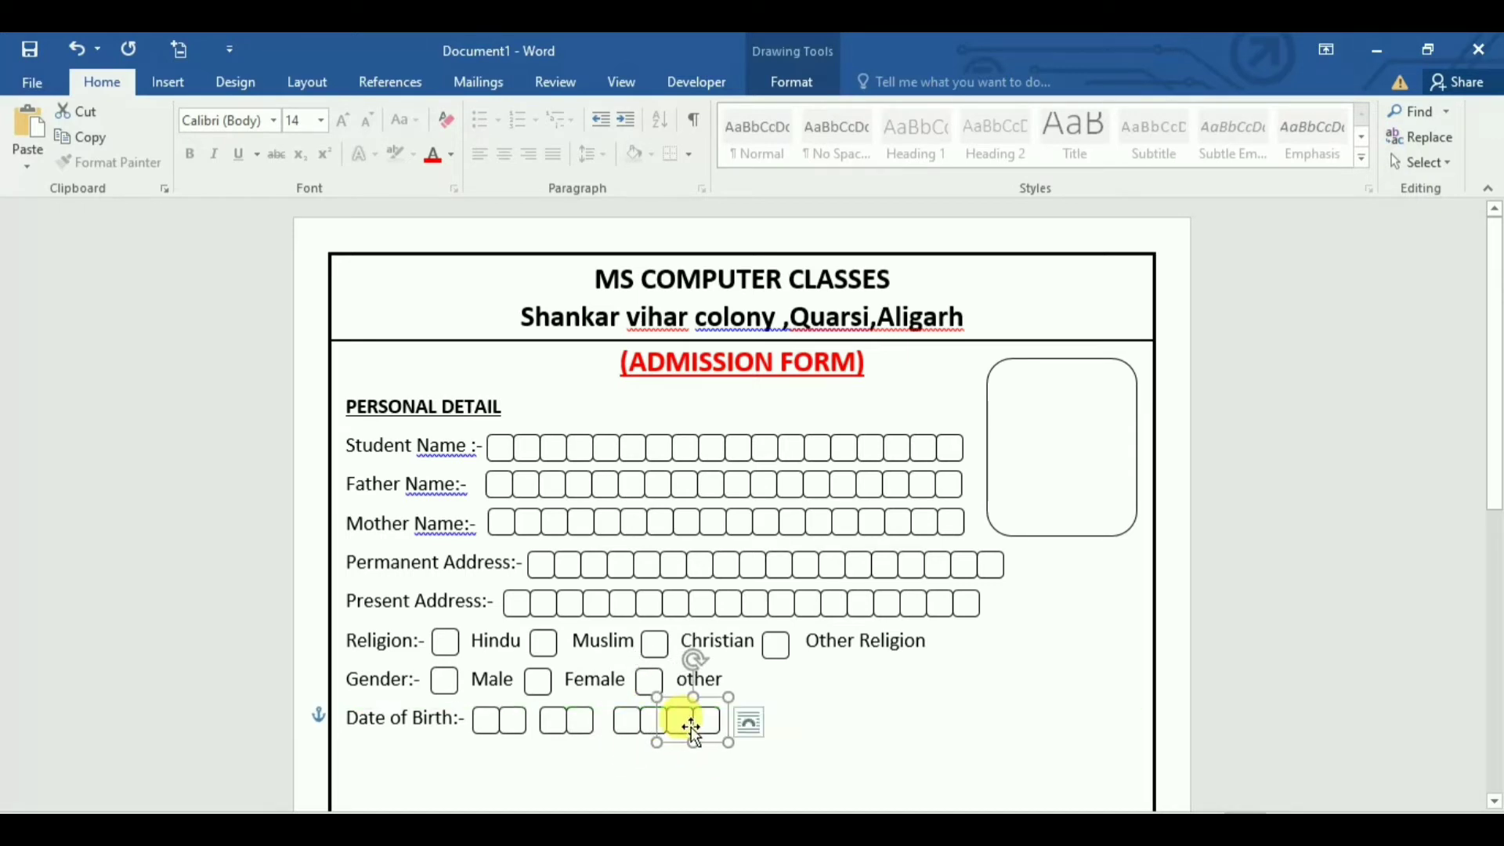
left_click(777, 722)
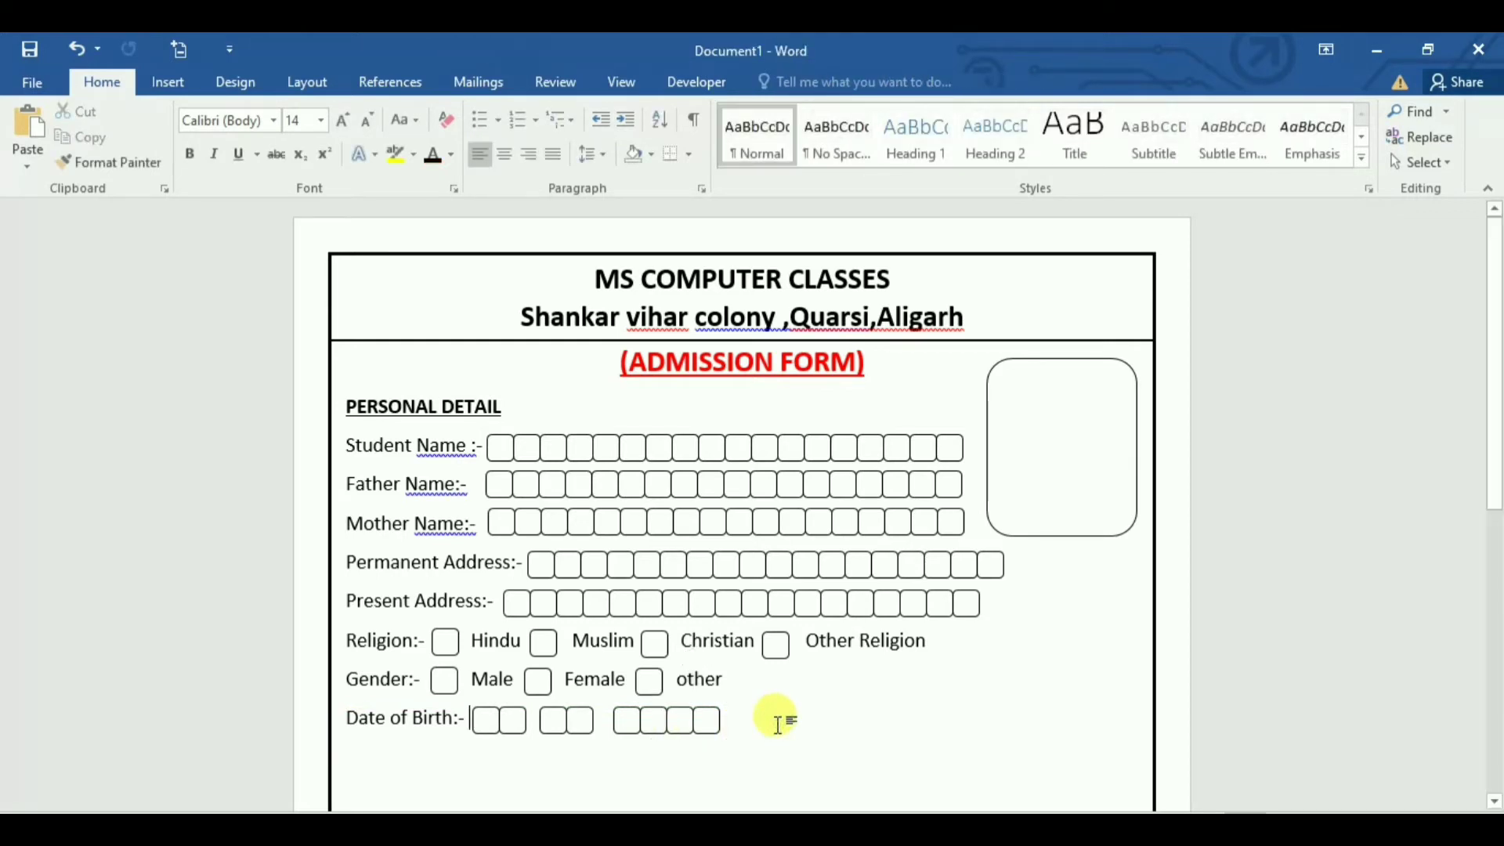
Add a 'Nationality:' label on a new line below Date of Birth
left_click(750, 722)
key("Return")
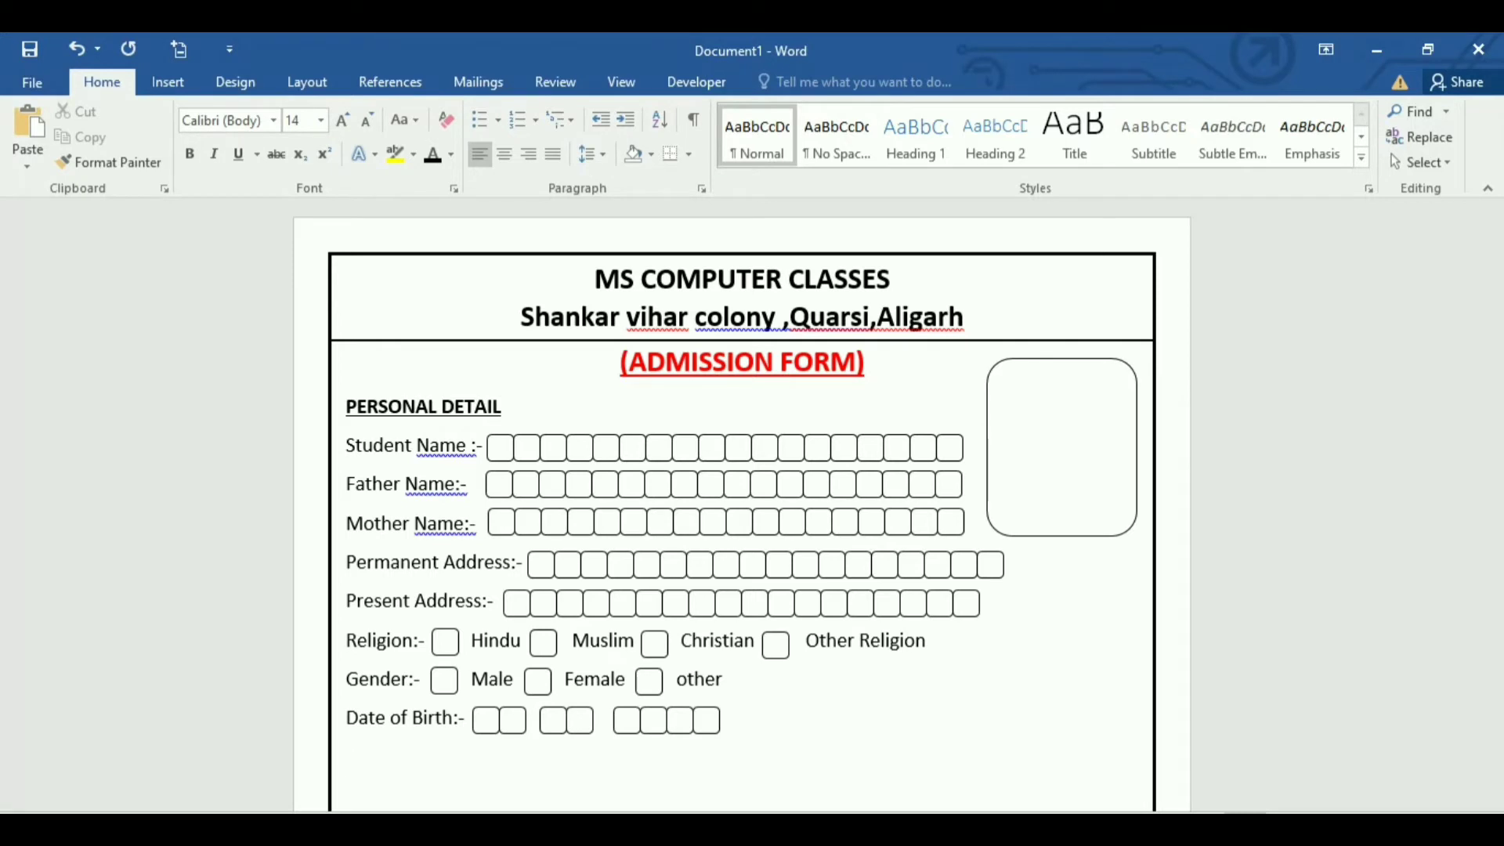
type("Na")
type("t")
type("ion")
type("ality")
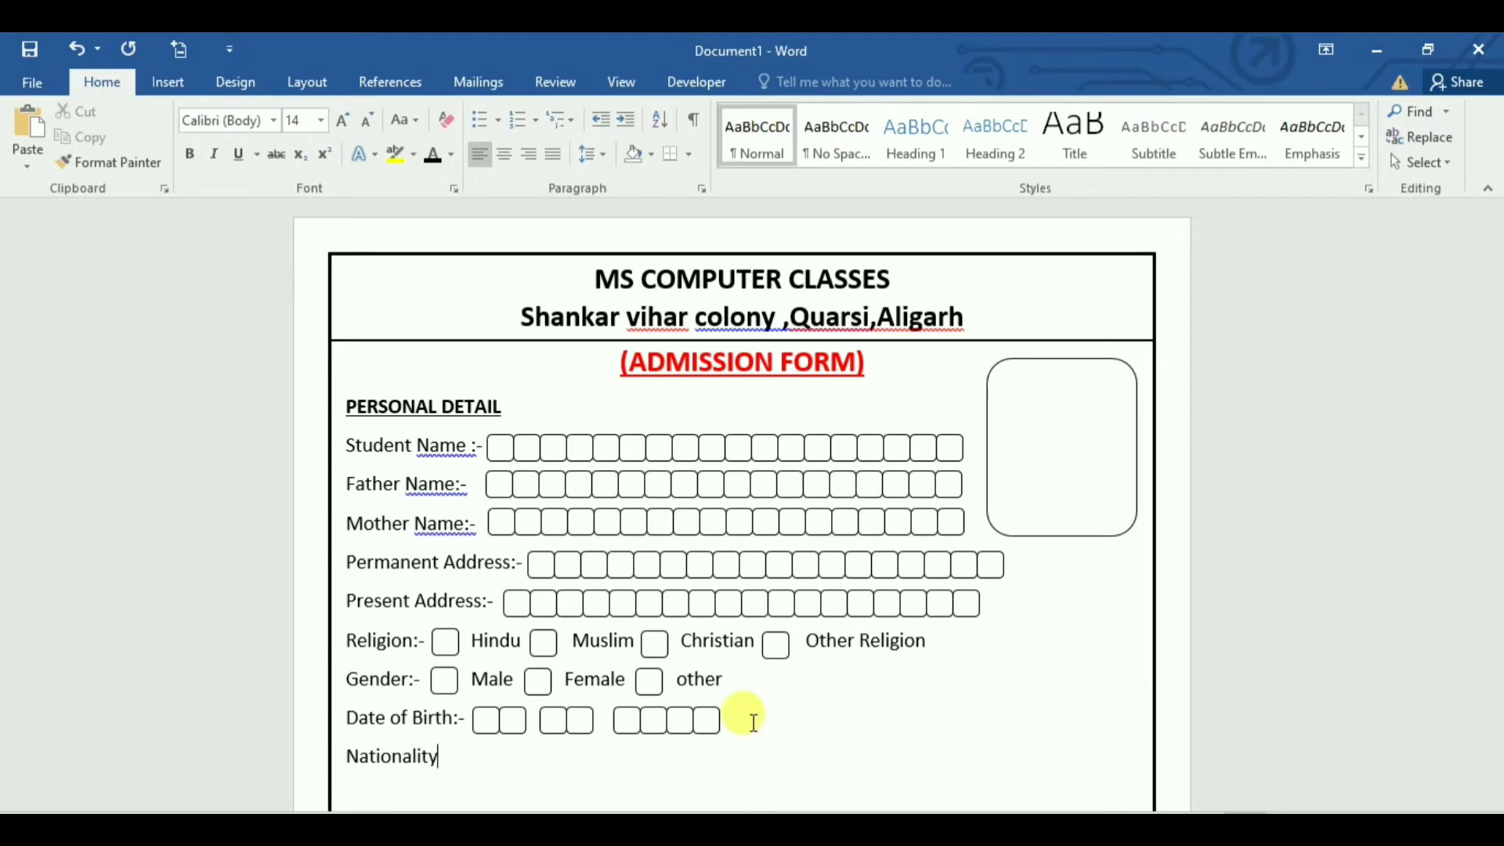
type(":-")
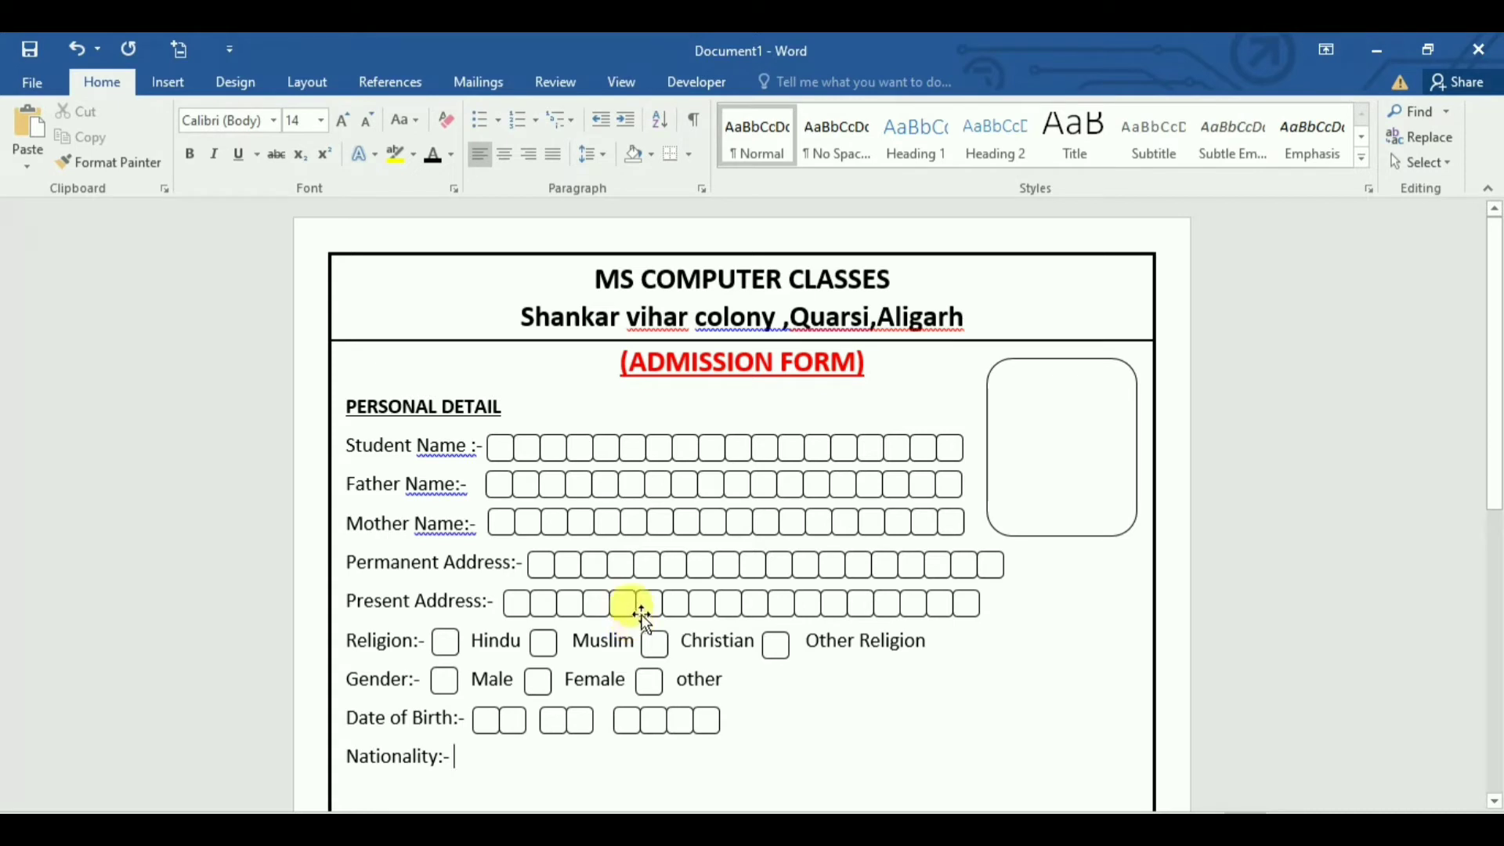
Copy the date boxes into a continuous row of entry boxes after Nationality
left_click(656, 717)
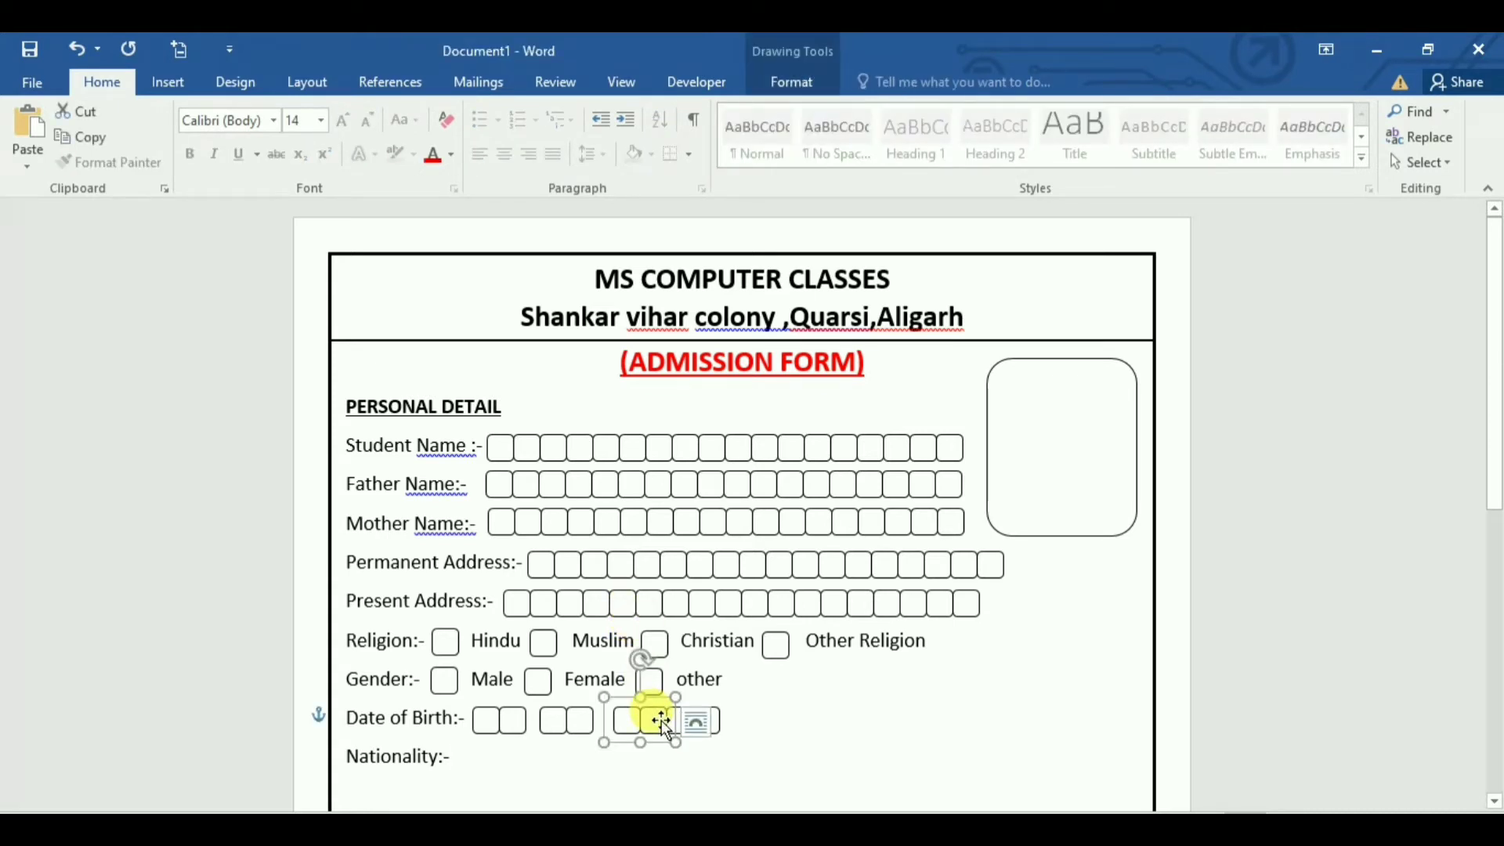
key("ctrl+c")
key("ctrl+v")
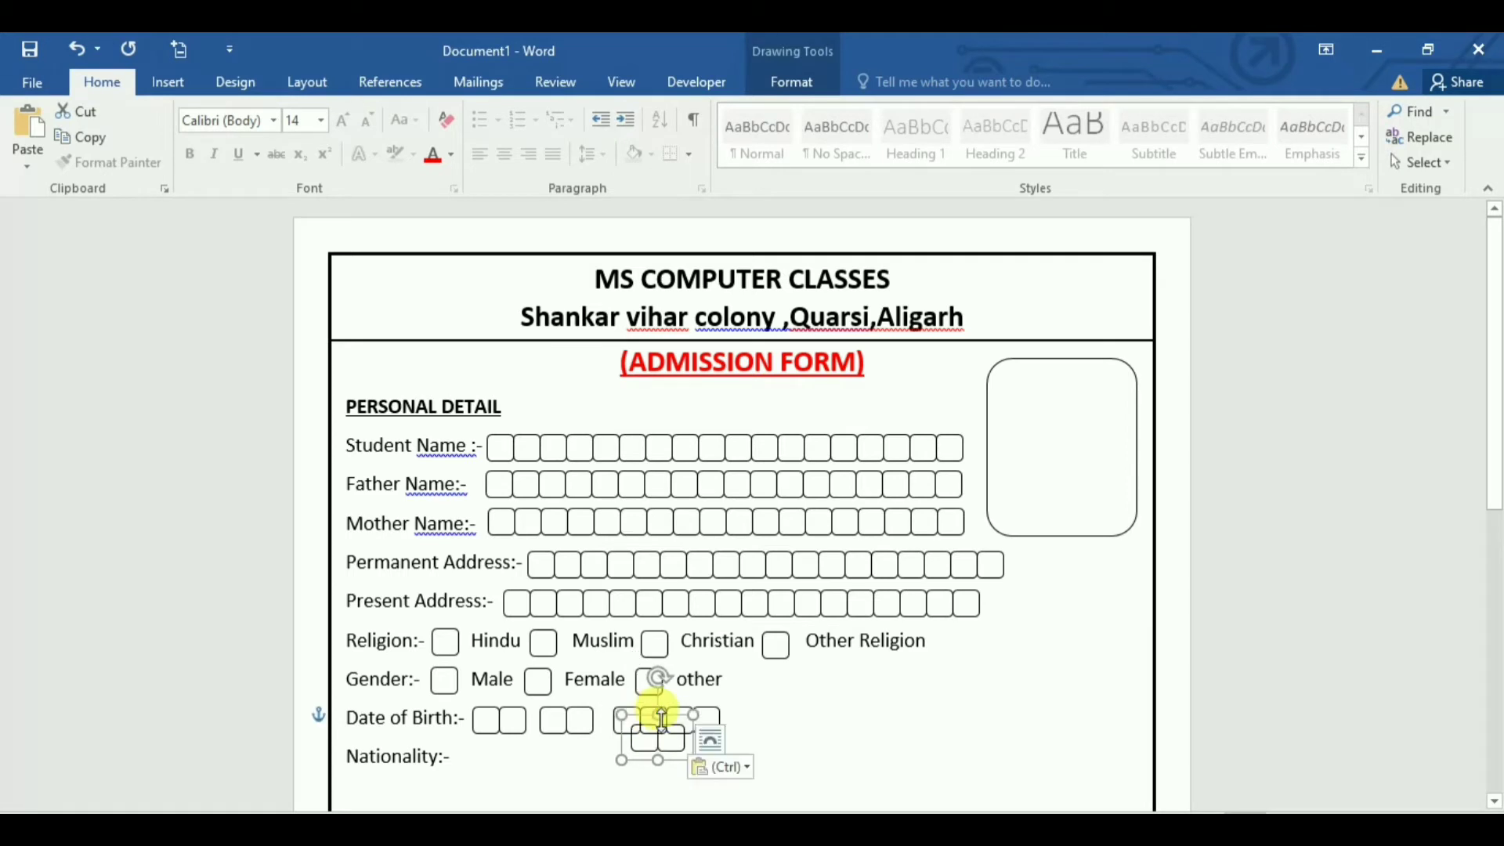
left_click_drag(662, 750, 480, 768)
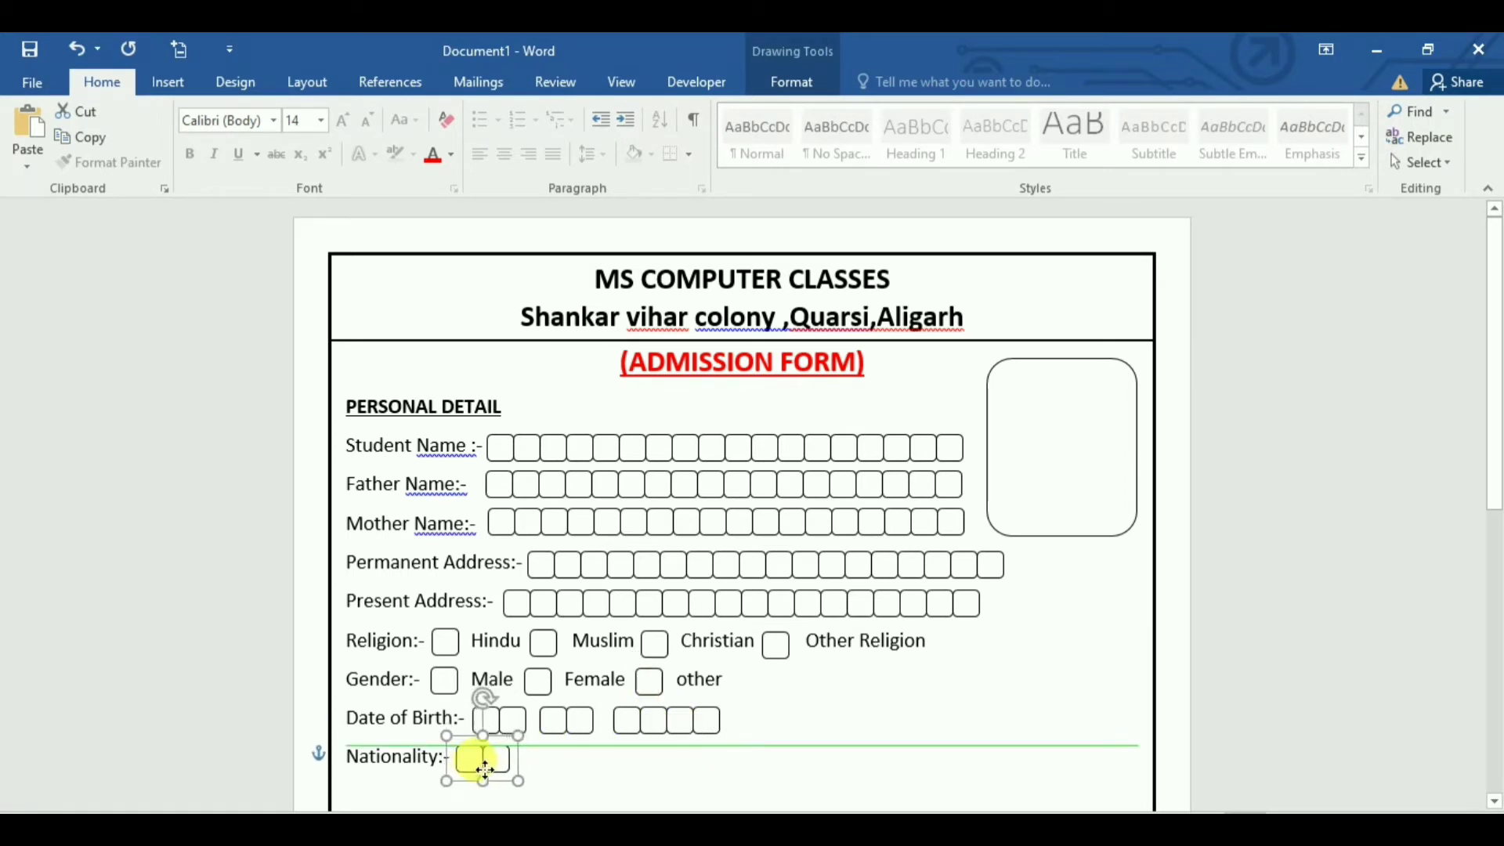
left_click_drag(479, 768, 529, 762)
key("ctrl+v")
key("ctrl+v")
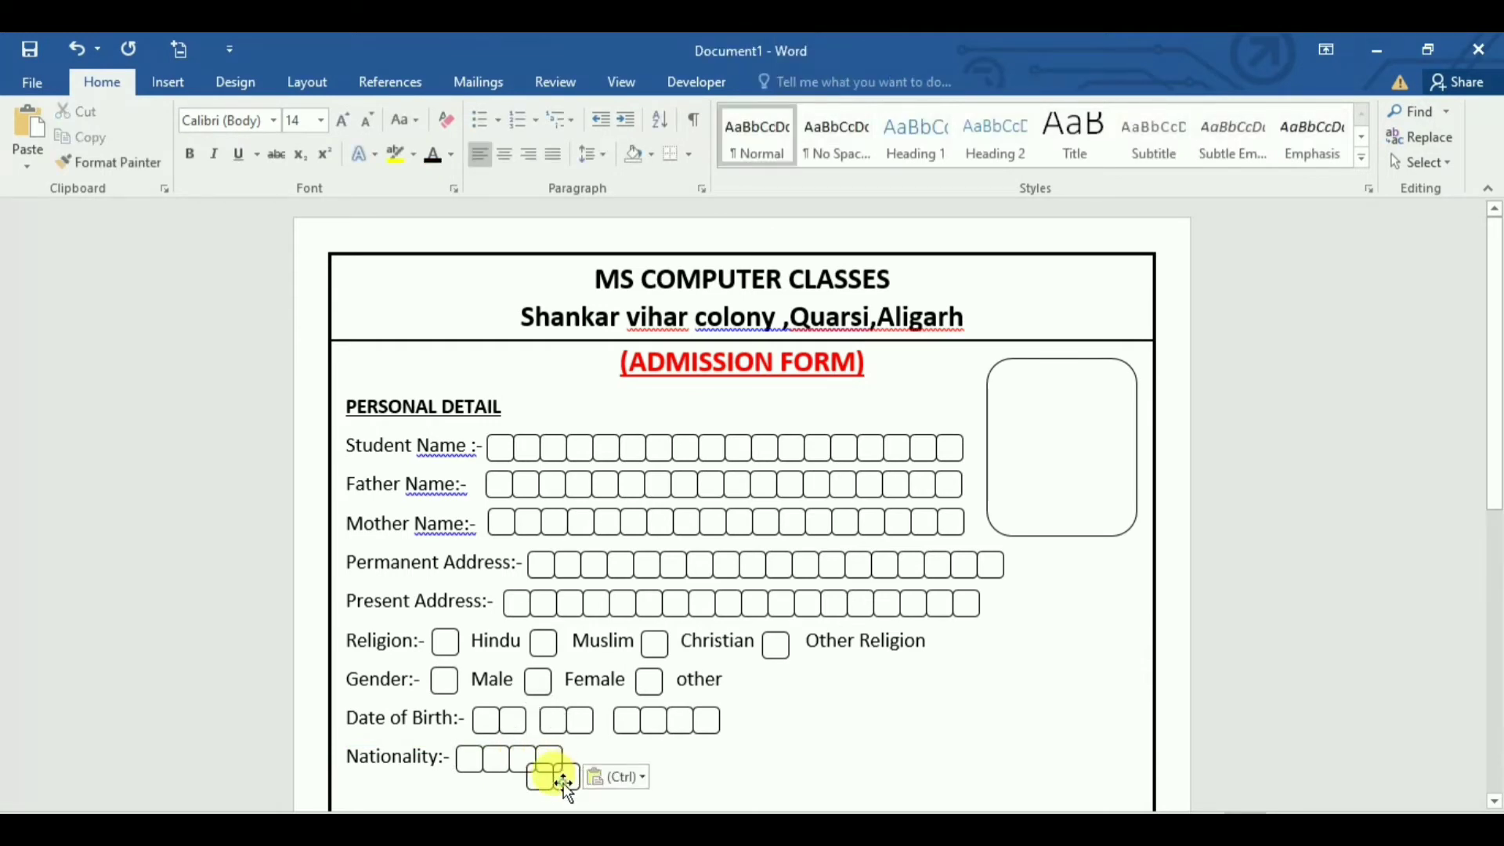
left_click(555, 773)
left_click_drag(583, 773, 635, 763)
key("ctrl+v")
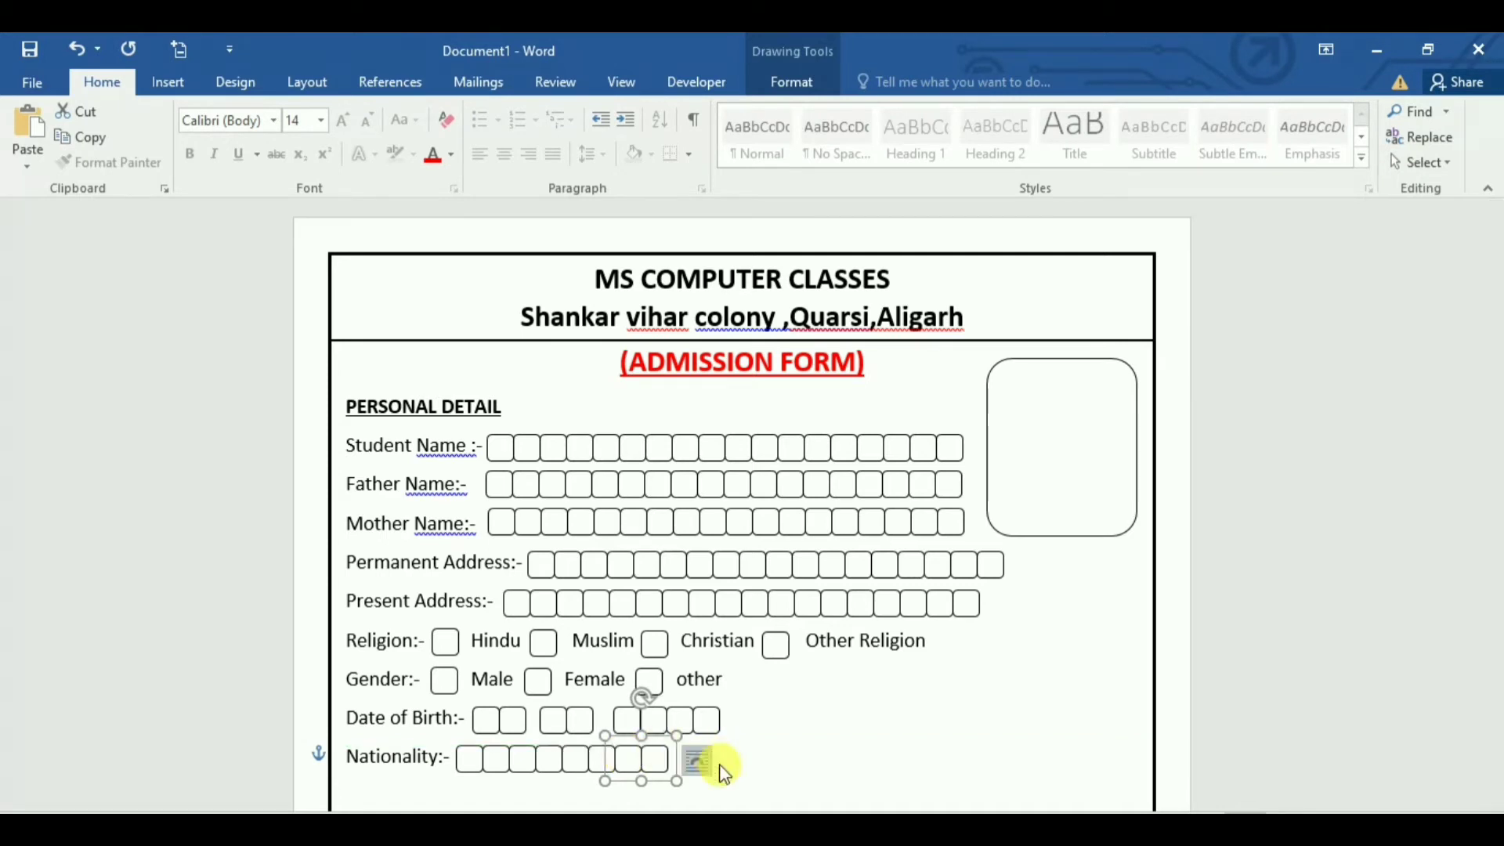
left_click(997, 610)
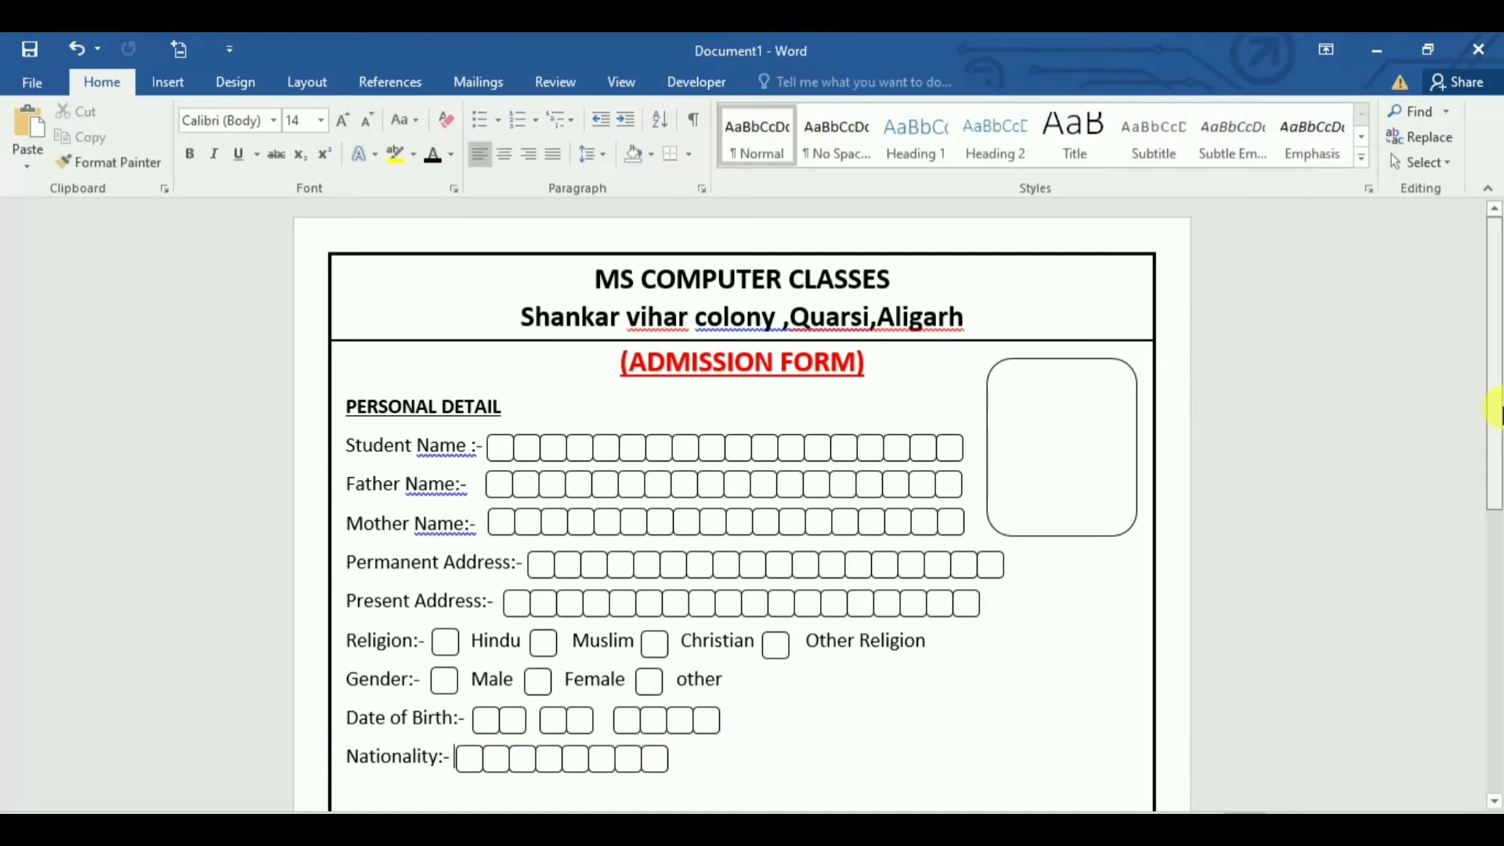
left_click_drag(1492, 411, 1494, 564)
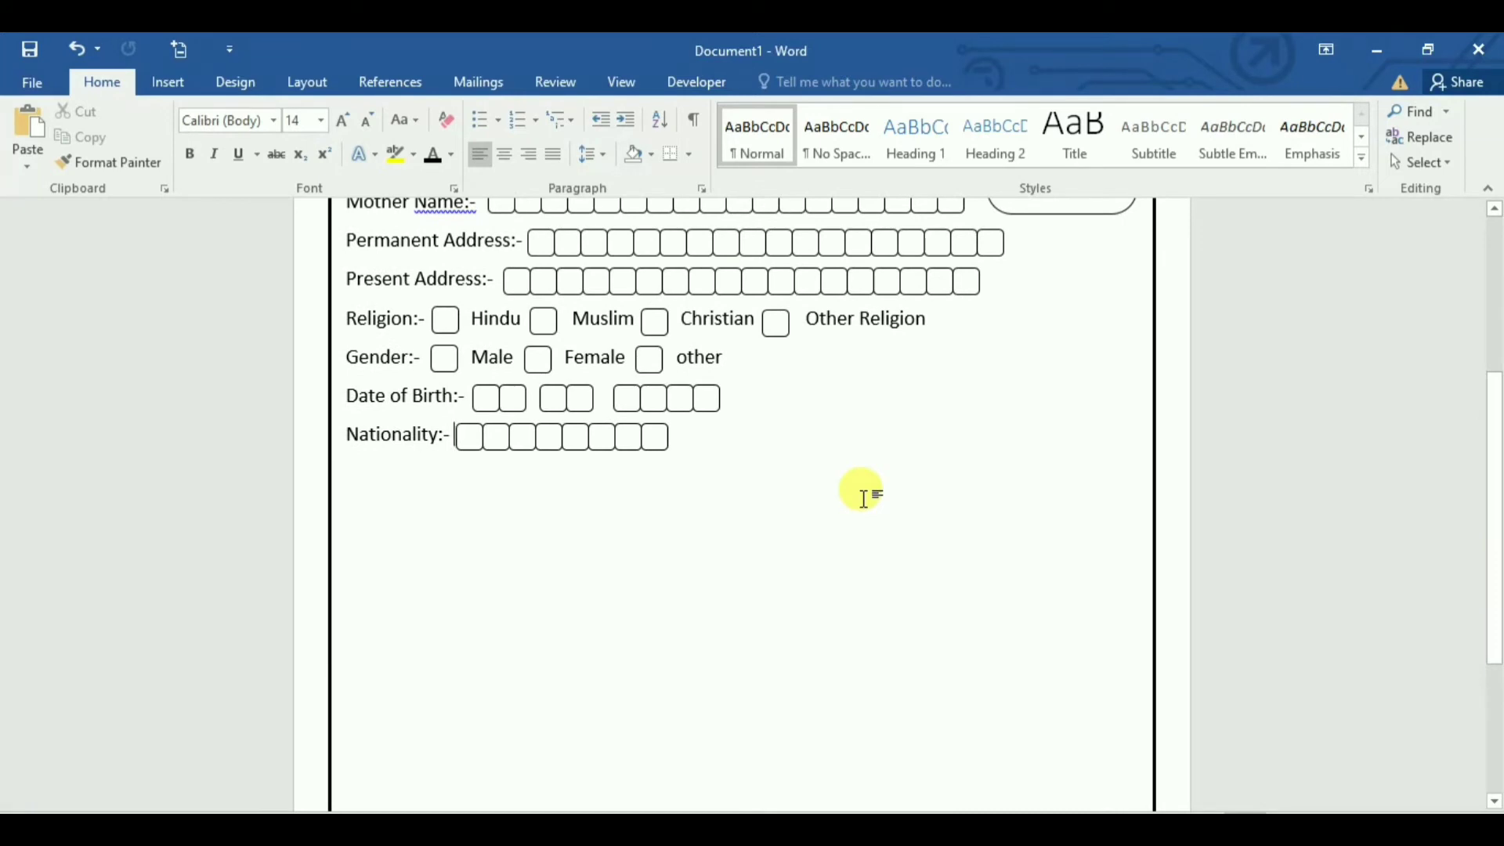
Type 'Class:-' on a new line and draw a rounded rectangle beside it
key("Return")
type("C")
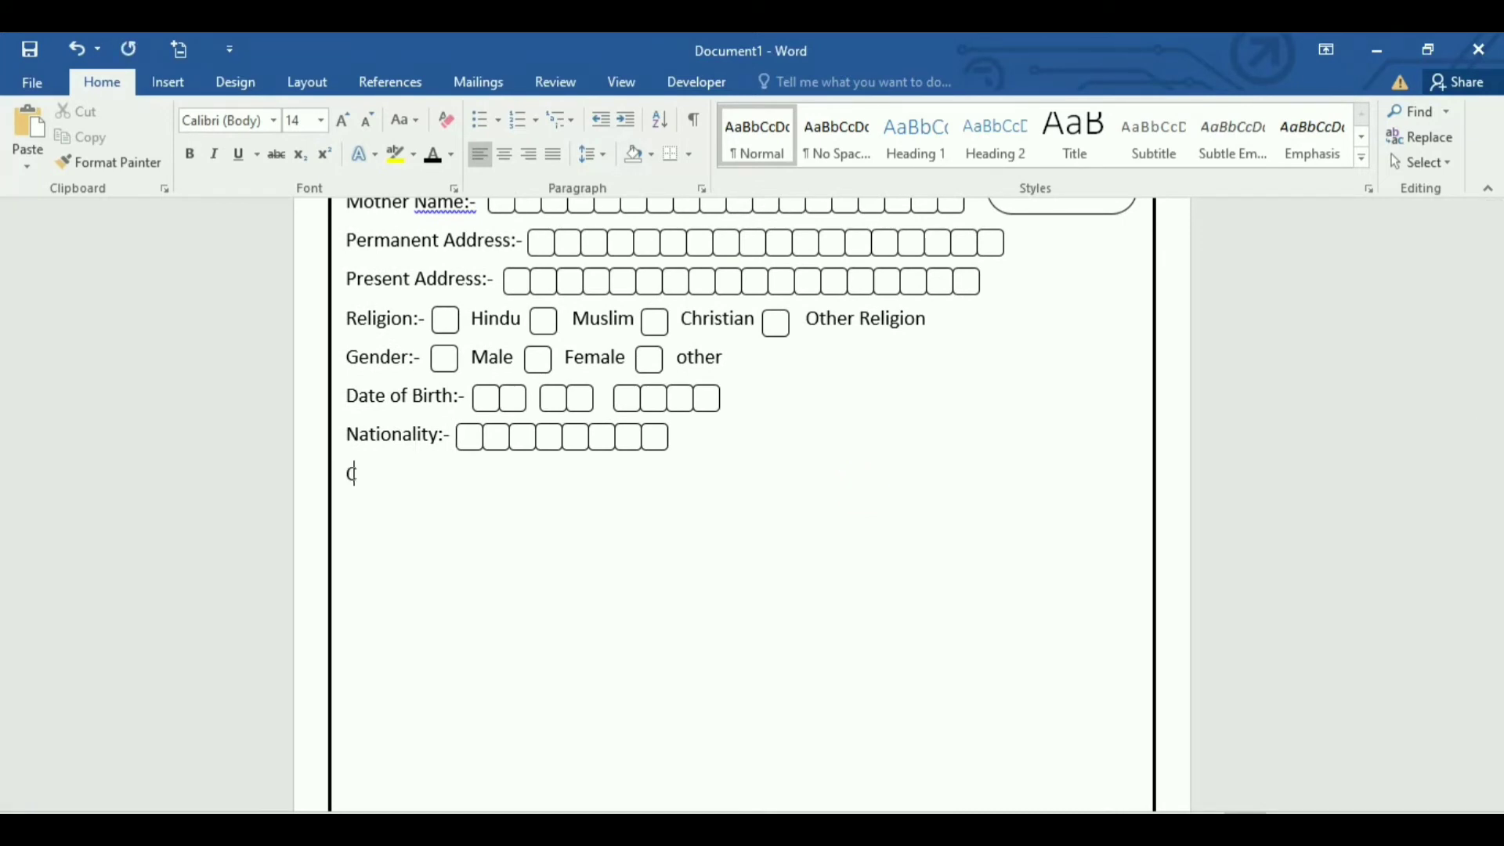
type("lass")
type(":-")
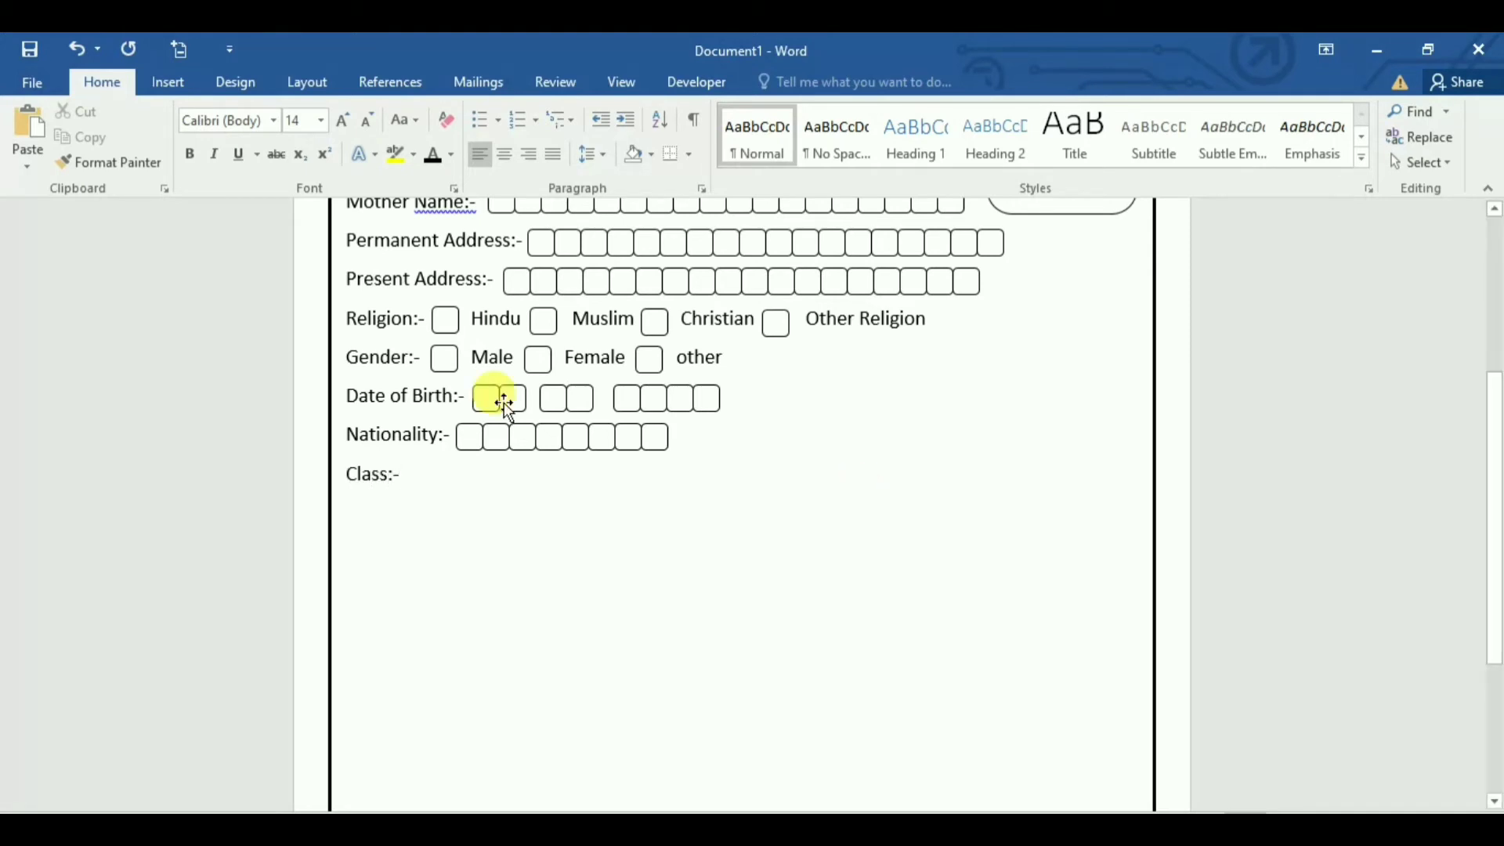
left_click(163, 83)
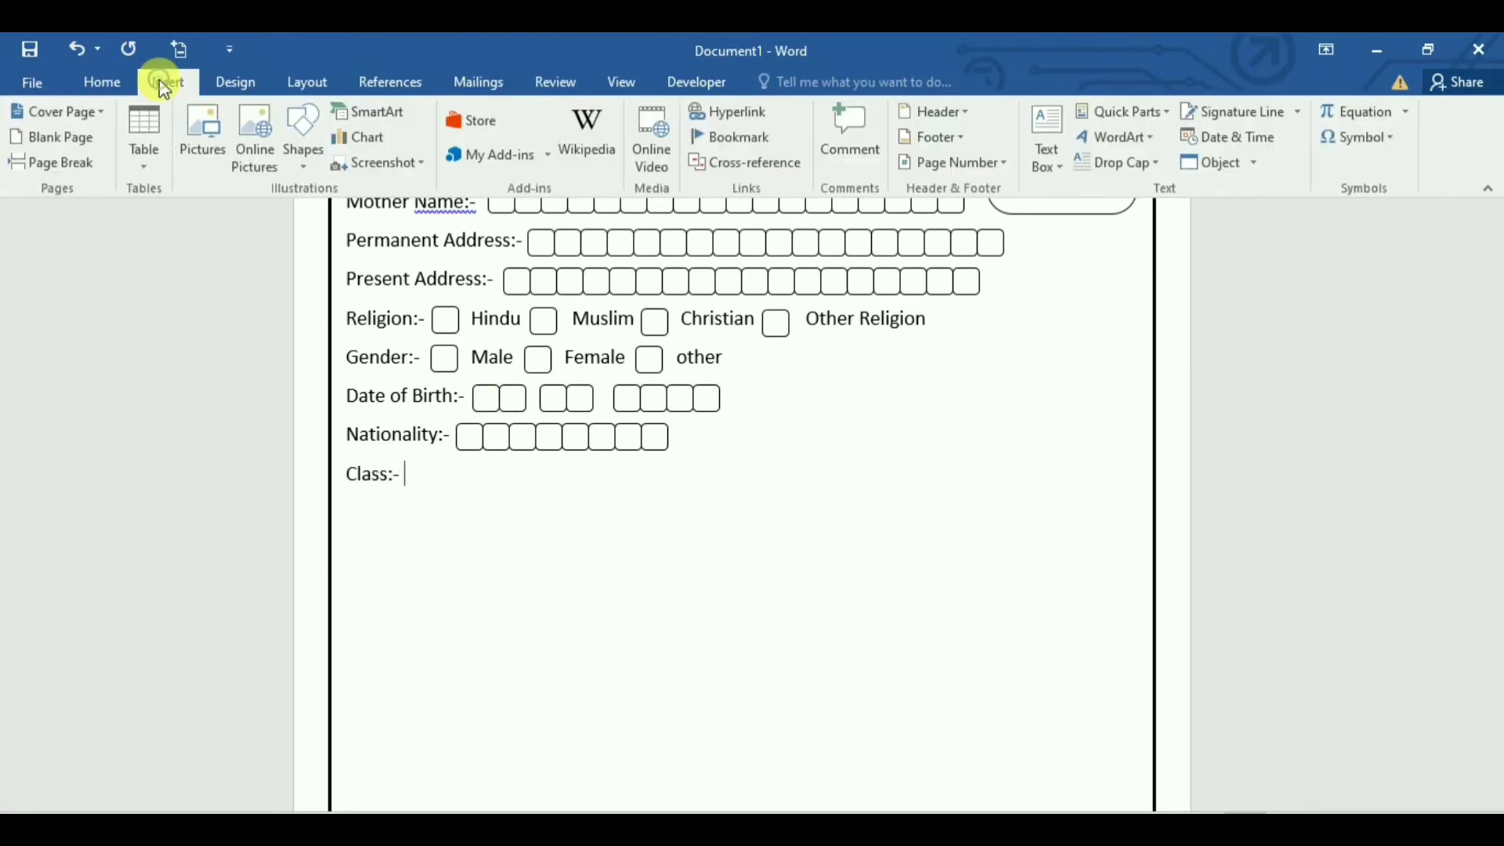
left_click(302, 166)
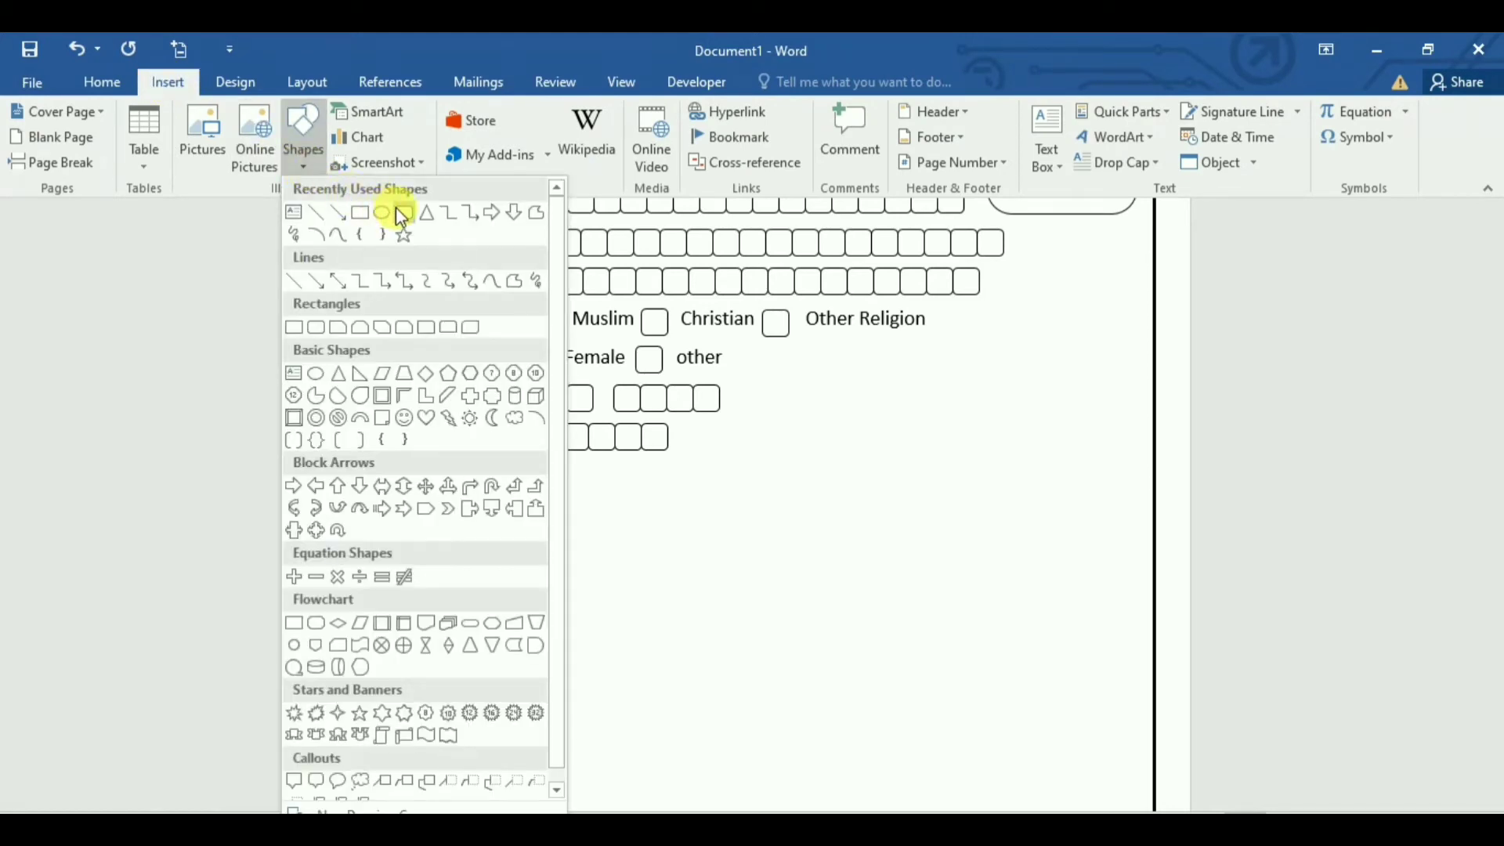
left_click(403, 213)
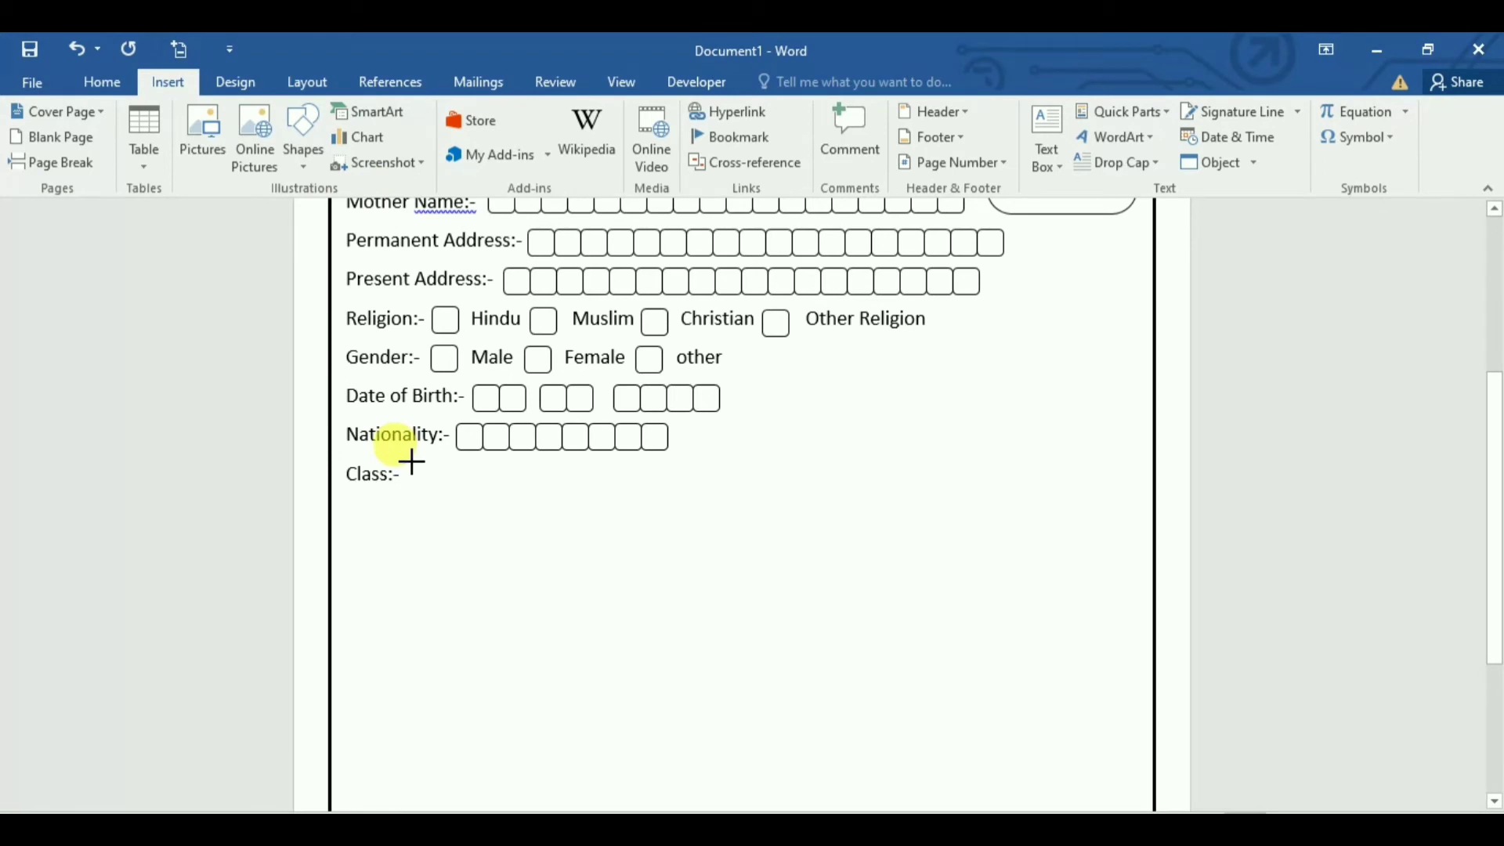
left_click_drag(412, 462, 640, 491)
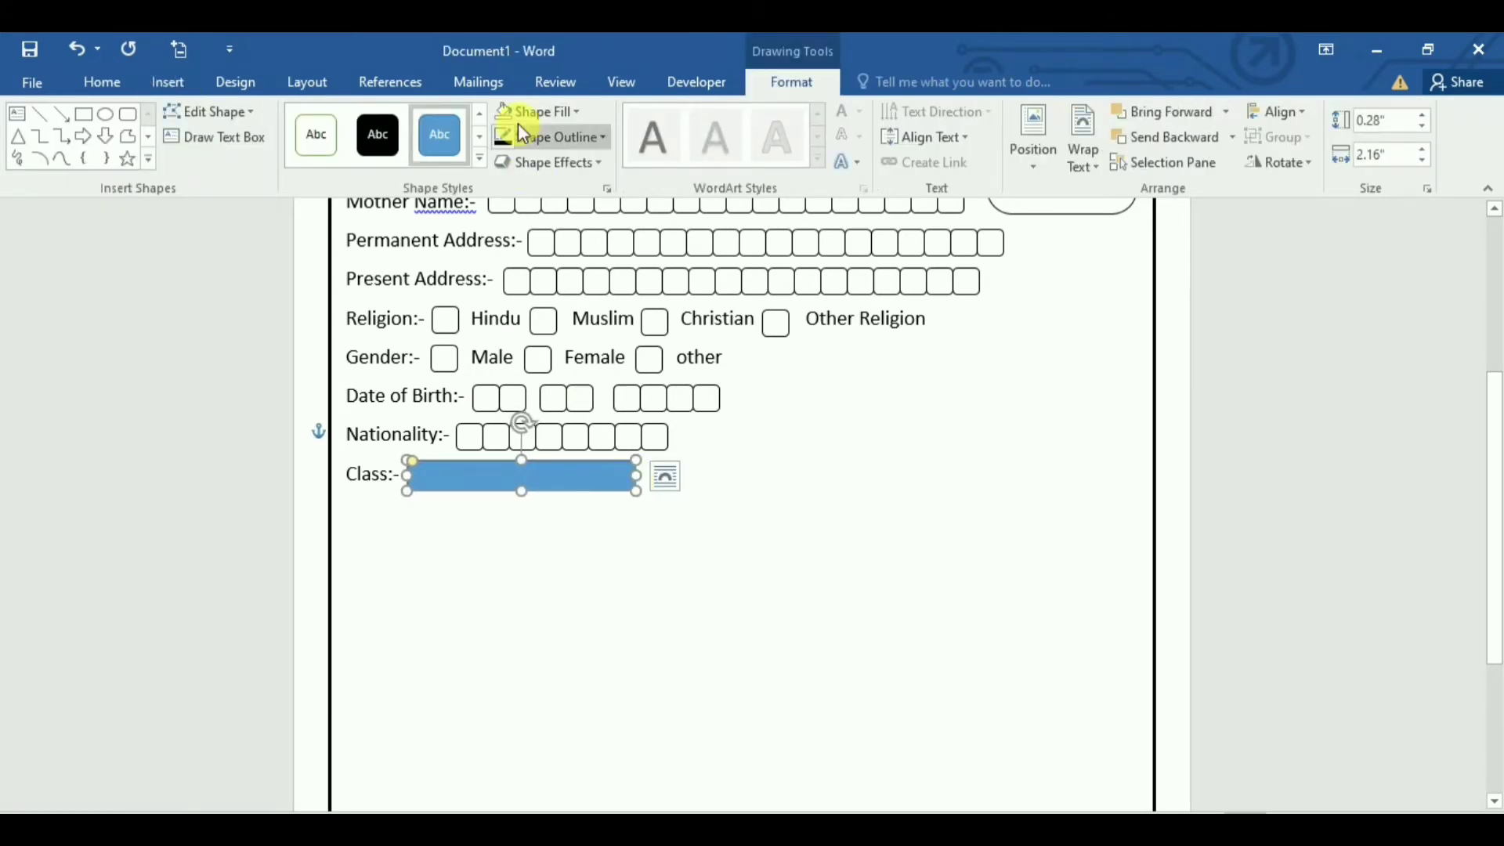
Give the Class box No Fill and a black outline
left_click(543, 144)
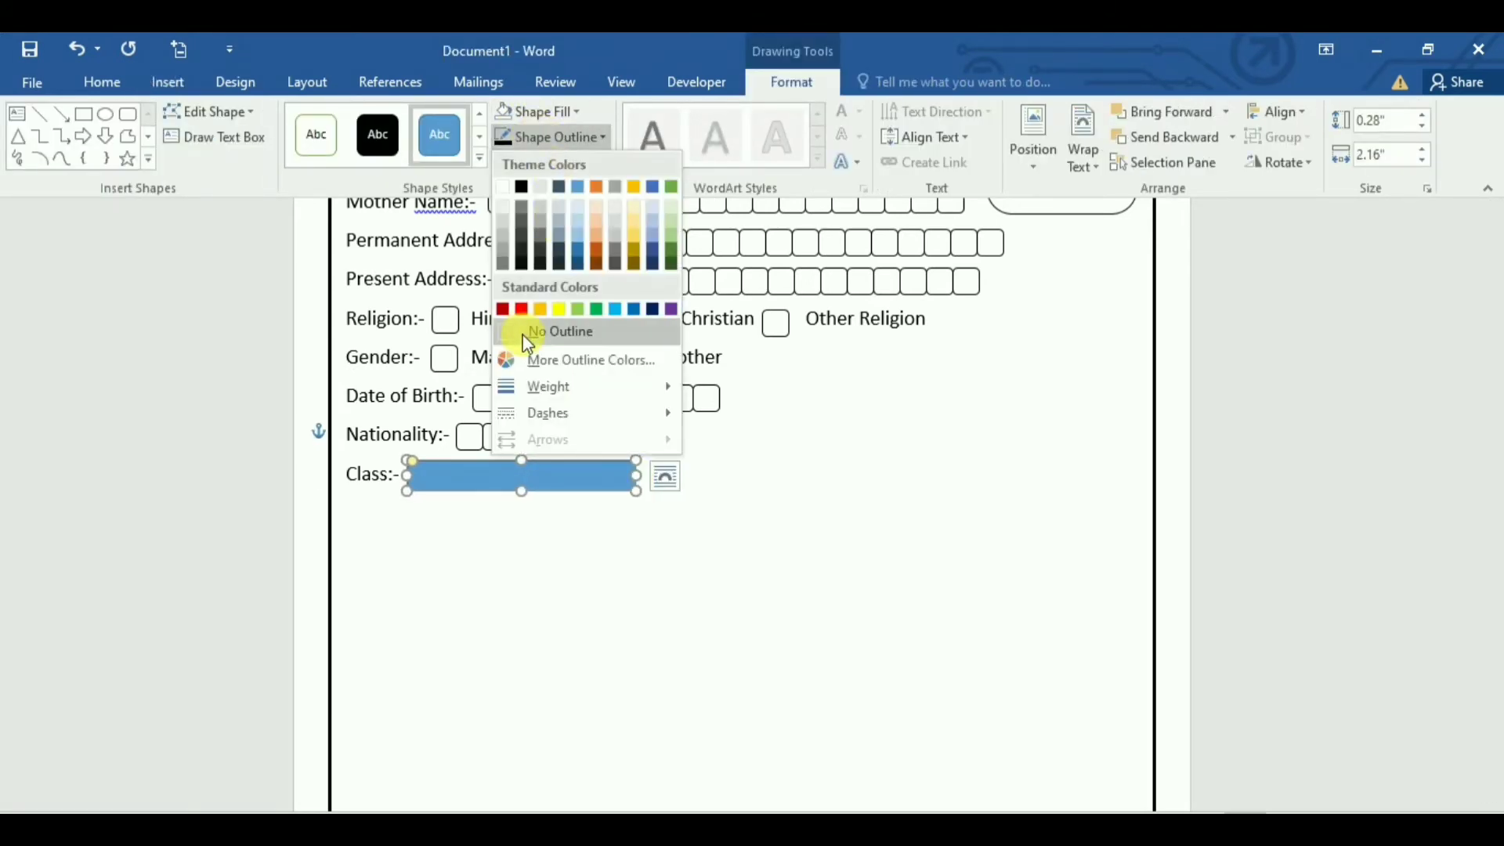
left_click(531, 110)
left_click(531, 113)
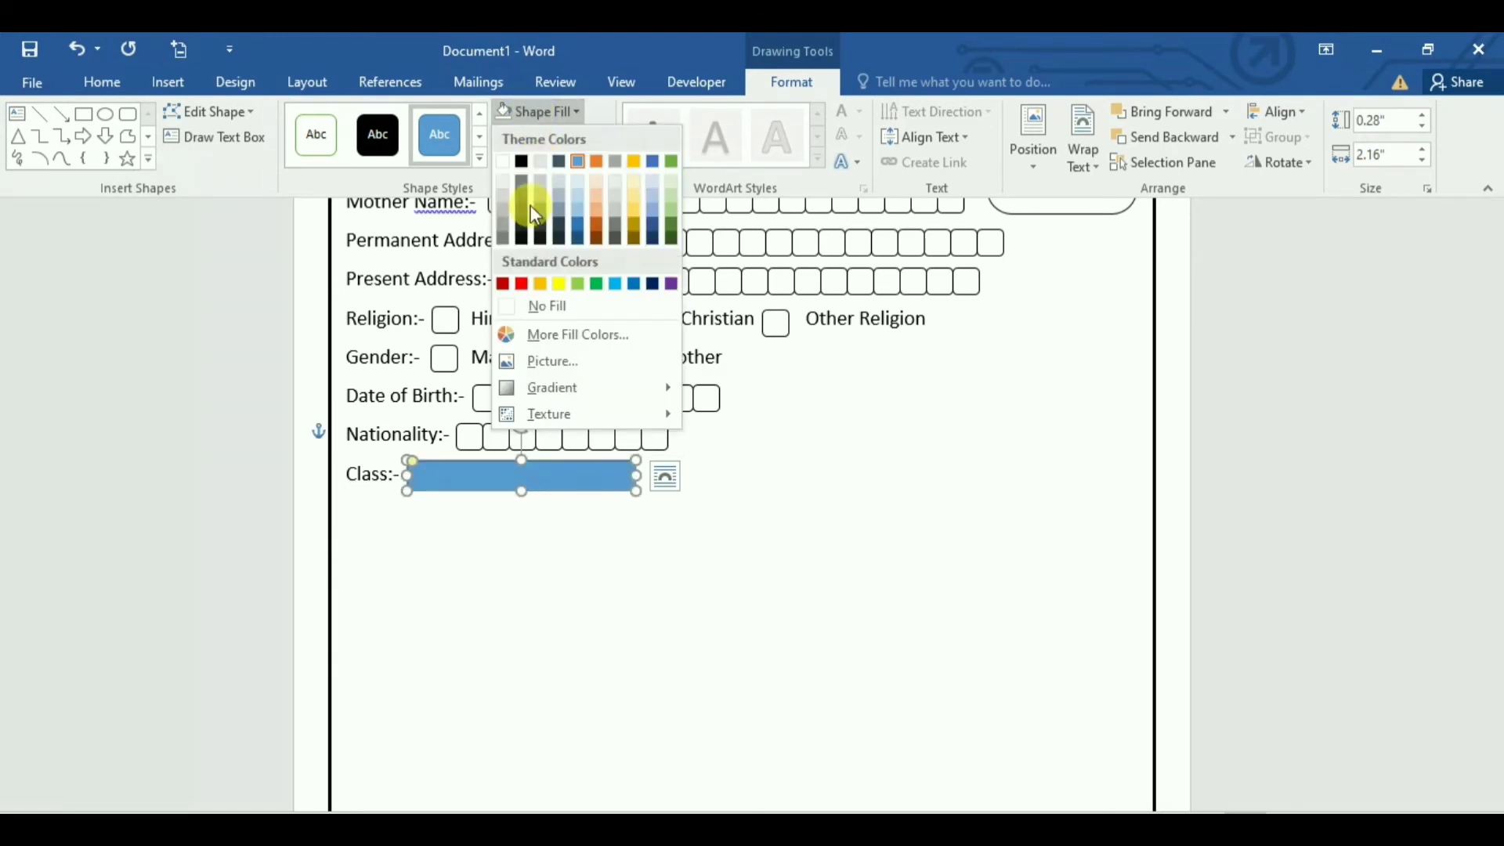
left_click(536, 307)
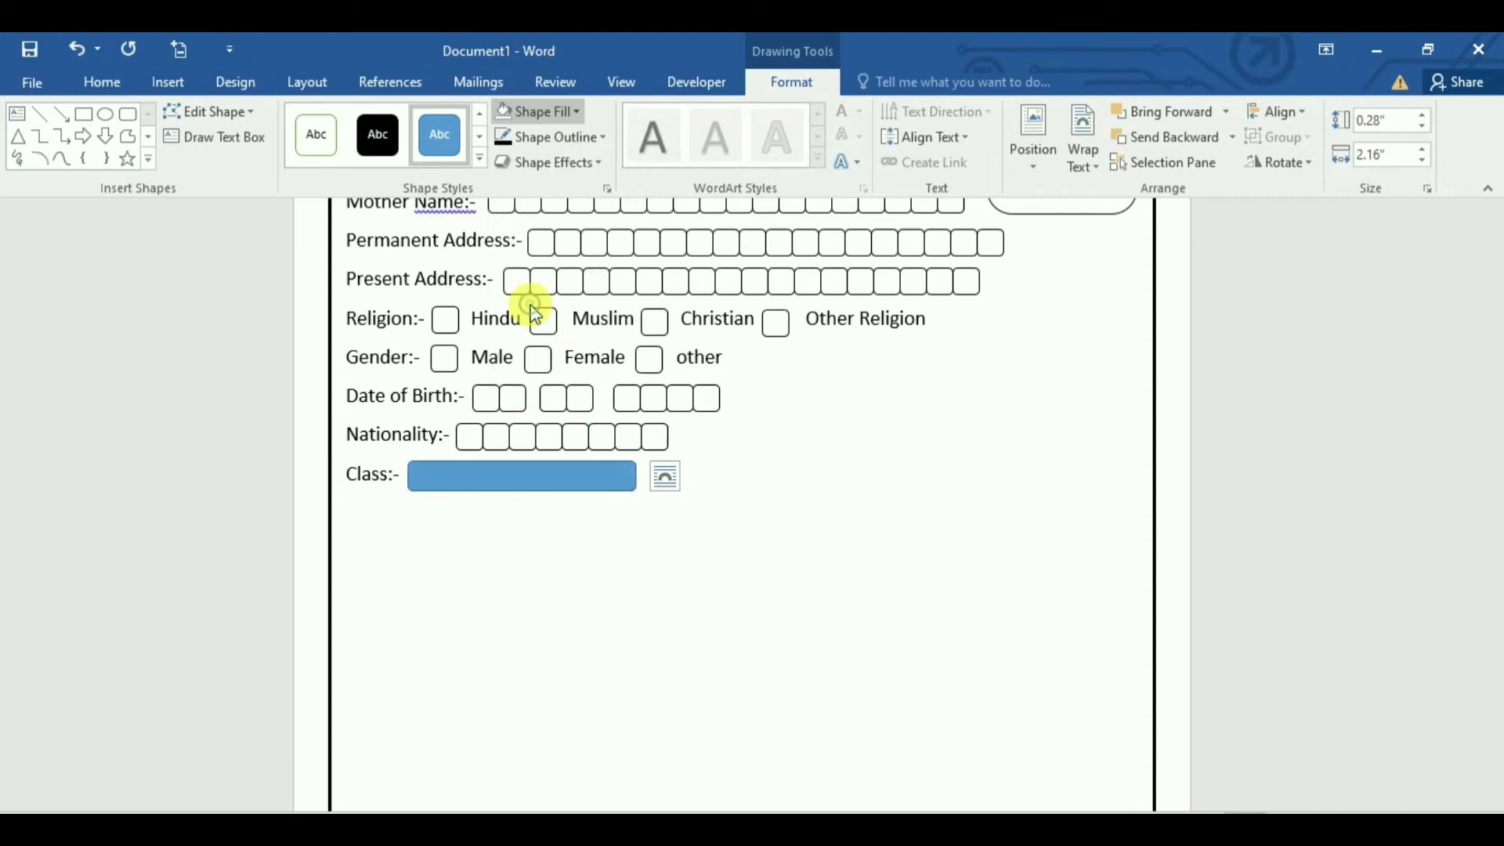
left_click(552, 139)
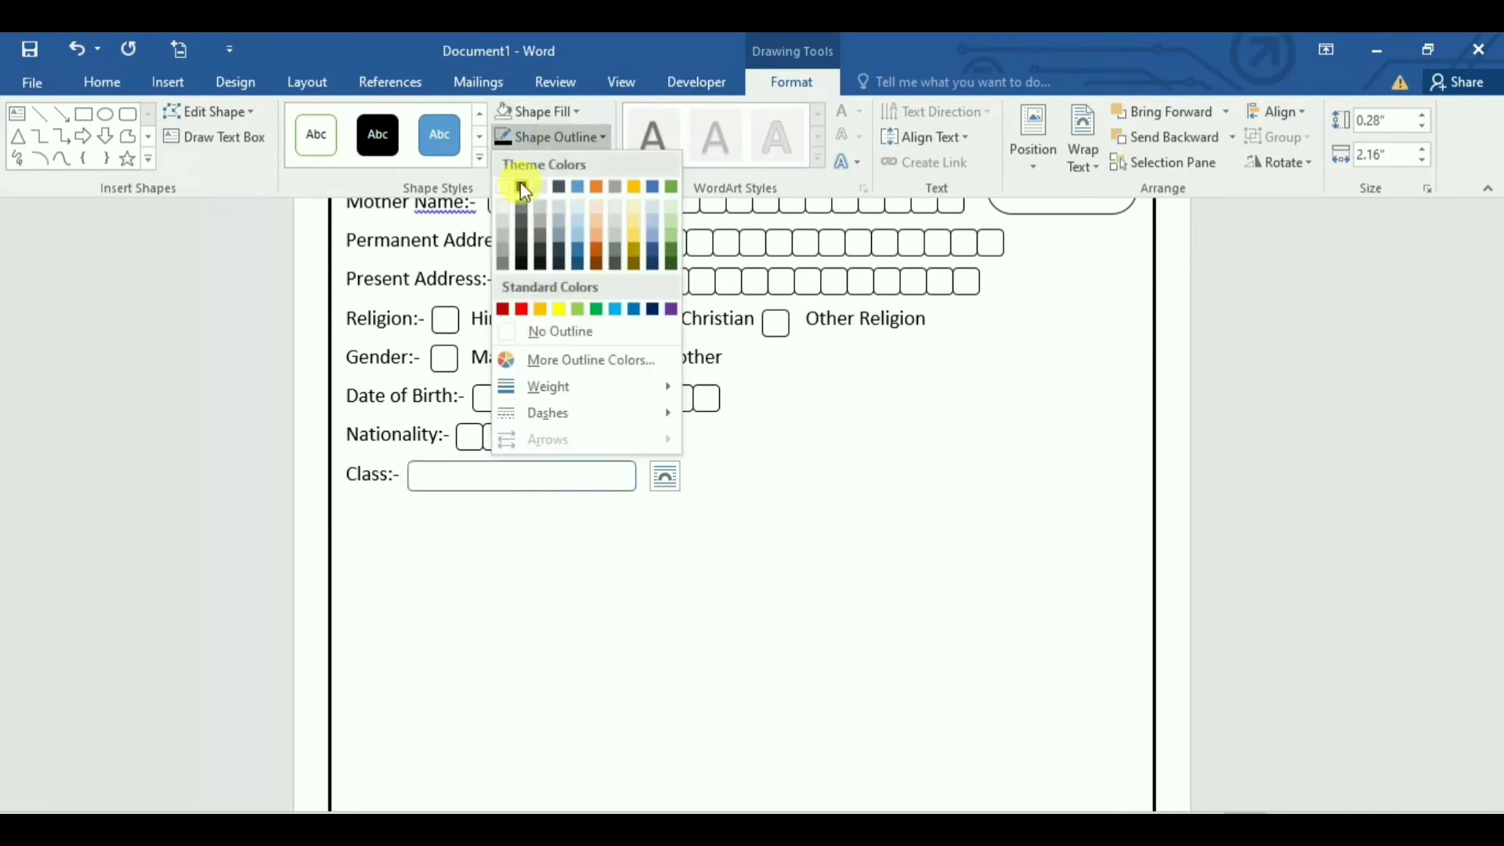
left_click(521, 187)
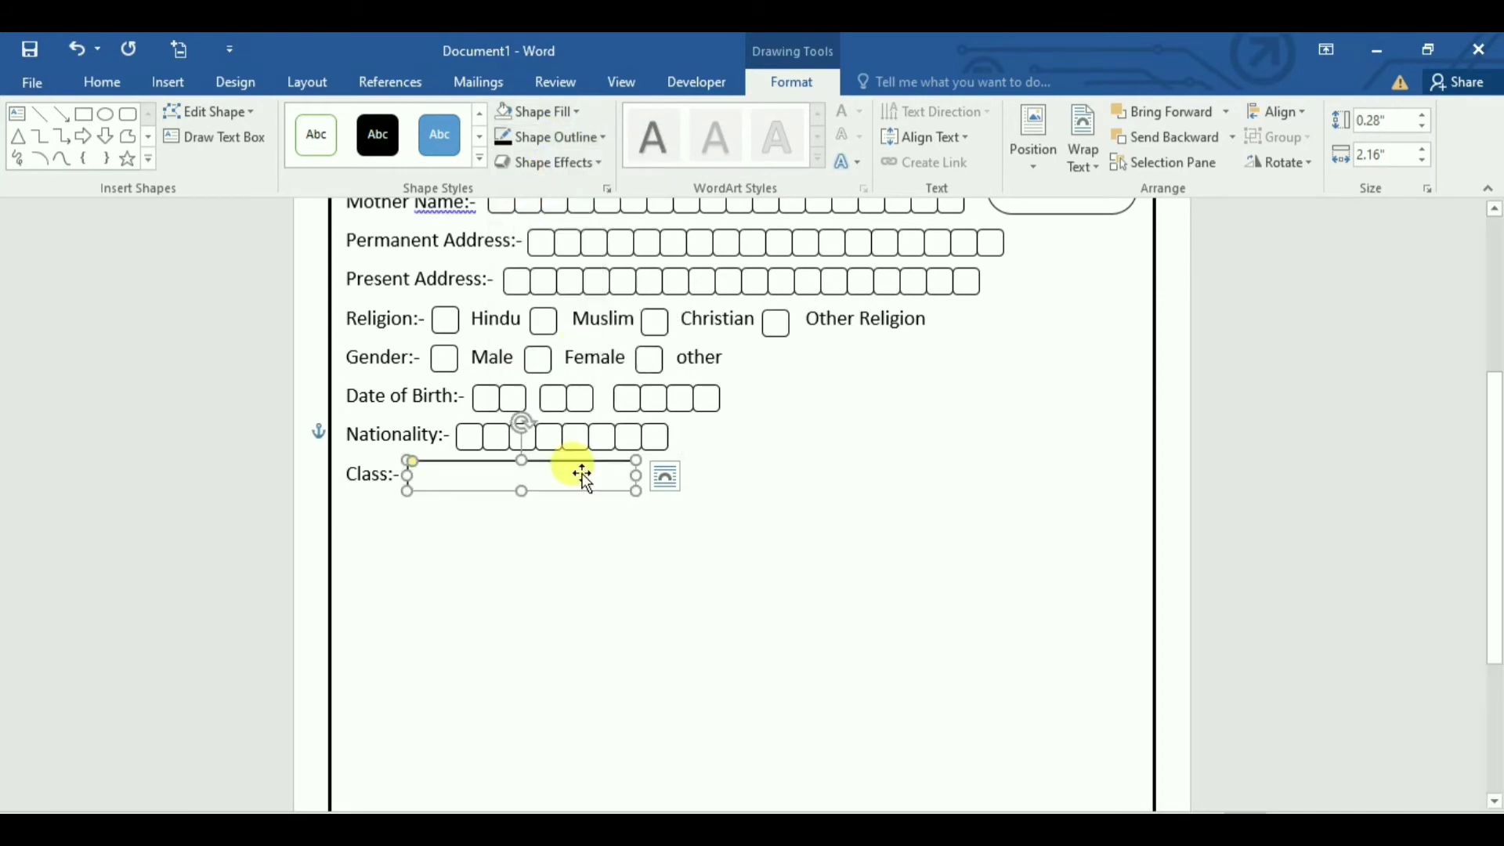
left_click(631, 529)
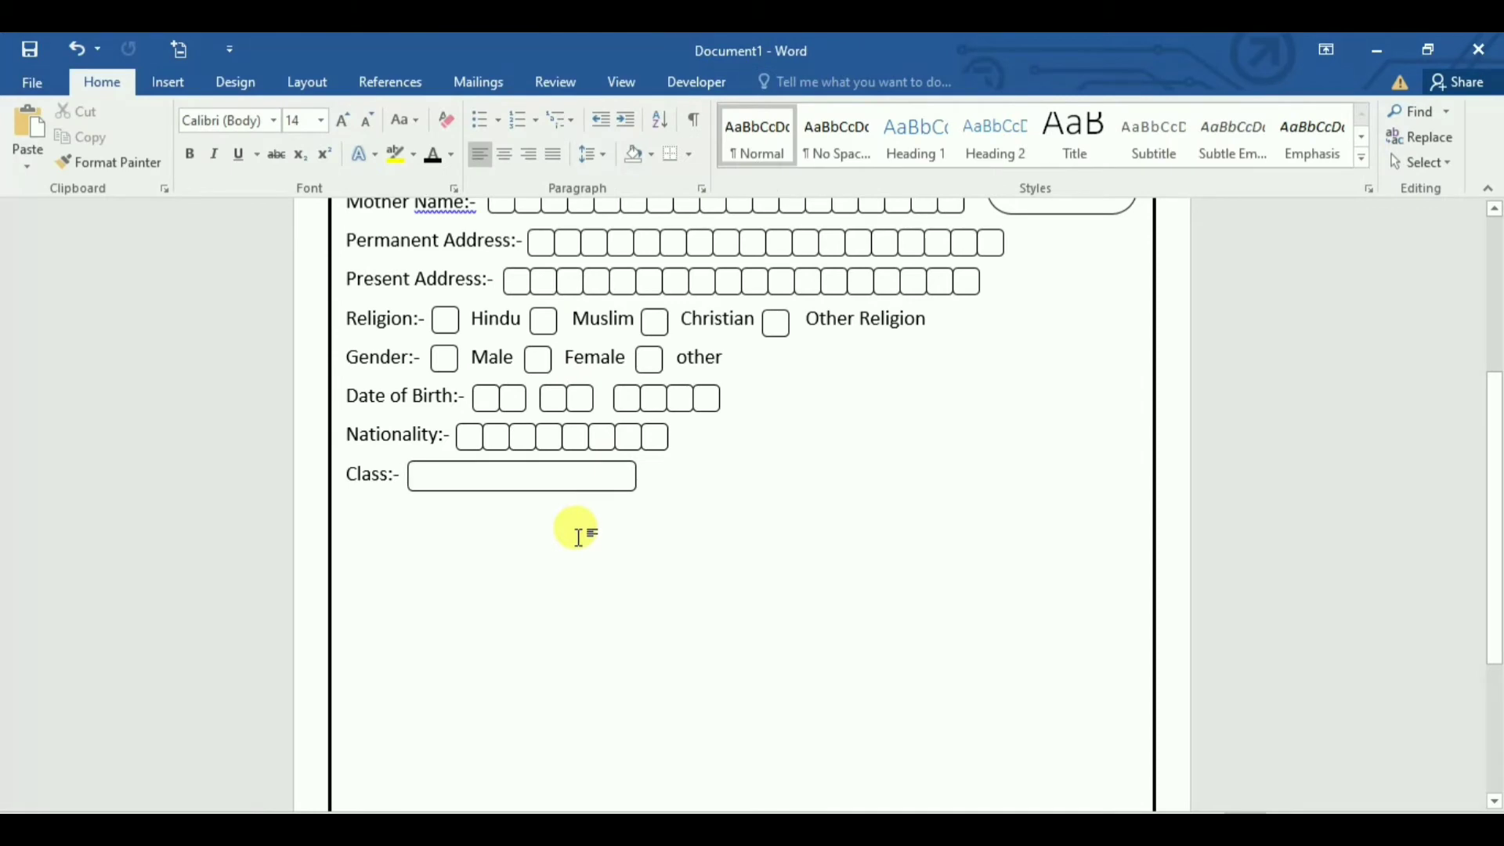
Type 'Class Roll:-' on a new line below the Class line
key("Return")
type("C")
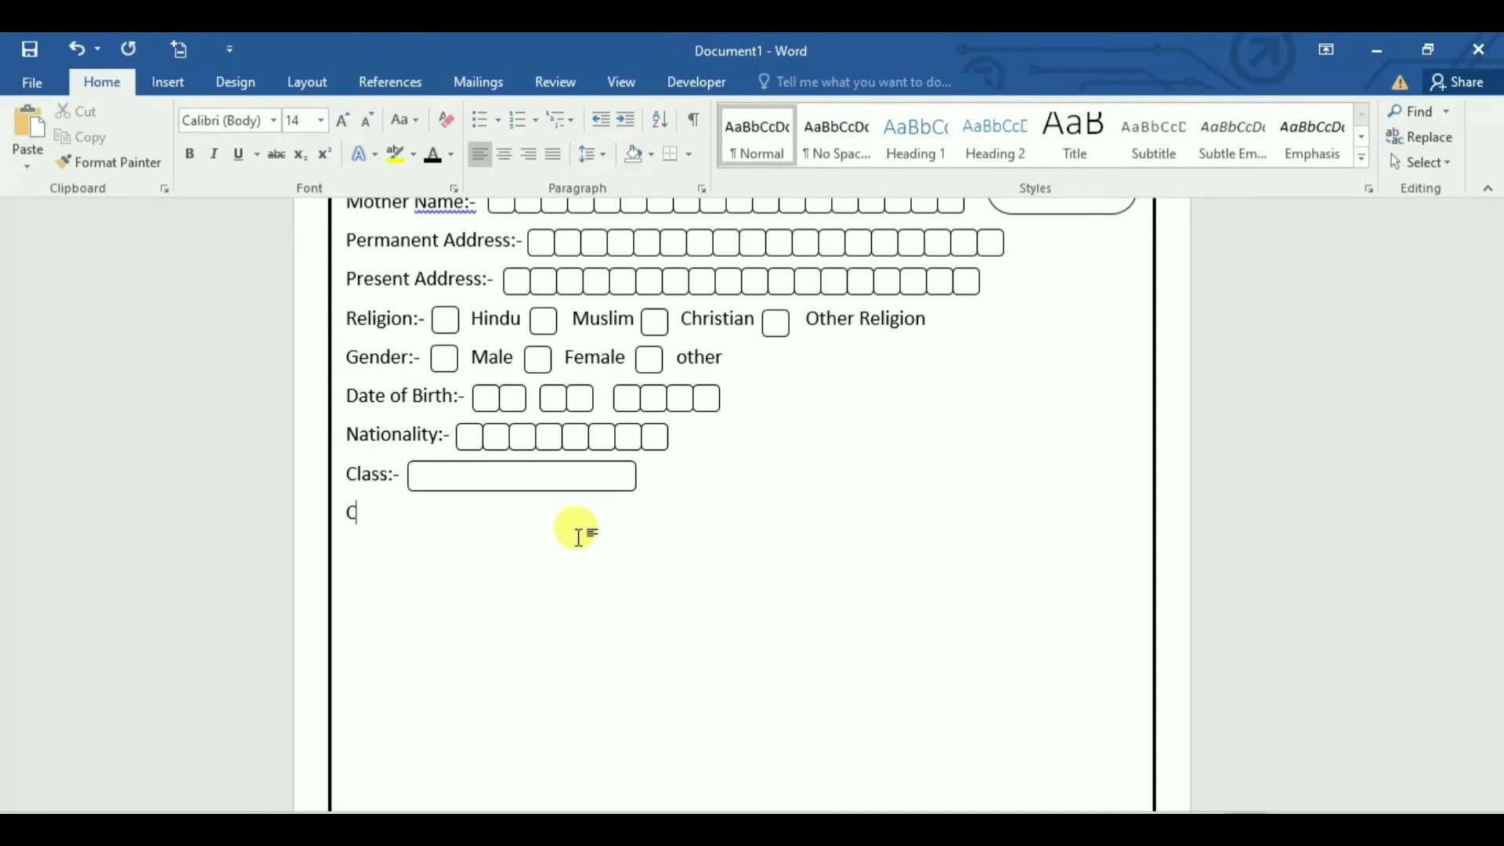
type("lass")
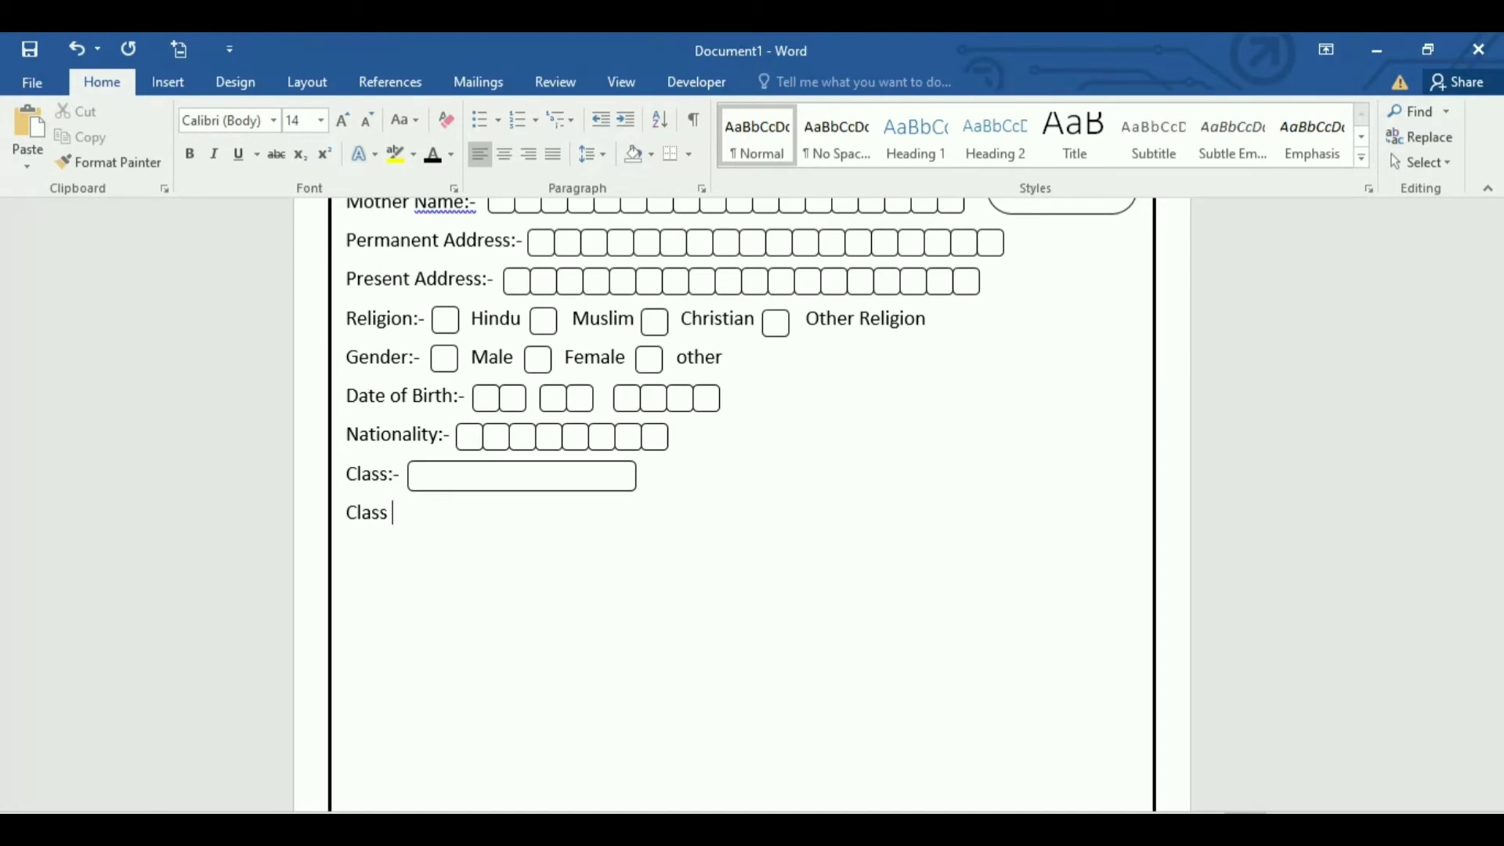
type(" Roll")
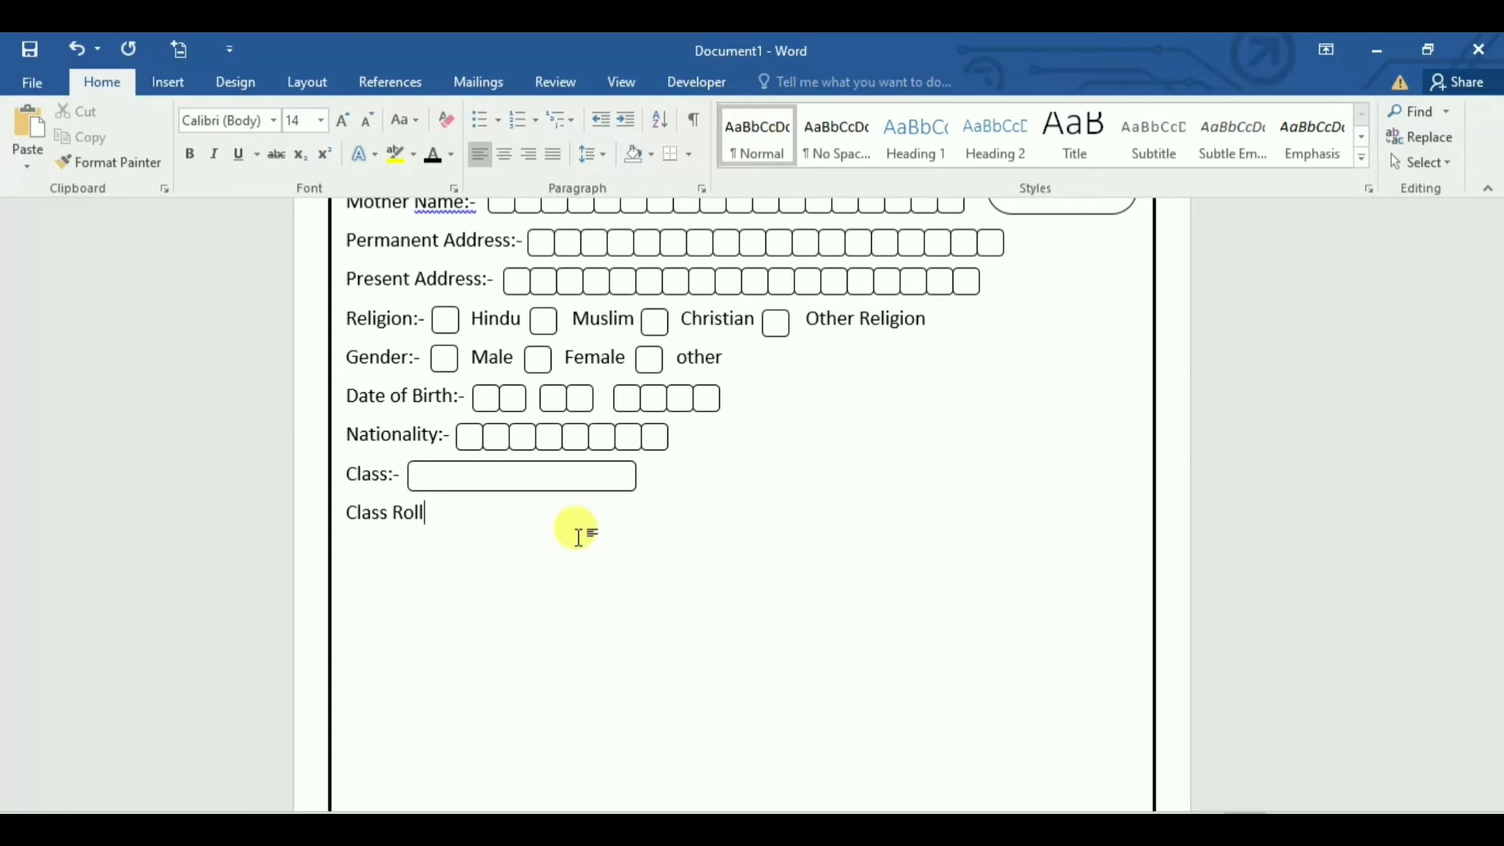
type(":-")
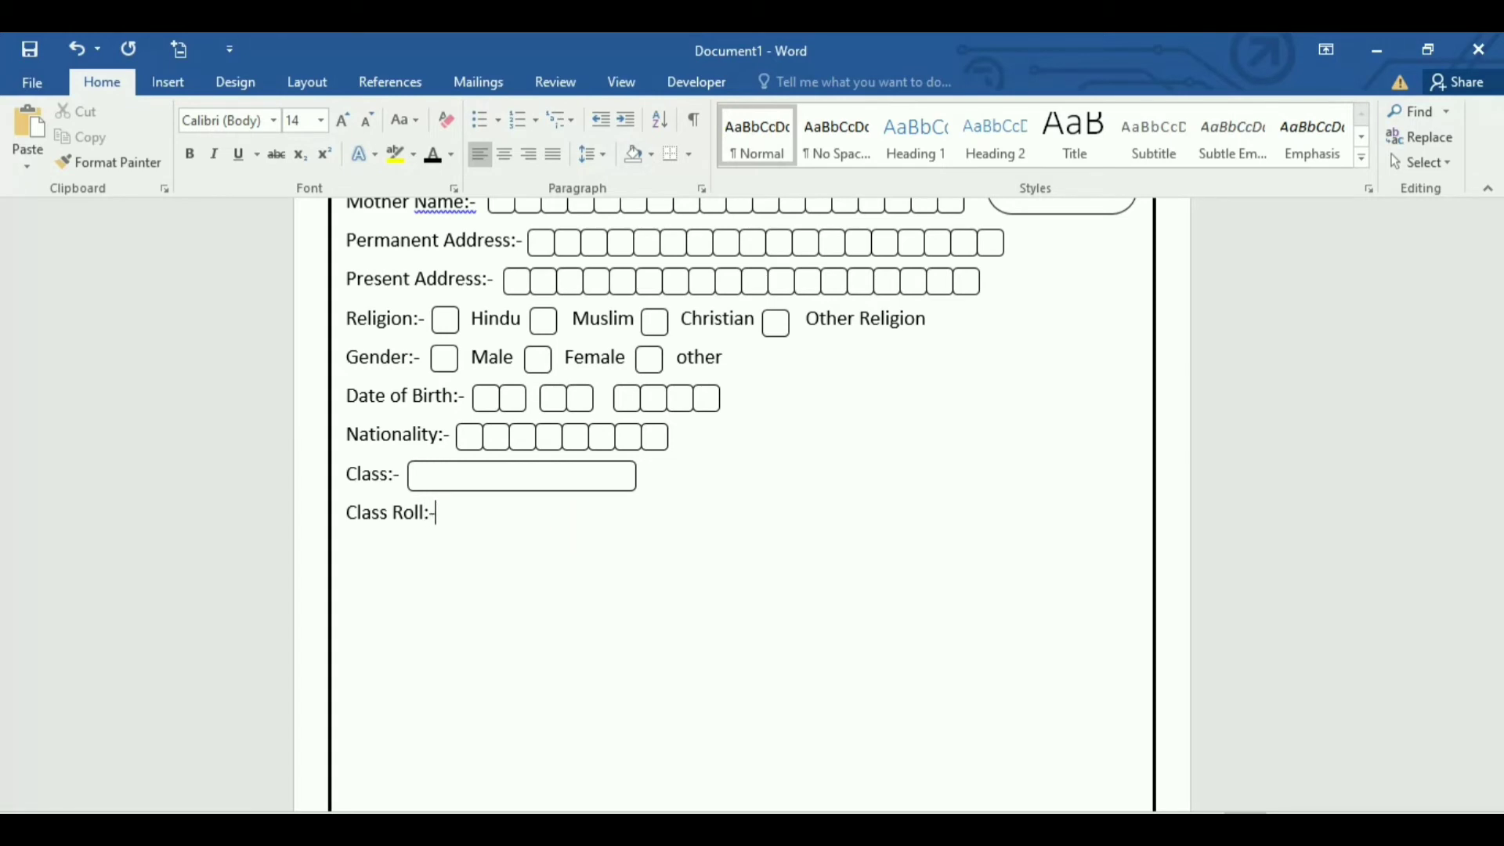
Copy the Class rounded box beside 'Class Roll:-' and start a new line below
left_click(541, 478)
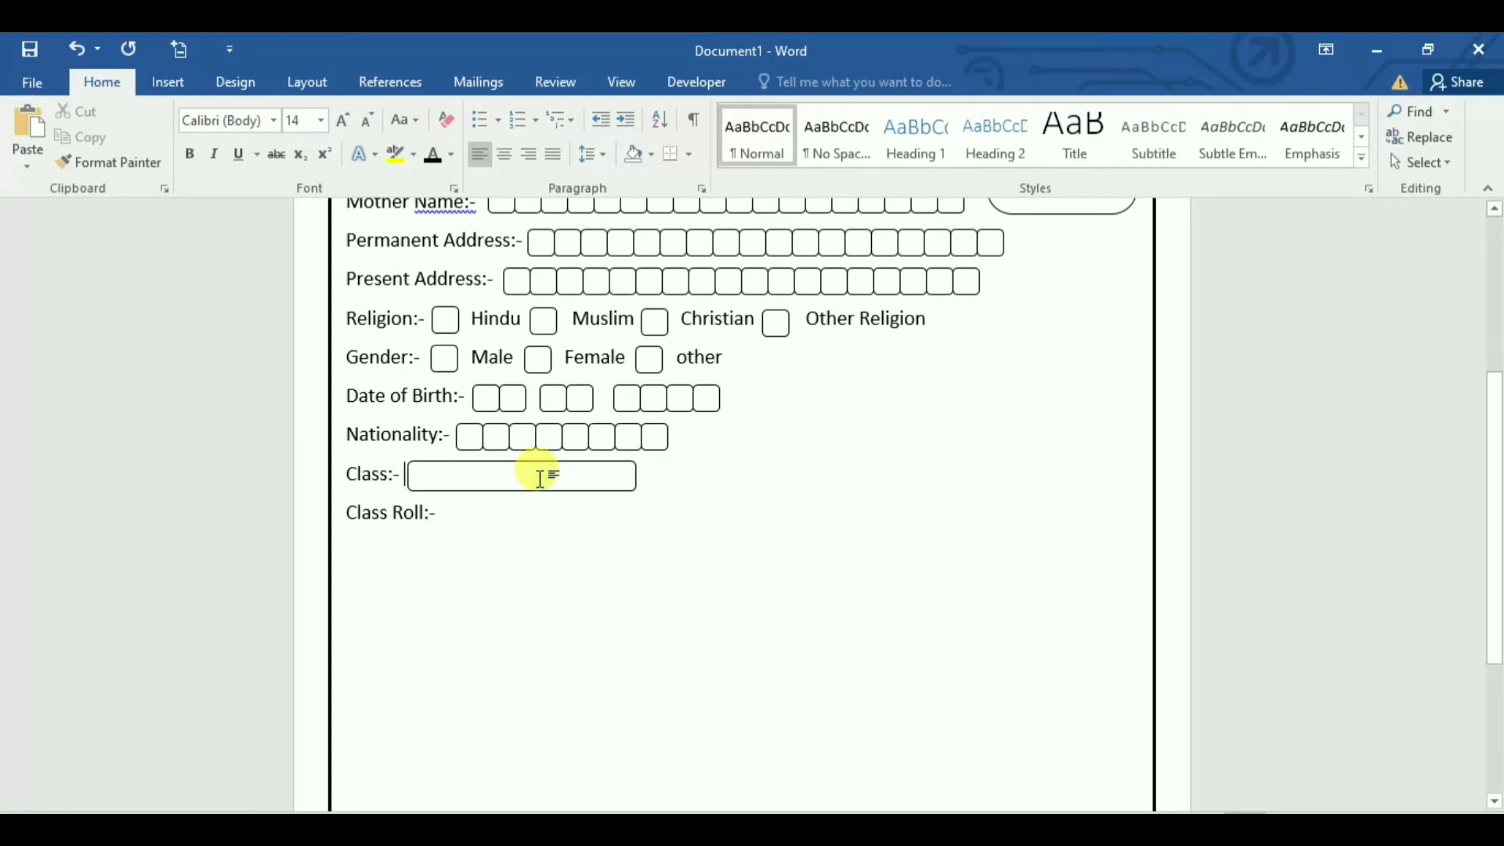
left_click(540, 489)
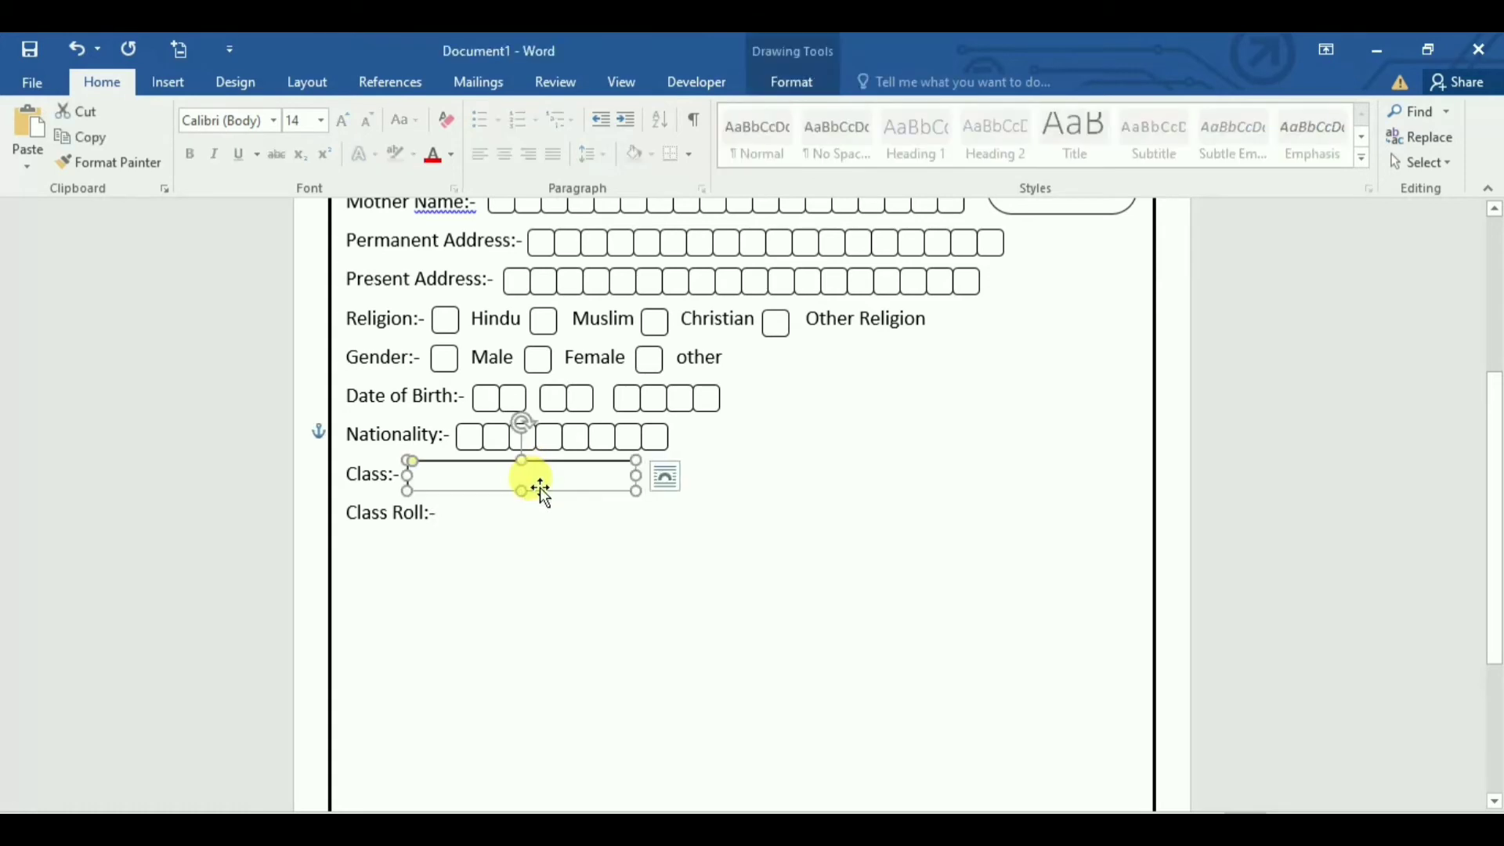
key("ctrl+c")
key("ctrl+v")
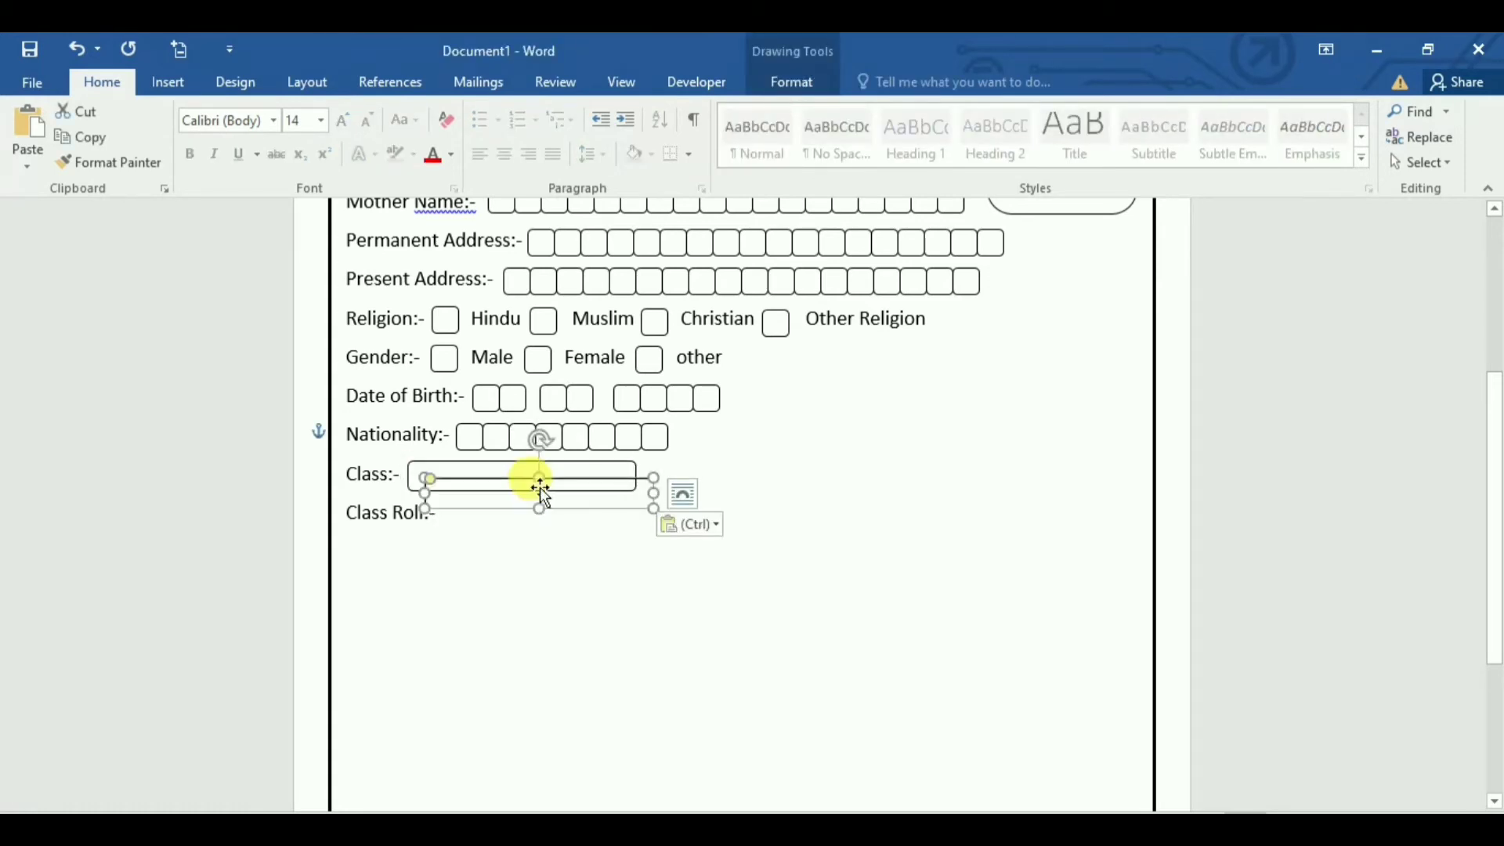
left_click_drag(514, 514, 531, 536)
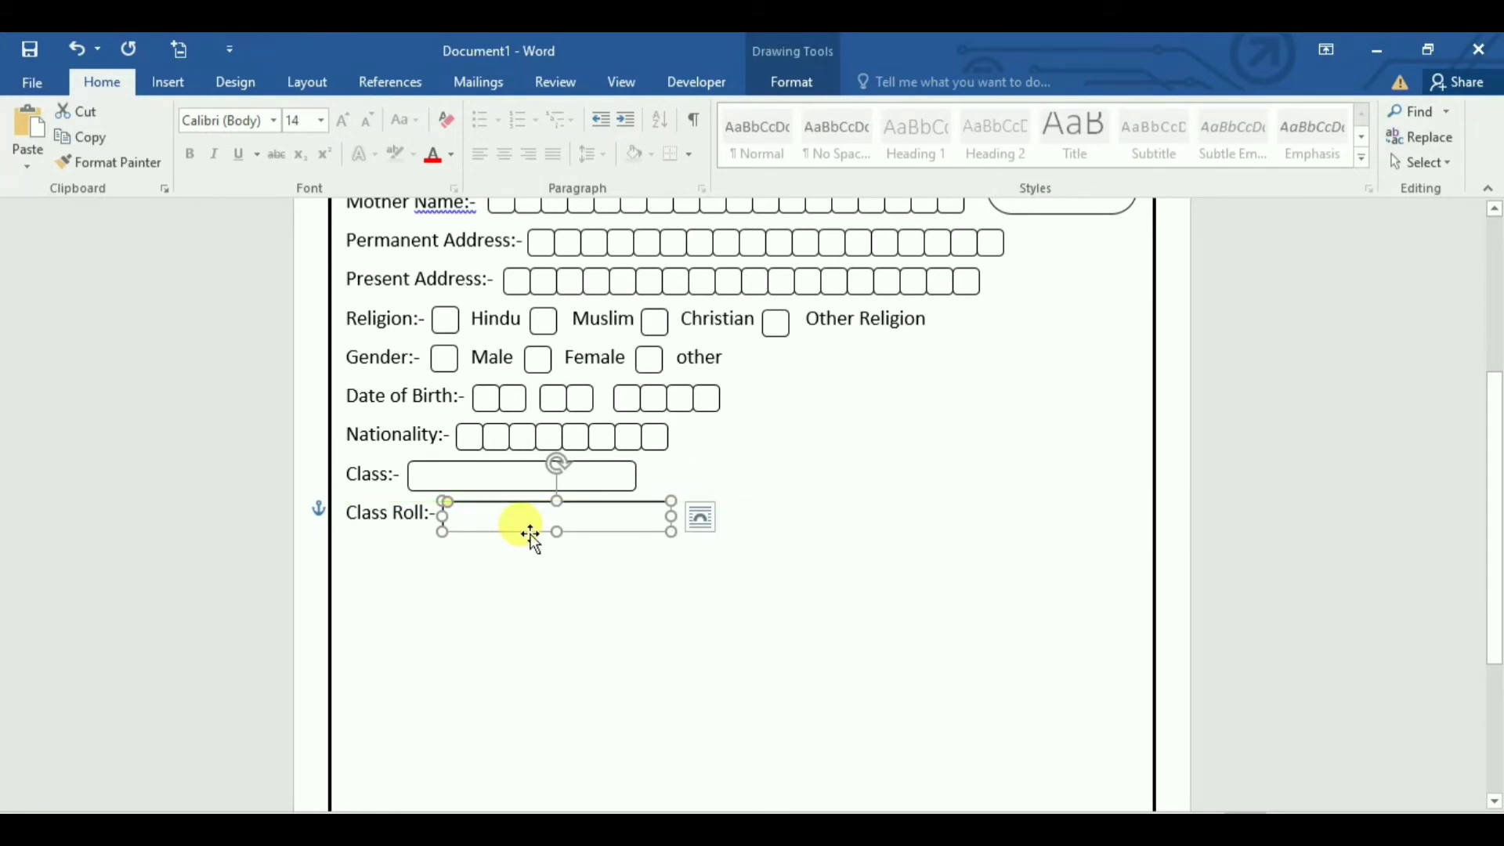
left_click(478, 588)
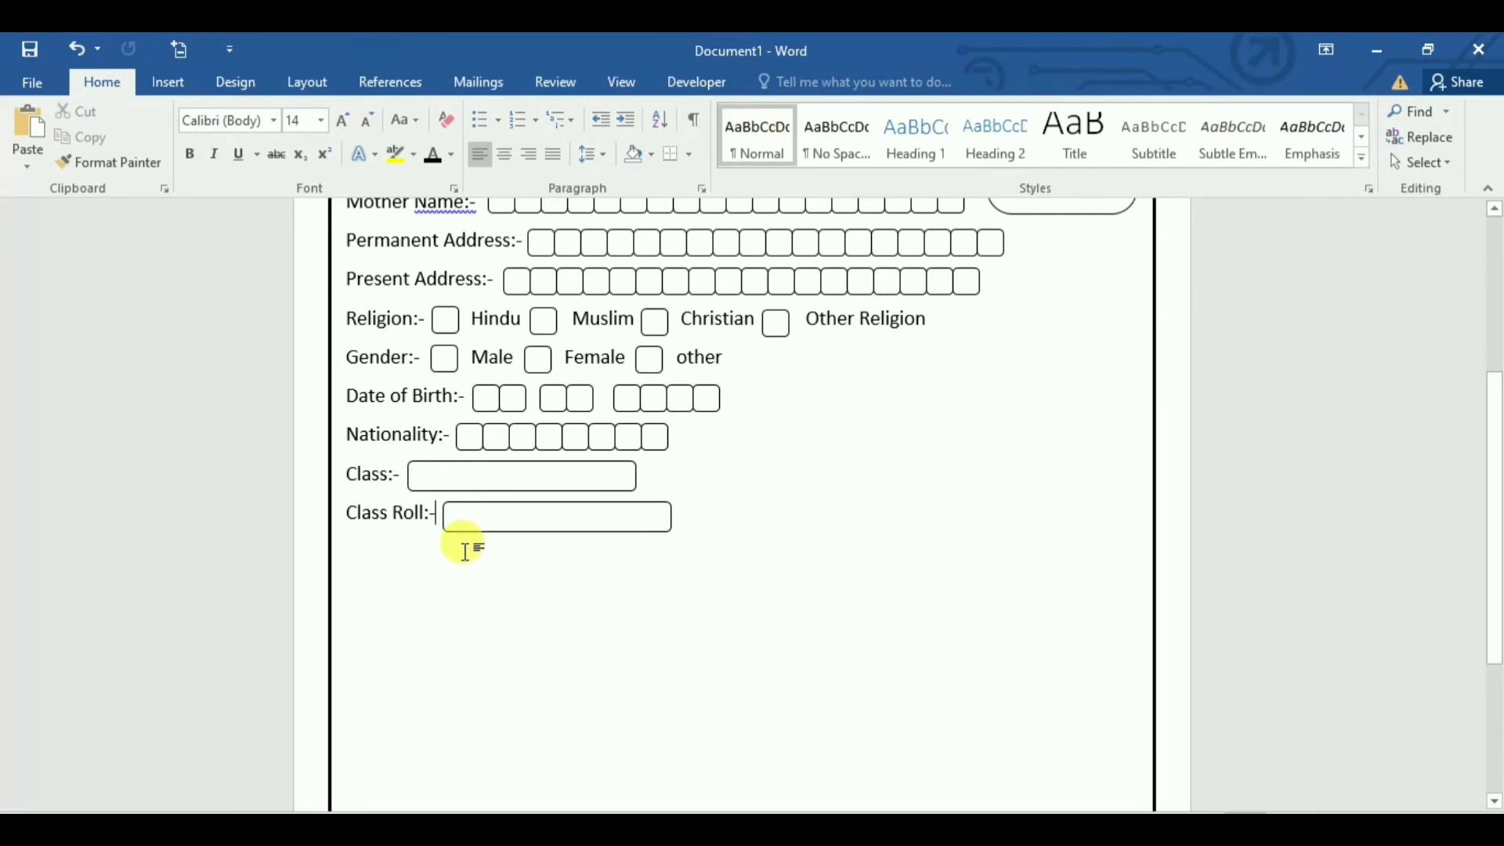
key("Return")
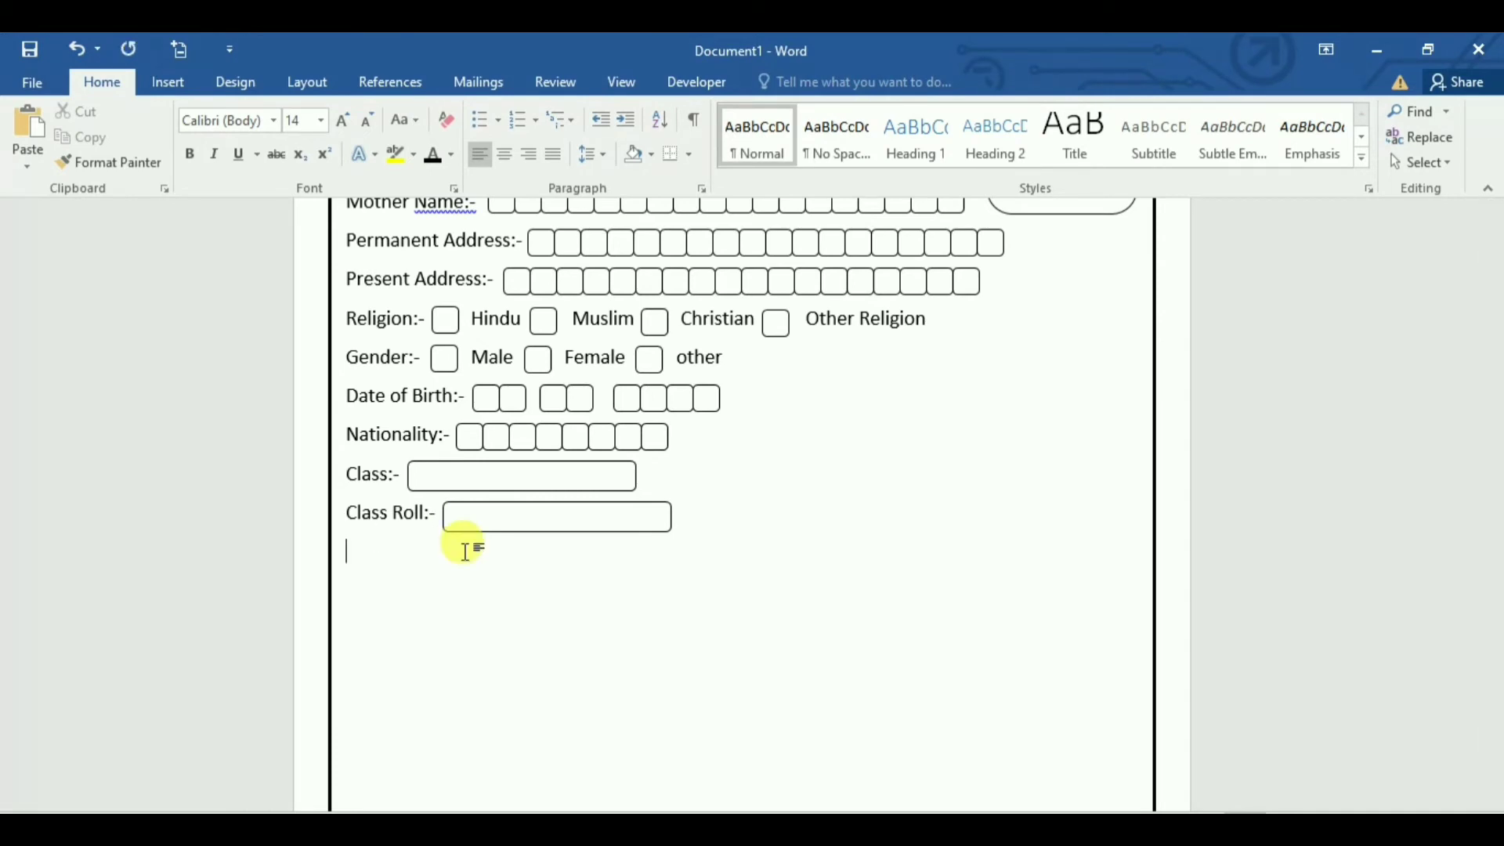
Type 'Father/Guardian Occupation:-' on the new line below Class Roll
type("Fath")
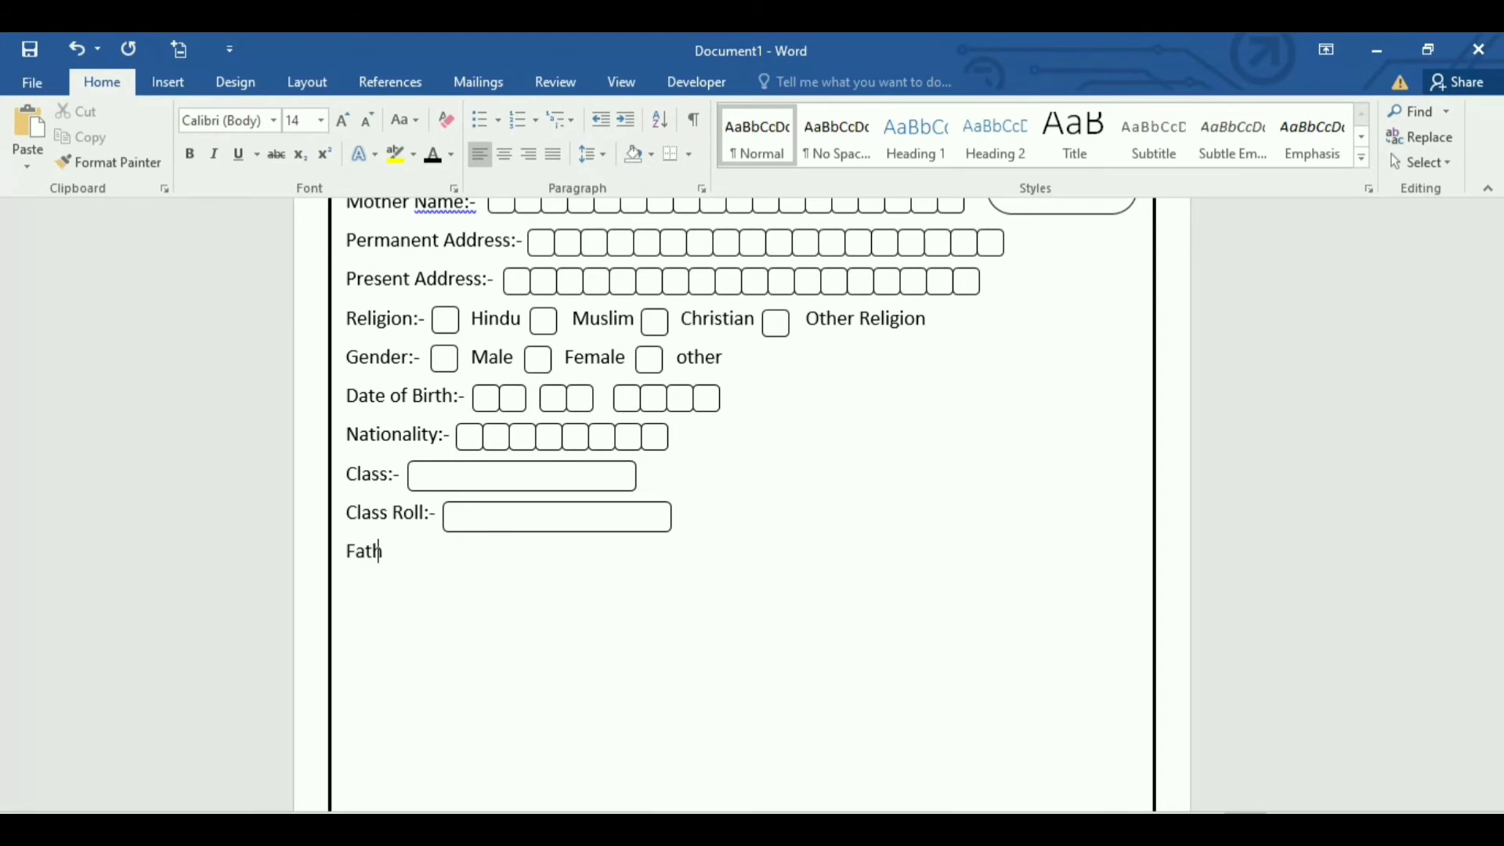
type("er/")
type("Gu")
type("ar")
type("dian ")
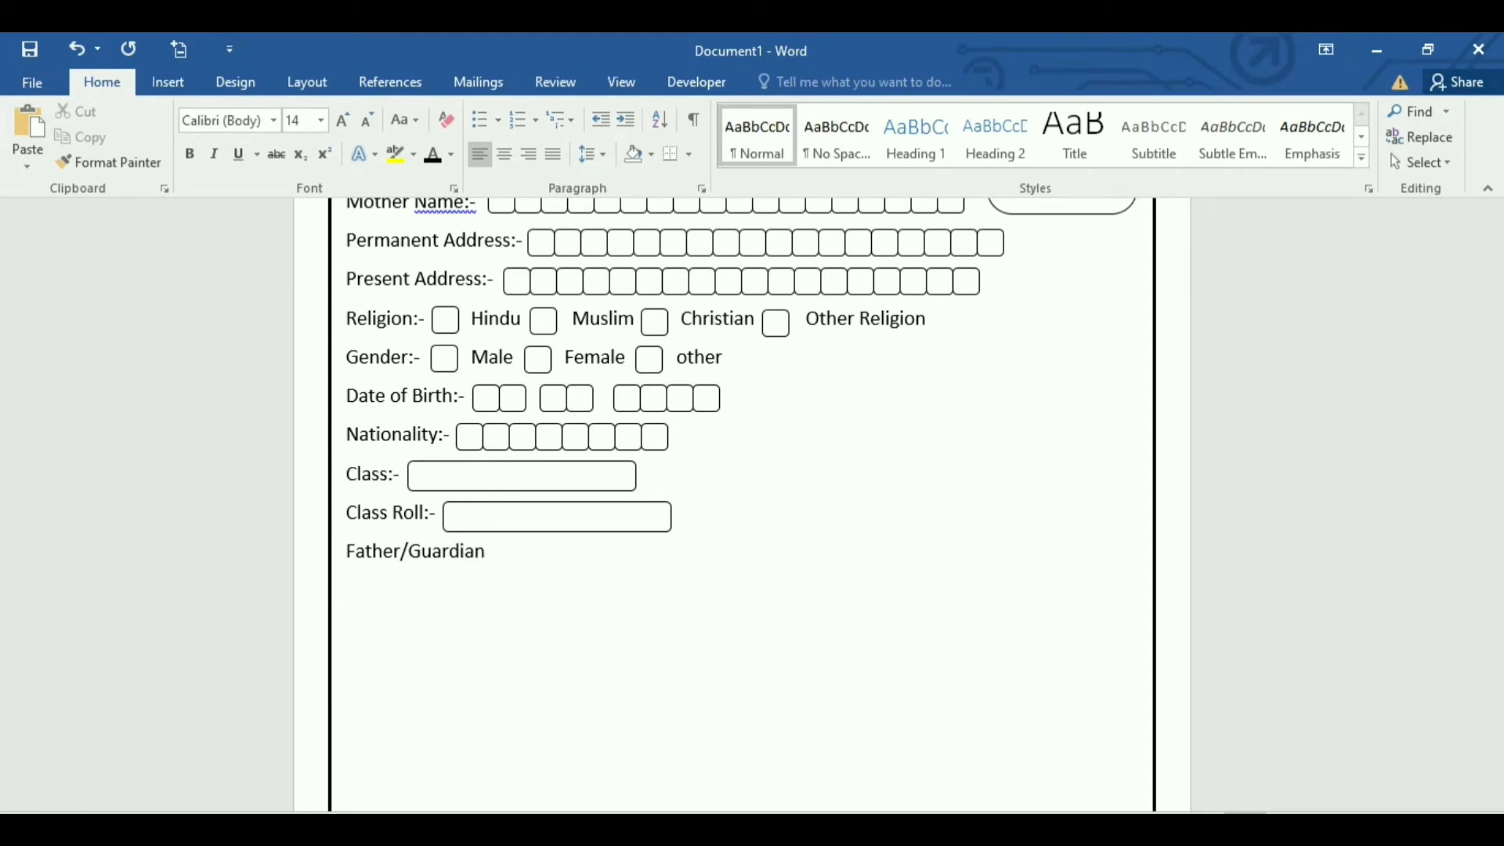
type("Occ")
type("upation")
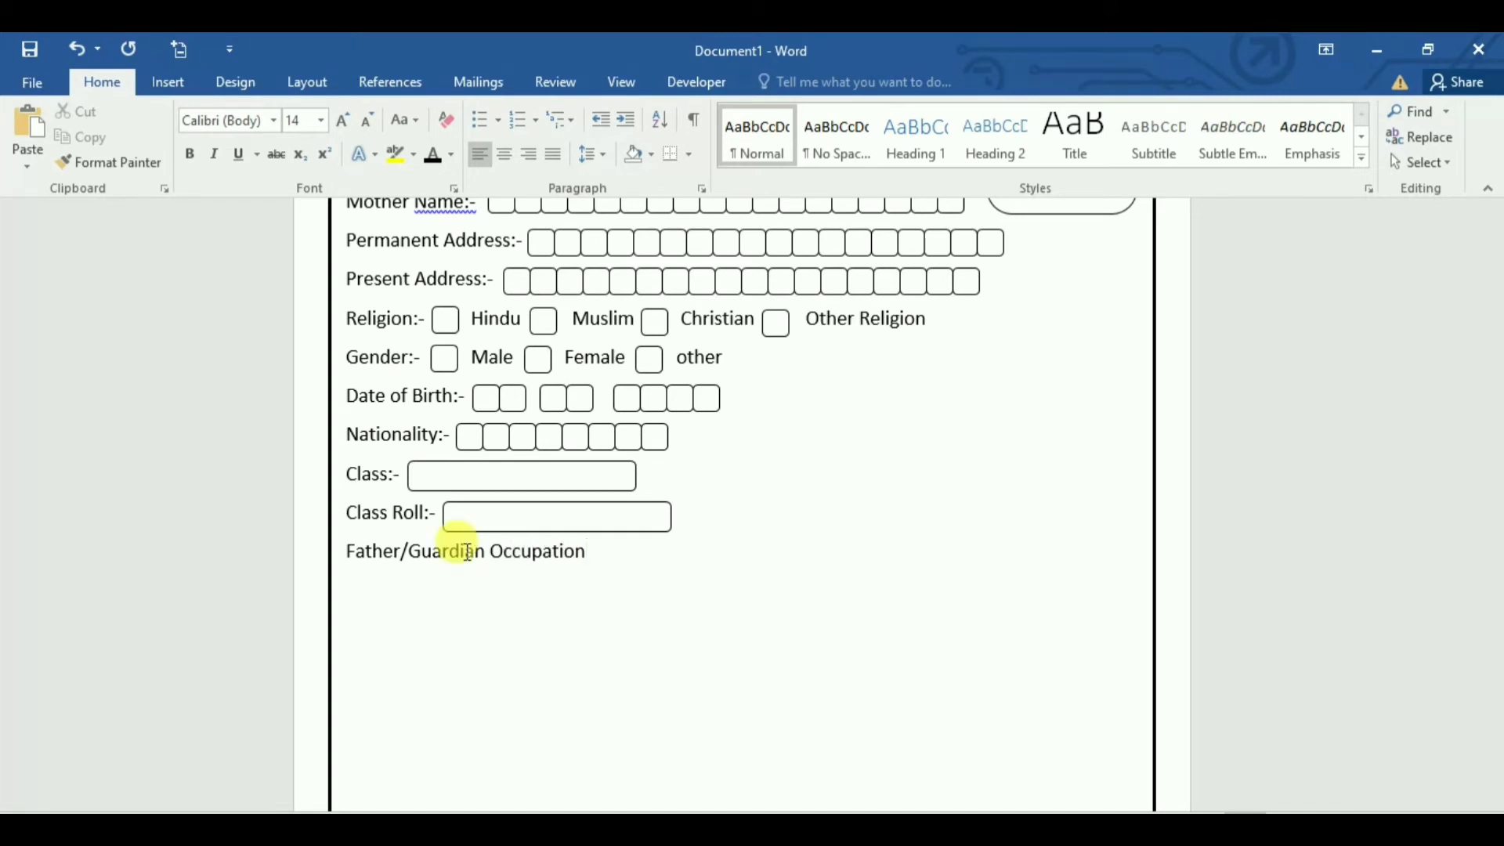
type(":-")
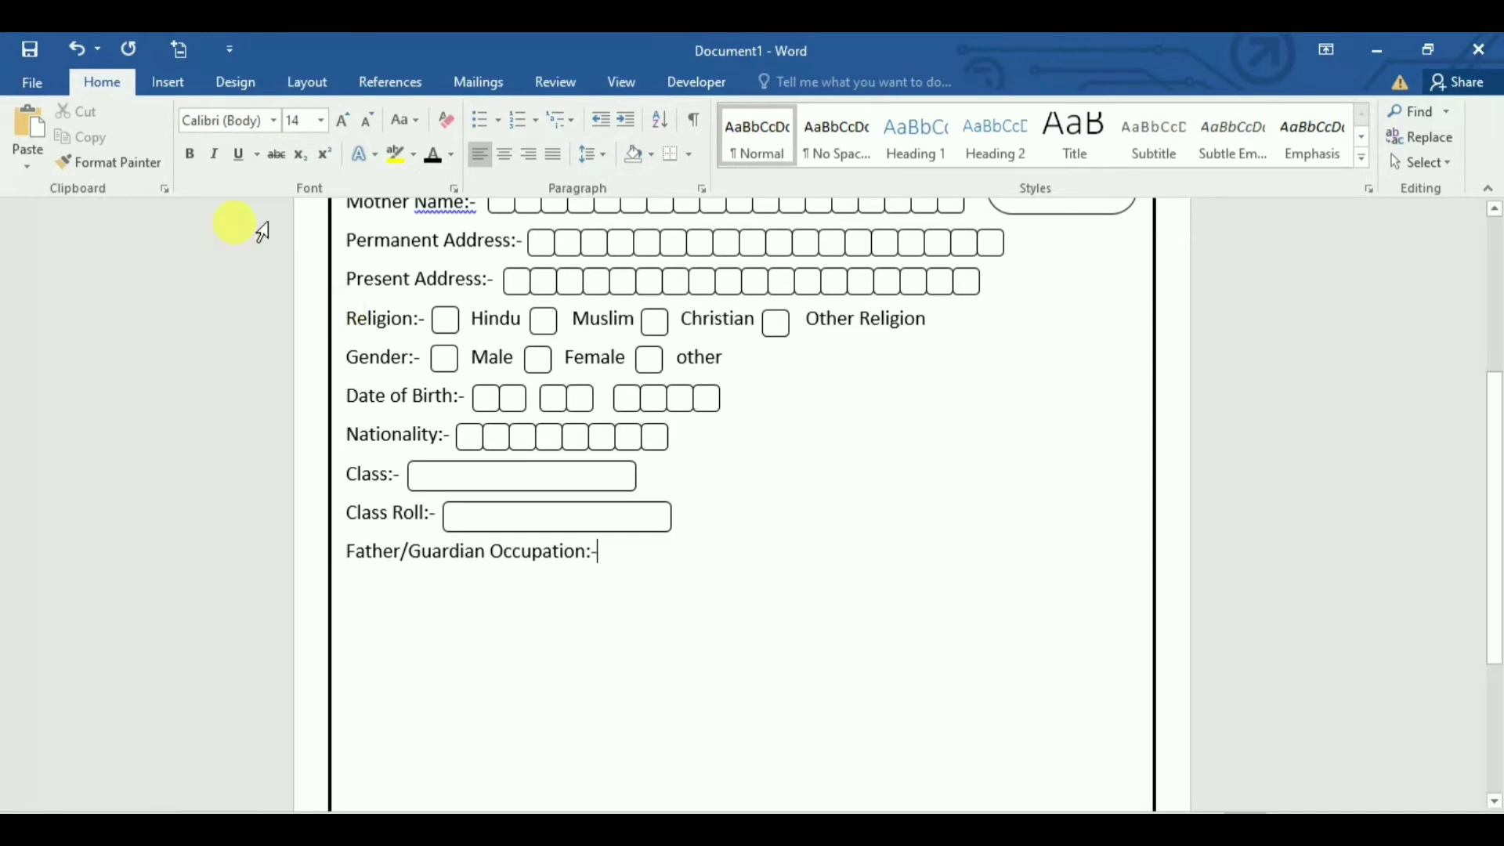
Draw a black straight answer line after 'Father/Guardian Occupation:-' and start a new line
left_click(168, 83)
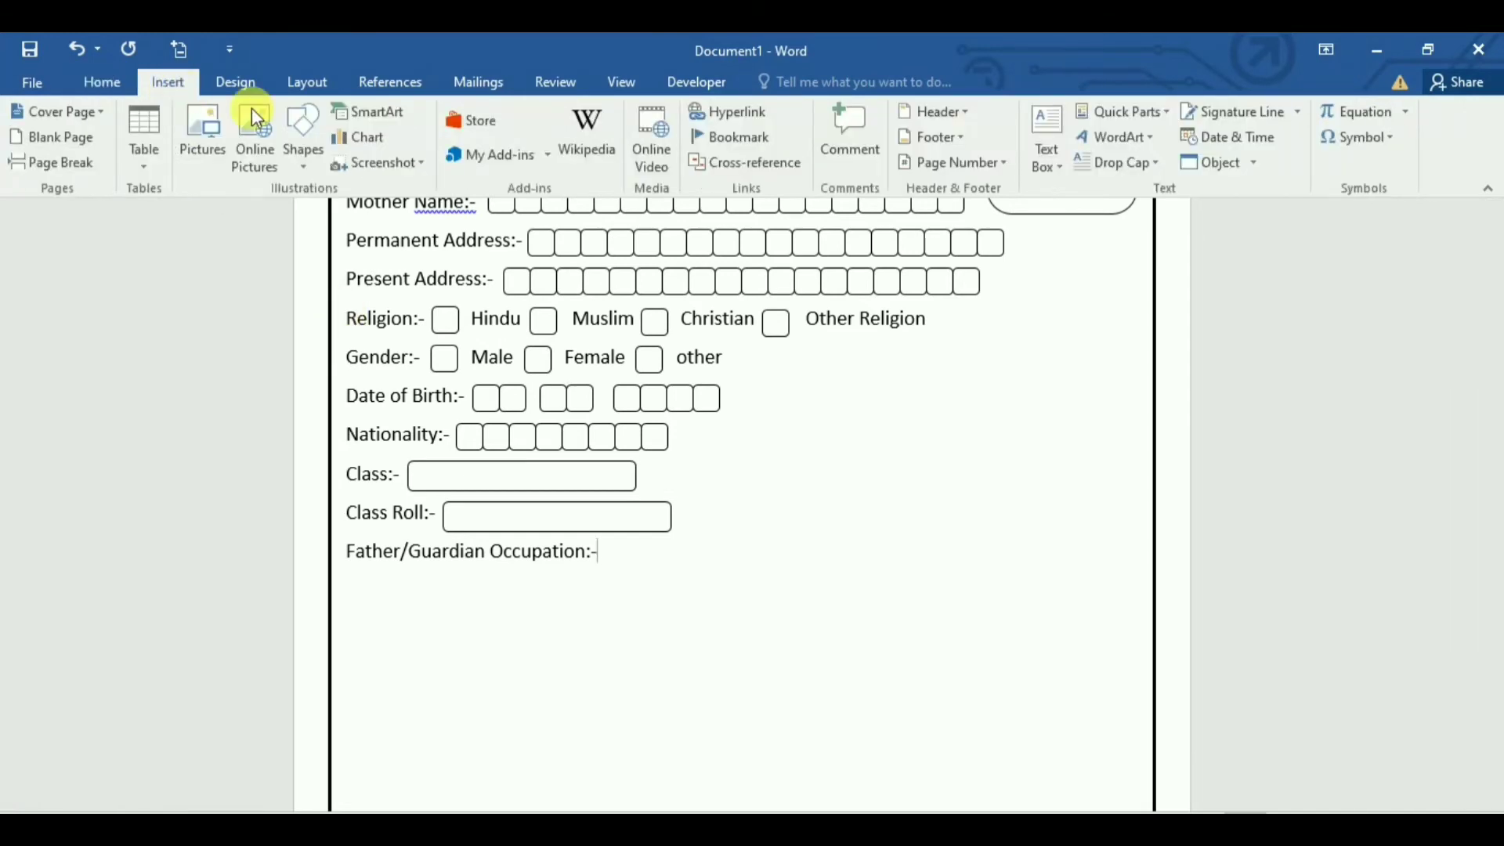
left_click(297, 162)
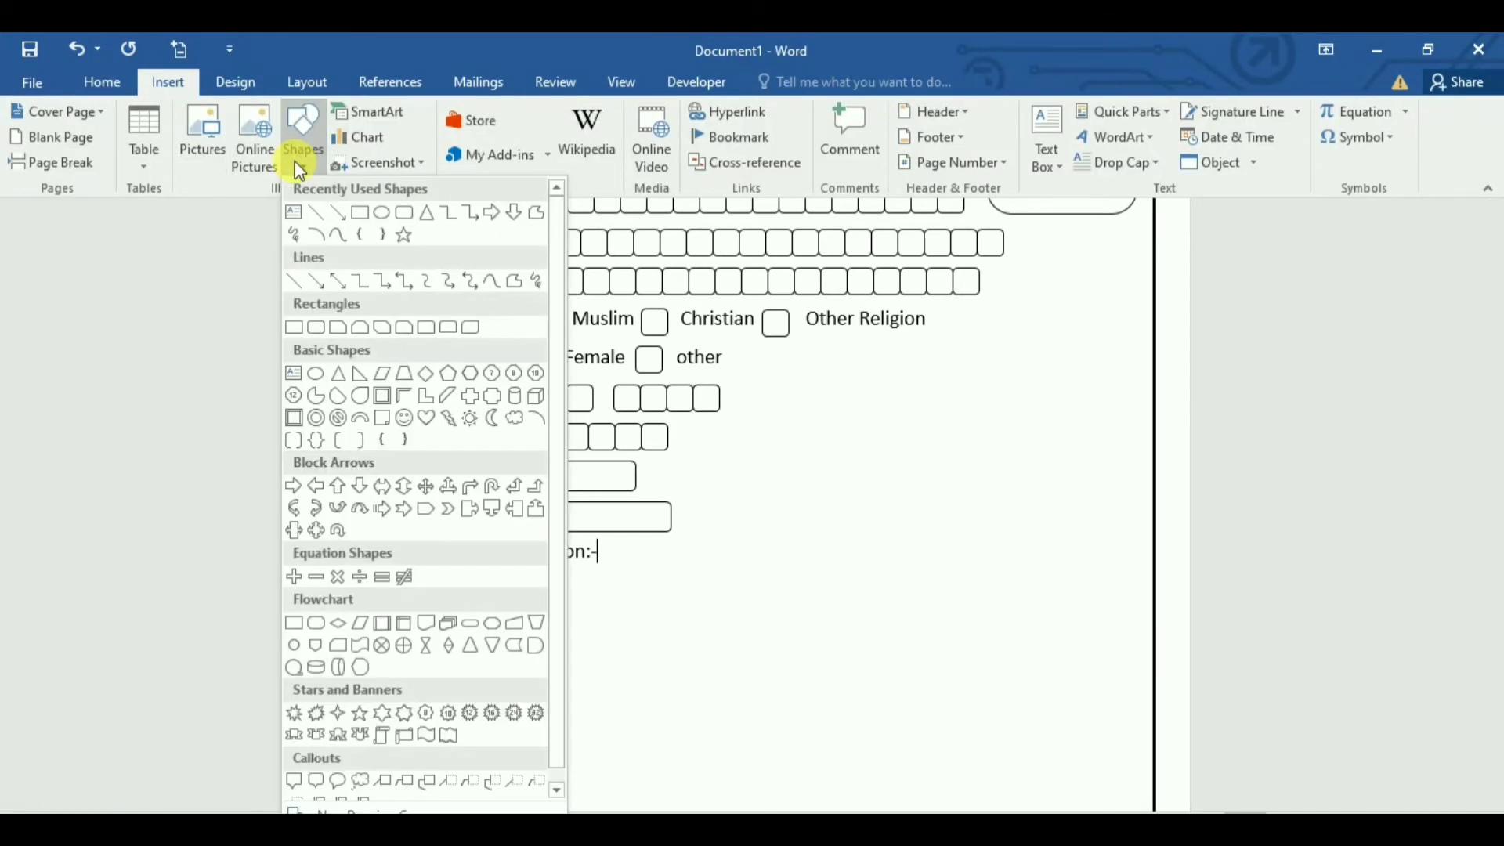
left_click(296, 210)
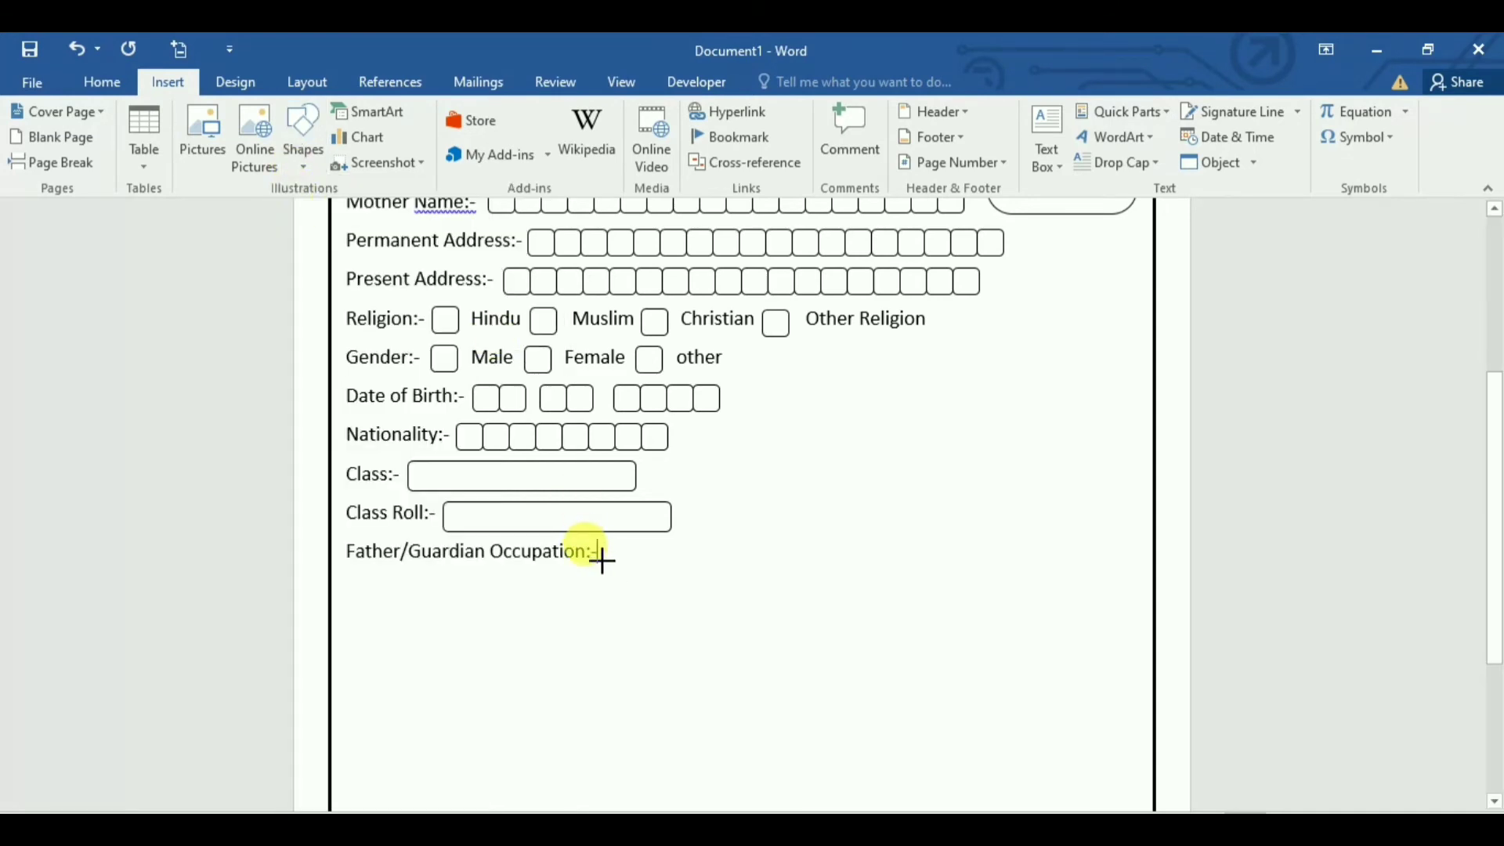
left_click_drag(602, 561, 1099, 573)
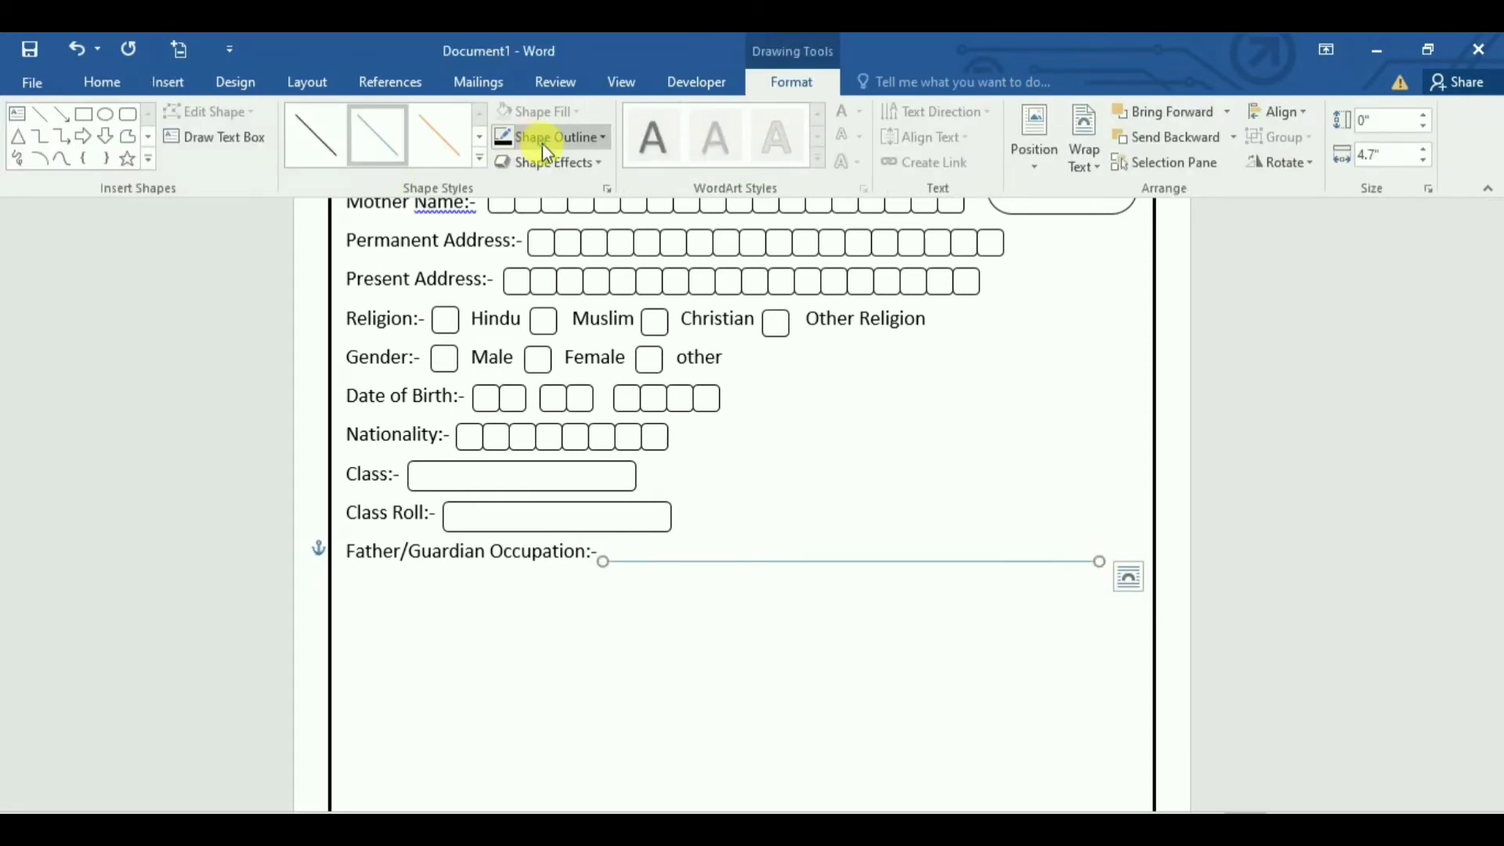
left_click(542, 142)
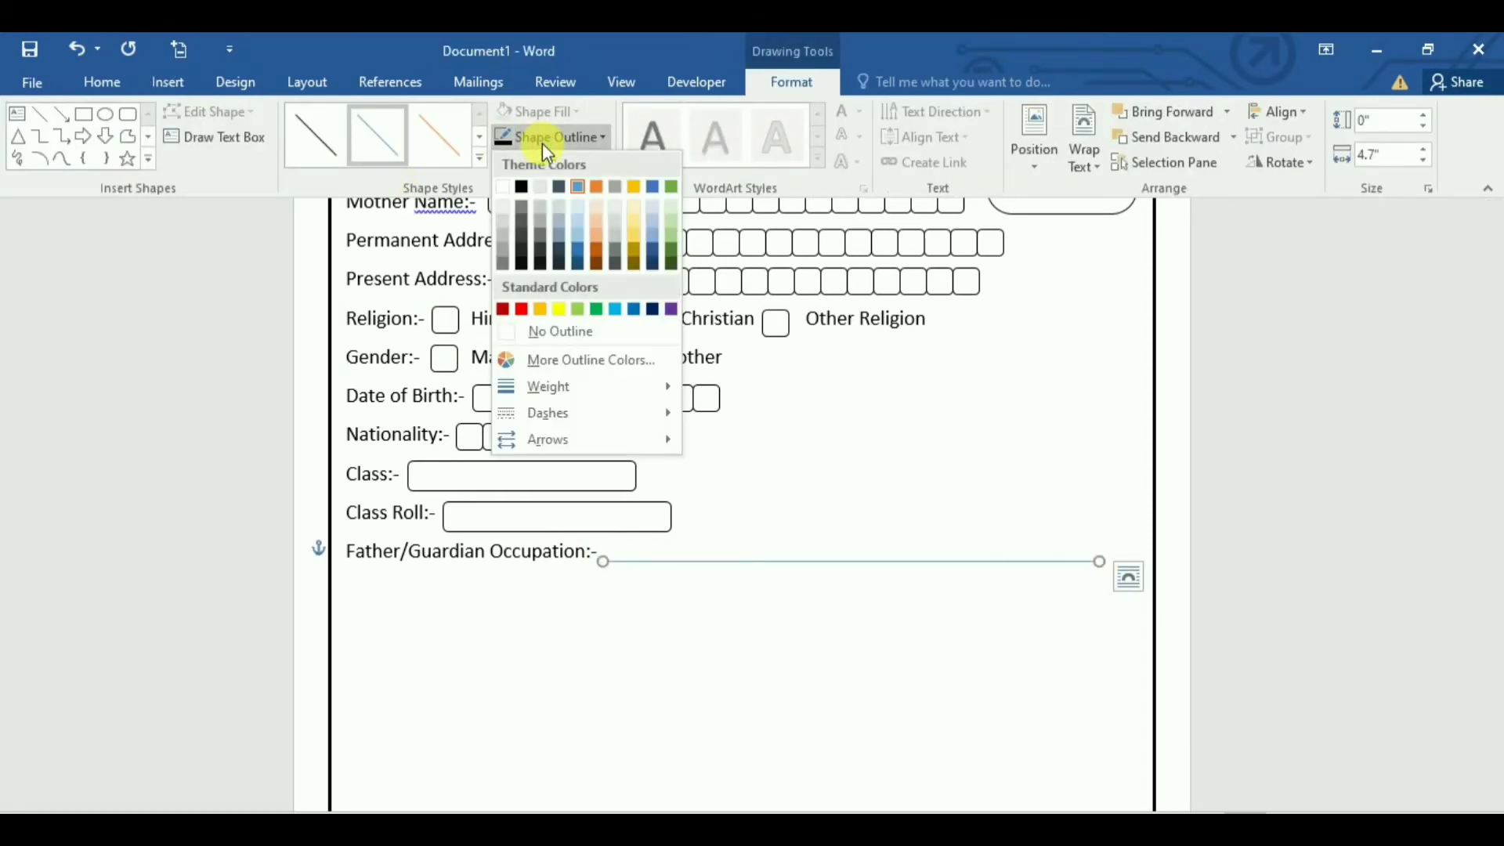
left_click(520, 186)
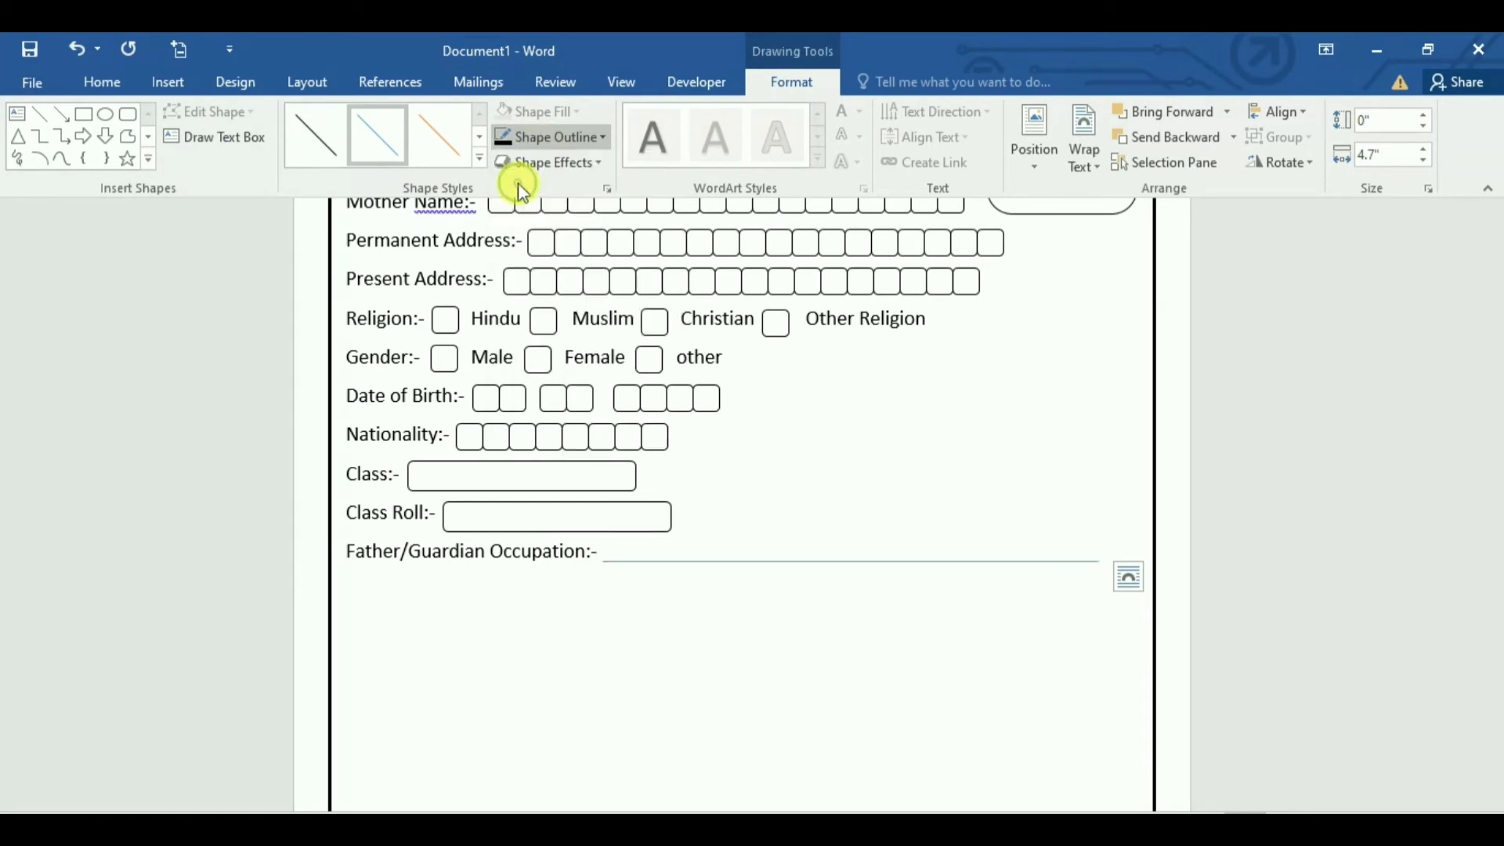
left_click(592, 586)
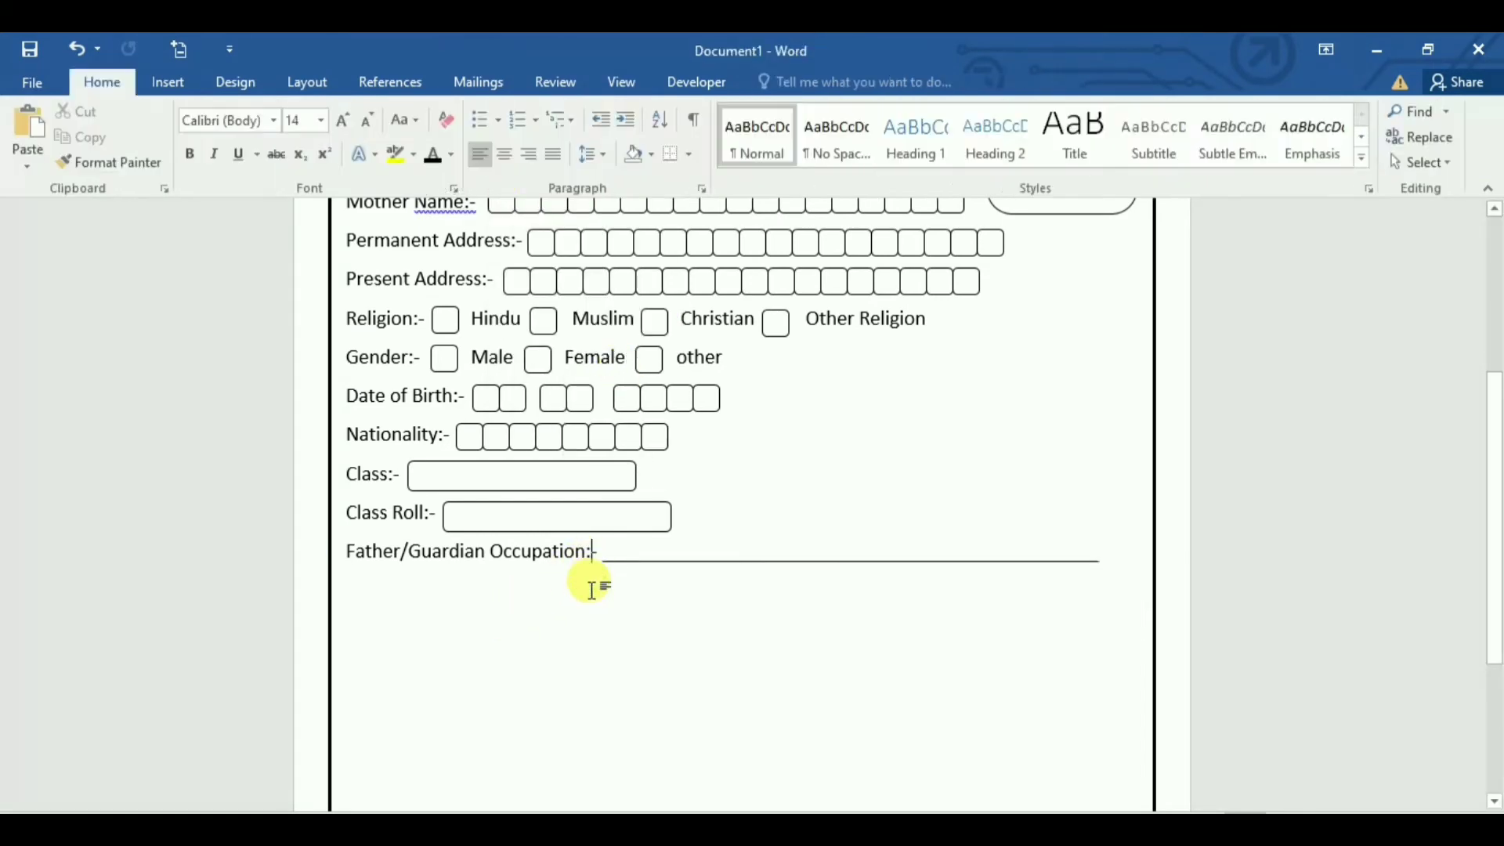
key("Return")
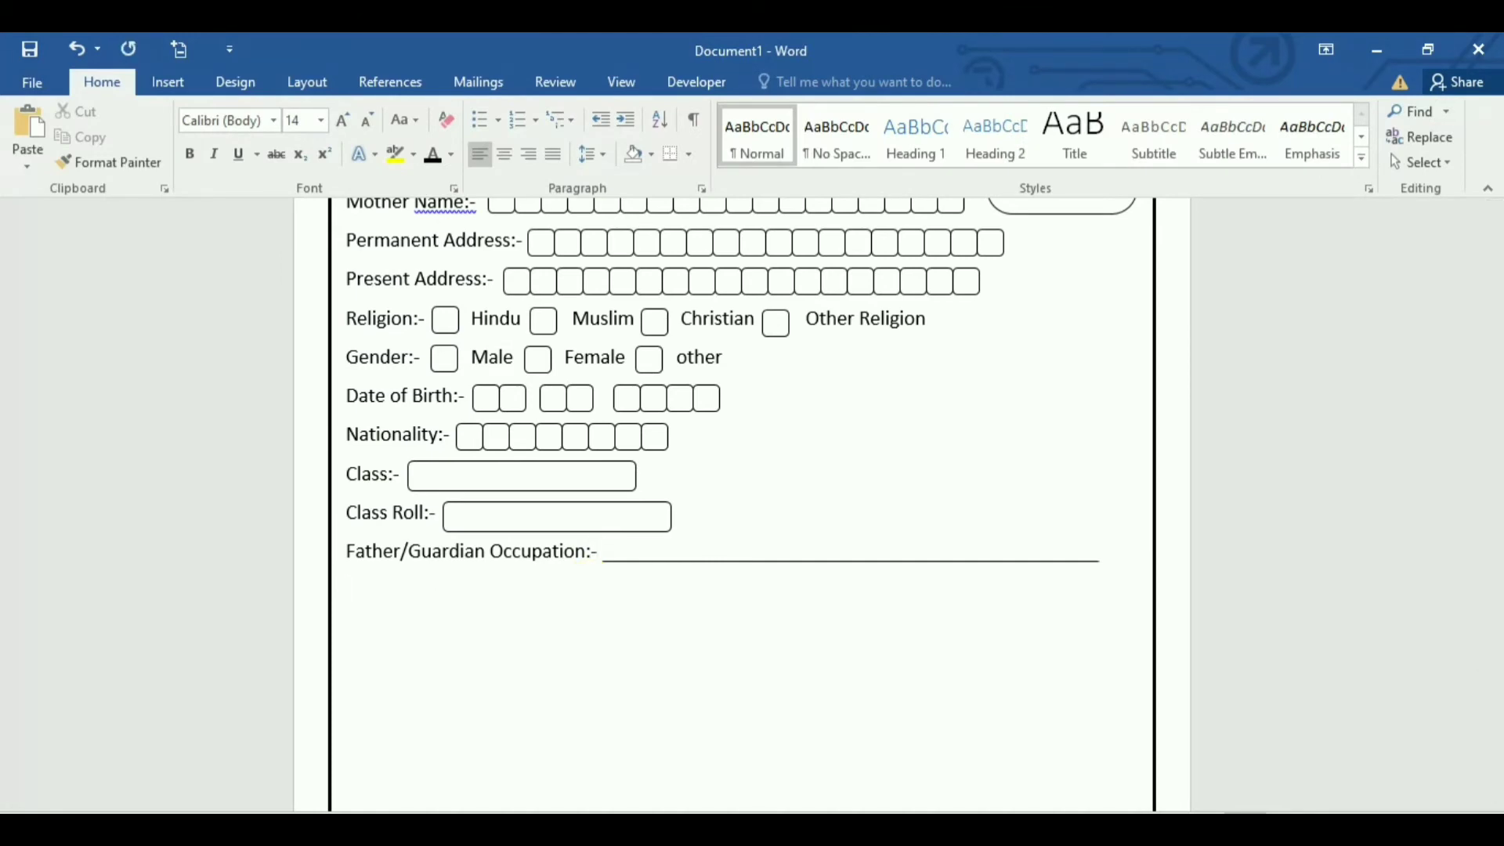
Type 'Monthly Income:-' on the new line below the occupation field
type("Mon")
type("t")
type("hly")
type(" In")
type("come")
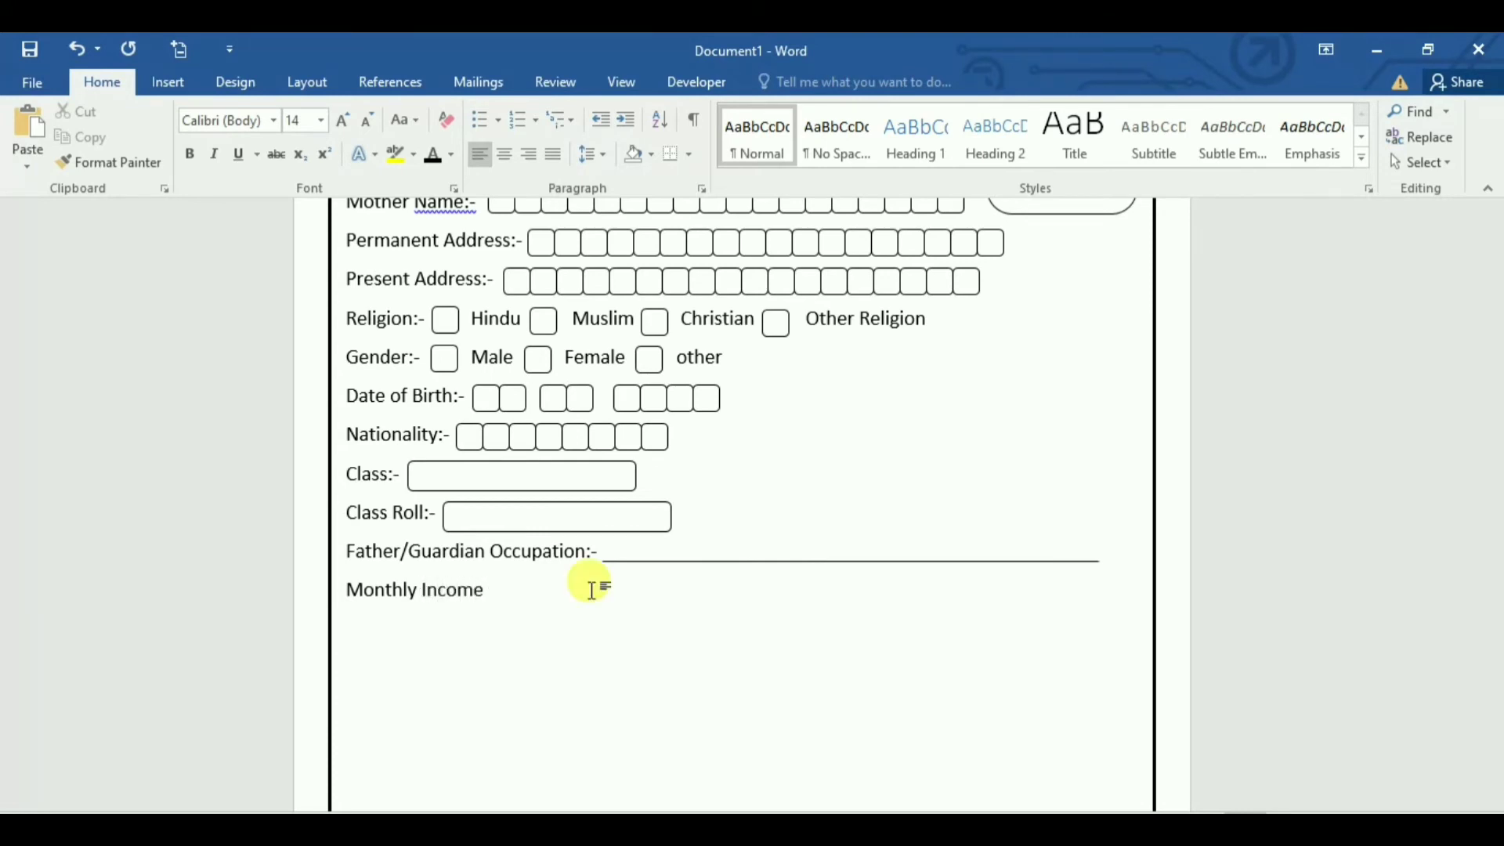
type(":-")
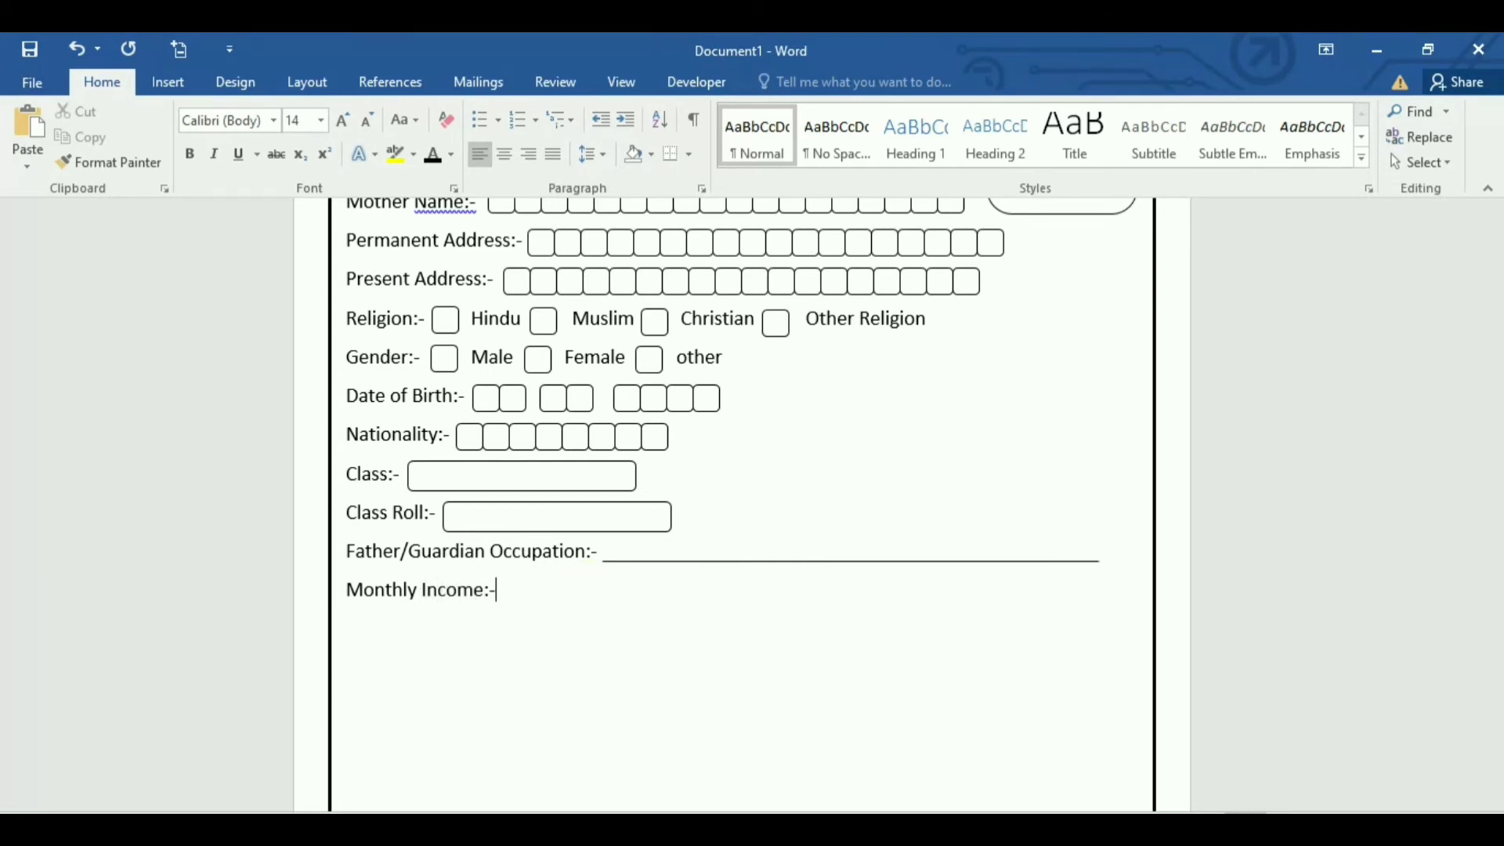
Copy the black occupation answer line beside 'Monthly Income:-' and start a new line
left_click(710, 562)
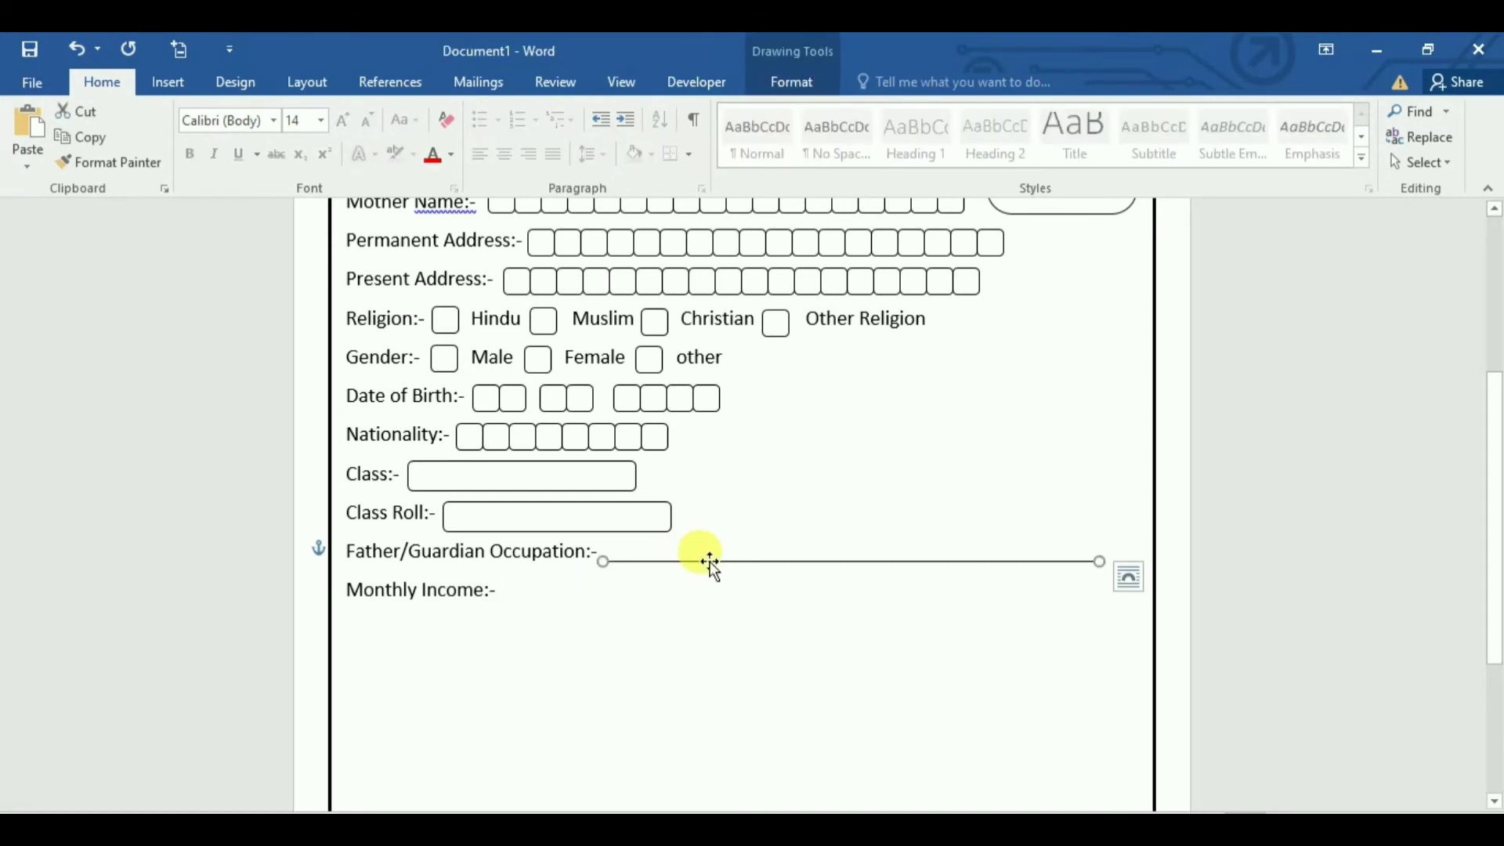
key("ctrl+c")
key("ctrl+v")
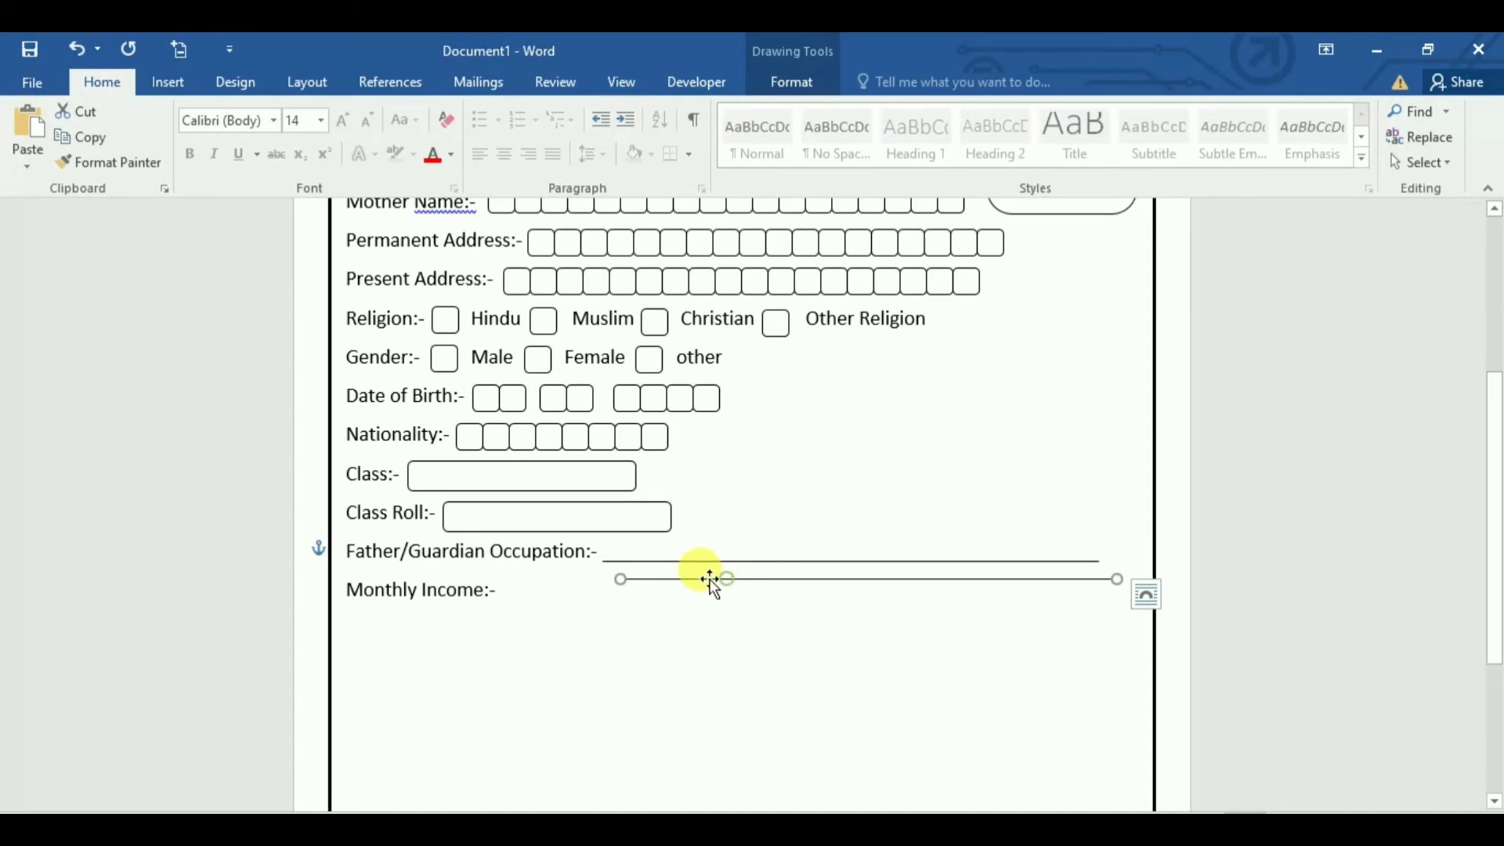
left_click_drag(728, 579, 613, 597)
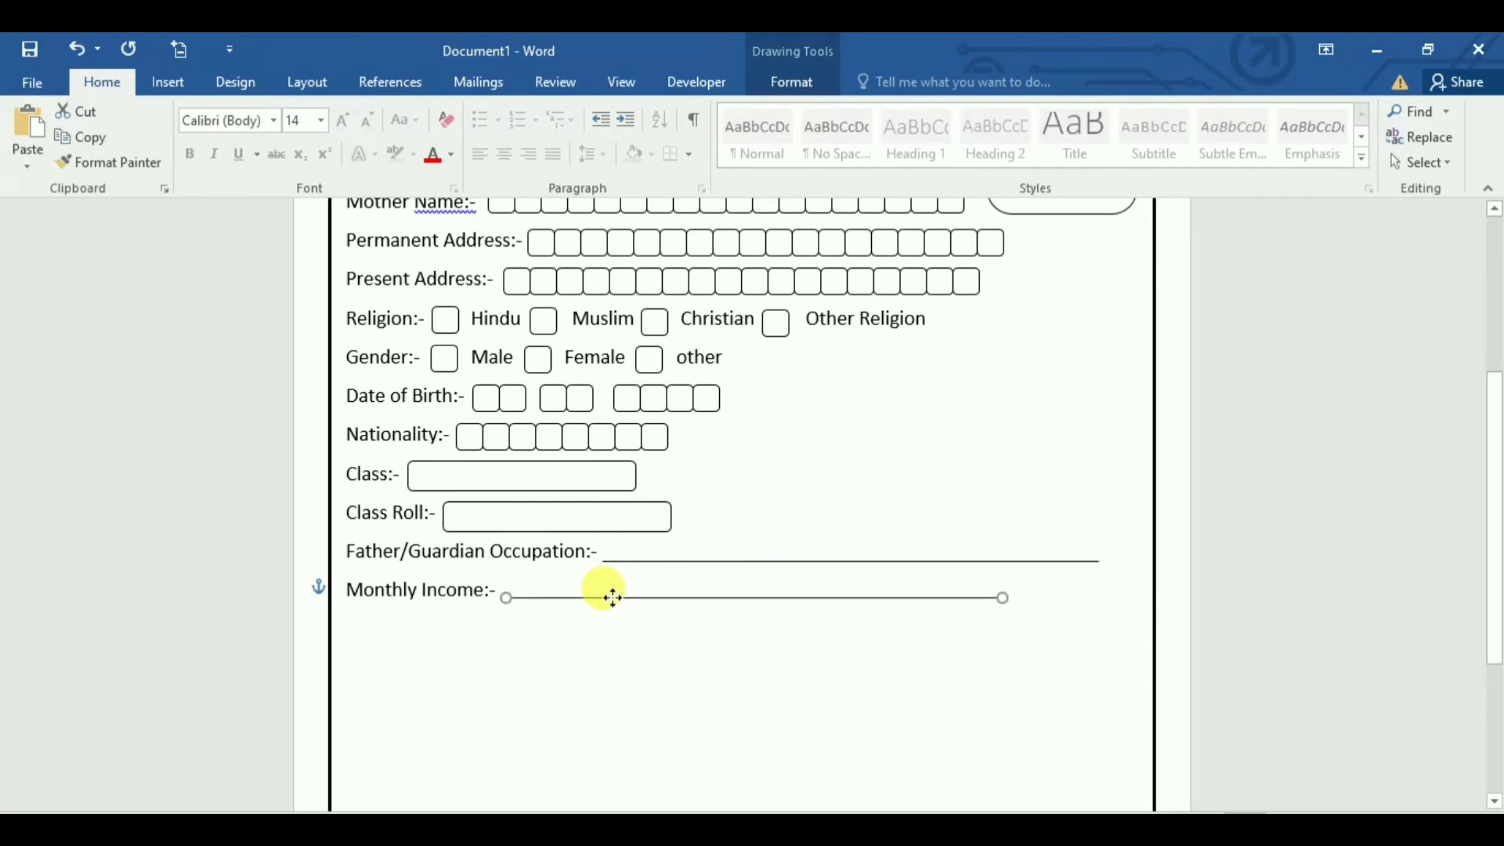
left_click_drag(614, 597, 614, 600)
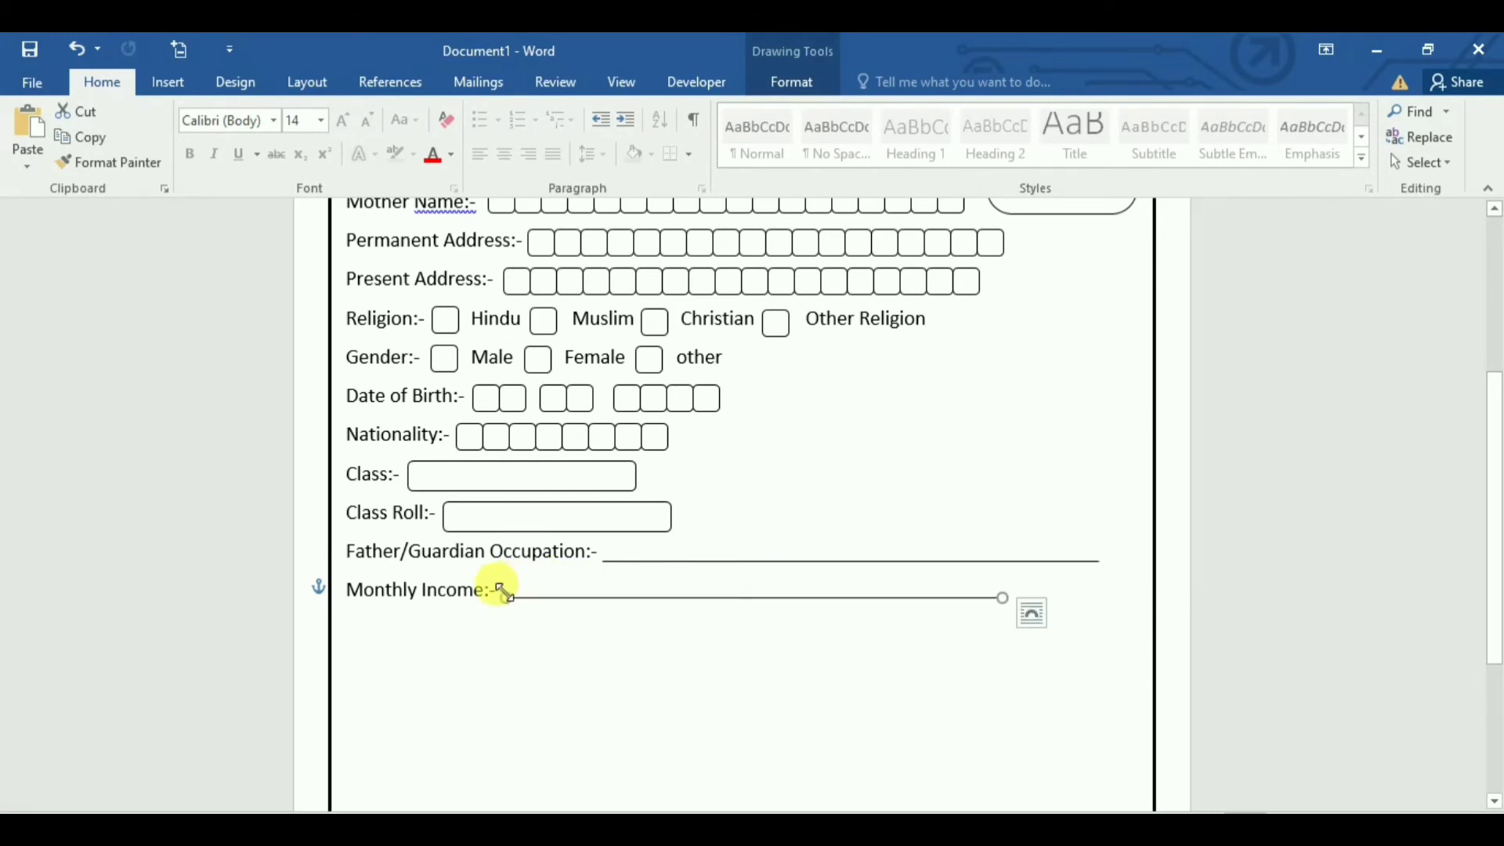
left_click(498, 683)
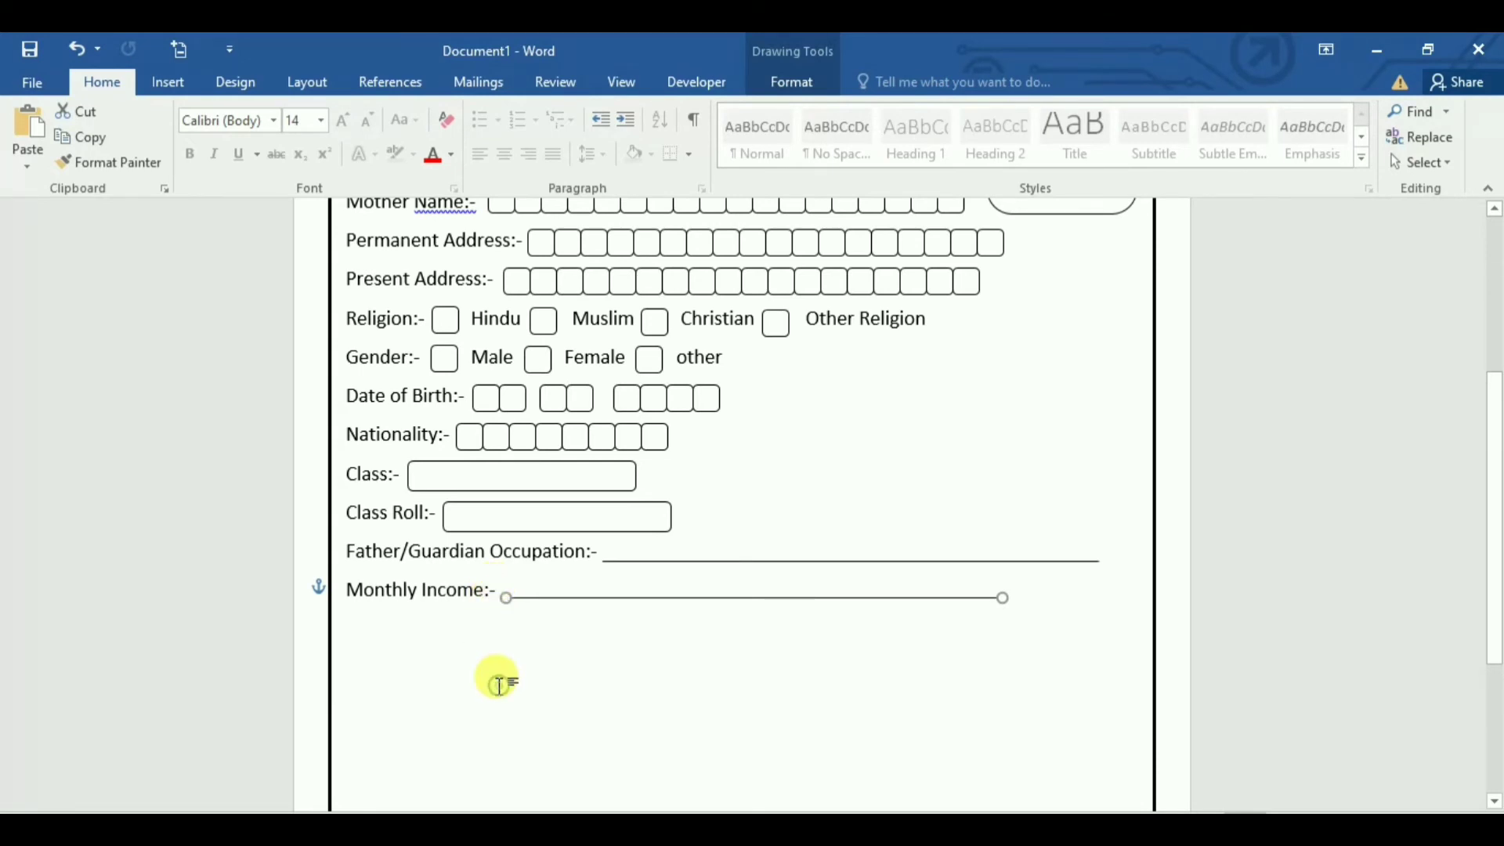
key("Return")
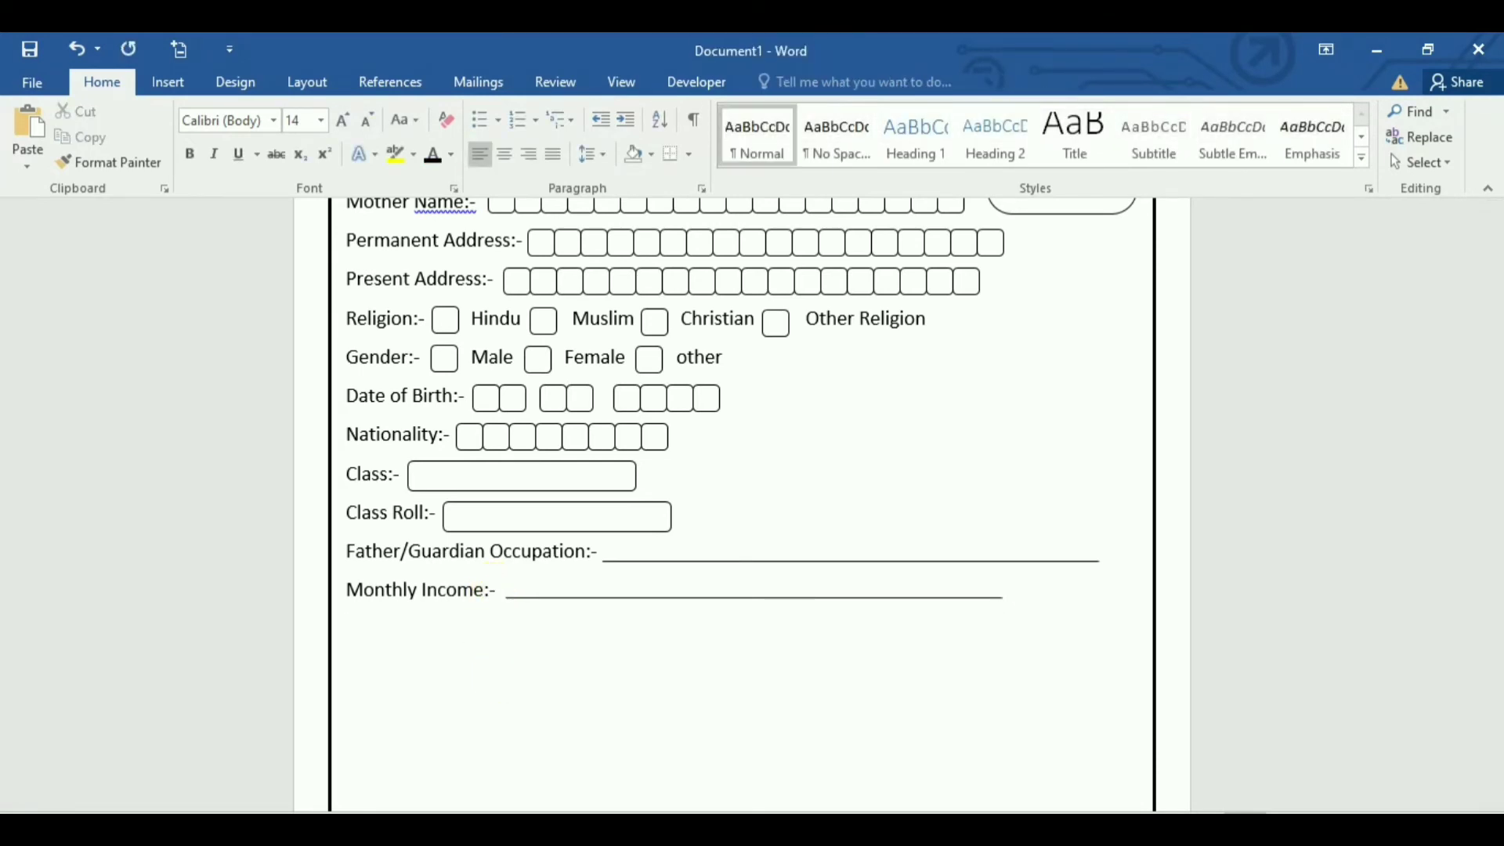
Type the 'Previous School:-' label and paste another copy of the answer line
type("P")
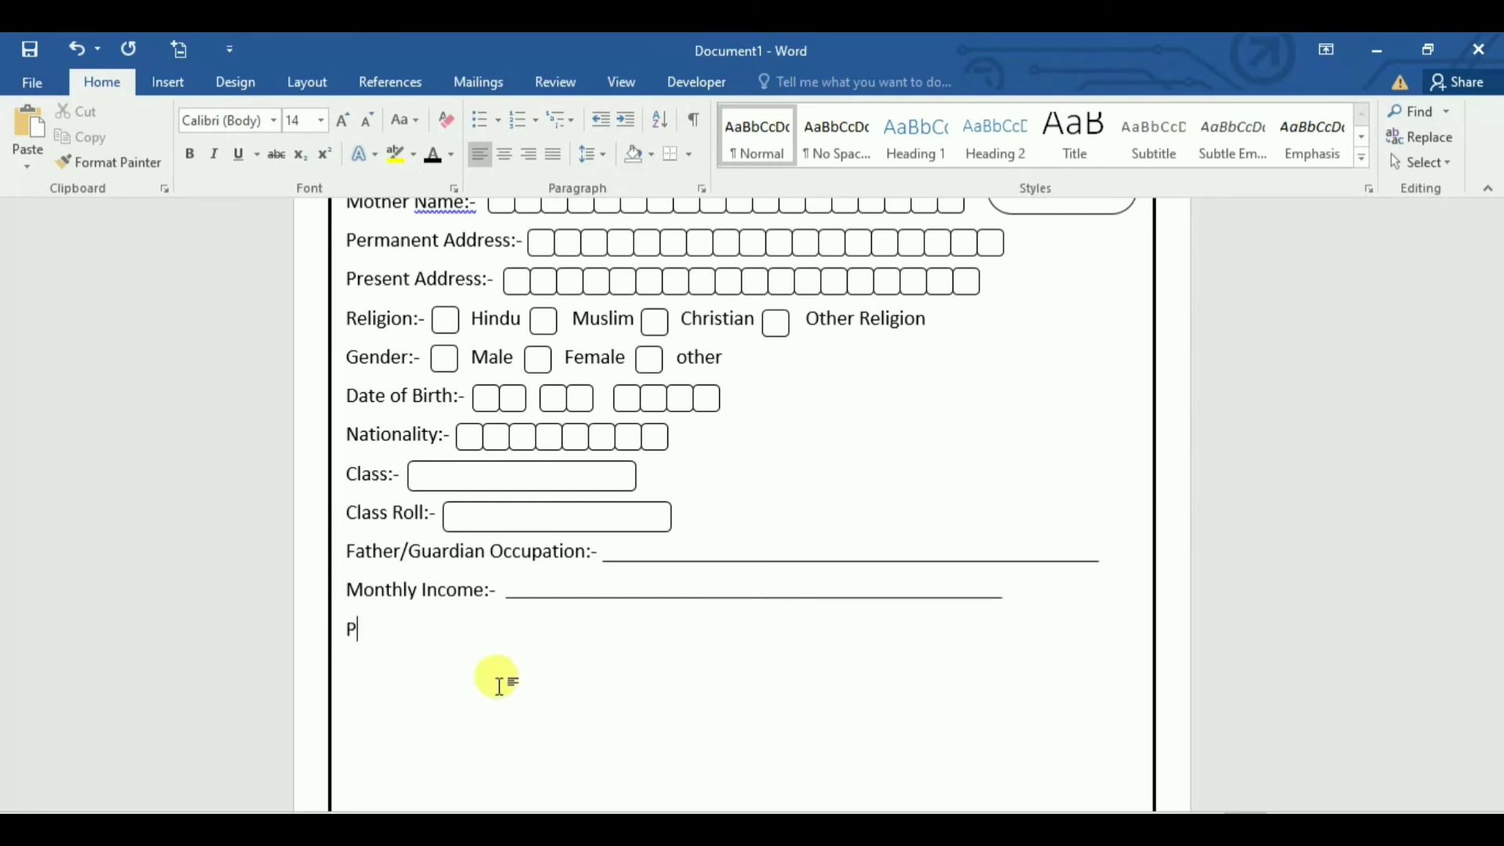
type("re")
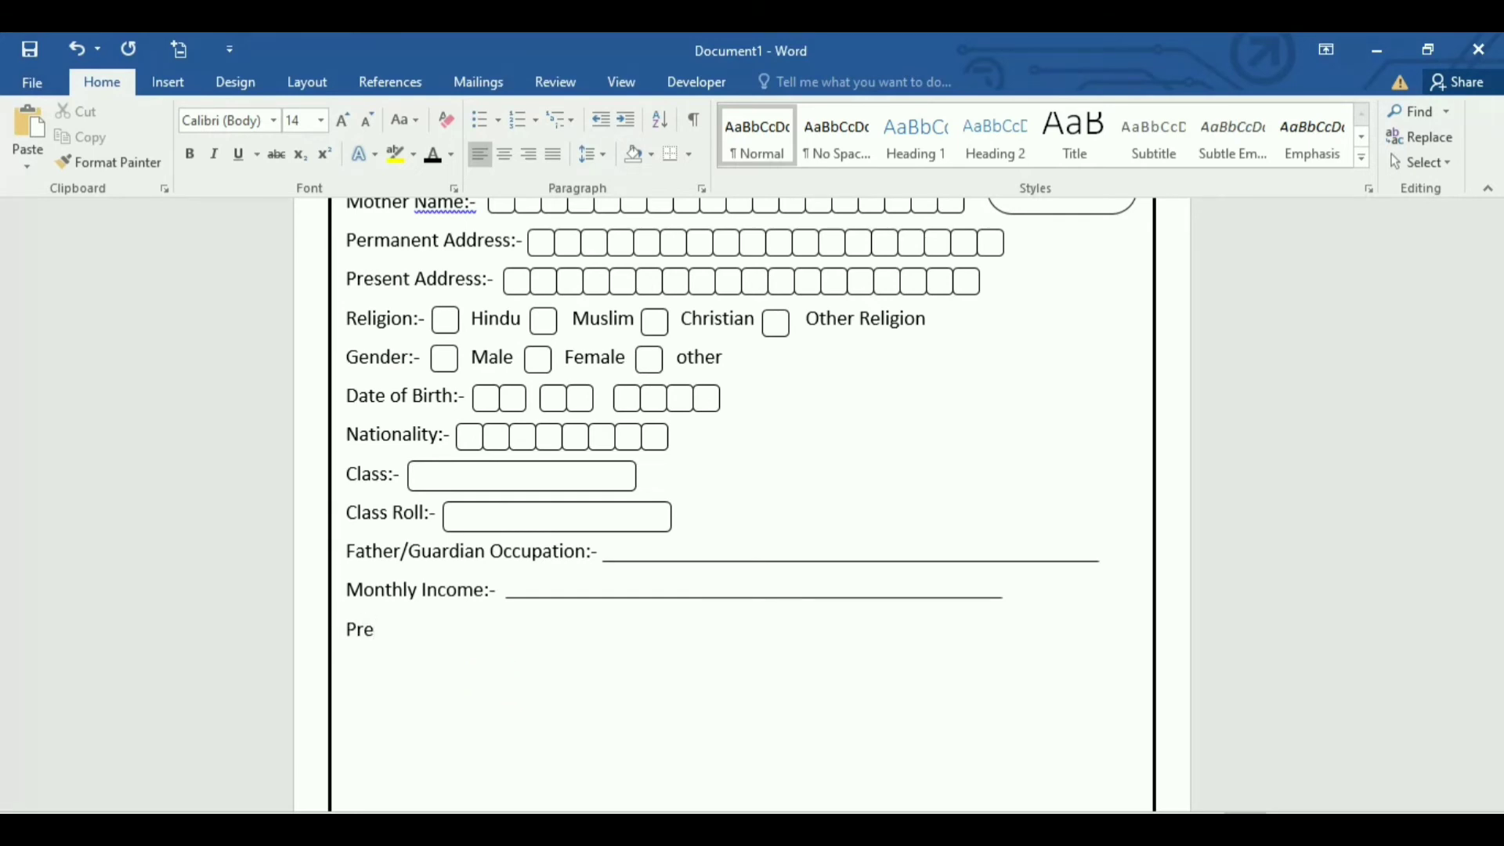
type("vi")
type("ous ")
type("Sc")
type("h")
type("ool:-")
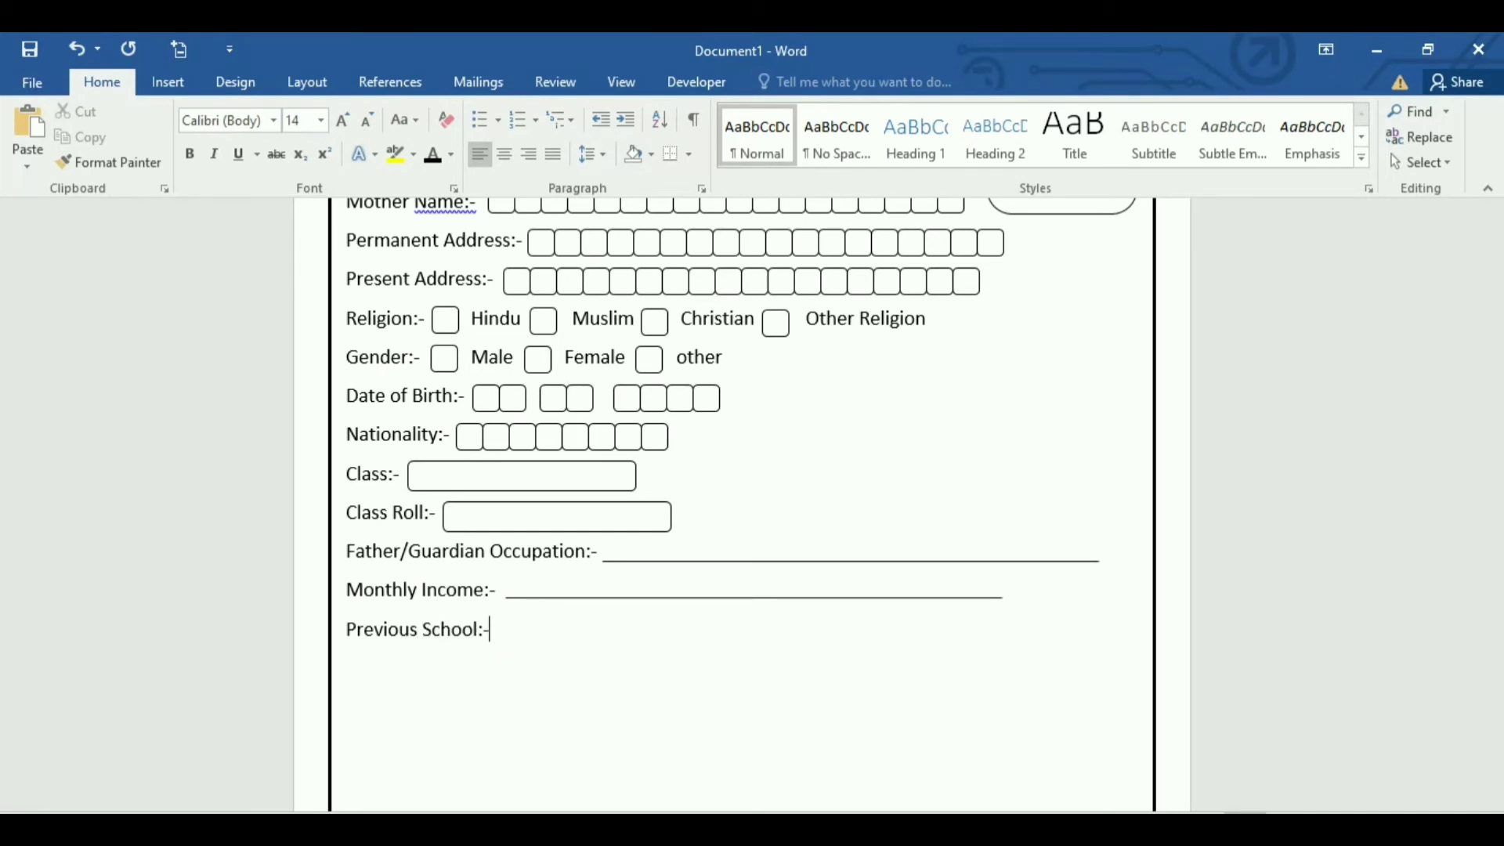
key("ctrl+v")
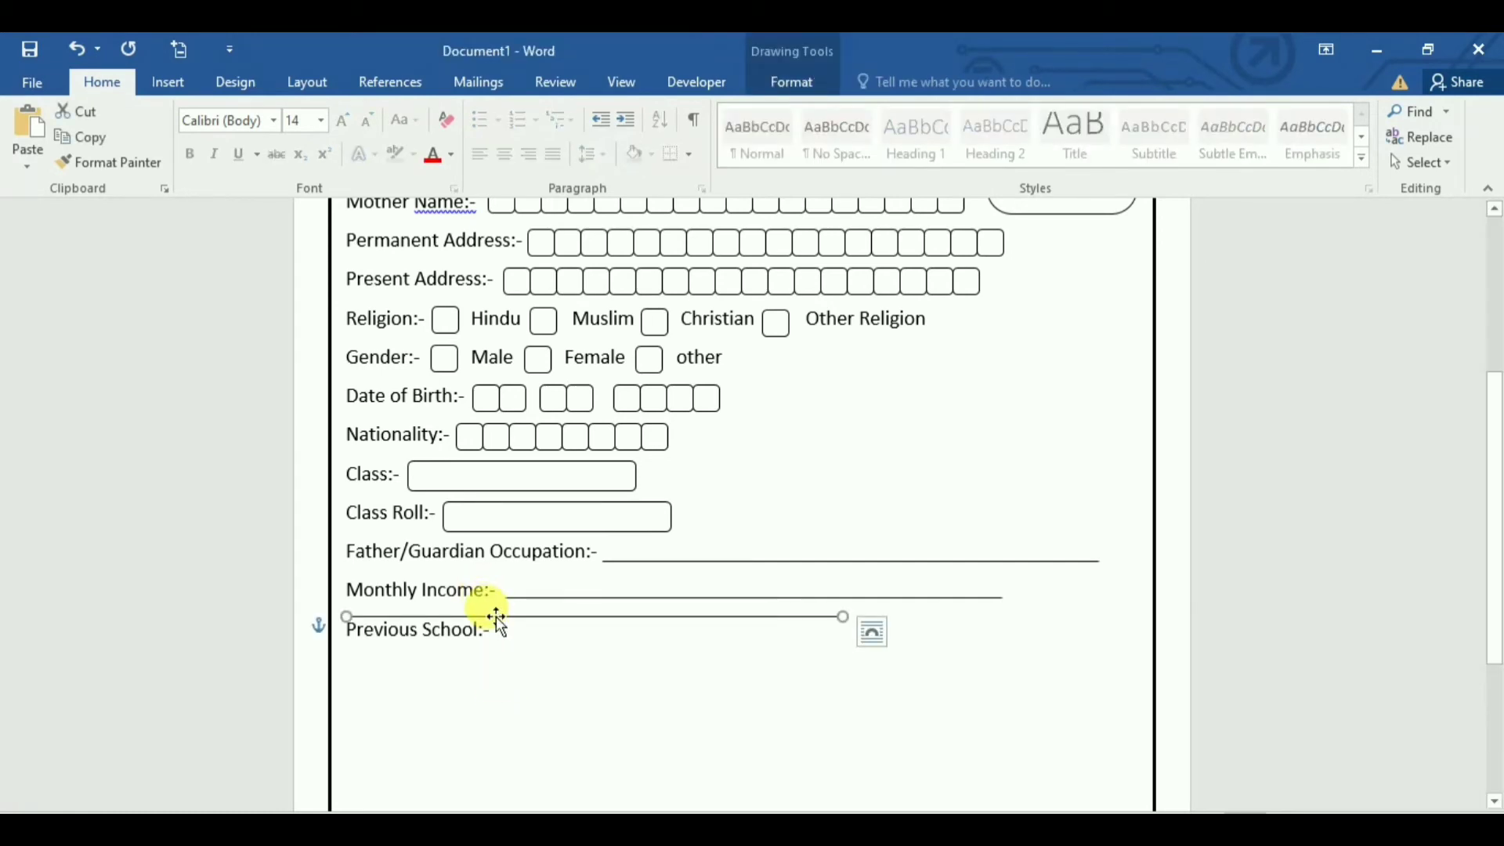
Move the pasted answer line beside 'Previous School:-' and start a new line below
mouse_move(496, 617)
left_mouse_down()
mouse_move(691, 627)
mouse_move(652, 639)
left_mouse_up()
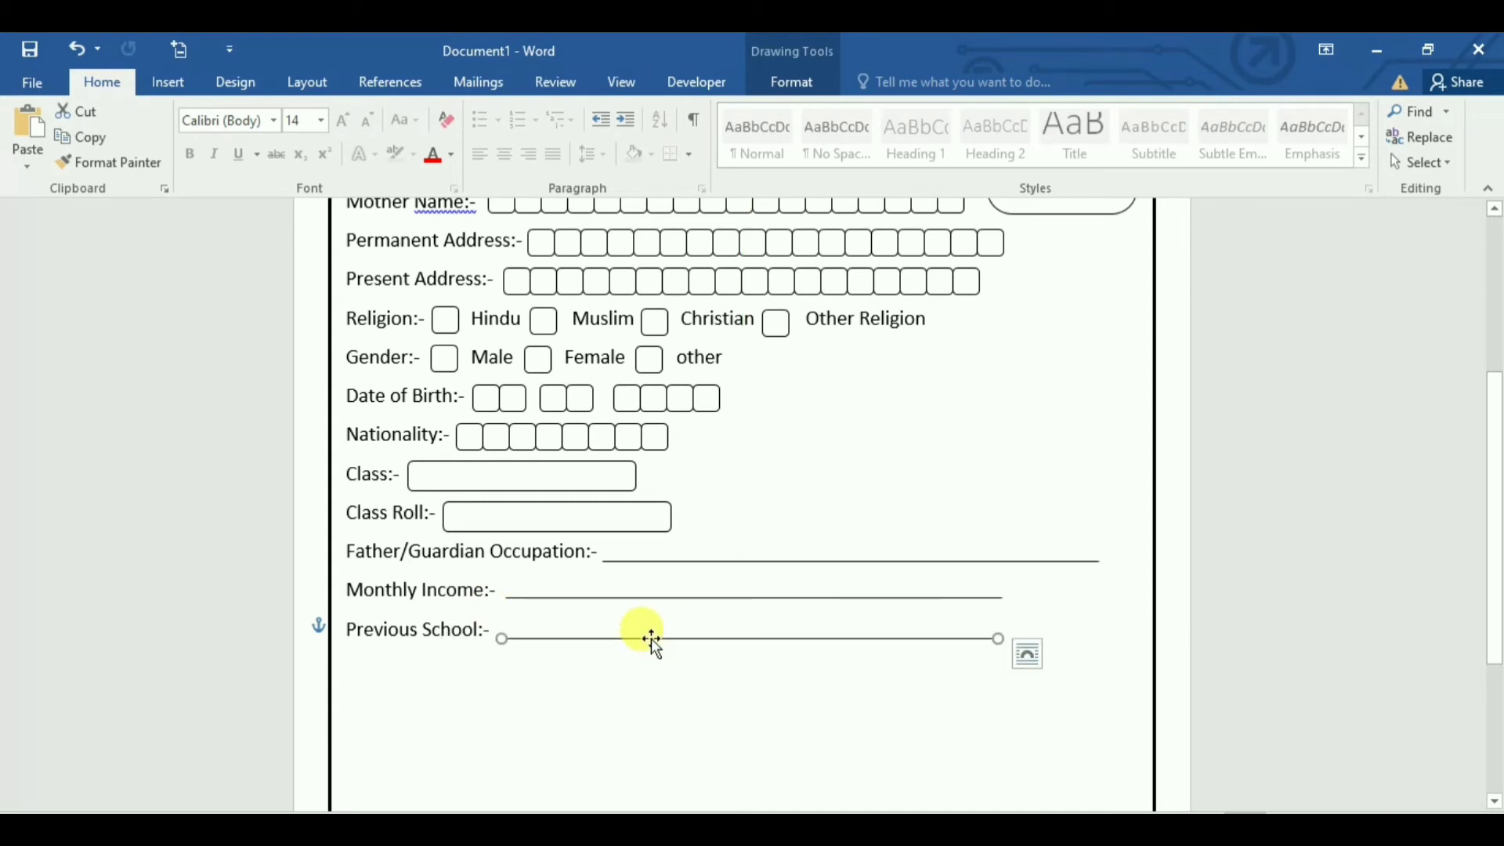
left_click(493, 636)
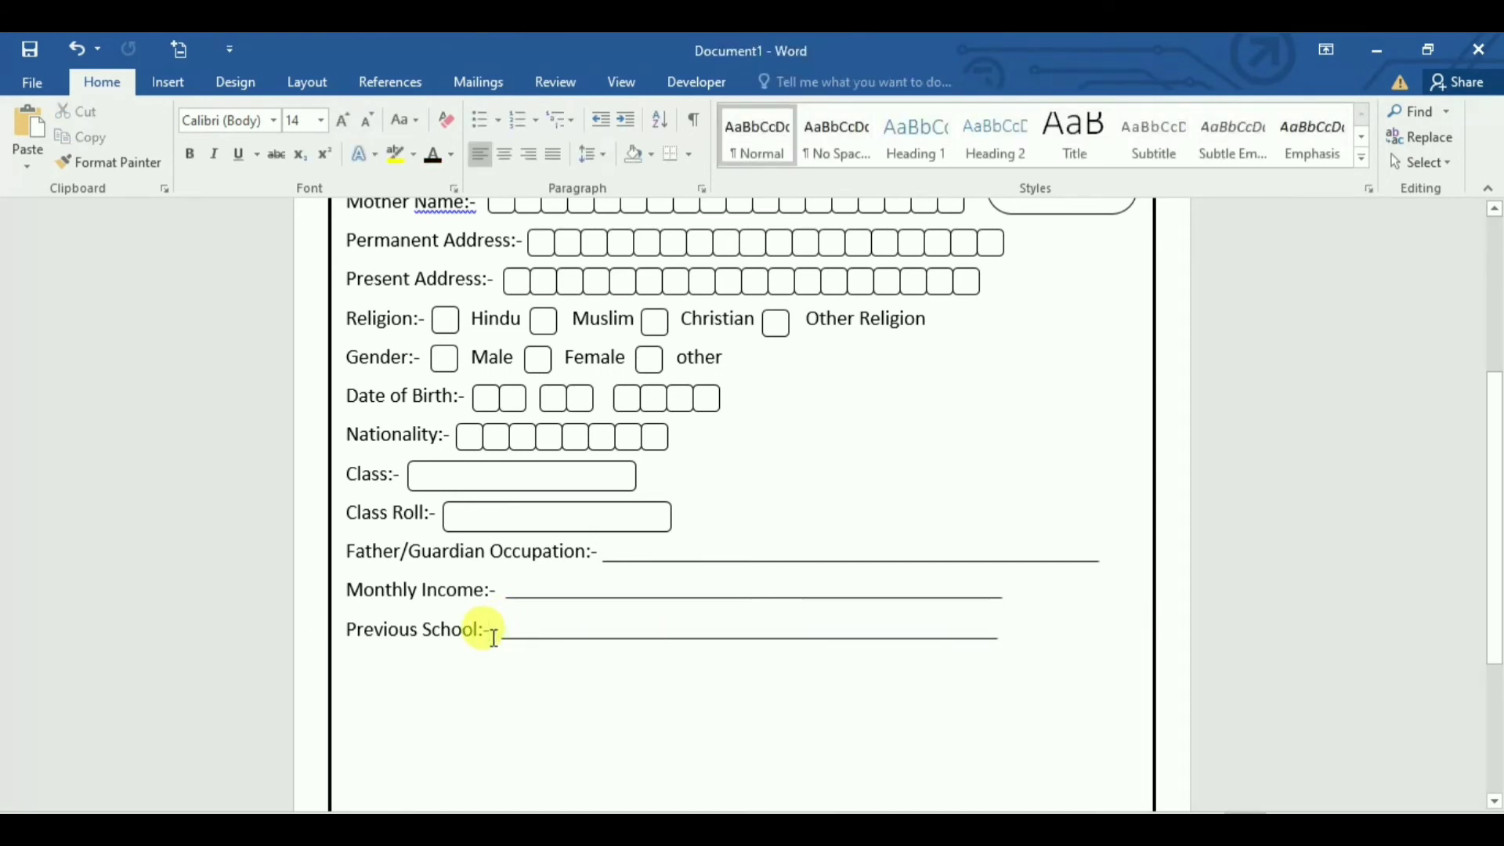
key("Return")
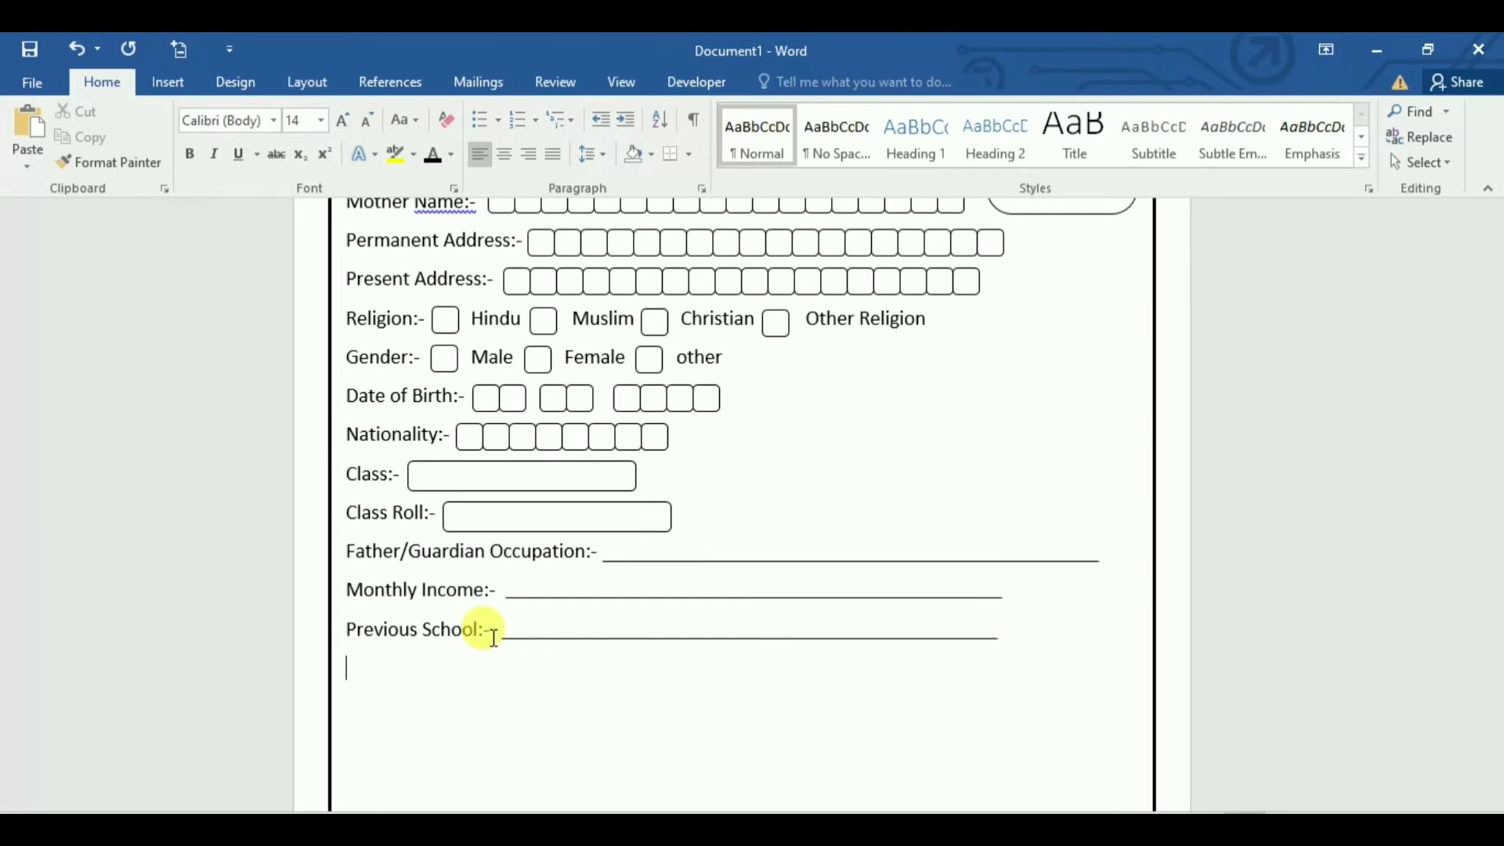
Add the 'Reason For Leaving Last School:-' label with a pasted answer line beside it
type("Re")
type("ason")
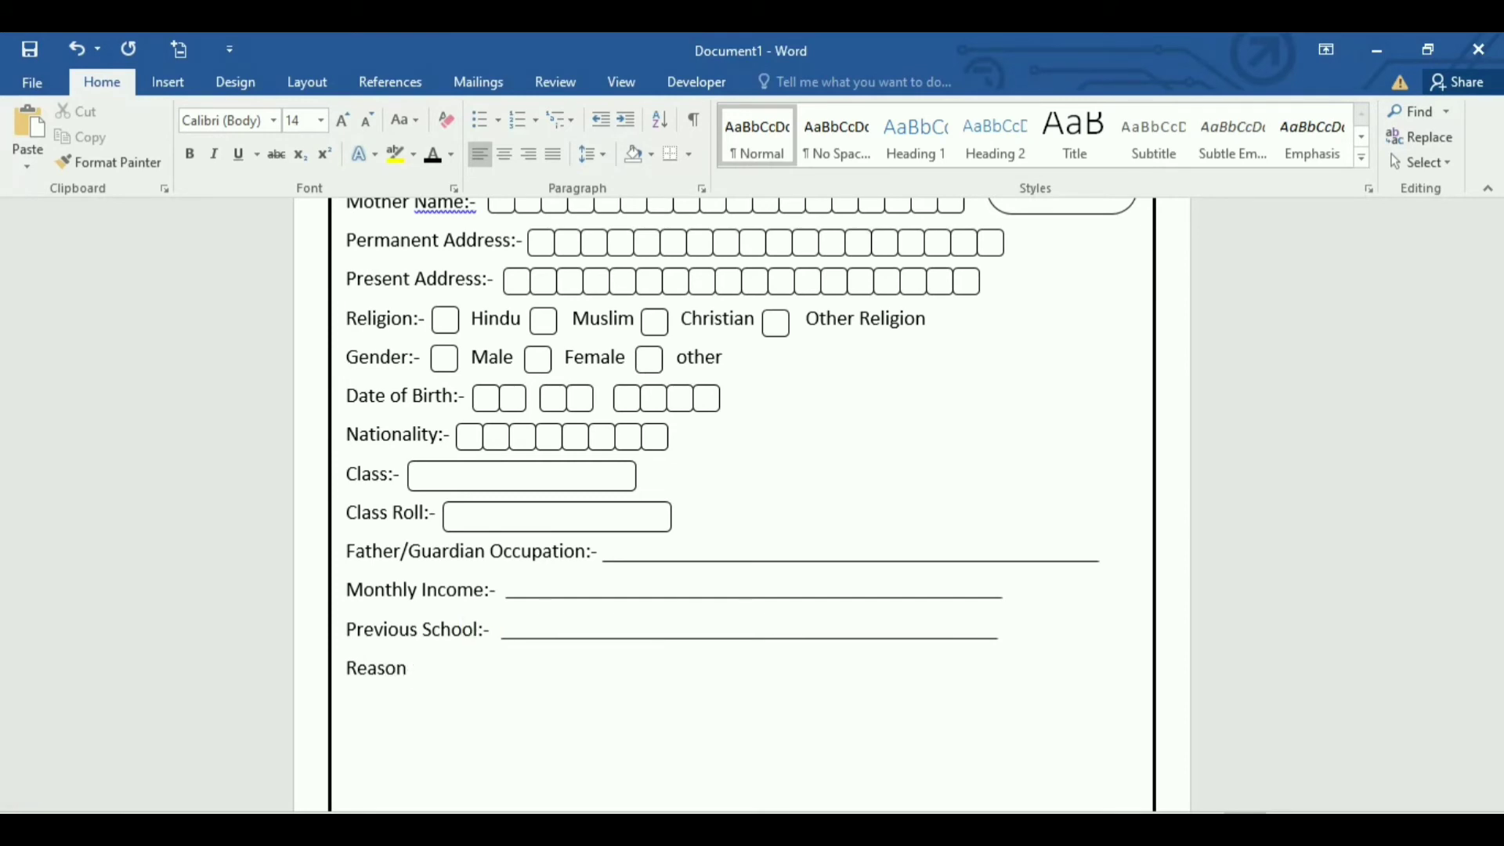
type(" For :")
key("BackSpace")
type("L")
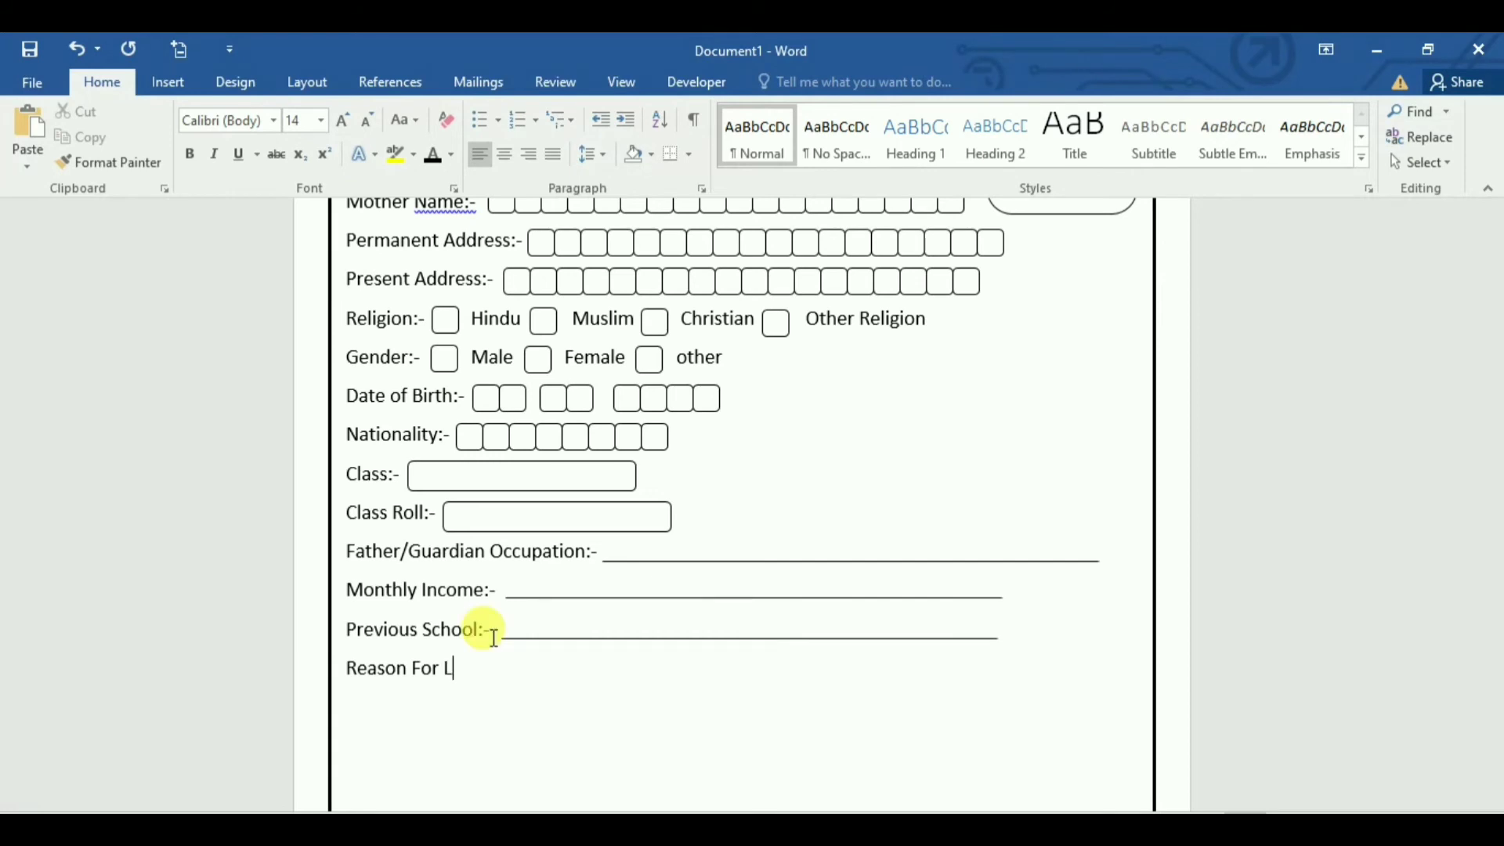
type("ea")
type("ving L")
type("ast ")
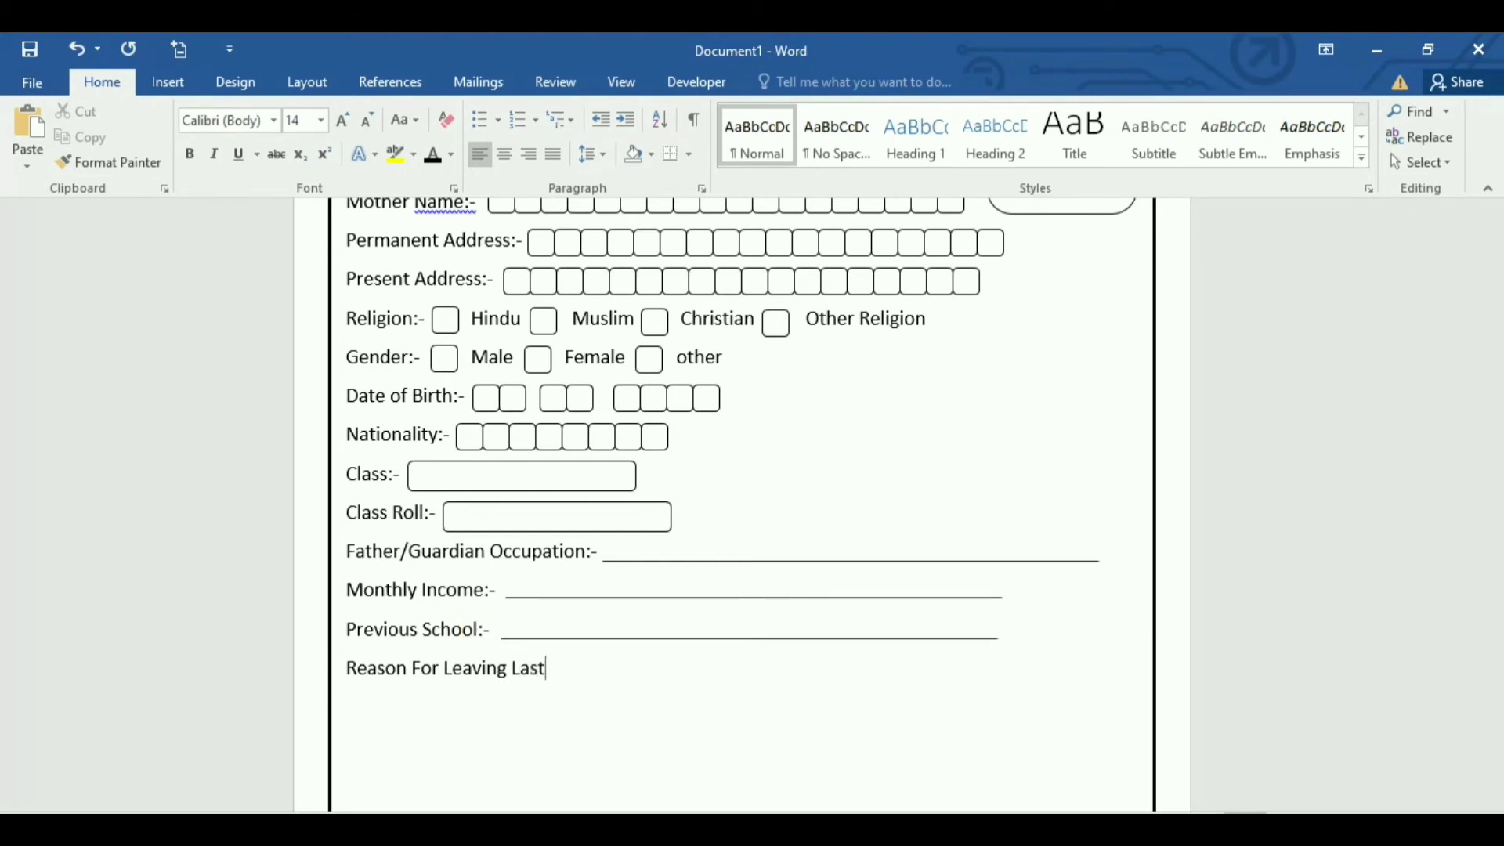
type("Sch")
type("ool")
type(":-")
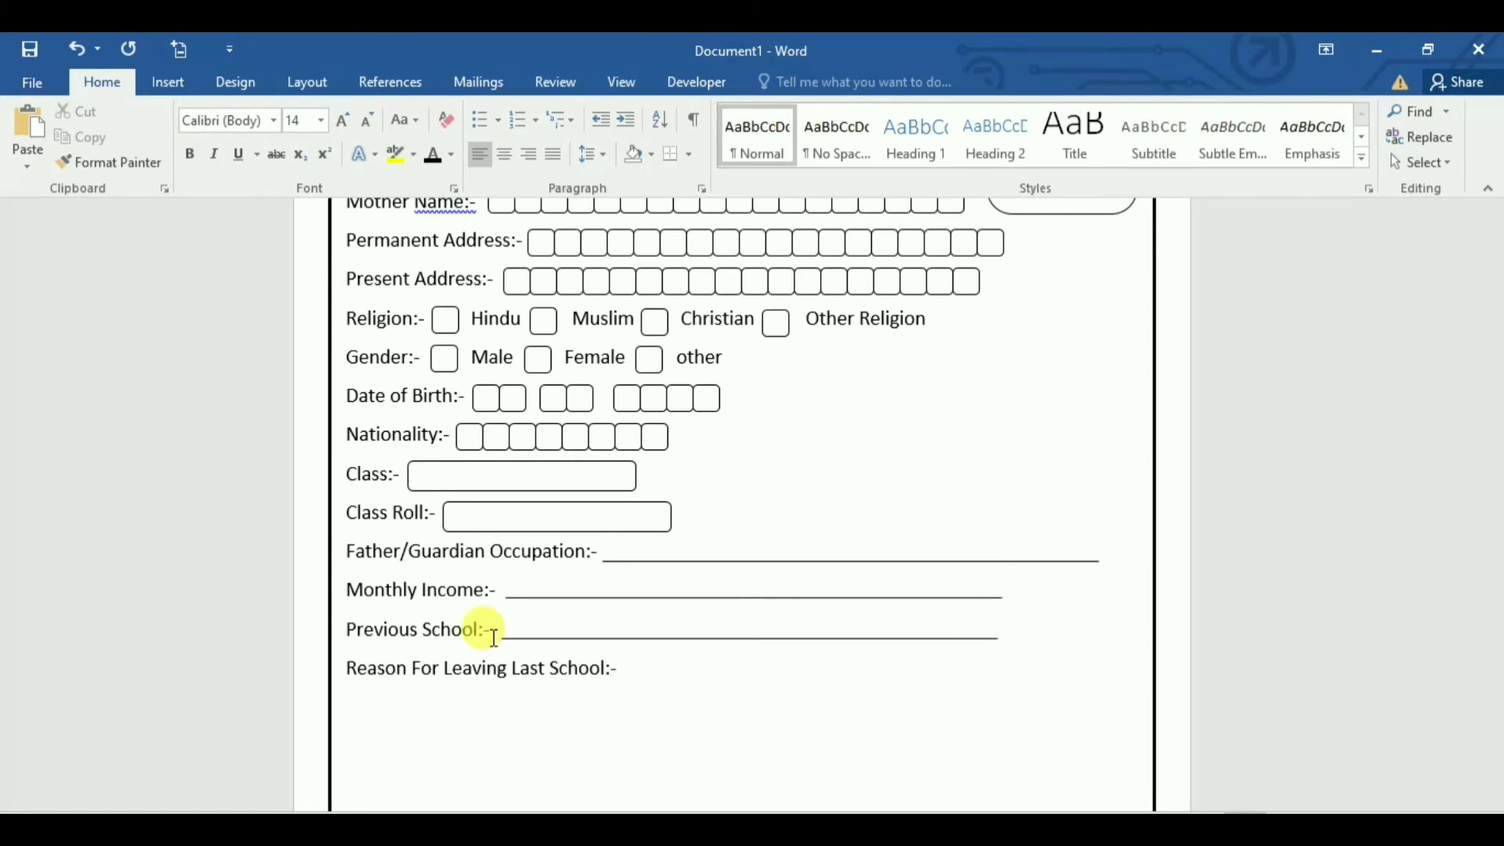
key("ctrl+v")
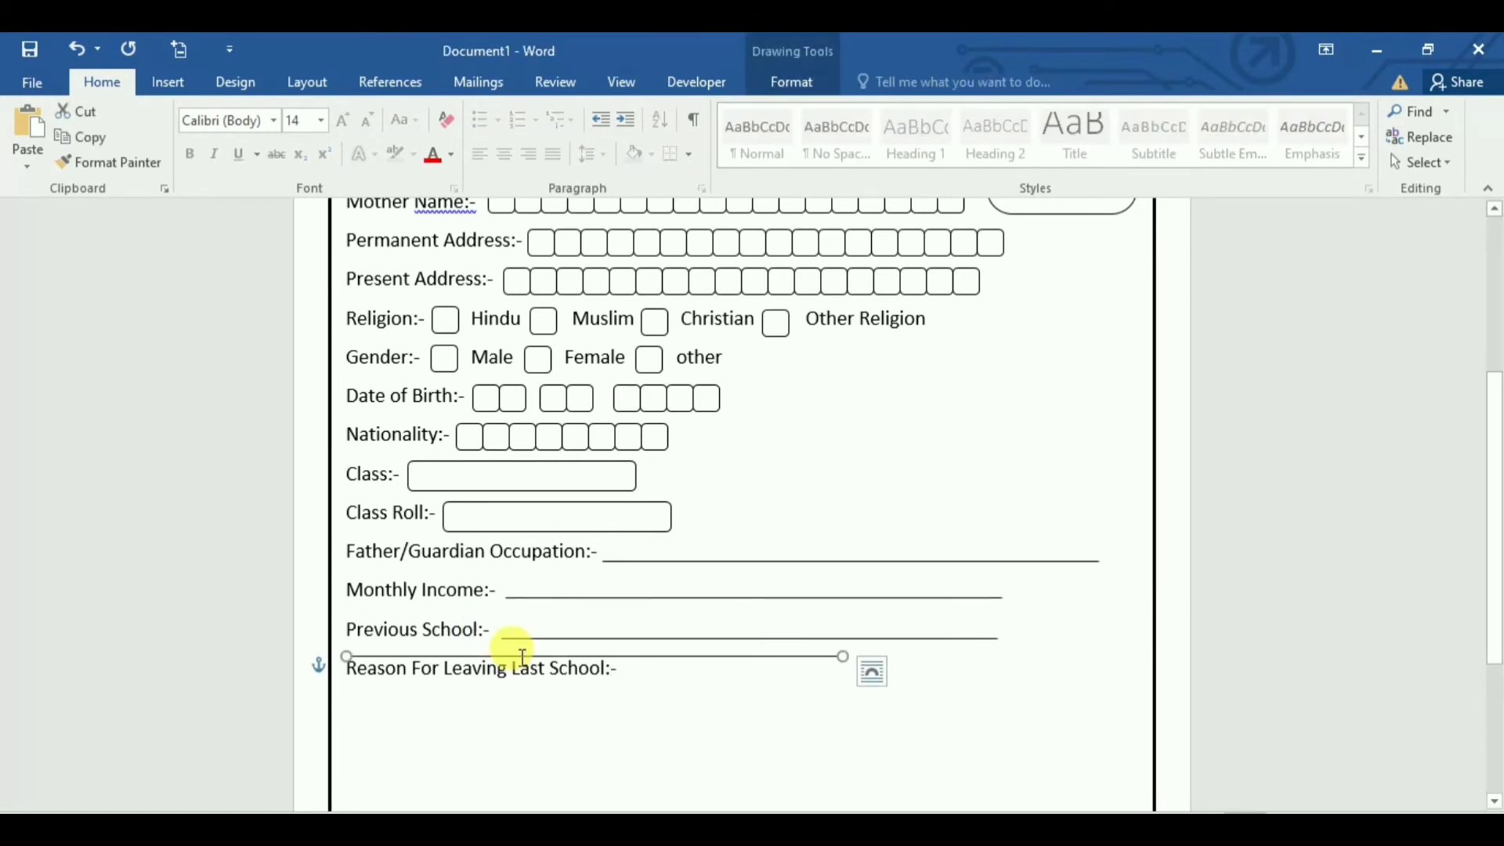
left_click(522, 654)
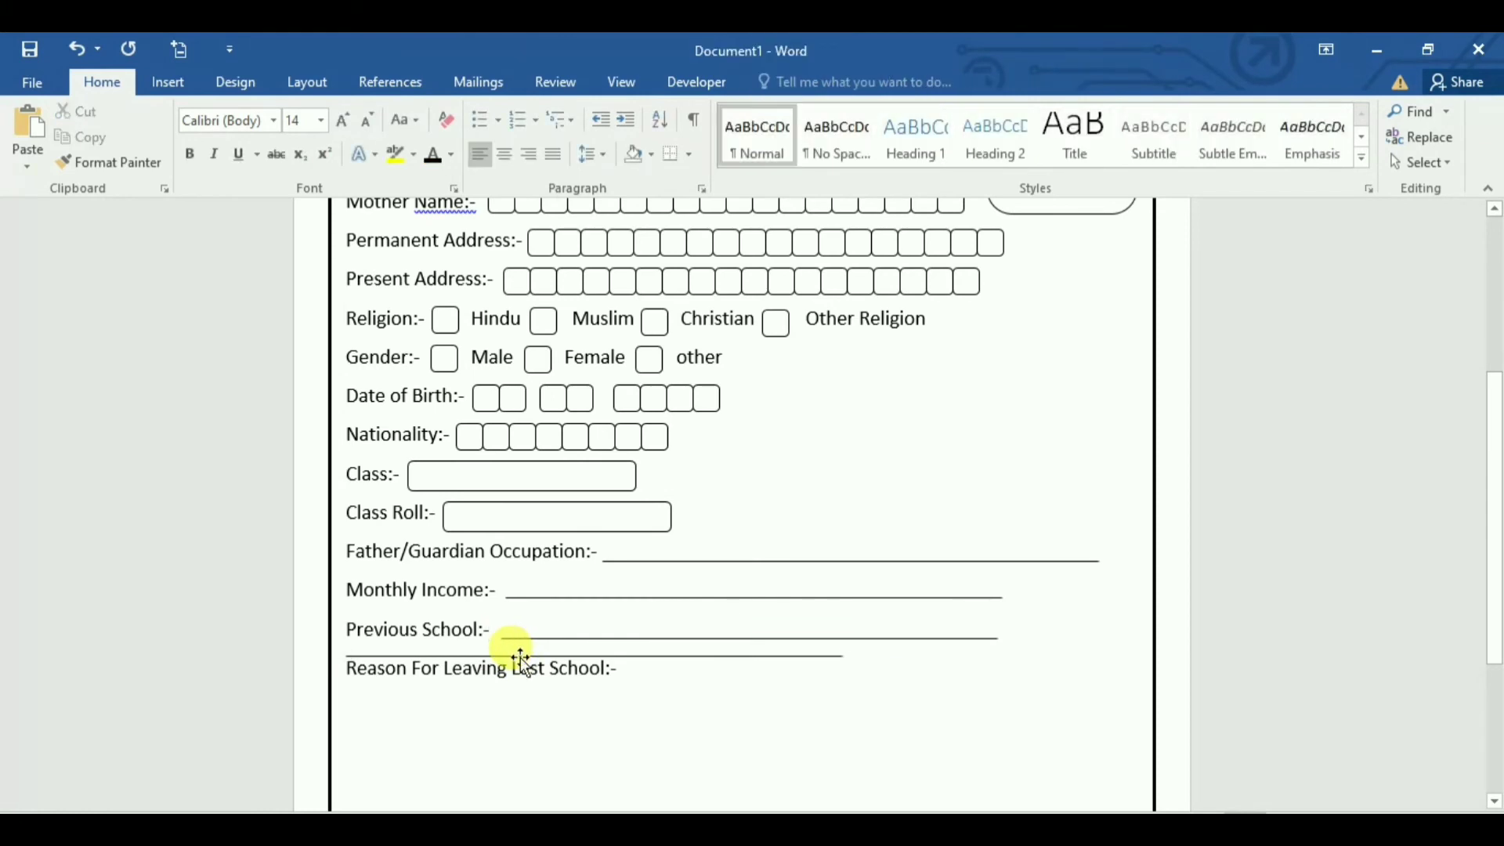
left_click(520, 657)
mouse_move(520, 656)
left_mouse_down()
mouse_move(828, 680)
mouse_move(797, 679)
left_mouse_up()
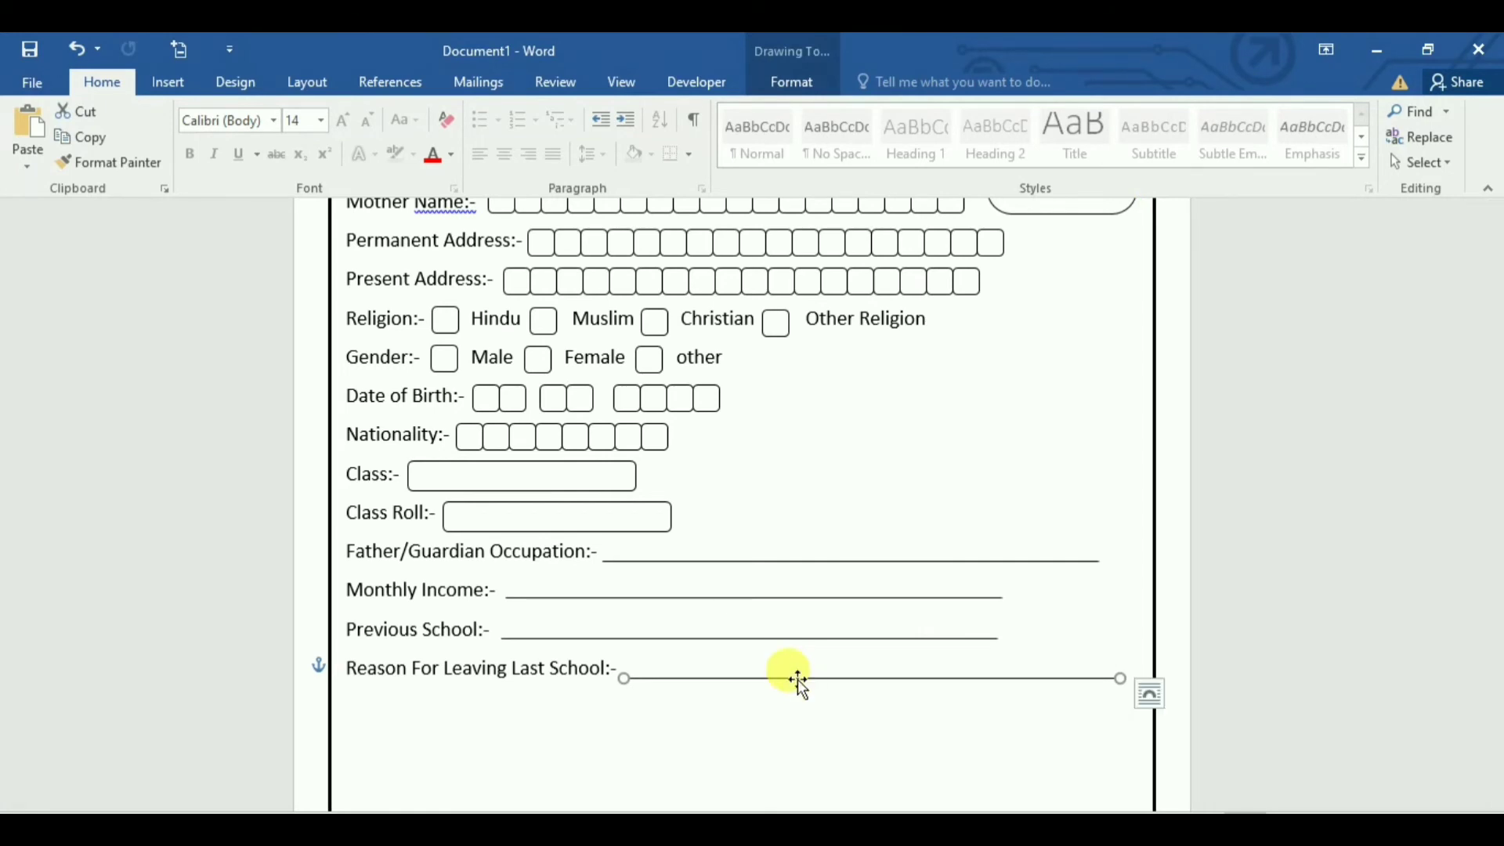
Start a new line below and begin typing the Registration label
left_click(742, 718)
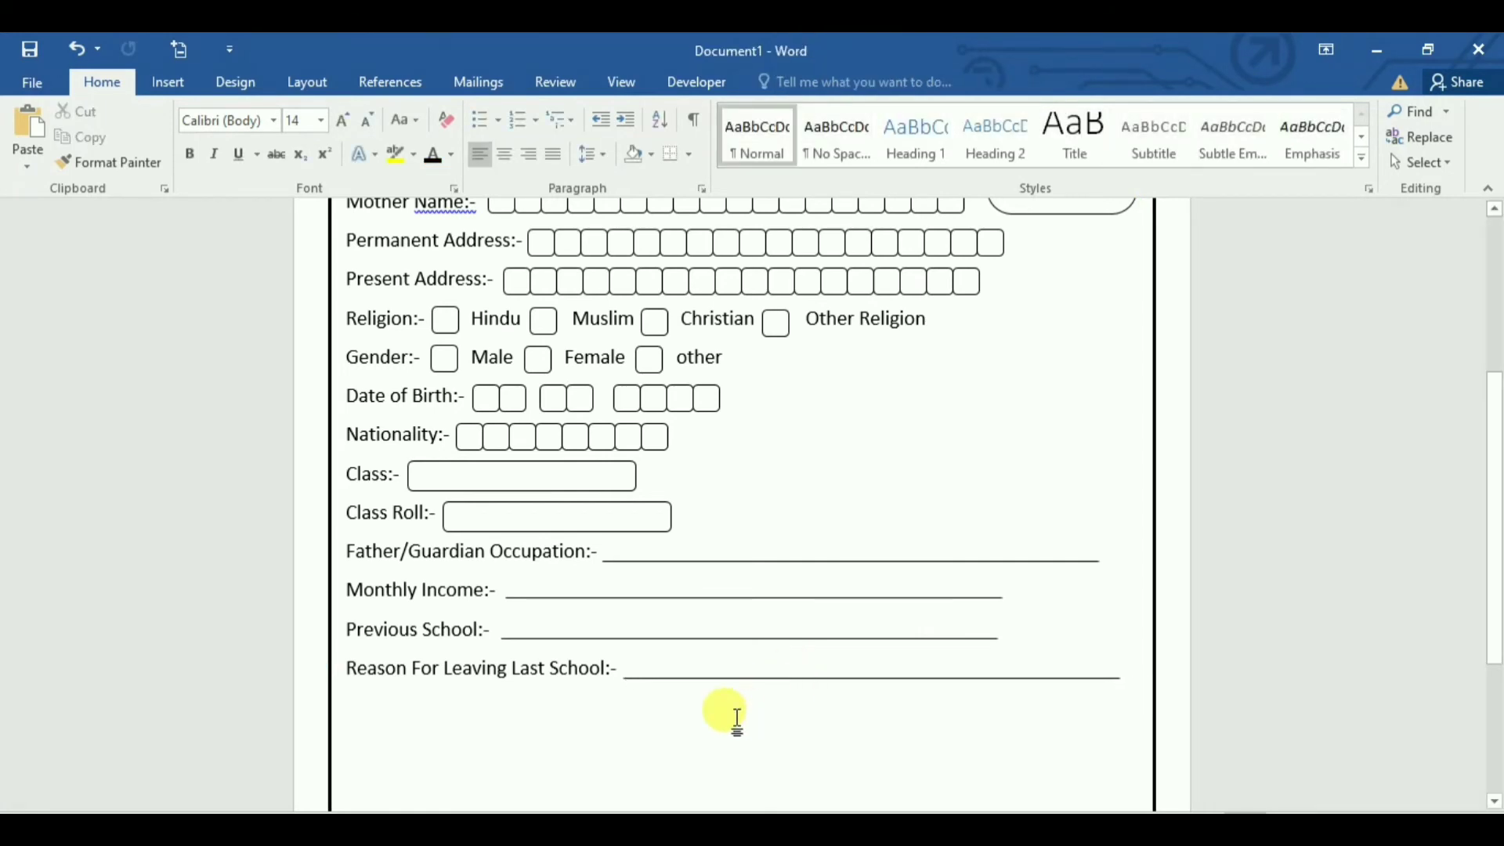
key("Return")
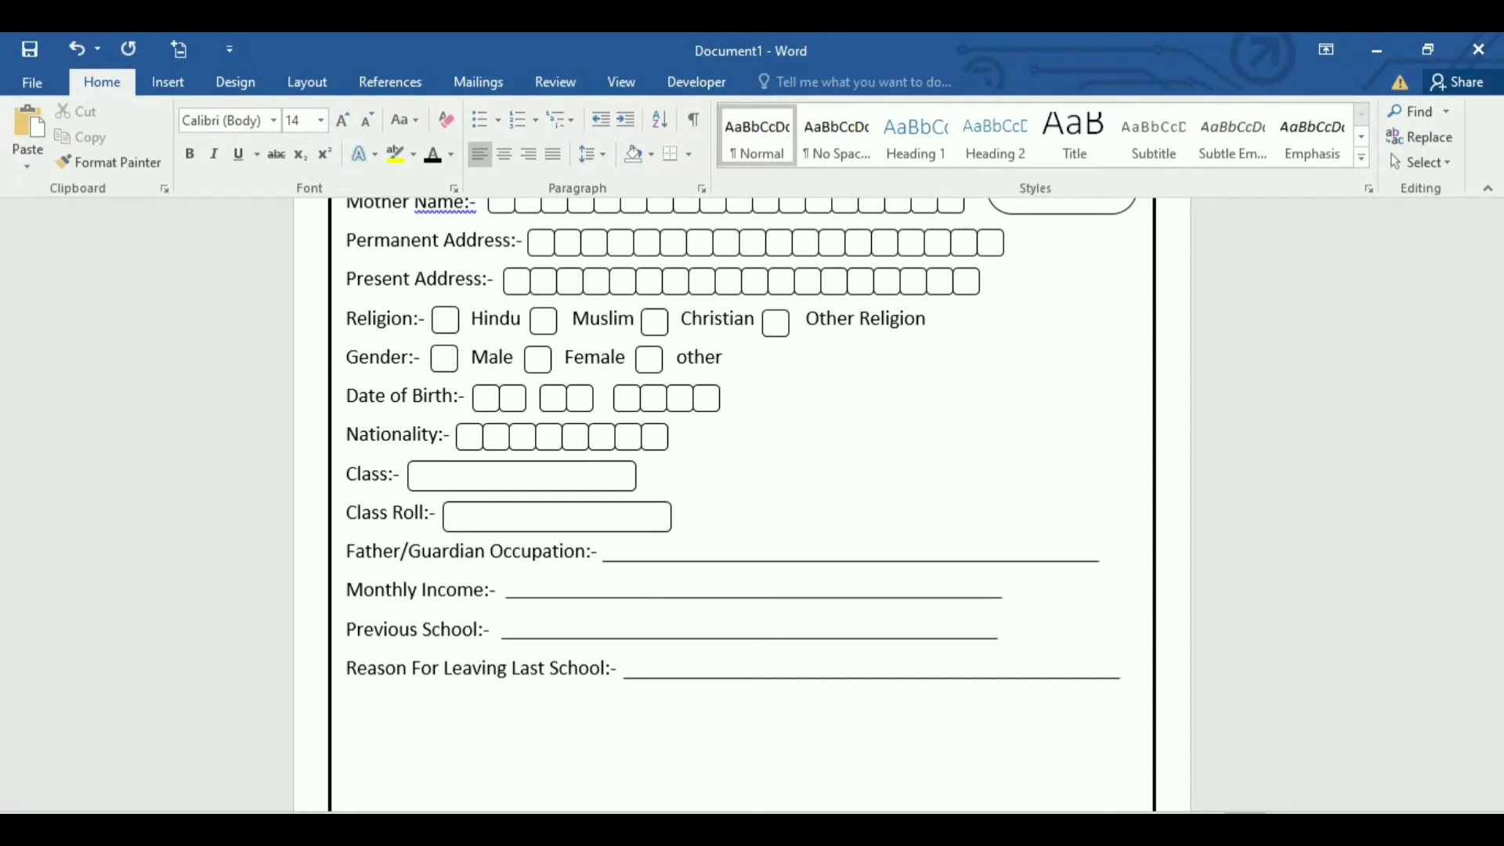
type("Re")
type("gid")
Finish the 'Registration Number:-' label and place a copy of the Present Address box row after it
key("BackSpace")
type("st")
type("rat")
type("ion ")
type("Num")
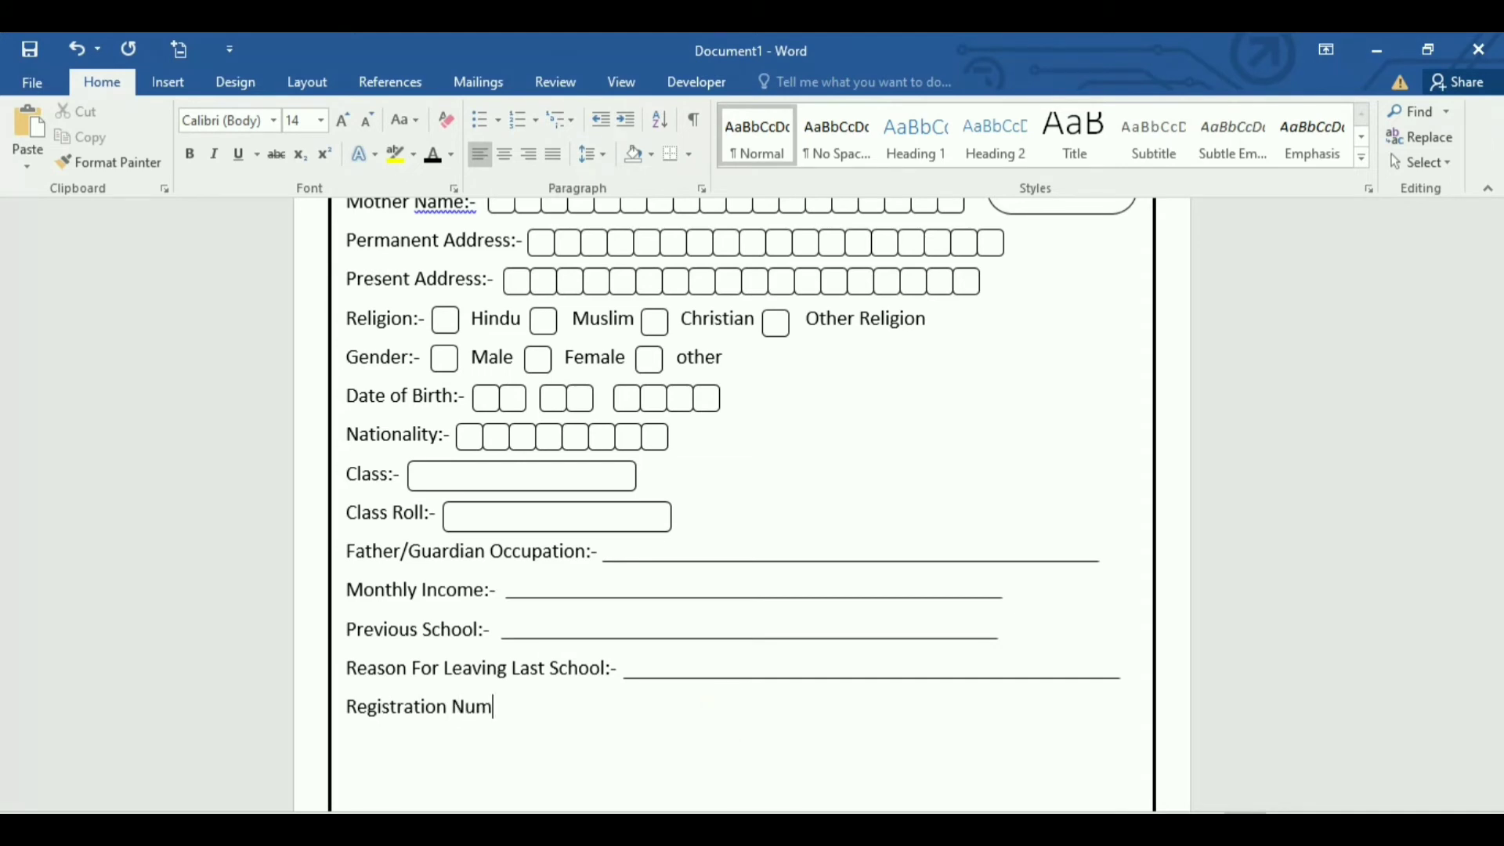
type("ber:-")
left_click(707, 281)
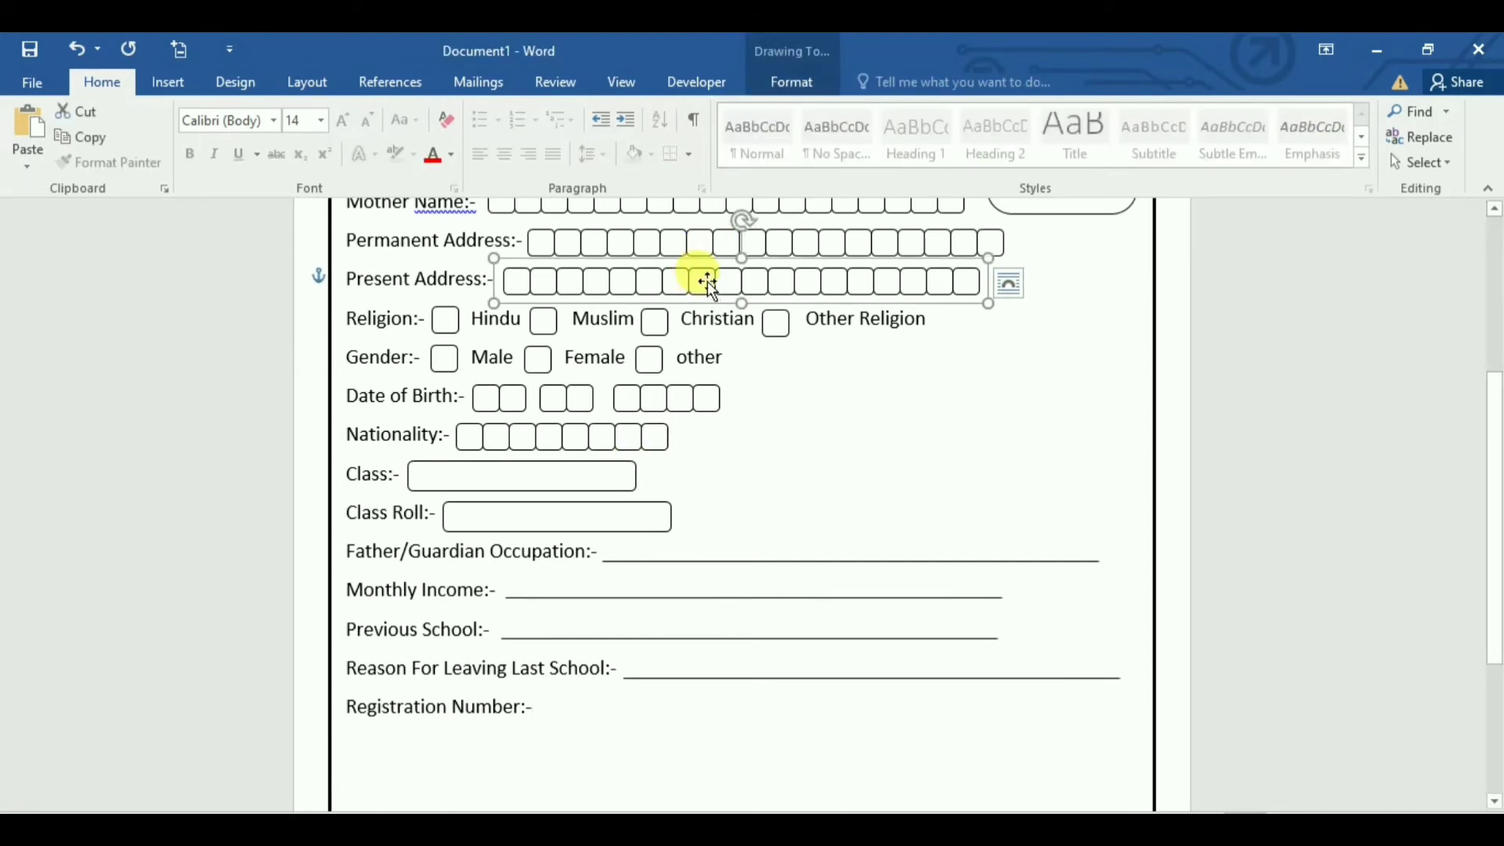
left_click(560, 725)
key("ctrl+v")
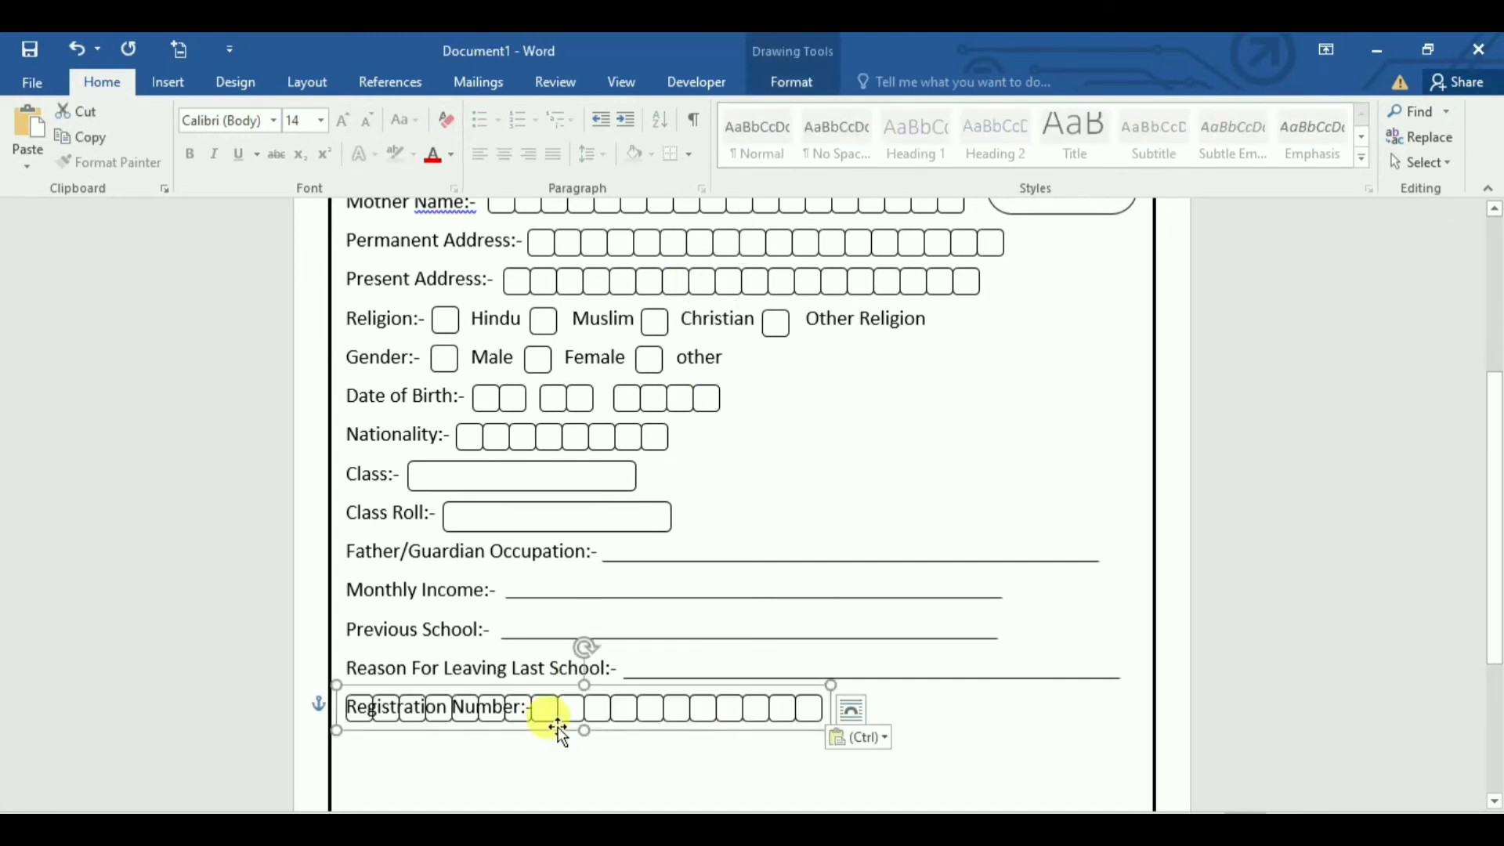
left_click_drag(547, 717, 732, 719)
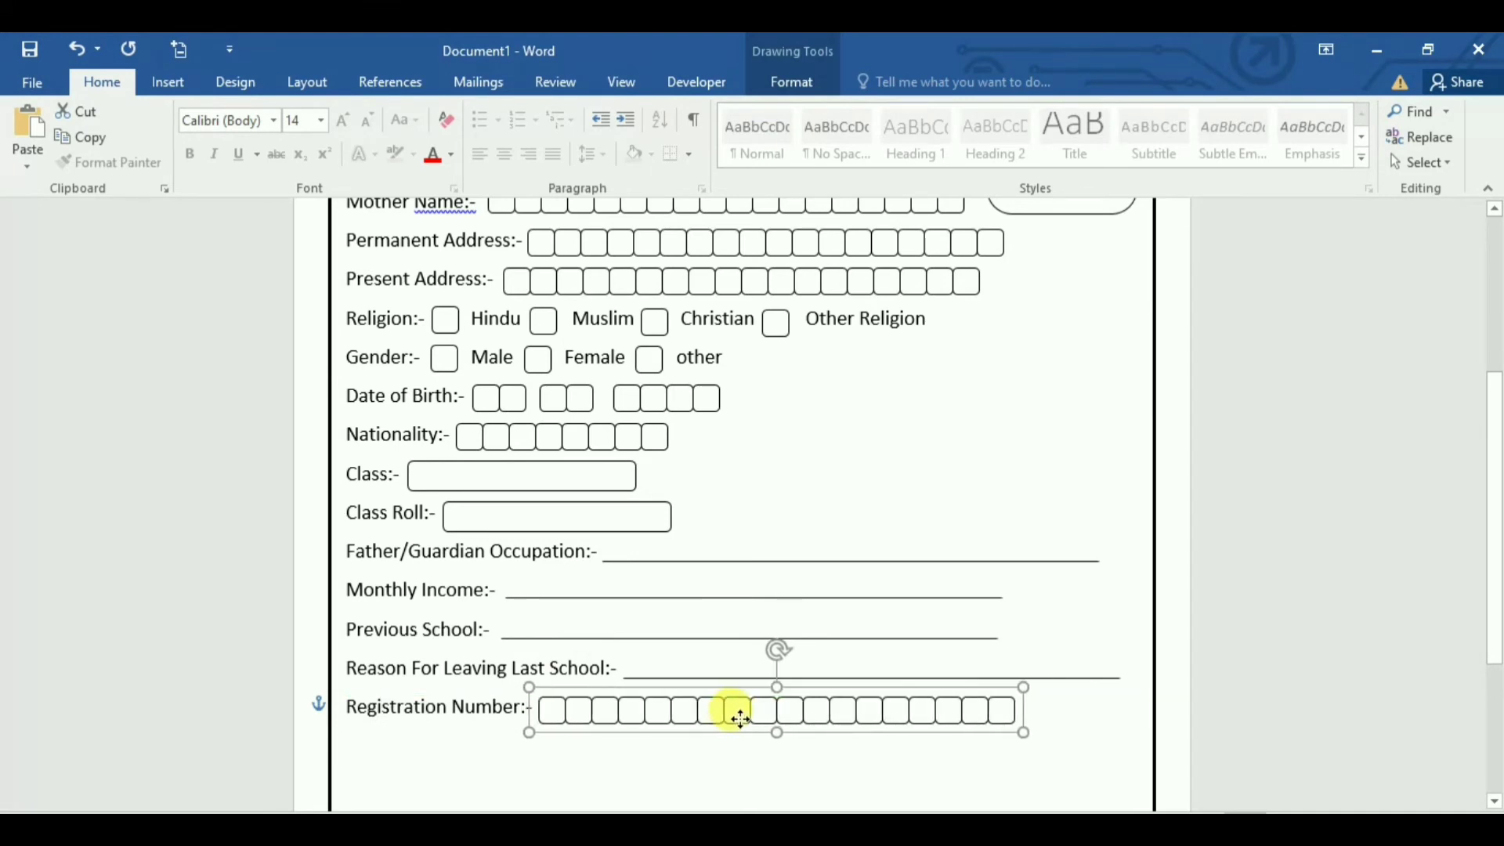
left_click(1073, 732)
key("Return")
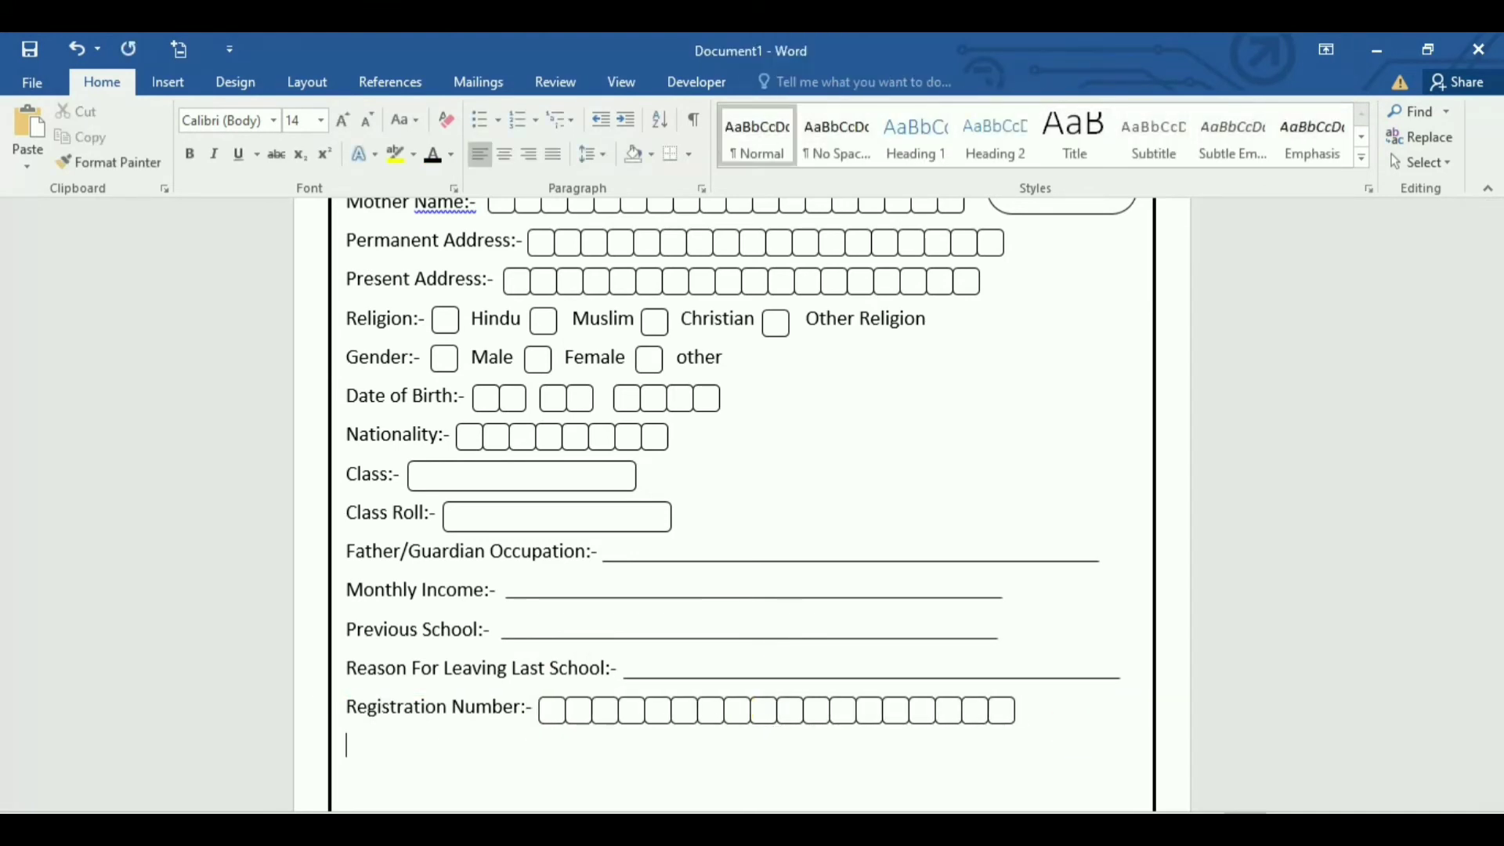
Type 'Mobile Number:-' and paste copies of the Date of Birth box pair near it
type("M")
type("obil")
type("e ")
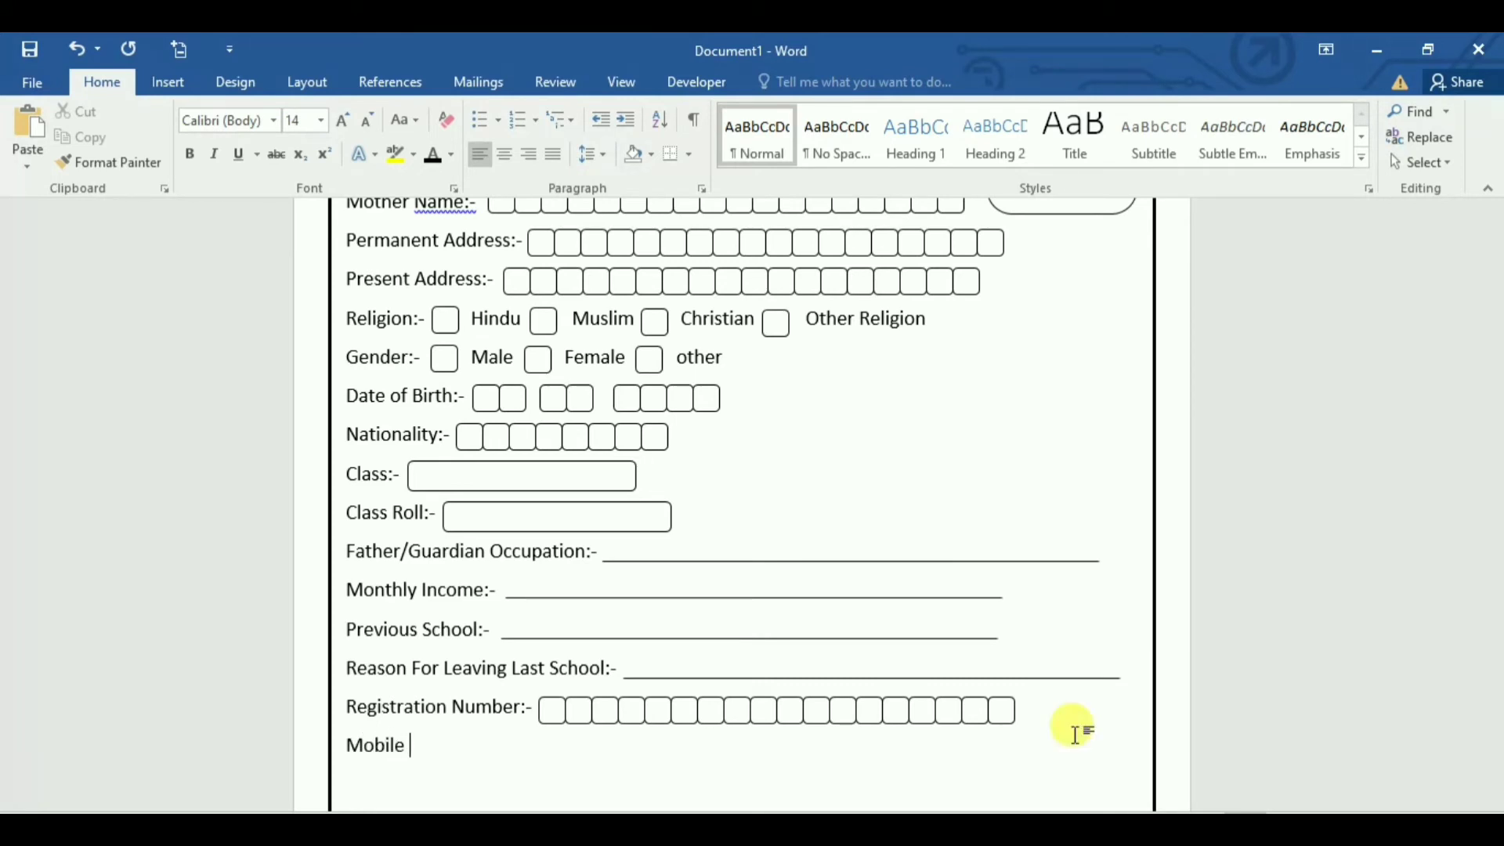
type("Numb")
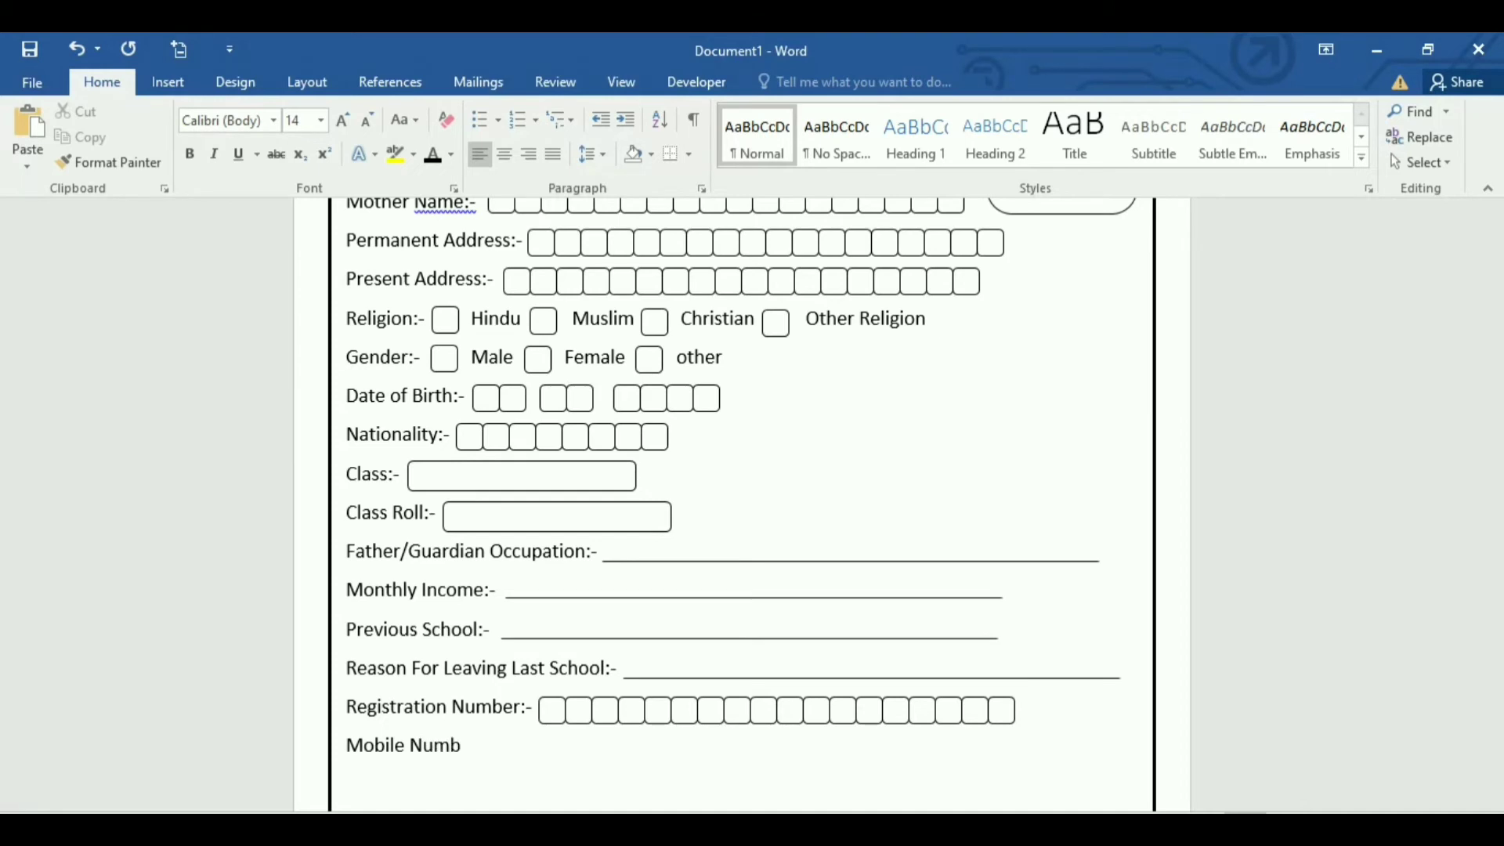
type("er")
type(":-")
left_click(486, 399)
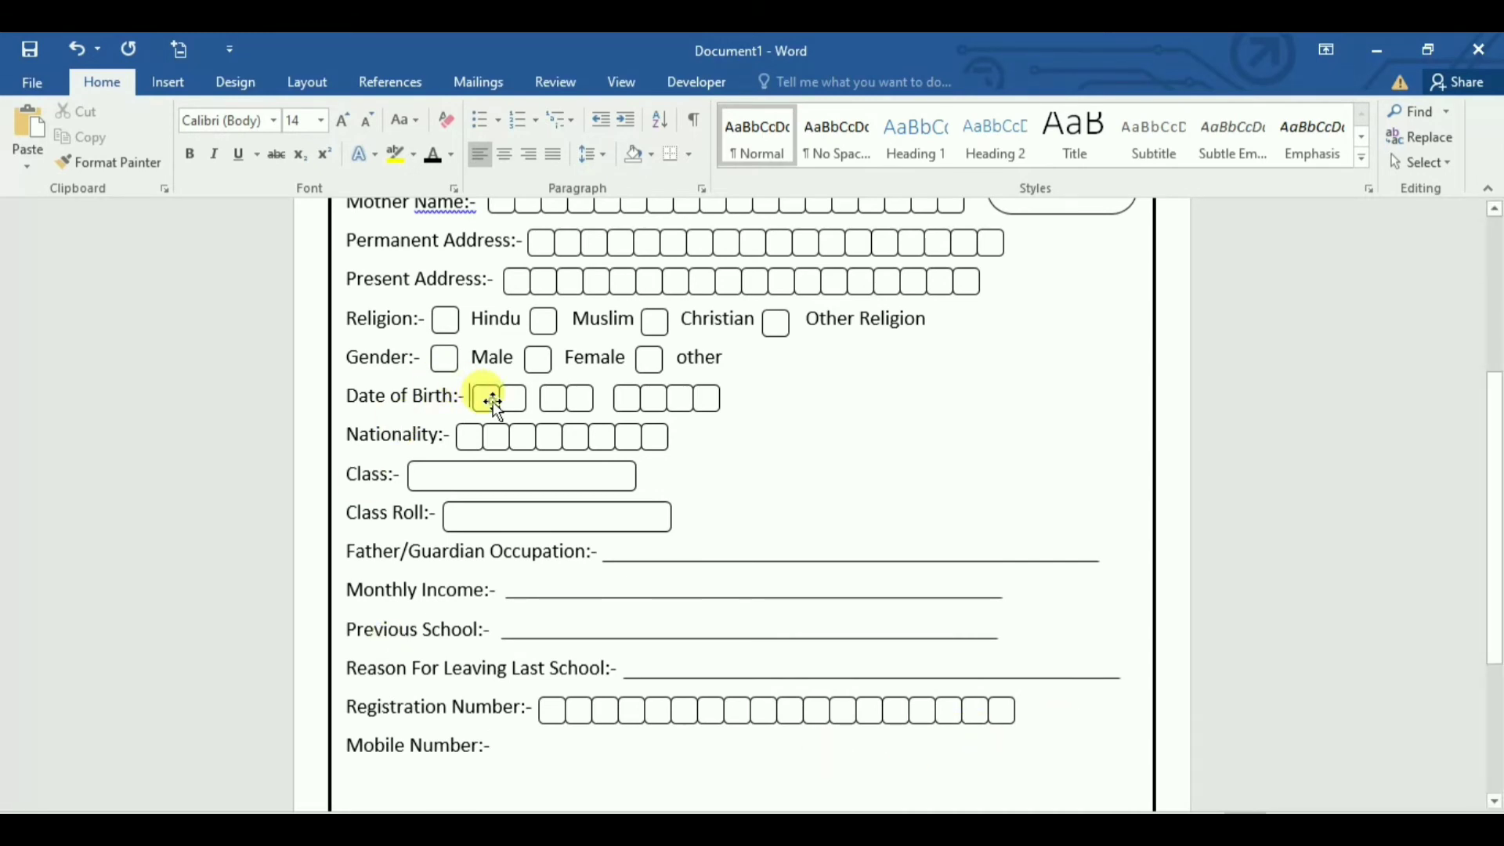
left_click(496, 404)
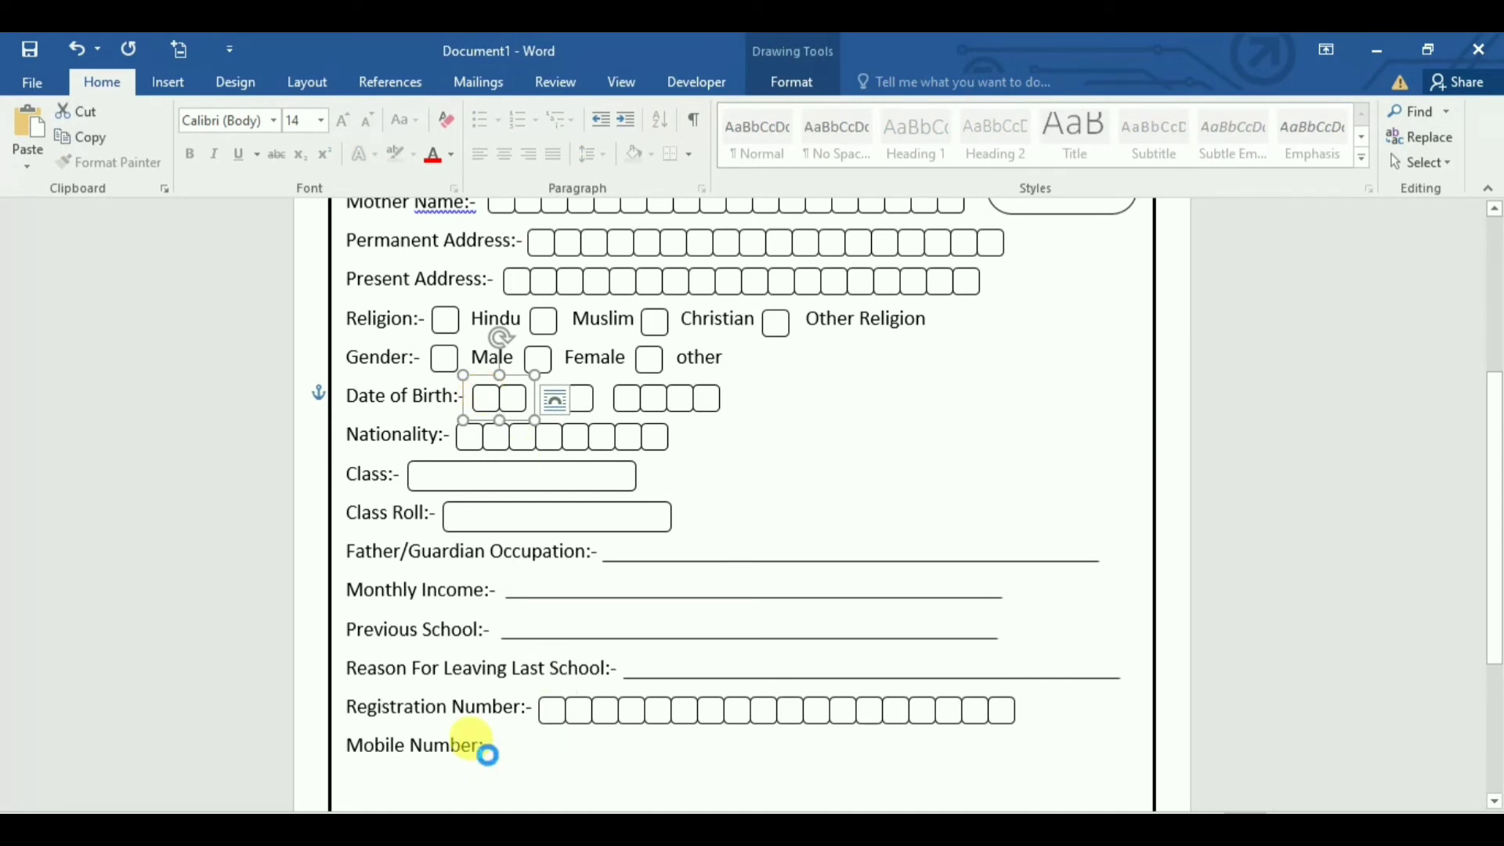
key("ctrl+v")
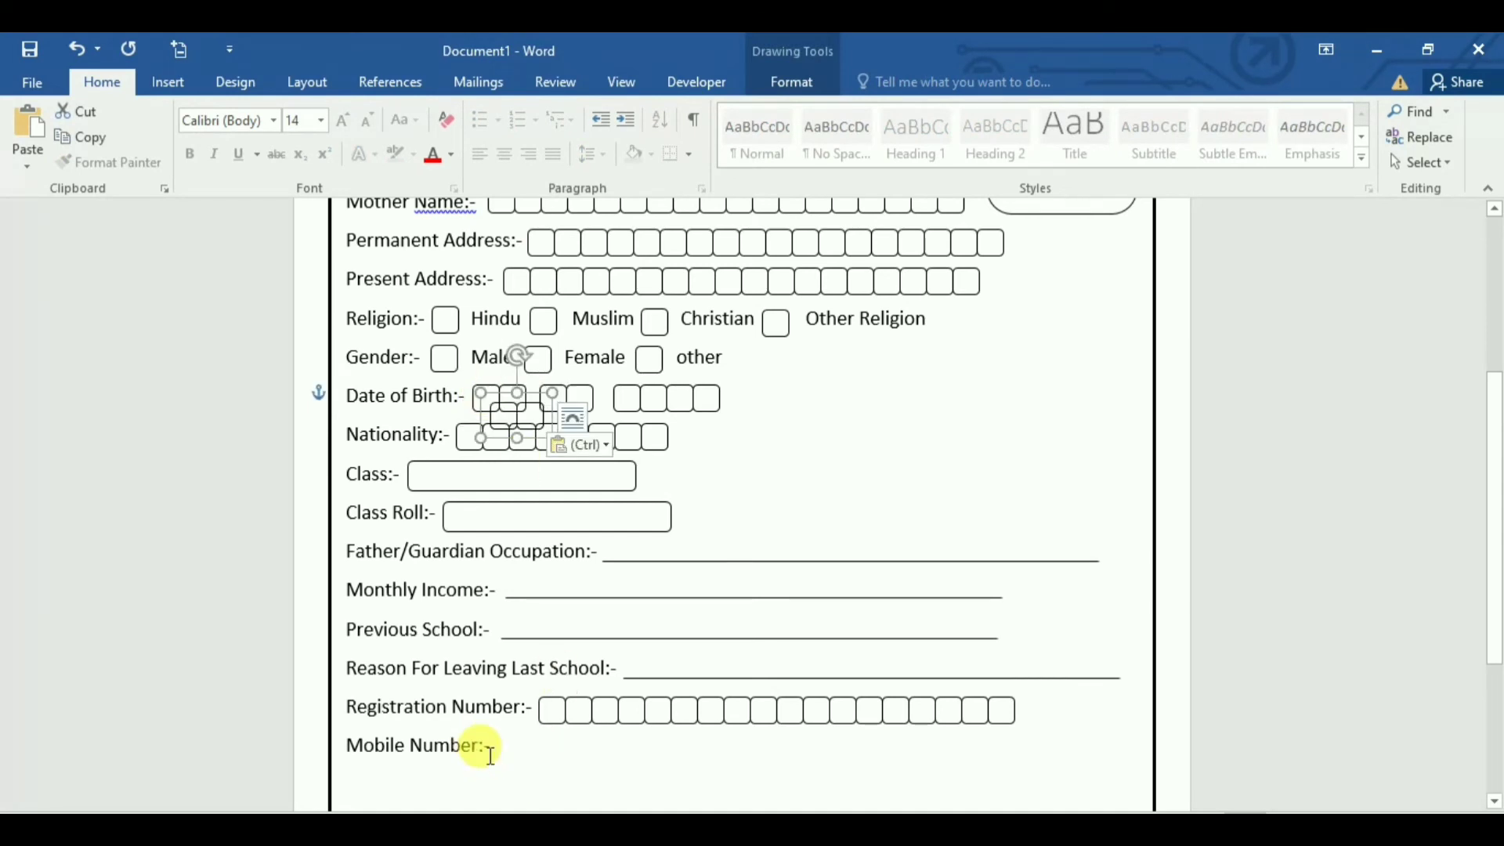
left_click(501, 754)
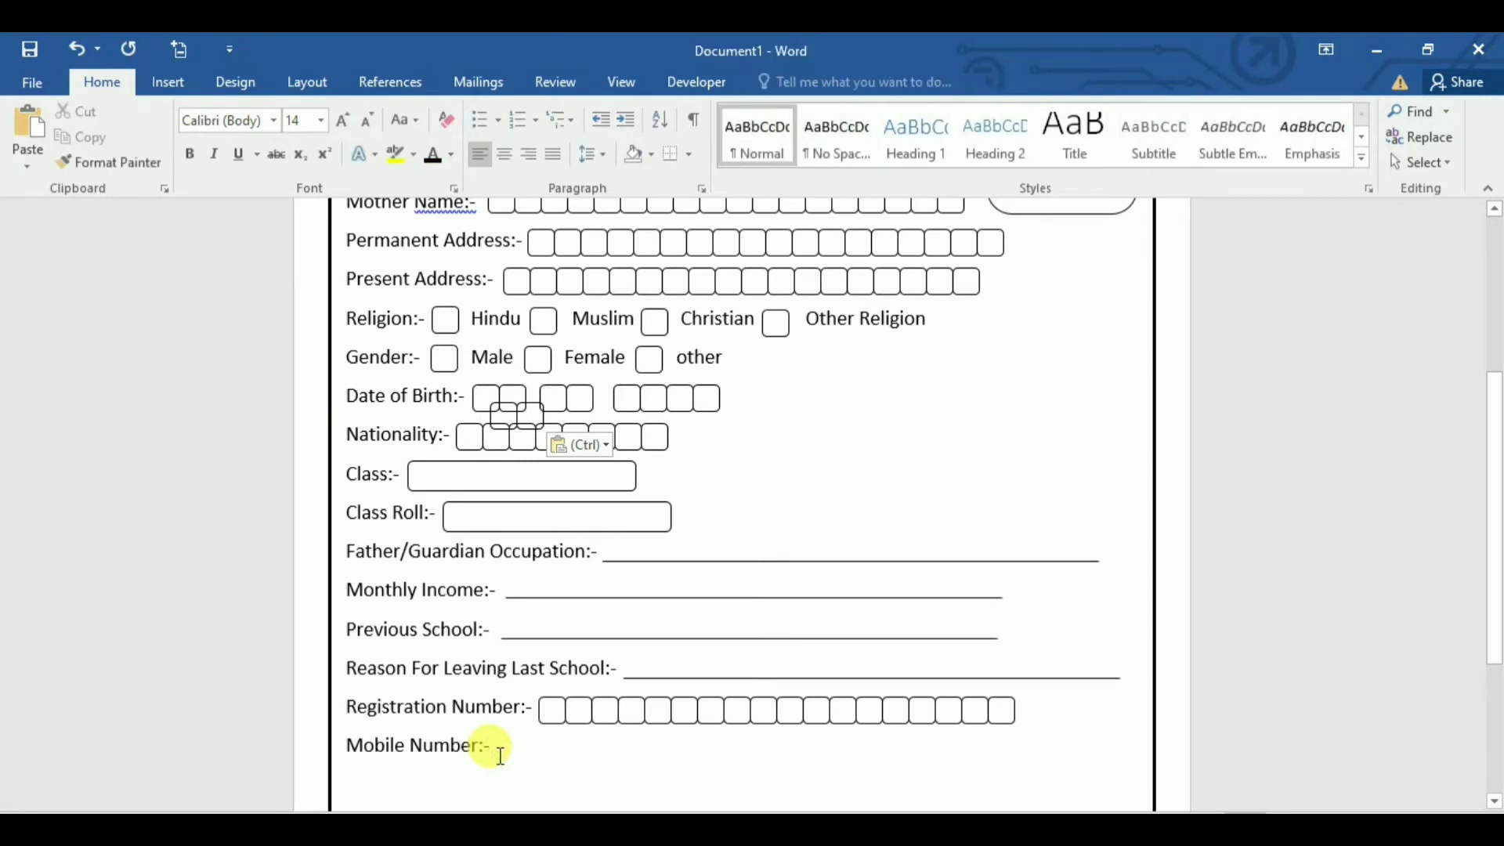
key("ctrl+v")
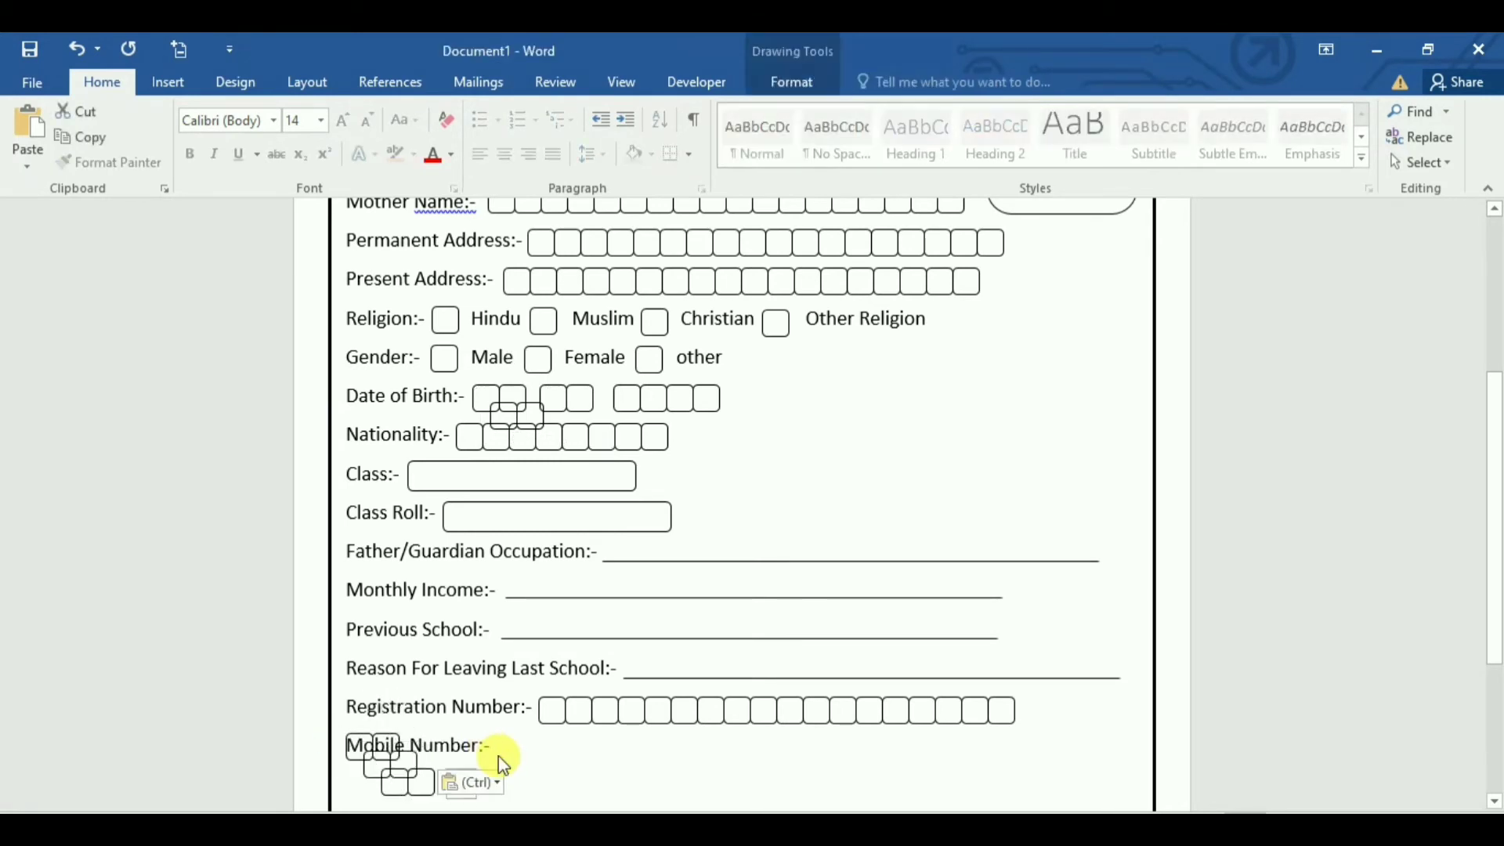
mouse_move(358, 740)
left_mouse_down()
mouse_move(376, 755)
mouse_move(501, 748)
mouse_move(498, 735)
left_mouse_up()
Arrange the box pairs into a continuous row of about ten boxes after 'Mobile Number:-'
left_click(388, 752)
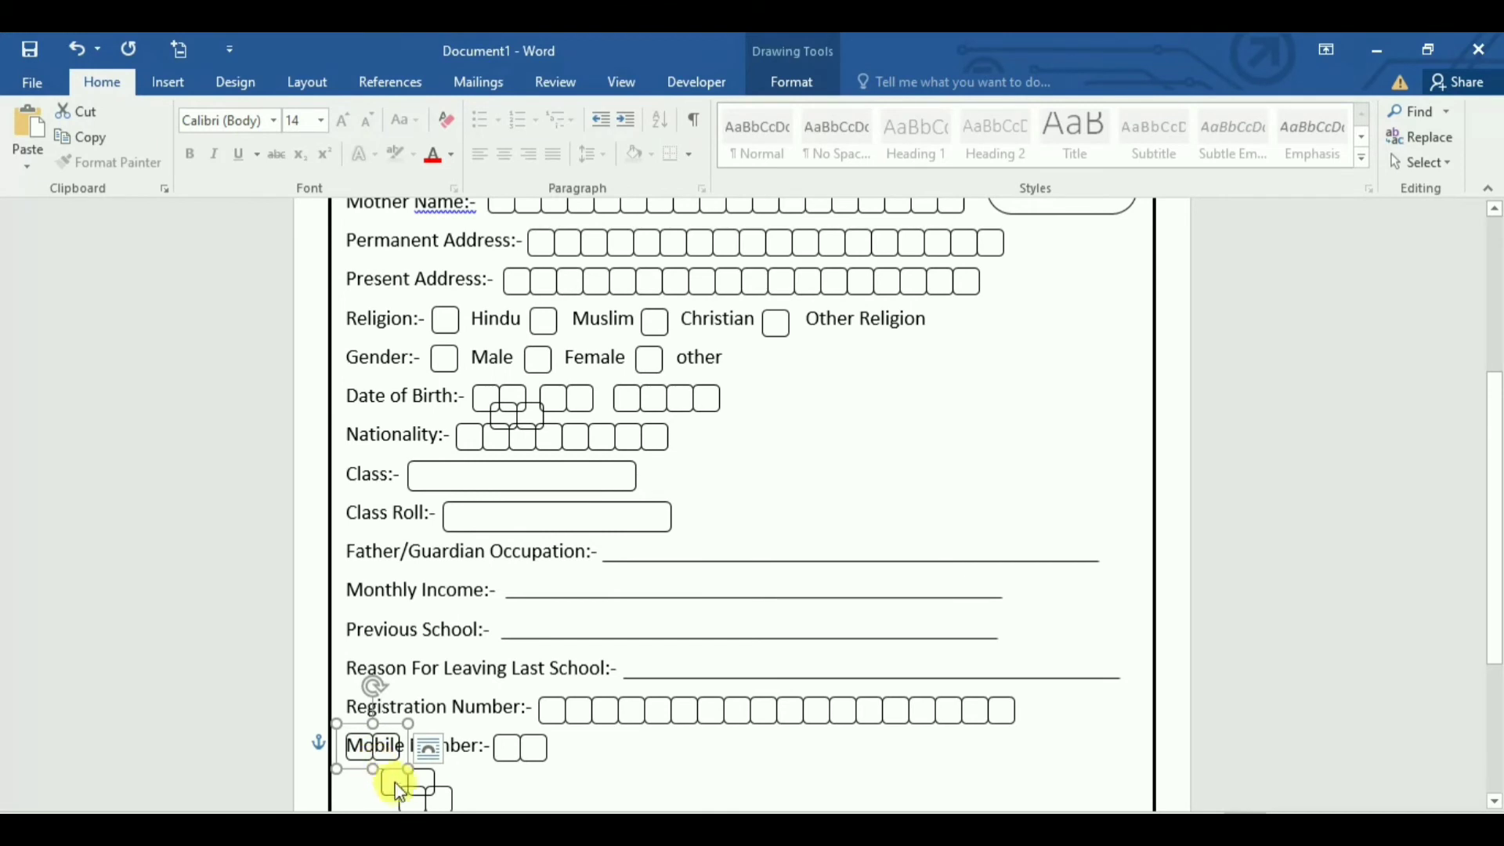
left_click_drag(397, 786, 535, 771)
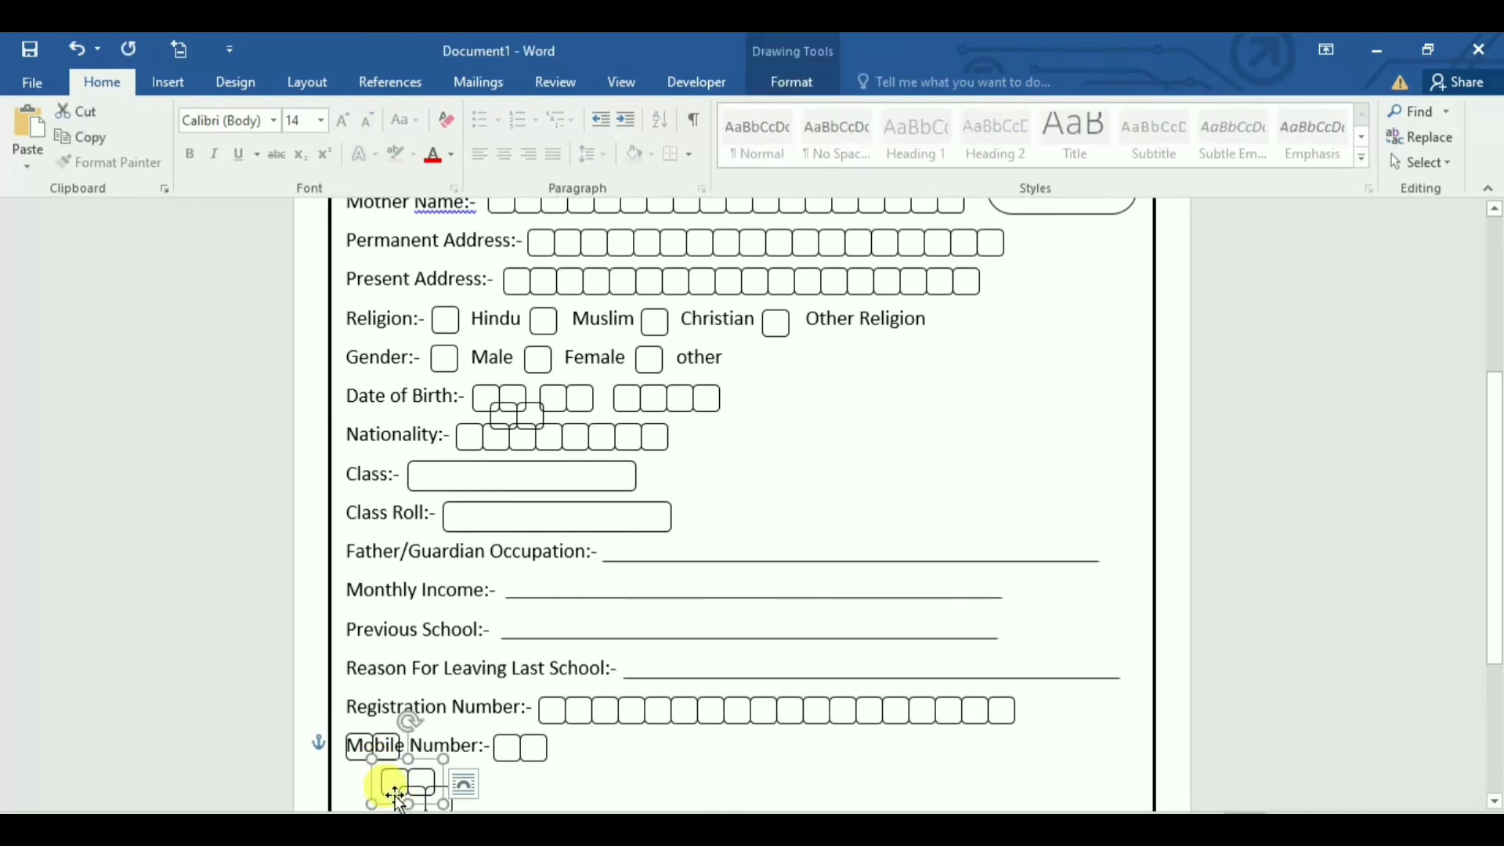
key("Right")
key("Right")
key("Right")
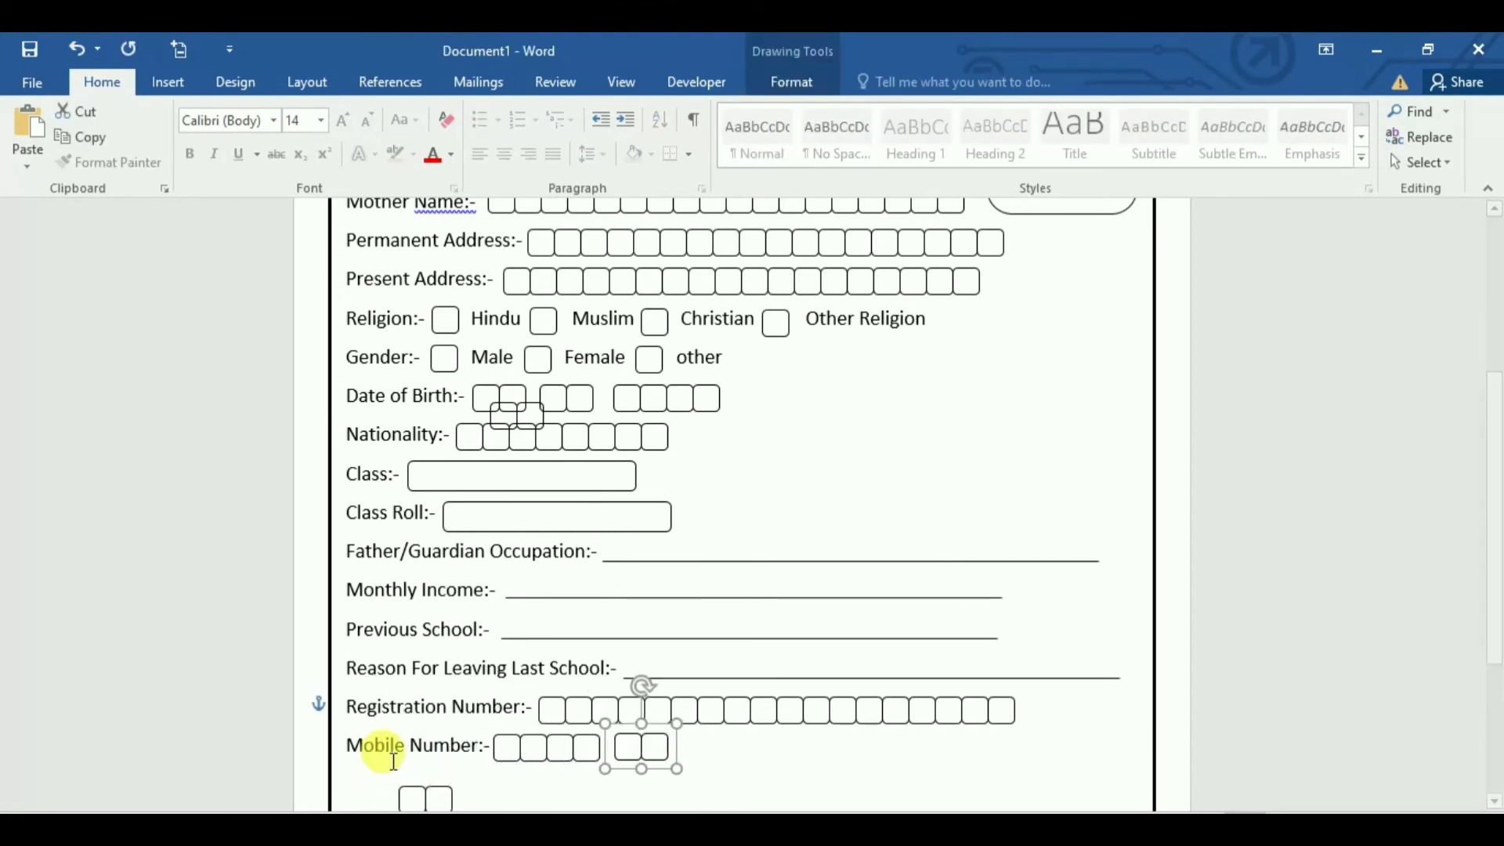
key("Left")
key("Left")
key("Left")
key("Left")
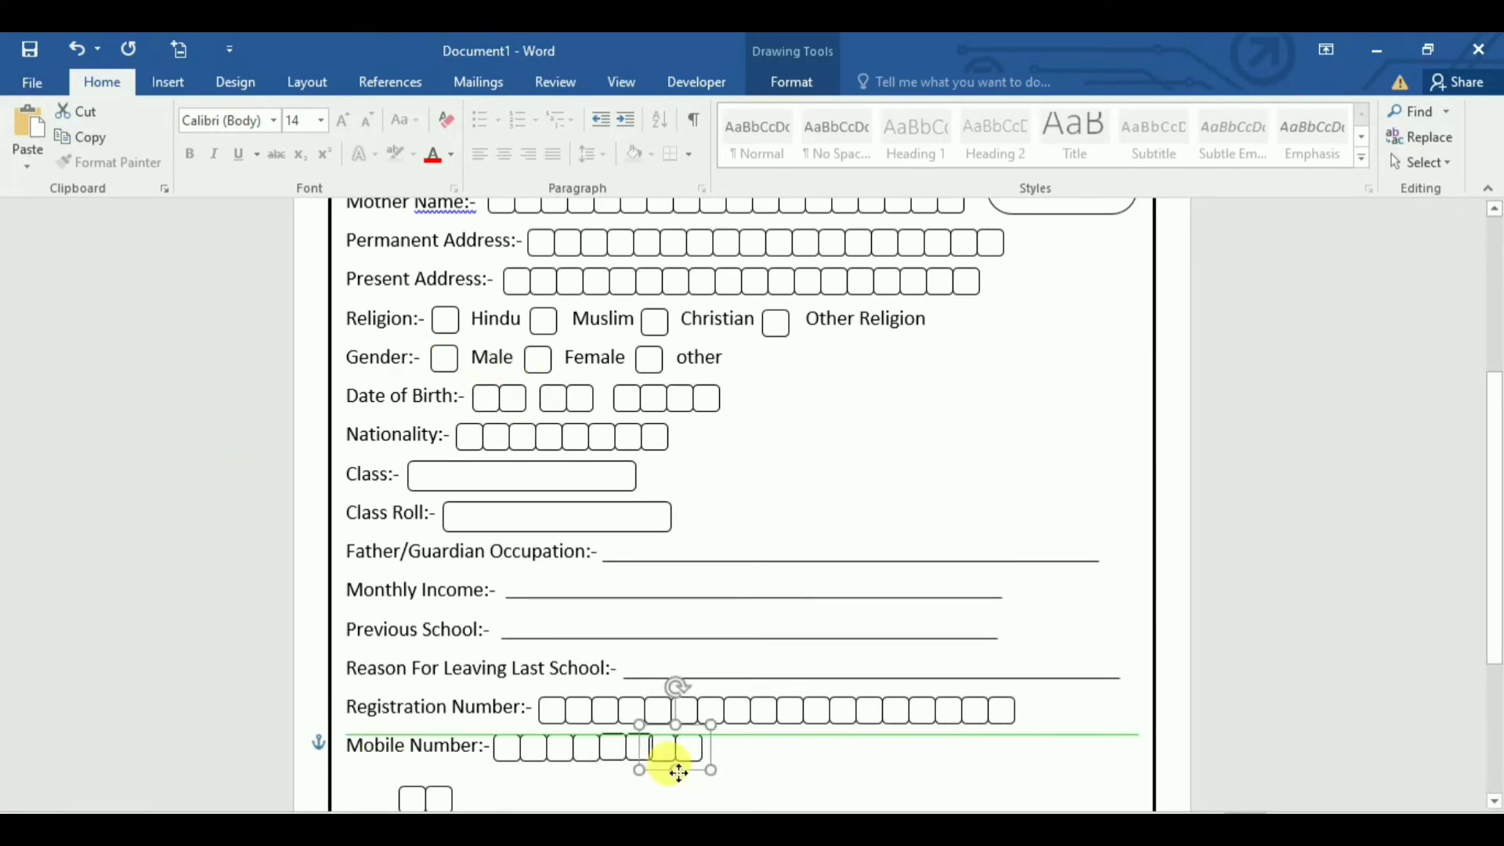
left_click_drag(525, 423, 681, 775)
scroll(1493, 537, "down", 1)
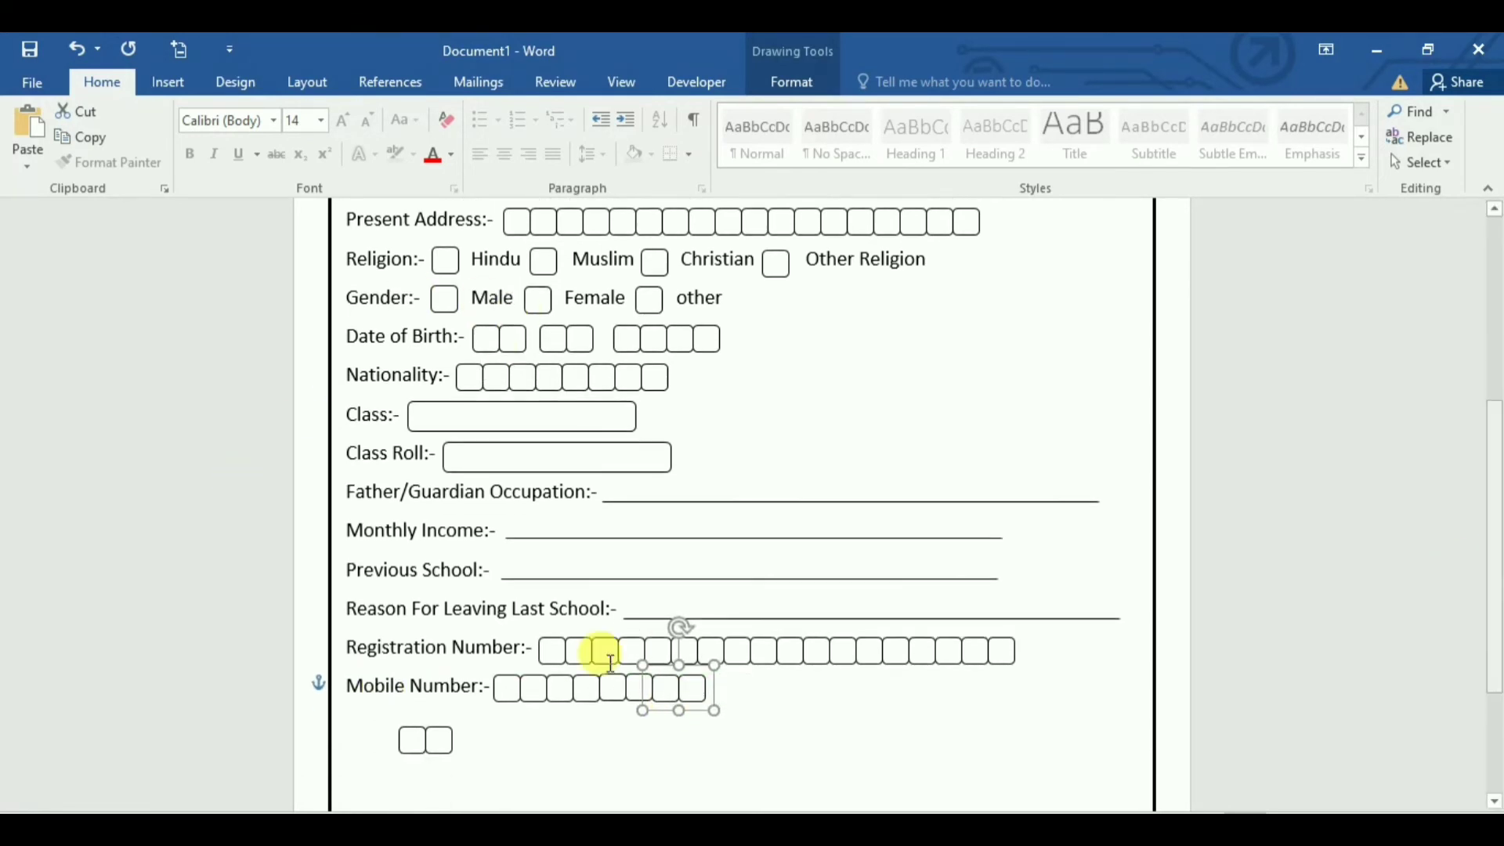
left_click(412, 740)
left_click(427, 740)
left_click_drag(426, 740, 734, 687)
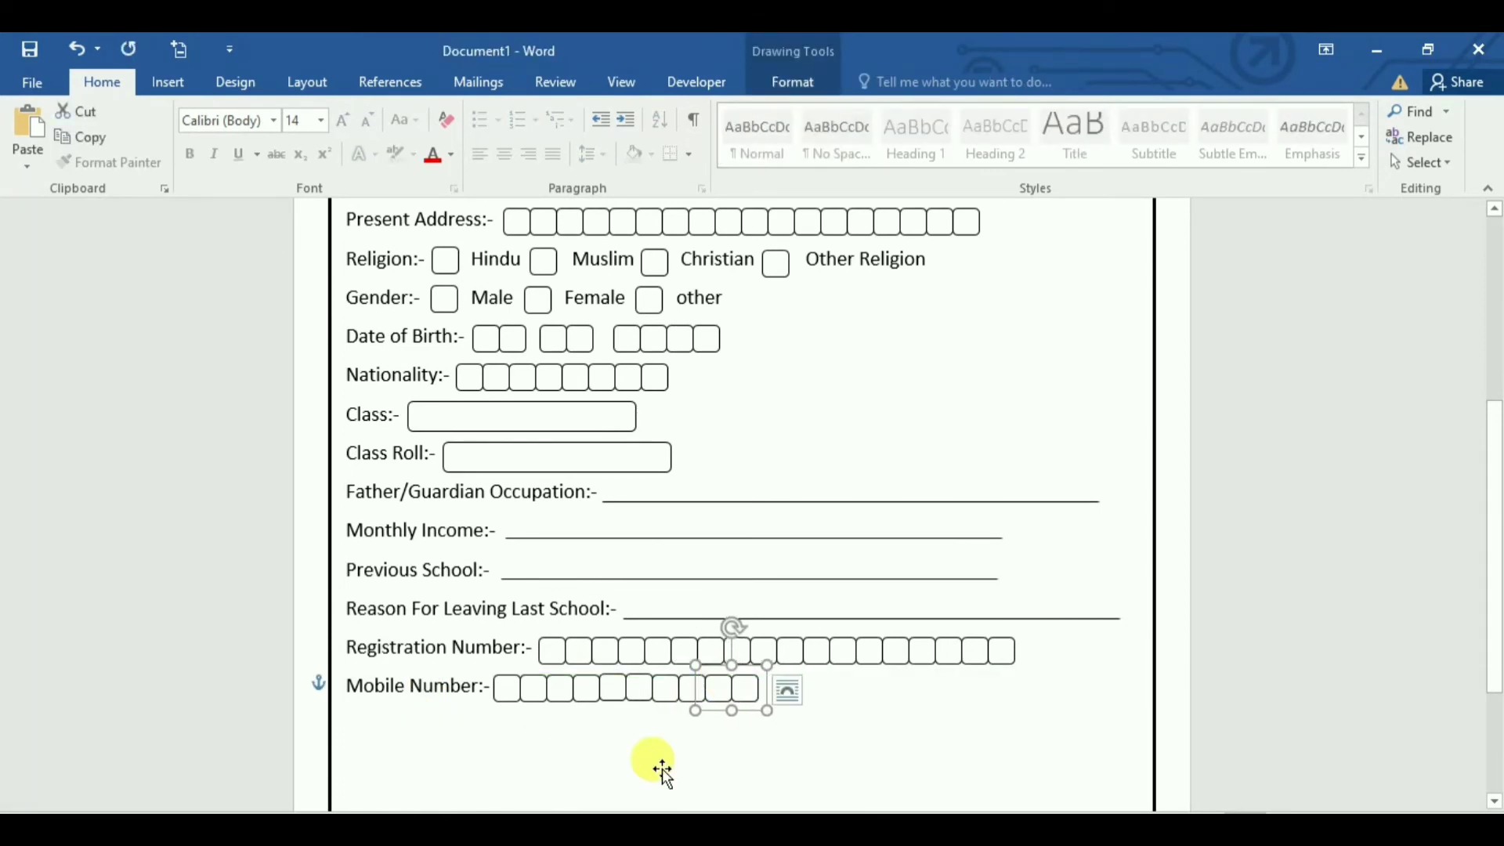
left_click(638, 783)
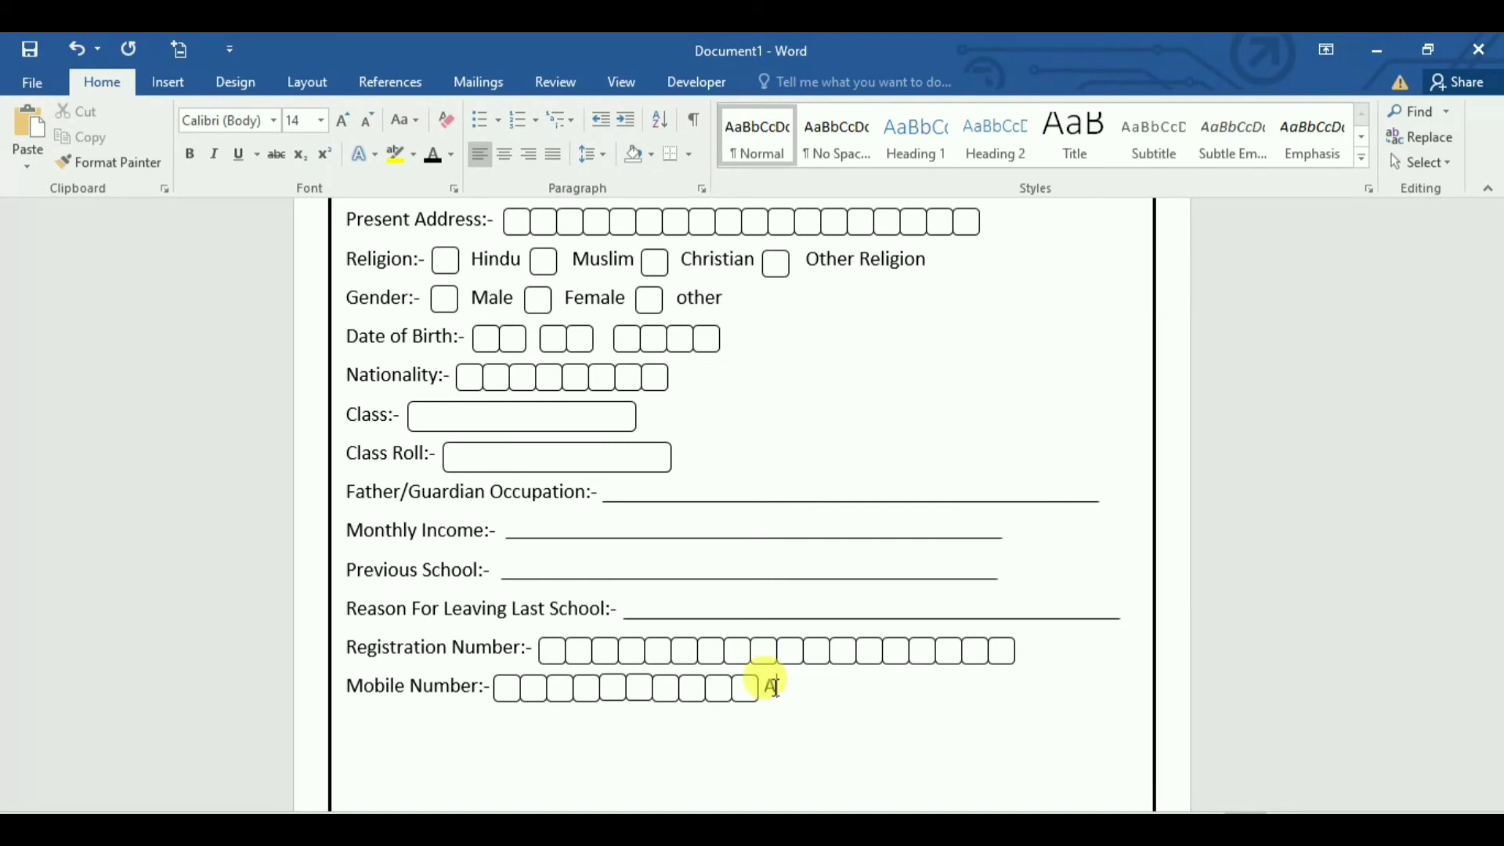
Type the 'Aadhar Number' label after the Mobile Number boxes
type("Aadhar")
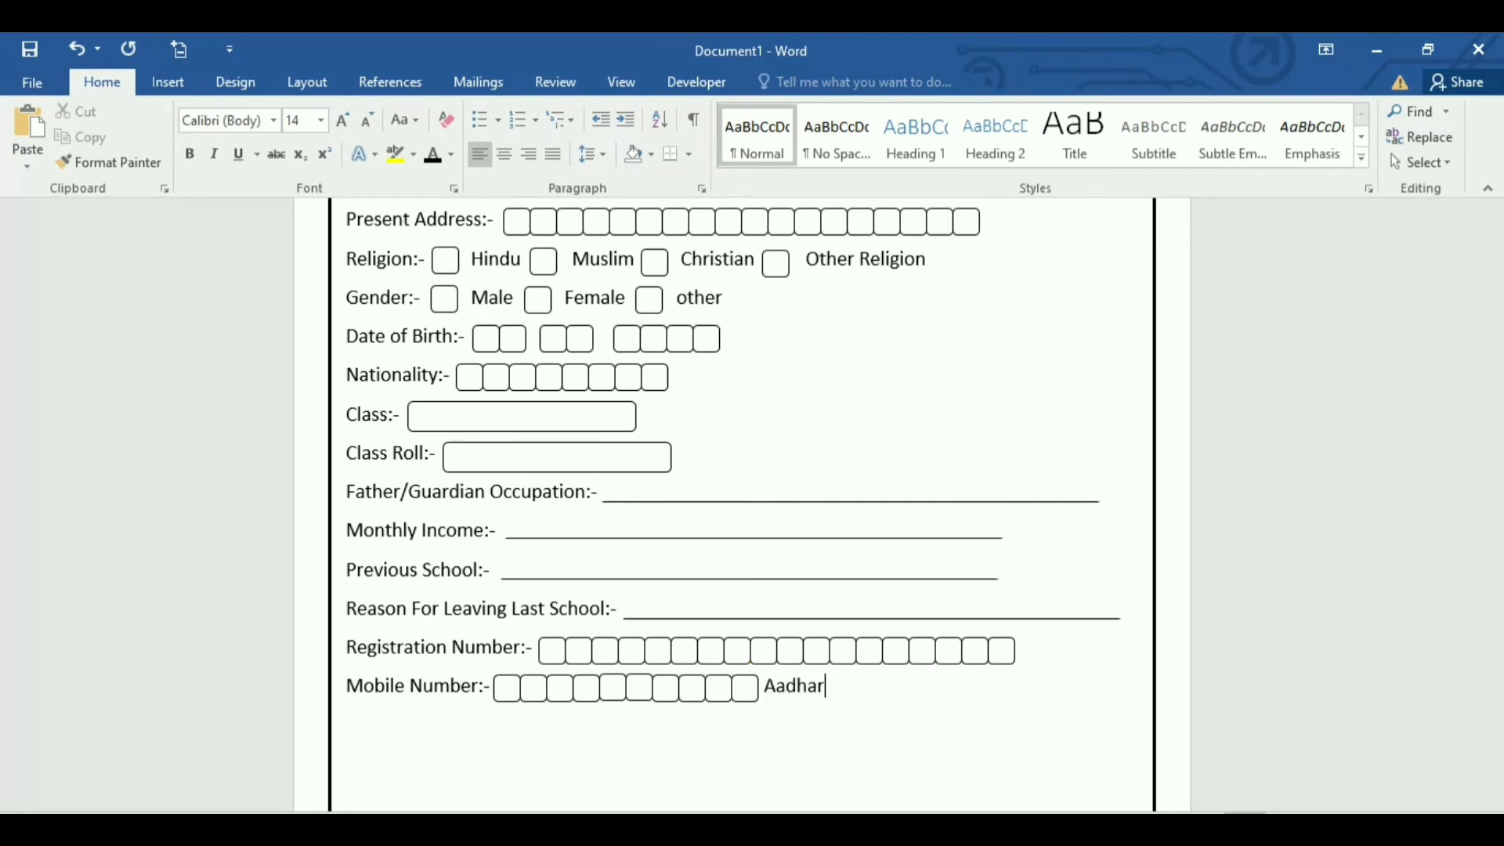
left_click(776, 688)
type("Num")
type("ber")
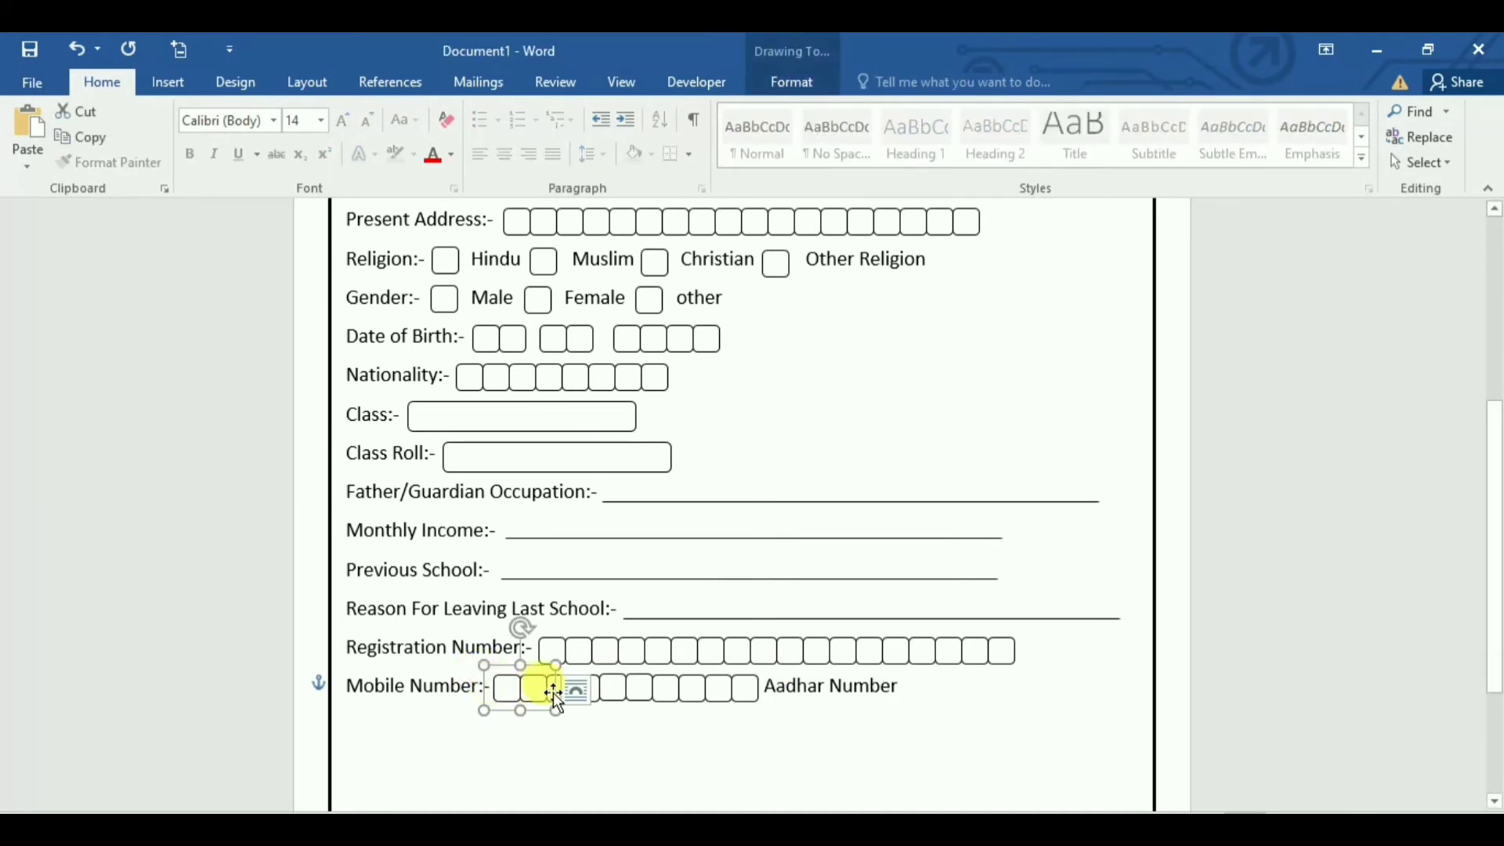
Select all four Mobile Number box groups and group them into one object
left_click_drag(505, 694, 605, 694)
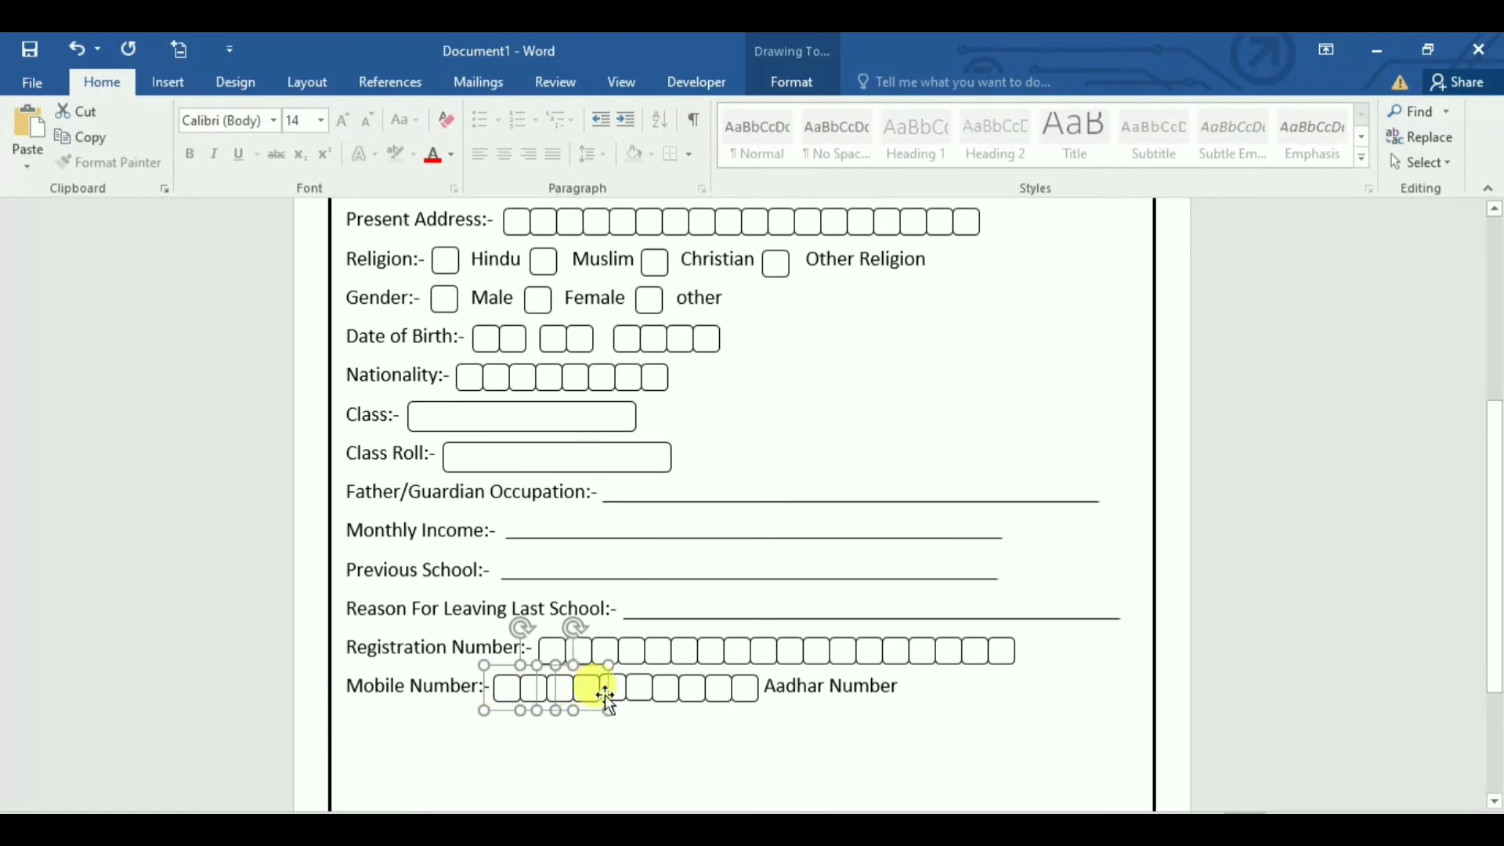
left_click(622, 698, "shift")
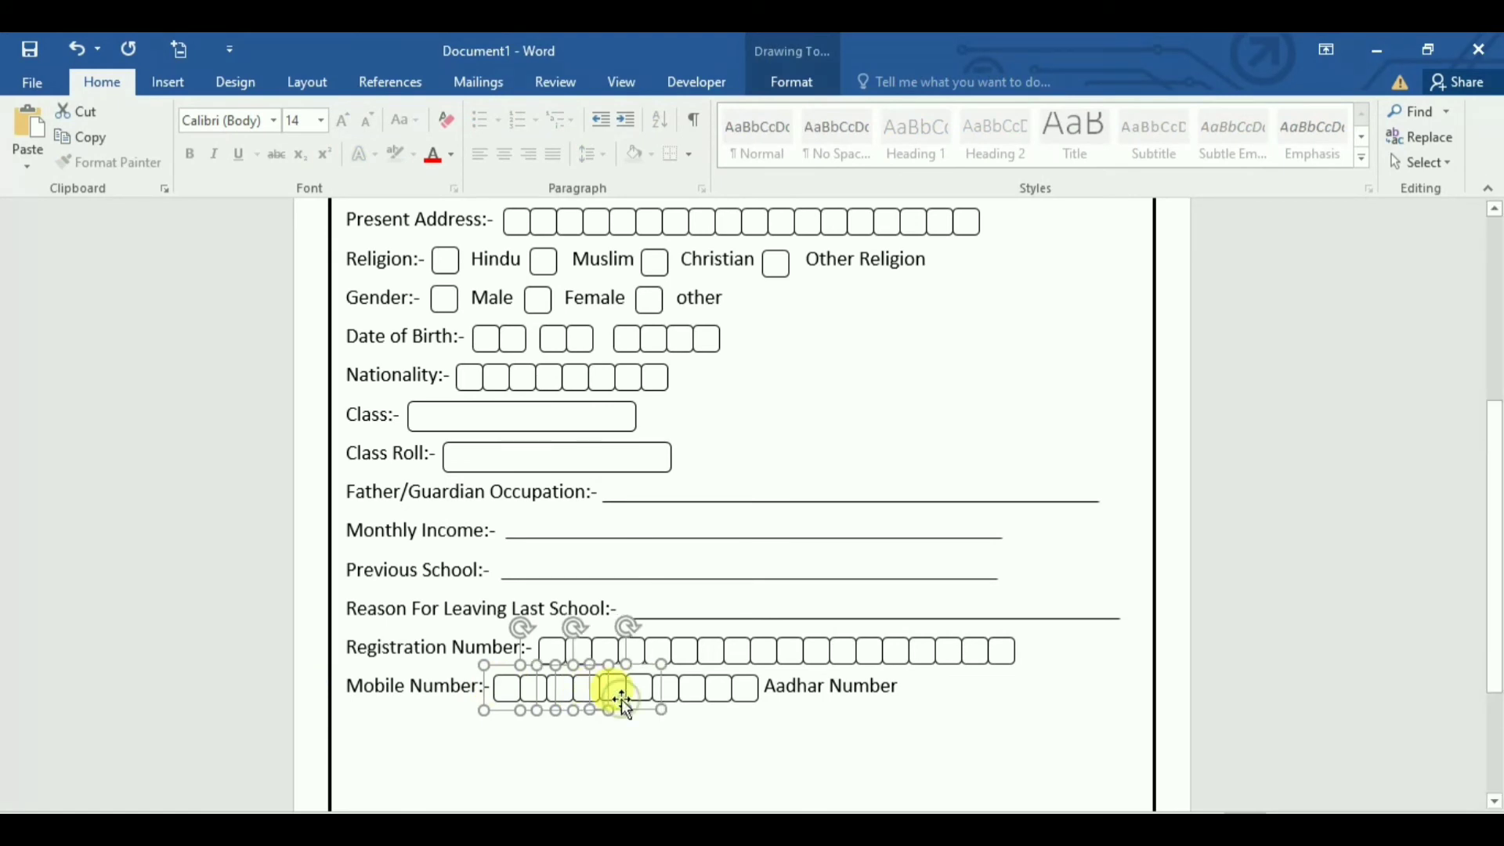
left_click(681, 697, "shift")
left_click(732, 697, "shift")
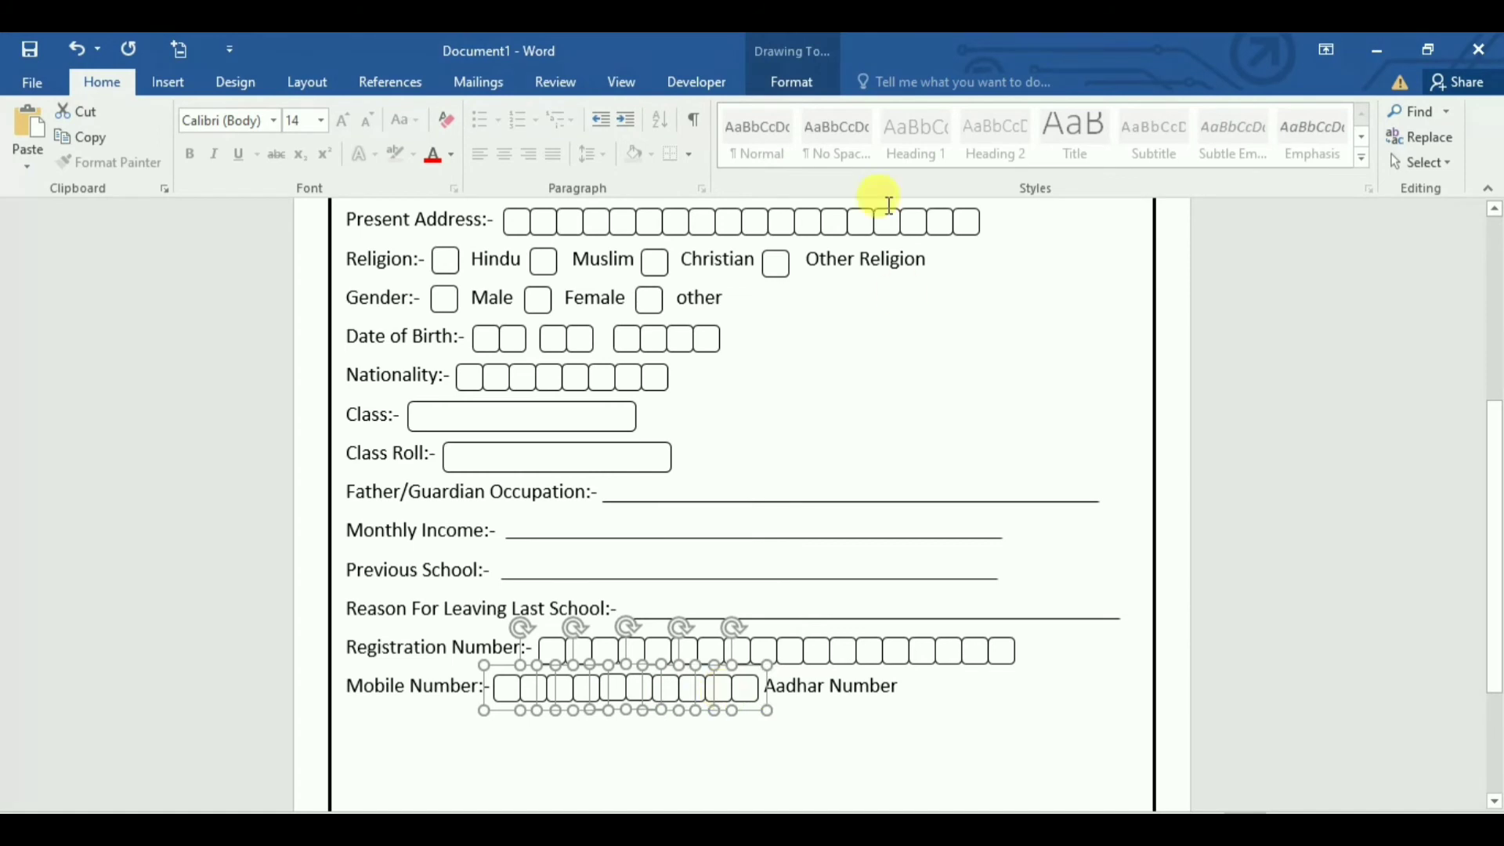
left_click(801, 82)
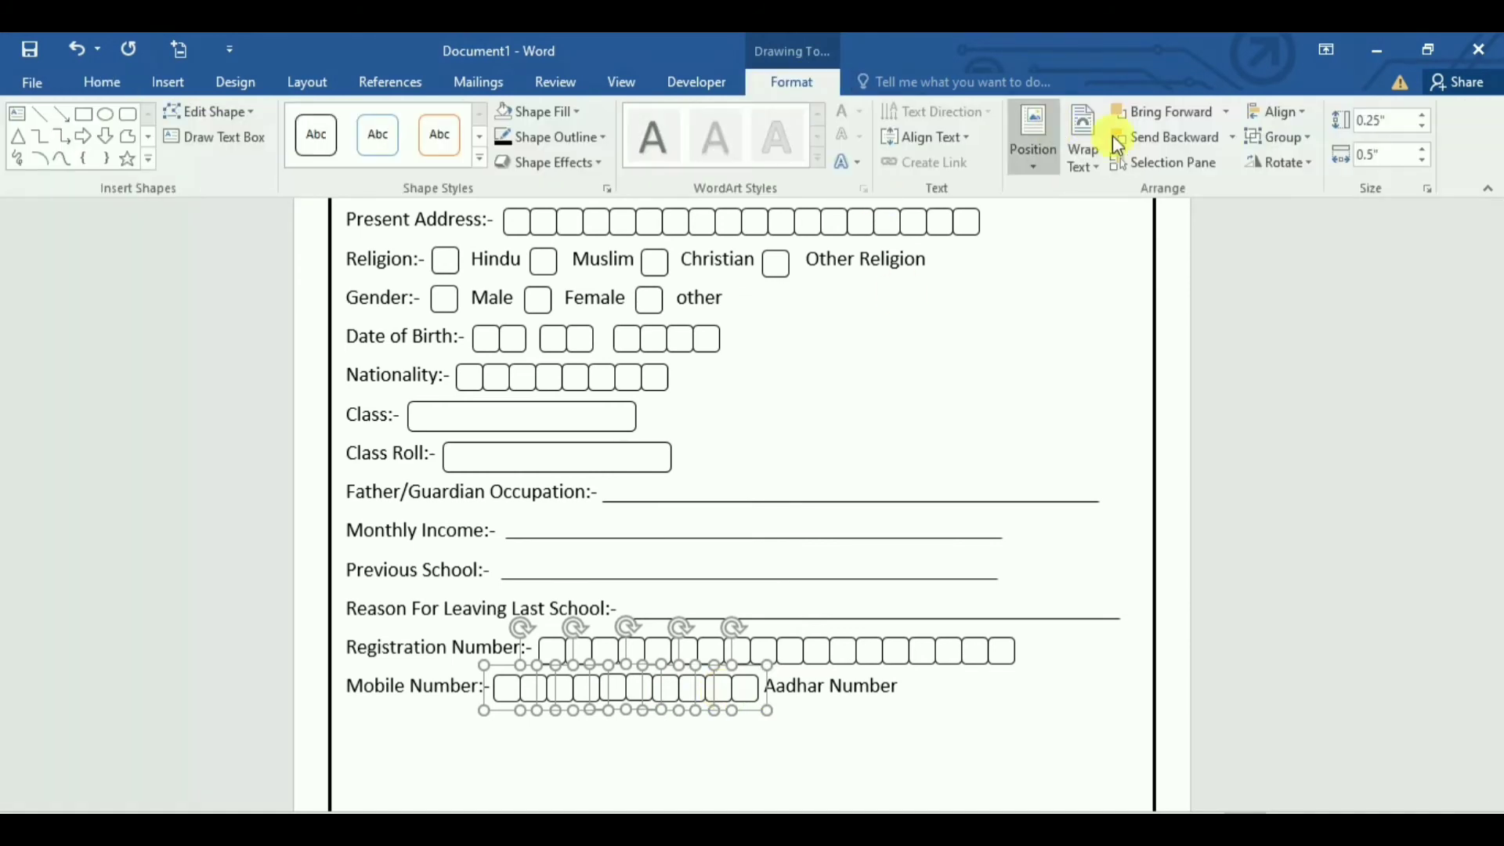
left_click(1278, 138)
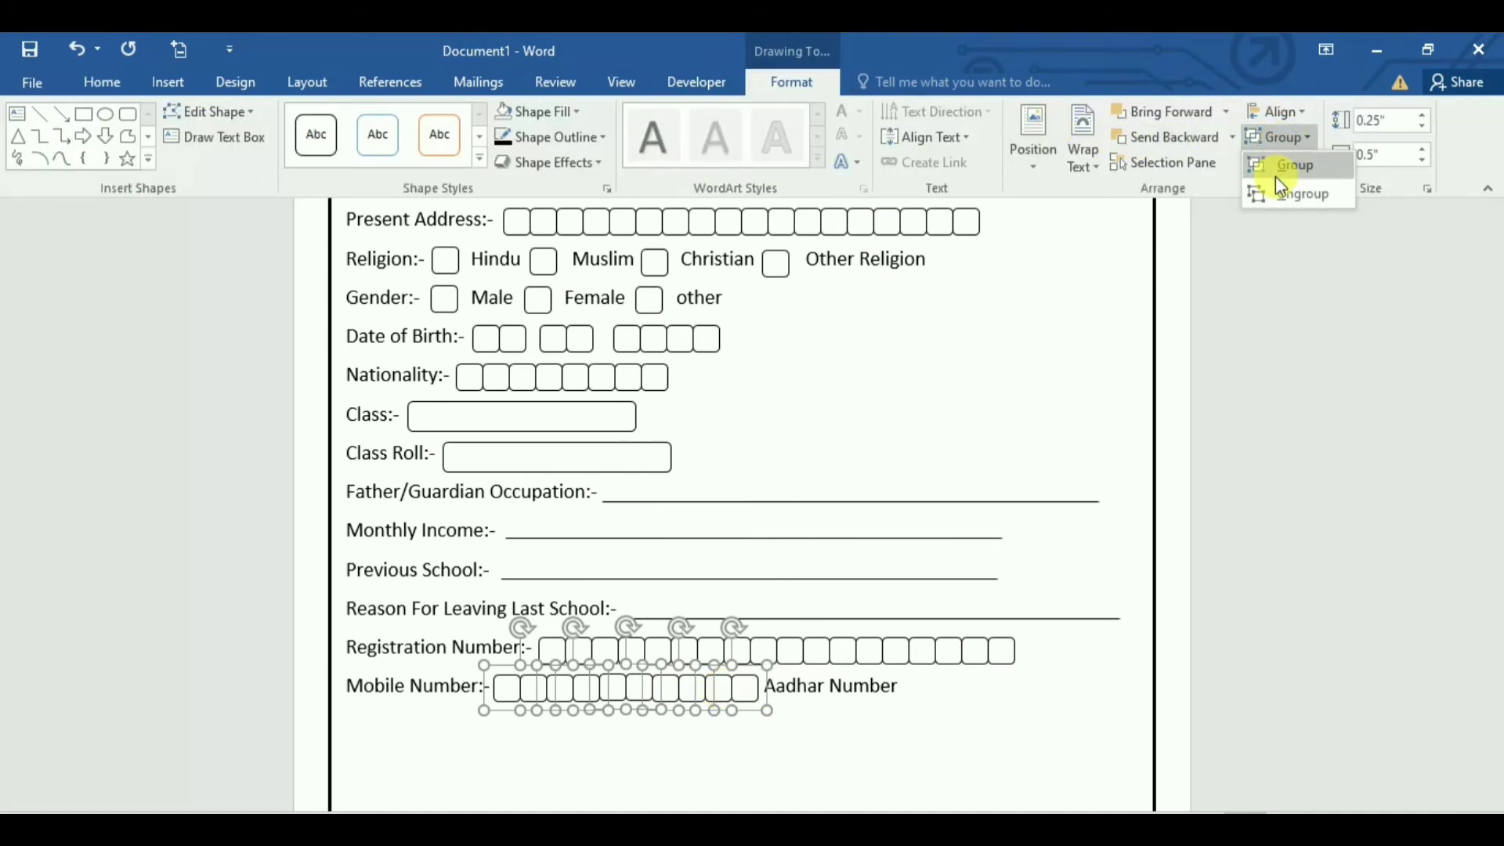
left_click(1279, 174)
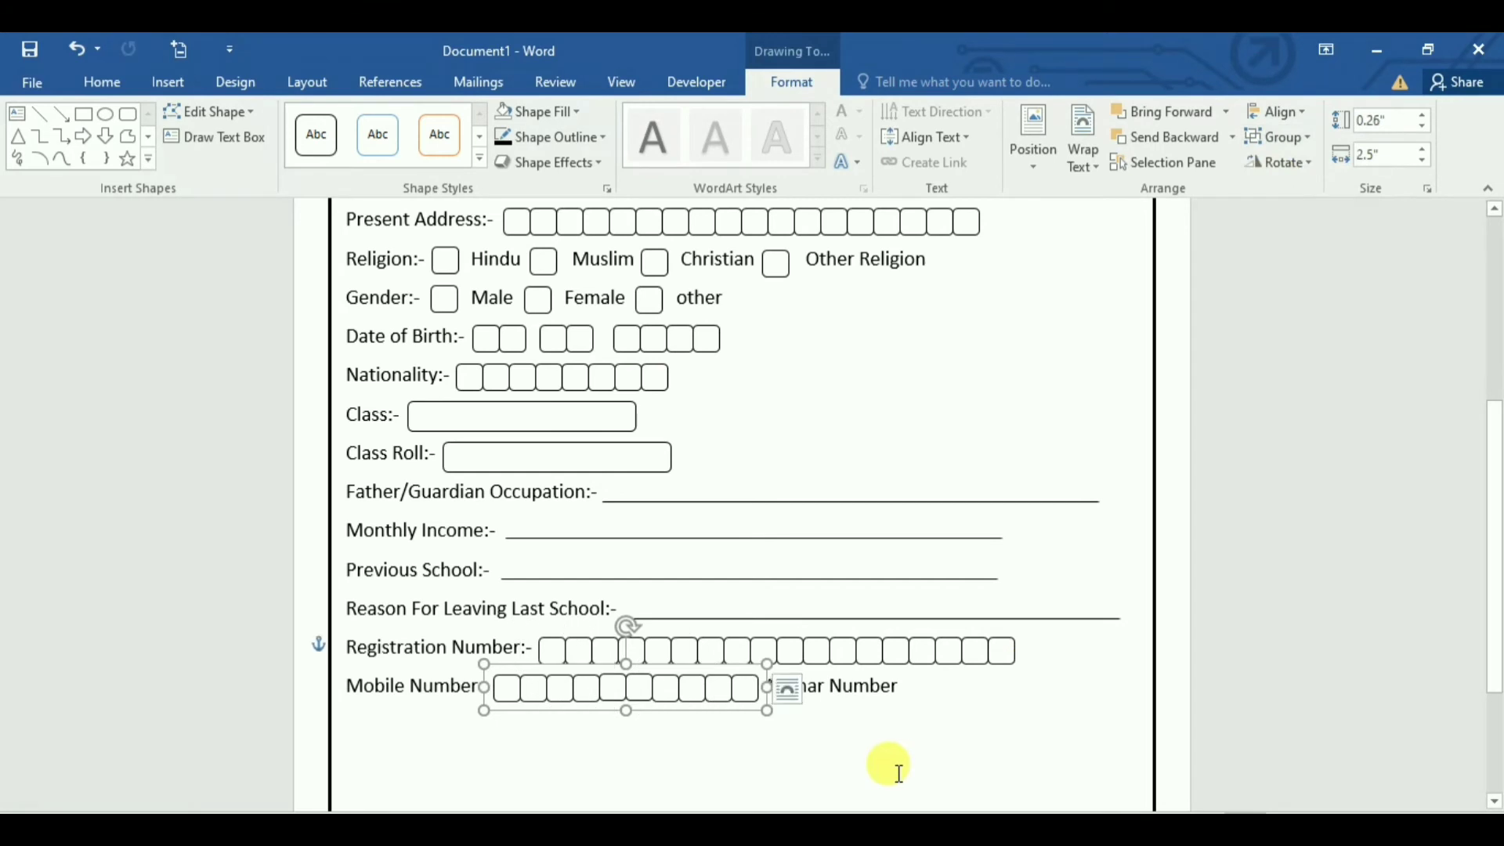
Duplicate the grouped Mobile Number boxes and place the copy after the Aadhar label
key("ctrl+c")
key("ctrl+v")
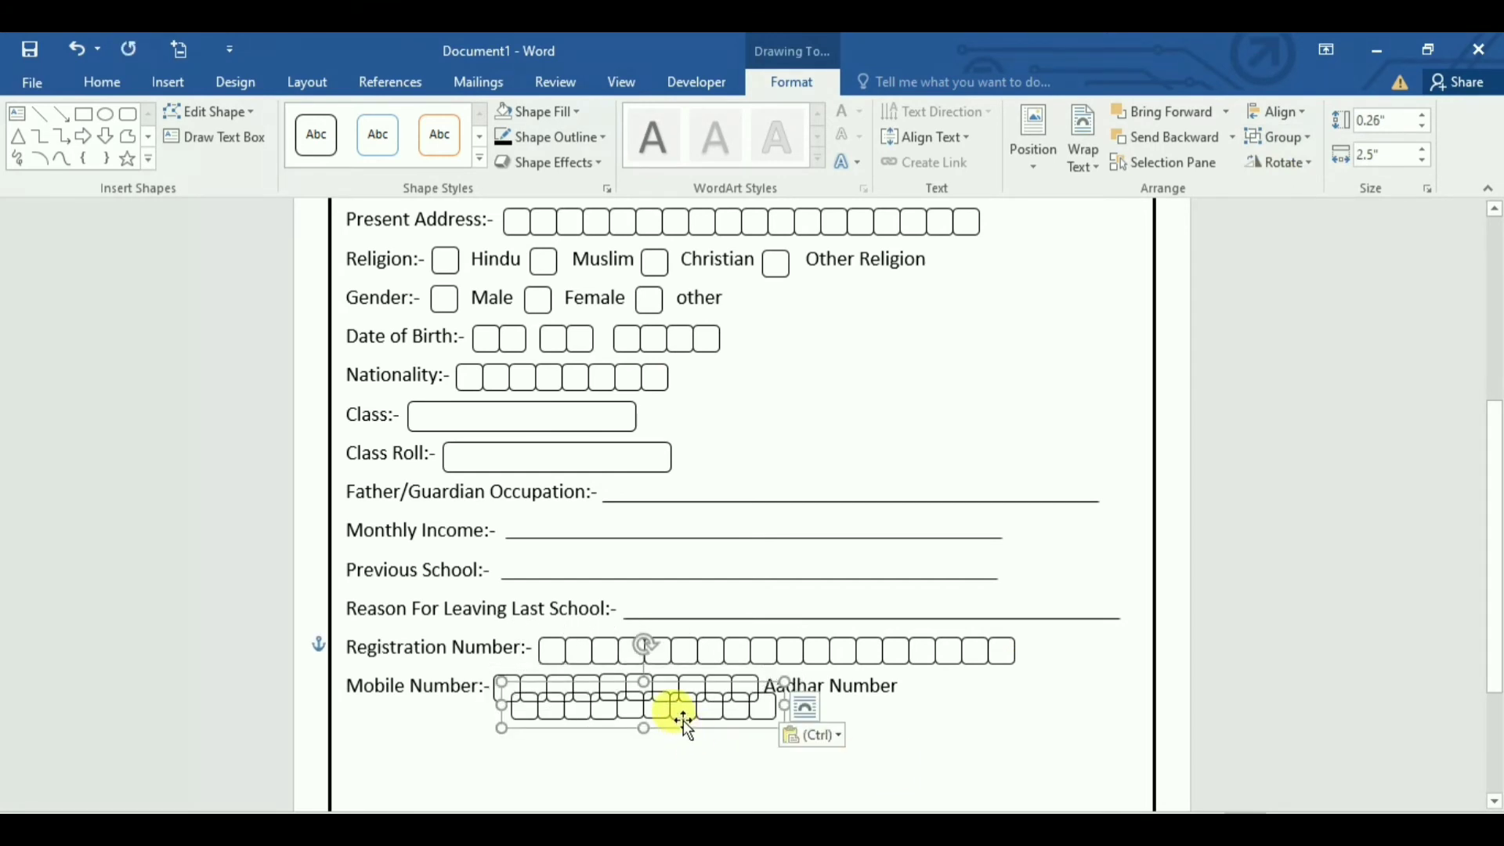
left_click_drag(683, 719, 1062, 686)
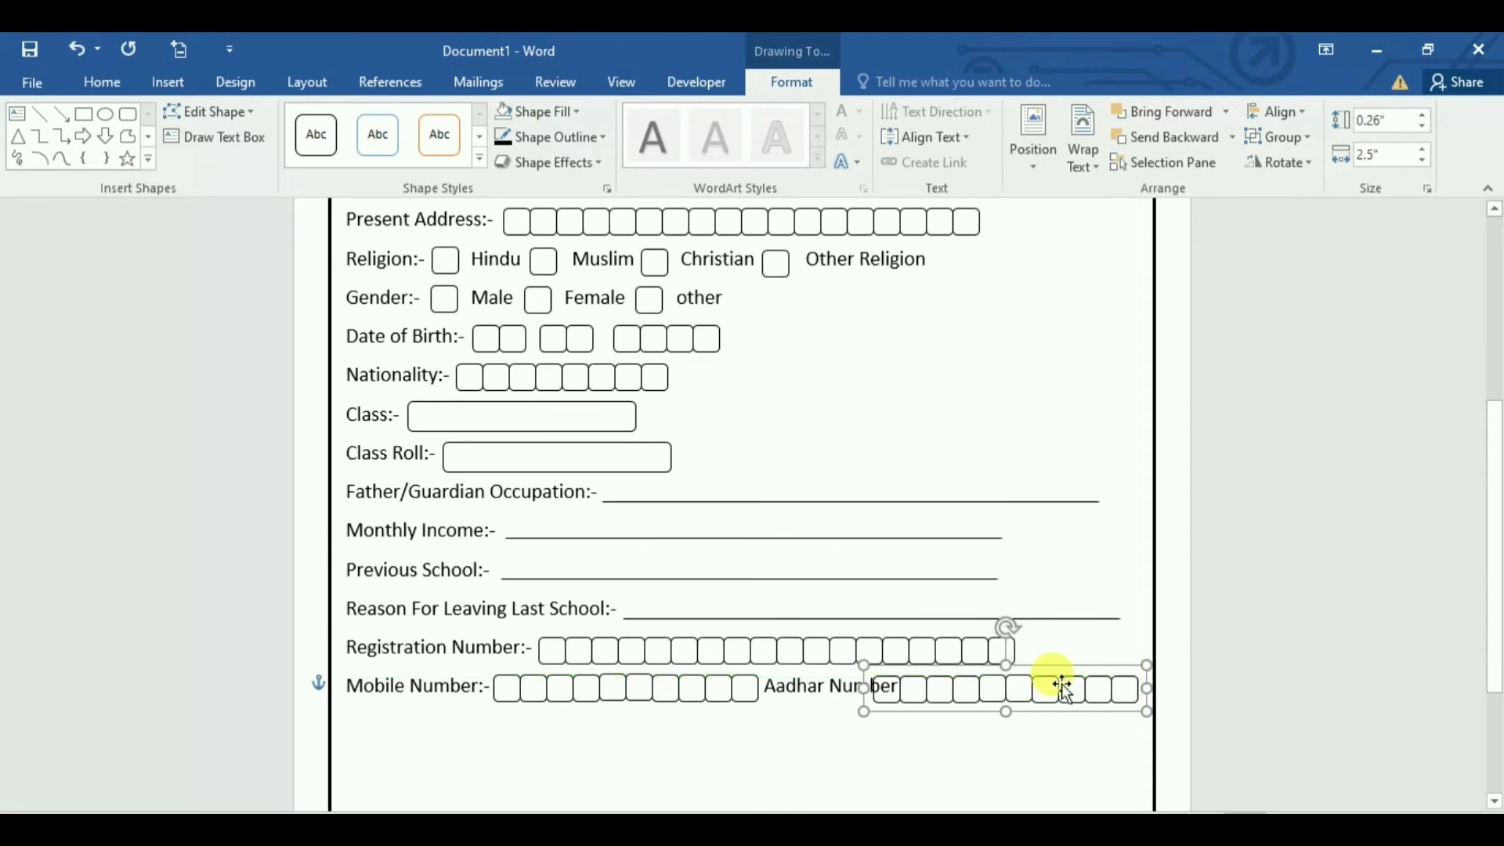
key("Right")
key("Right")
key("Right")
key("Right")
key("Right")
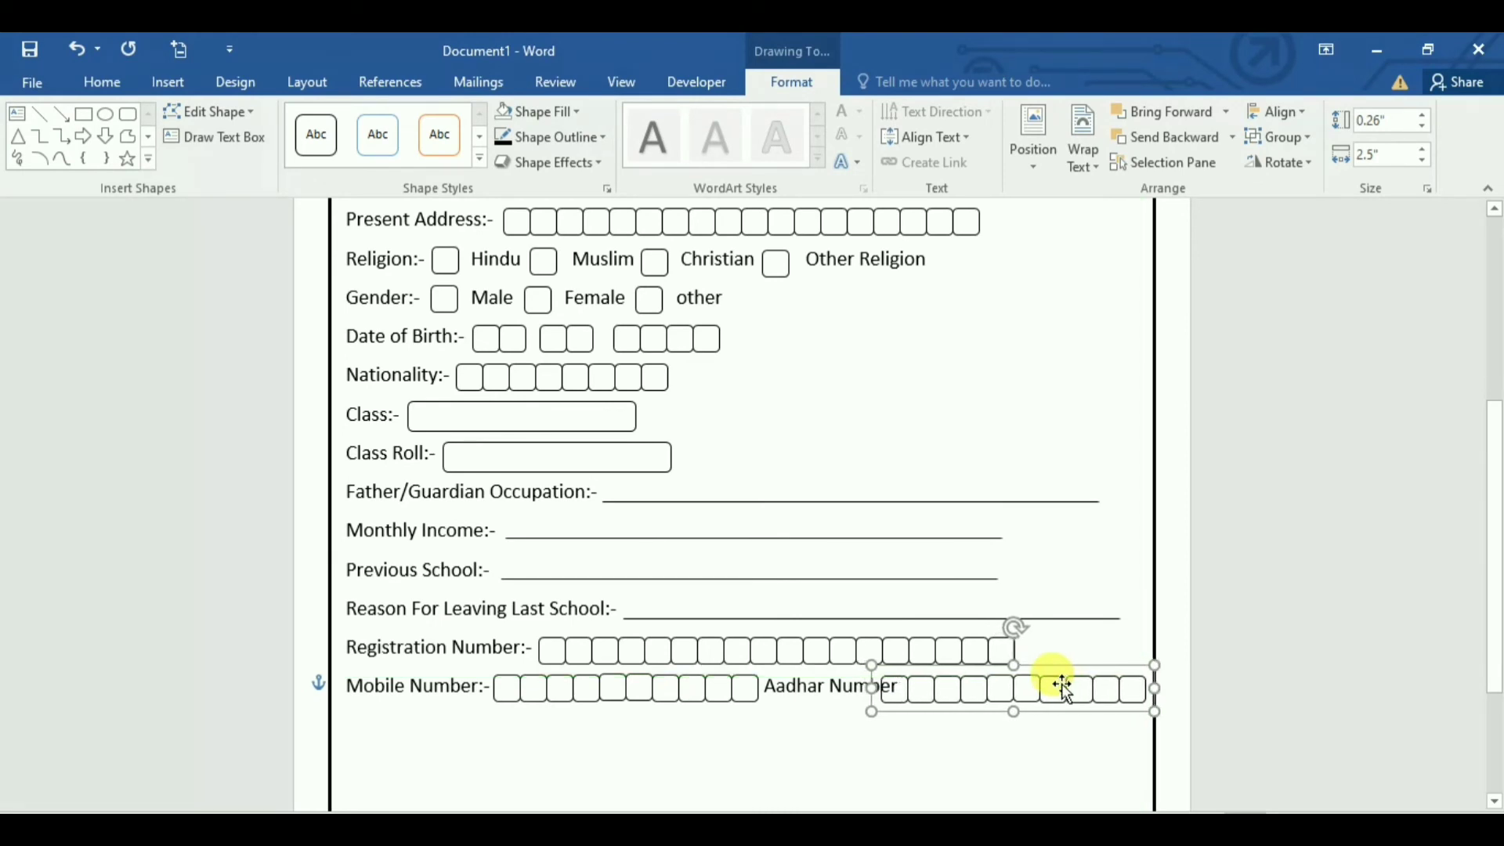
key("Right")
key("Right")
key("Right")
key("Right")
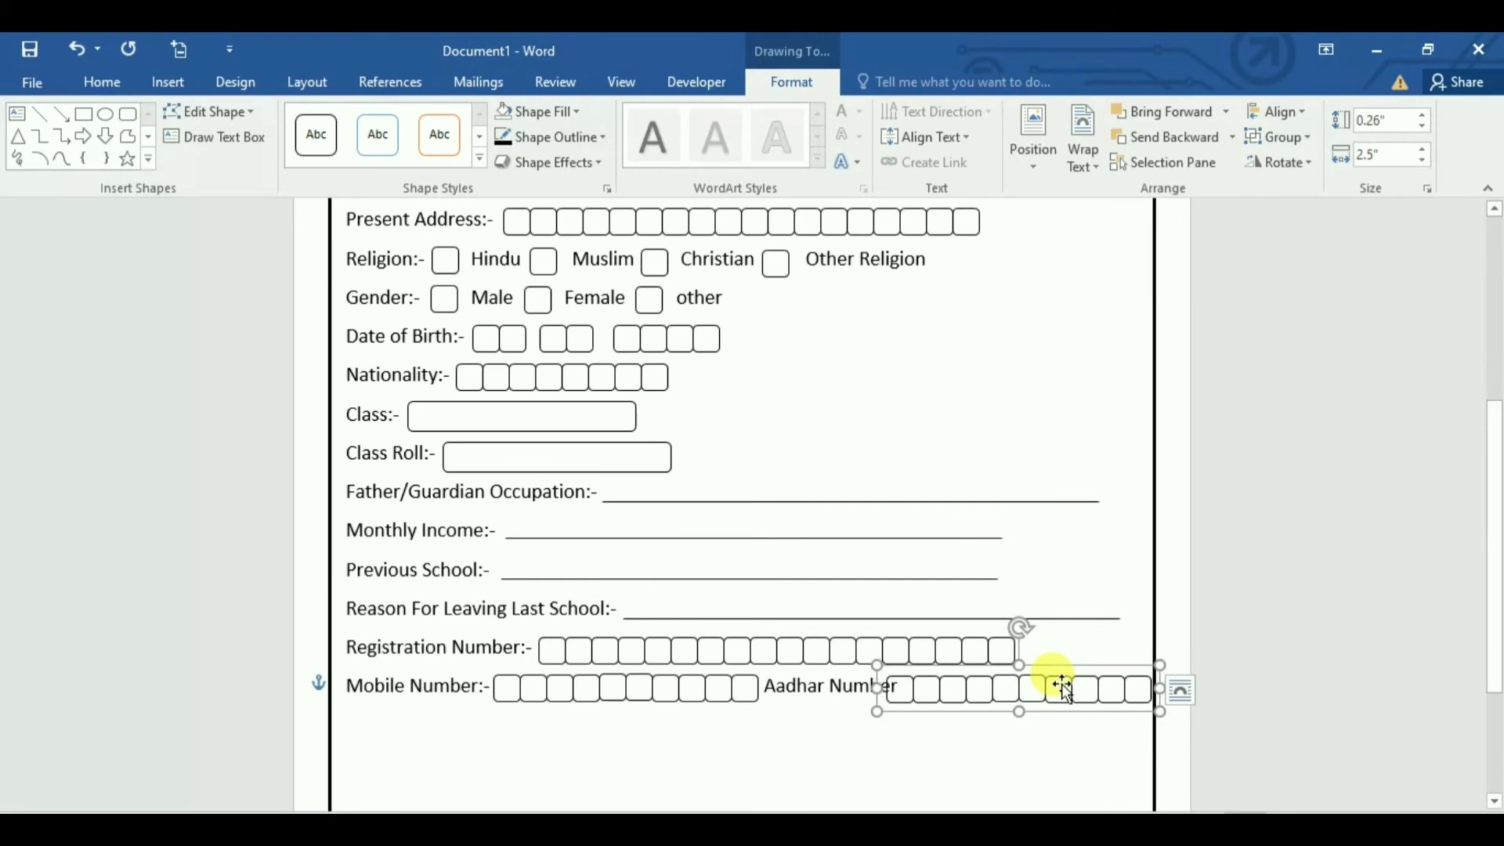
Shorten the label to 'Aadhar No' and nudge its box row slightly left
left_click(771, 709)
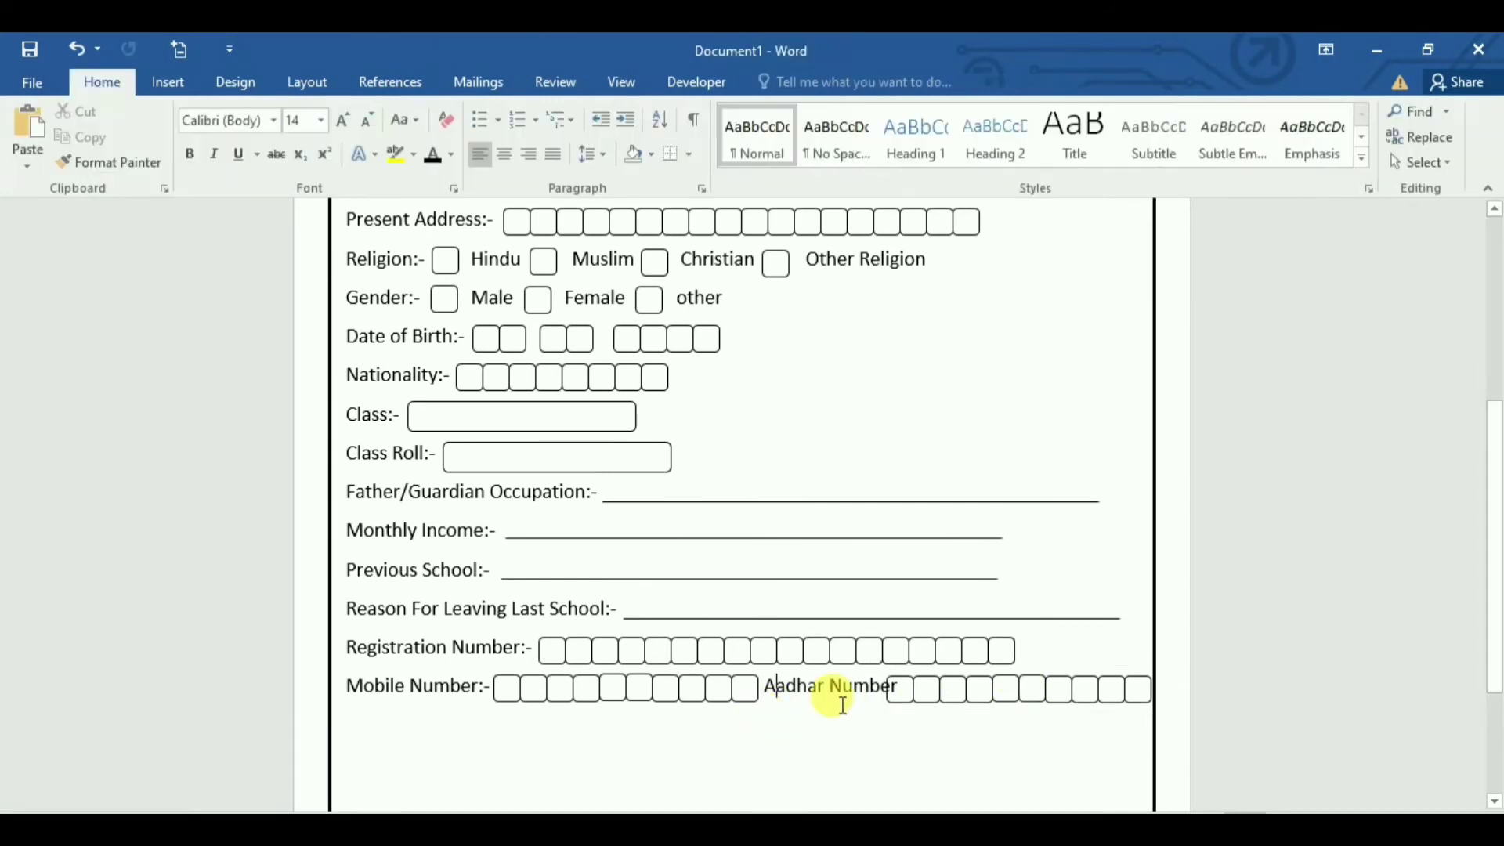
left_click(880, 690)
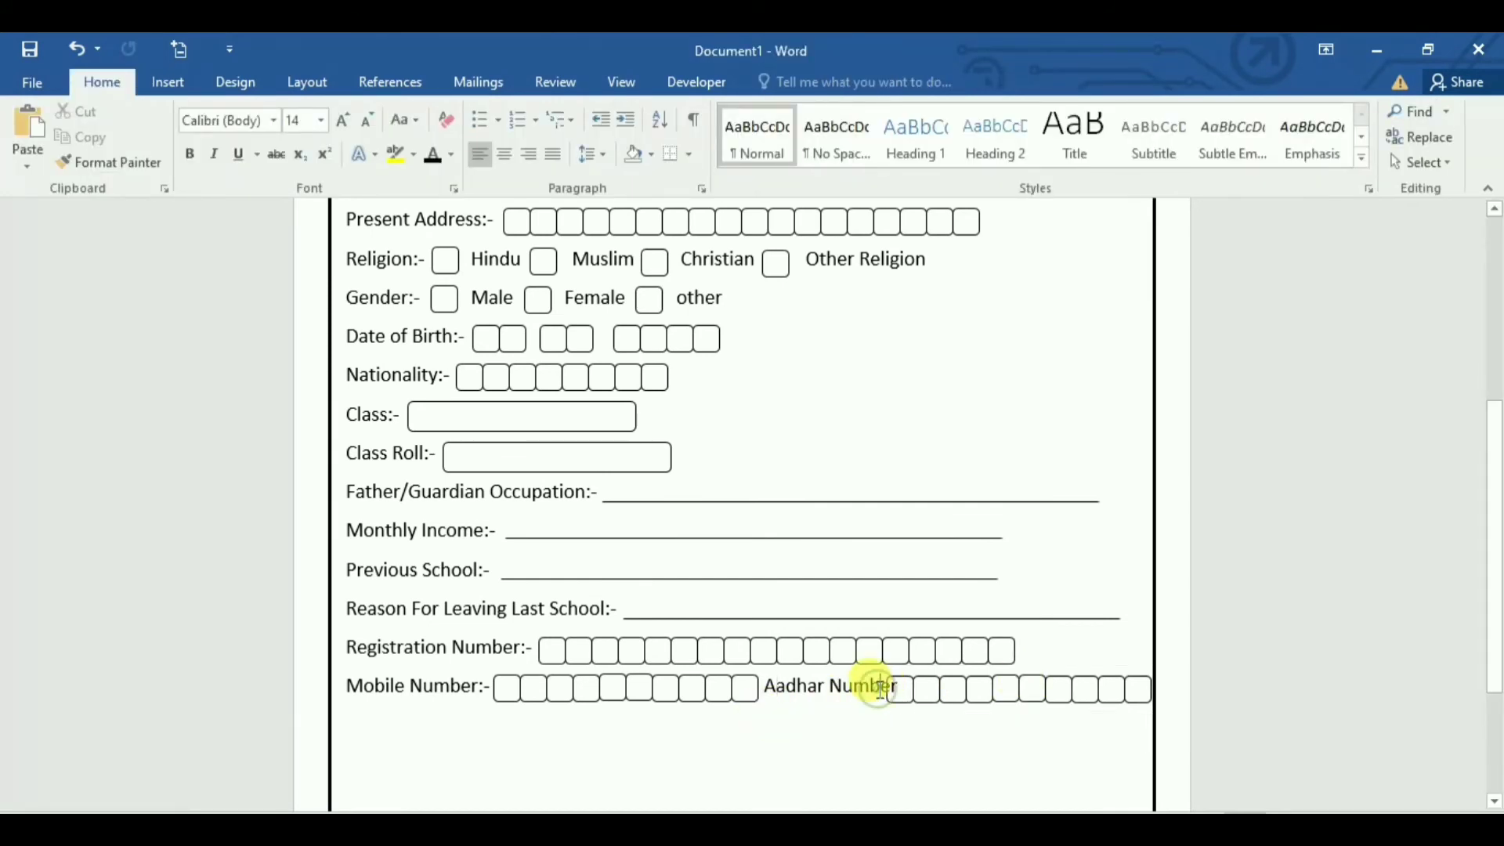
key("Delete")
key("Delete")
key("BackSpace")
key("BackSpace")
key("BackSpace")
key("BackSpace")
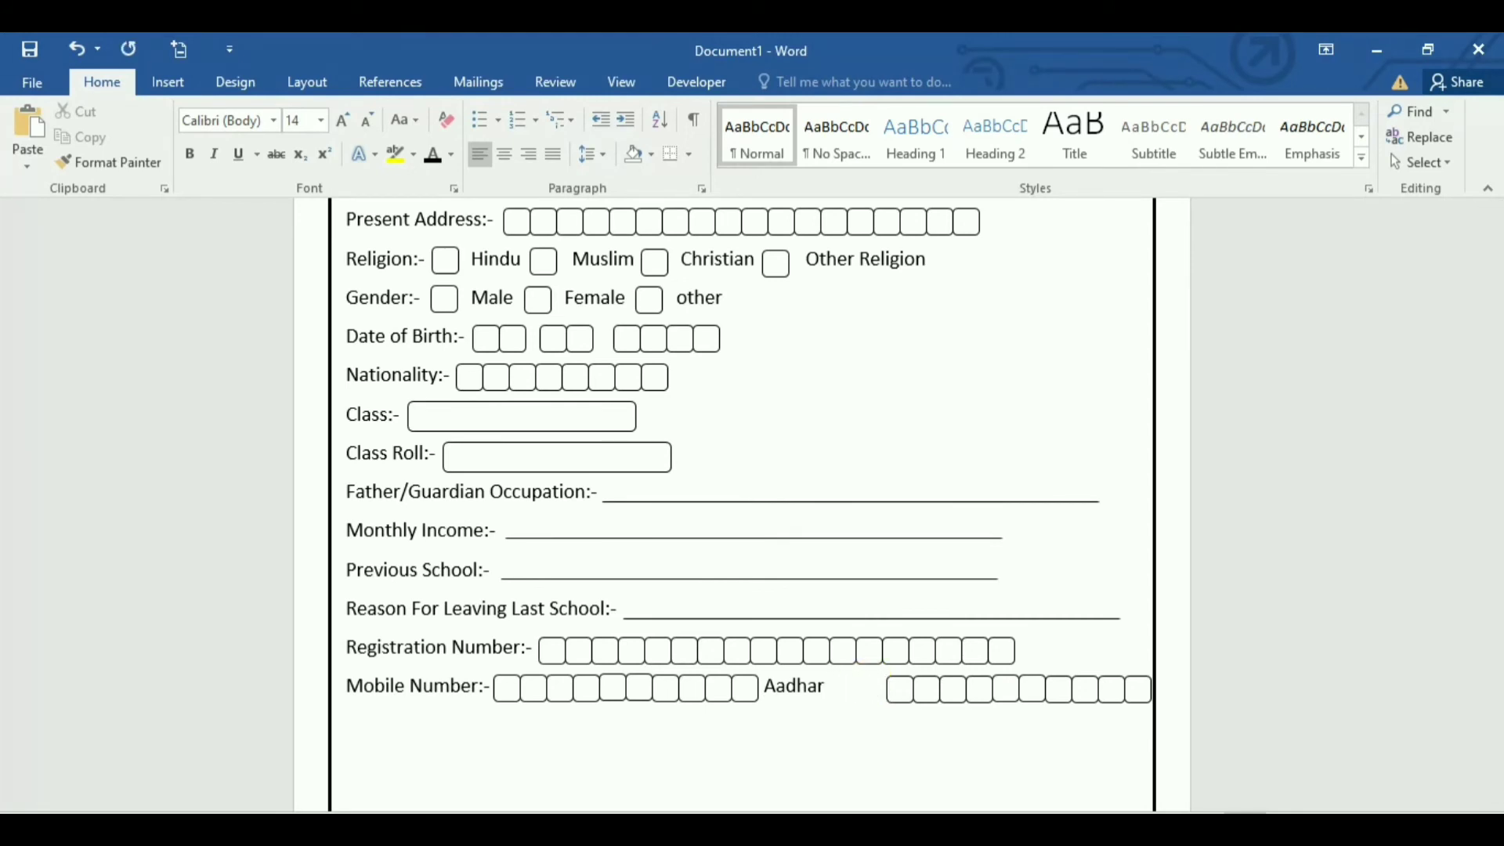
type("No")
left_click(892, 689)
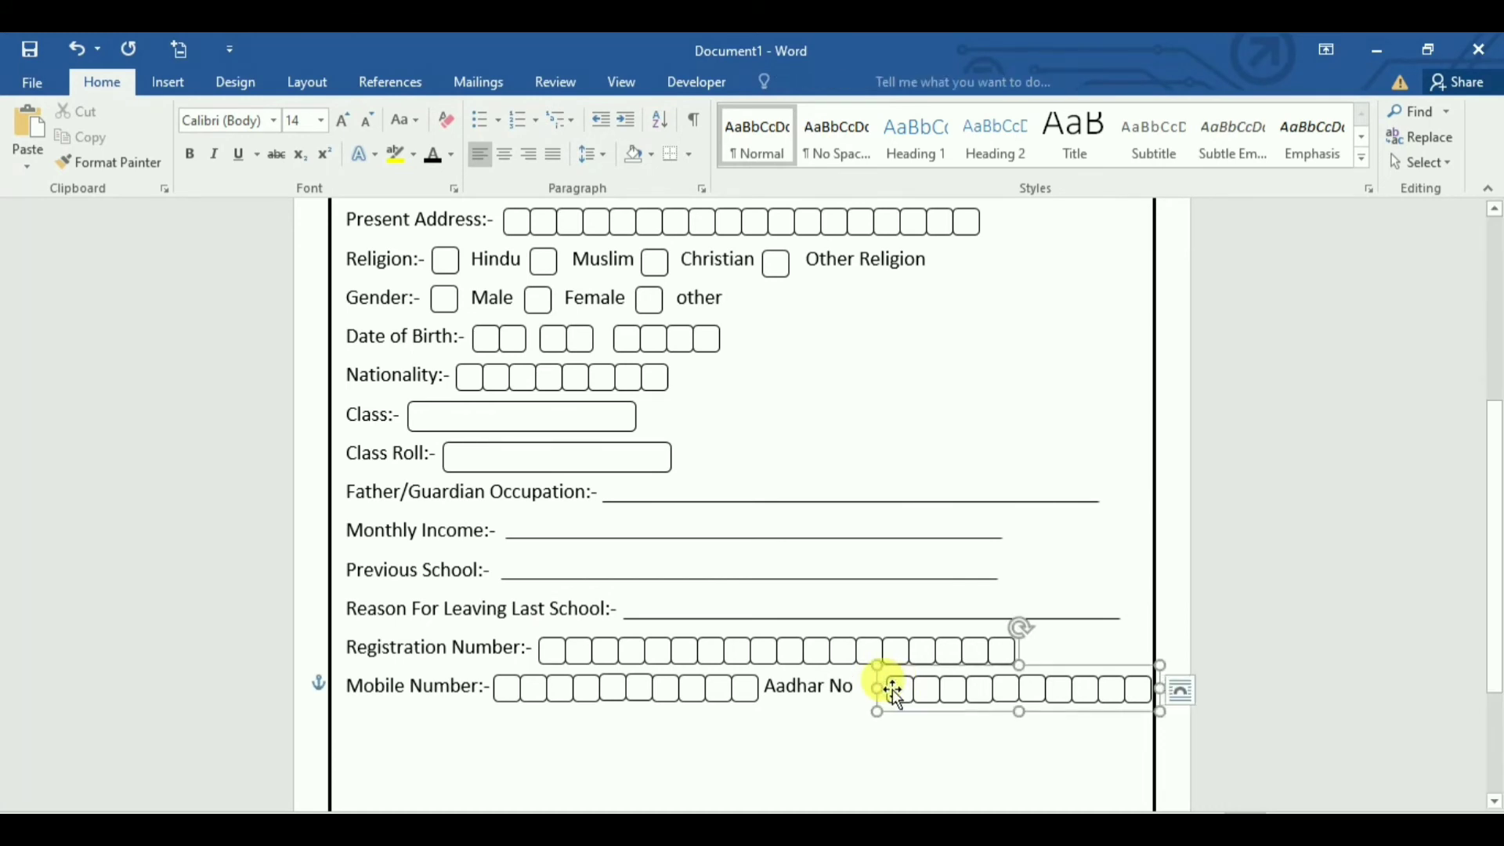
key("Left")
key("Left")
key("Left")
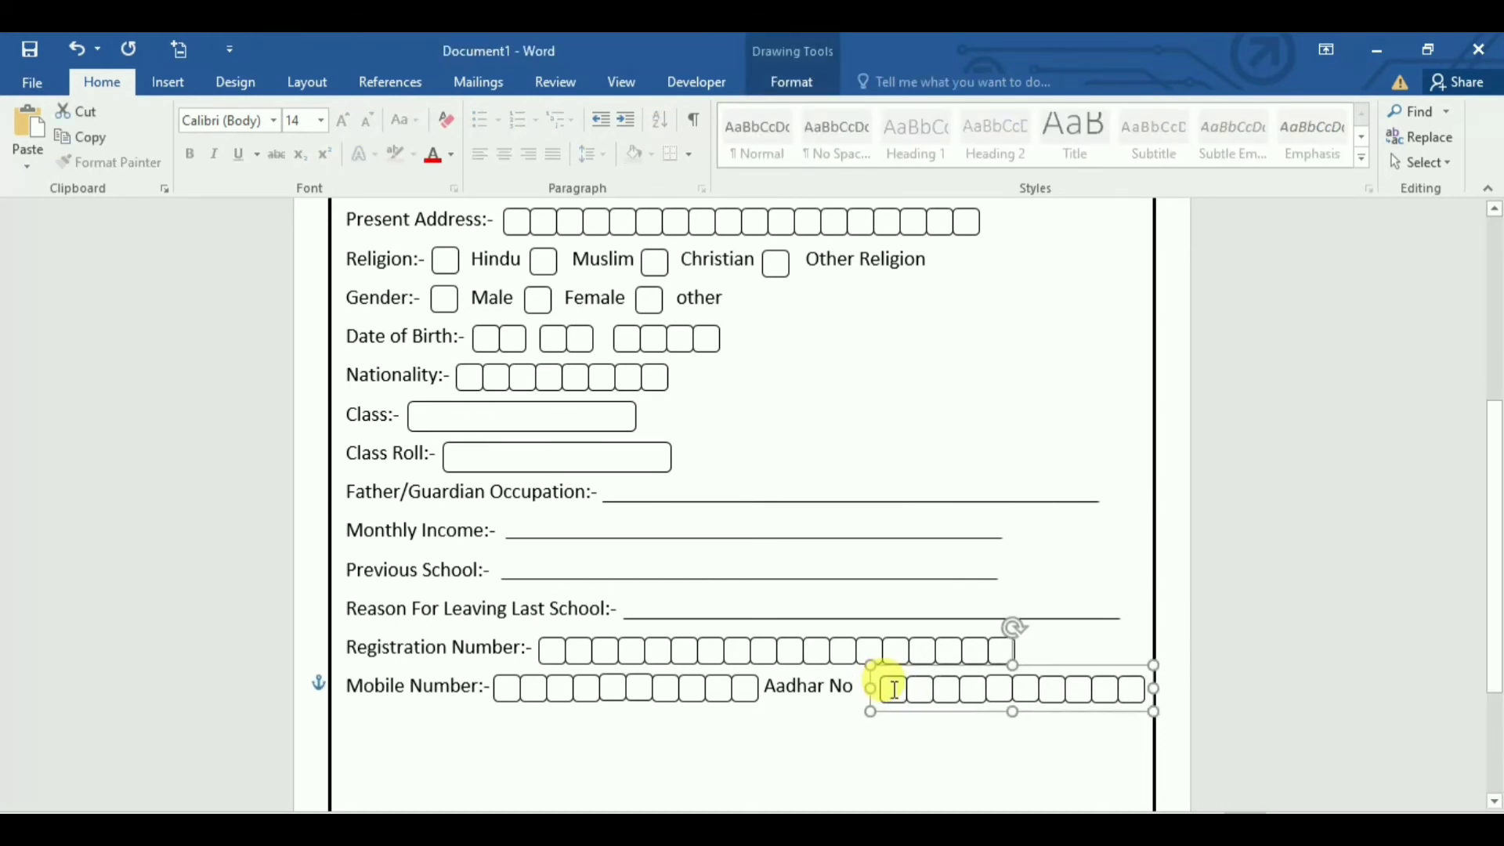
key("Left")
key("Left")
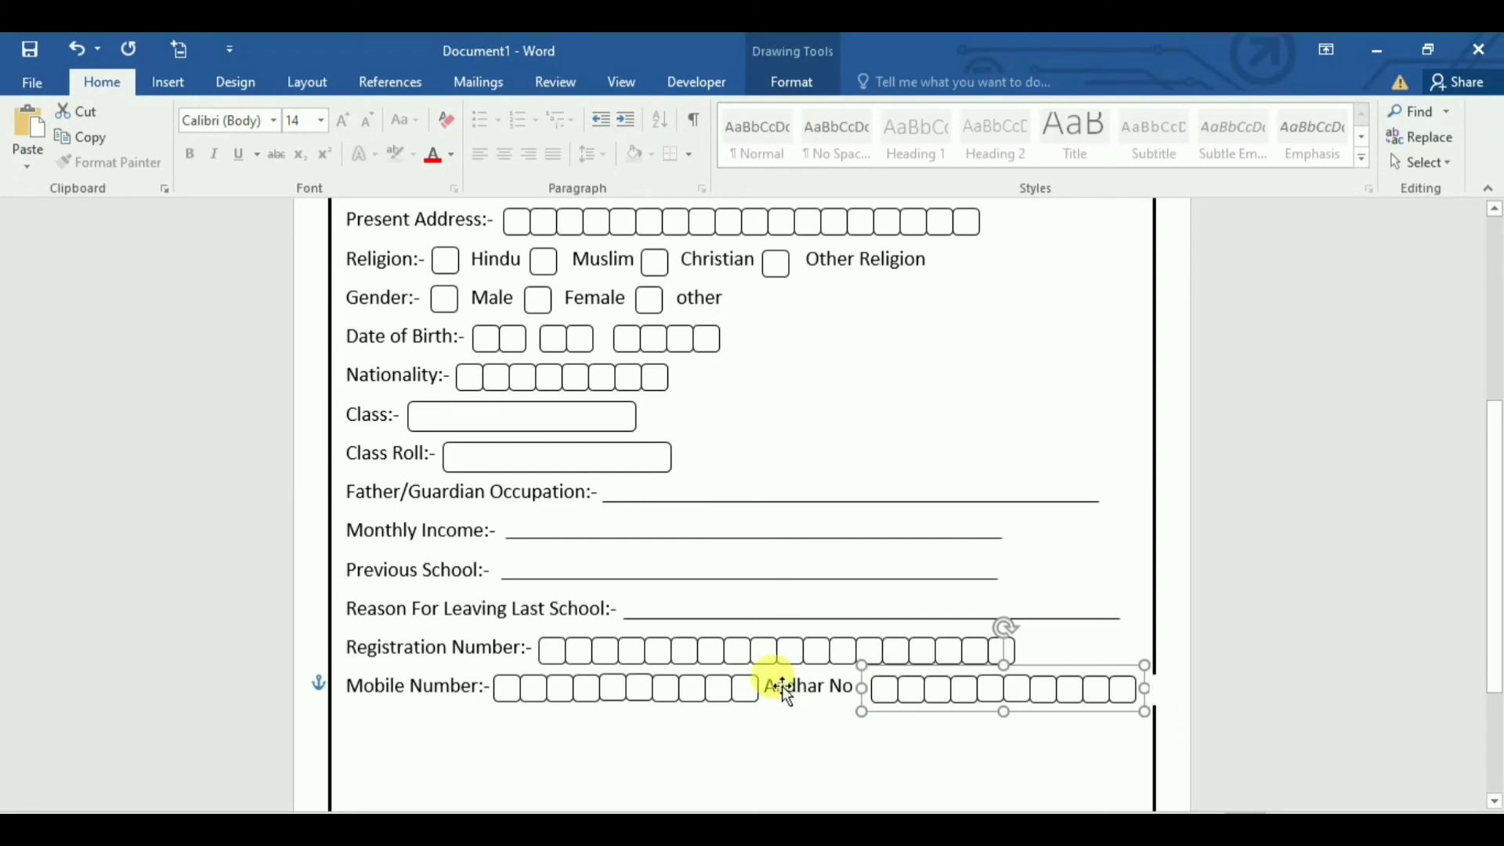
Type 'Parent Signature:-' on the empty line below Mobile Number
left_click(770, 688)
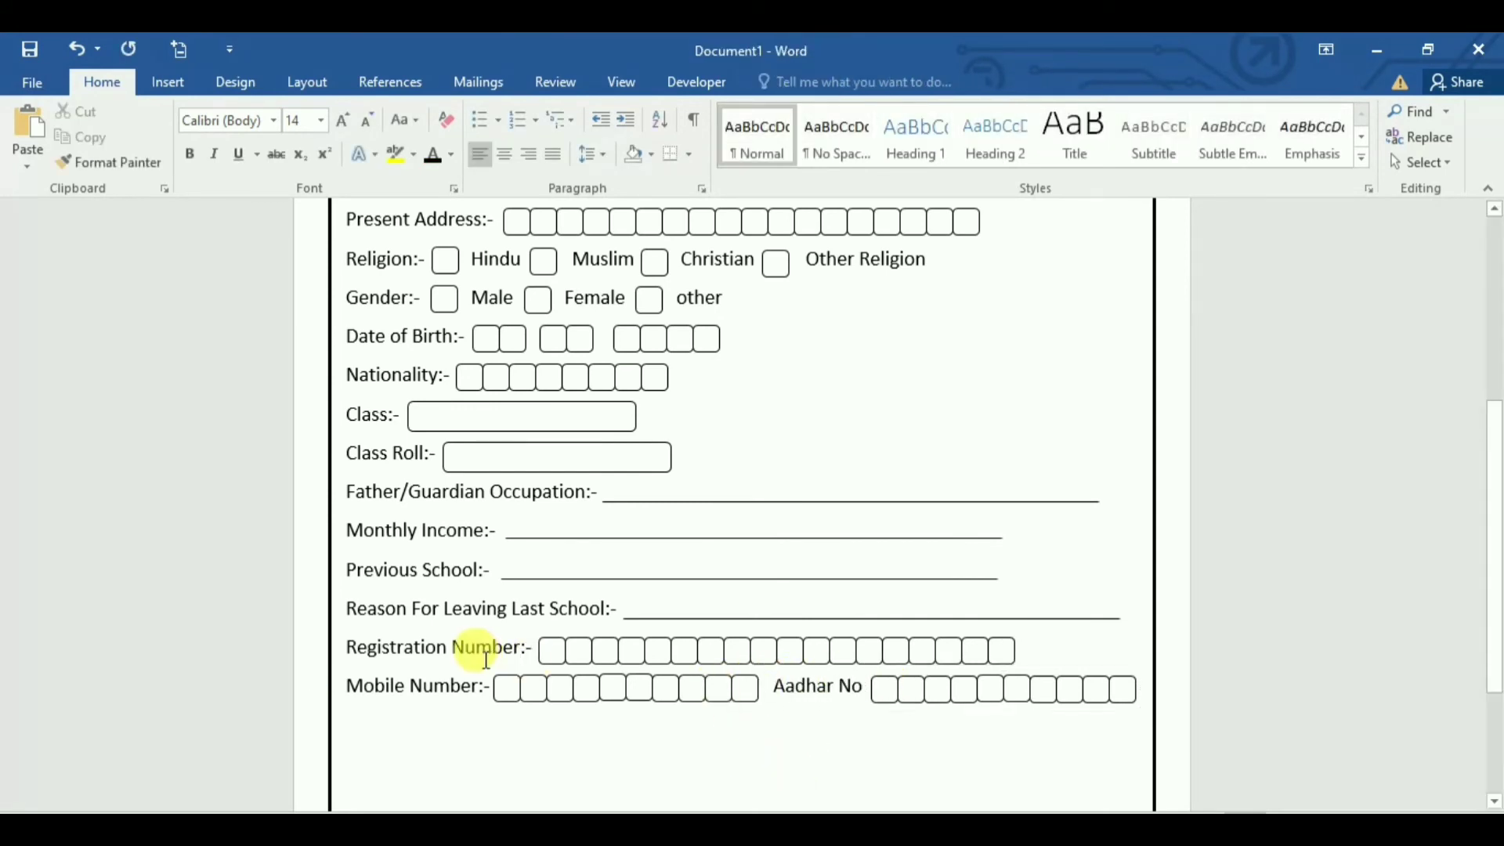
key("Down")
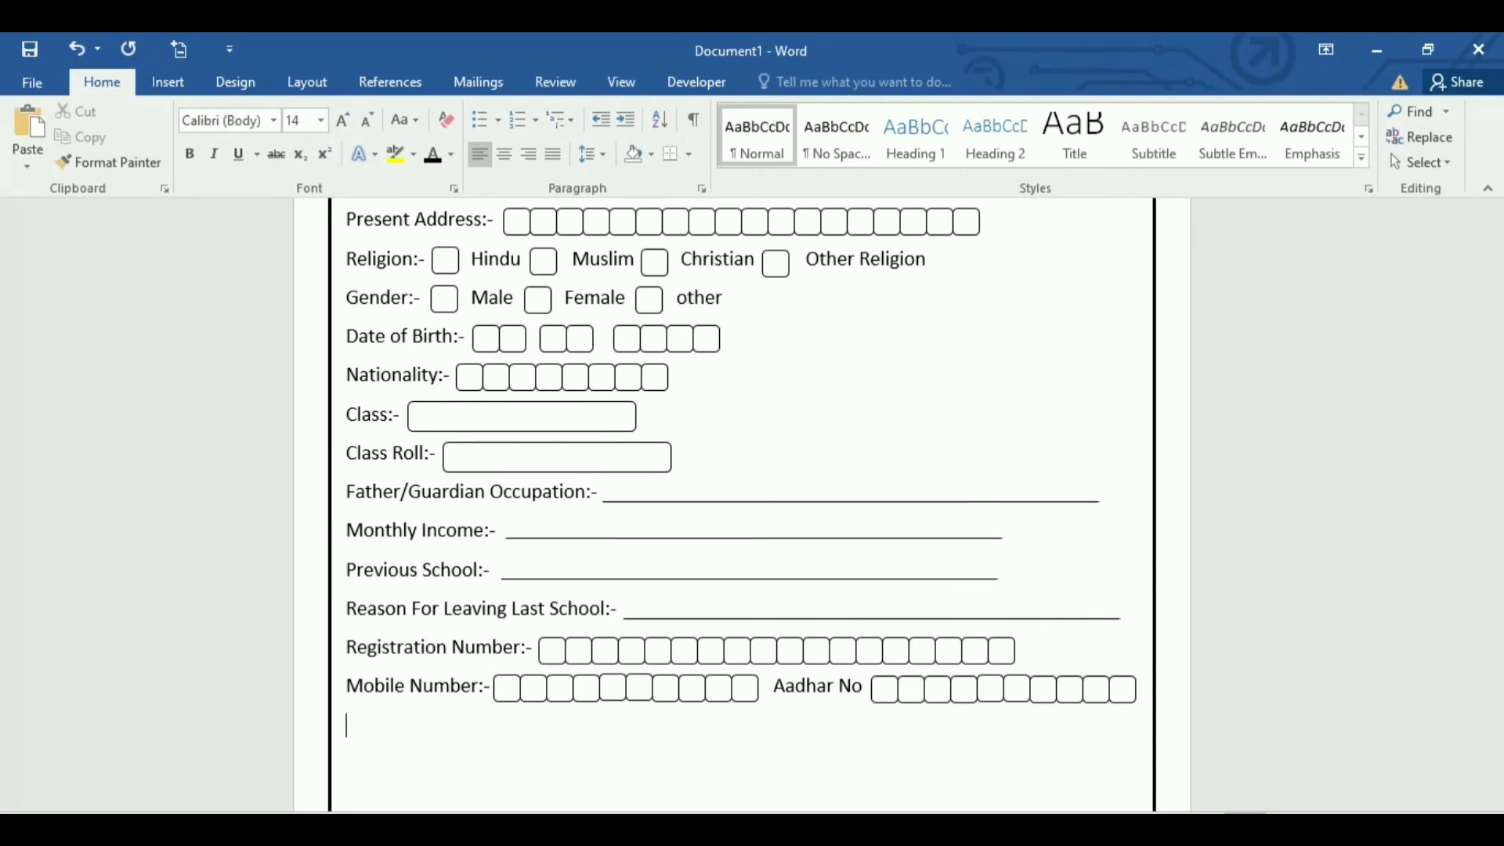
type("Pa")
type("rent")
type(" S")
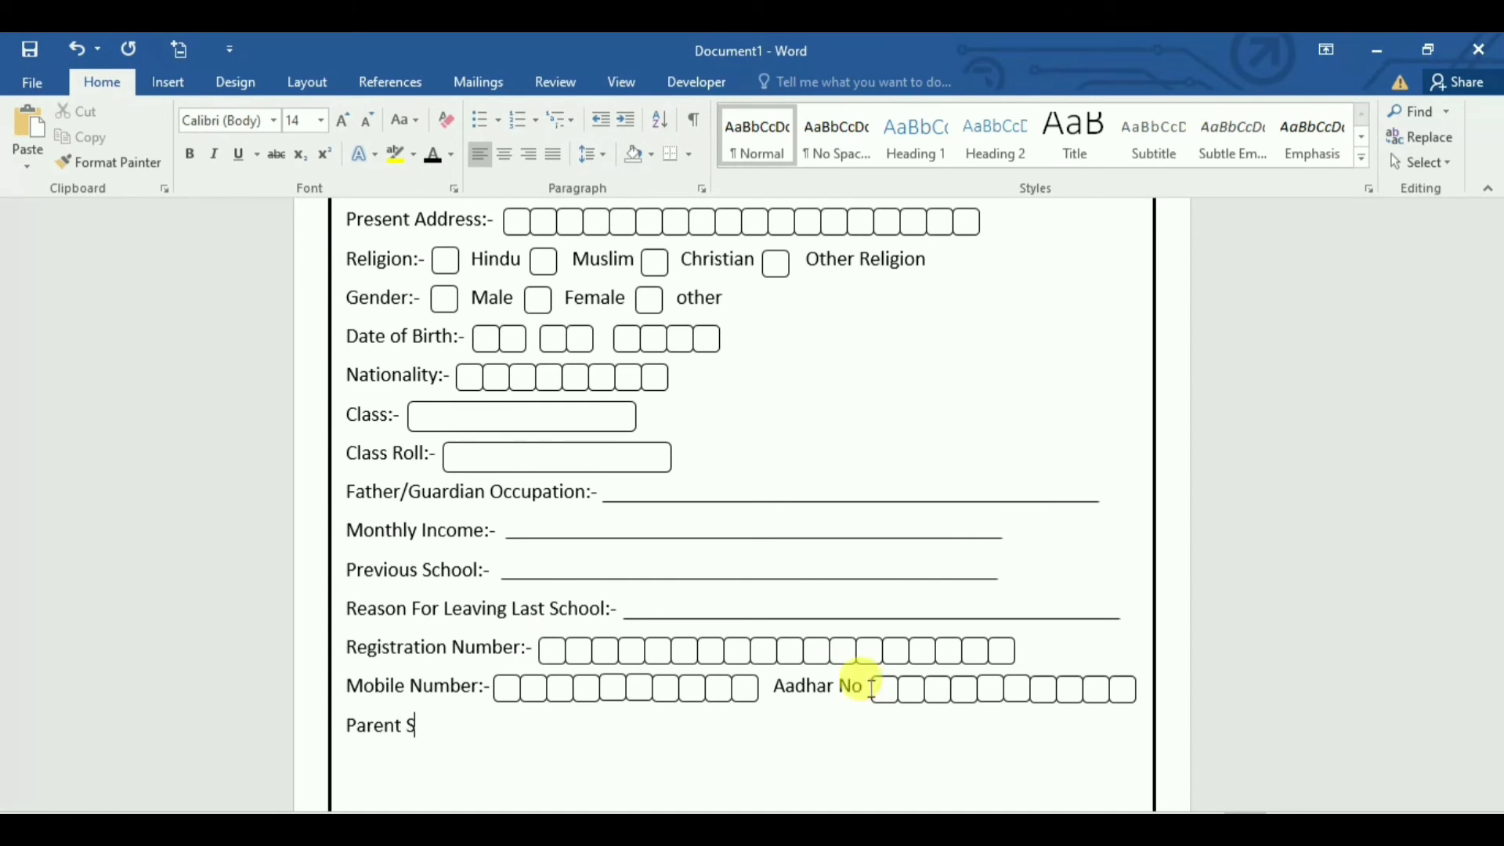
type("igna")
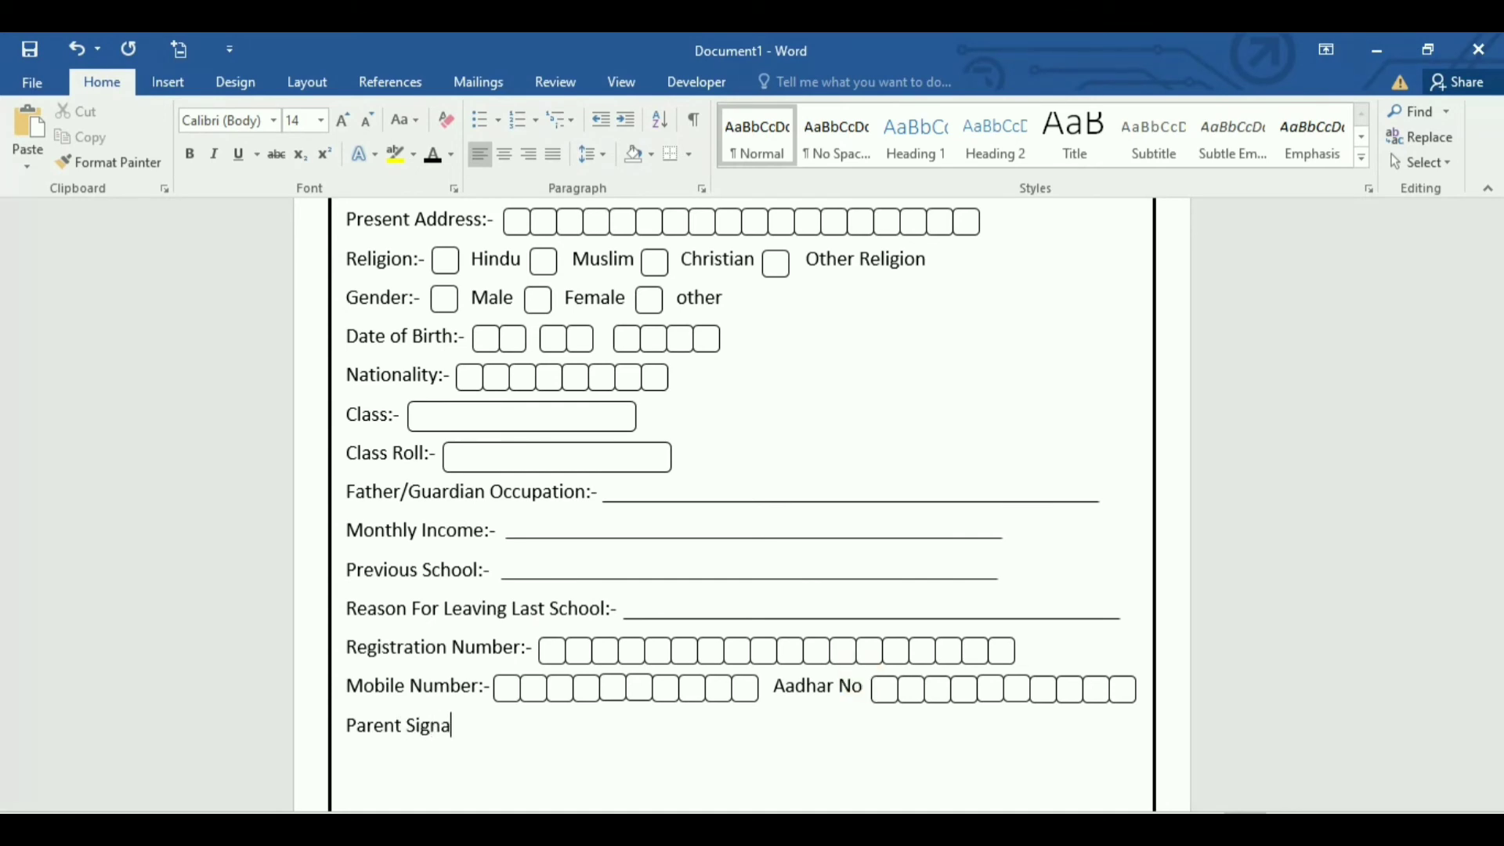
type("ture")
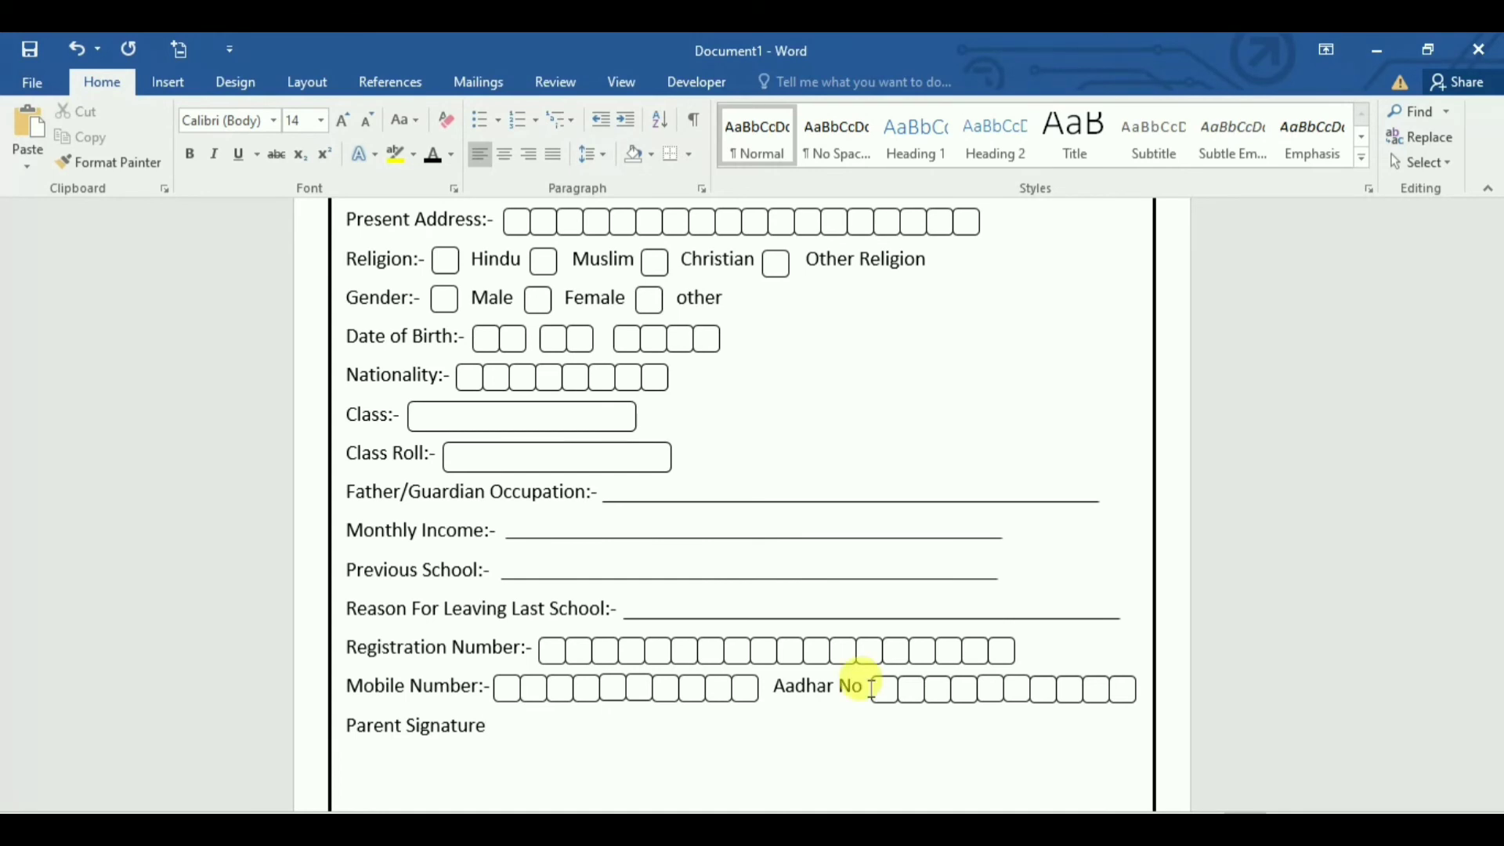
type(":-")
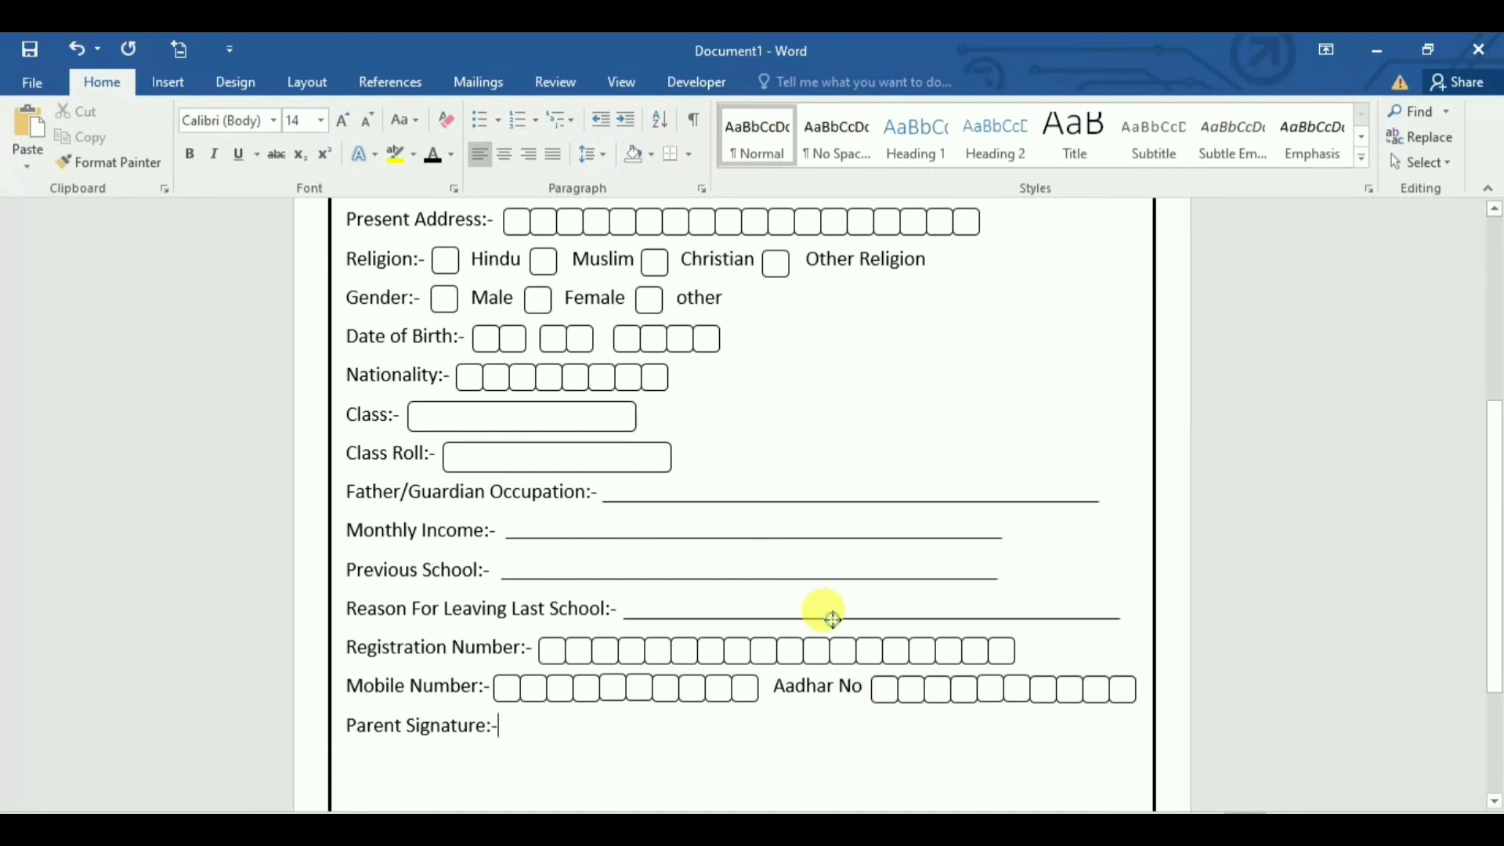
Copy the Reason For Leaving underline beside 'Parent Signature:-' and start a new line below
left_click(833, 619)
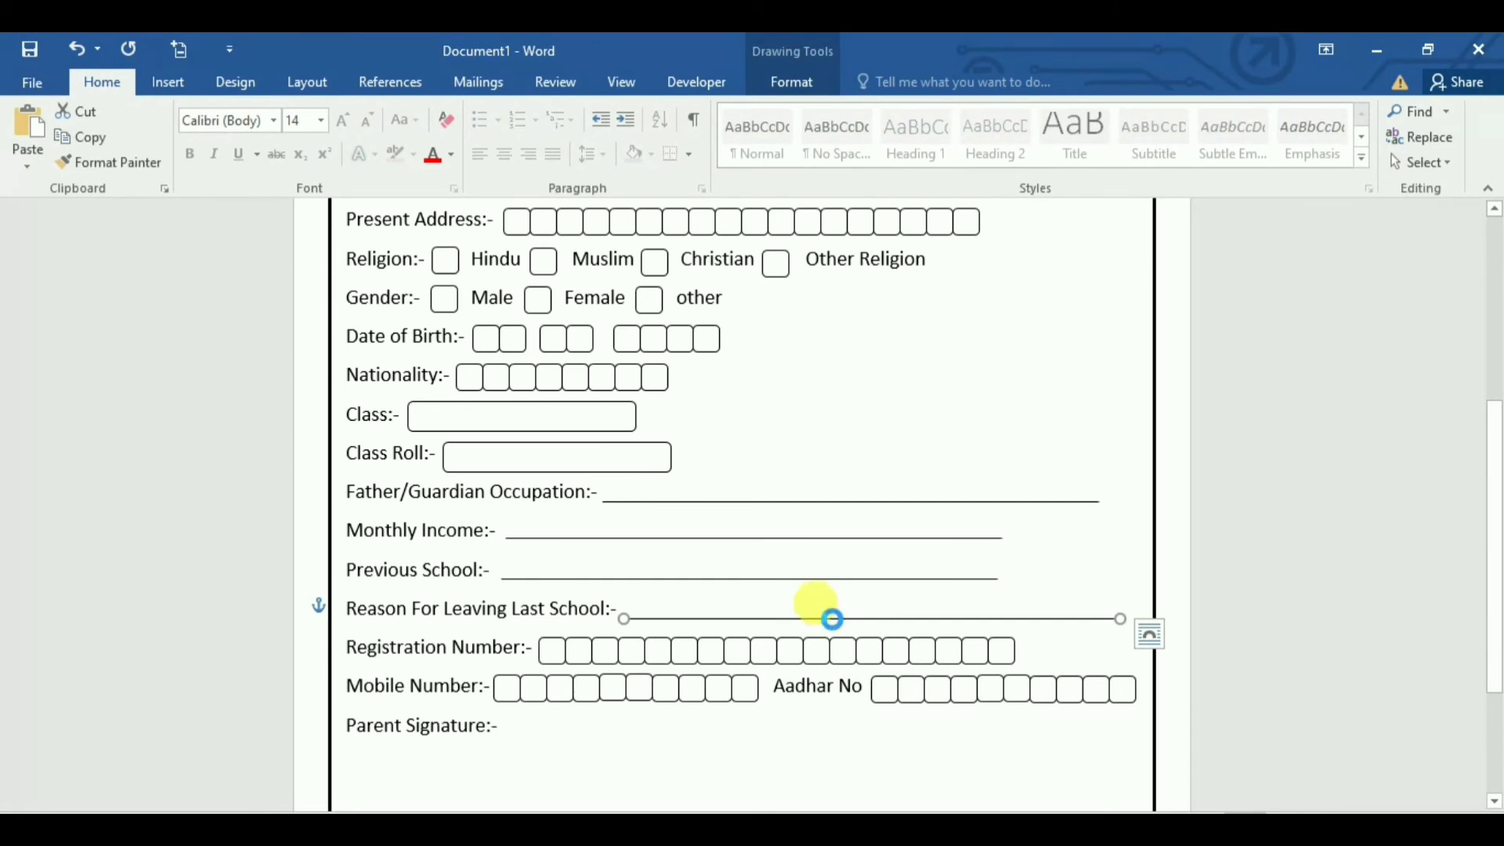
left_click(509, 736)
key("ctrl+v")
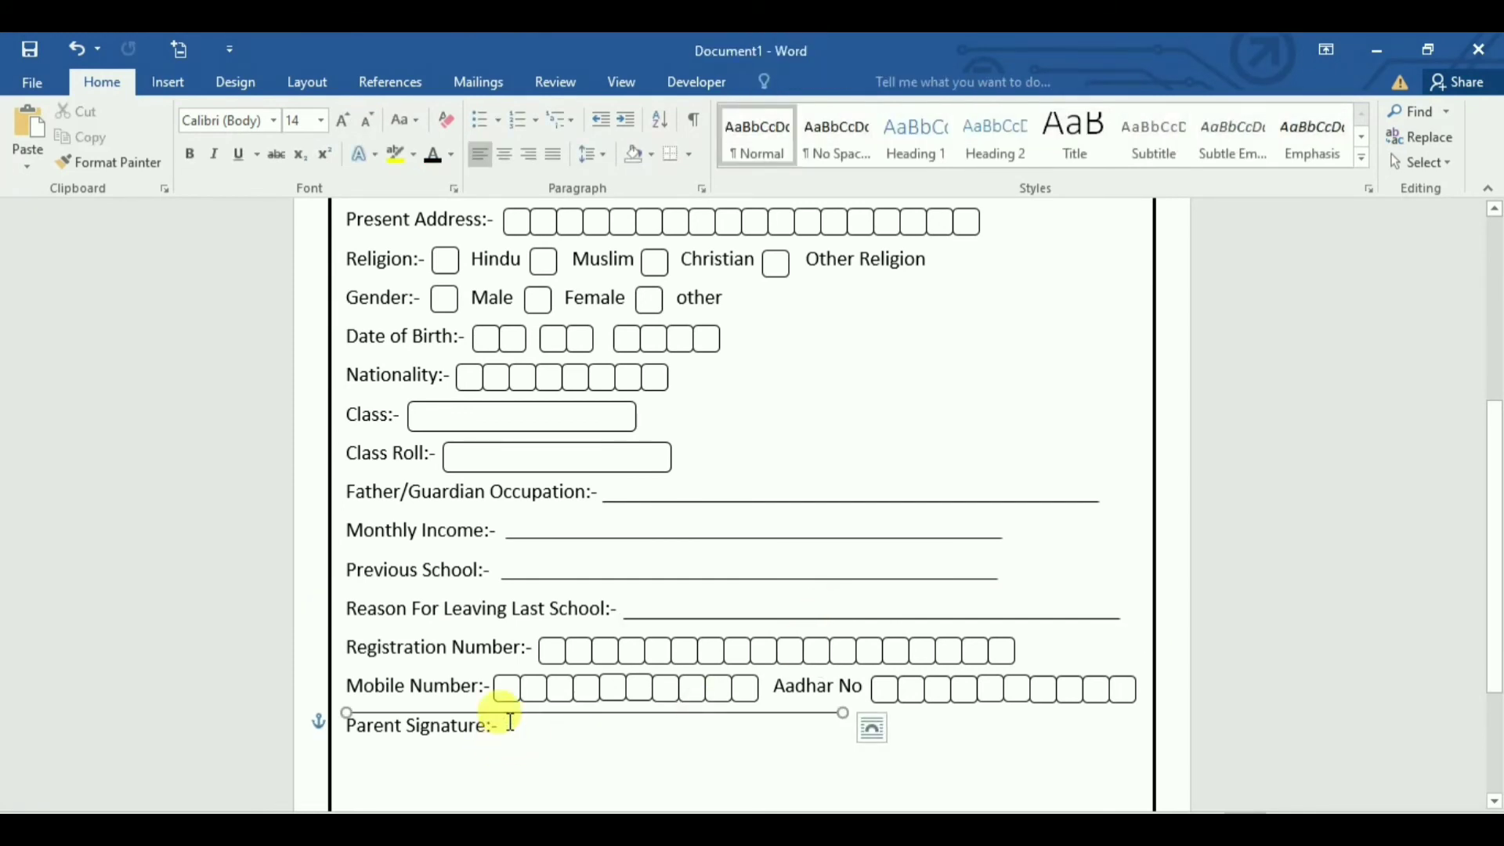
left_click_drag(515, 711, 603, 730)
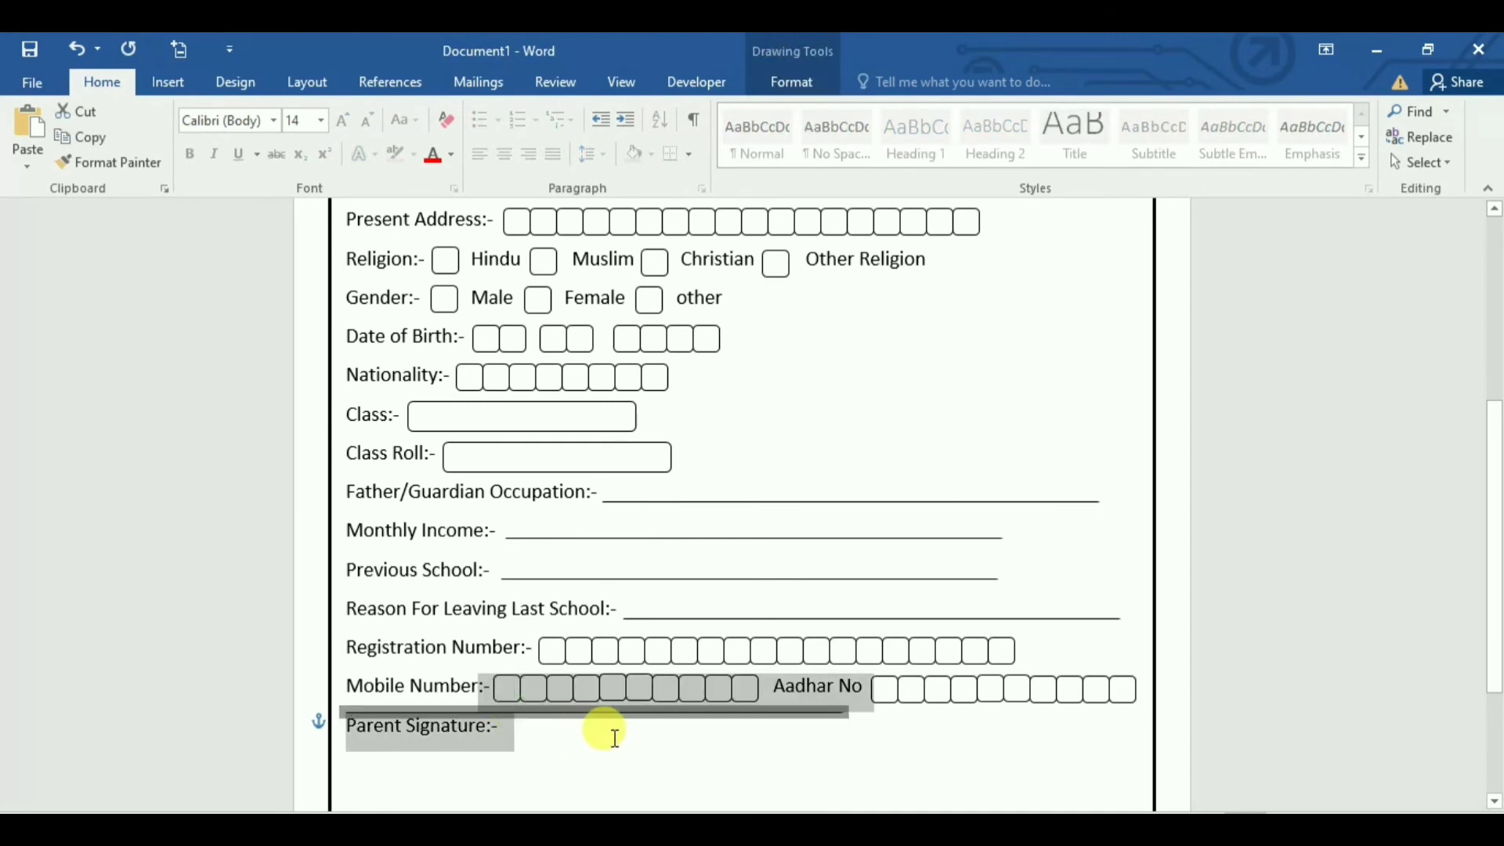
left_click(609, 730)
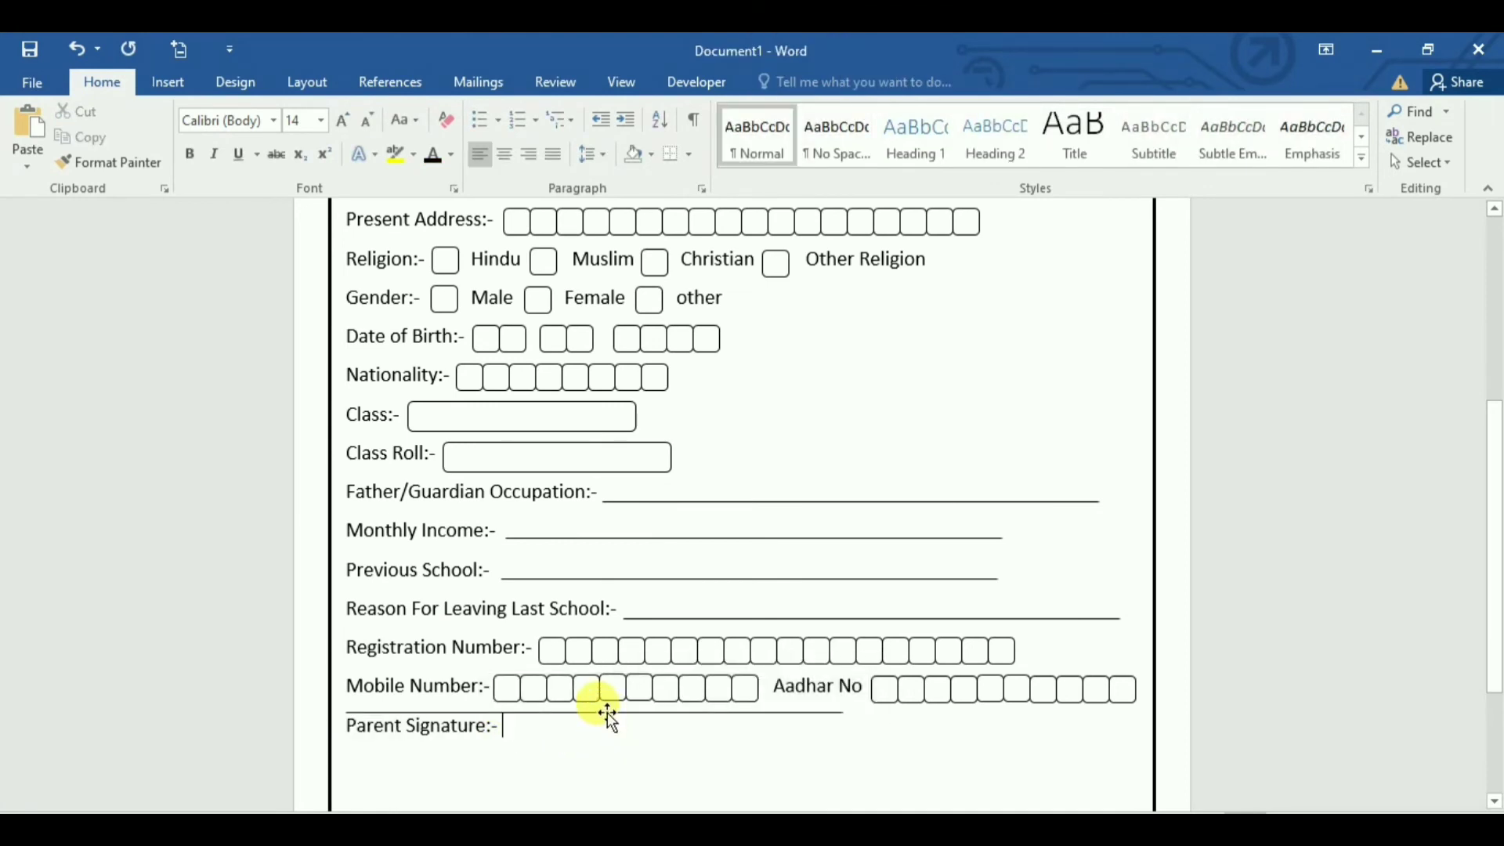
left_click(609, 712)
mouse_move(610, 712)
left_mouse_down()
mouse_move(611, 745)
mouse_move(782, 732)
mouse_move(753, 730)
left_mouse_up()
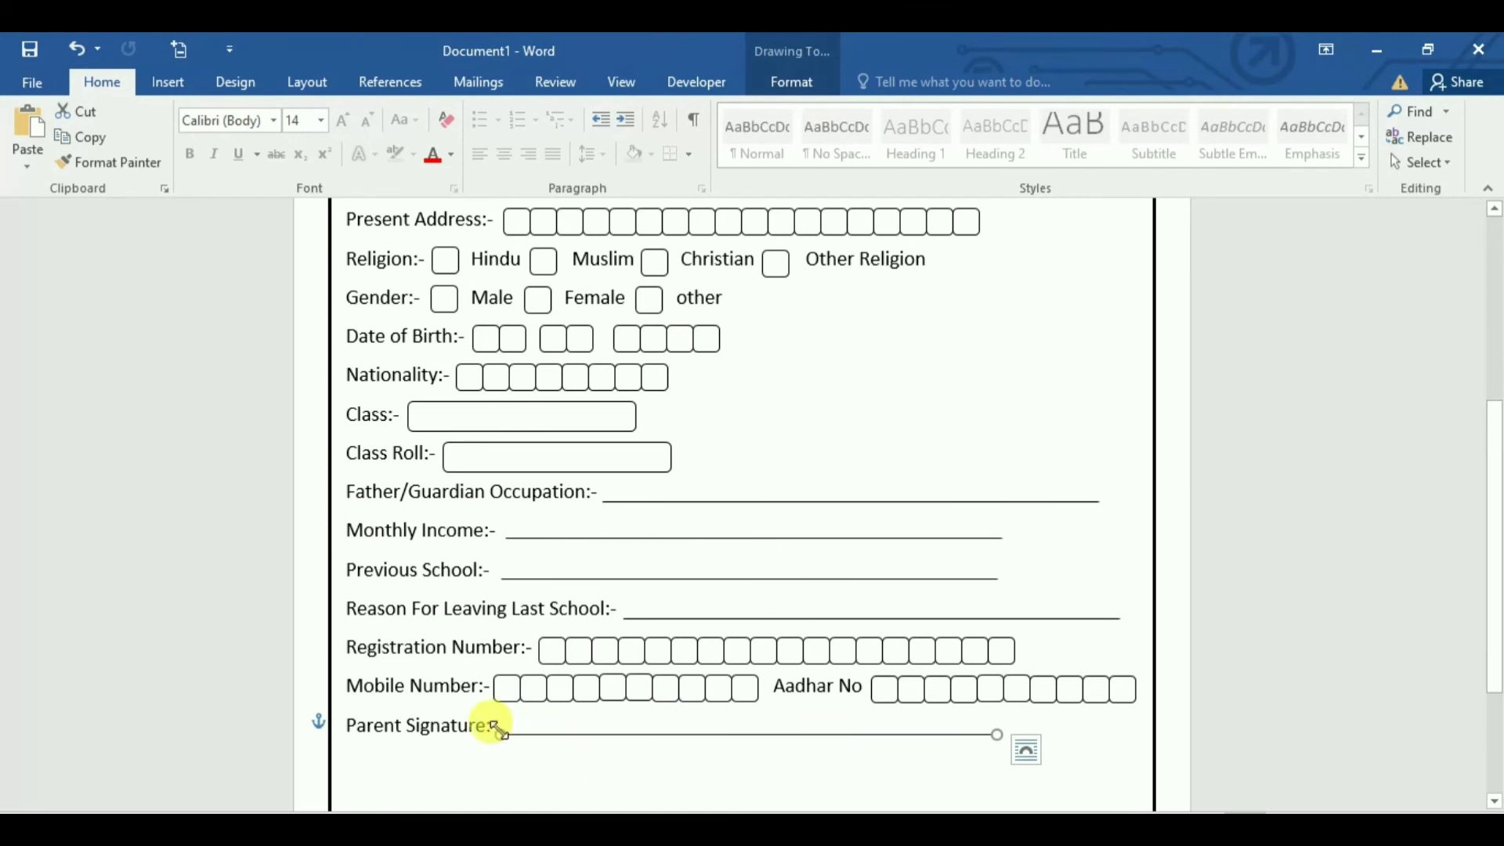
left_click(493, 754)
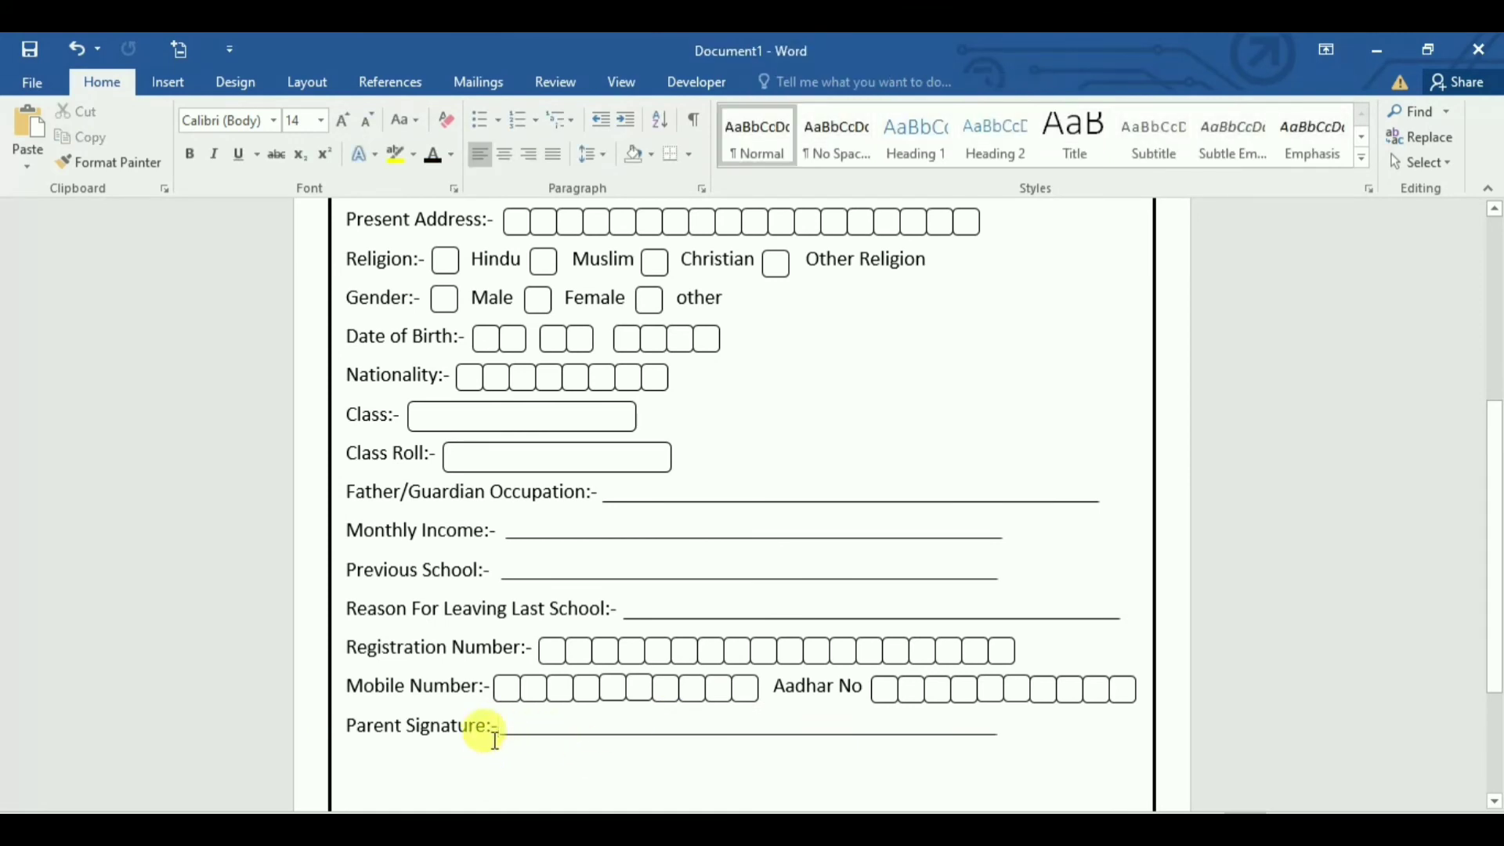
key("Return")
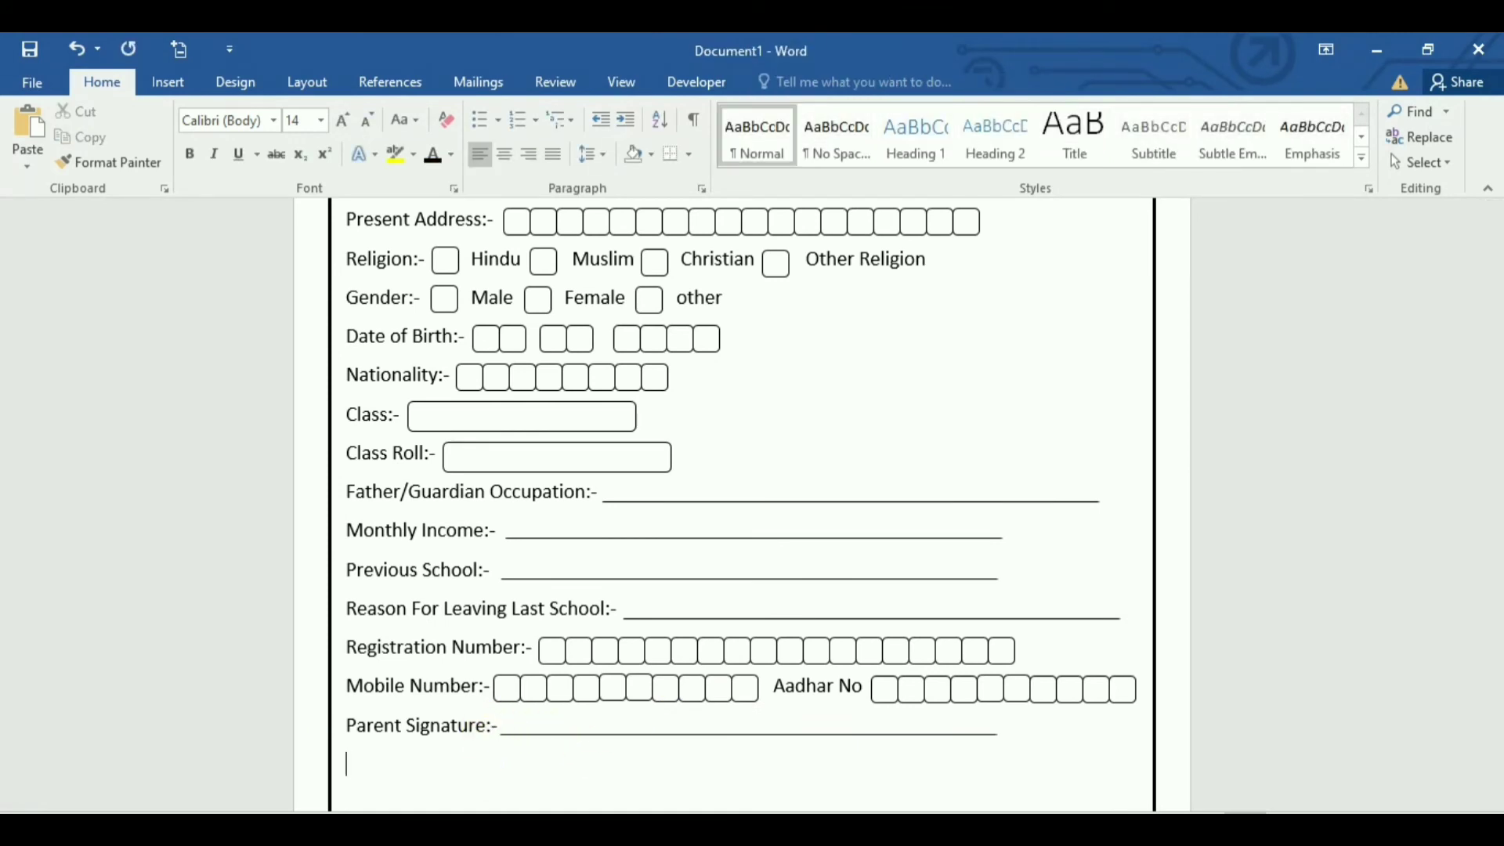
Add 'Student Signature:-' with a pasted underline nudged beside it, then start a new line
type("S")
type("tudent ")
type("Sign")
type("ature")
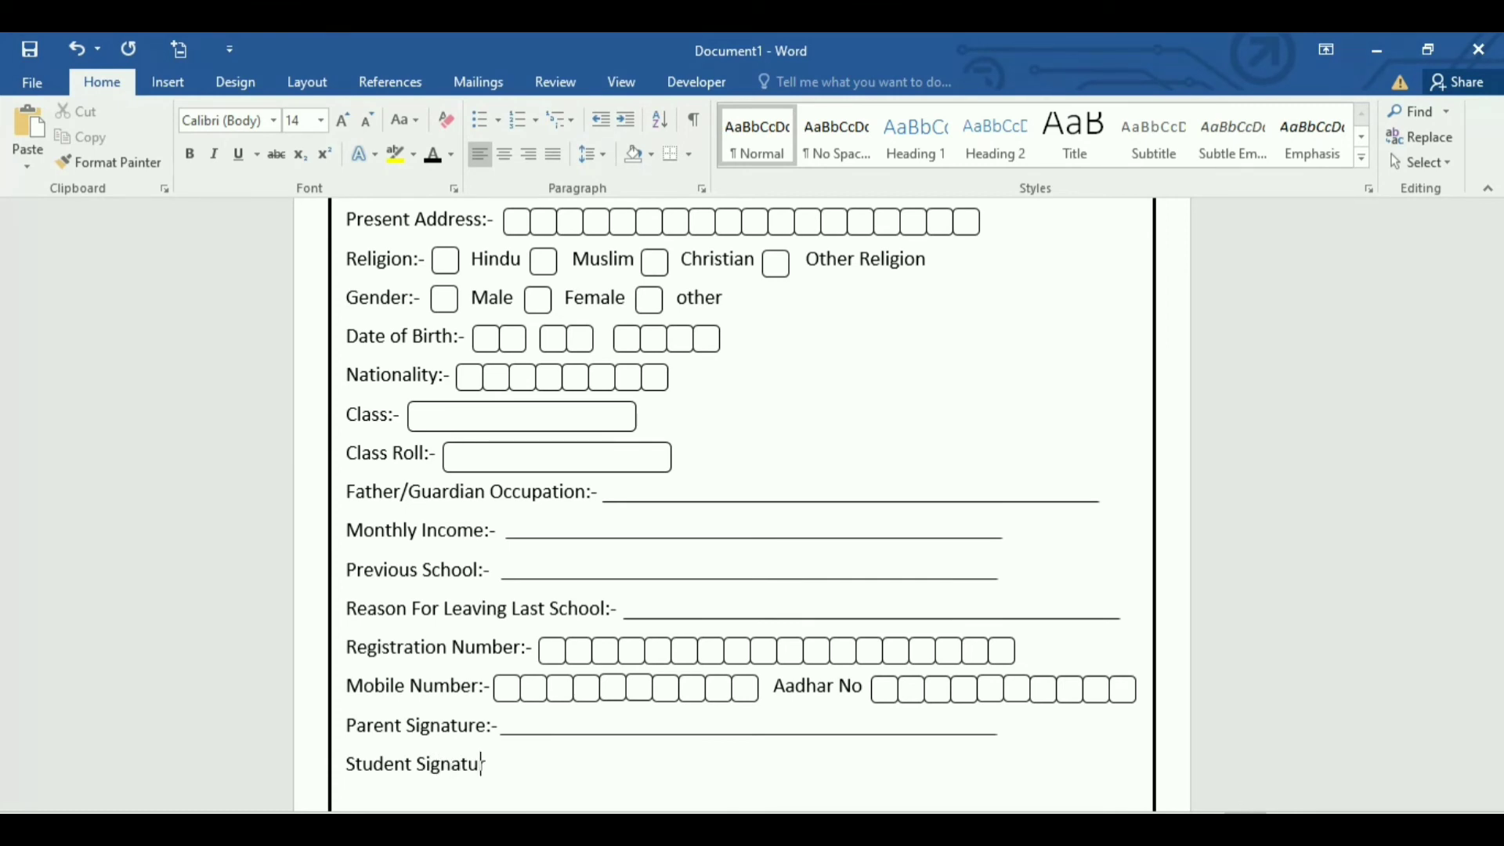
type(":")
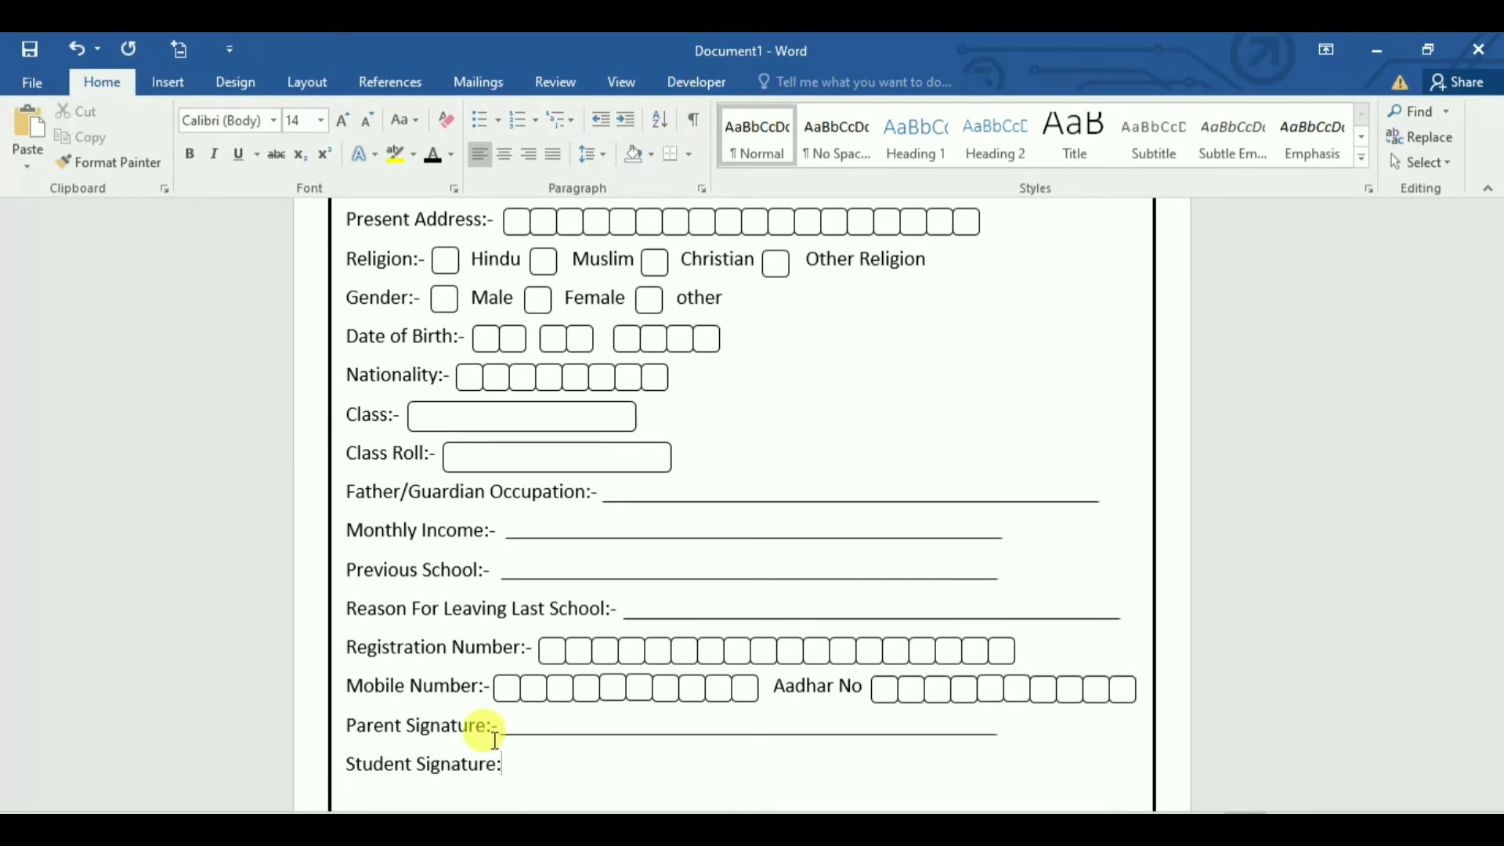
type("-")
key("ctrl+v")
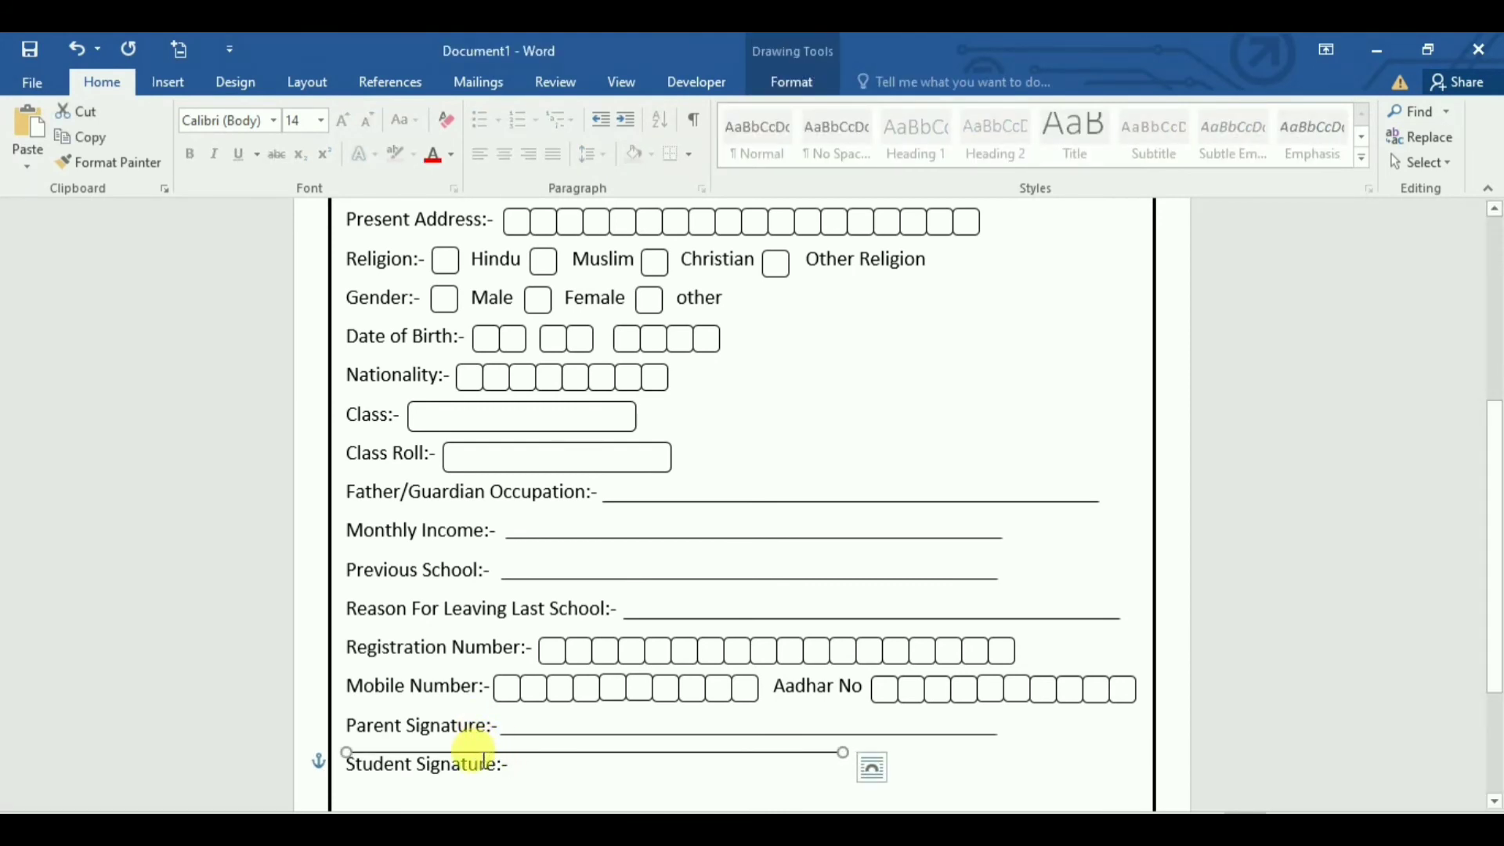
key("Down")
key("Right")
key("Right")
key("Right")
key("Right")
key("Right")
key("Right")
key("Right")
key("Right")
key("Right")
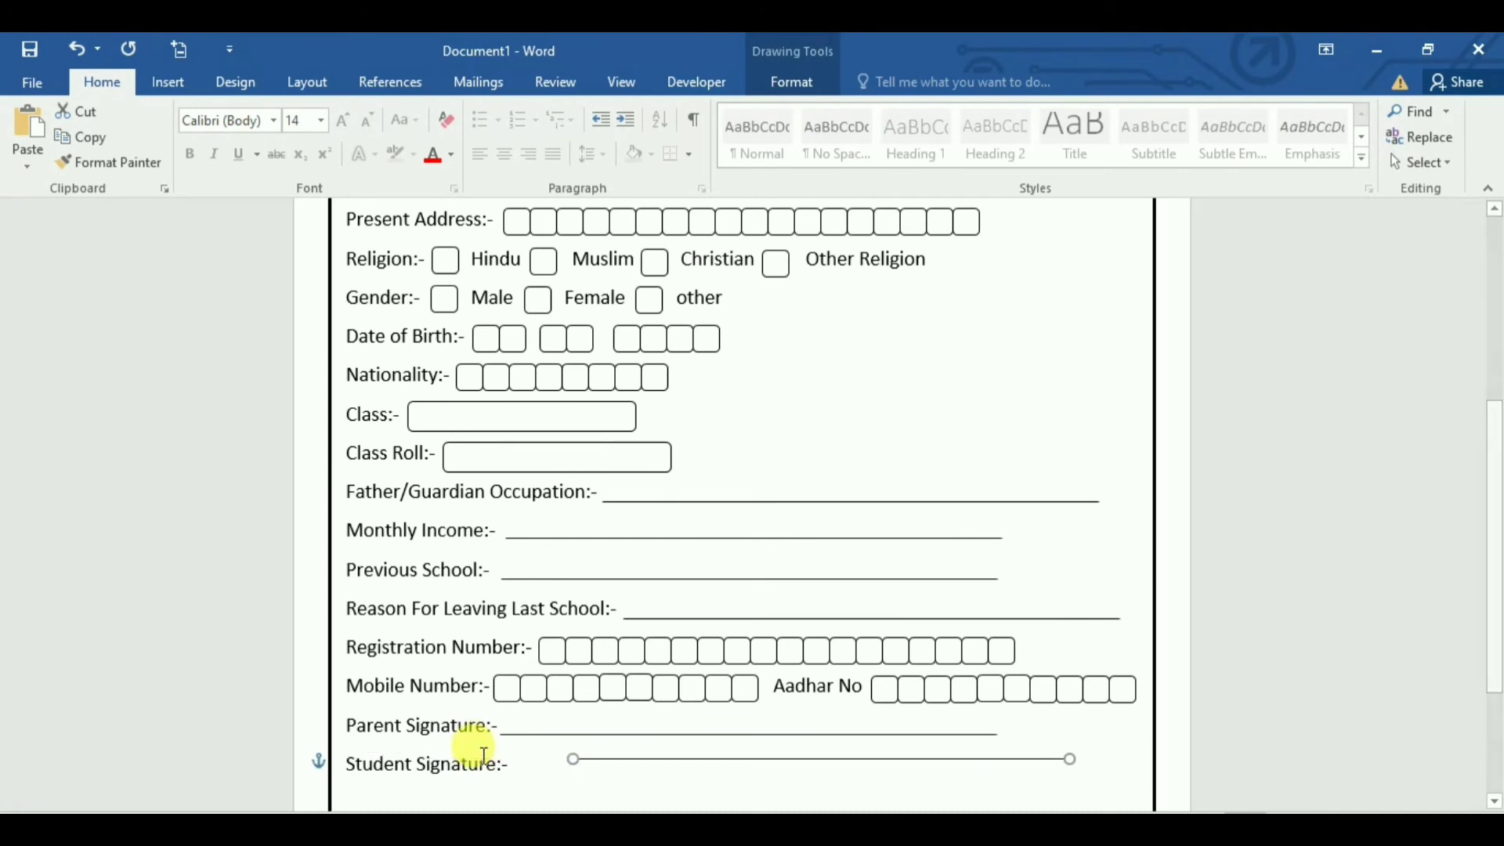
key("Left")
key("Left")
key("Left")
key("Left")
key("Left")
key("Left")
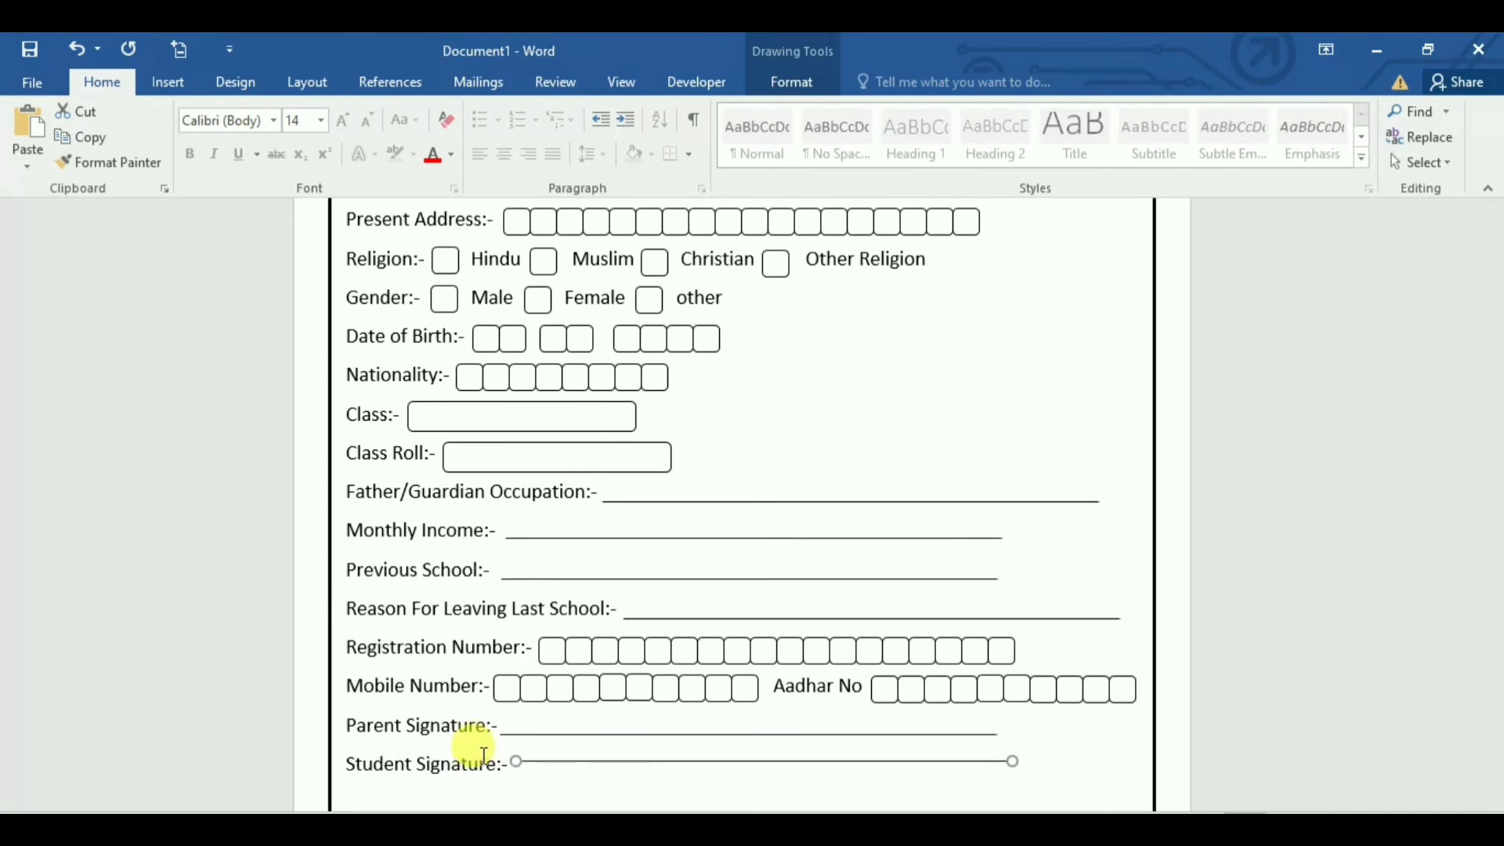
key("Left")
key("Left")
key("Down")
key("Down")
key("Down")
key("Down")
key("Down")
key("Down")
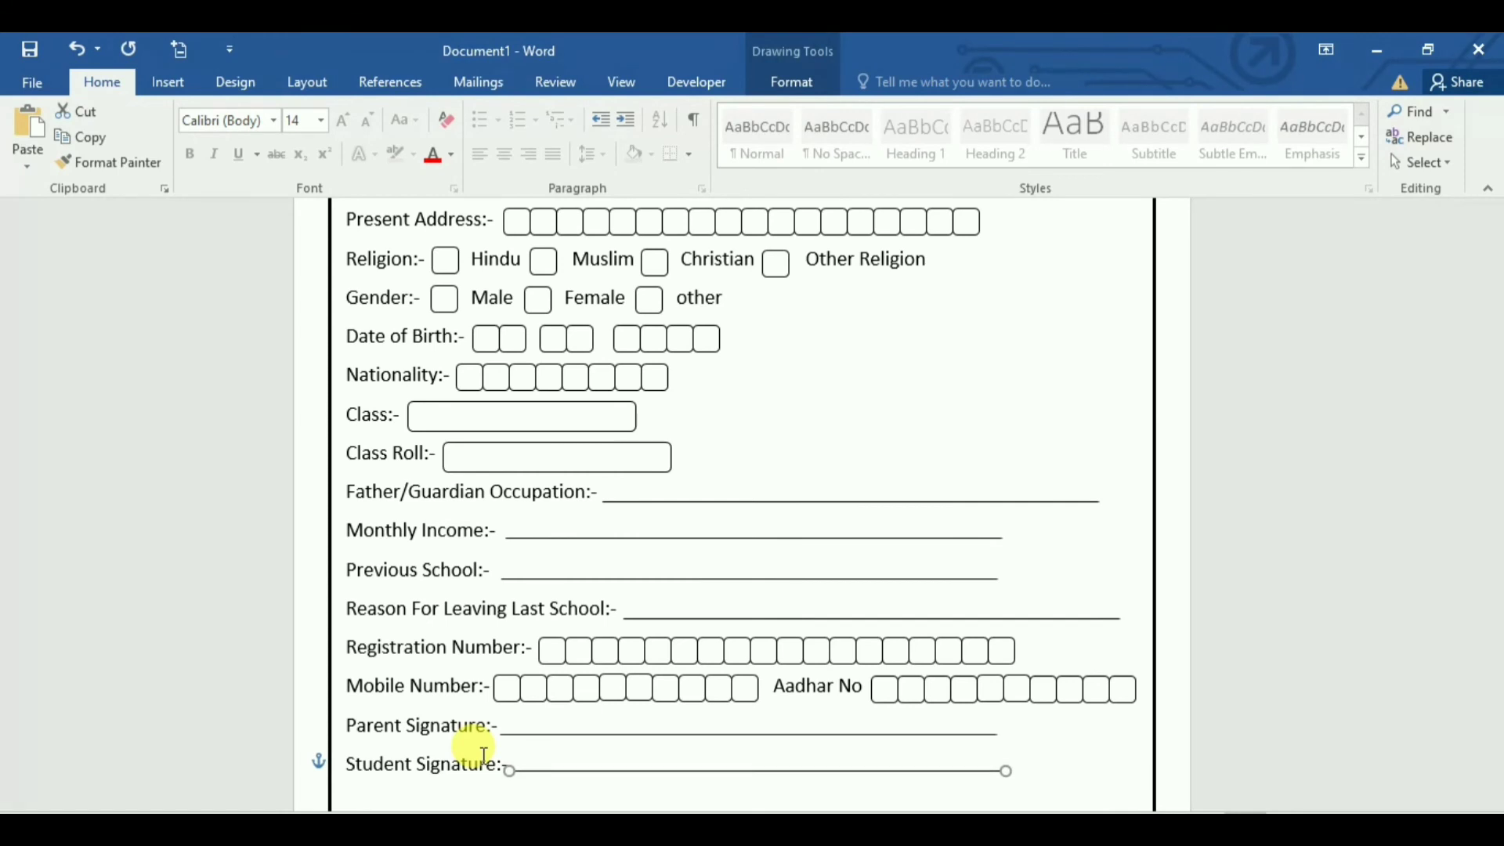
key("Down")
key("Down")
key("Right")
key("Right")
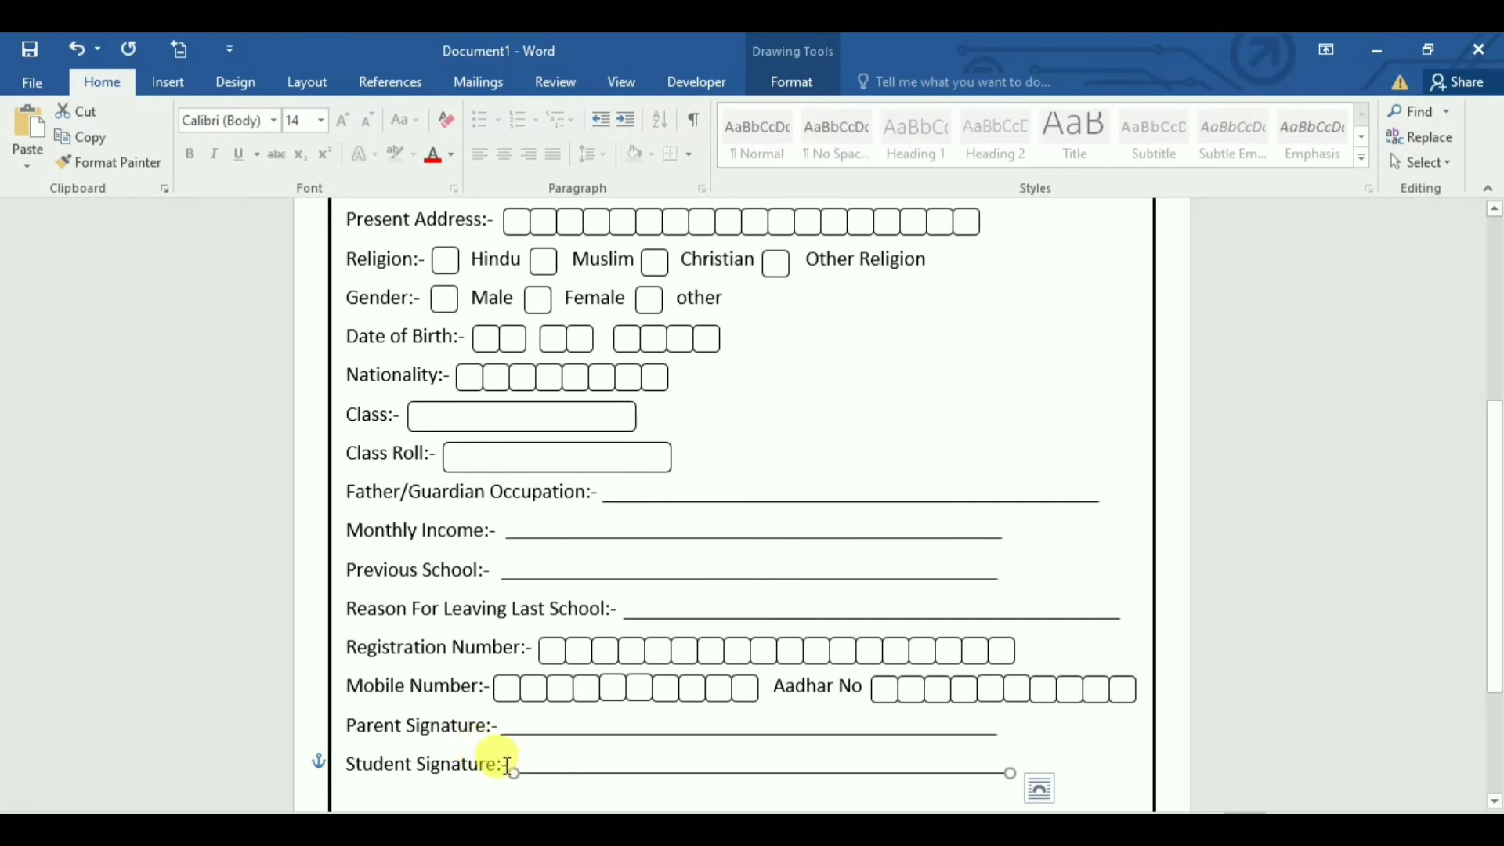
left_click(505, 765)
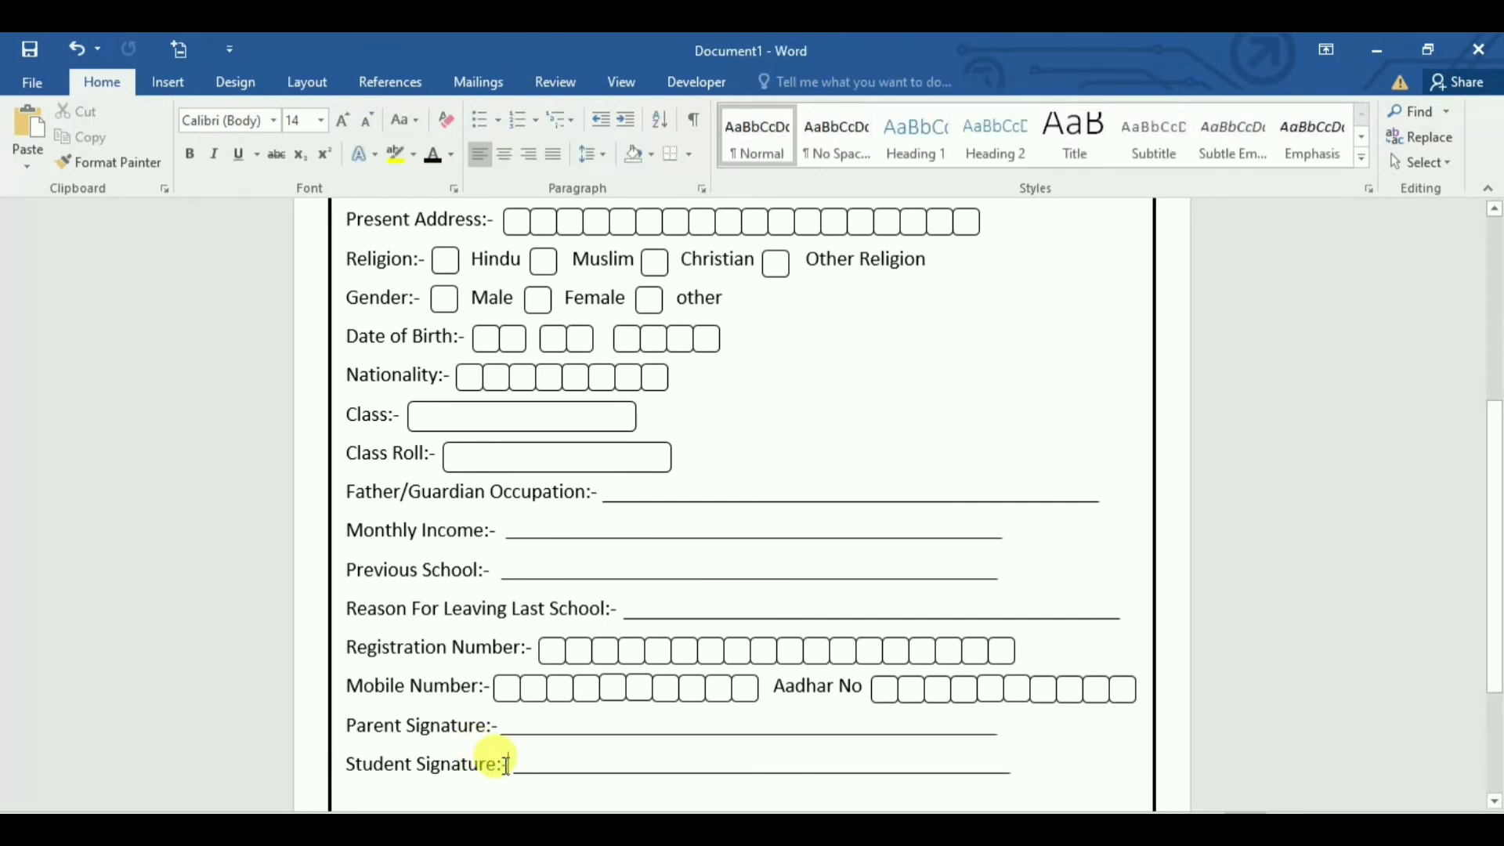
key("Return")
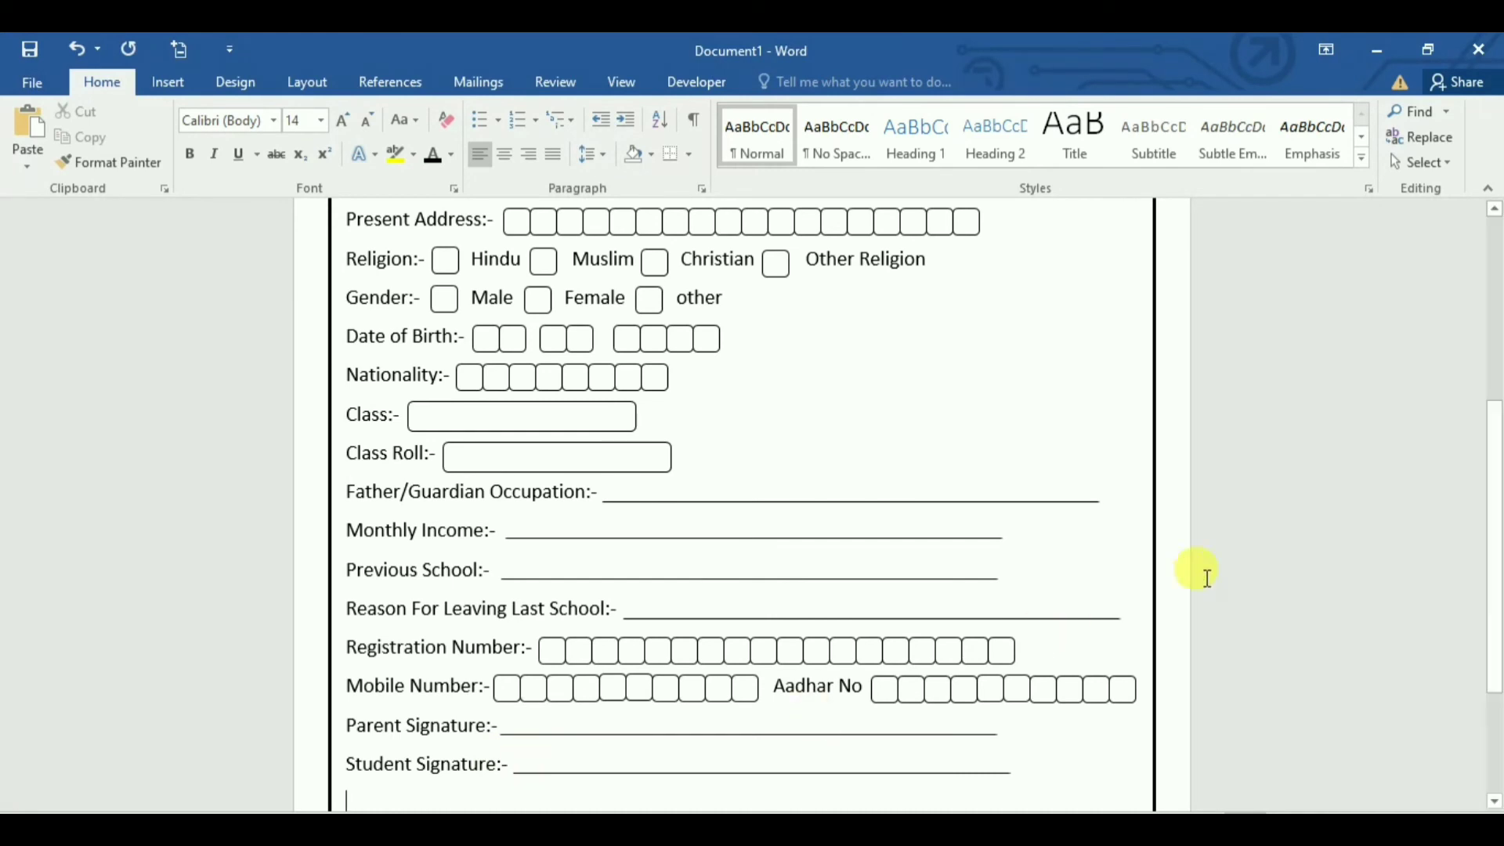
left_click_drag(1494, 505, 1494, 622)
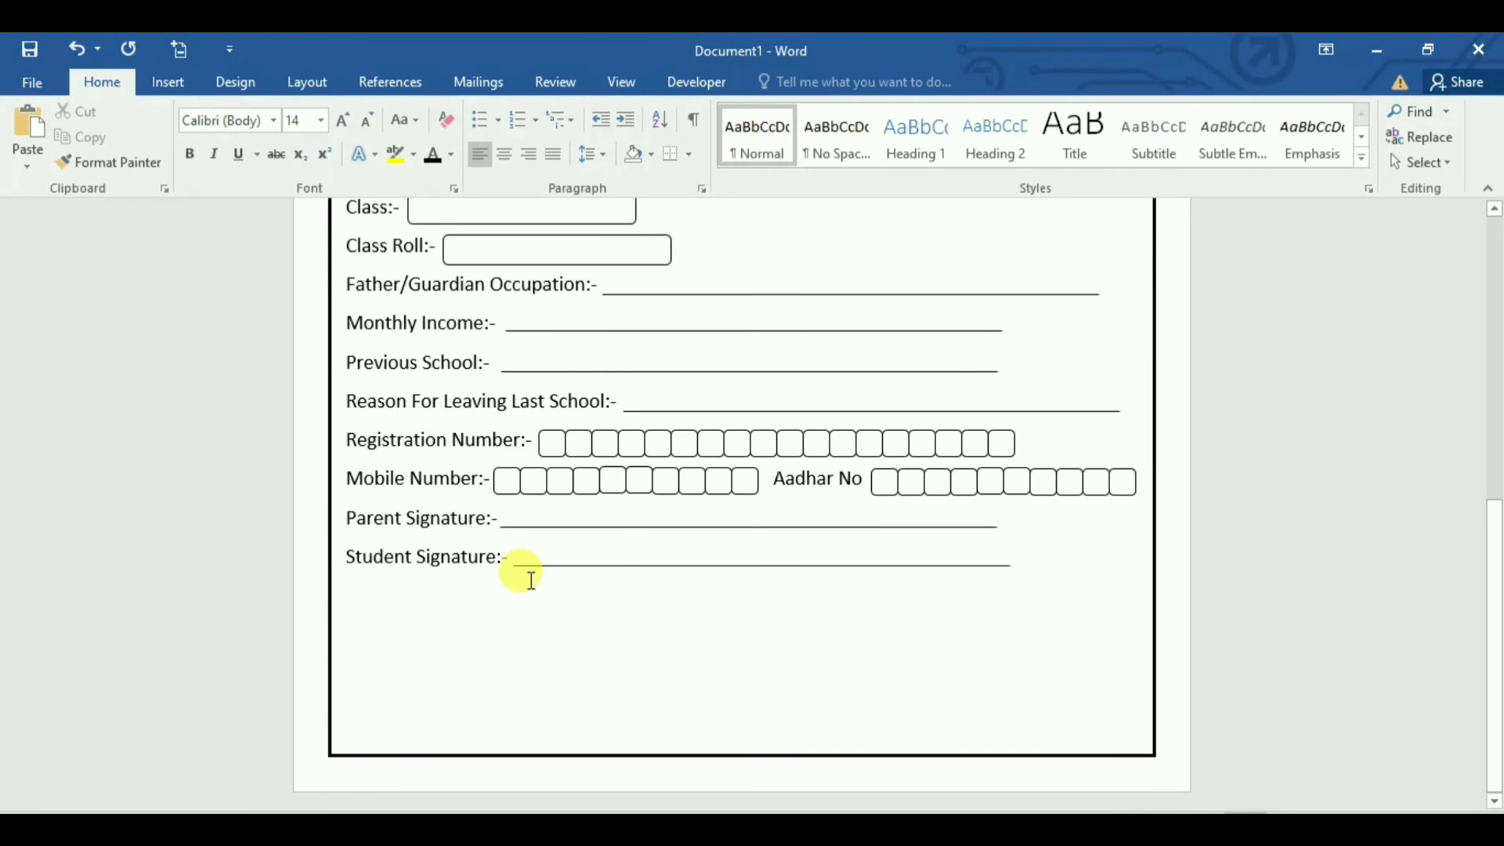
Type 'Director Signature:-' and place a copy of the Student Signature line beside it
type("D")
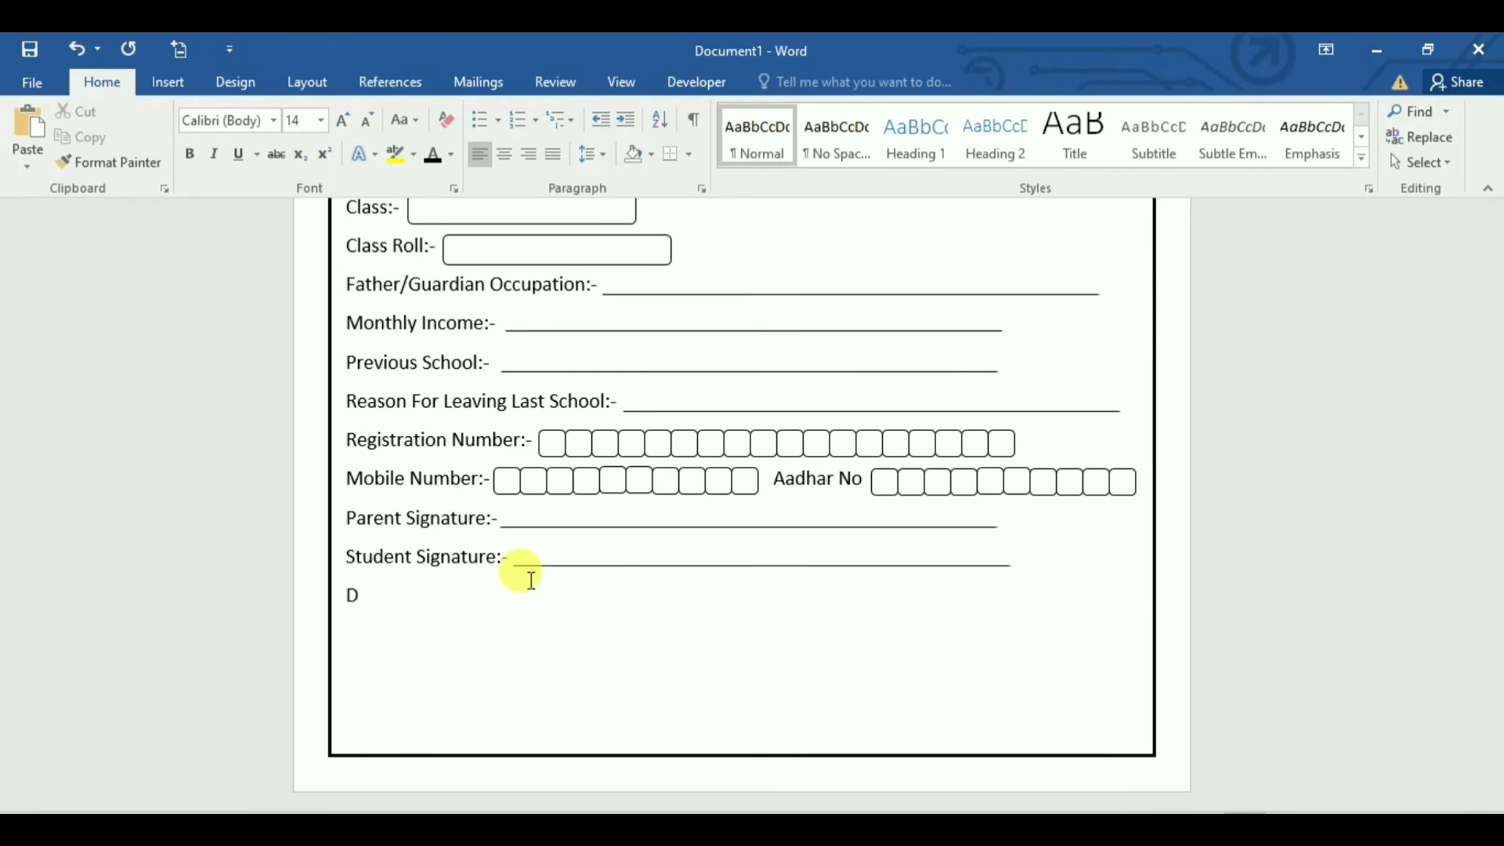
type("irector")
type(" Signa")
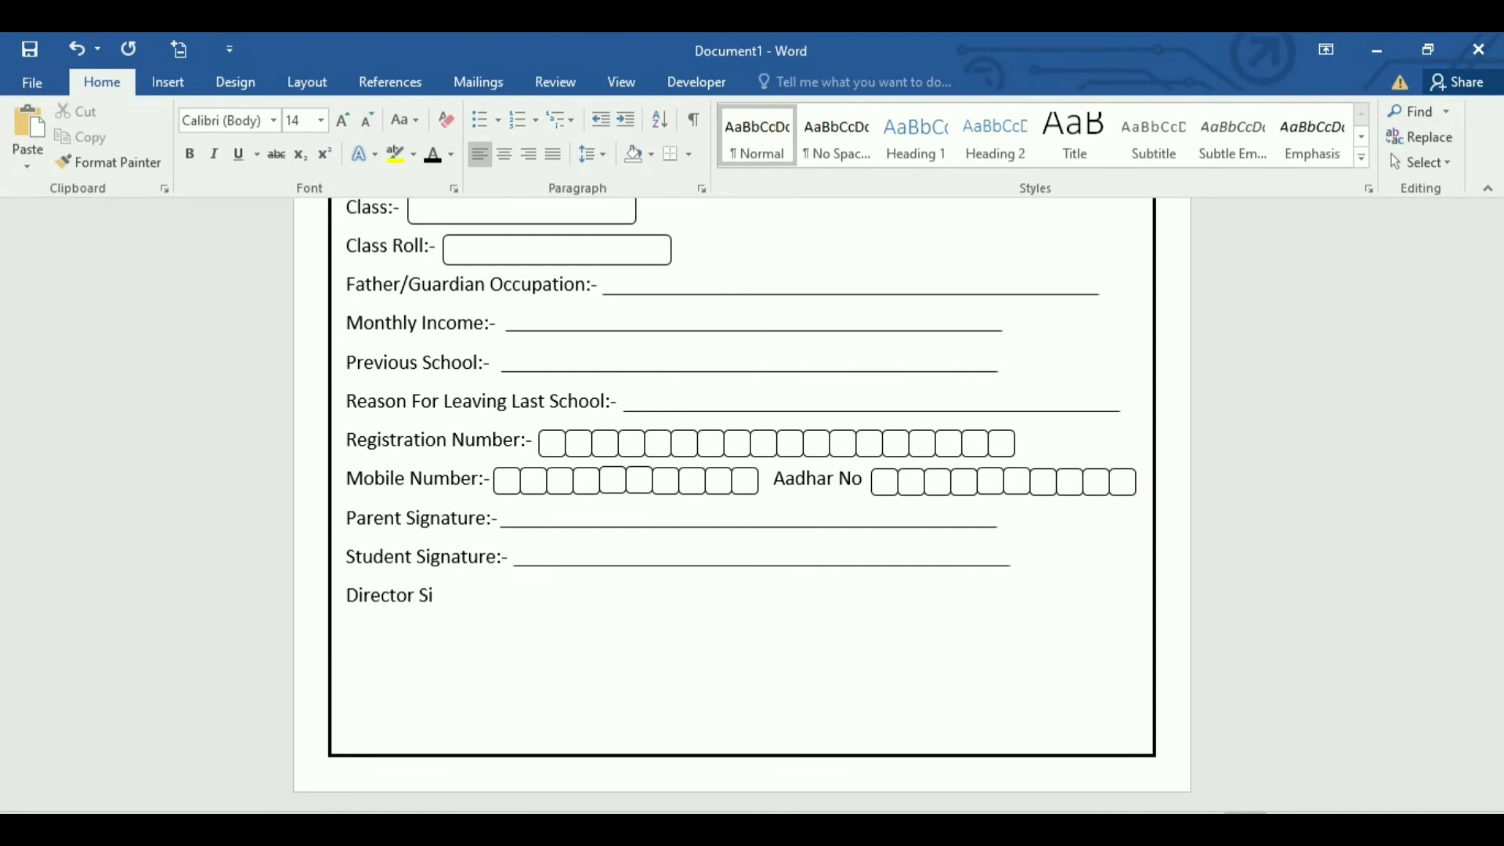
type("ture")
type(":-")
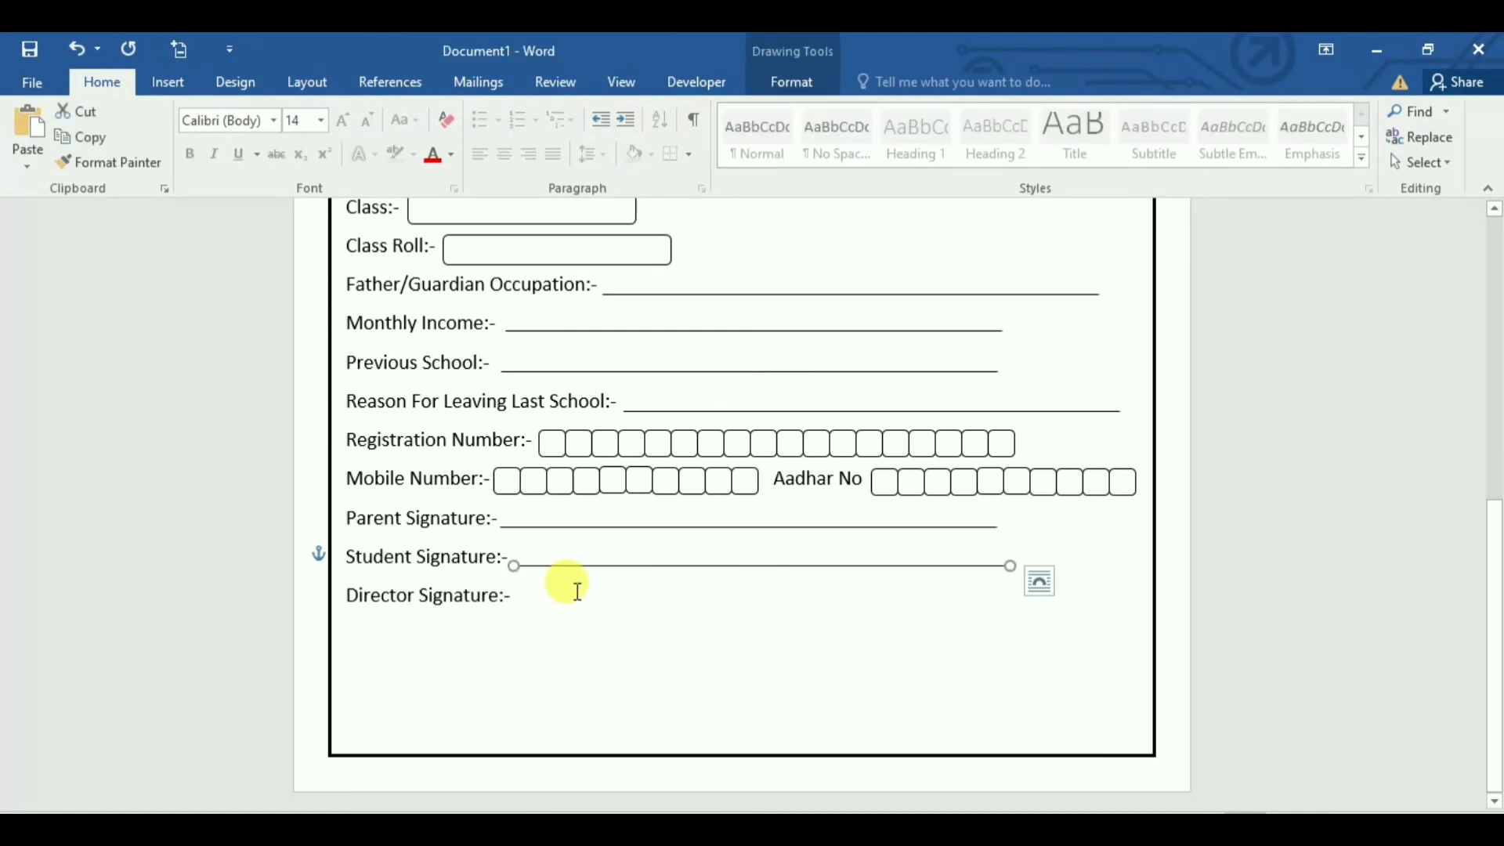
left_click(577, 588)
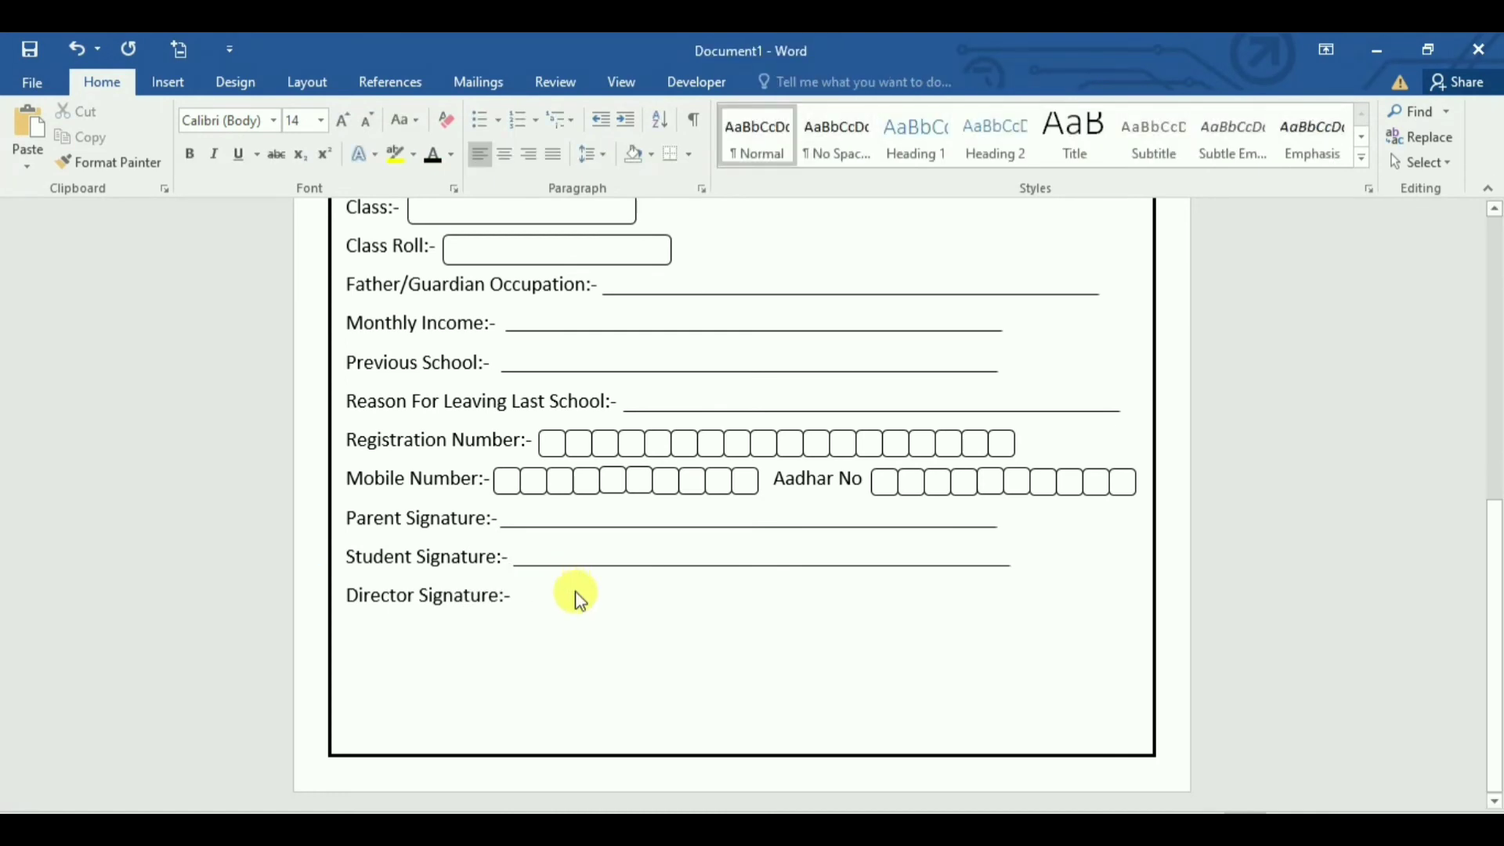
key("ctrl+v")
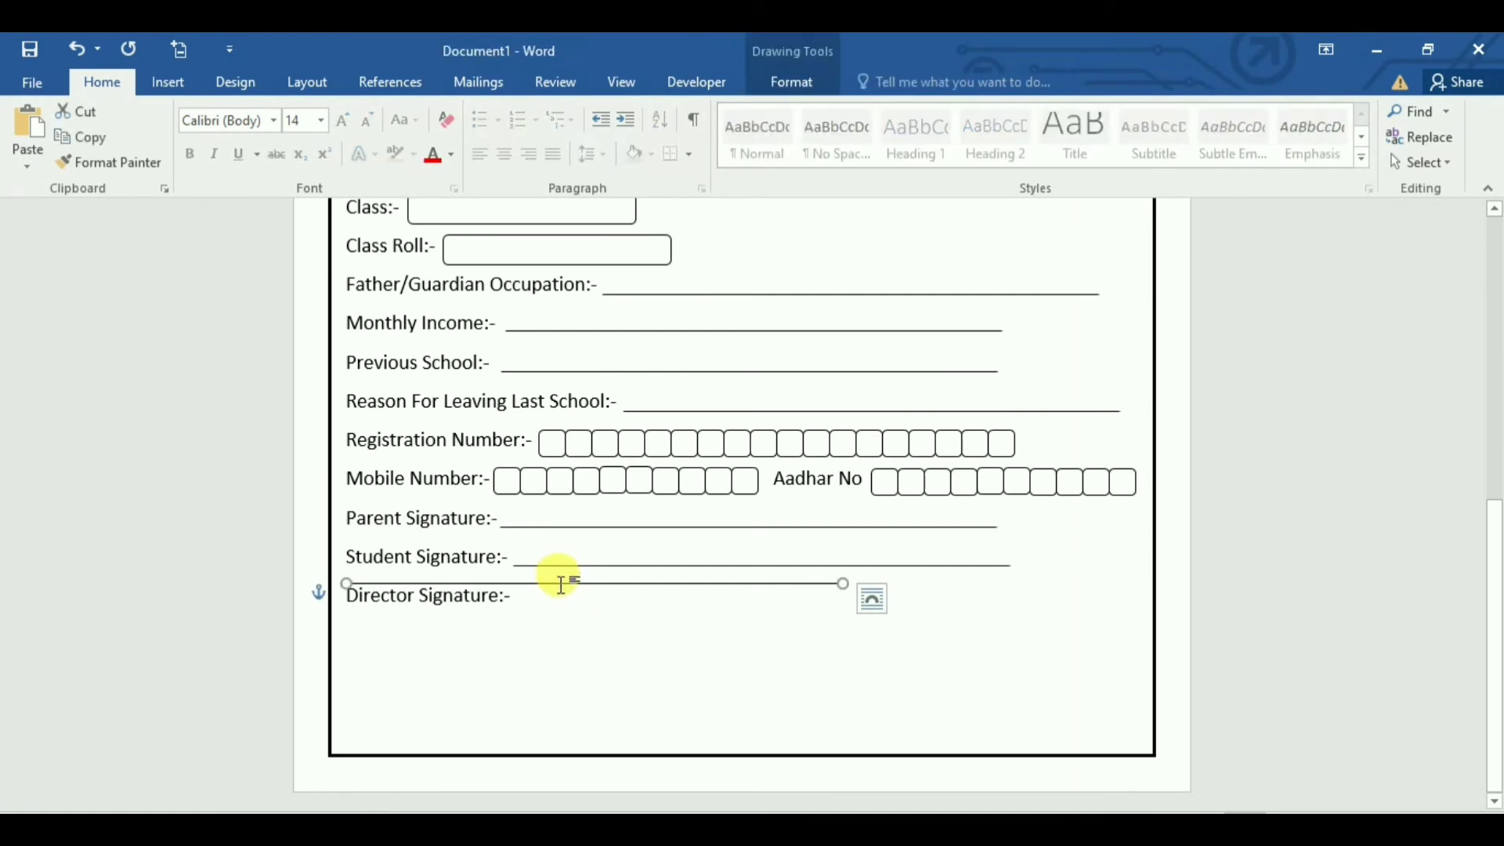
mouse_move(561, 583)
left_mouse_down()
mouse_move(760, 602)
mouse_move(729, 605)
left_mouse_up()
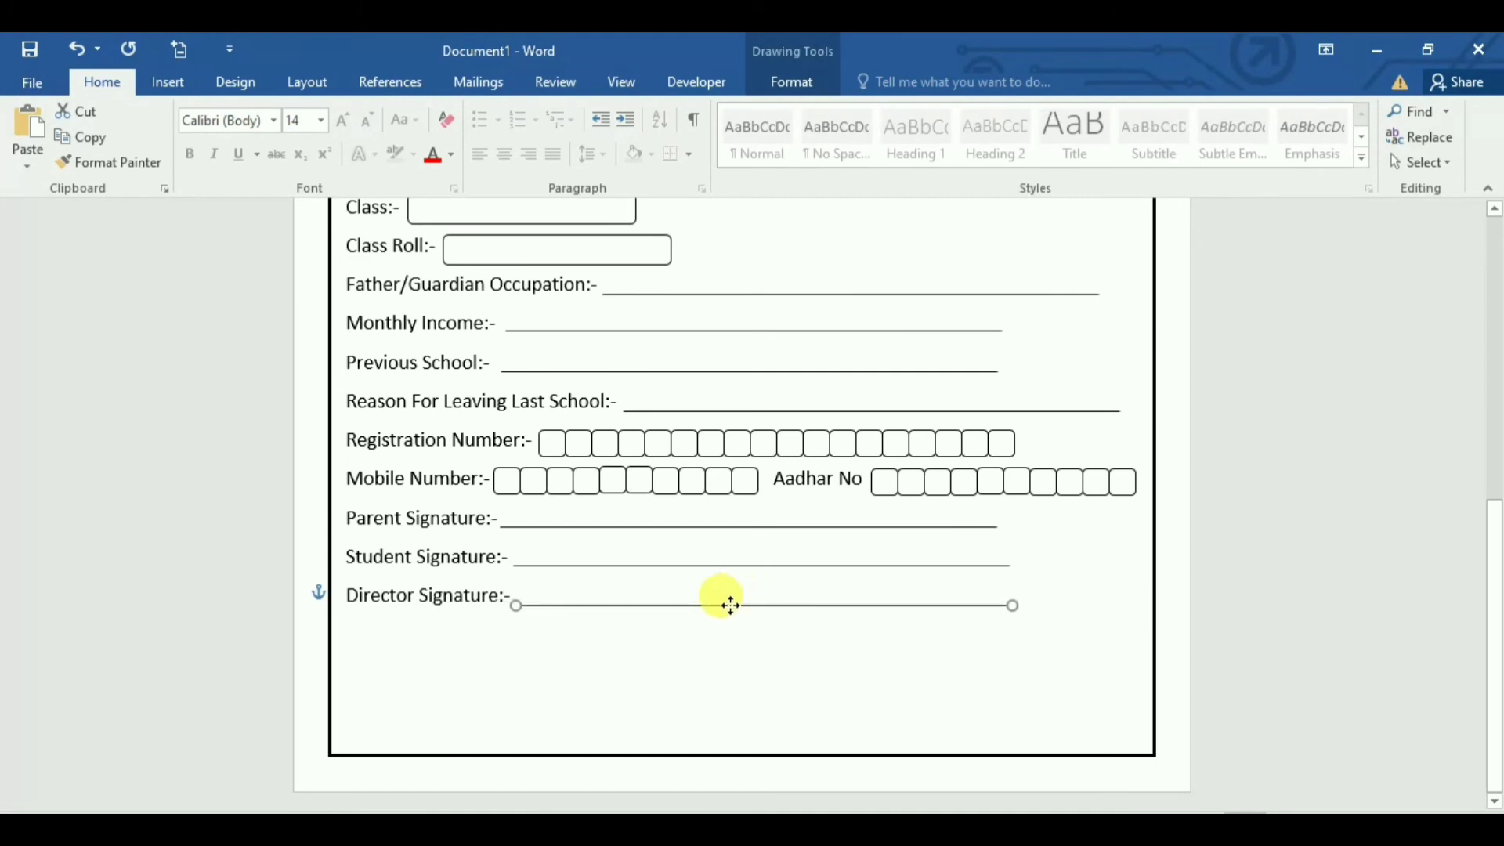
left_click(621, 685)
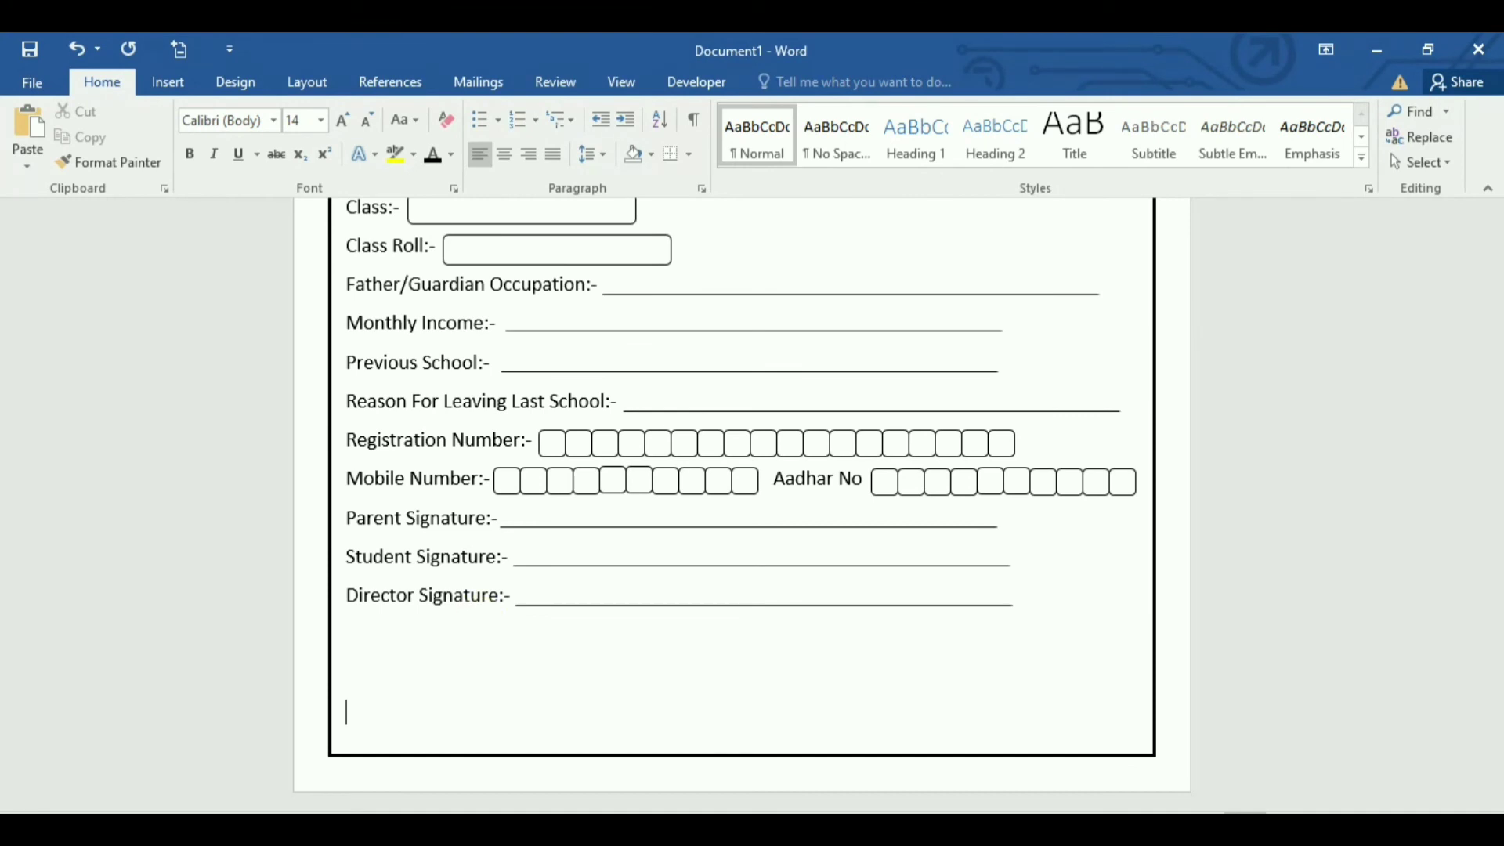
Type a 'Mob No.:-' and 'Email:-' contact line with the mobile number and e-mail address
type("Mob ")
type("No.:")
type("-")
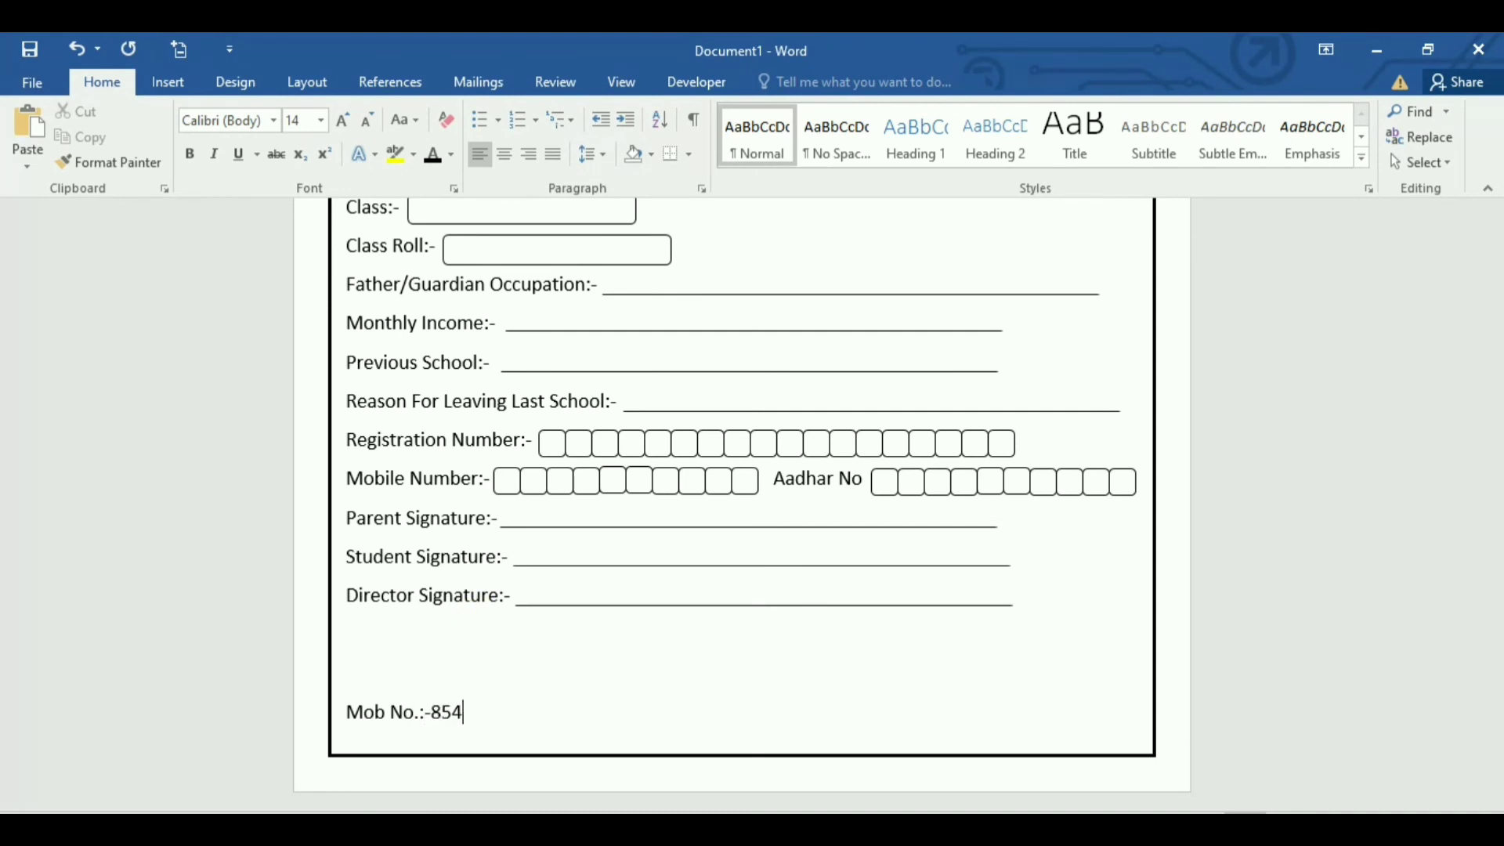
type("E")
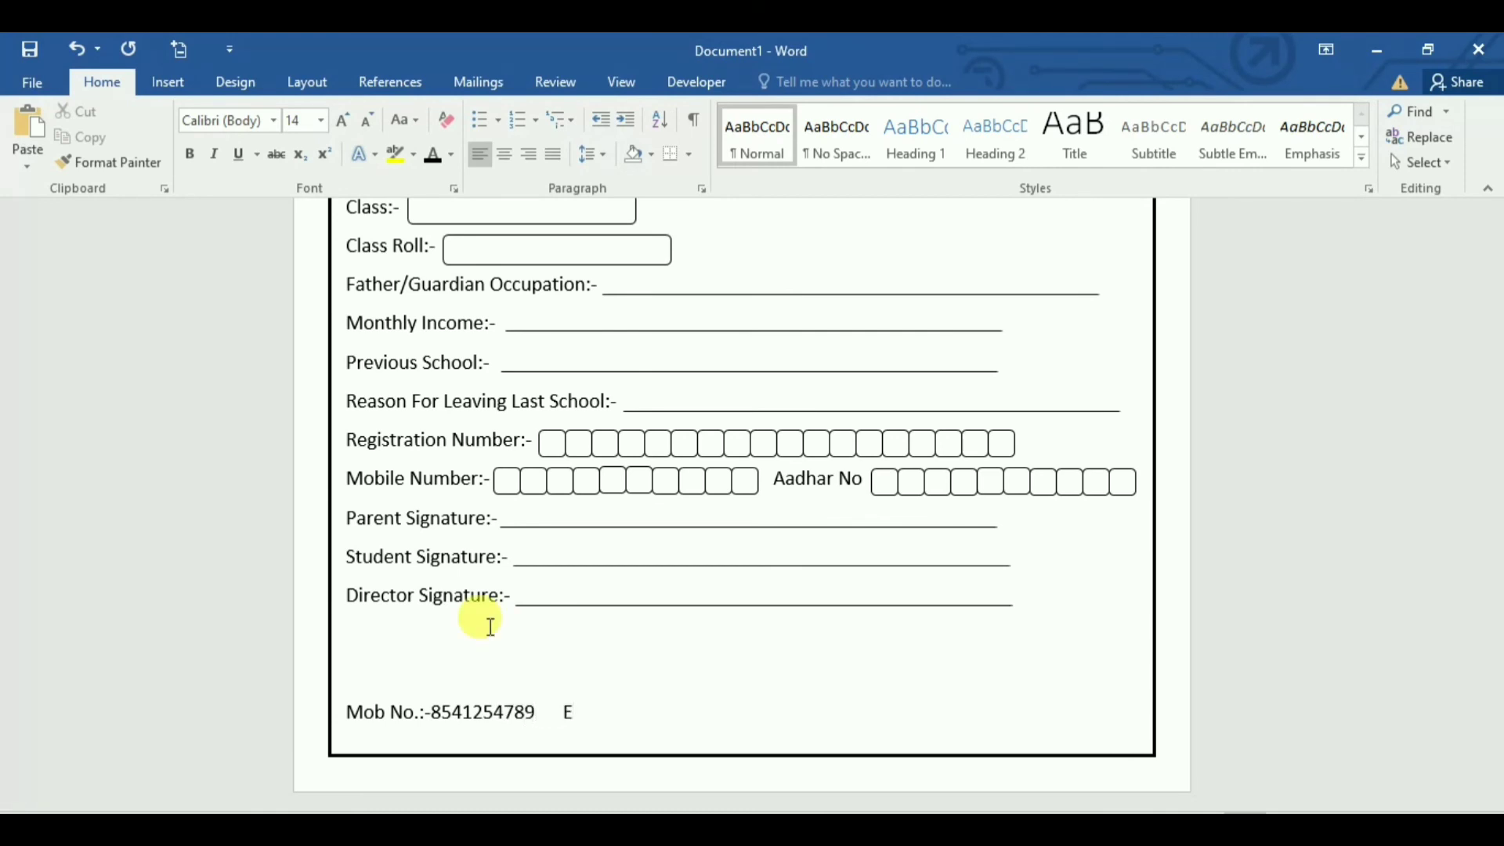
type("mail:")
type("-")
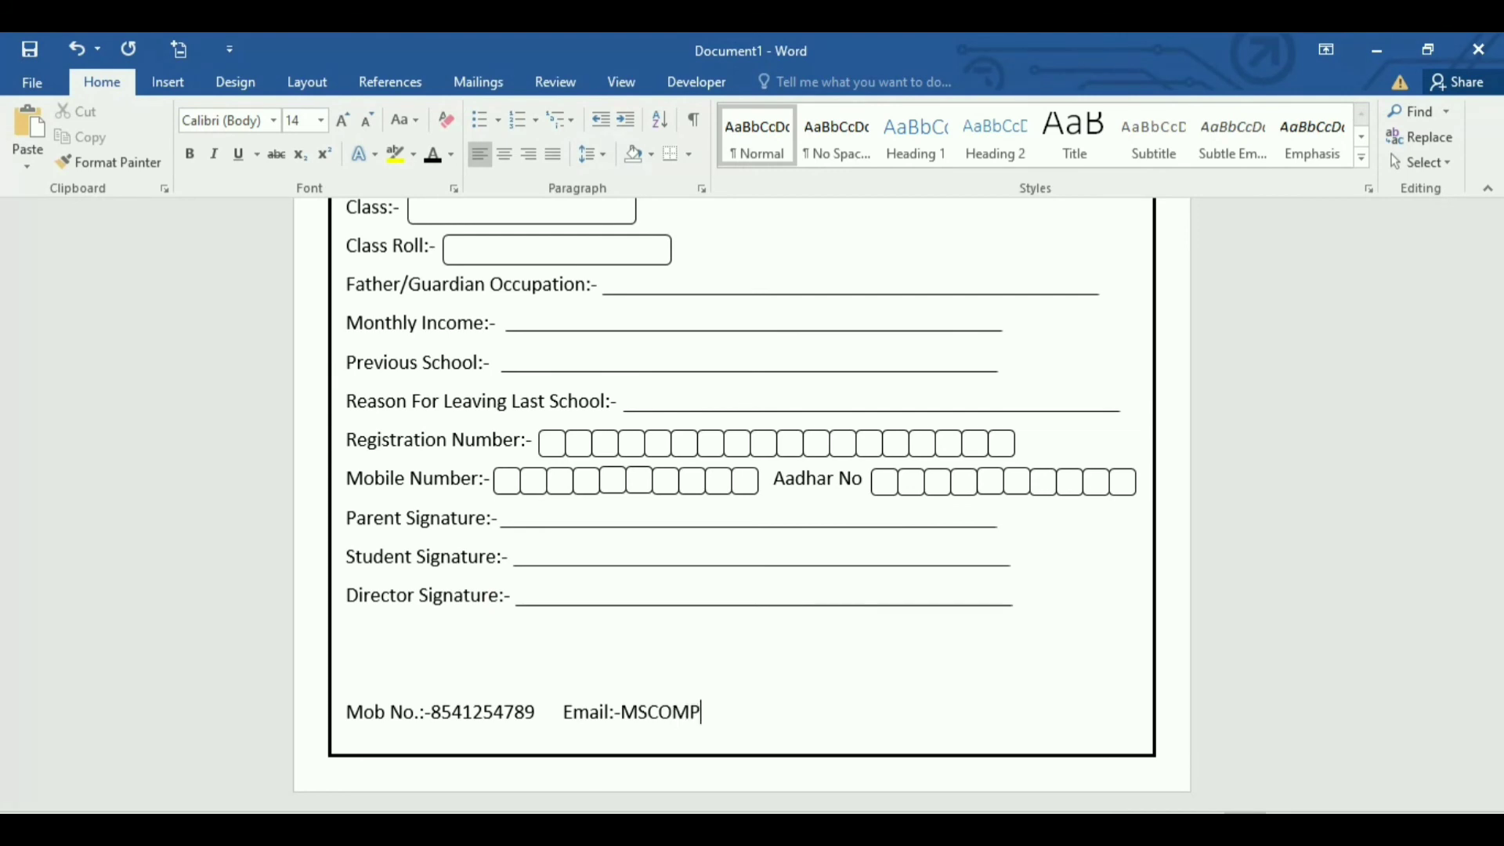
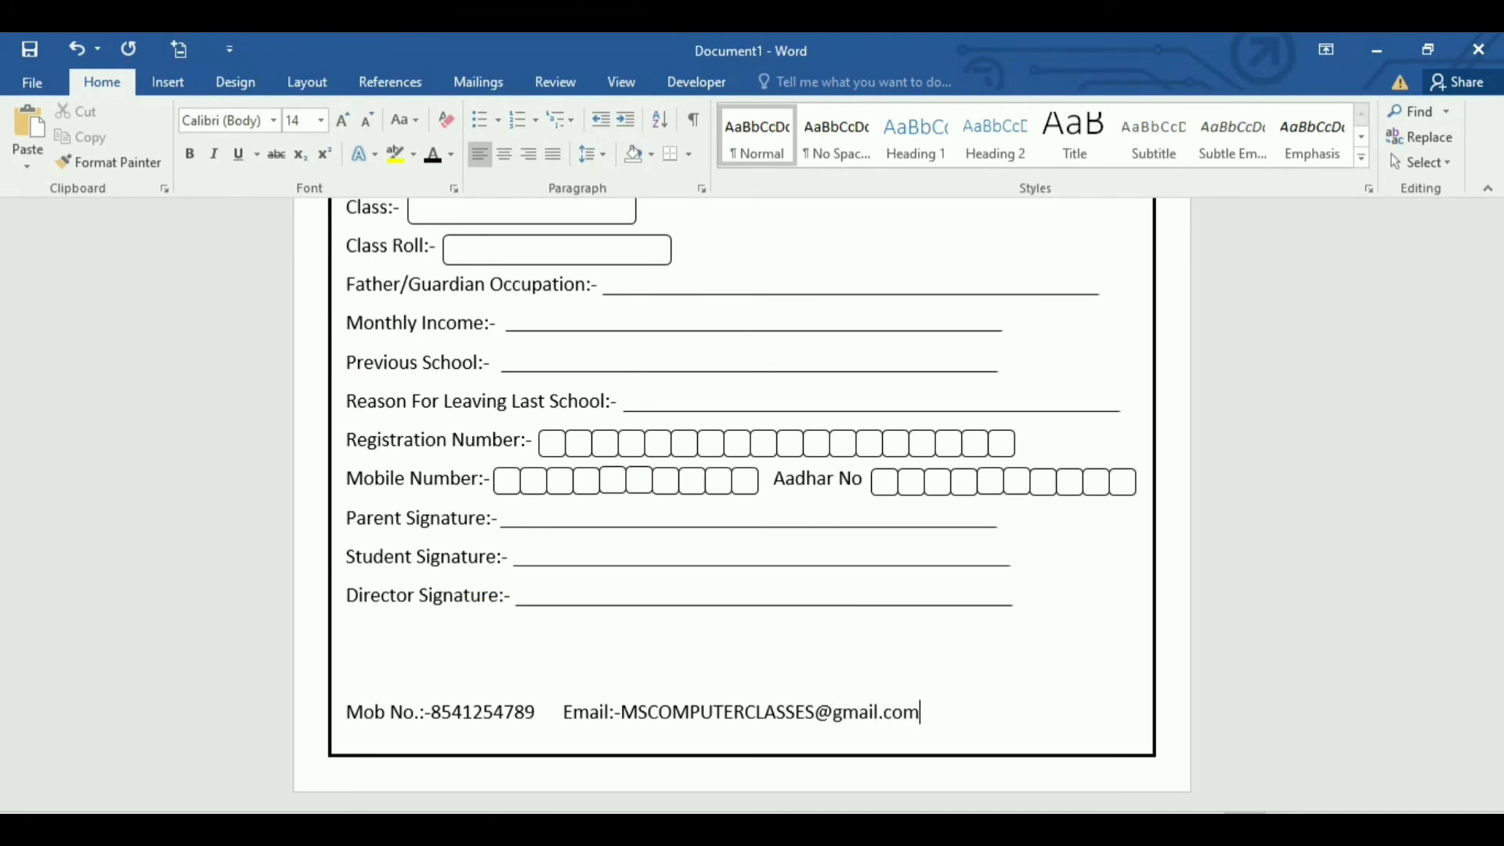
left_click(343, 711)
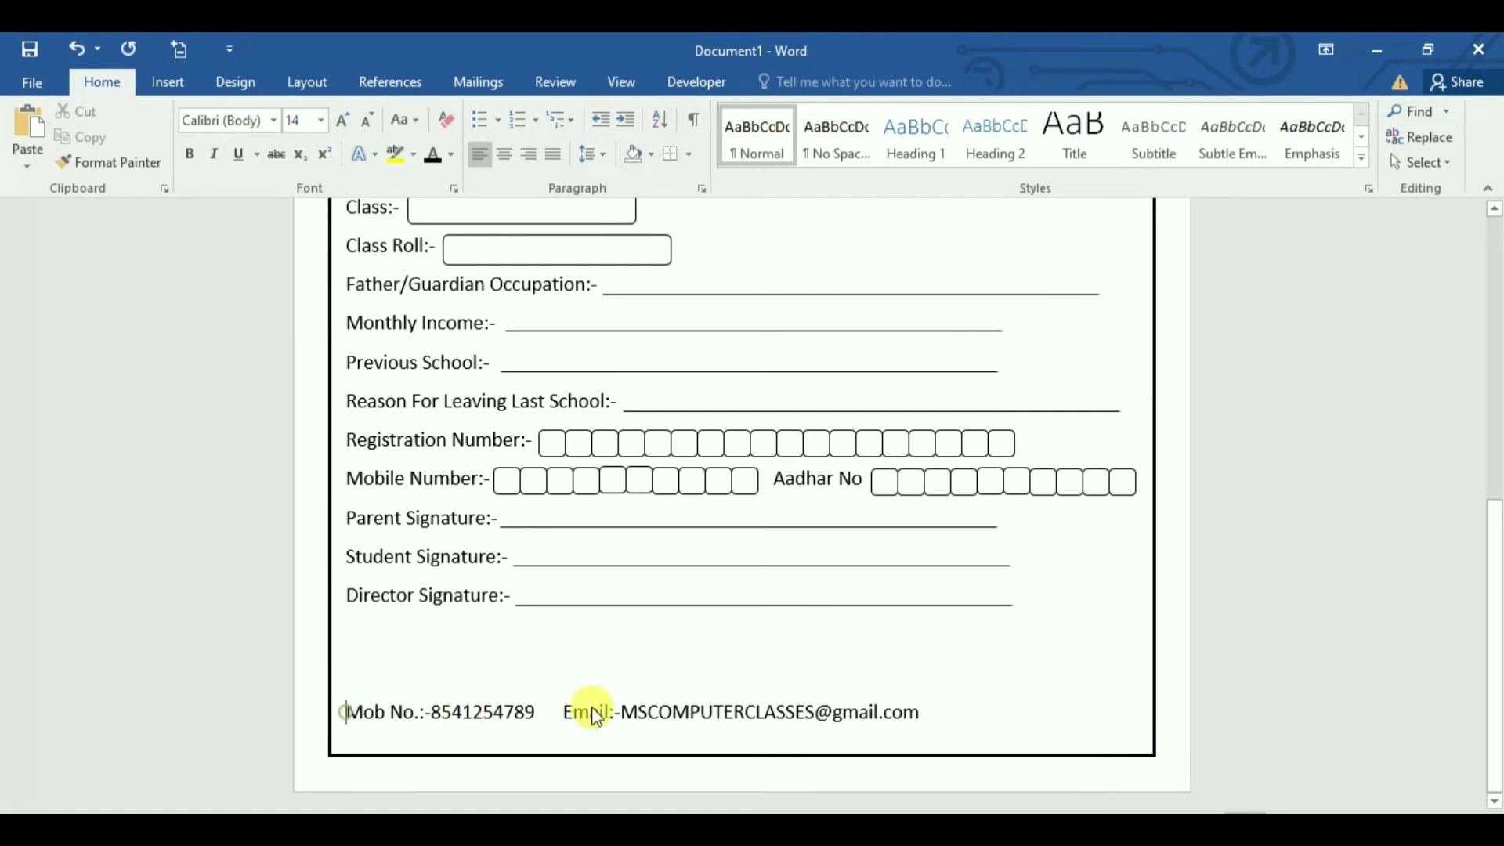
Centre the Mob No./Email contact line and make it bold at 11 pt
left_click_drag(597, 716, 921, 714)
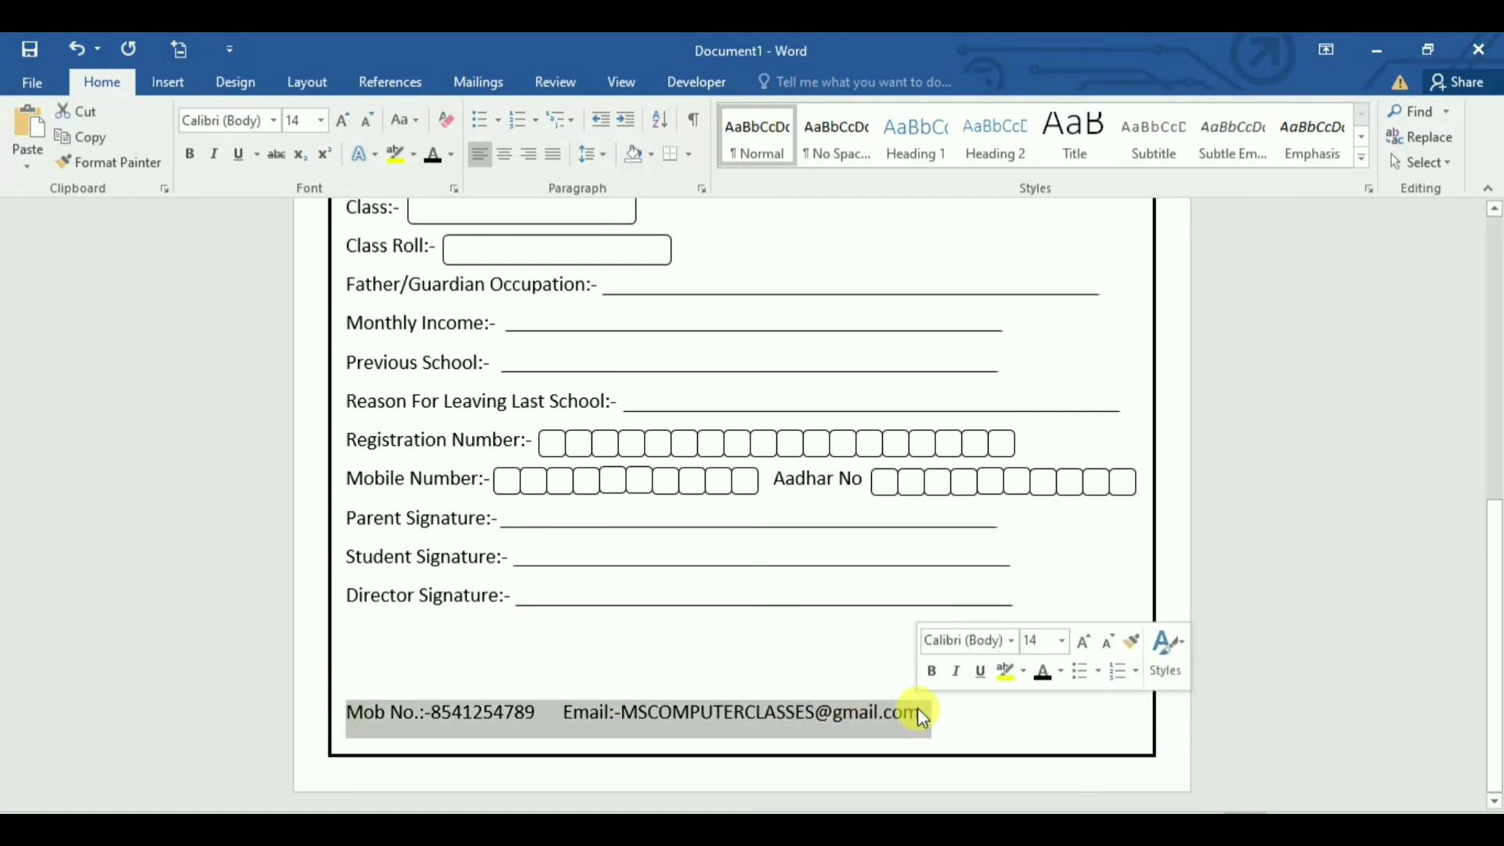
key("ctrl+e")
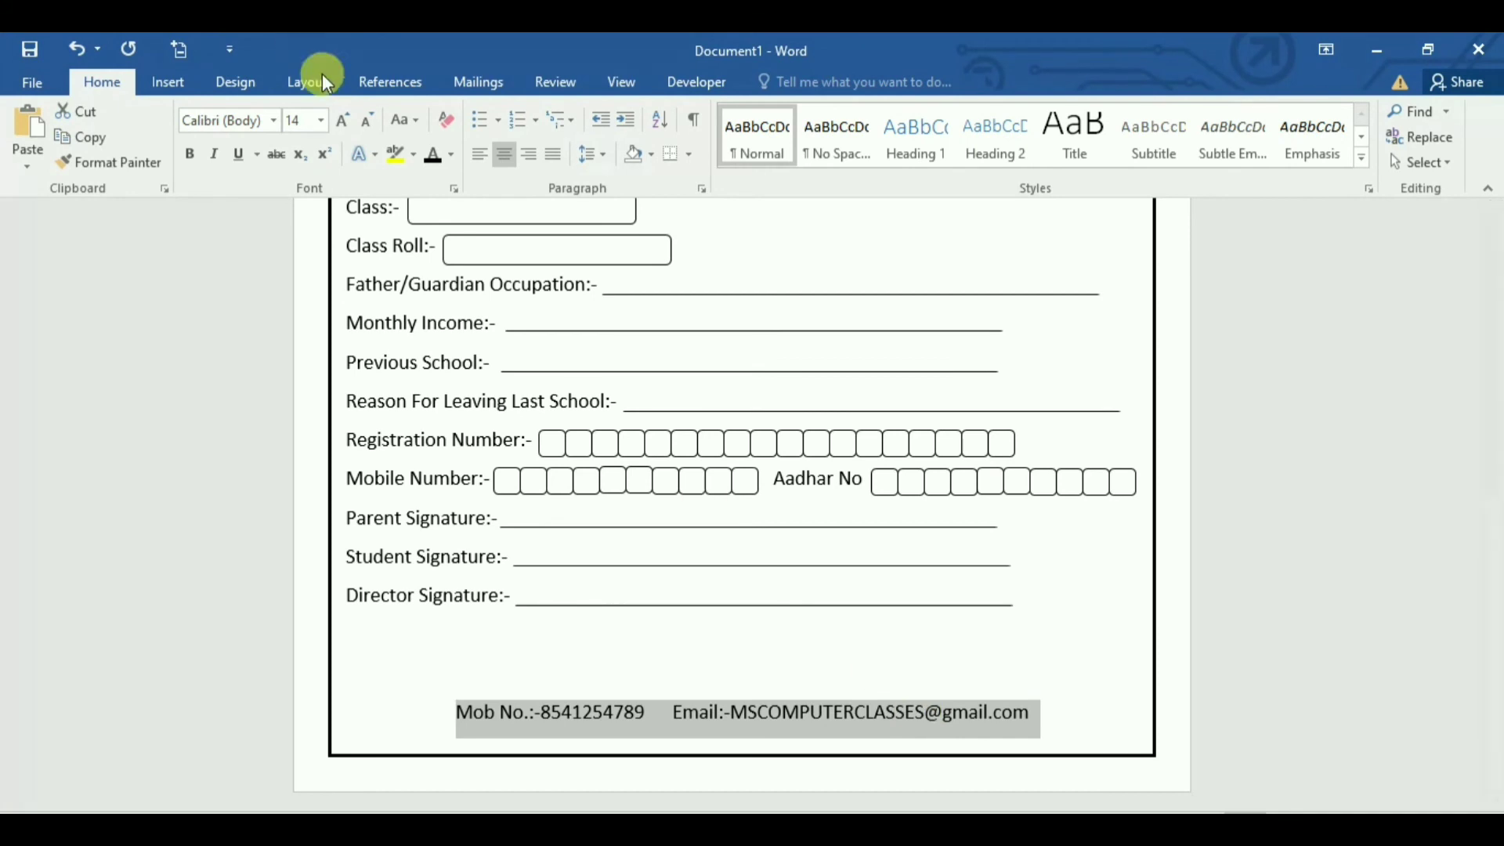
left_click(322, 121)
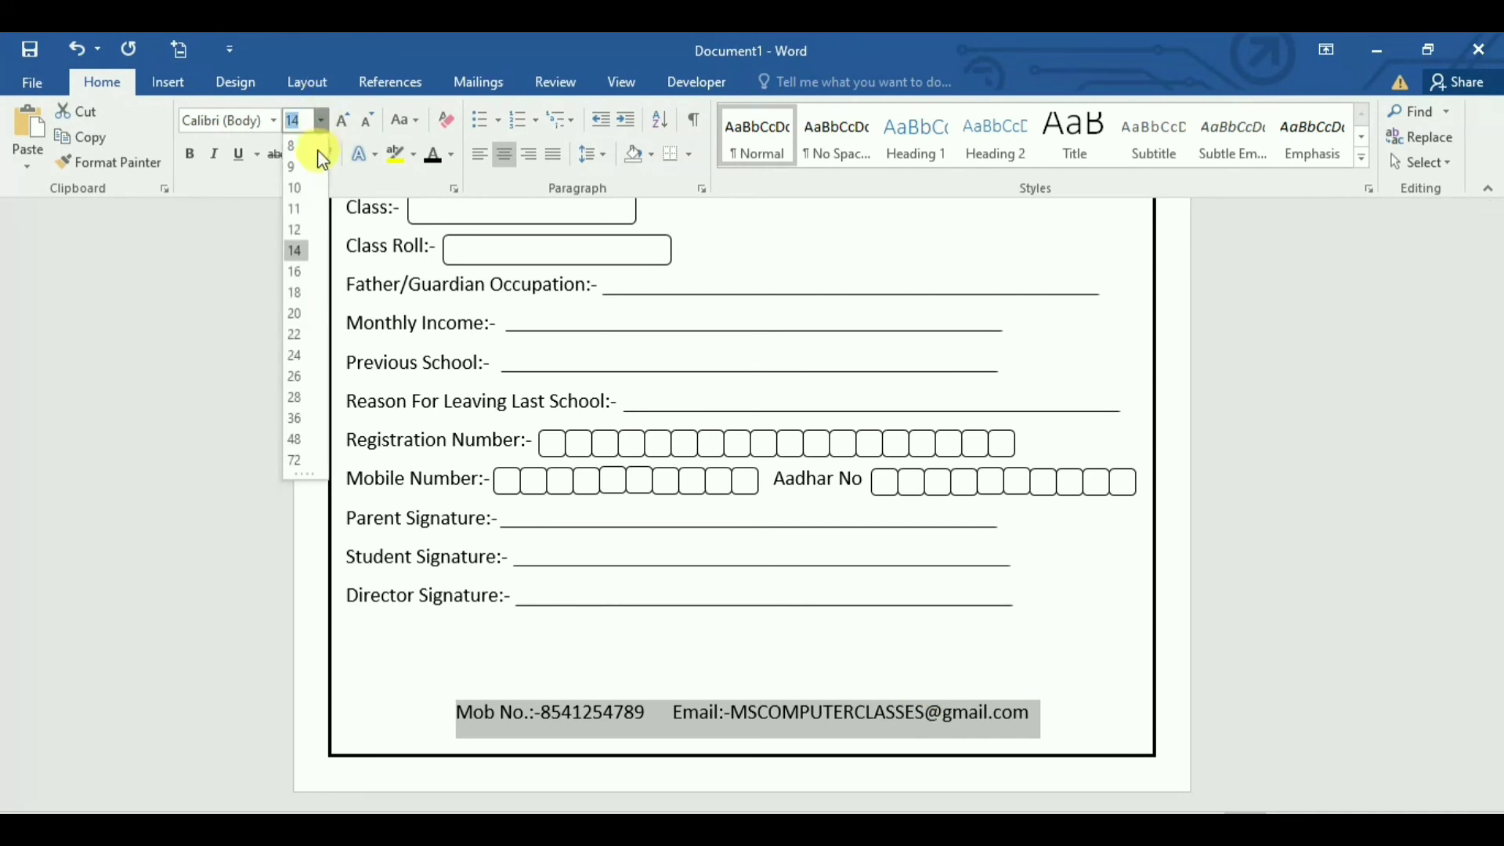
left_click(304, 212)
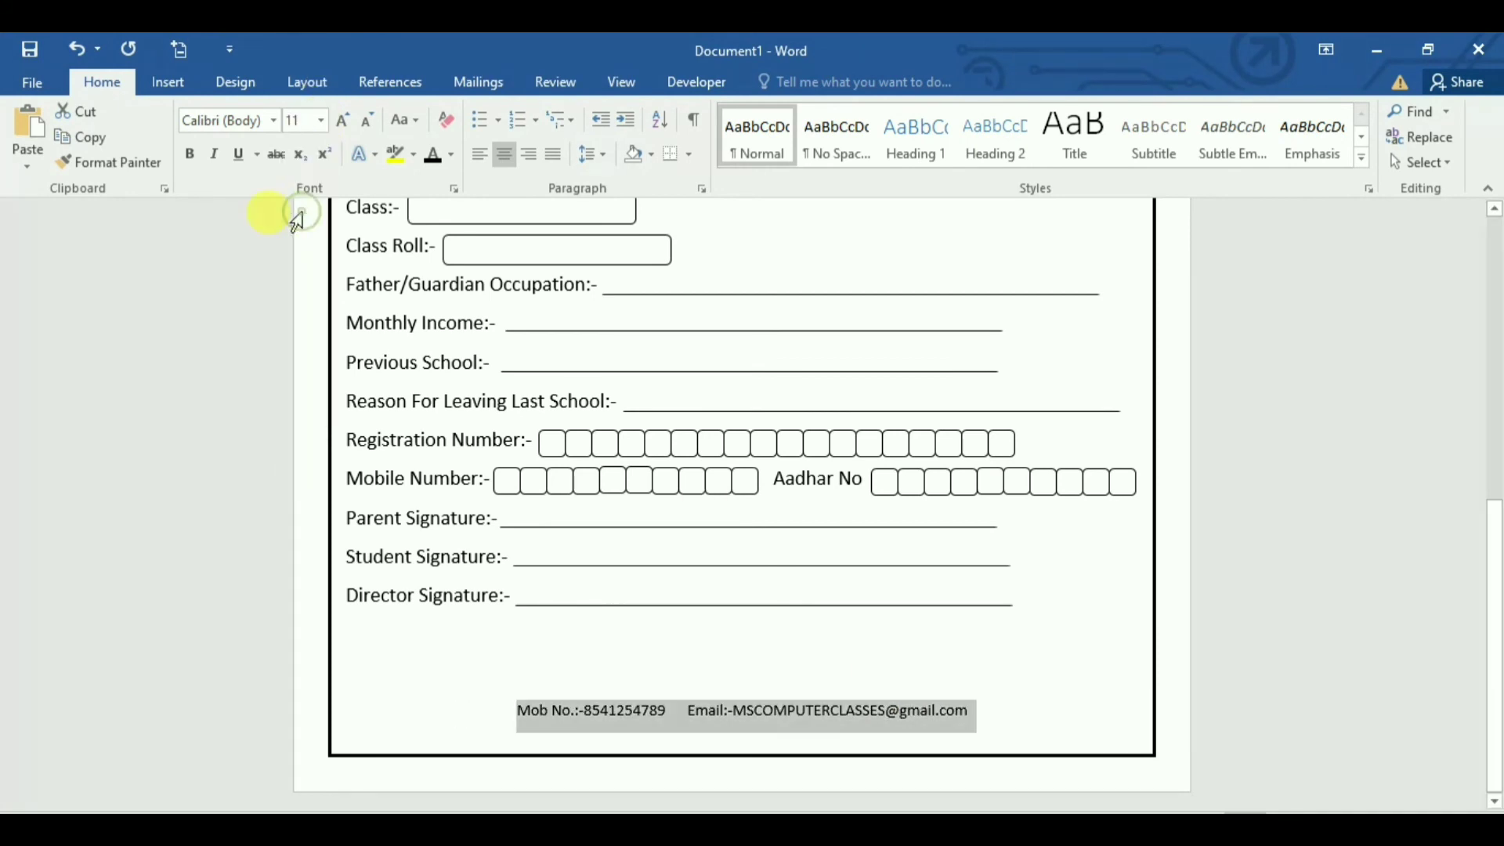
left_click(194, 154)
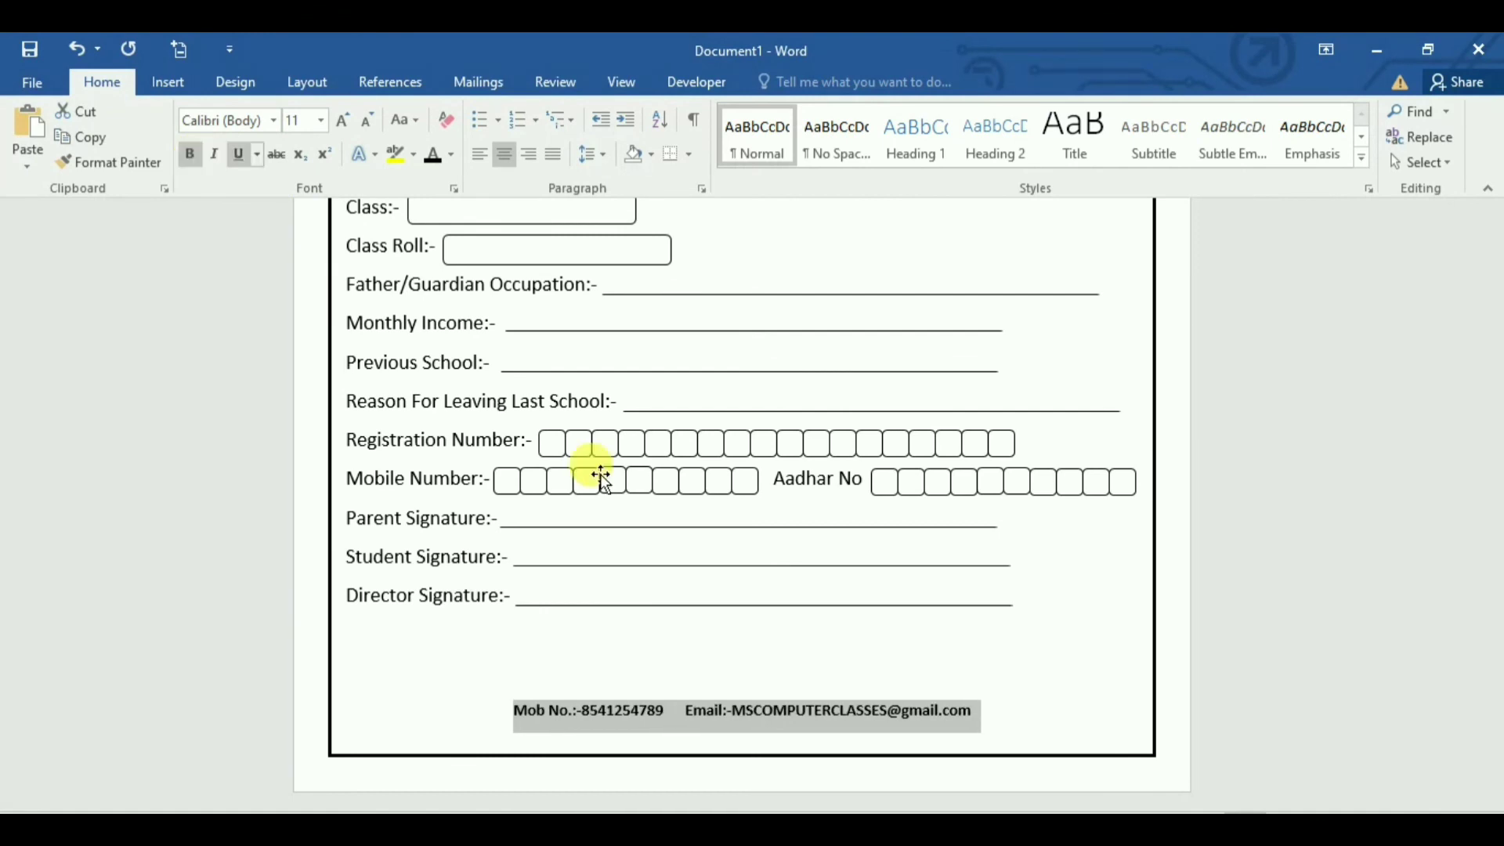
left_click(469, 716)
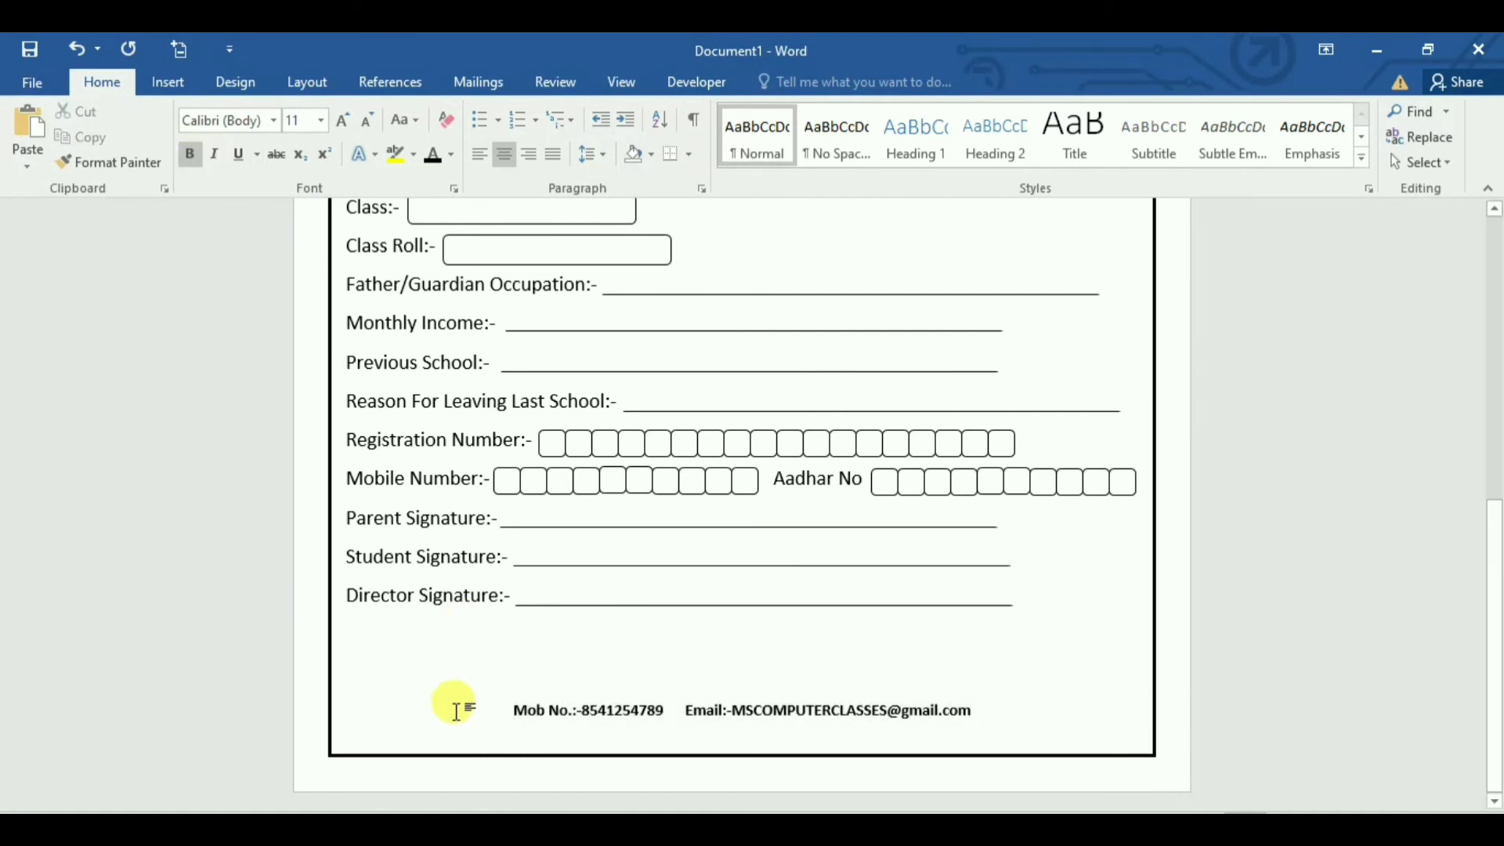
Draw a straight line across the form's width above the contact line
left_click(167, 74)
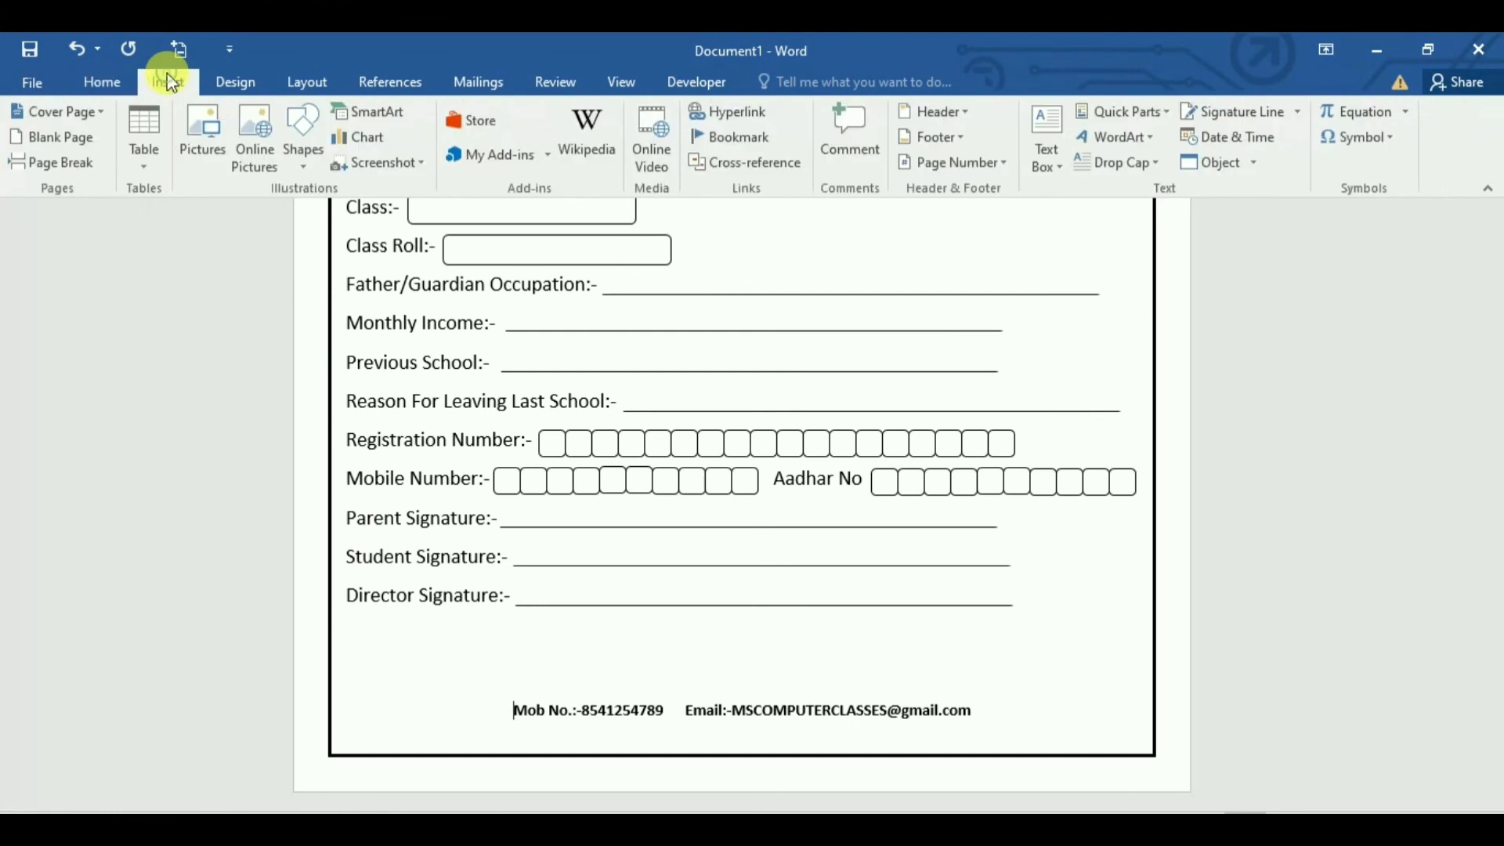
left_click(296, 146)
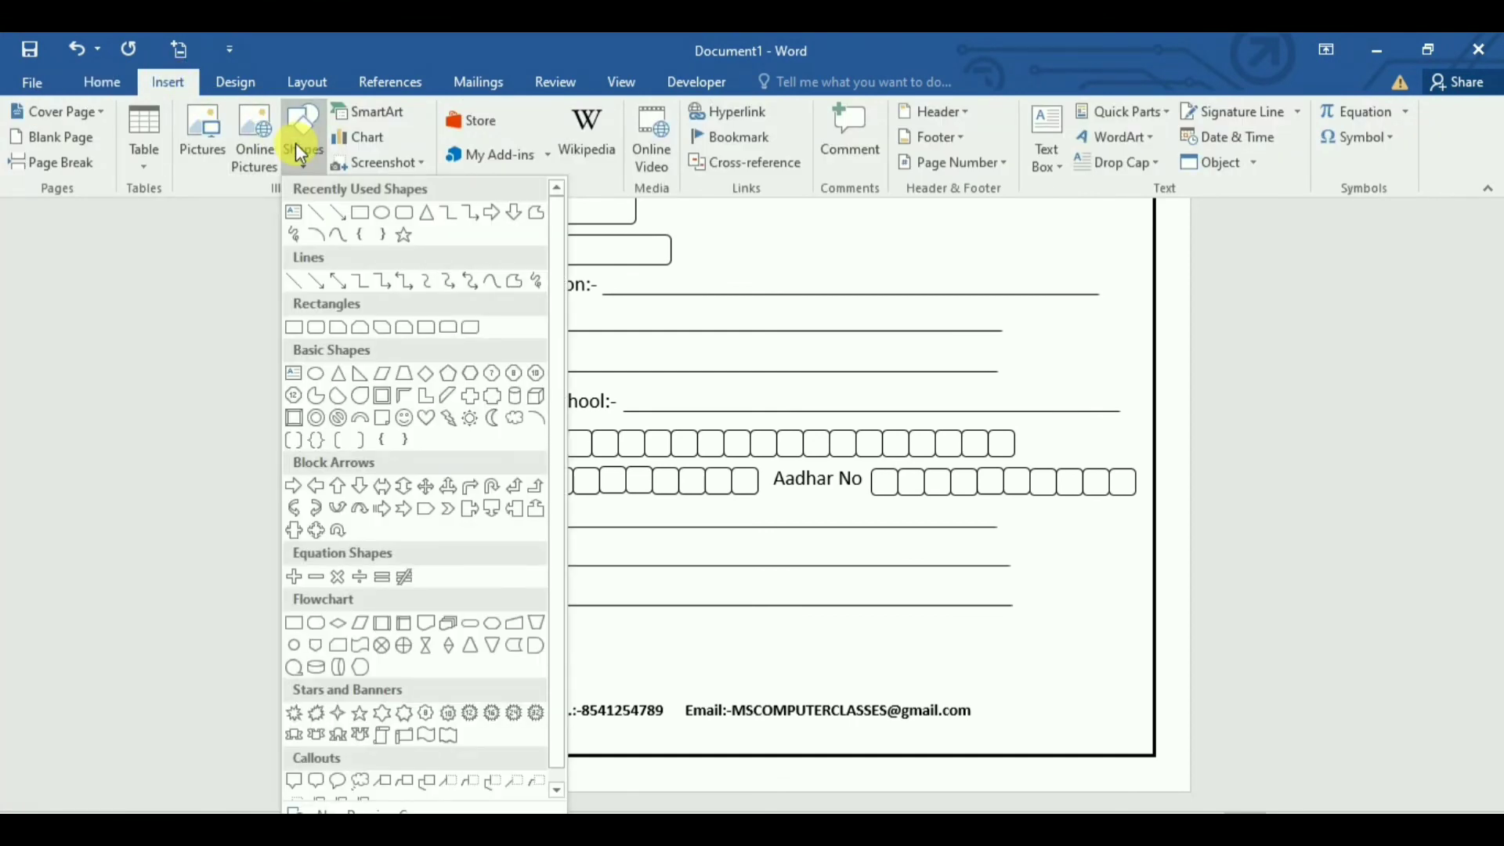
left_click(318, 217)
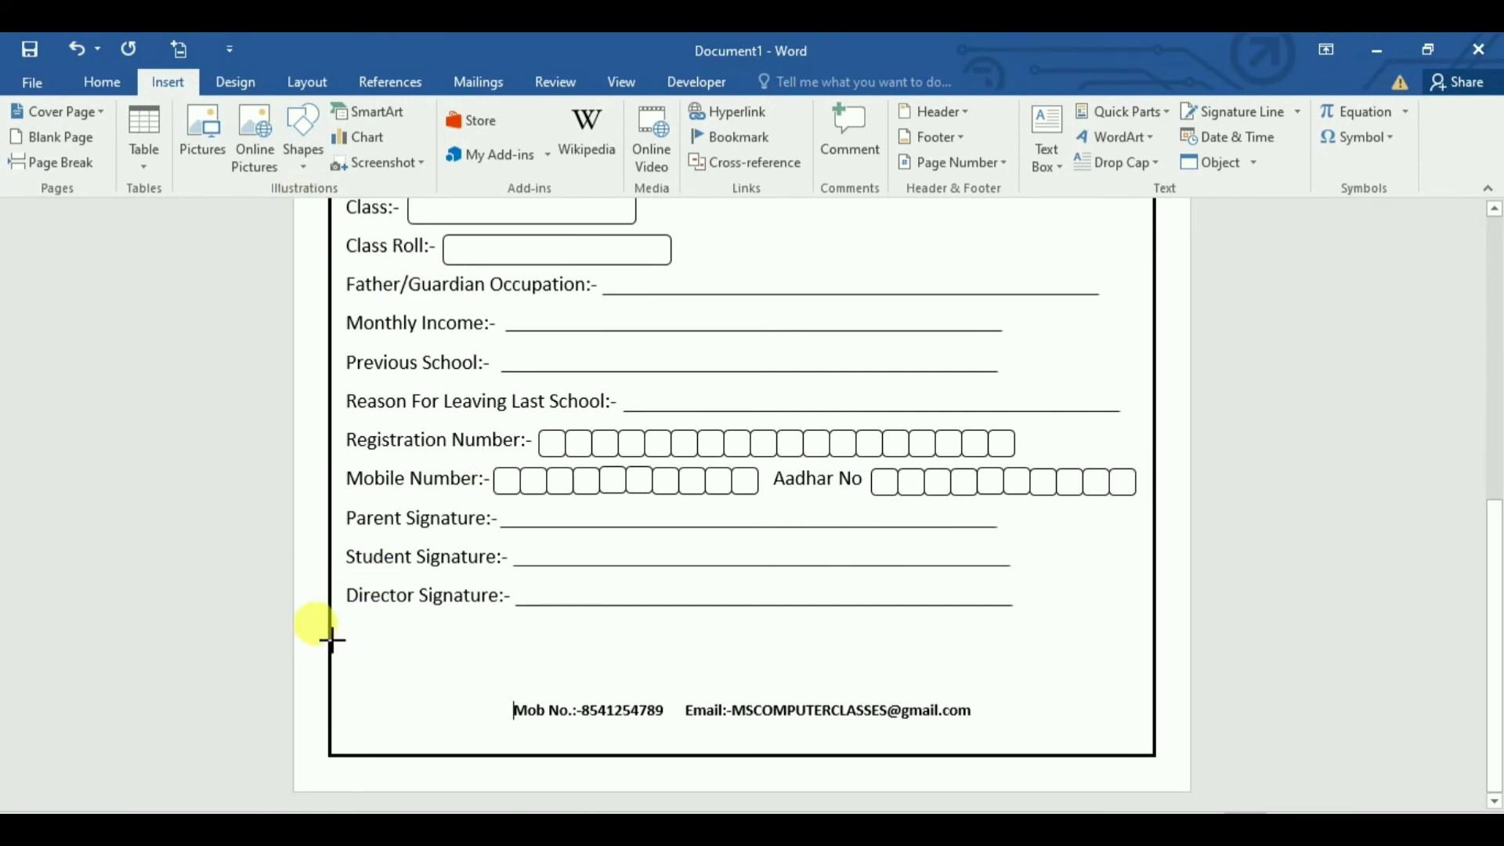
left_click_drag(332, 641, 1146, 648)
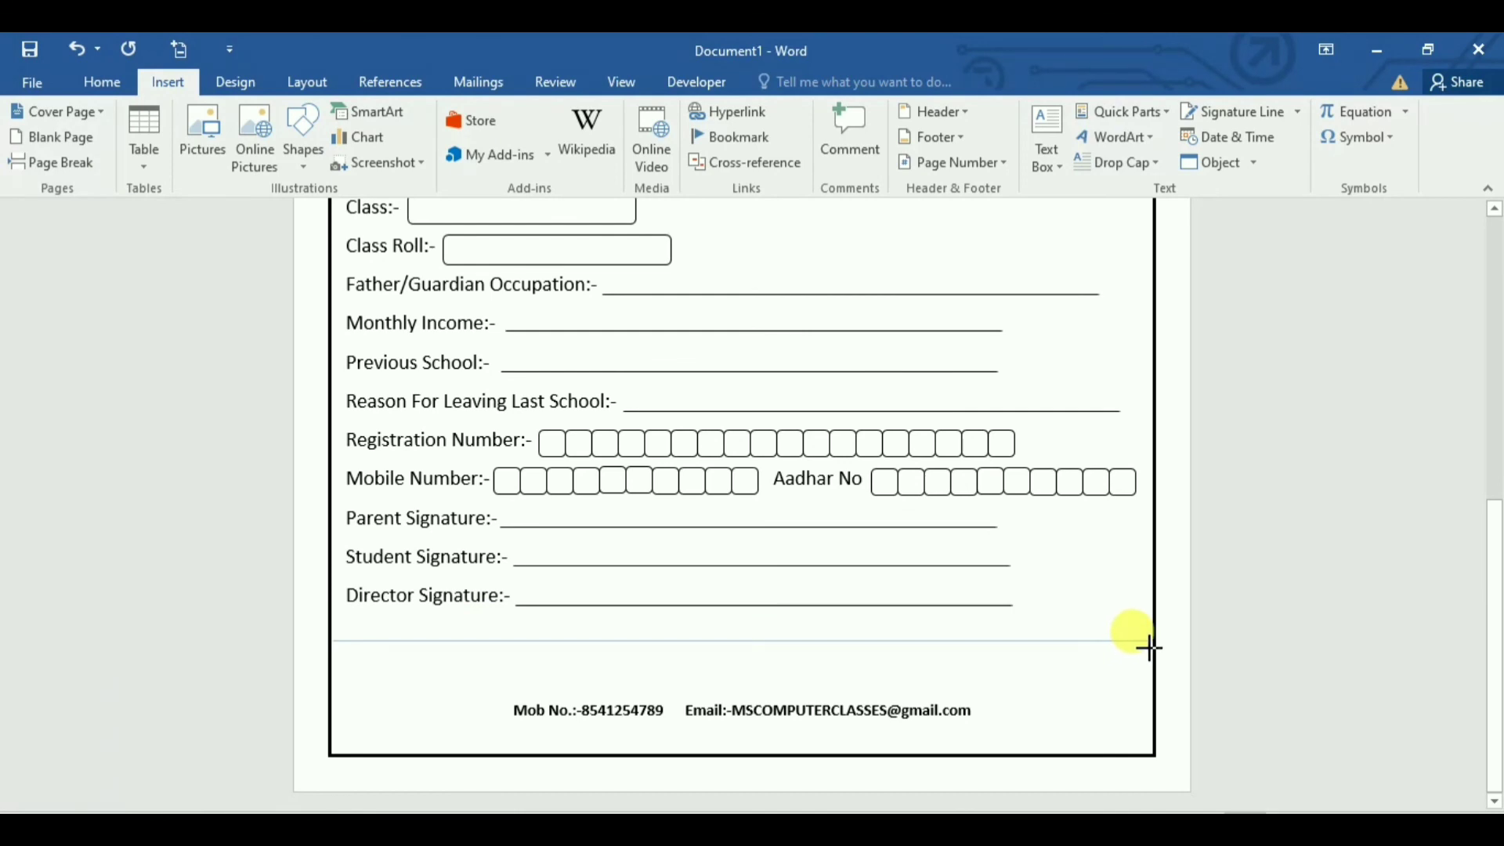
left_click_drag(1149, 649, 1149, 643)
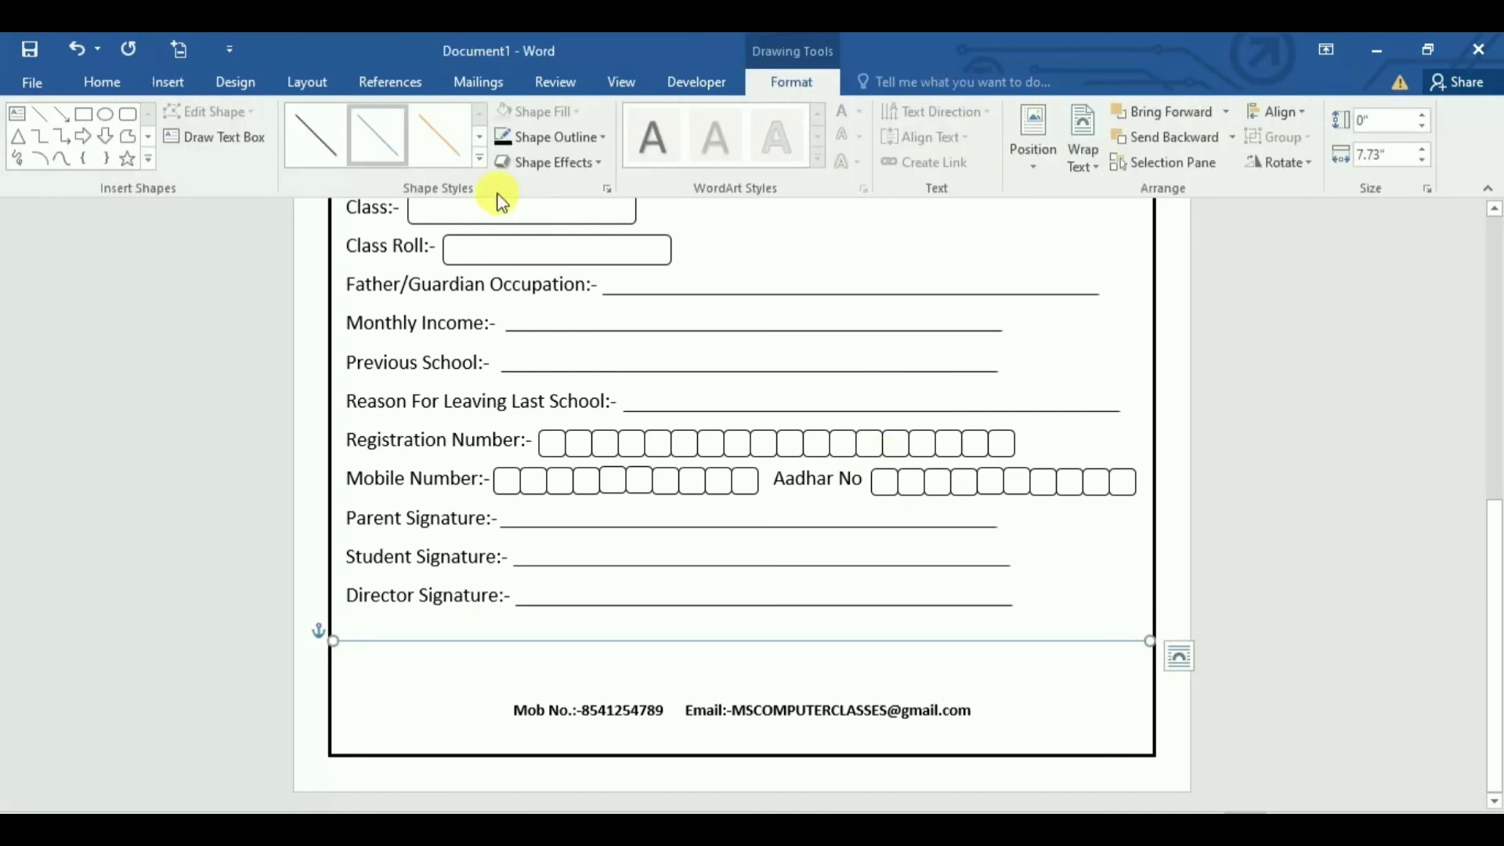
Make the divider line black with a 2¼ pt weight
left_click(585, 138)
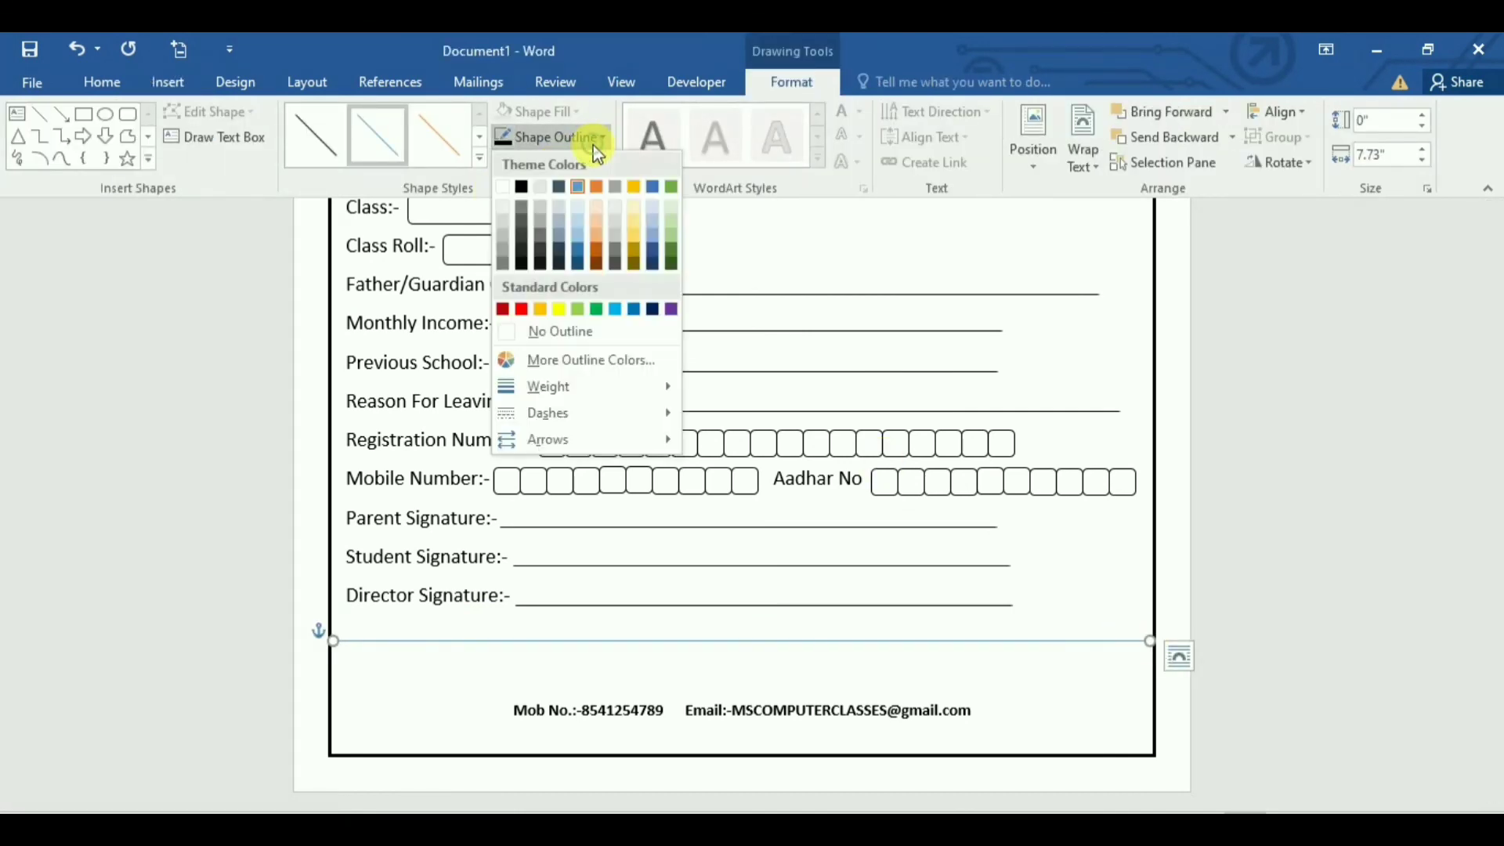
left_click(522, 188)
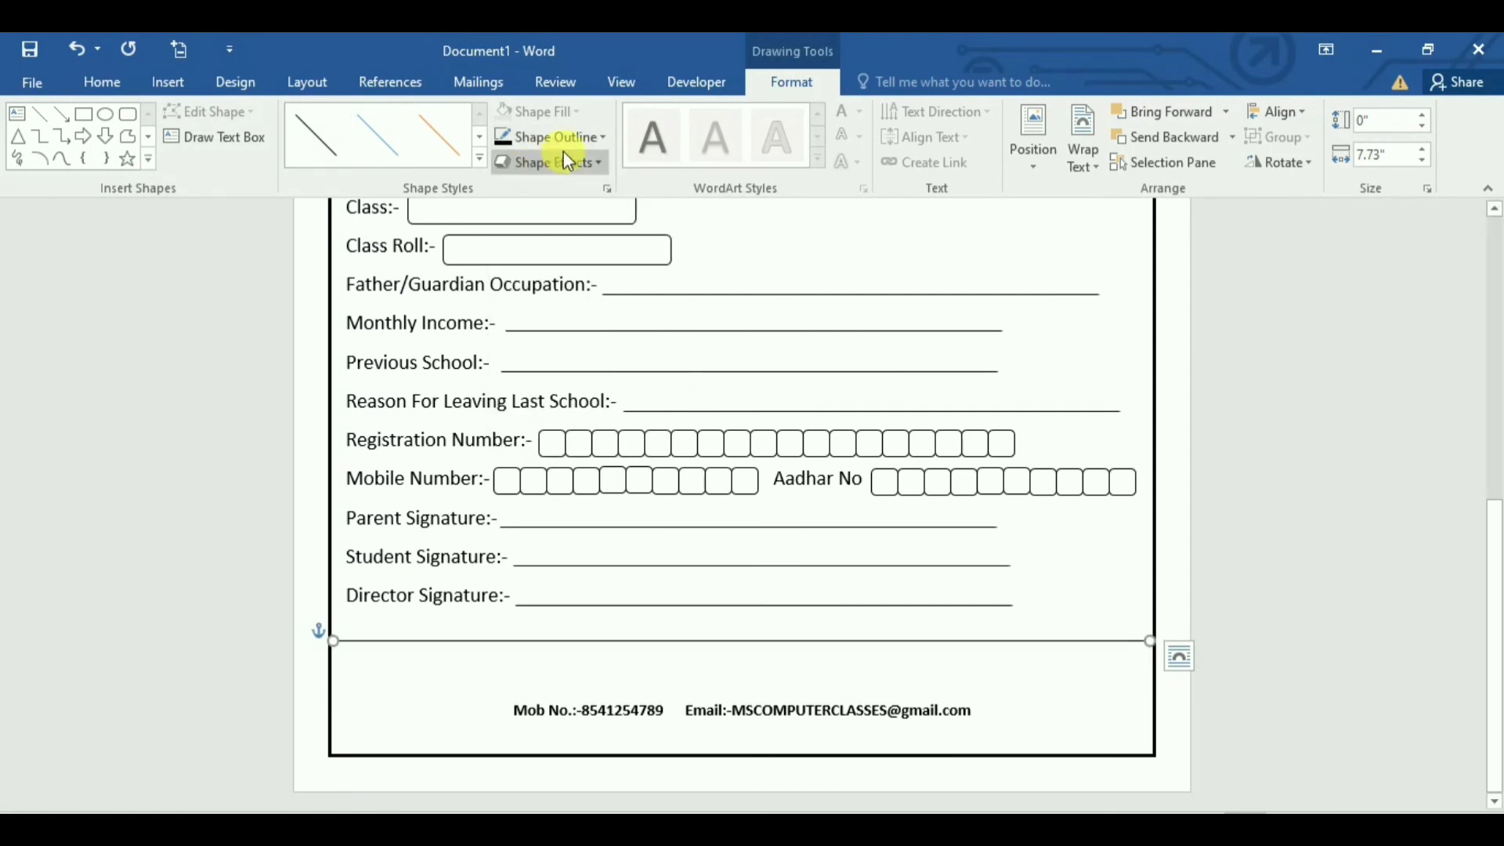
left_click(583, 141)
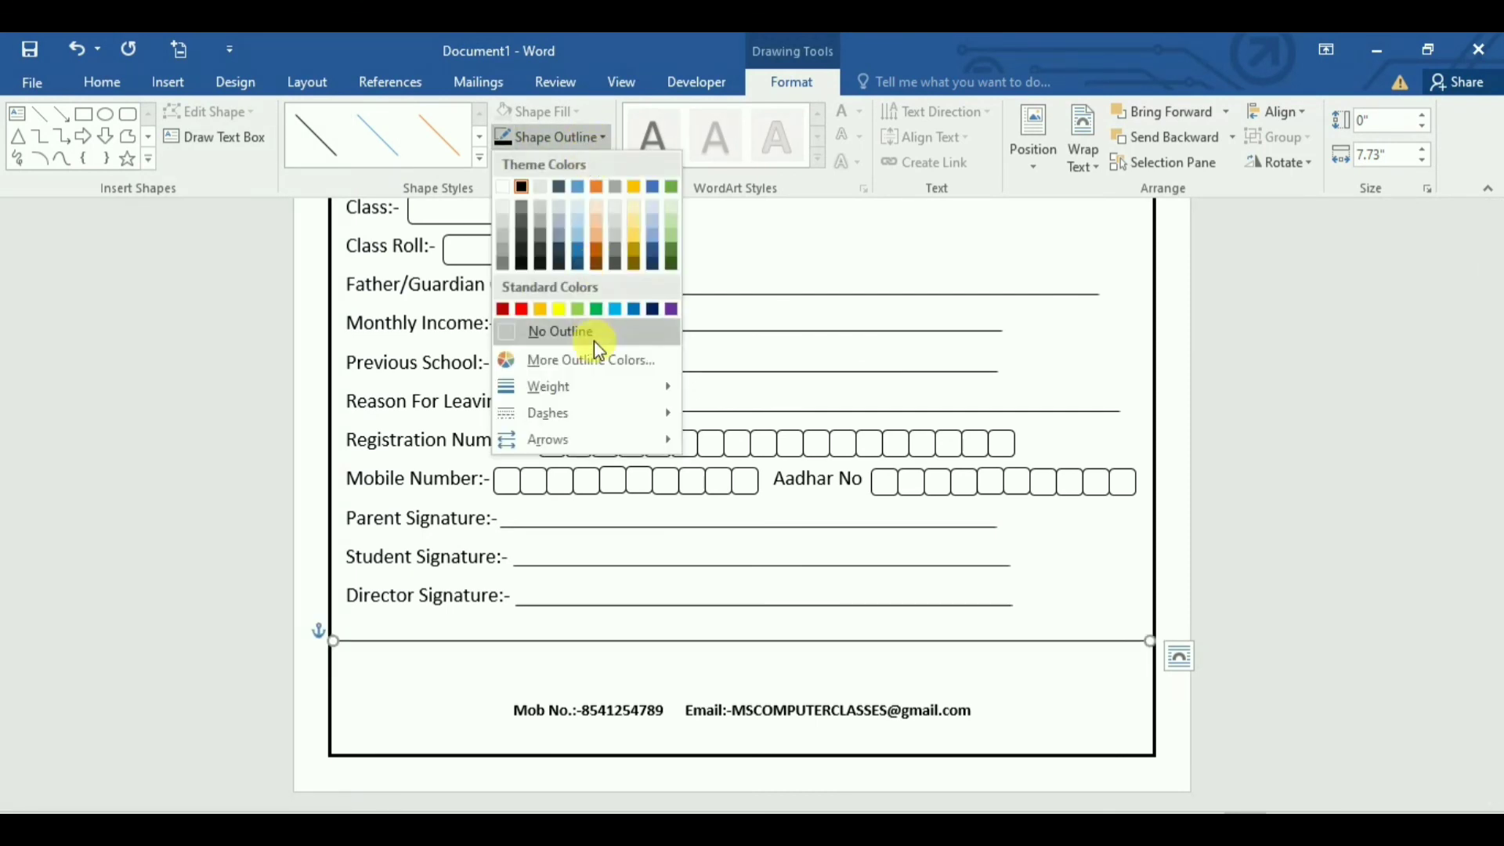
mouse_move(548, 386)
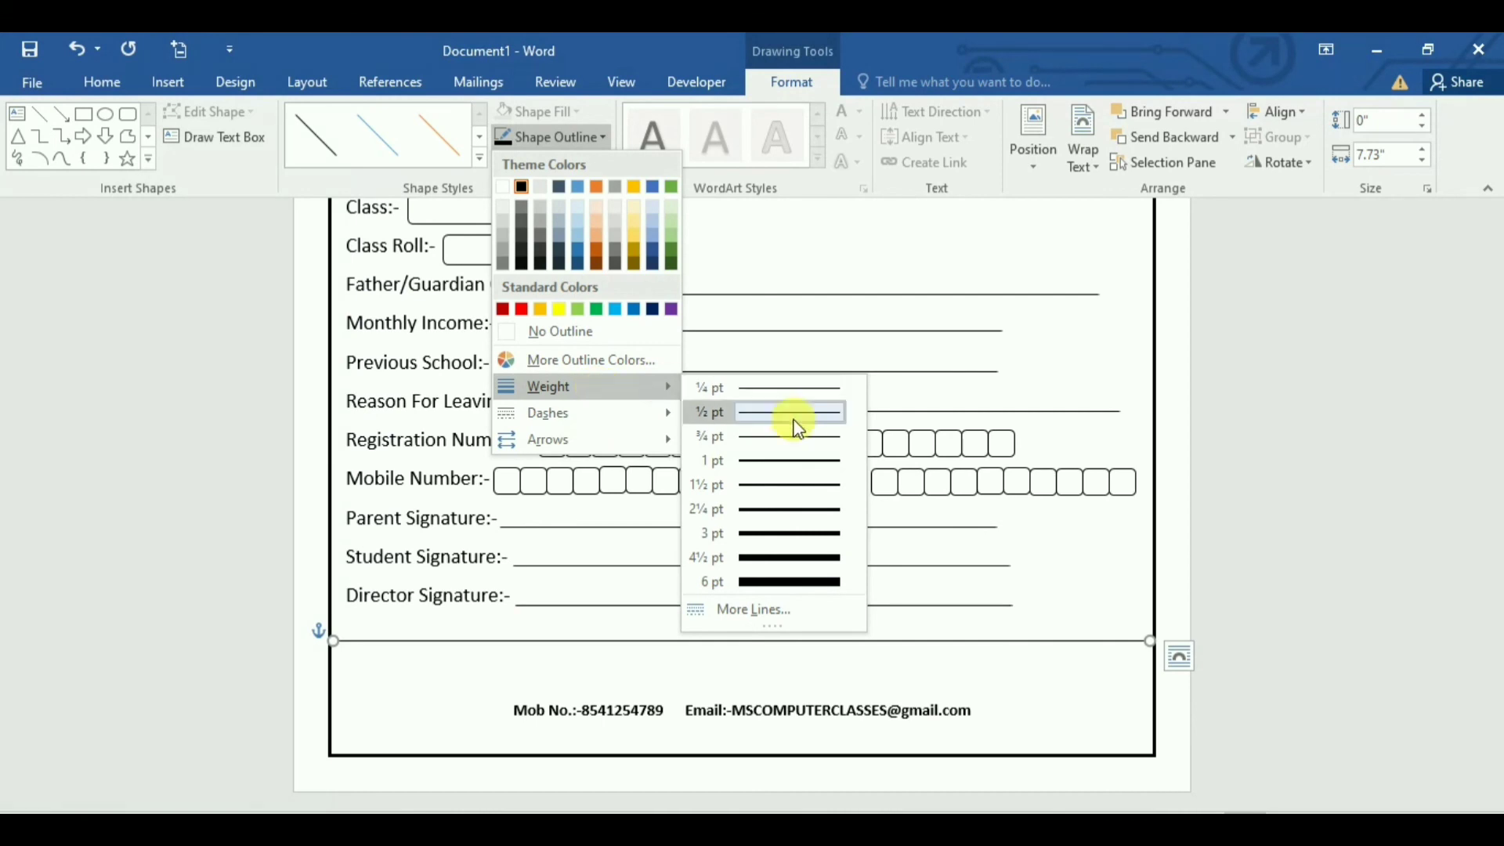
left_click(799, 509)
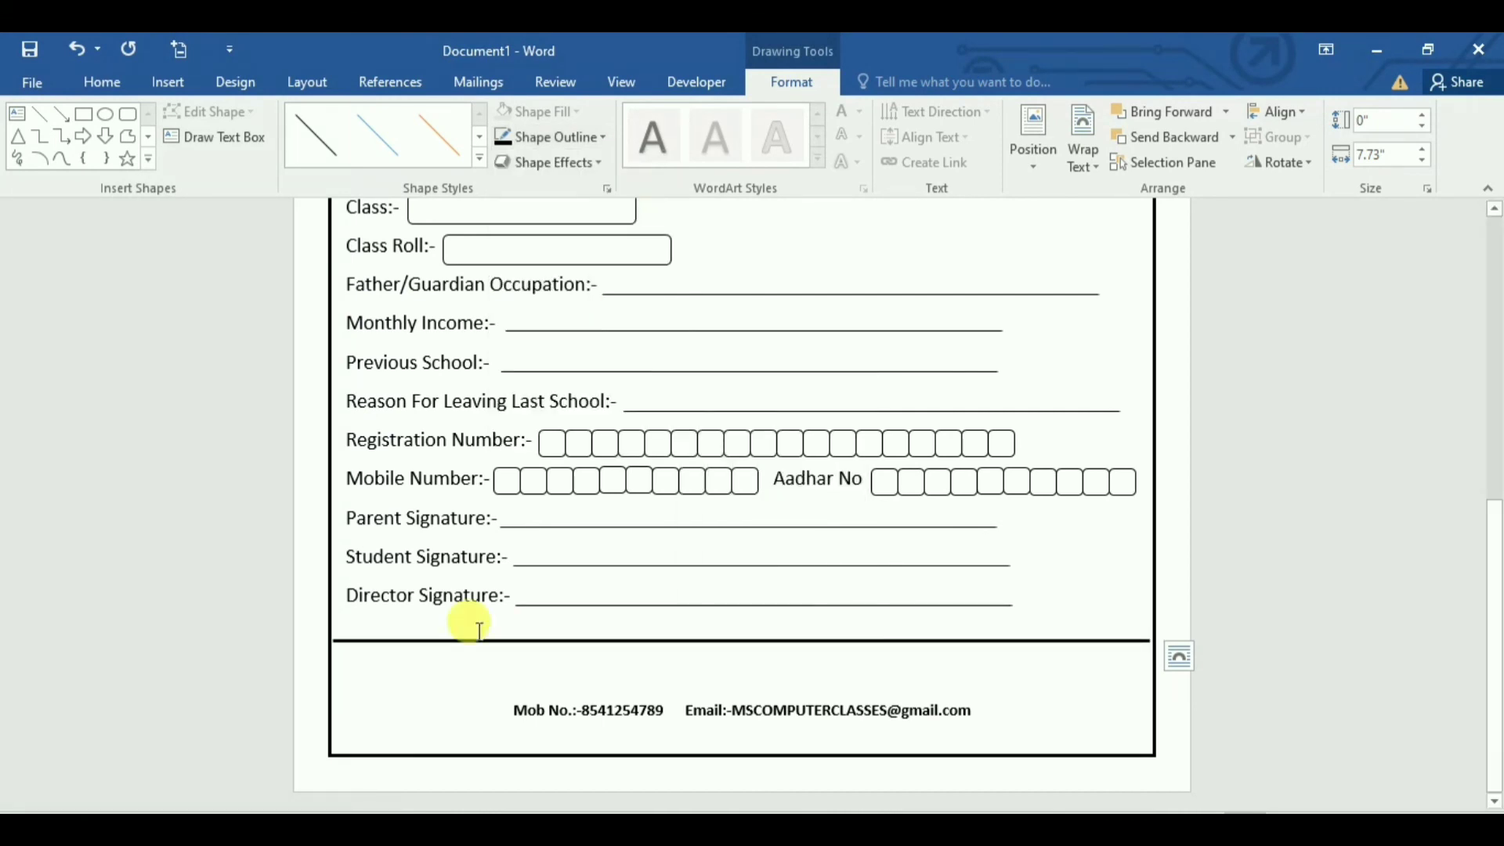
Nudge the divider line down five steps to sit just above the contact line
left_click(724, 648)
left_click(814, 639)
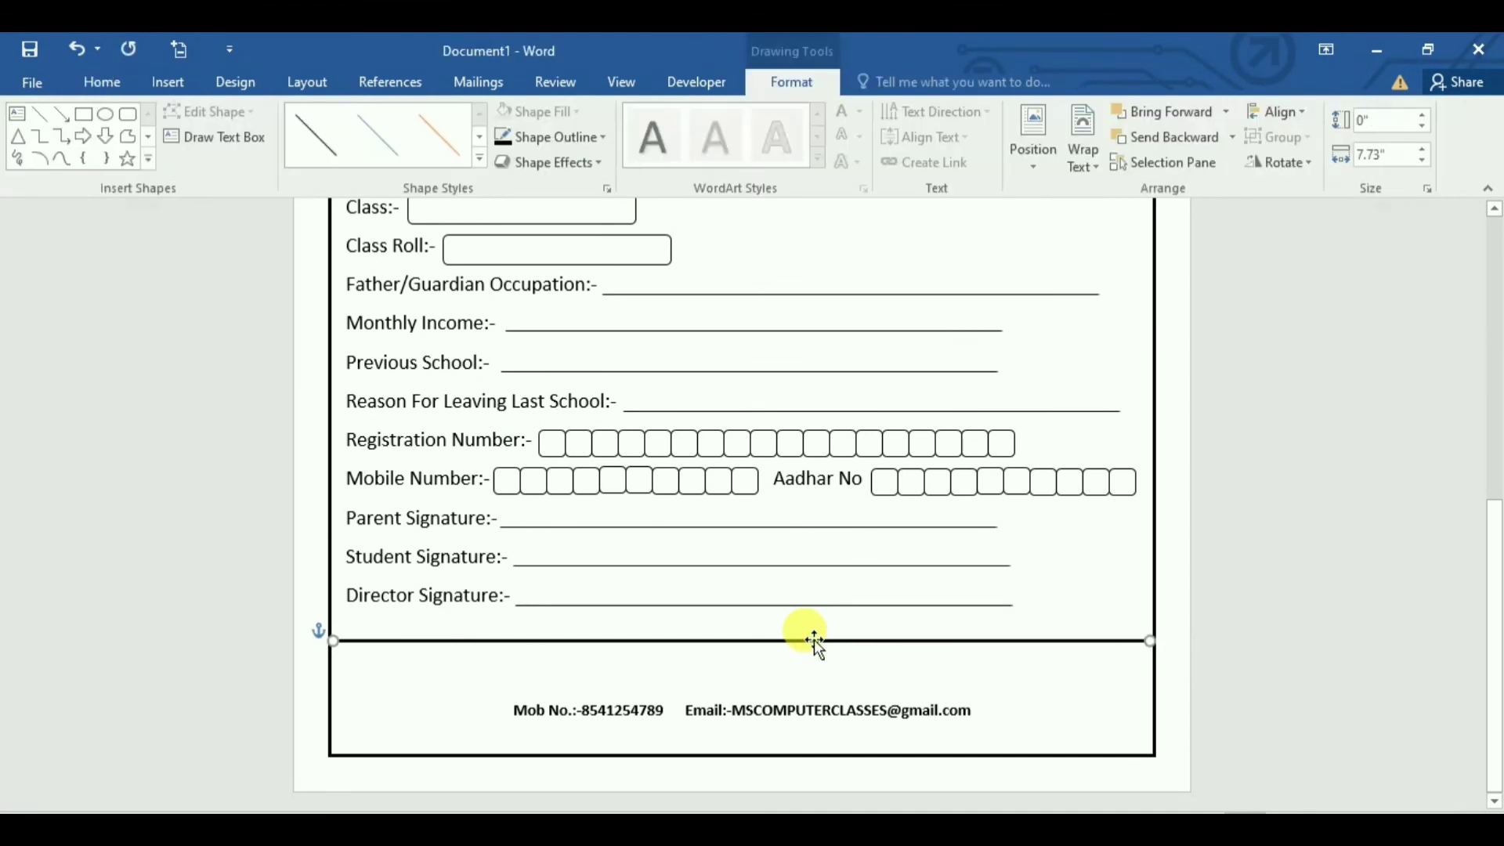
key("Down")
key("Down")
key("Down")
key("Down")
key("Down")
key("Down")
key("Down")
key("Down")
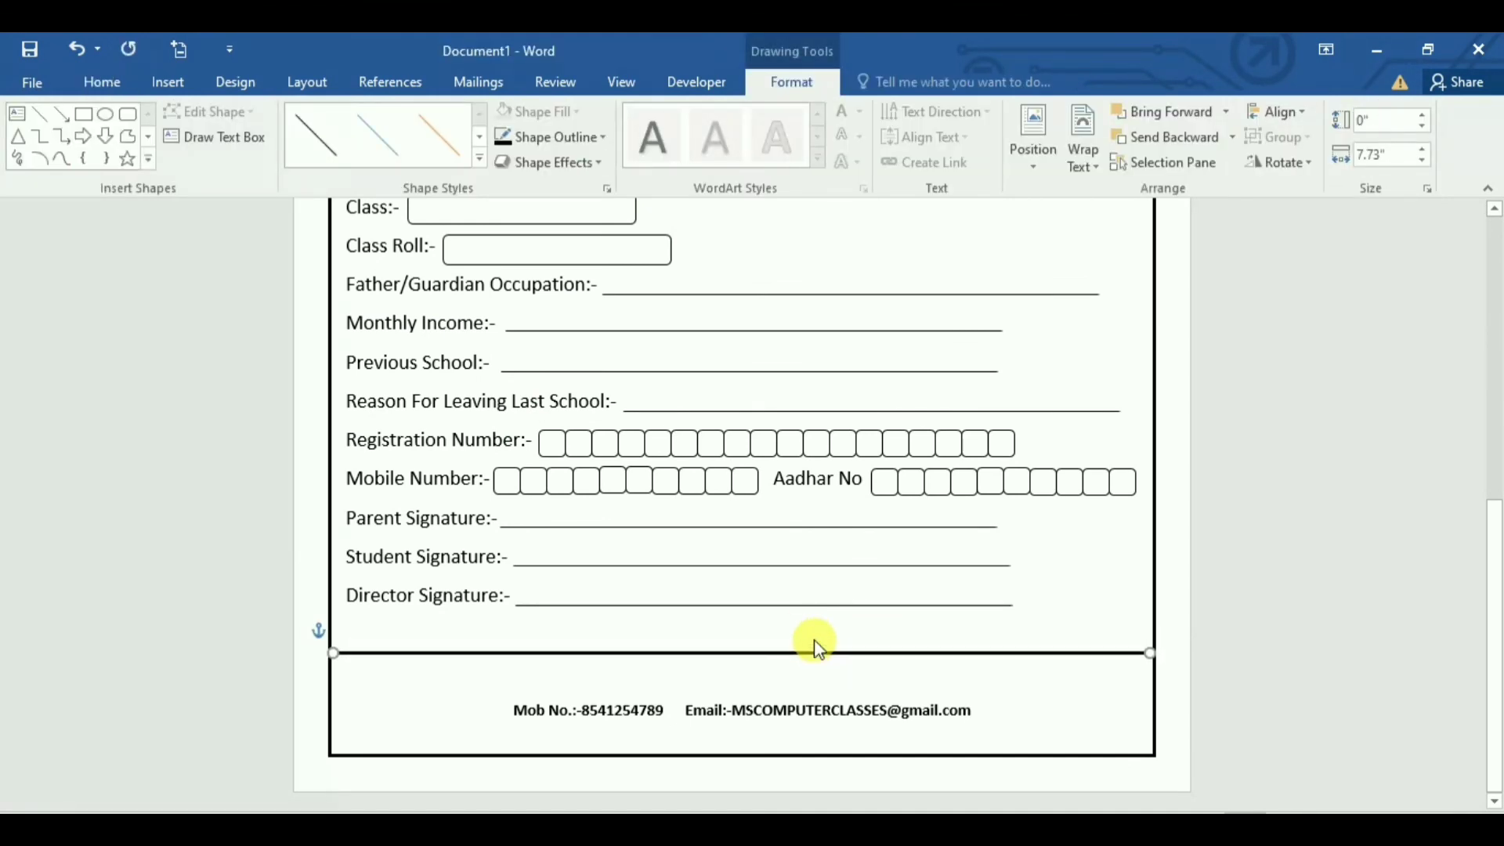
key("Down")
key("Down")
key("Down")
key("Down")
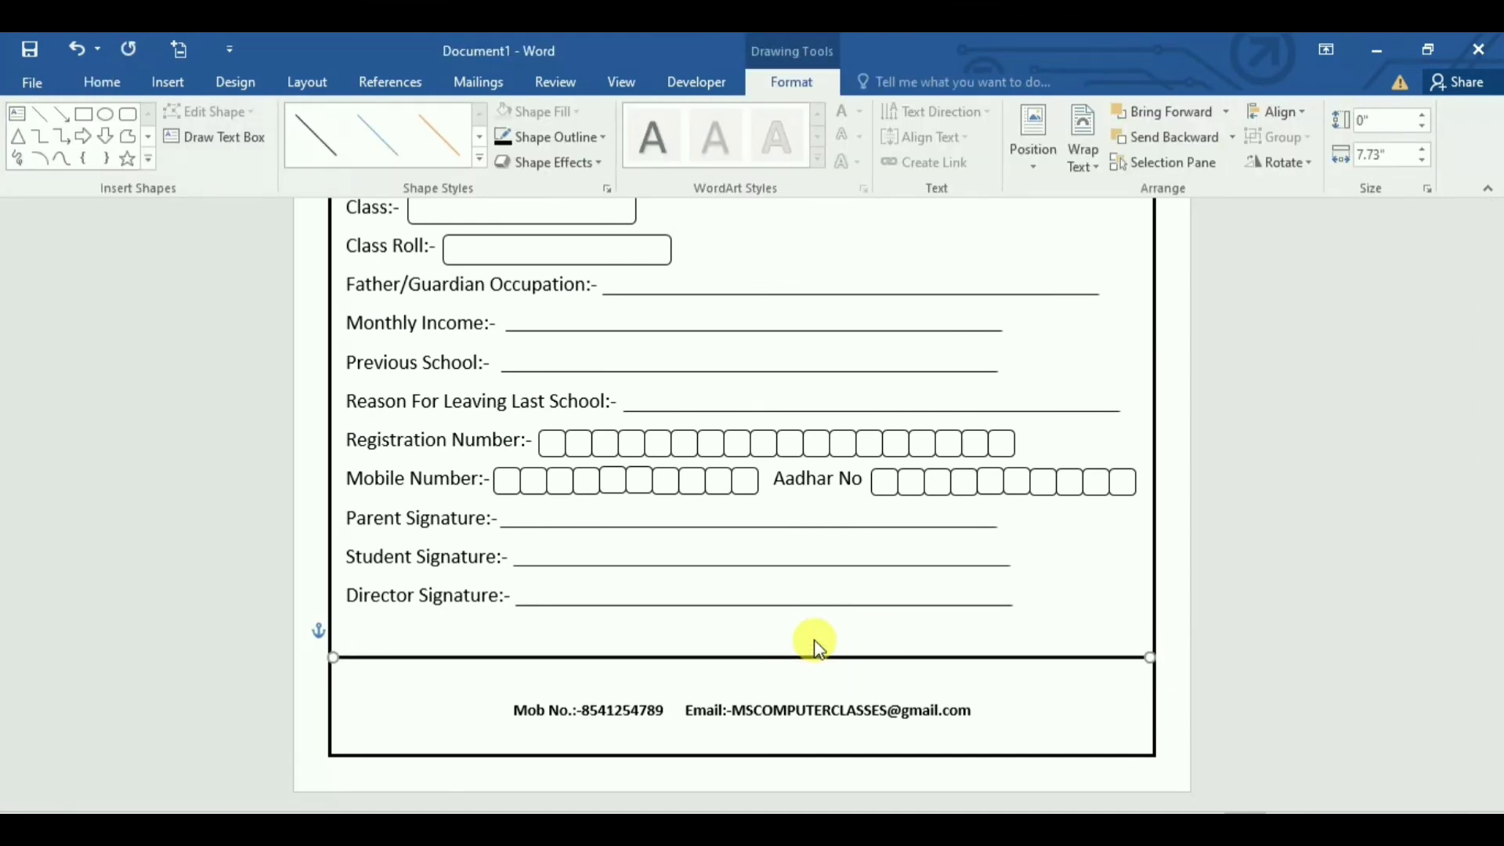
key("Down")
key("Down")
key("Down")
key("Down")
key("Down")
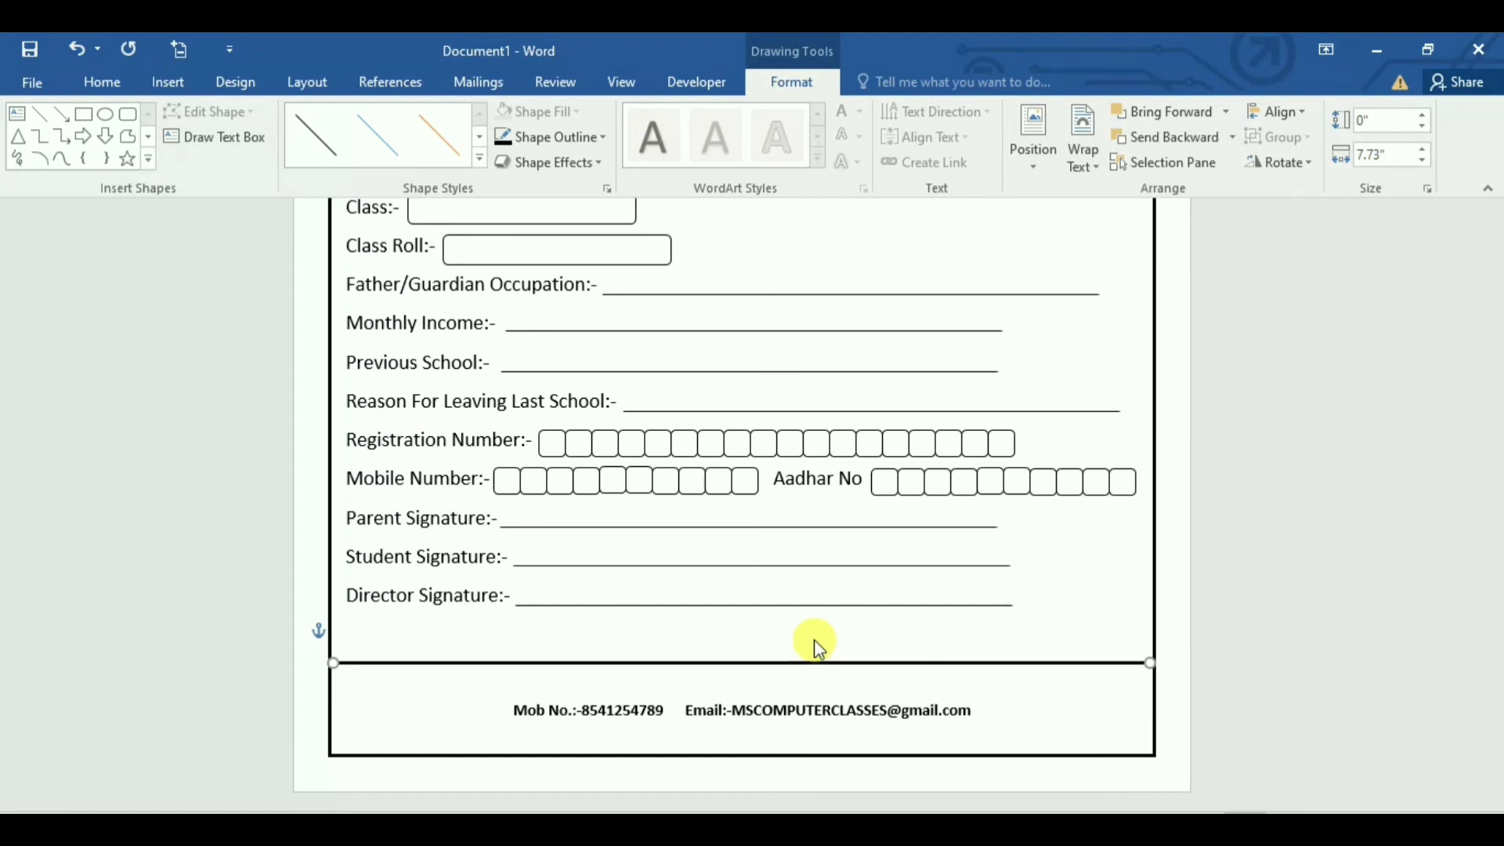
key("Down")
key("Down")
key("Down")
key("Down")
key("Down")
key("Down")
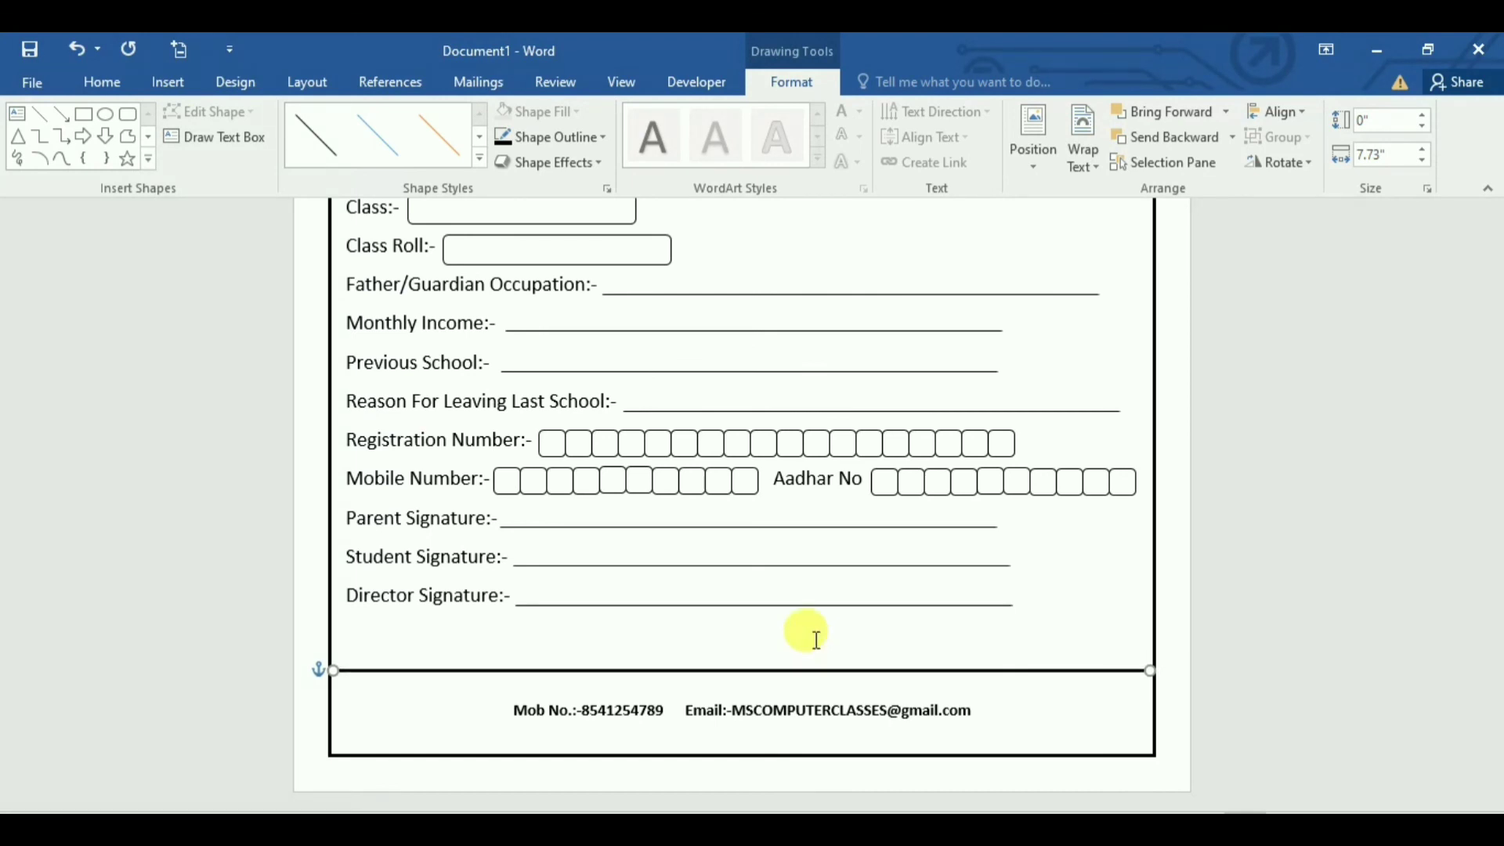
key("Down")
key("Down")
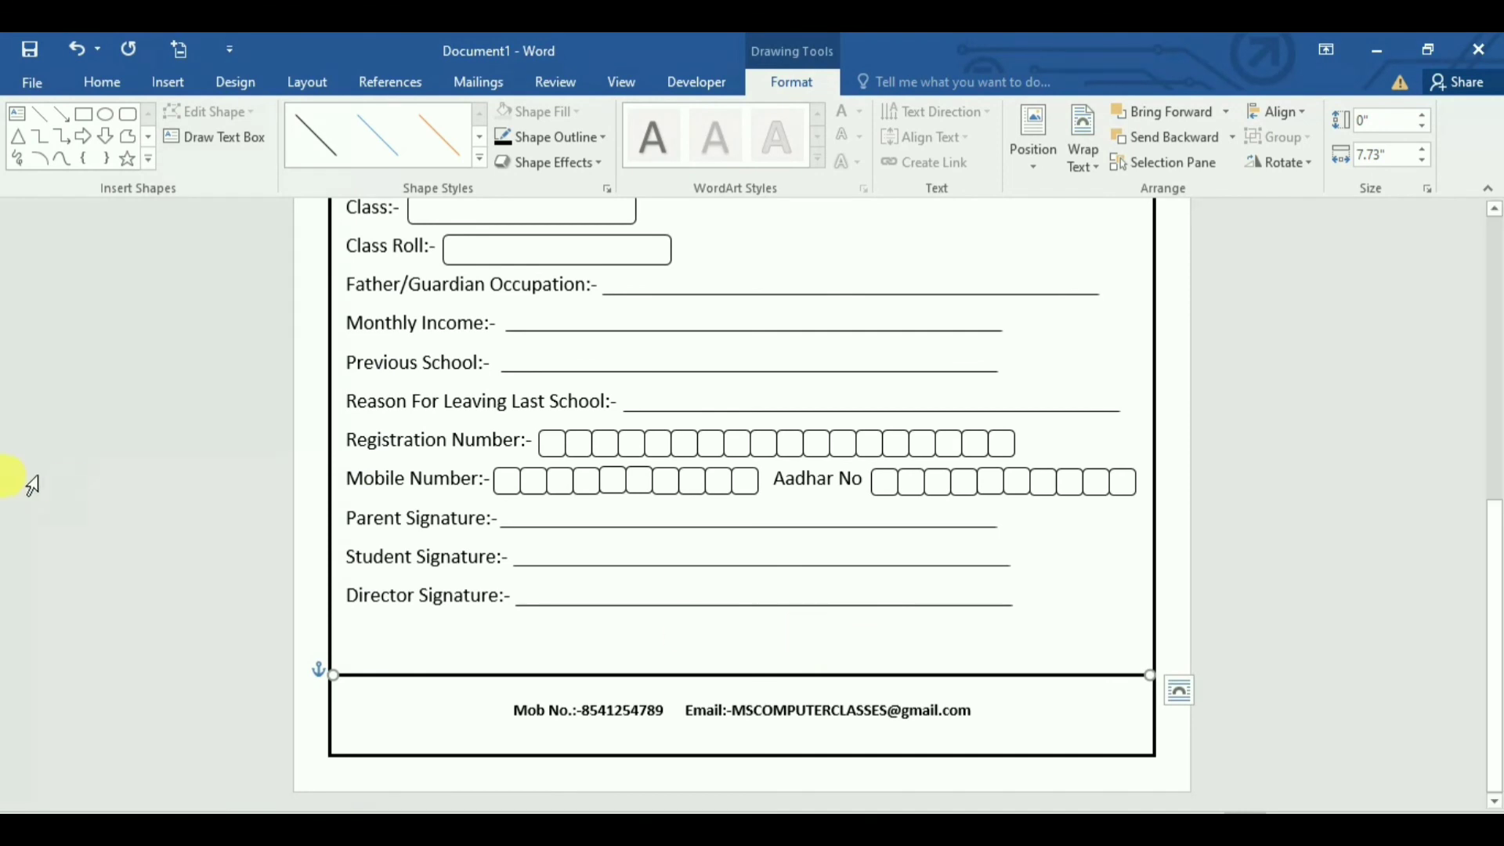
left_click(198, 663)
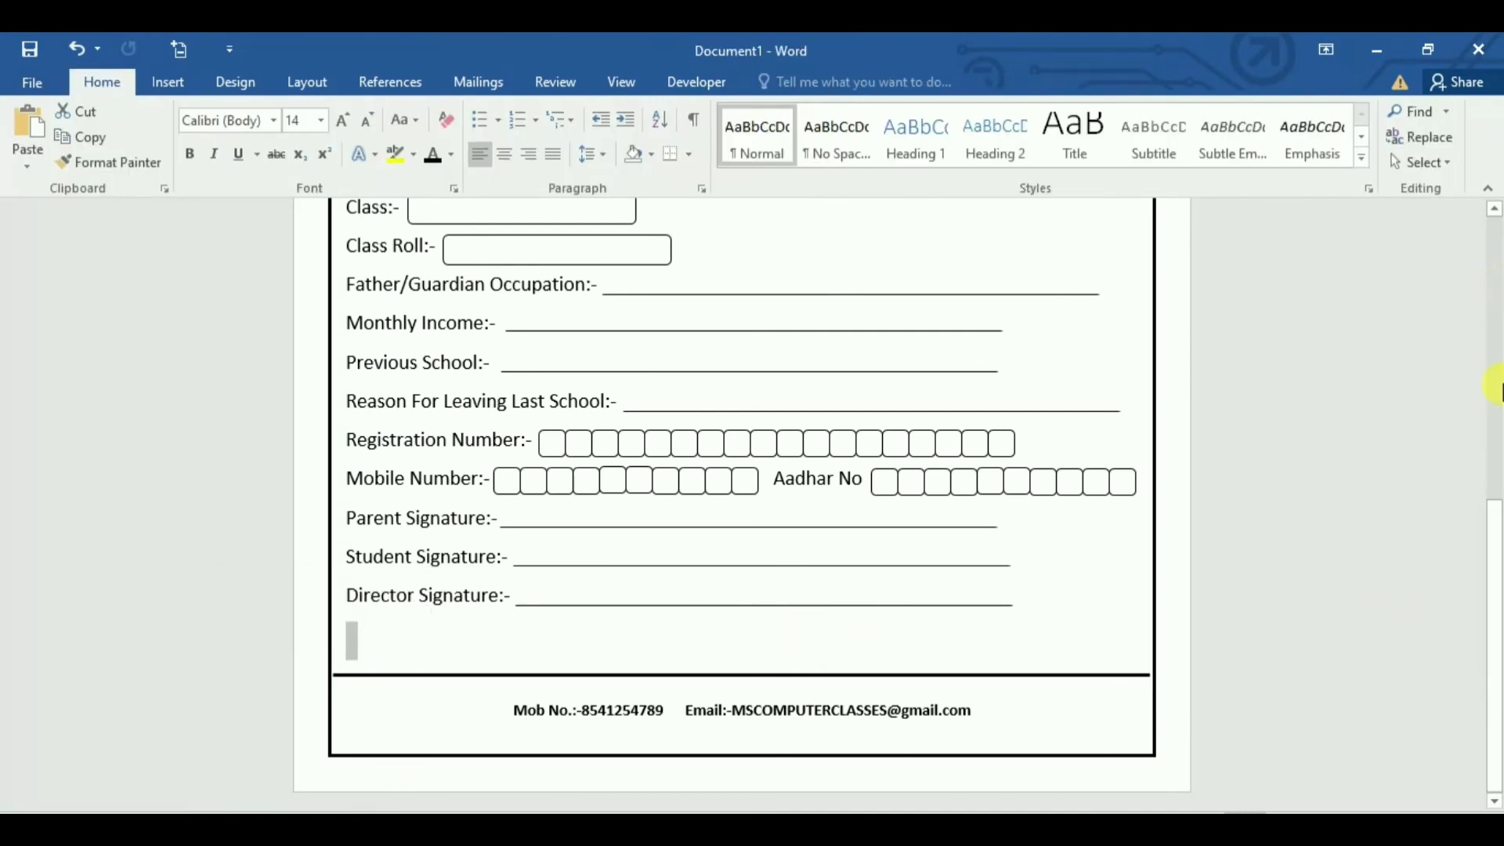
Insert the MS logo picture from the Desktop folder
left_click(1496, 383)
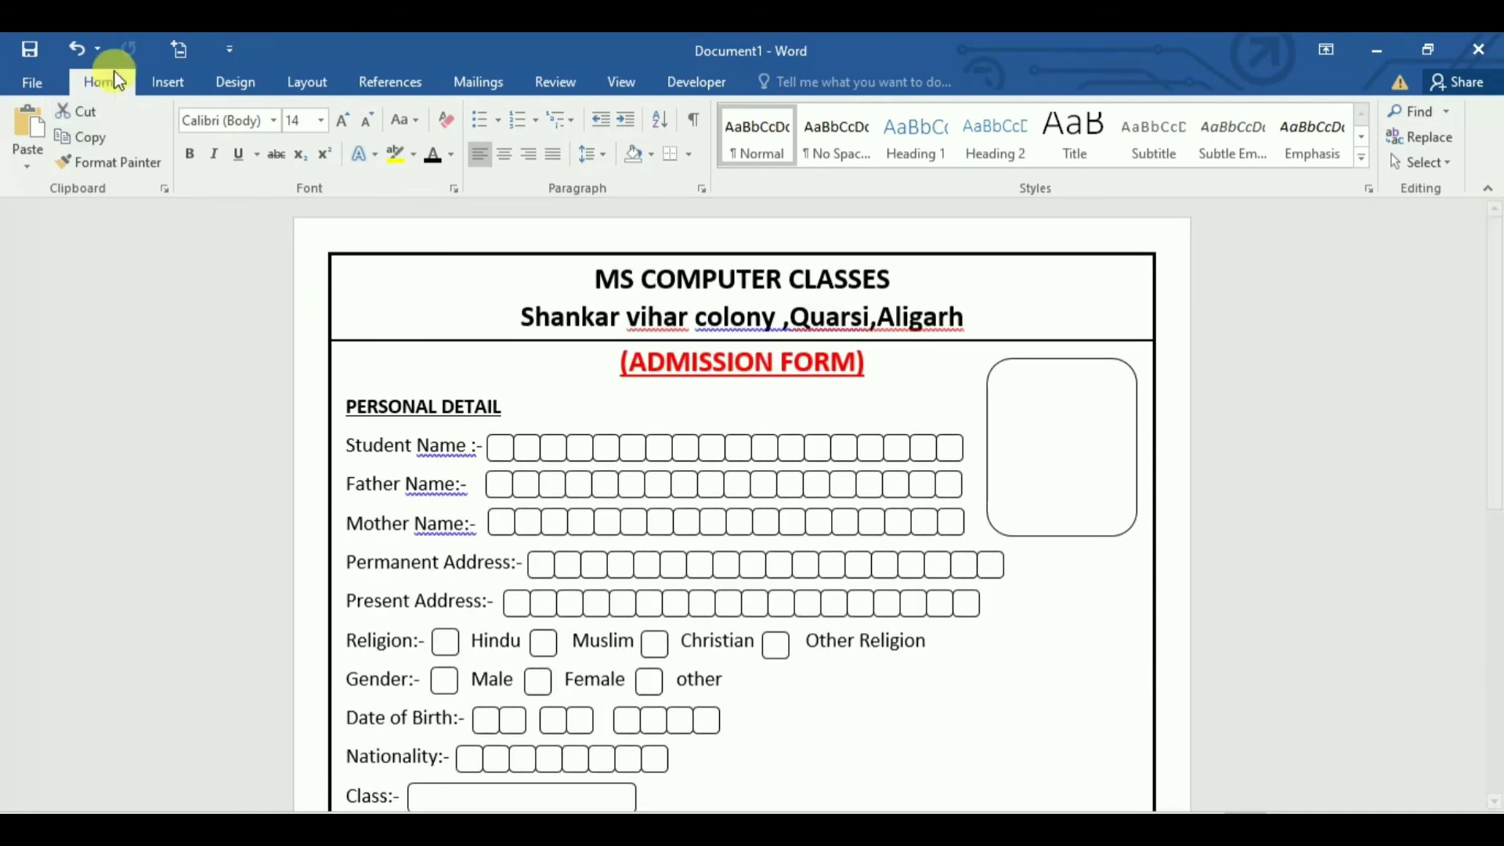
left_click(165, 82)
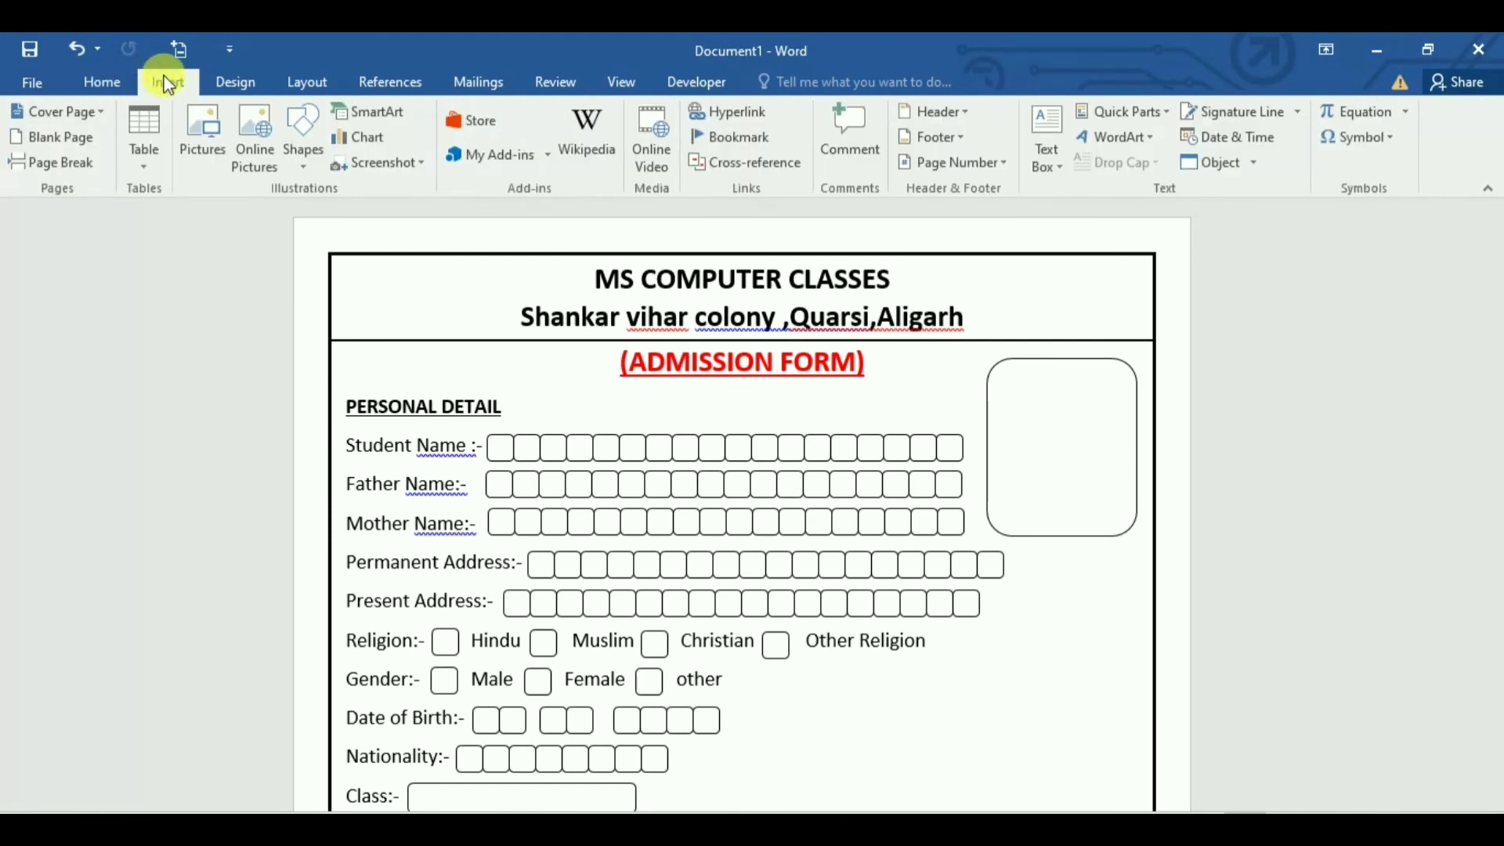
left_click(202, 128)
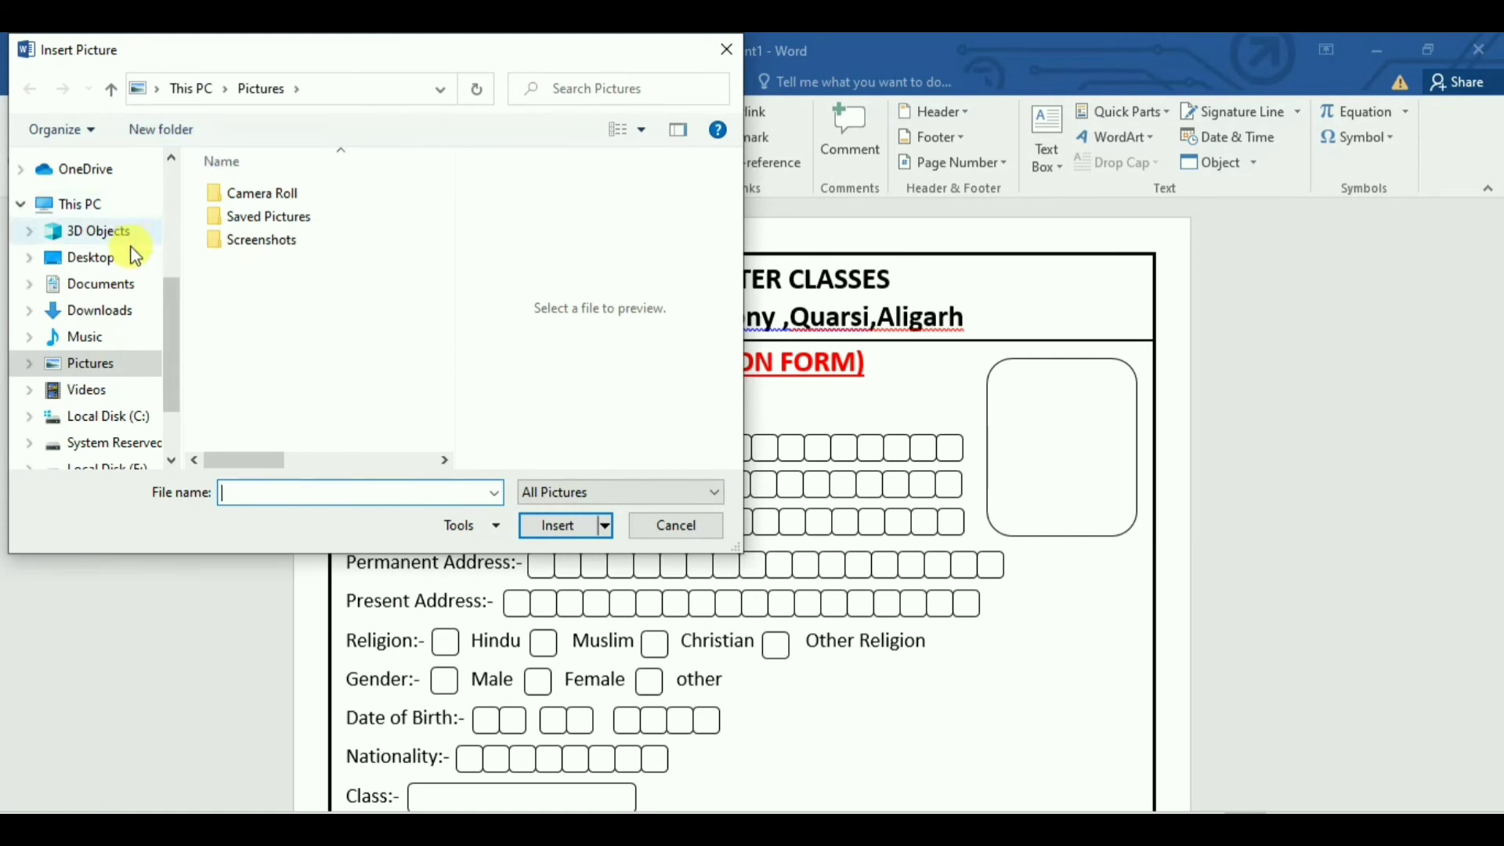
left_click(130, 263)
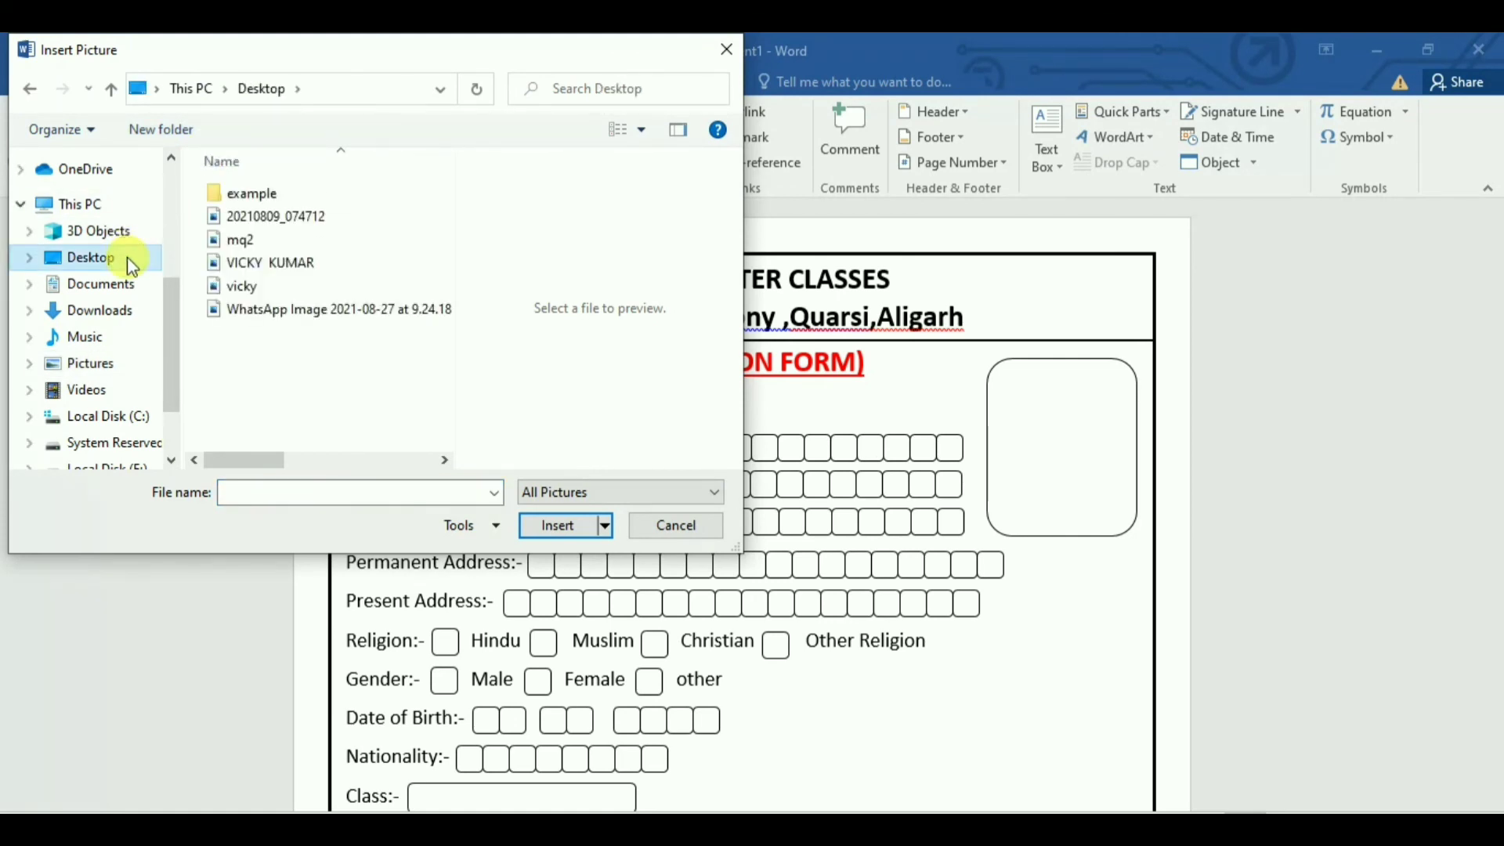
left_click(282, 220)
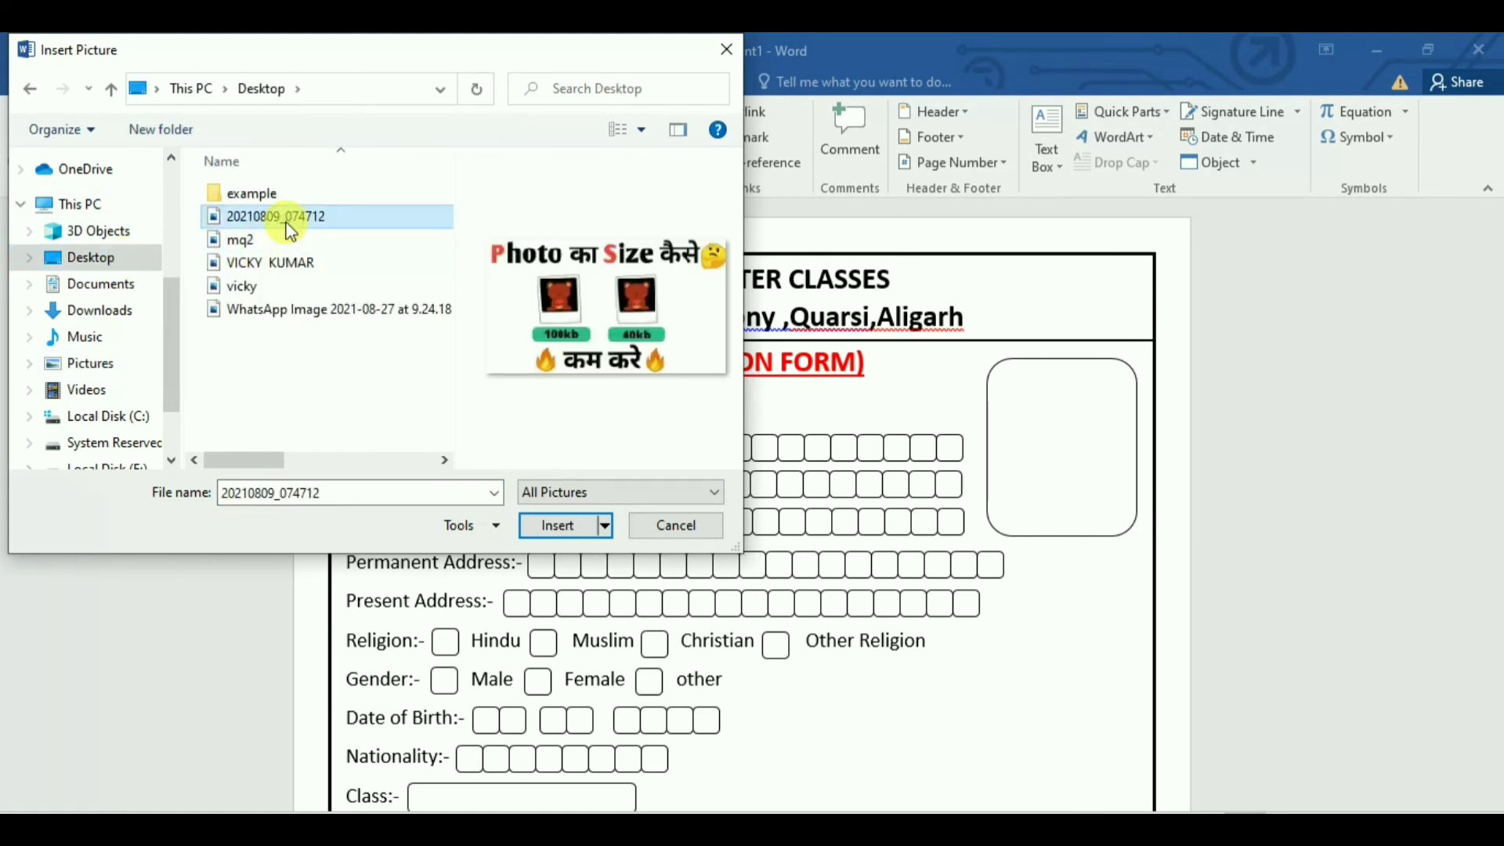
left_click(289, 240)
left_click(291, 264)
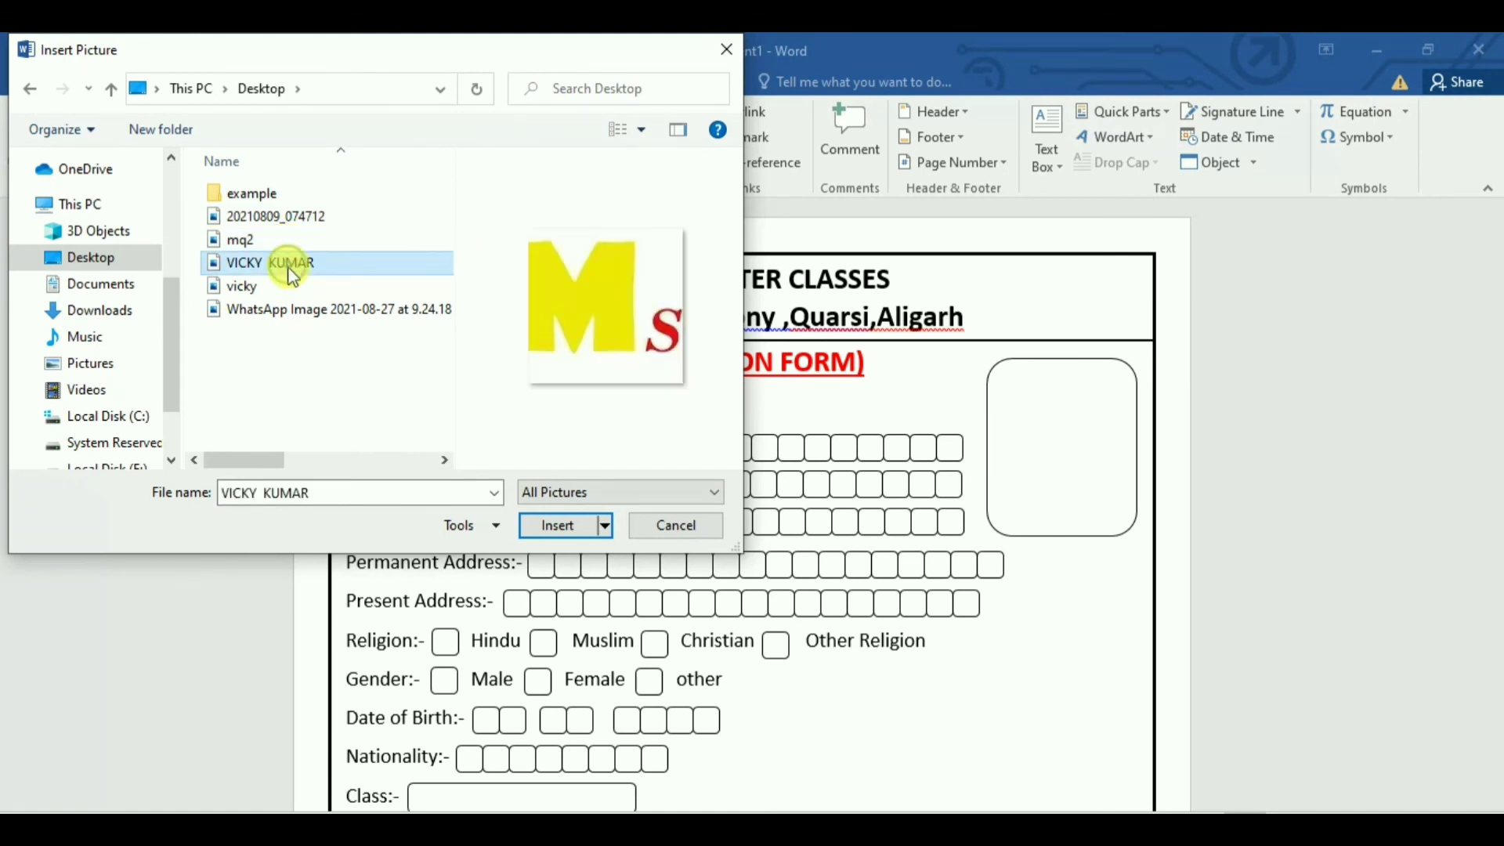
left_click(582, 536)
left_click(573, 534)
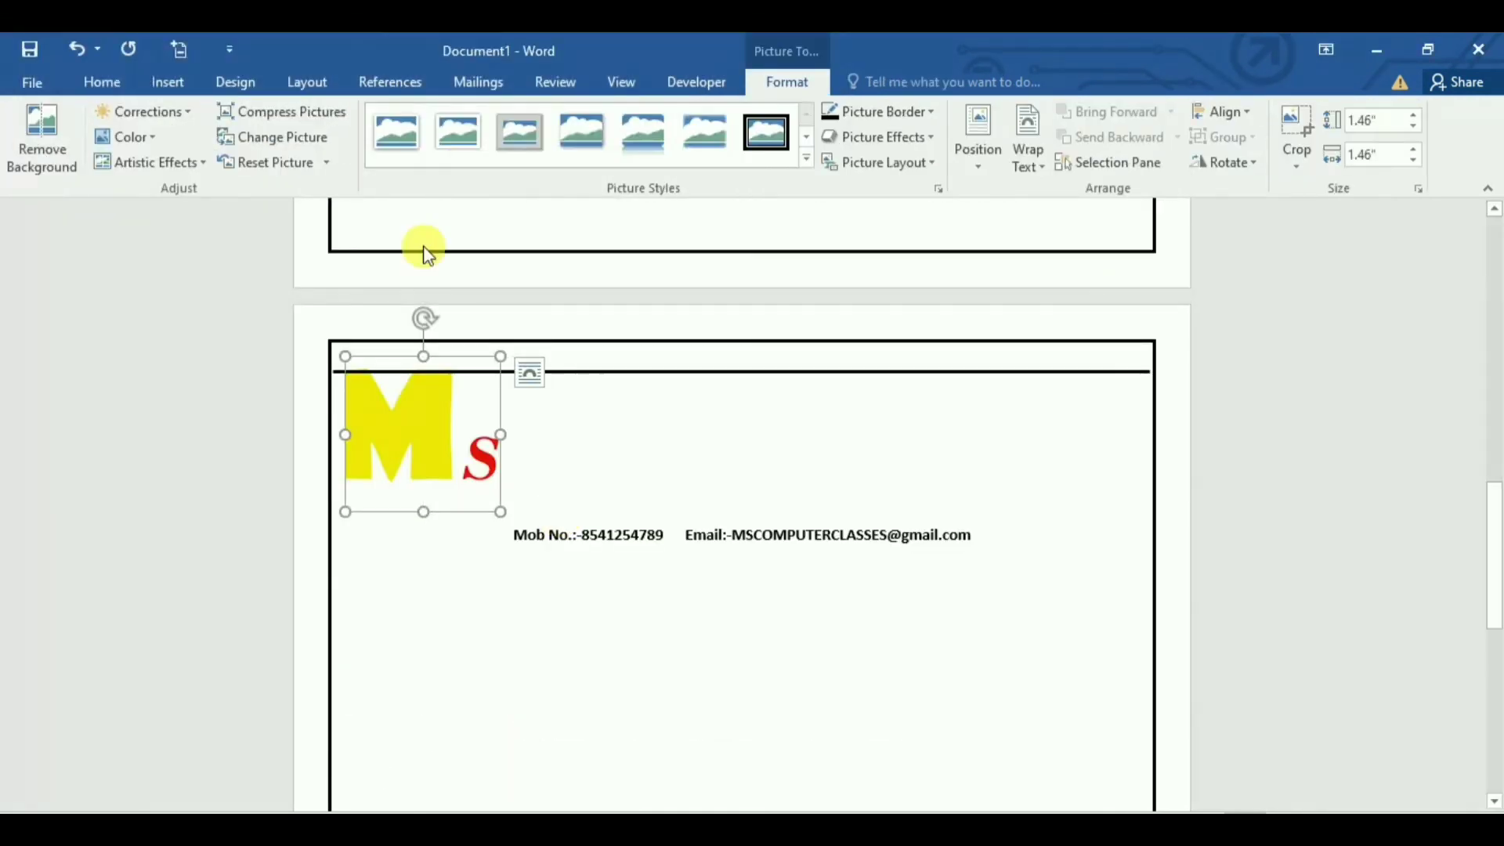
Position the logo at the top left and shrink it to about half size
left_click(986, 159)
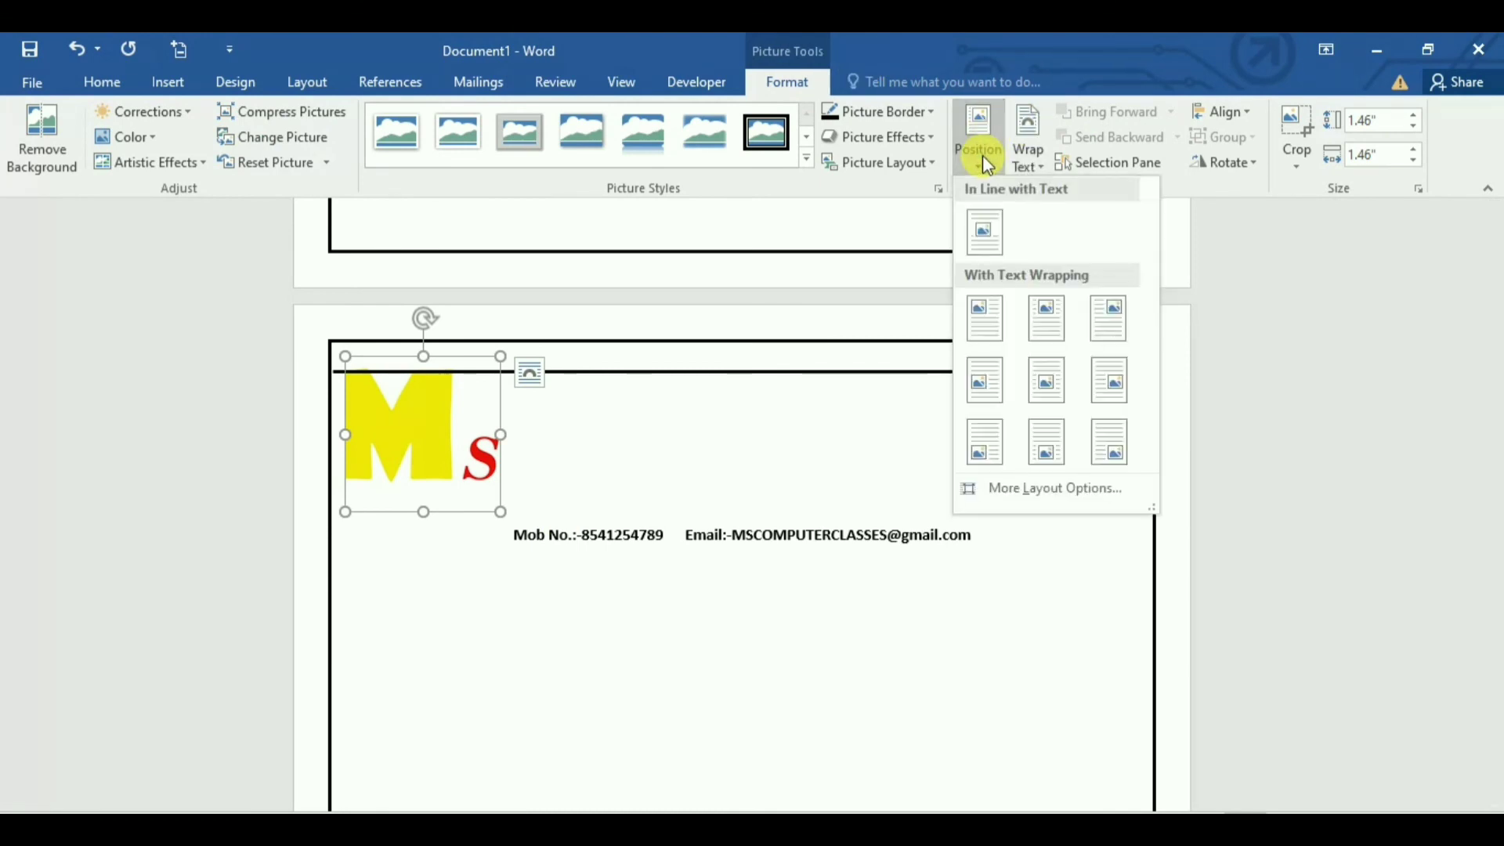
left_click(987, 306)
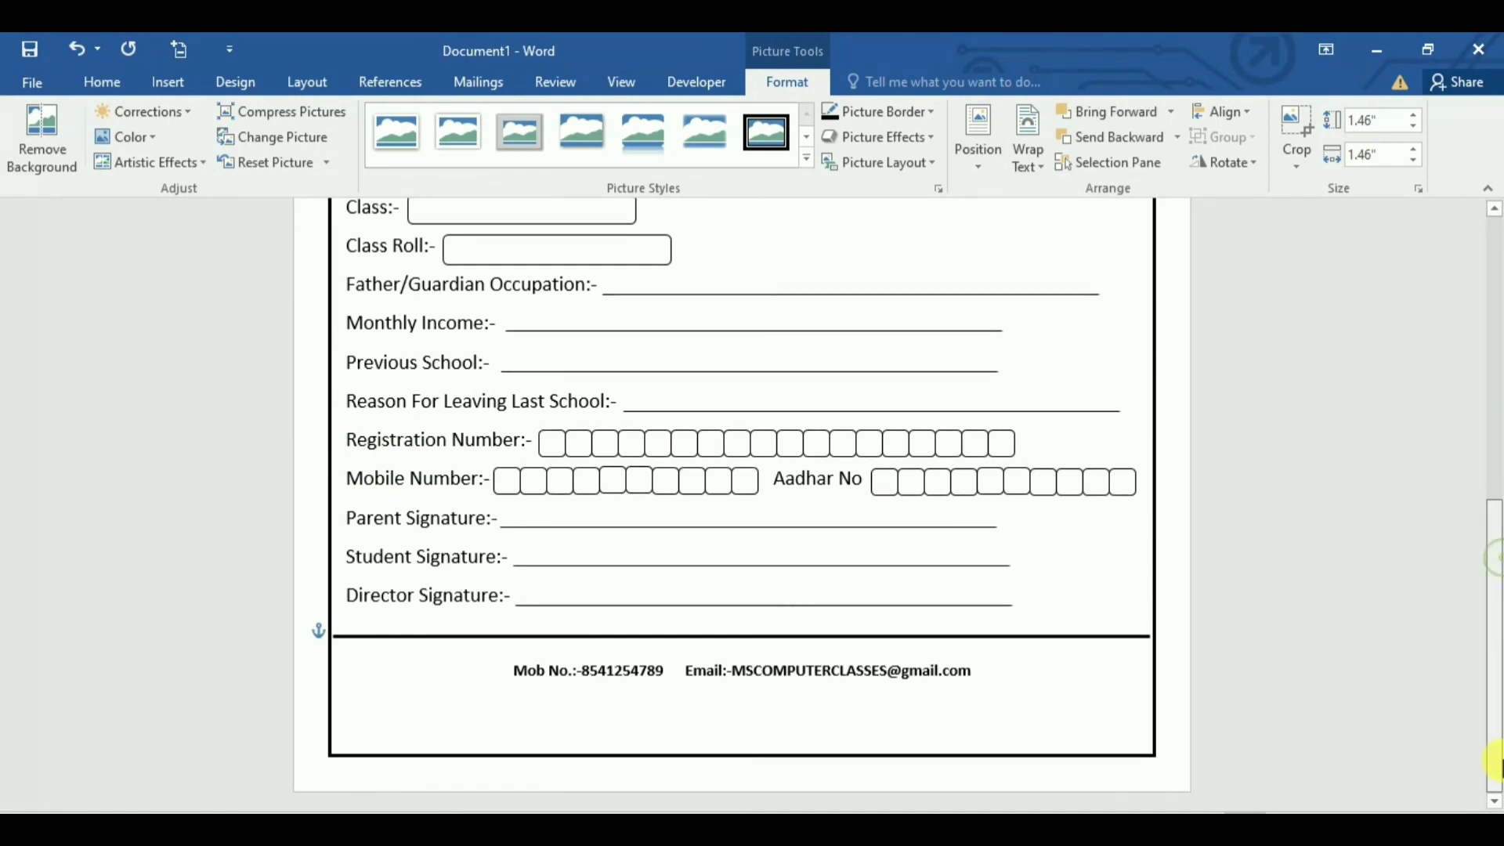
left_click(1496, 456)
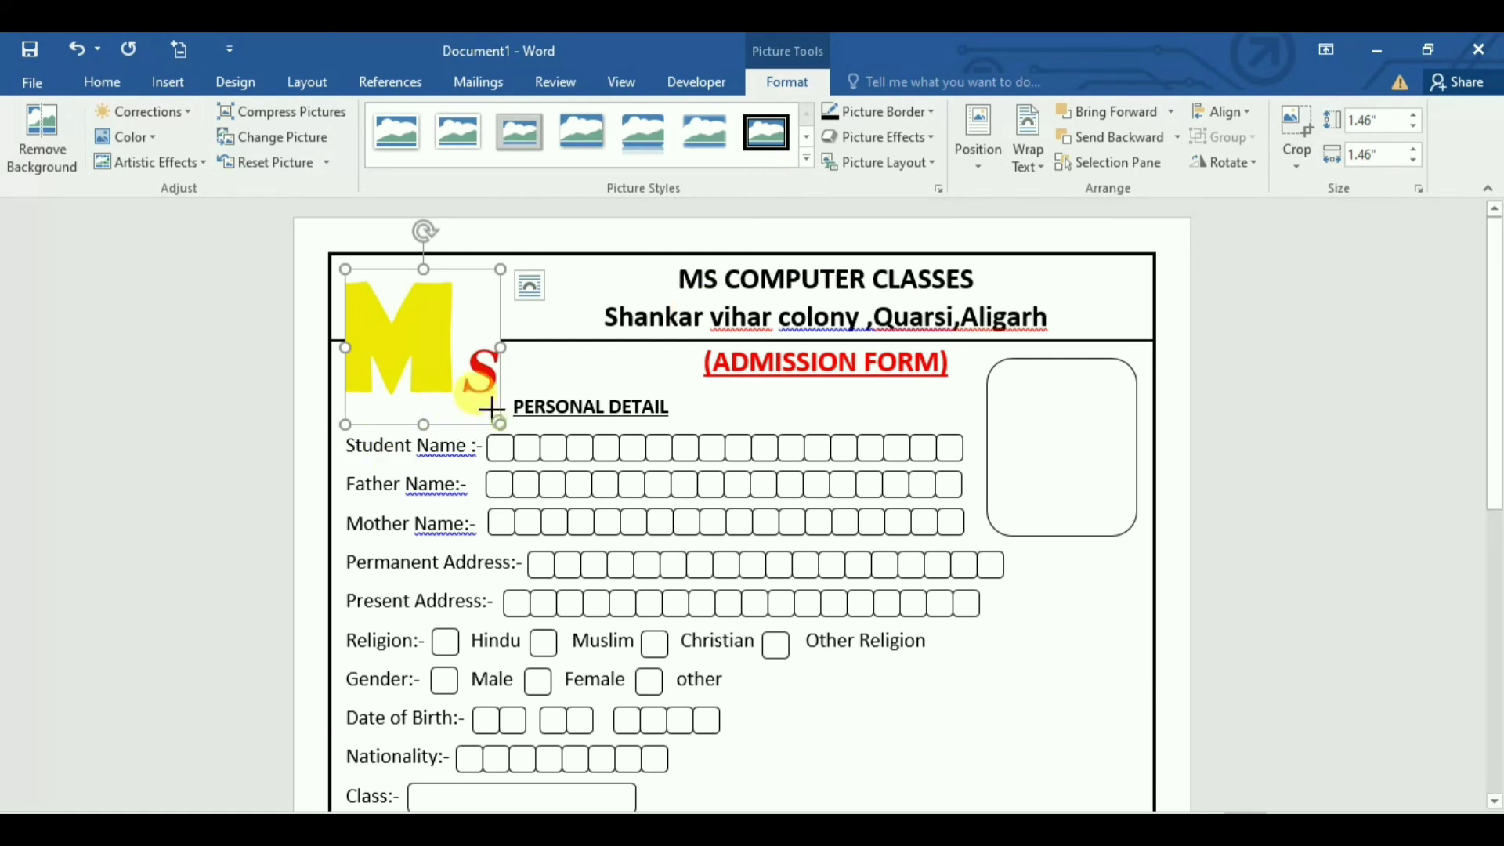
left_click_drag(492, 408, 391, 306)
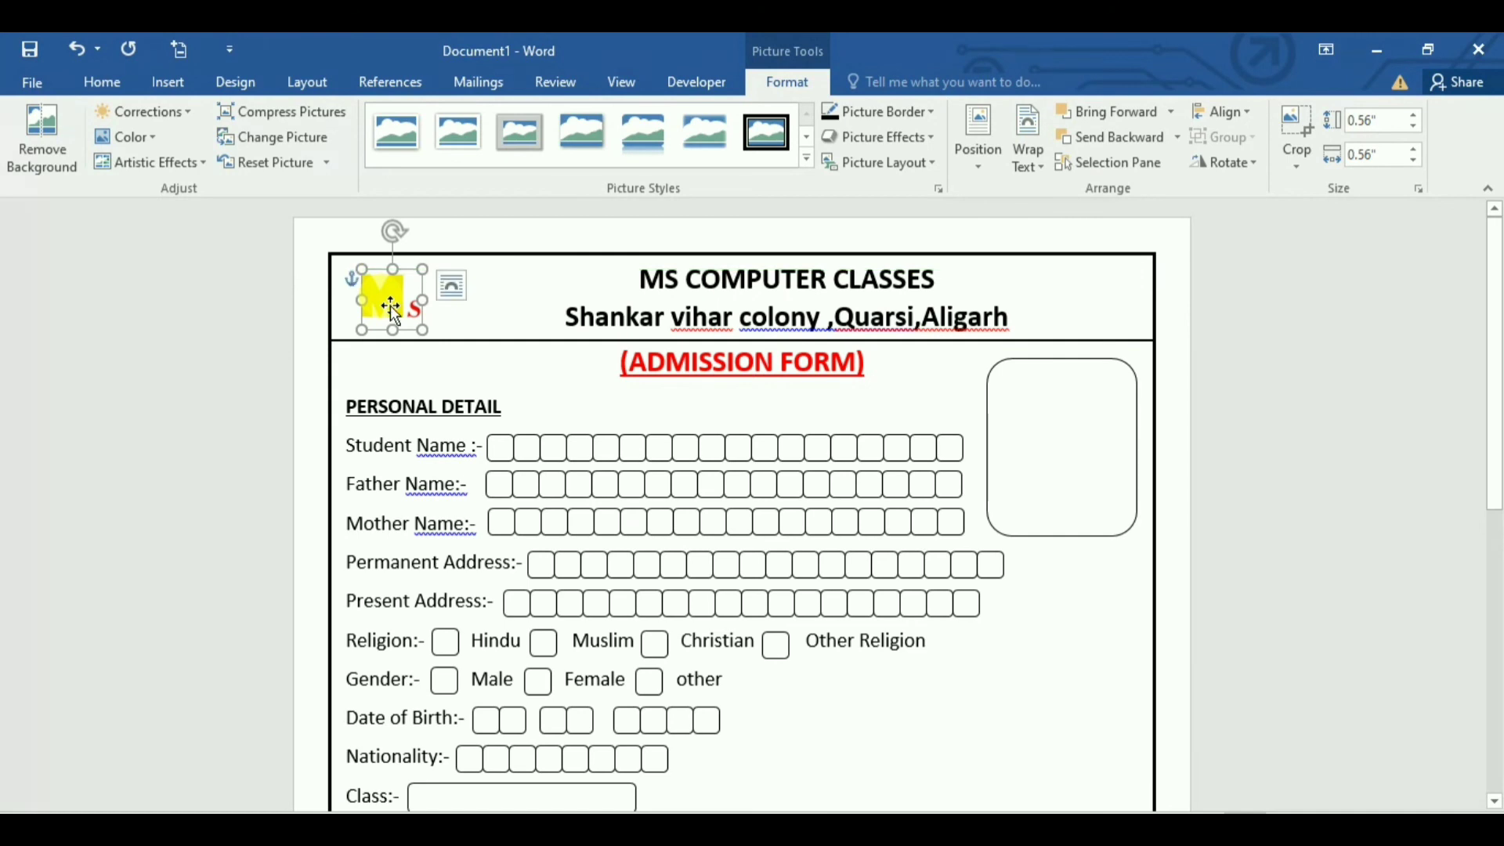
left_click(166, 368)
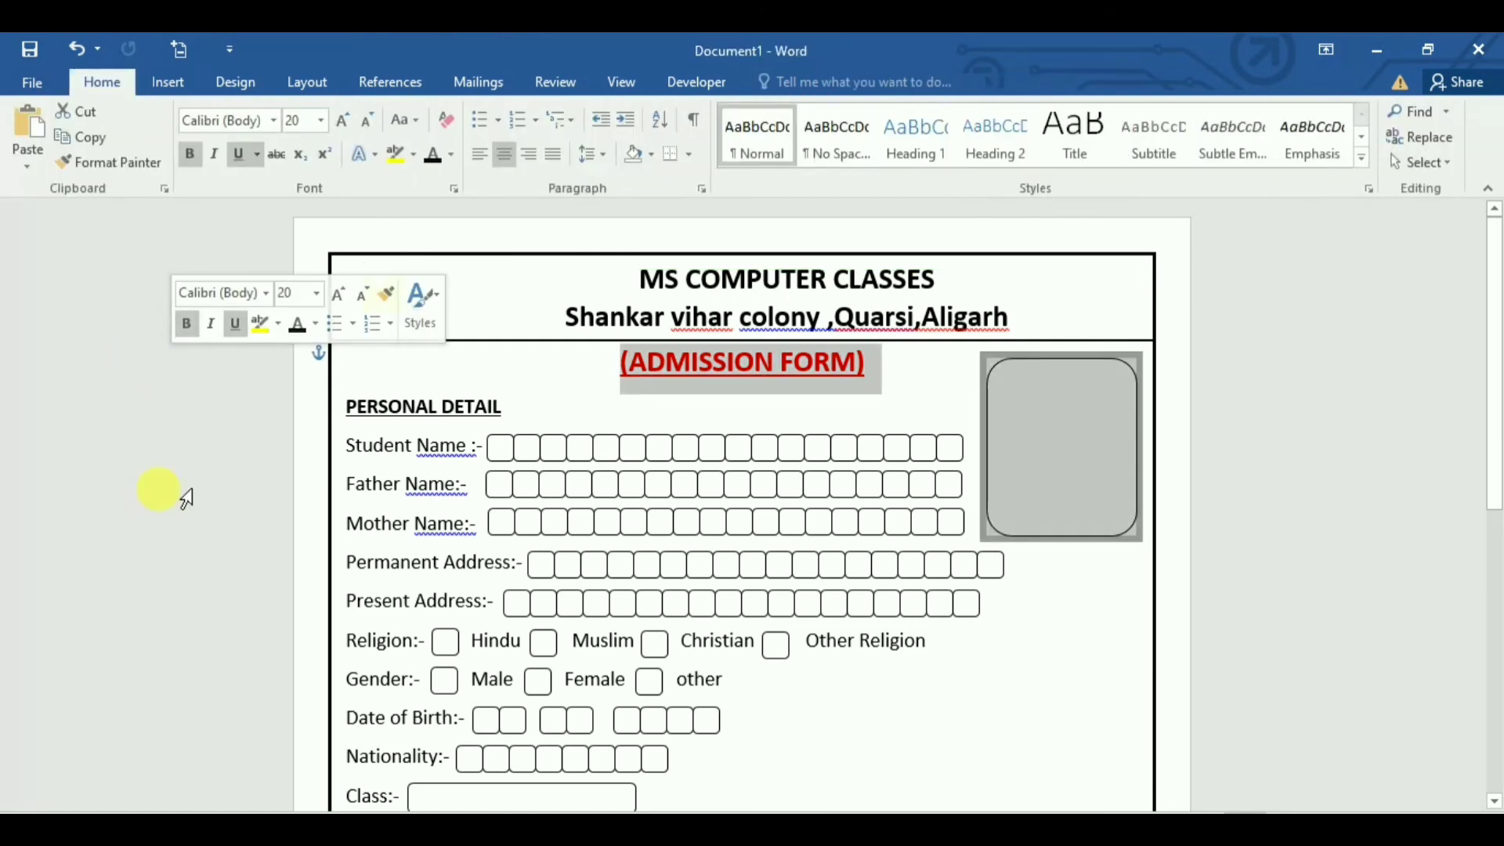
key("ctrl+y")
Run Spelling & Grammar, ignoring all occurrences of 'vihar' and 'Quarsi,Aligarh'
left_click(181, 515)
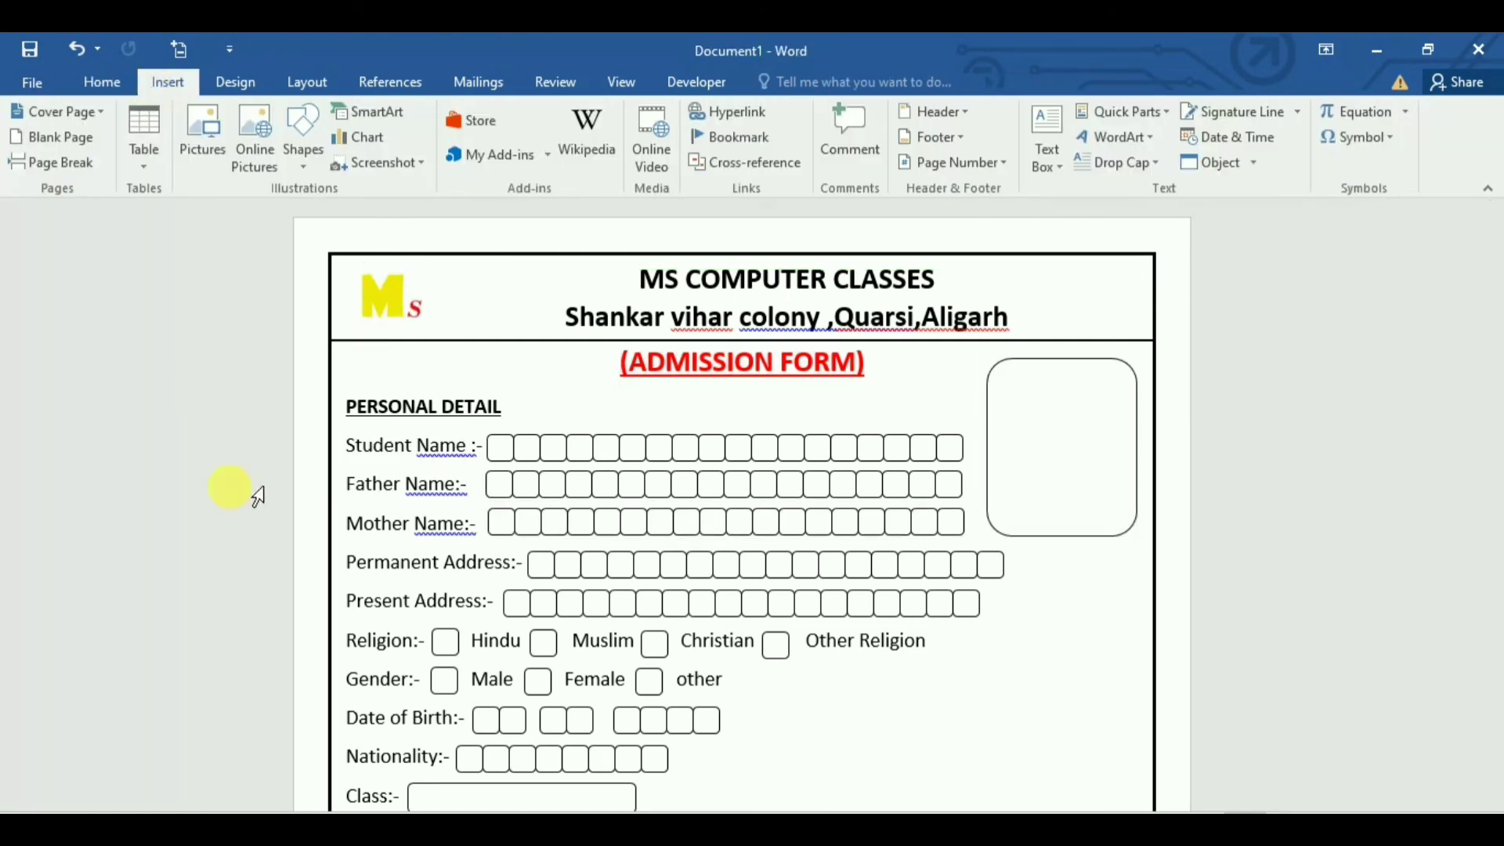
left_click(556, 81)
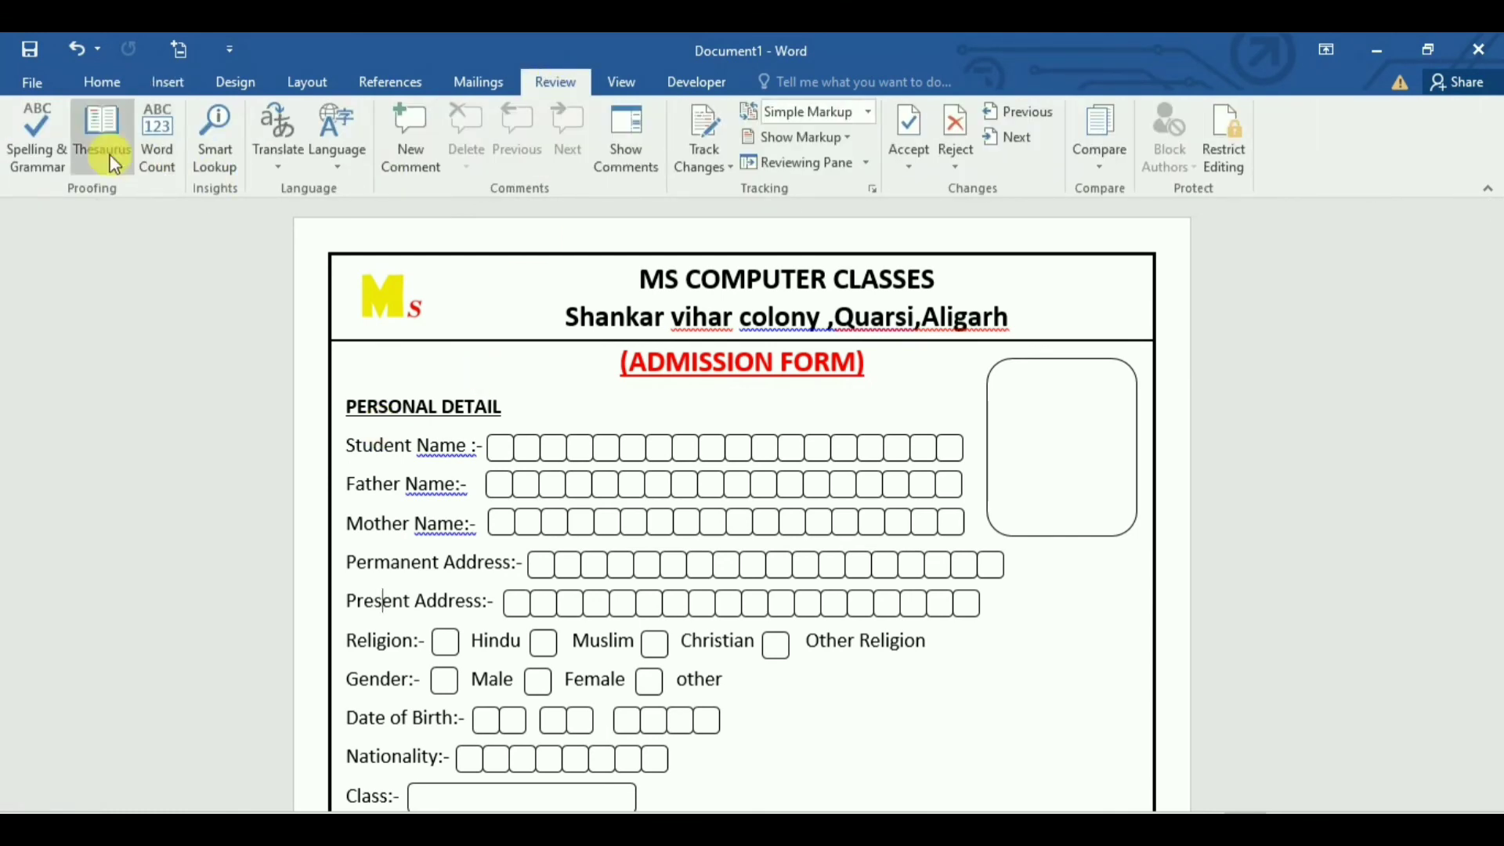
left_click(63, 162)
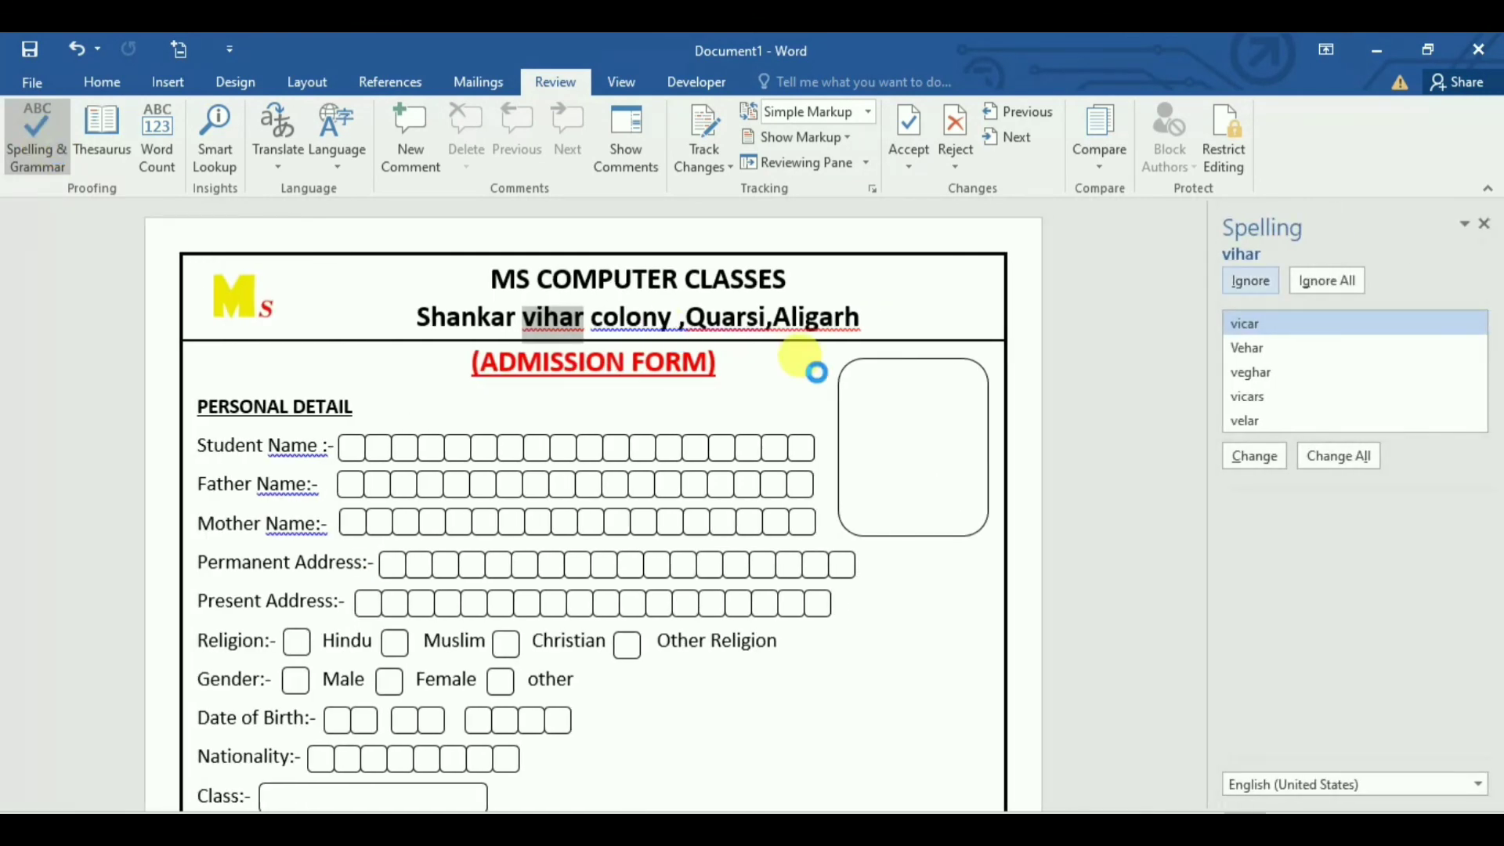
left_click(1330, 288)
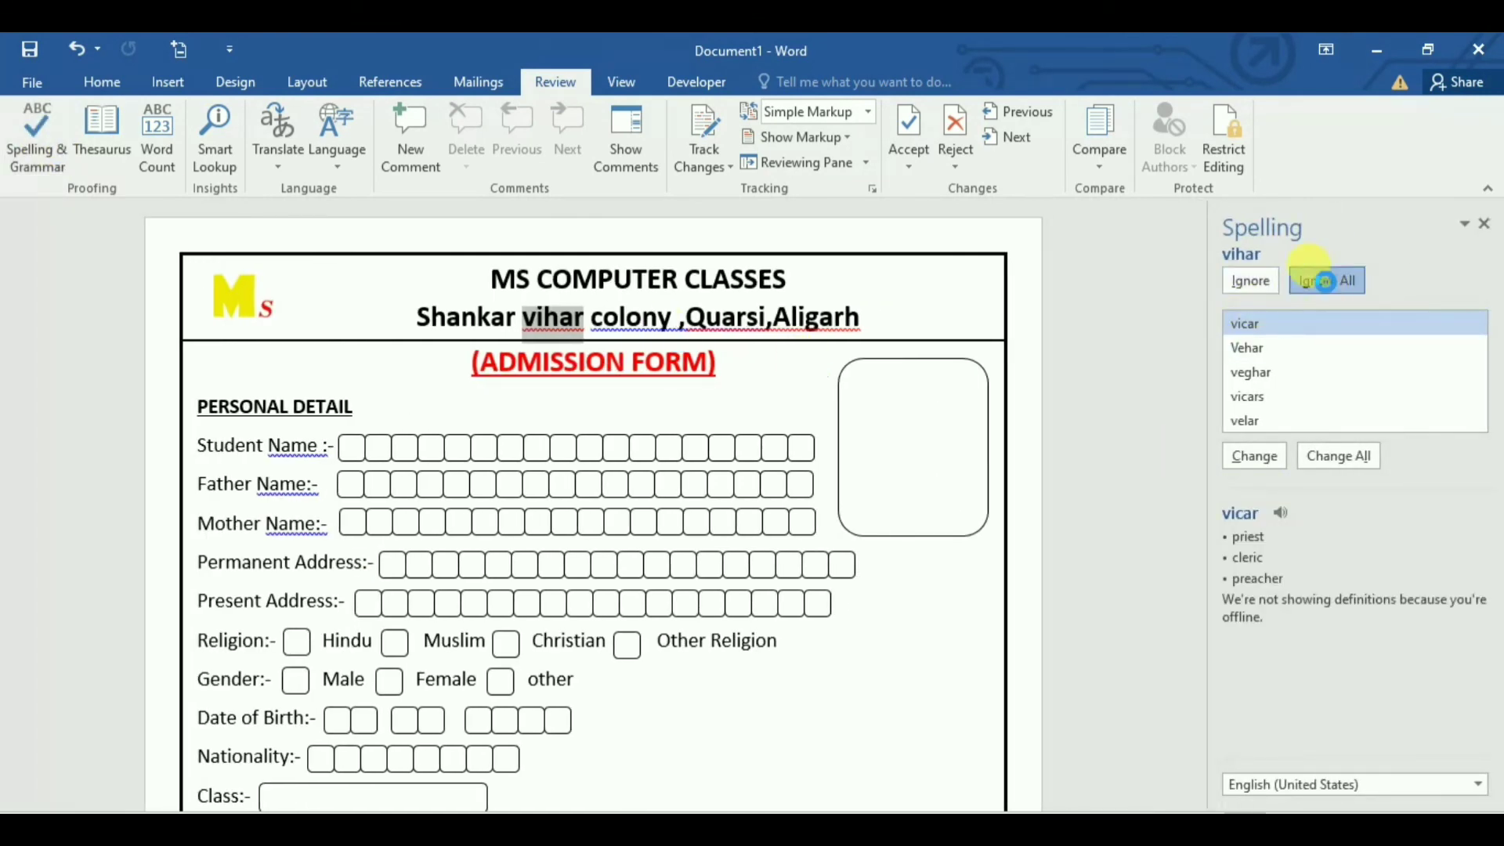
left_click(1330, 289)
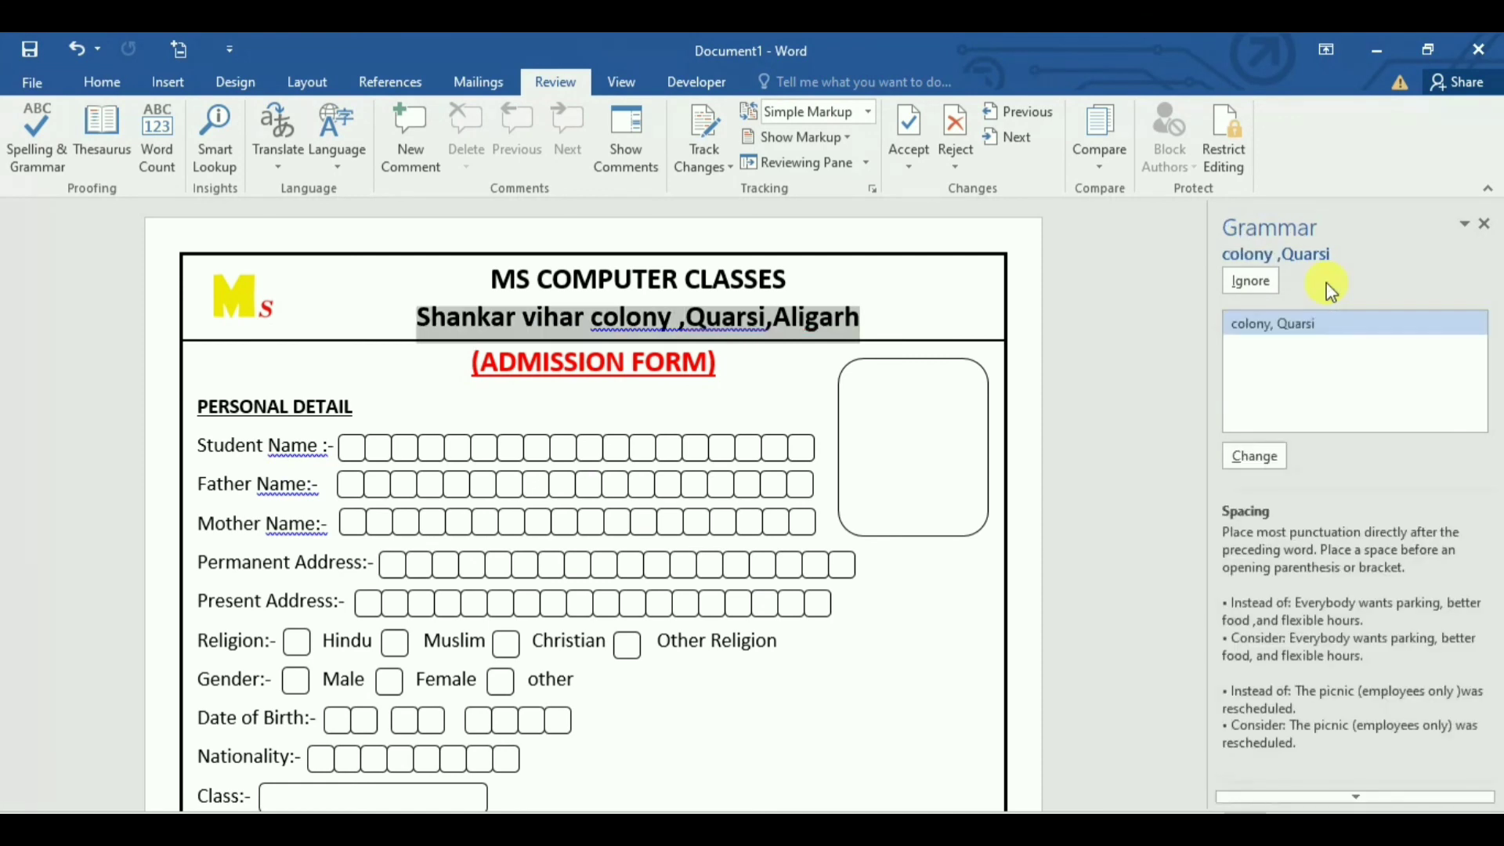
Ignore the flagged spacing in the address and name labels, finish the check, and zoom out to the full page
left_click(1262, 286)
left_click(1271, 458)
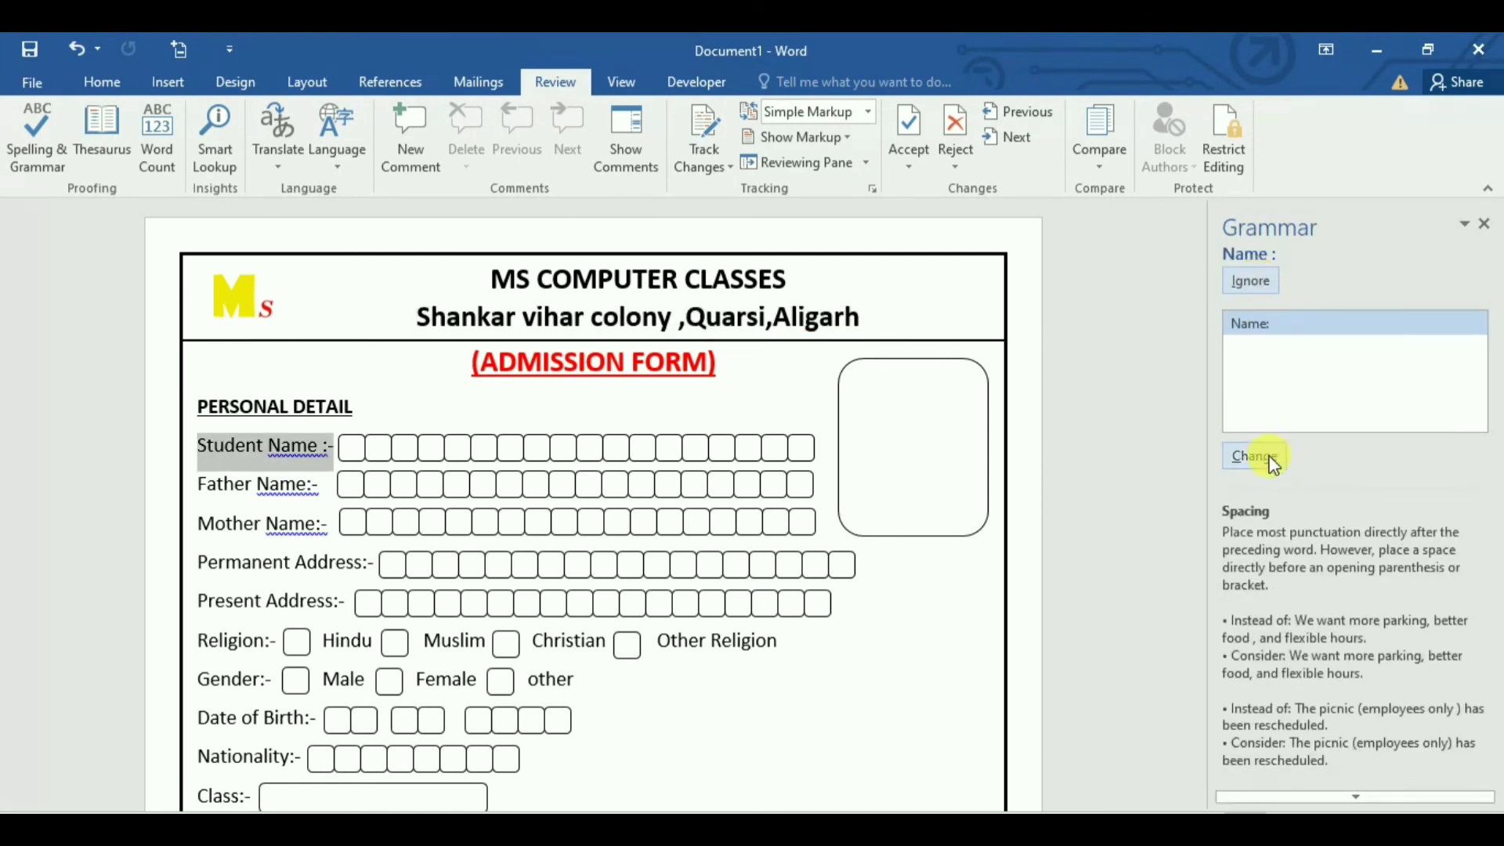
left_click(1256, 289)
left_click(1256, 288)
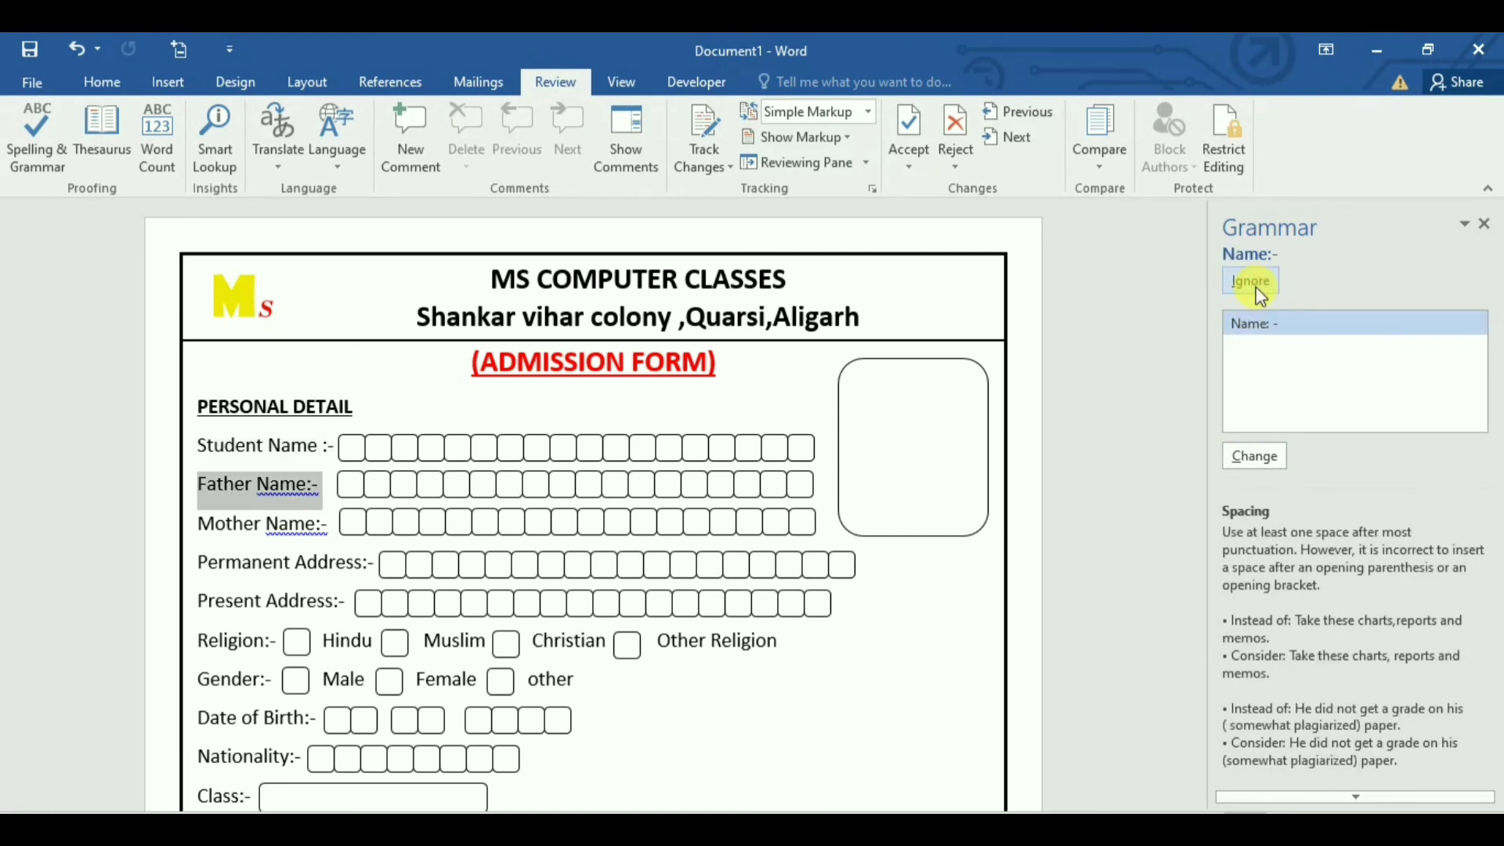
left_click(1257, 289)
left_click(1256, 288)
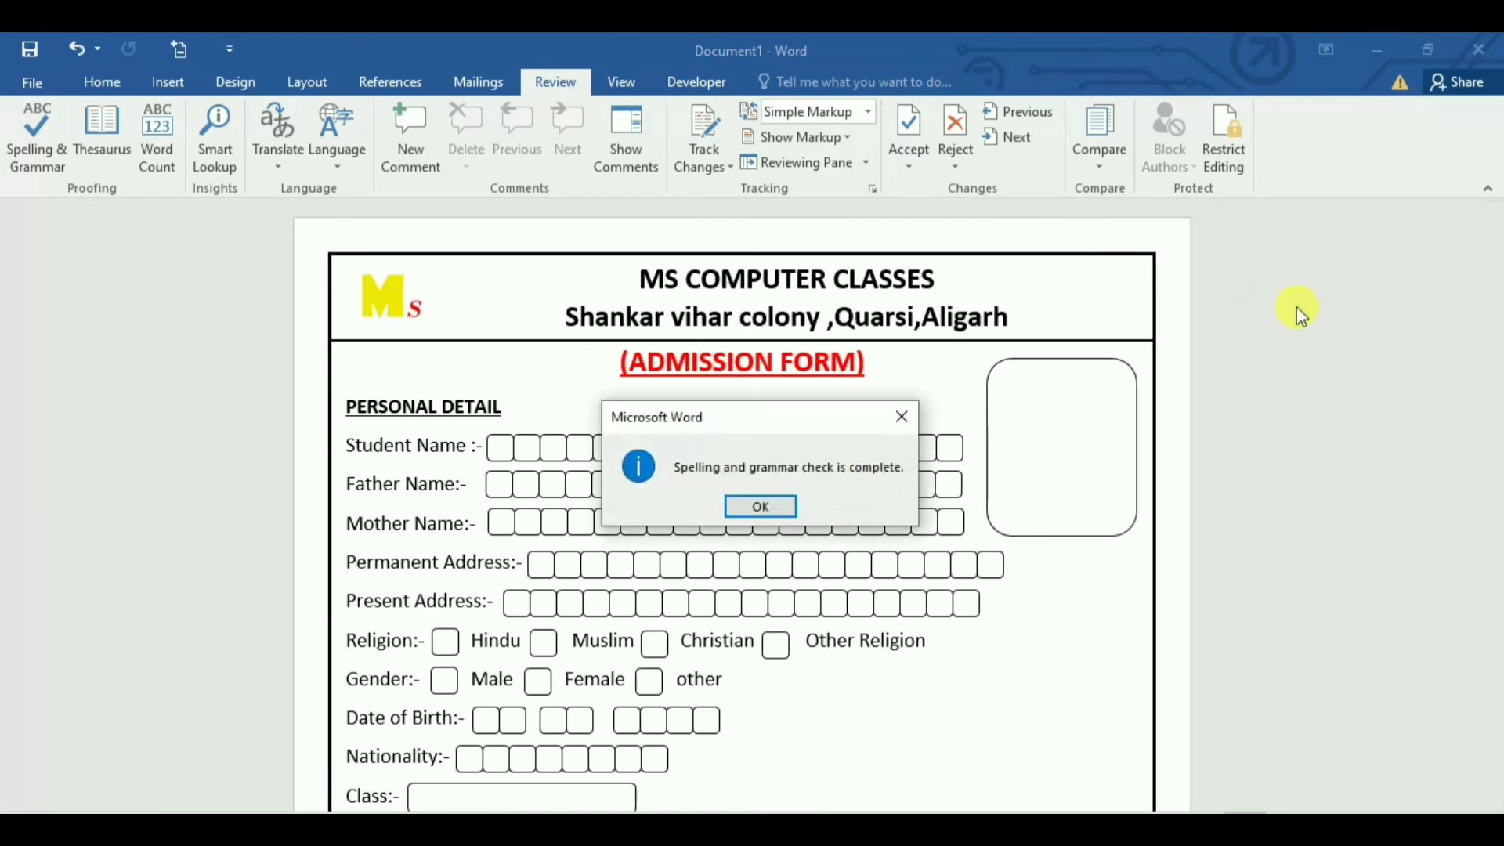
left_click(761, 506)
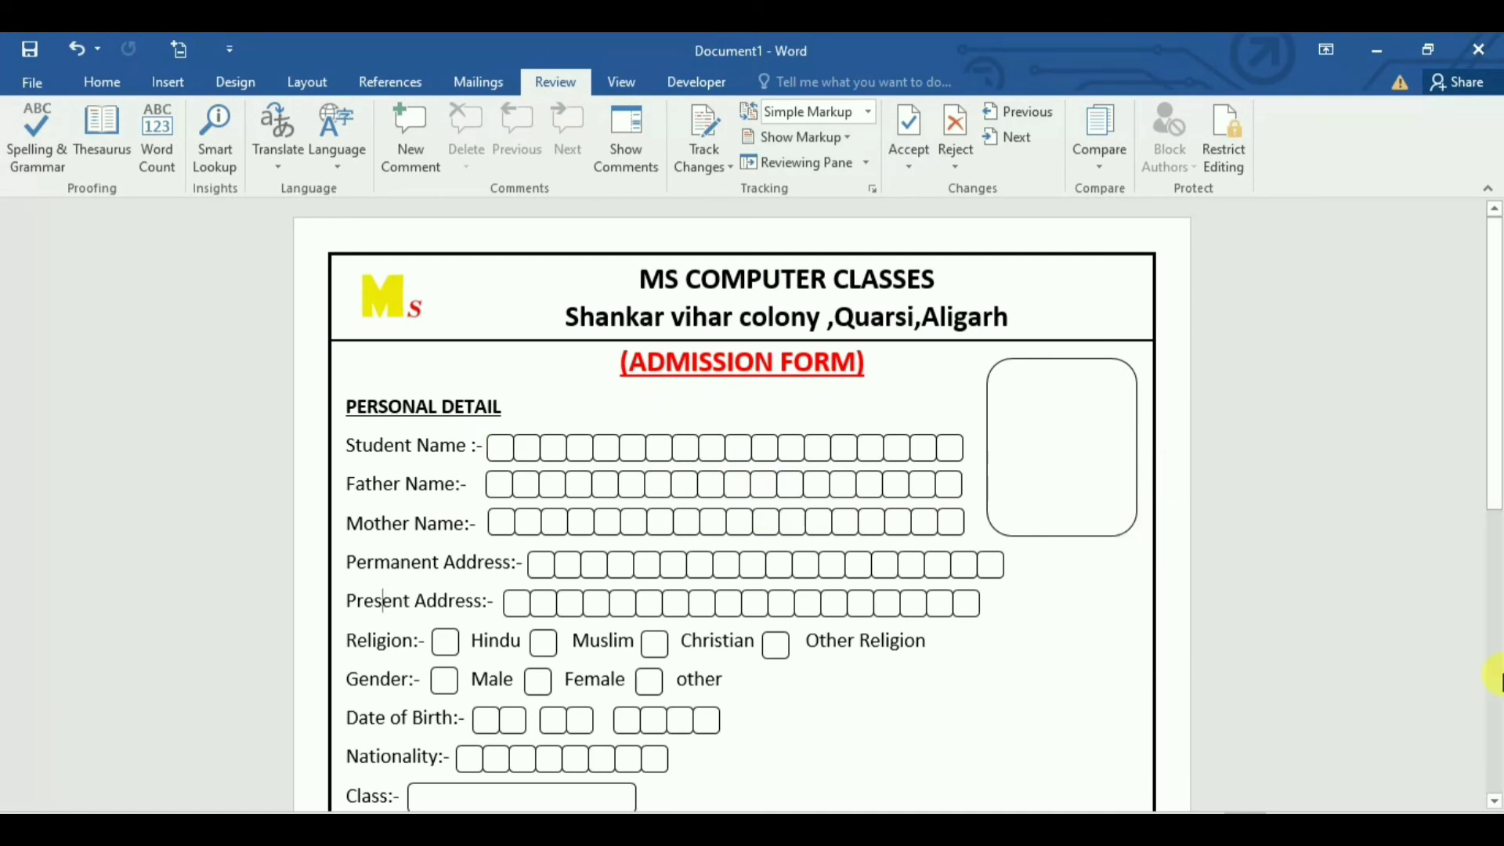
scroll(1322, 803, "down", 3, "ctrl")
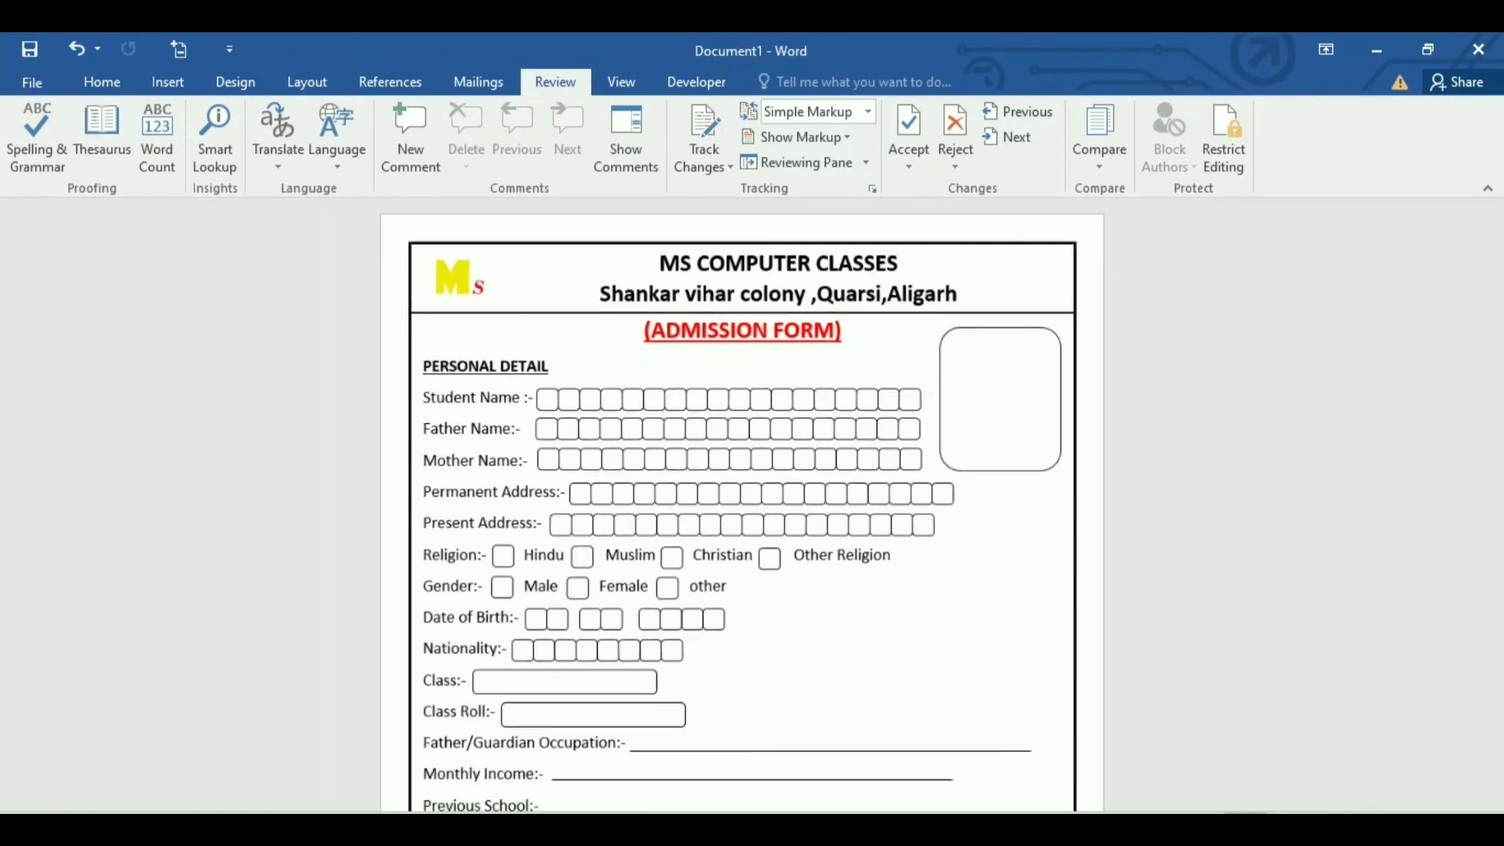
scroll(1313, 810, "down", 2, "ctrl")
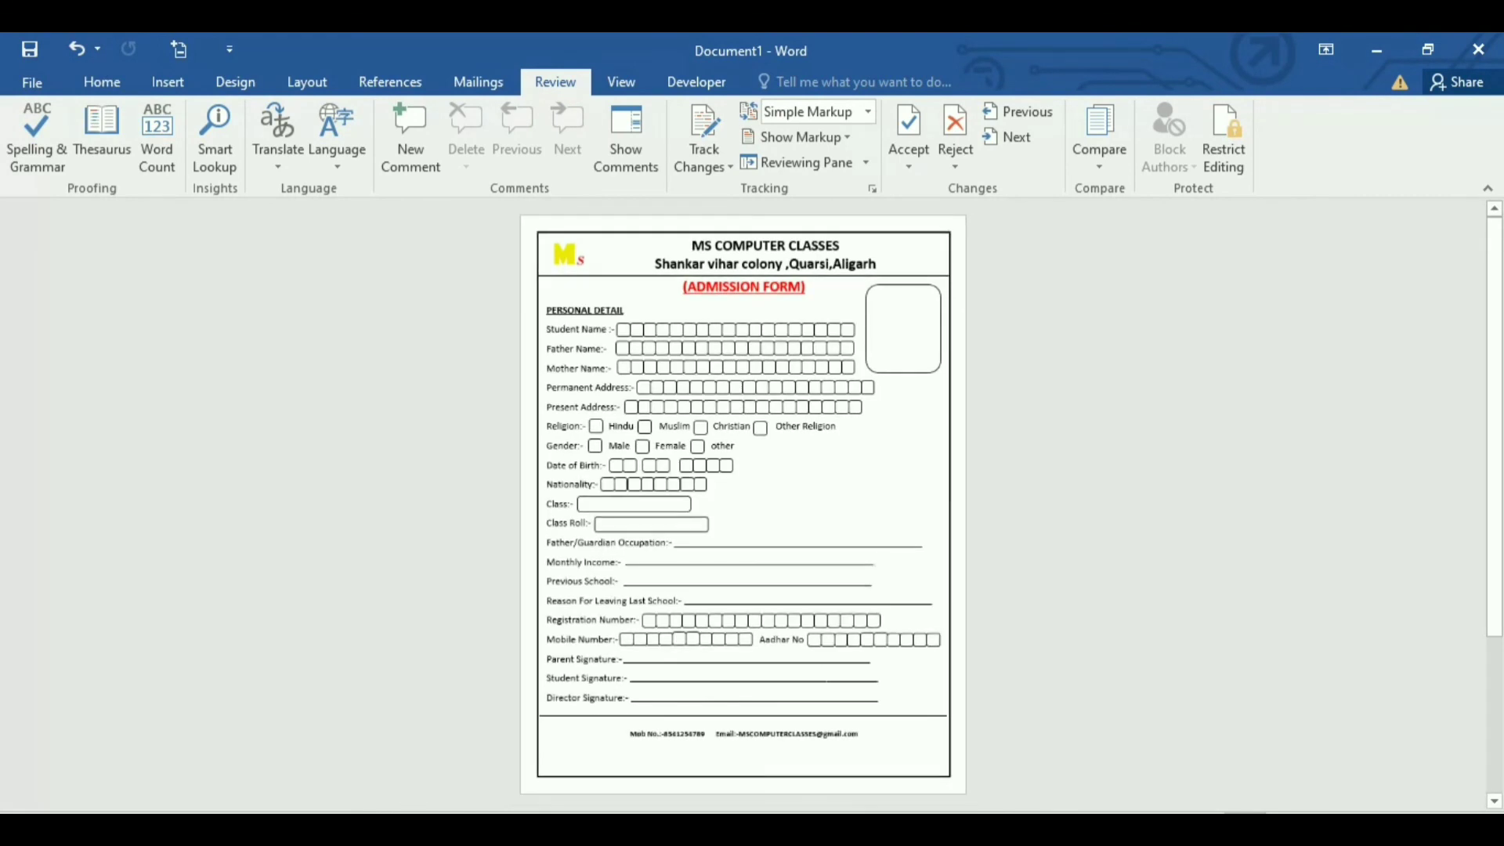